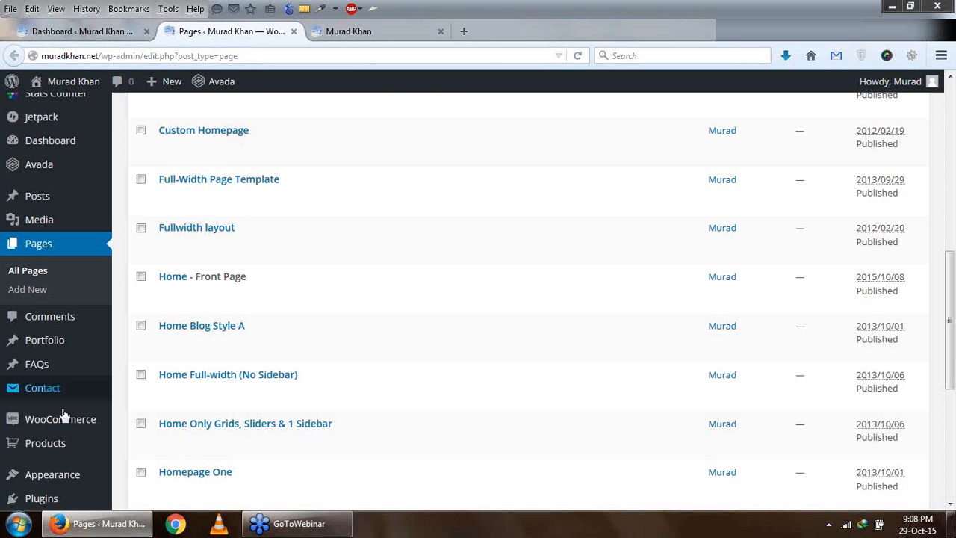
- Examine the WordPress page list and the featured image shown on the live home page
{"action": "scroll", "coordinate": [64, 423], "scroll_direction": "down", "scroll_amount": 3}
{"action": "mouse_move", "coordinate": [81, 472]}
{"action": "scroll", "coordinate": [81, 474], "scroll_direction": "down", "scroll_amount": 2}
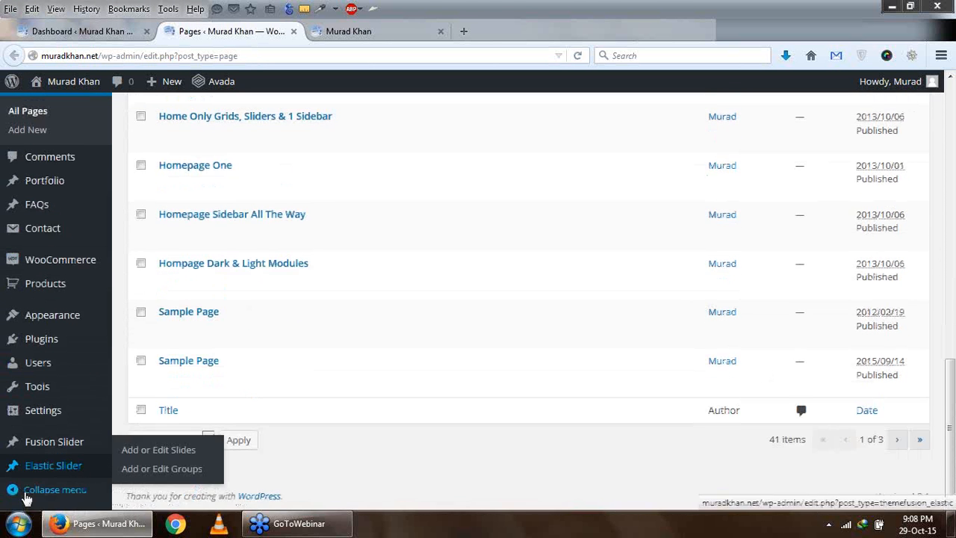
{"action": "mouse_move", "coordinate": [65, 454]}
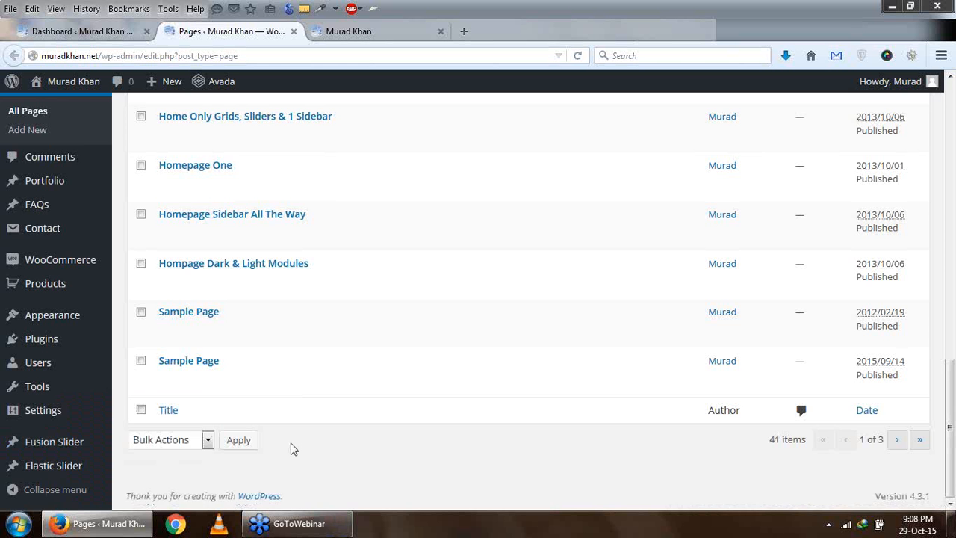
{"action": "scroll", "coordinate": [291, 448], "scroll_direction": "up", "scroll_amount": 3}
{"action": "scroll", "coordinate": [292, 448], "scroll_direction": "down", "scroll_amount": 3}
{"action": "left_click", "coordinate": [318, 31]}
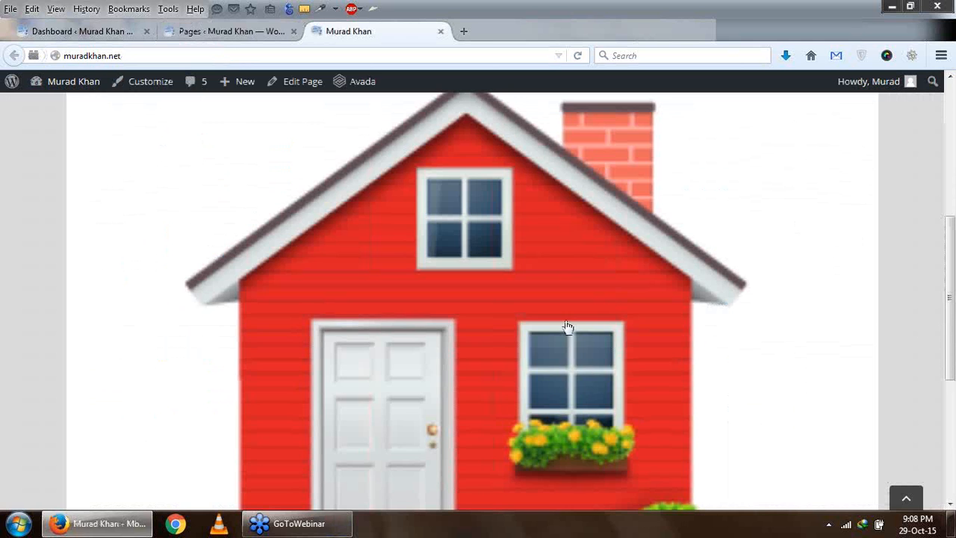
{"action": "scroll", "coordinate": [568, 327], "scroll_direction": "down", "scroll_amount": 3}
{"action": "scroll", "coordinate": [566, 327], "scroll_direction": "up", "scroll_amount": 5}
{"action": "scroll", "coordinate": [565, 324], "scroll_direction": "down", "scroll_amount": 2}
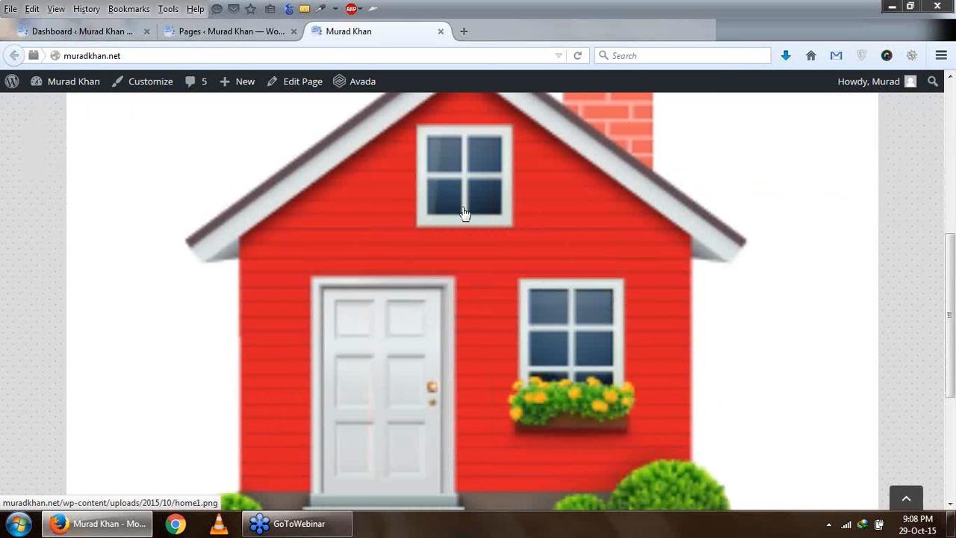
- Open the Home front page for editing in a new browser tab from the page list
{"action": "left_click", "coordinate": [224, 32]}
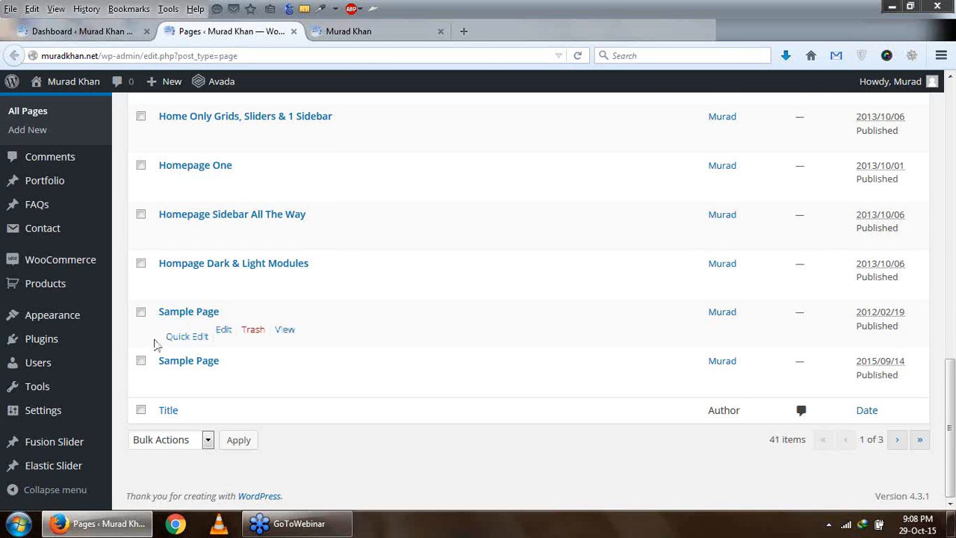
{"action": "scroll", "coordinate": [187, 299], "scroll_direction": "up", "scroll_amount": 3}
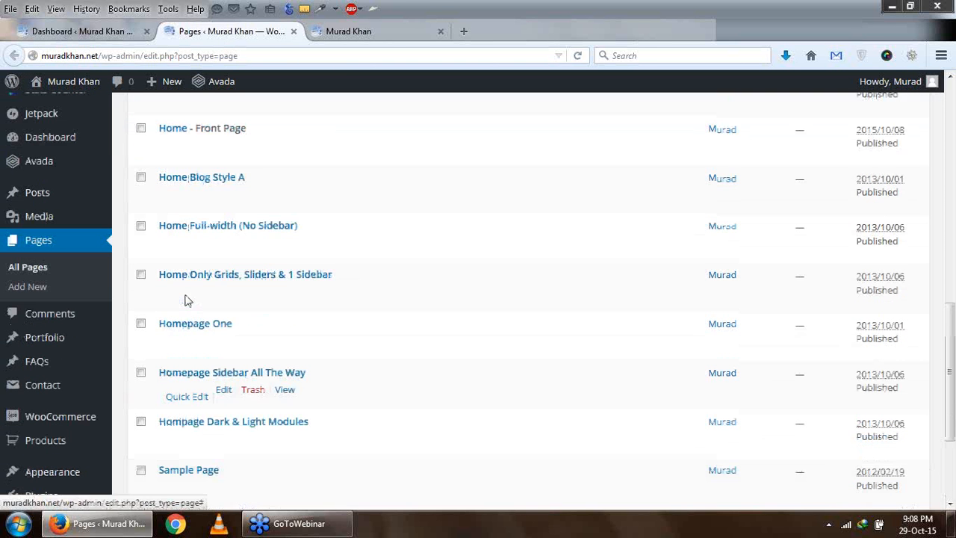
{"action": "scroll", "coordinate": [179, 224], "scroll_direction": "up", "scroll_amount": 2}
{"action": "right_click", "coordinate": [178, 233]}
{"action": "right_click", "coordinate": [224, 227]}
{"action": "left_click", "coordinate": [277, 238]}
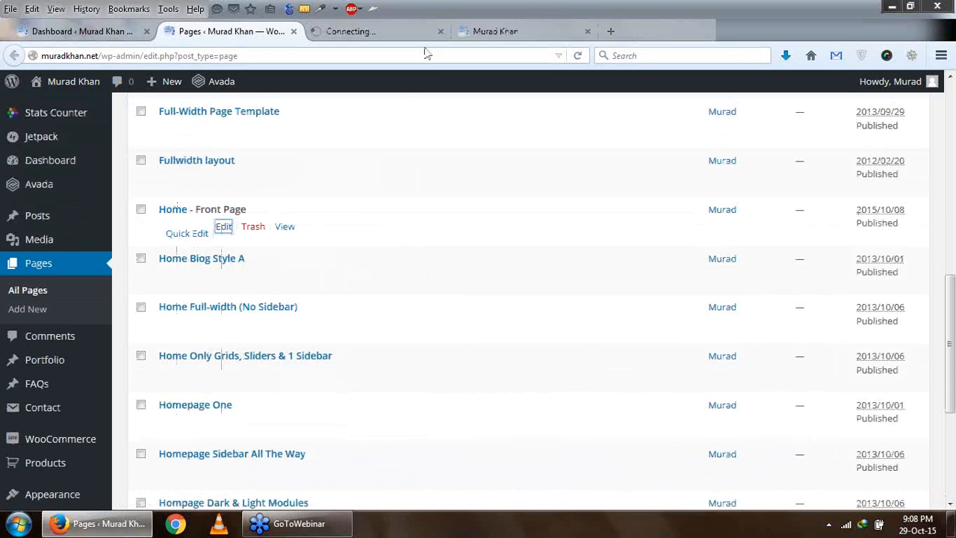
{"action": "left_click", "coordinate": [512, 32]}
{"action": "left_click", "coordinate": [322, 39]}
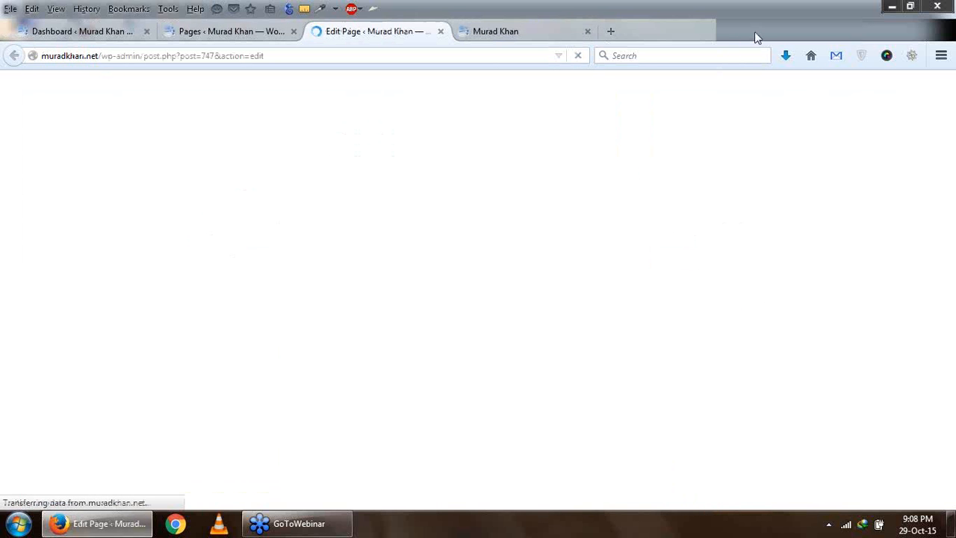
{"action": "left_click", "coordinate": [509, 31]}
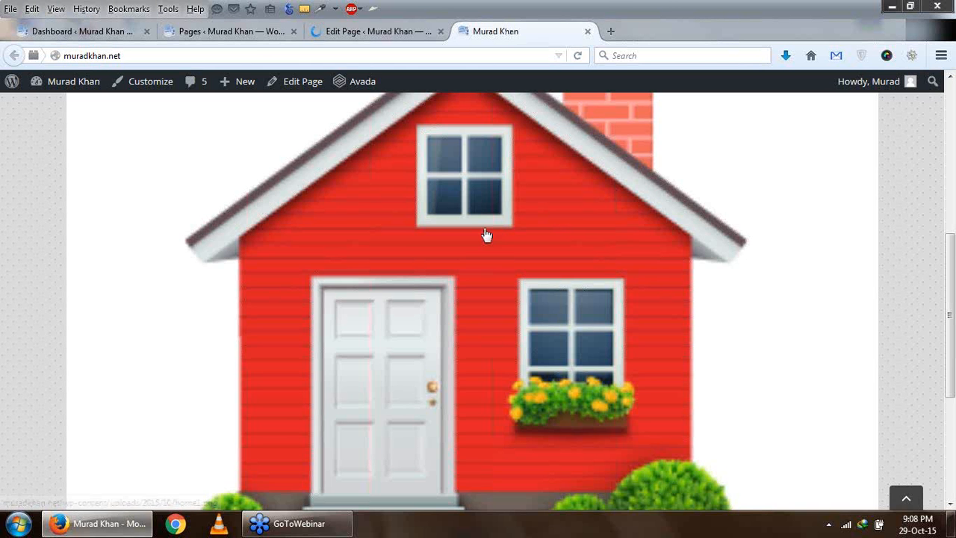
{"action": "left_click", "coordinate": [373, 36]}
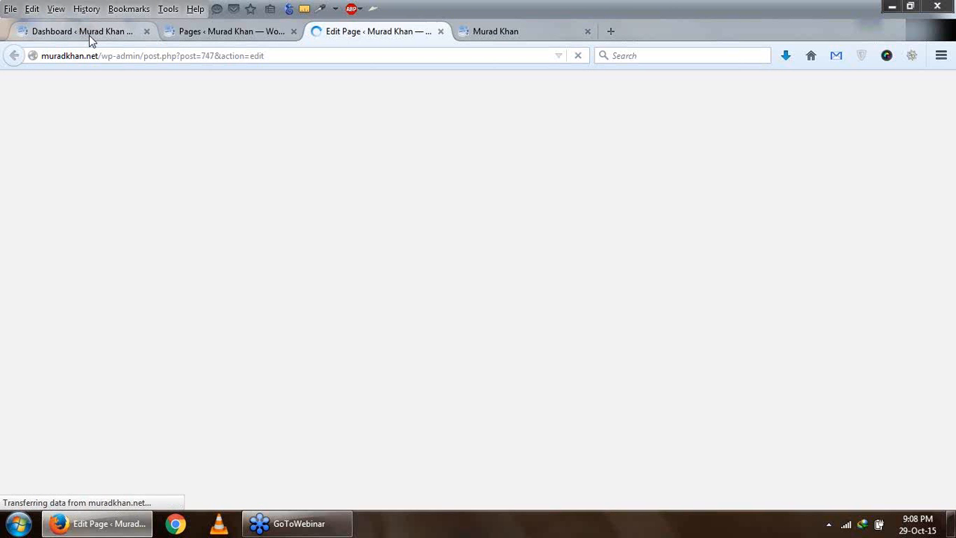
- Open the Fusion Slider slides list in a new browser tab from the site dashboard
{"action": "left_click", "coordinate": [90, 35]}
{"action": "scroll", "coordinate": [23, 448], "scroll_direction": "down", "scroll_amount": 5}
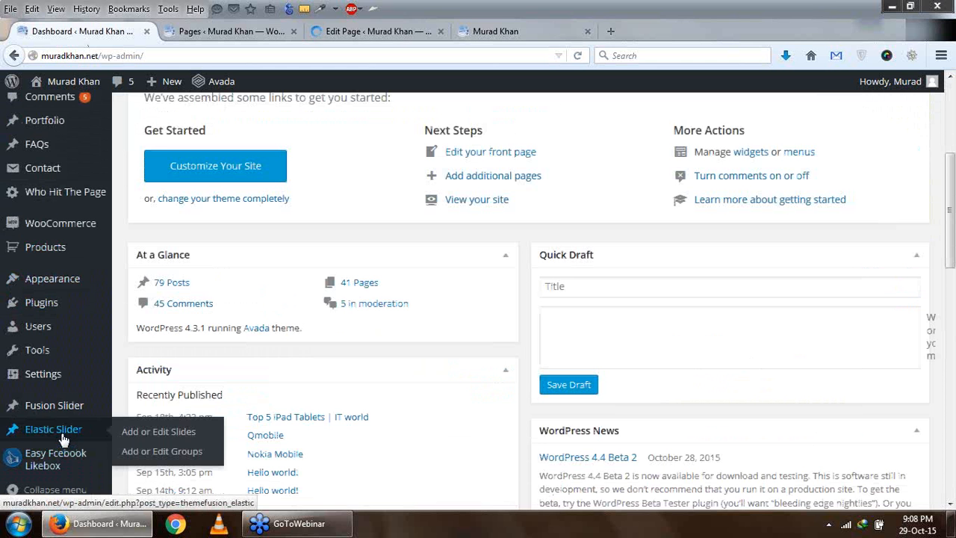
{"action": "mouse_move", "coordinate": [71, 405]}
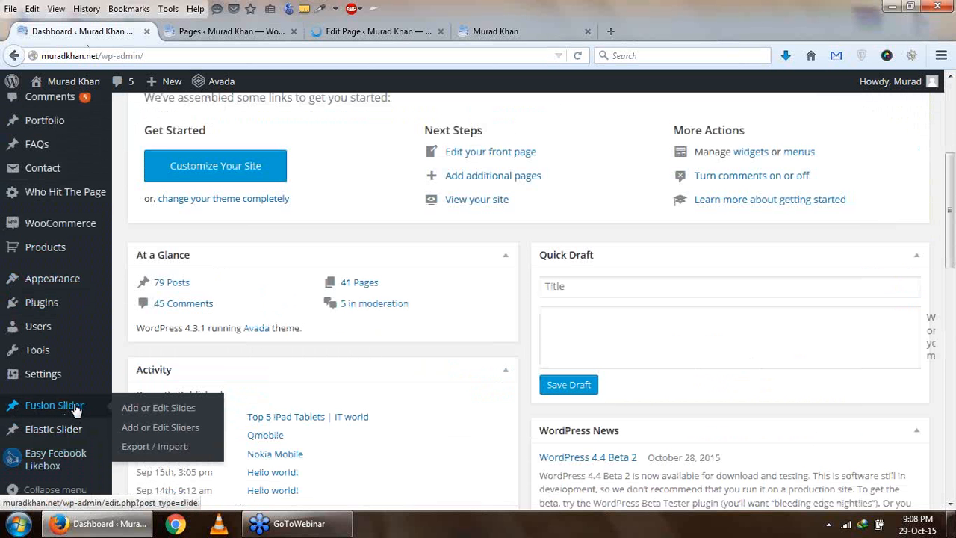
{"action": "right_click", "coordinate": [75, 410]}
{"action": "left_click", "coordinate": [153, 225]}
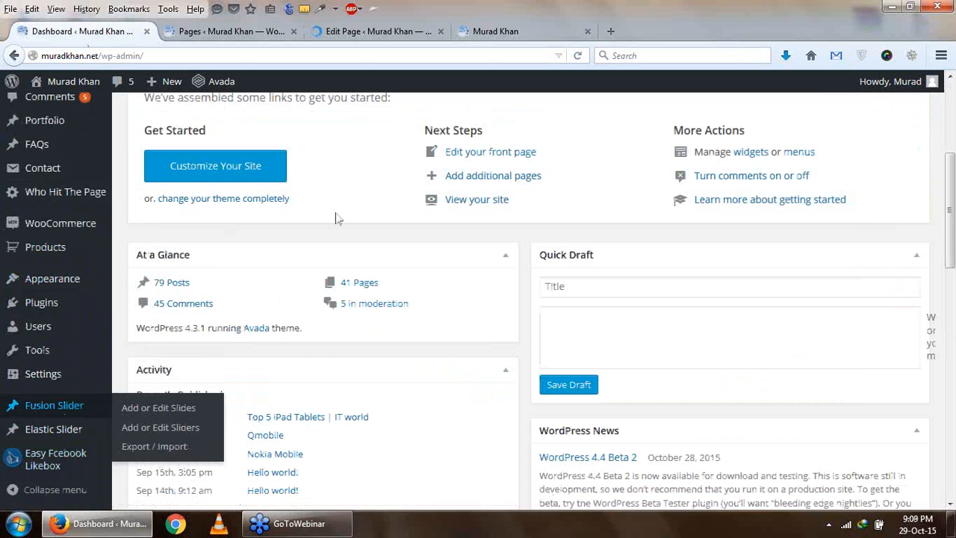
- Remove the featured house image from the Home page and update the page
{"action": "left_click", "coordinate": [512, 30]}
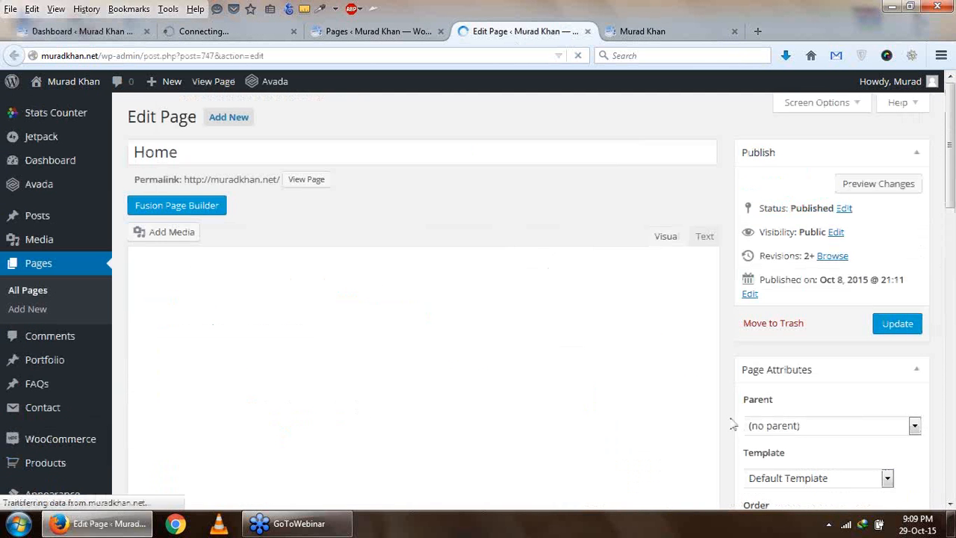
{"action": "scroll", "coordinate": [747, 429], "scroll_direction": "down", "scroll_amount": 4}
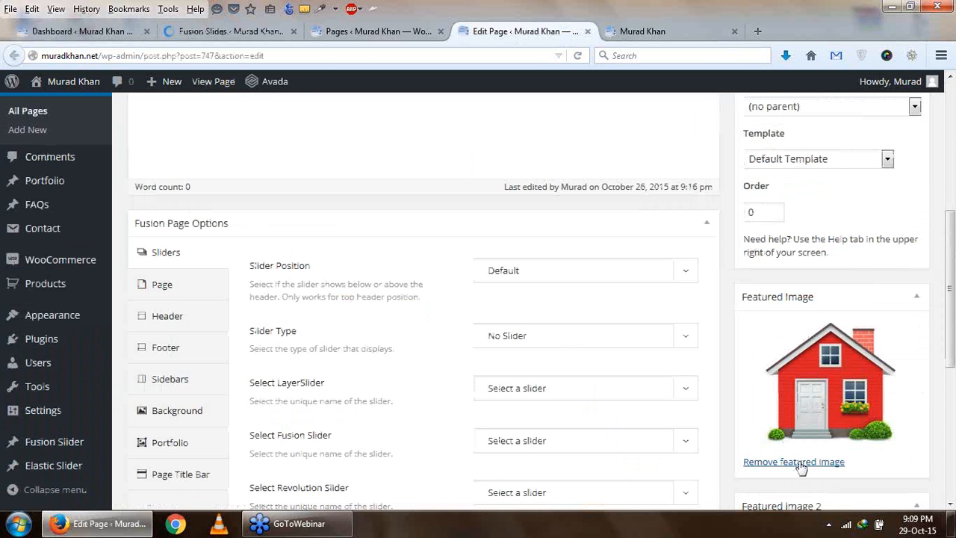
{"action": "left_click", "coordinate": [796, 458]}
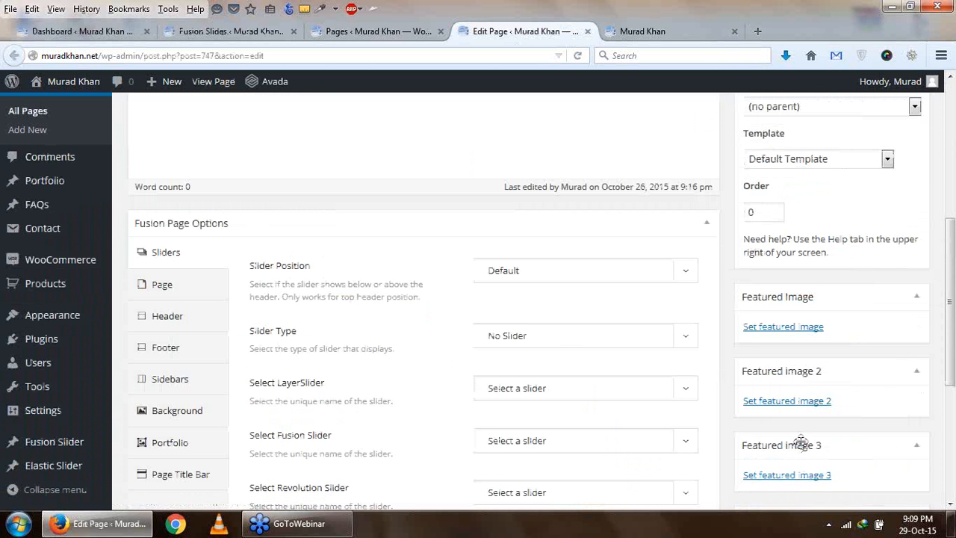
{"action": "scroll", "coordinate": [812, 418], "scroll_direction": "up", "scroll_amount": 5}
{"action": "left_click", "coordinate": [901, 321]}
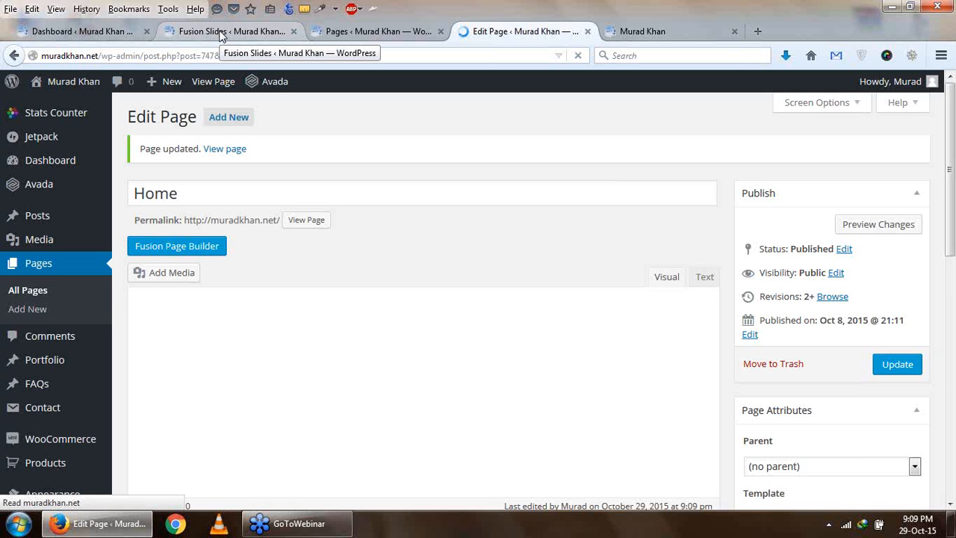
- Add a new Fusion slide titled "Slider1" and check which Fusion Sliders it can be assigned to
{"action": "left_click", "coordinate": [221, 33]}
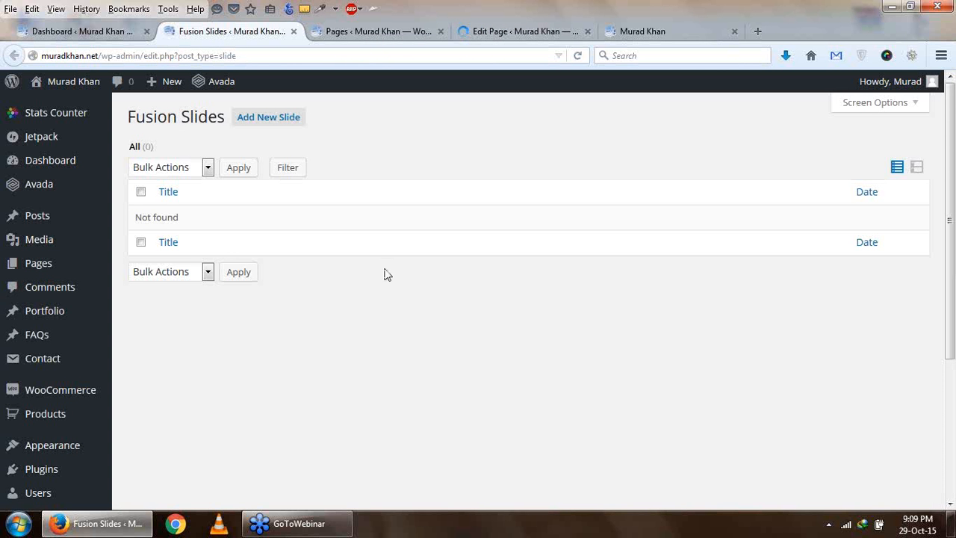
{"action": "left_click", "coordinate": [258, 124]}
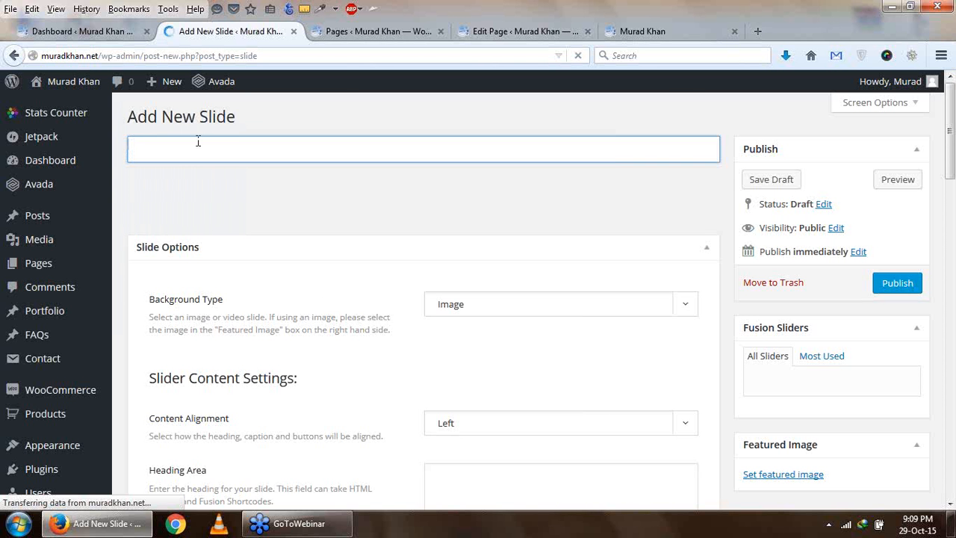
{"action": "type", "text": "Slider1"}
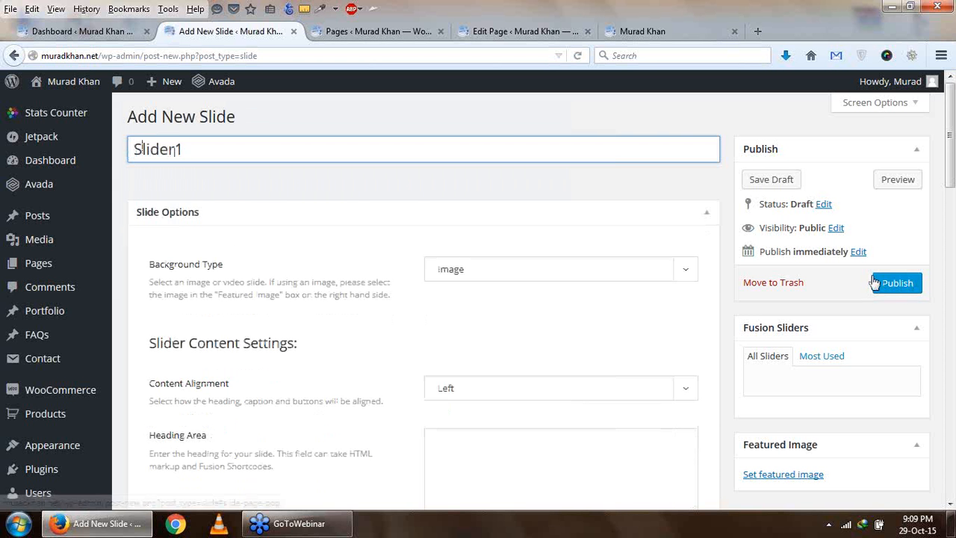
{"action": "left_click", "coordinate": [827, 362]}
{"action": "left_click", "coordinate": [770, 359]}
- Set the slide's background type to Youtube and examine the Youtube Video ID option with its example
{"action": "left_click", "coordinate": [541, 278]}
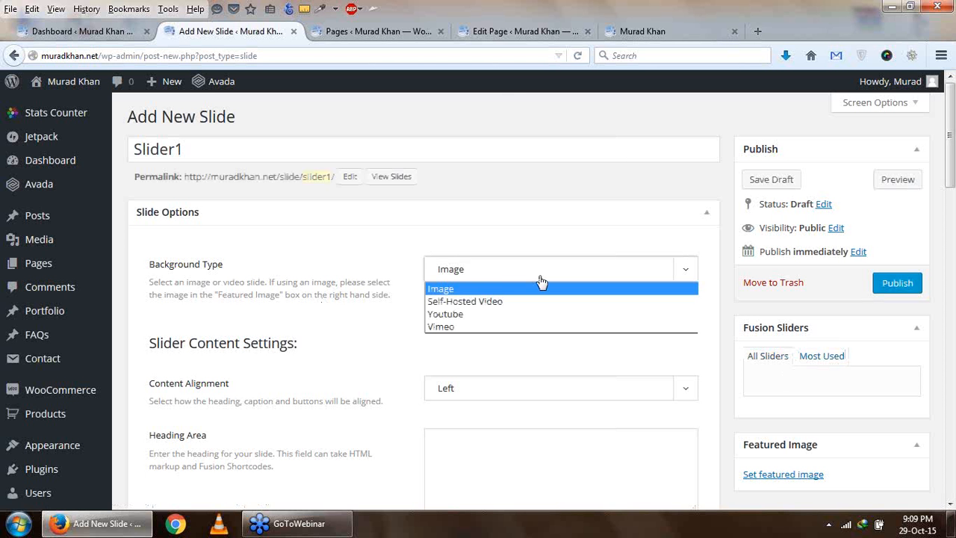
{"action": "left_click", "coordinate": [538, 322]}
{"action": "scroll", "coordinate": [535, 322], "scroll_direction": "down", "scroll_amount": 4}
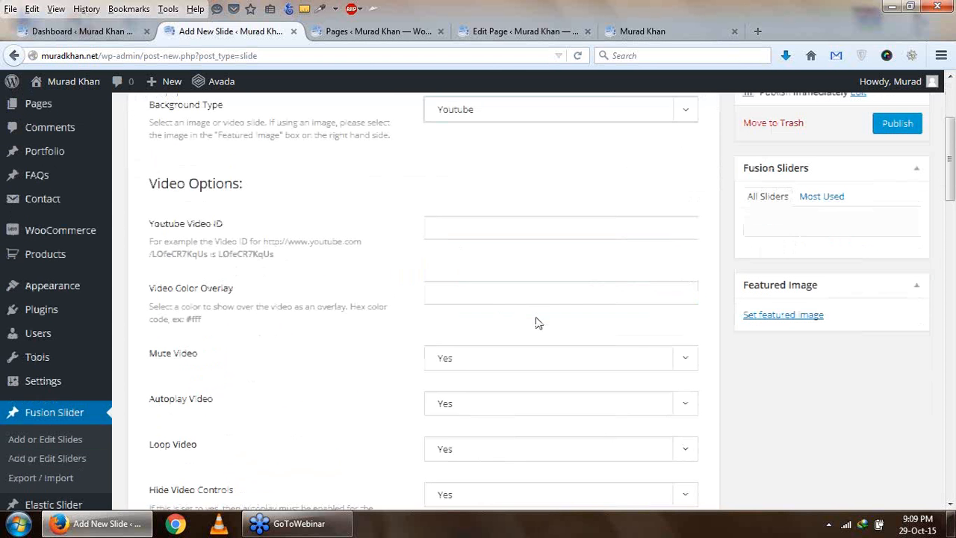
{"action": "left_click", "coordinate": [518, 233]}
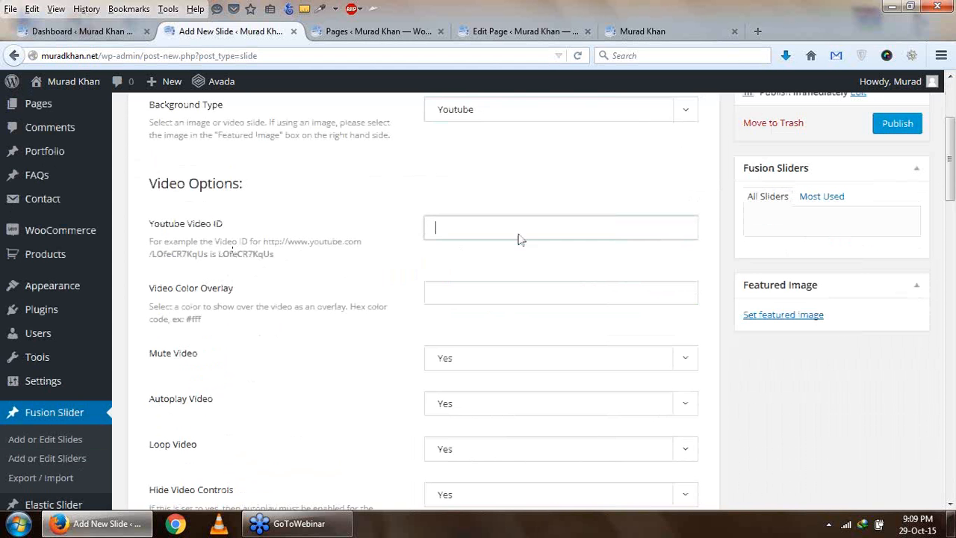
{"action": "left_click_drag", "start_coordinate": [259, 246], "coordinate": [265, 246]}
{"action": "left_click_drag", "start_coordinate": [151, 256], "coordinate": [277, 263]}
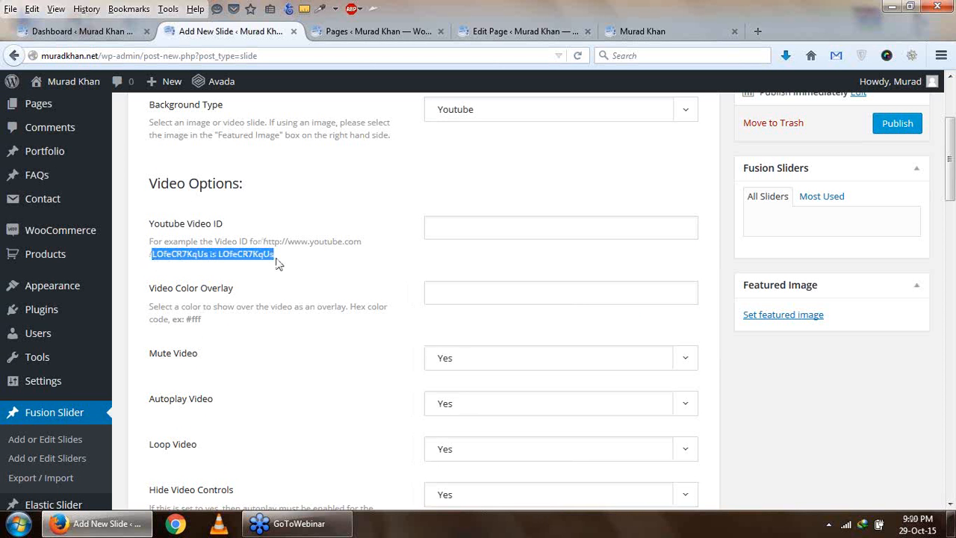
{"action": "left_click", "coordinate": [466, 237]}
{"action": "scroll", "coordinate": [494, 291], "scroll_direction": "up", "scroll_amount": 5}
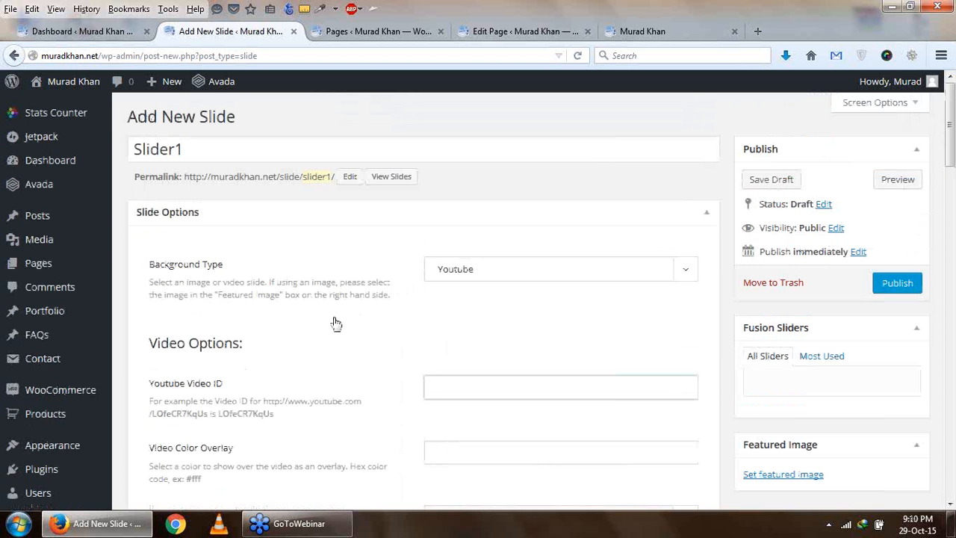
- Set the slide's background type to Image and upload banner.png as its featured image
{"action": "left_click", "coordinate": [662, 275]}
{"action": "left_click", "coordinate": [532, 290]}
{"action": "scroll", "coordinate": [532, 293], "scroll_direction": "down", "scroll_amount": 5}
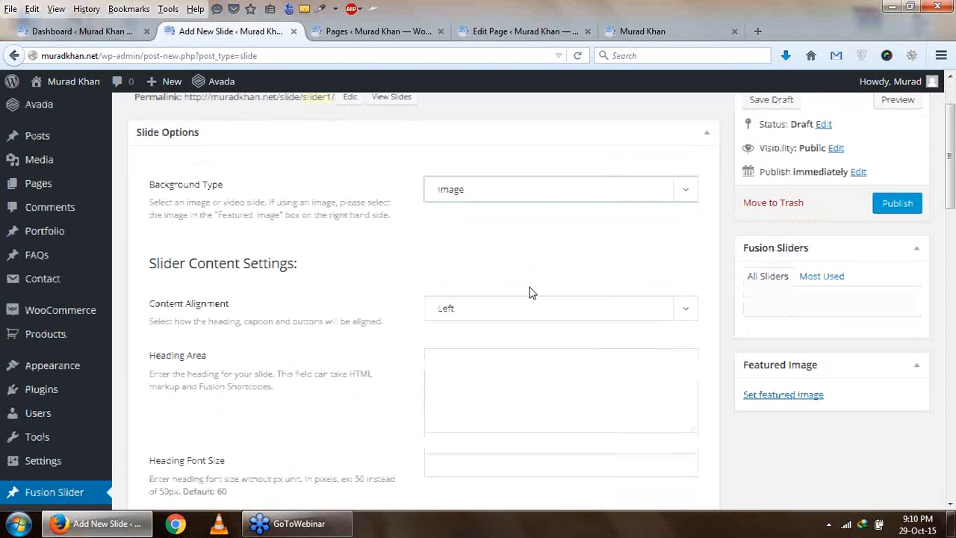
{"action": "scroll", "coordinate": [529, 286], "scroll_direction": "up", "scroll_amount": 1}
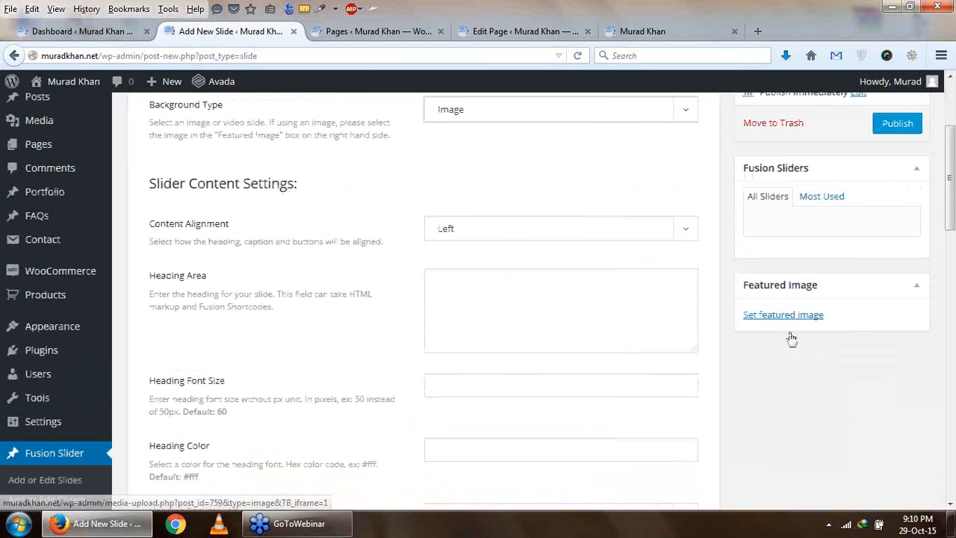
{"action": "left_click", "coordinate": [791, 317]}
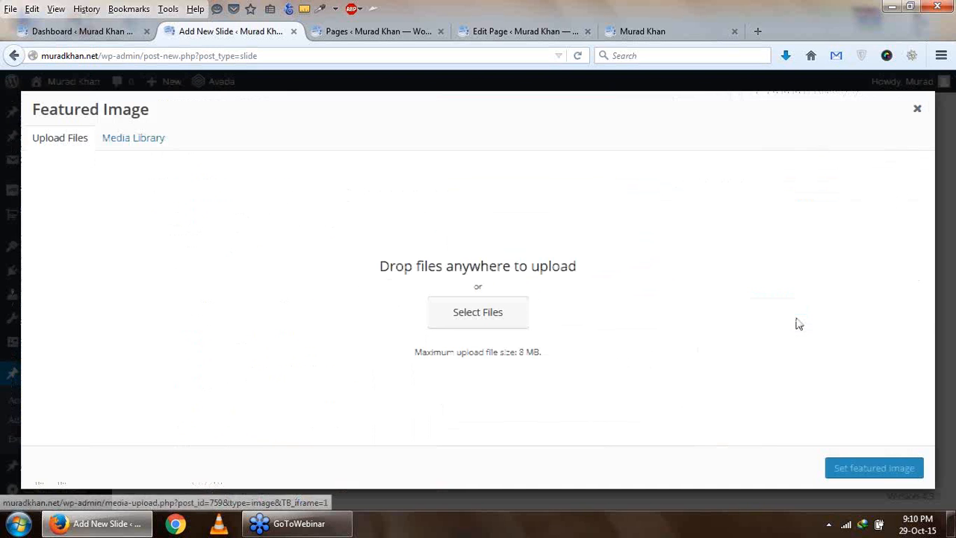
{"action": "left_click", "coordinate": [504, 320]}
{"action": "scroll", "coordinate": [461, 171], "scroll_direction": "down", "scroll_amount": 3}
{"action": "double_click", "coordinate": [310, 114]}
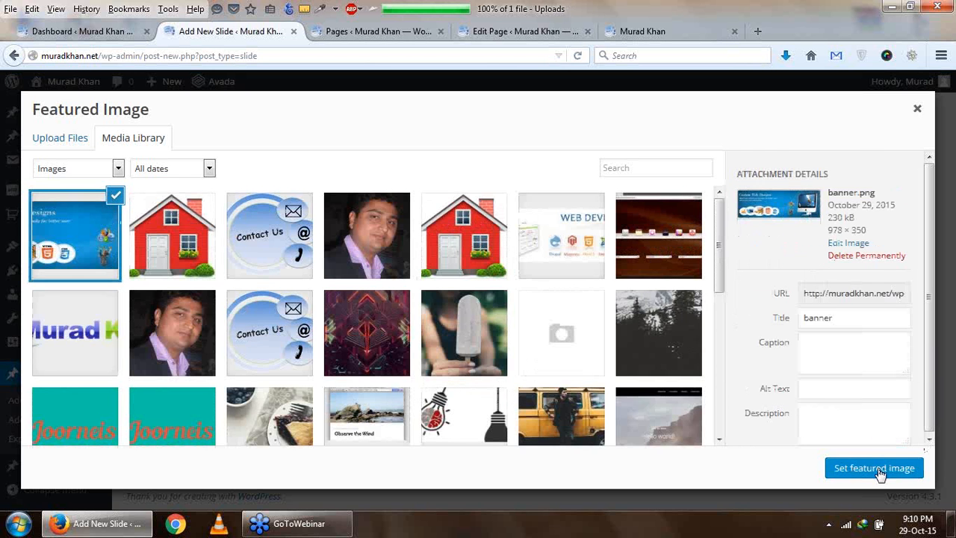
{"action": "left_click", "coordinate": [874, 469]}
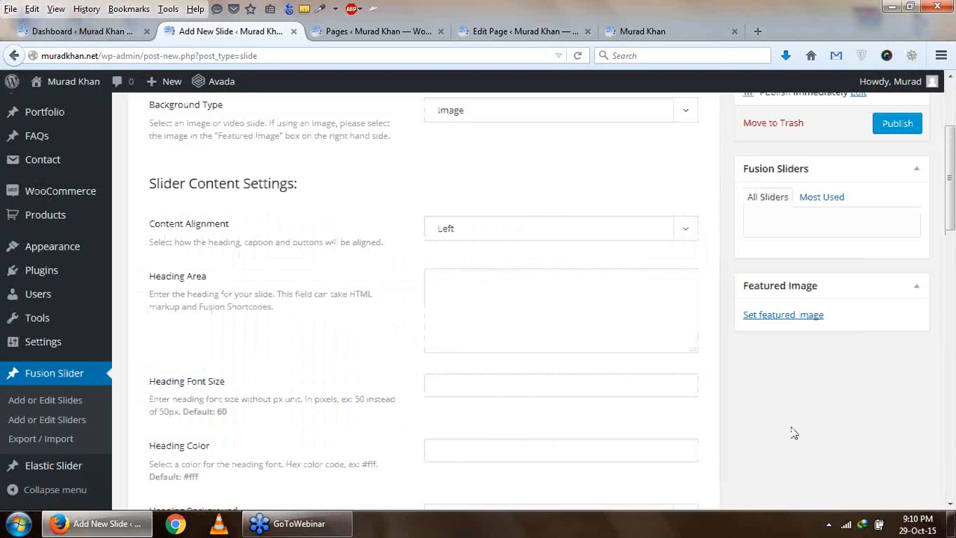
- Publish the Slider1 slide and review its options
{"action": "scroll", "coordinate": [790, 434], "scroll_direction": "up", "scroll_amount": 3}
{"action": "left_click", "coordinate": [889, 284]}
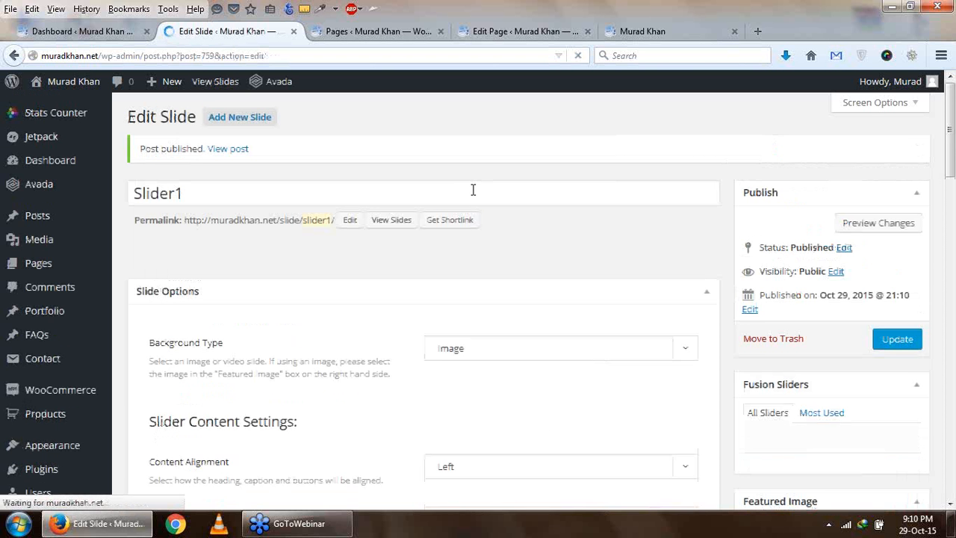
{"action": "scroll", "coordinate": [472, 190], "scroll_direction": "down", "scroll_amount": 3}
{"action": "scroll", "coordinate": [522, 319], "scroll_direction": "up", "scroll_amount": 1}
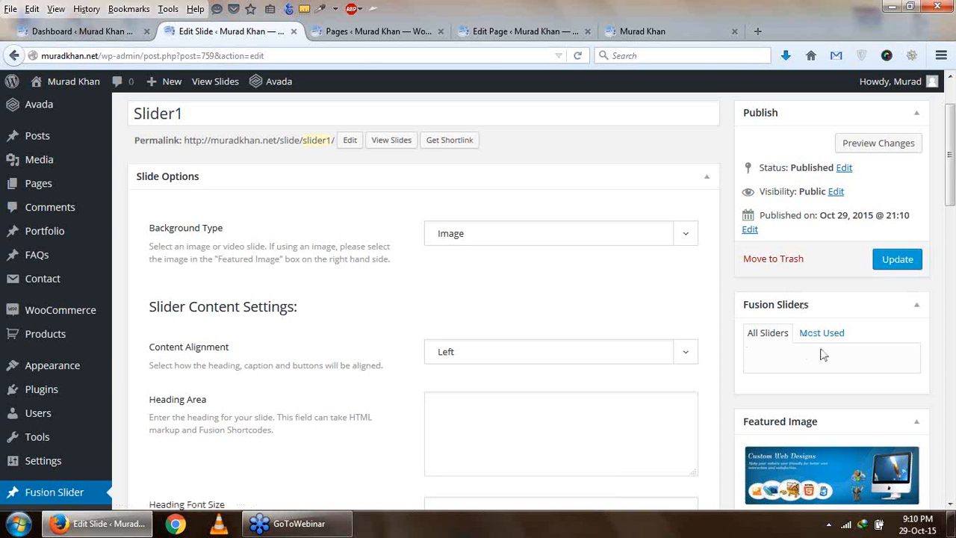
- Open the page for adding or editing Fusion sliders in a new browser tab
{"action": "scroll", "coordinate": [357, 366], "scroll_direction": "down", "scroll_amount": 3}
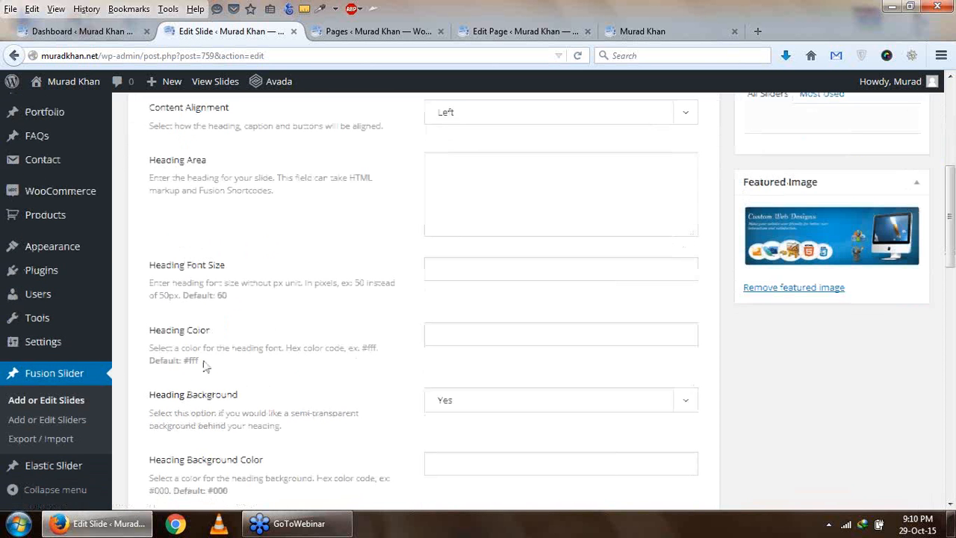
{"action": "right_click", "coordinate": [66, 427]}
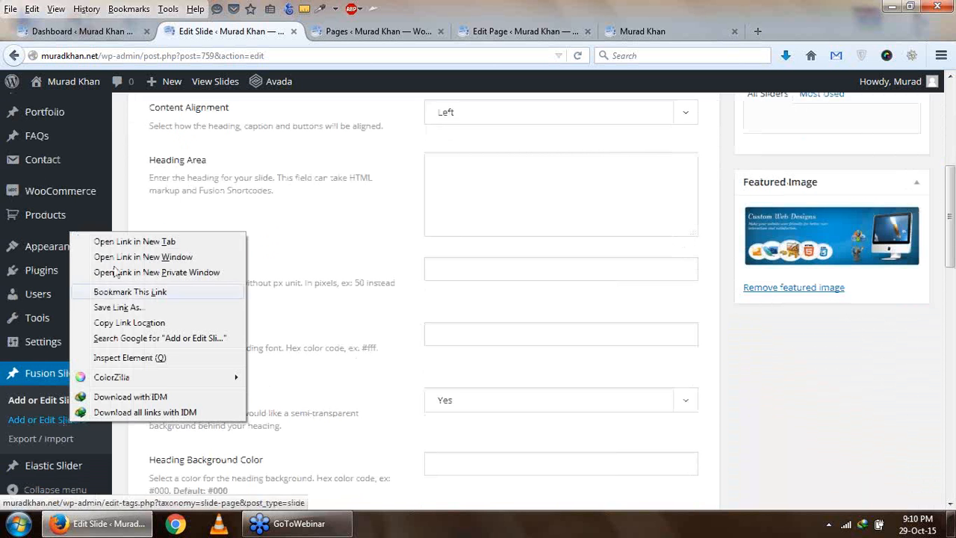
{"action": "left_click", "coordinate": [127, 241]}
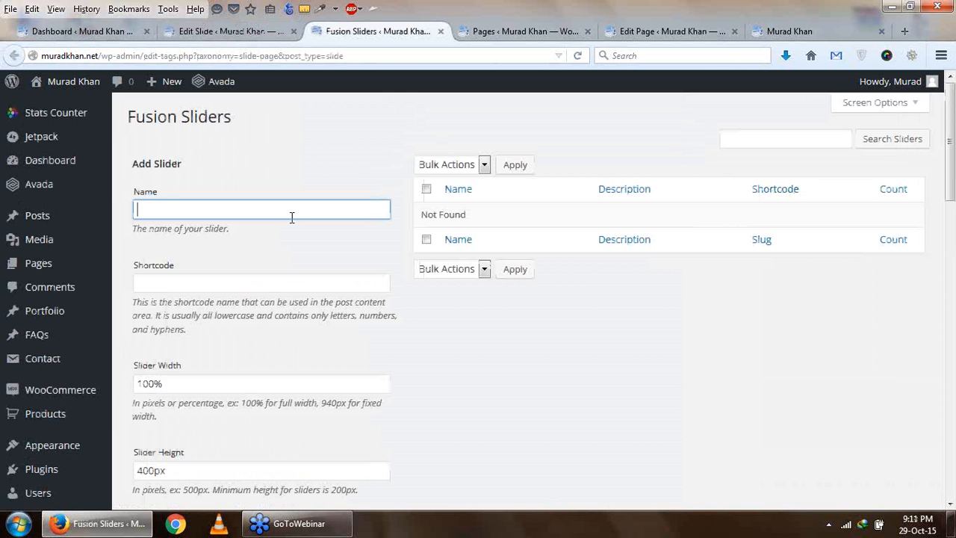
- Name the new slider "fusion salider" and leave its shortcode blank
{"action": "scroll", "coordinate": [323, 269], "scroll_direction": "down", "scroll_amount": 3}
{"action": "scroll", "coordinate": [323, 270], "scroll_direction": "up", "scroll_amount": 3}
{"action": "type", "text": "fusion salider"}
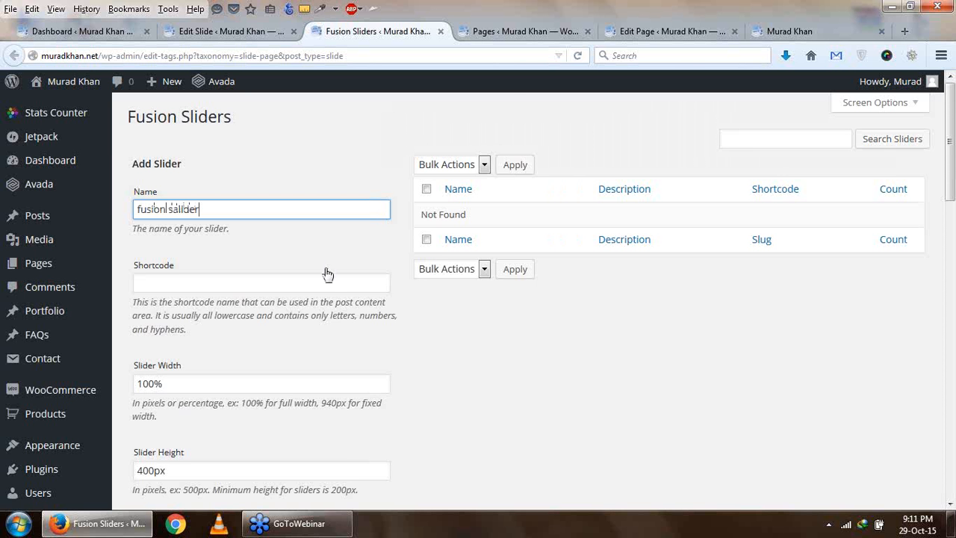
{"action": "scroll", "coordinate": [326, 273], "scroll_direction": "down", "scroll_amount": 2}
{"action": "left_click", "coordinate": [224, 208]}
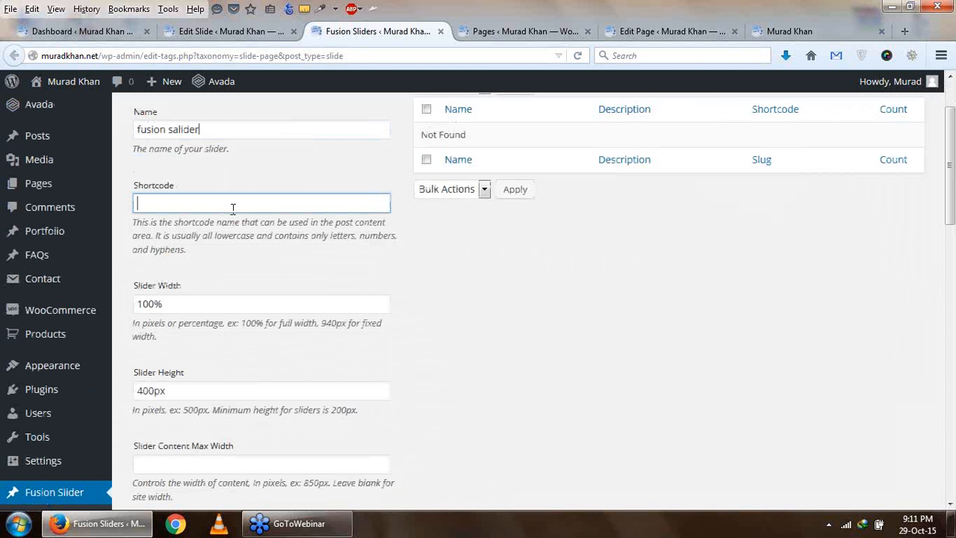
{"action": "scroll", "coordinate": [233, 214], "scroll_direction": "down", "scroll_amount": 2}
{"action": "scroll", "coordinate": [209, 213], "scroll_direction": "up", "scroll_amount": 2}
{"action": "left_click", "coordinate": [525, 32]}
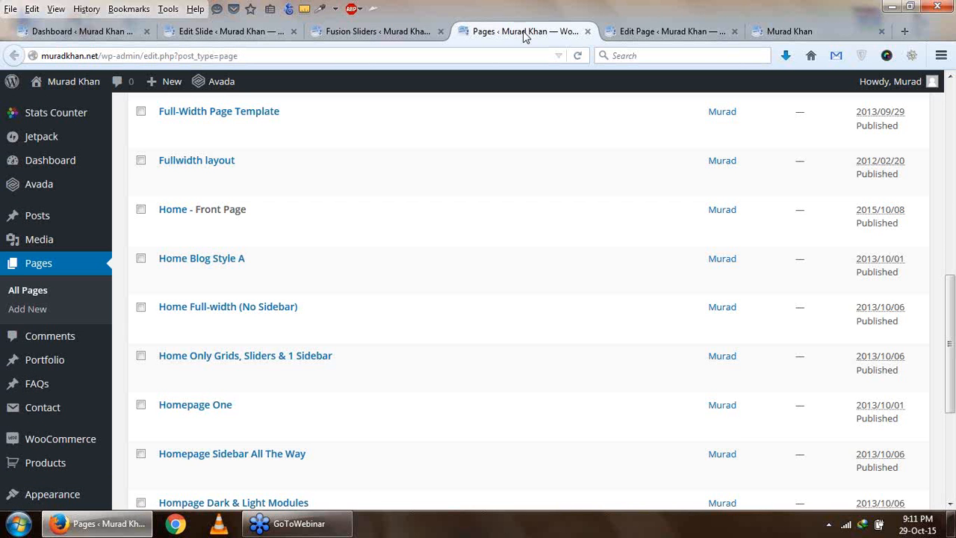
{"action": "left_click", "coordinate": [641, 34]}
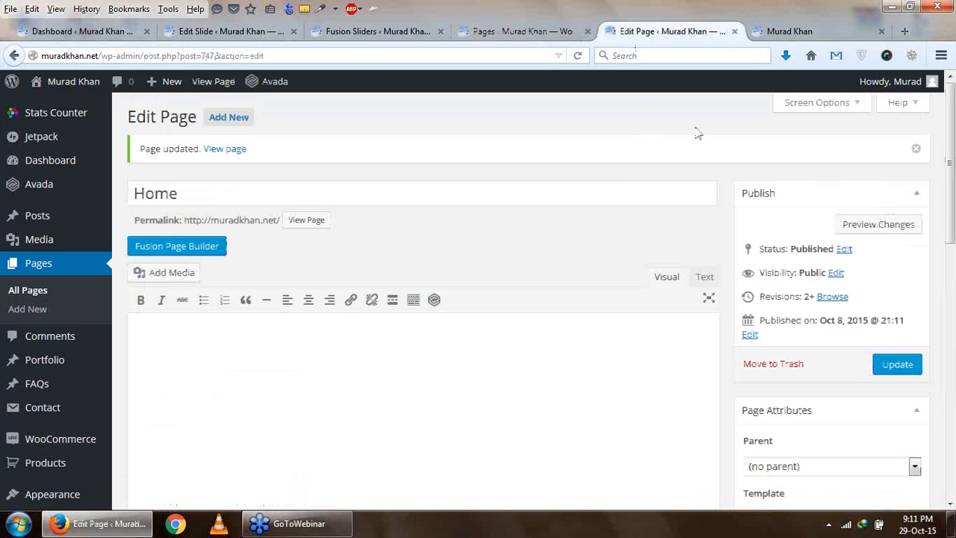
{"action": "left_click", "coordinate": [254, 33]}
{"action": "scroll", "coordinate": [381, 316], "scroll_direction": "up", "scroll_amount": 2}
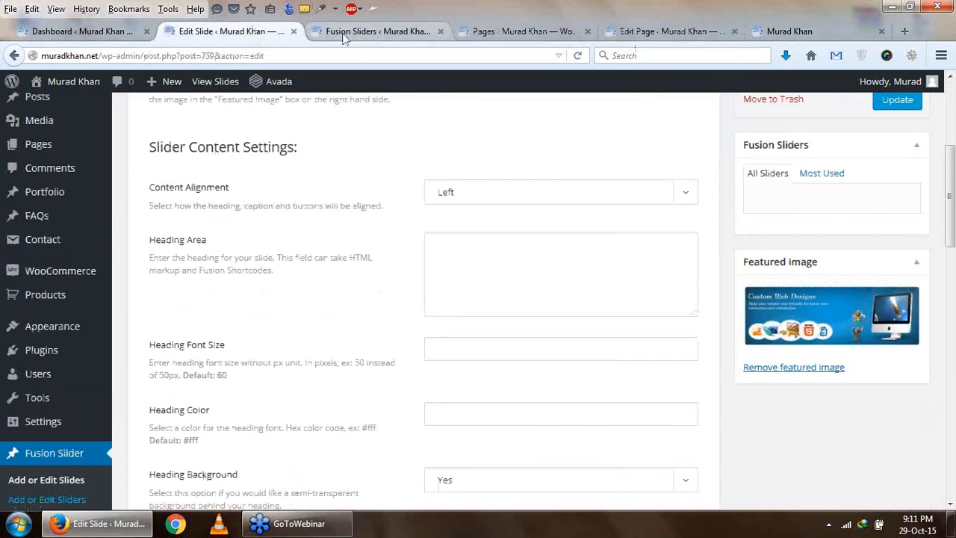
{"action": "left_click", "coordinate": [344, 34]}
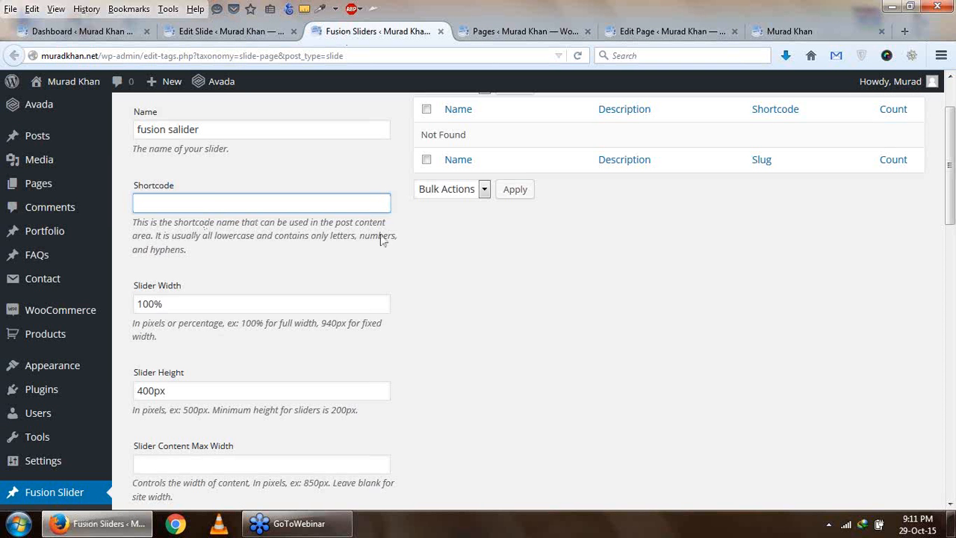
- Examine the new slider's width, height and content max width options, including the example pixel value
{"action": "scroll", "coordinate": [382, 239], "scroll_direction": "down", "scroll_amount": 2}
{"action": "left_click_drag", "start_coordinate": [163, 224], "coordinate": [142, 225]}
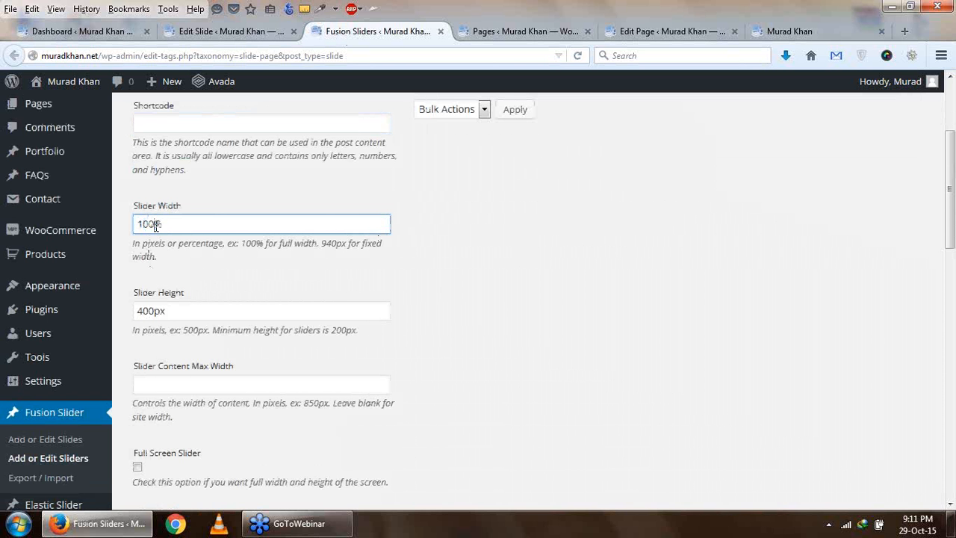
{"action": "left_click_drag", "start_coordinate": [180, 225], "coordinate": [136, 225]}
{"action": "scroll", "coordinate": [332, 291], "scroll_direction": "down", "scroll_amount": 2}
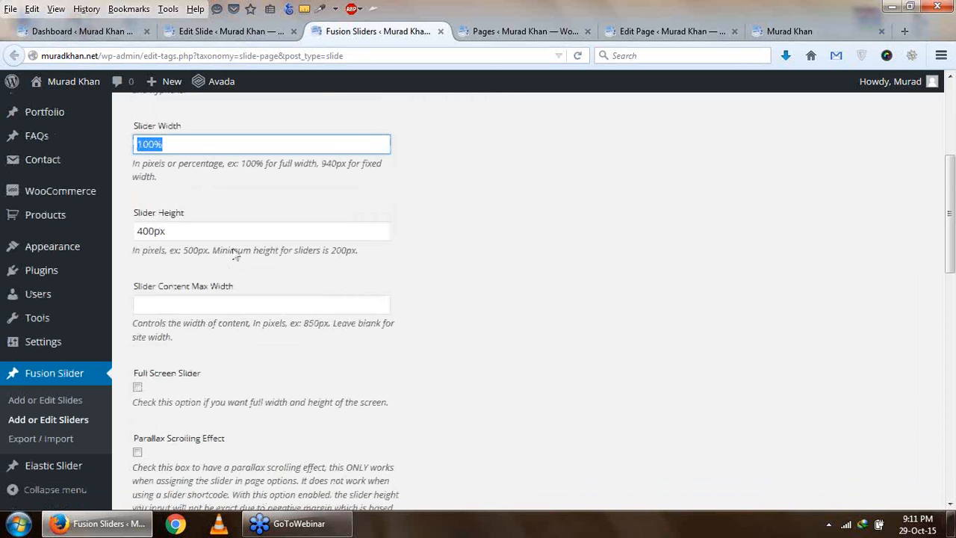
{"action": "scroll", "coordinate": [247, 321], "scroll_direction": "down", "scroll_amount": 2}
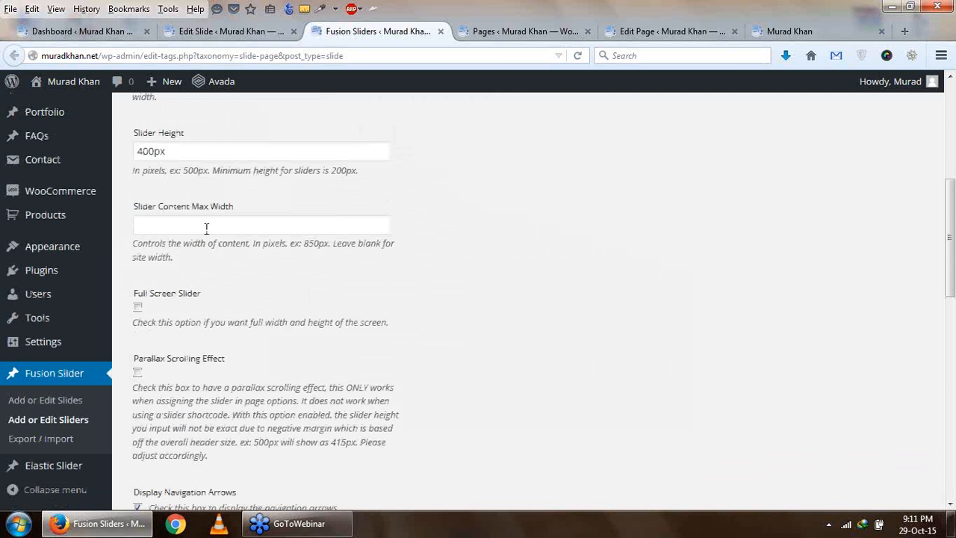
{"action": "left_click", "coordinate": [207, 228]}
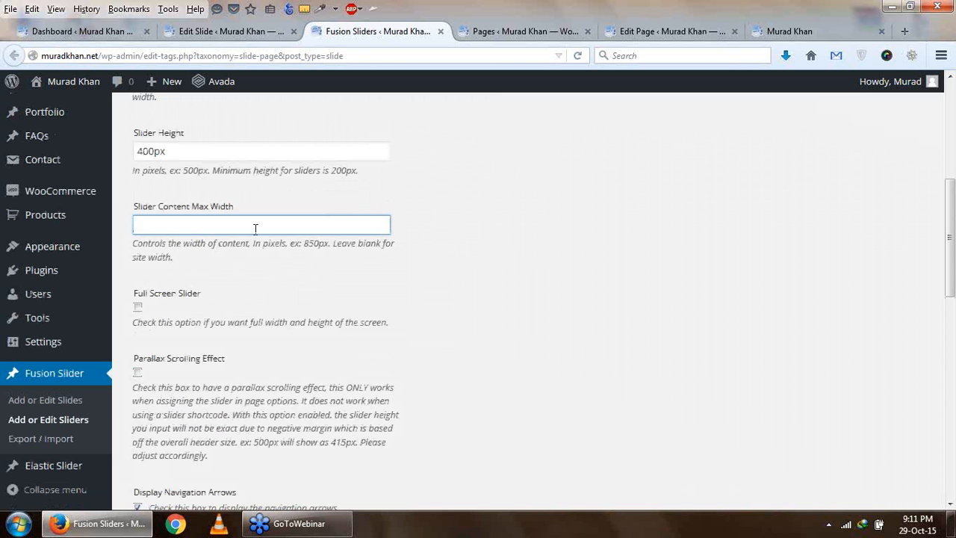
{"action": "left_click_drag", "start_coordinate": [302, 250], "coordinate": [334, 259]}
- Examine the new slider's full screen, parallax scrolling and navigation arrow options
{"action": "scroll", "coordinate": [333, 256], "scroll_direction": "down", "scroll_amount": 2}
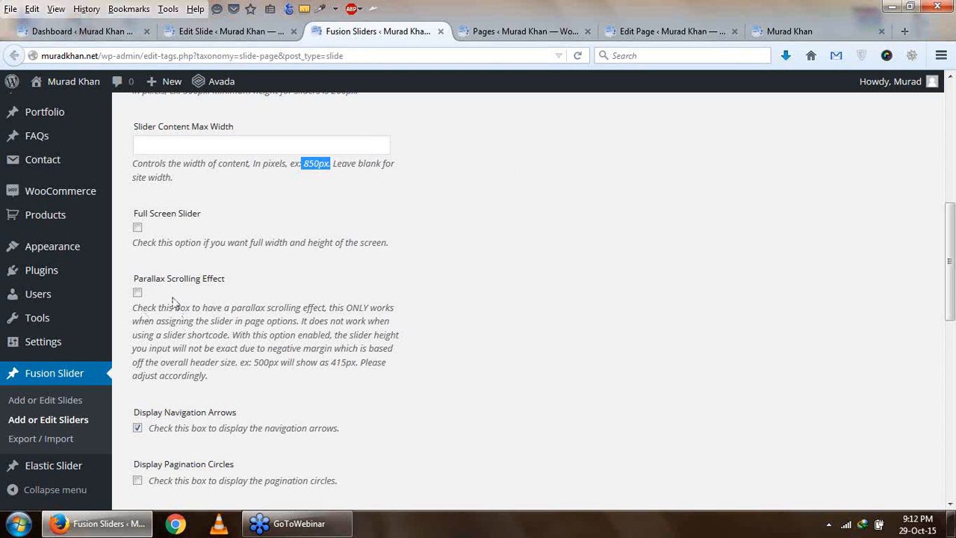
{"action": "scroll", "coordinate": [176, 302], "scroll_direction": "down", "scroll_amount": 2}
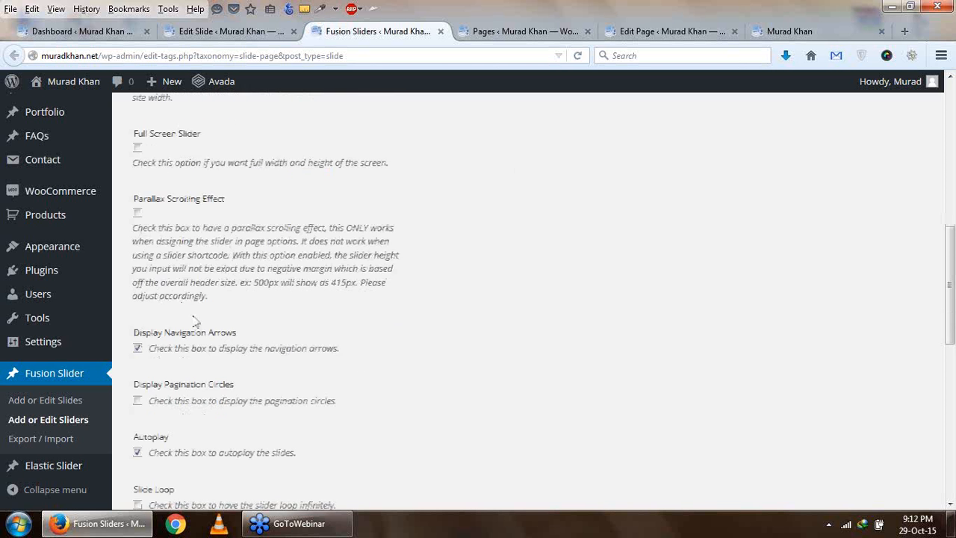
{"action": "scroll", "coordinate": [544, 379], "scroll_direction": "down", "scroll_amount": 2}
{"action": "scroll", "coordinate": [425, 378], "scroll_direction": "up", "scroll_amount": 2}
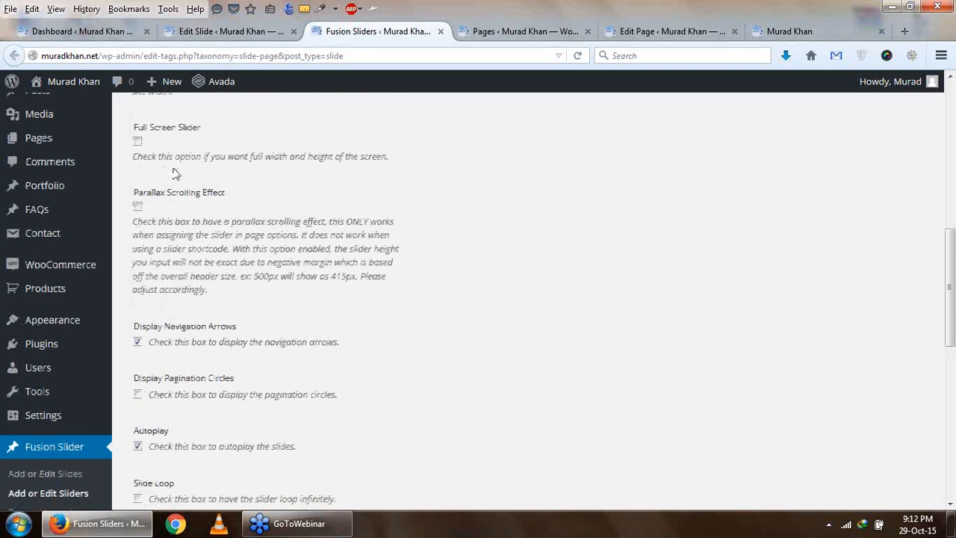
{"action": "scroll", "coordinate": [293, 267], "scroll_direction": "down", "scroll_amount": 2}
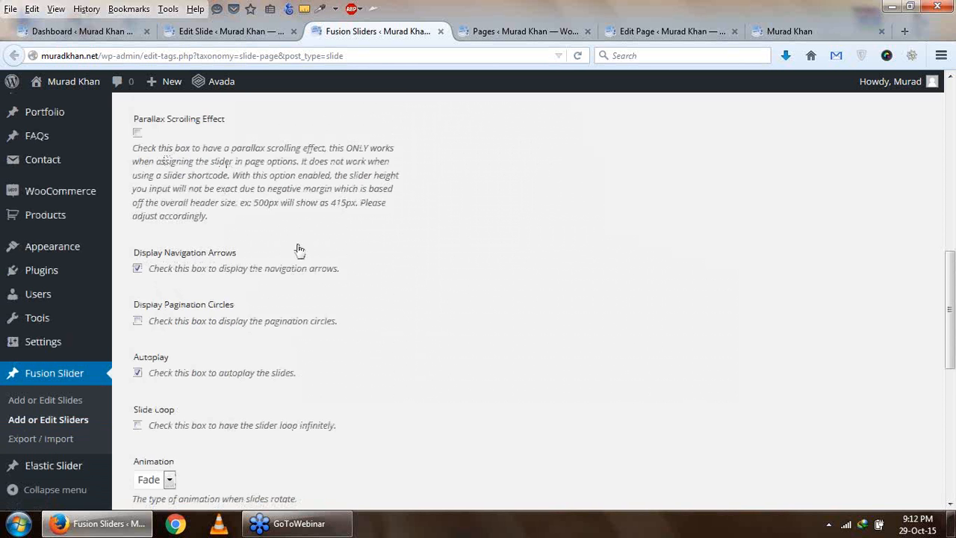
{"action": "scroll", "coordinate": [298, 249], "scroll_direction": "down", "scroll_amount": 2}
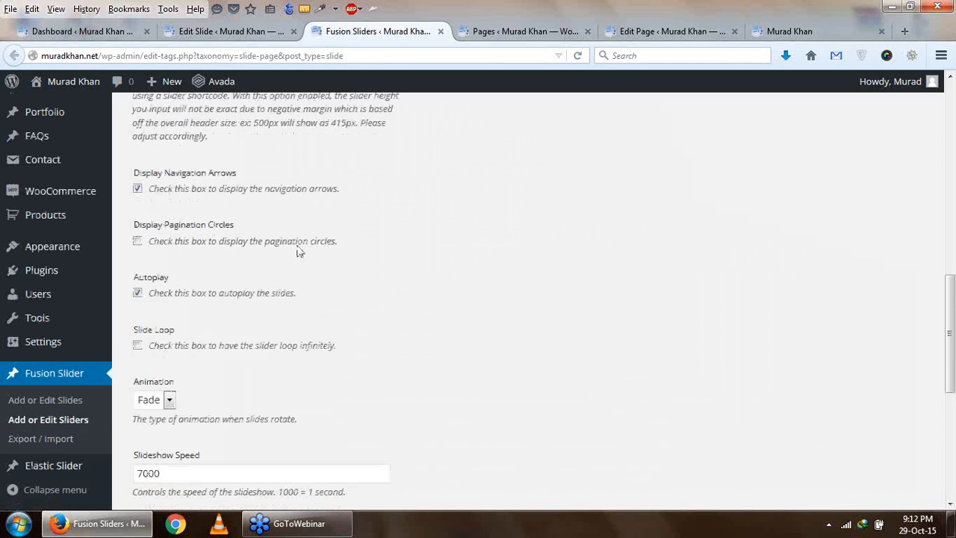
- Enable the slider's pagination circles and infinite slide loop, keeping the Fade animation
{"action": "scroll", "coordinate": [298, 251], "scroll_direction": "up", "scroll_amount": 2}
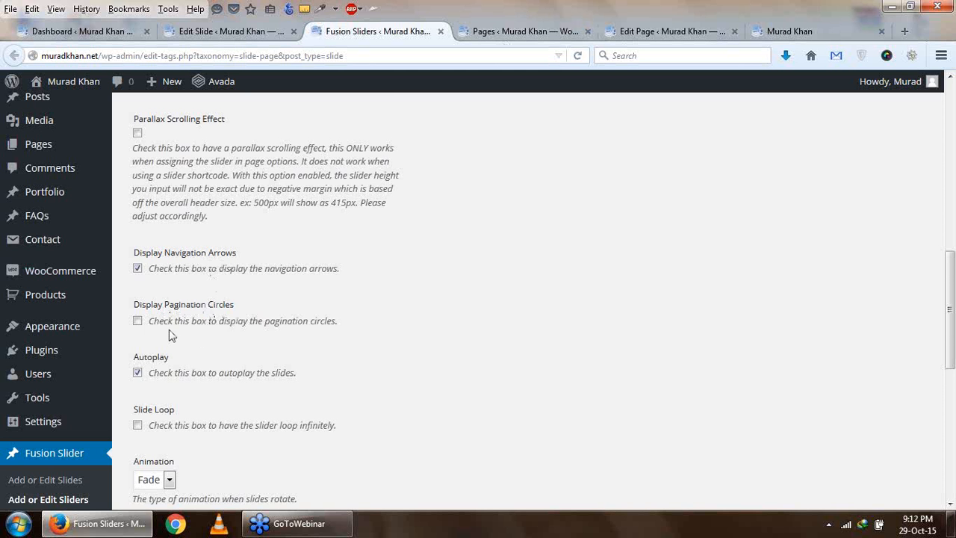
{"action": "left_click", "coordinate": [137, 321]}
{"action": "scroll", "coordinate": [340, 329], "scroll_direction": "down", "scroll_amount": 2}
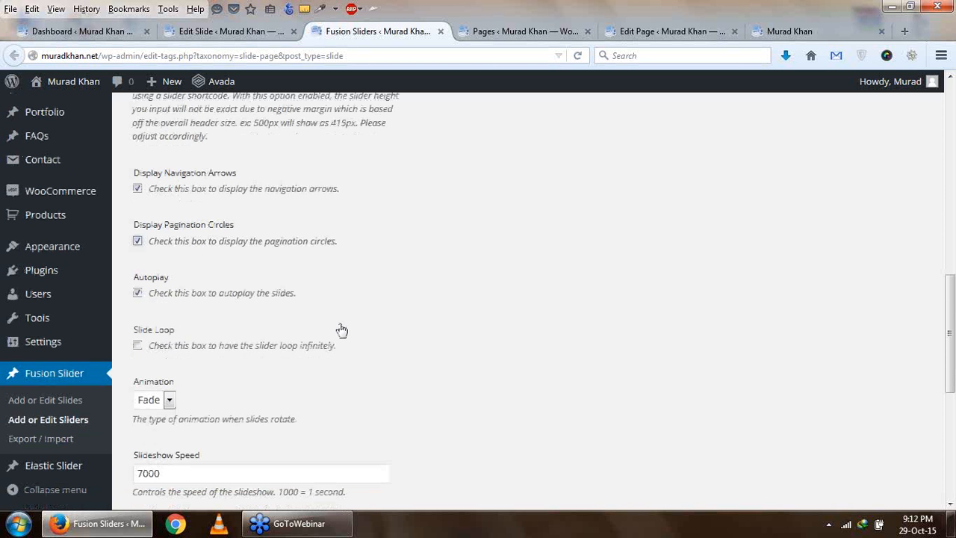
{"action": "scroll", "coordinate": [245, 317], "scroll_direction": "down", "scroll_amount": 2}
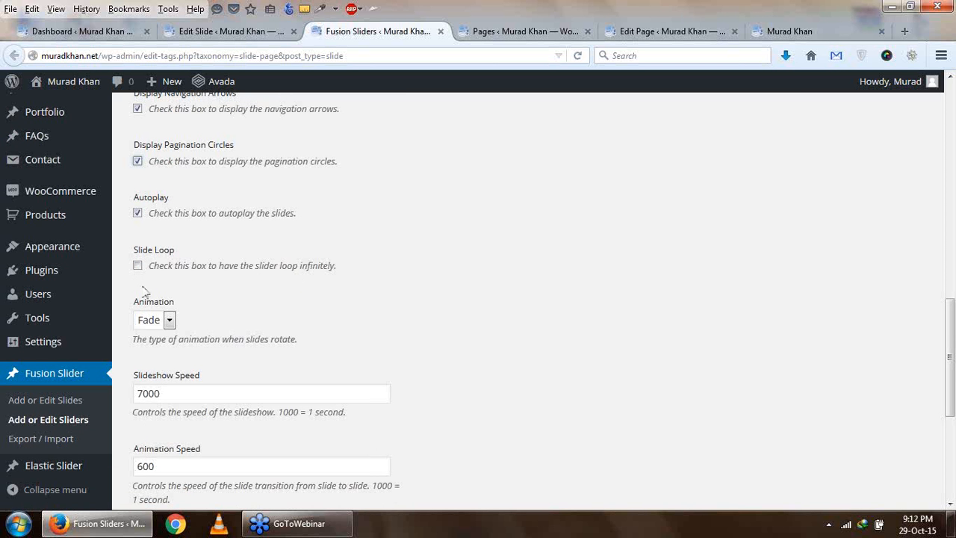
{"action": "left_click", "coordinate": [137, 266]}
{"action": "left_click", "coordinate": [170, 323]}
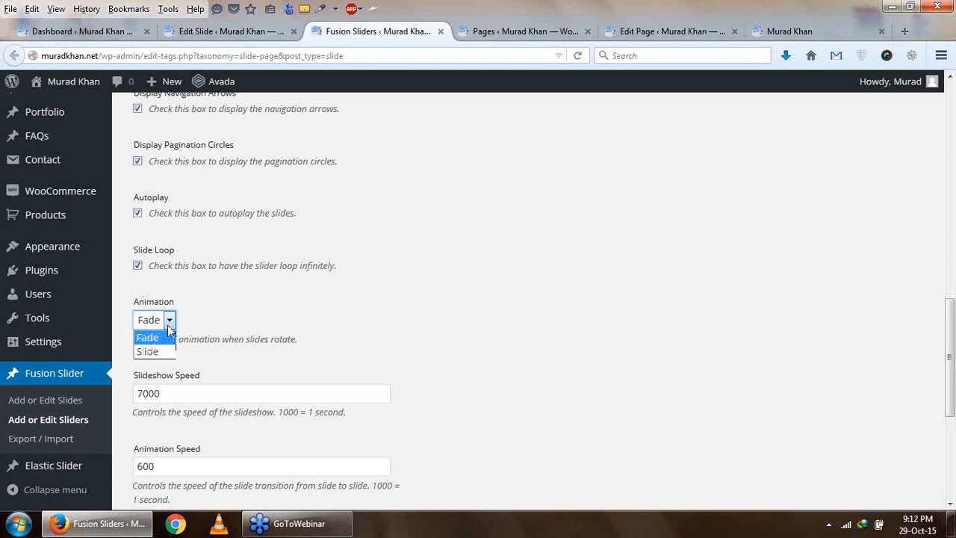
{"action": "left_click", "coordinate": [173, 320]}
- Review the slider's speed and typography options and add the slider with these values left at their defaults
{"action": "scroll", "coordinate": [190, 310], "scroll_direction": "down", "scroll_amount": 2}
{"action": "scroll", "coordinate": [200, 299], "scroll_direction": "down", "scroll_amount": 2}
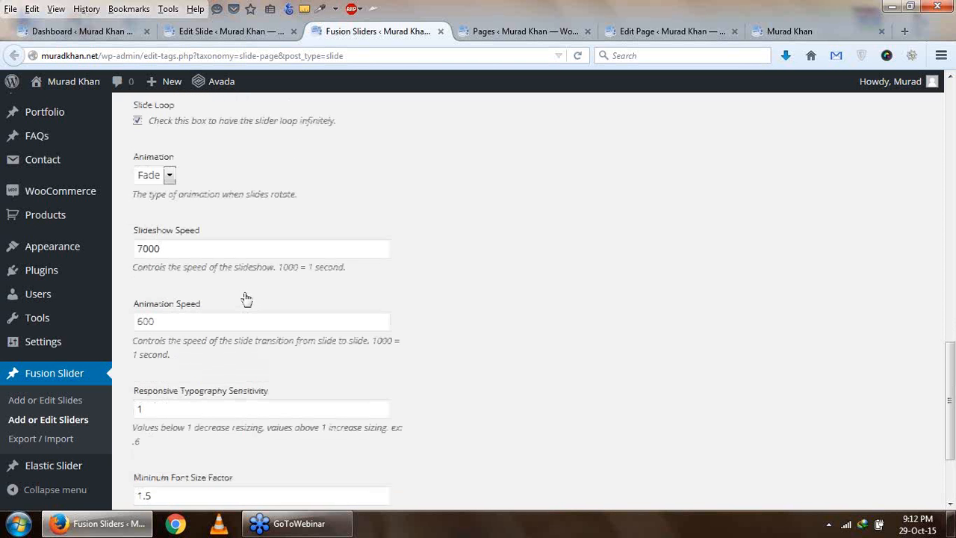
{"action": "left_click", "coordinate": [149, 234]}
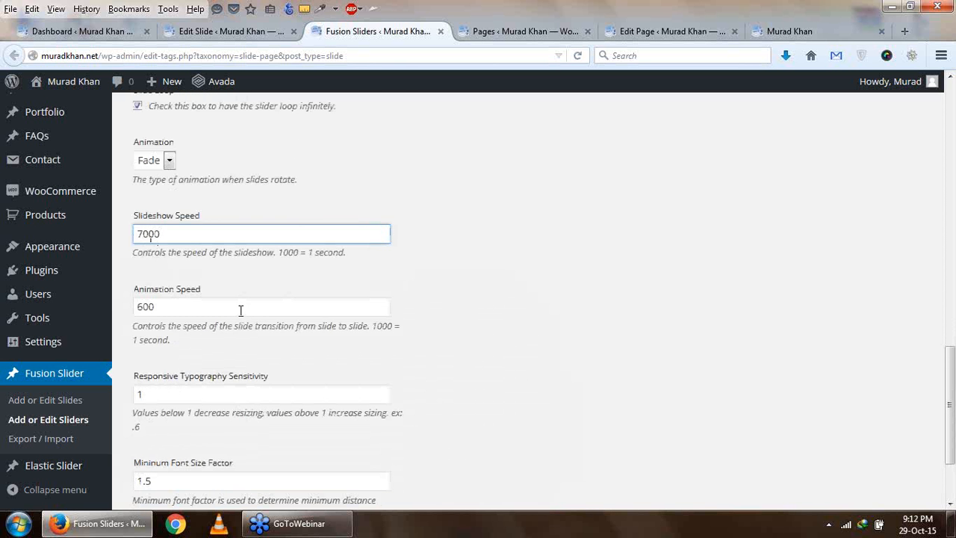
{"action": "scroll", "coordinate": [241, 314], "scroll_direction": "down", "scroll_amount": 2}
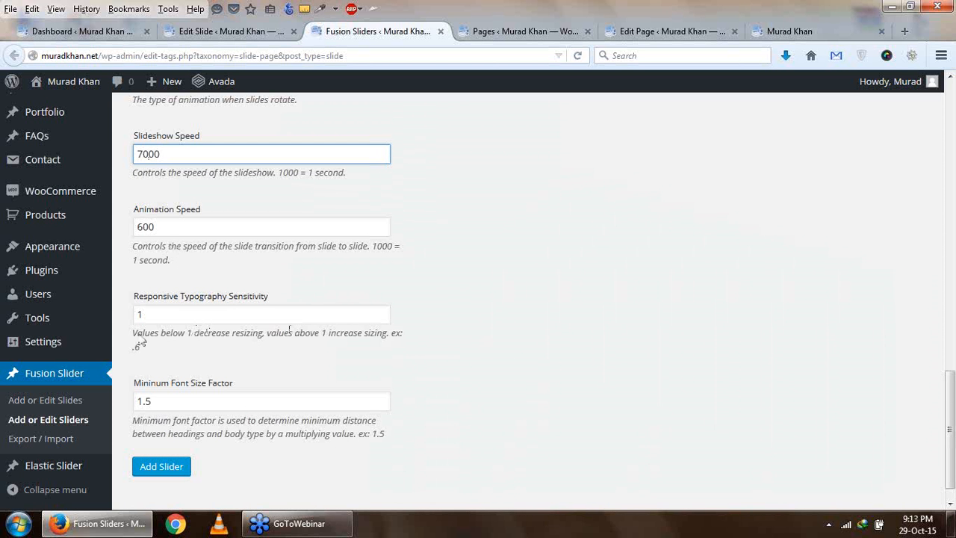
{"action": "left_click_drag", "start_coordinate": [134, 333], "coordinate": [208, 343]}
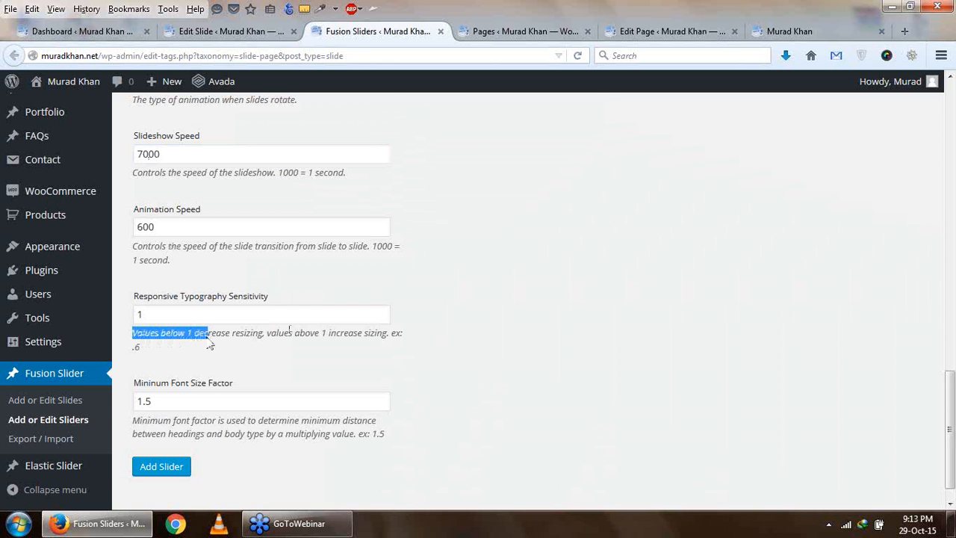
{"action": "scroll", "coordinate": [211, 345], "scroll_direction": "down", "scroll_amount": 1}
{"action": "left_click", "coordinate": [171, 440]}
{"action": "scroll", "coordinate": [187, 436], "scroll_direction": "up", "scroll_amount": 10}
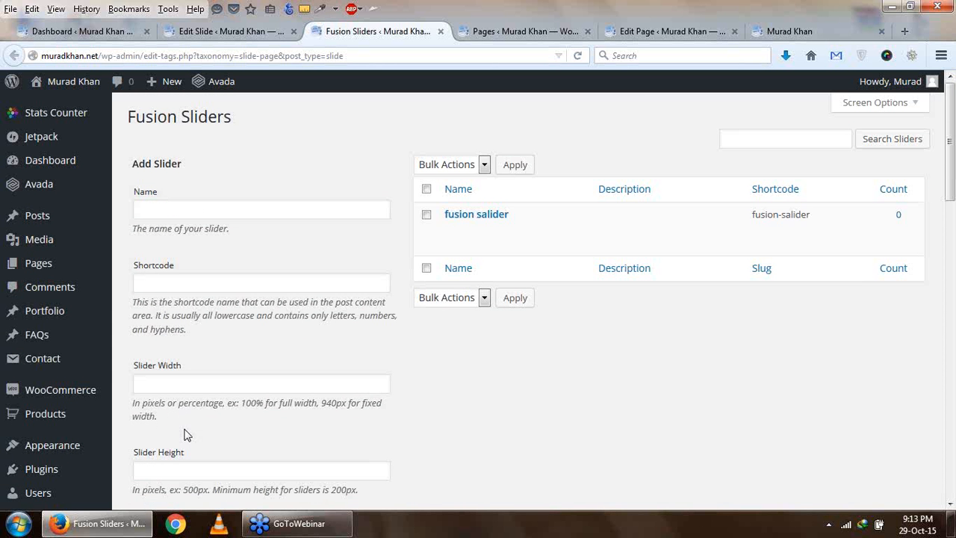
{"action": "mouse_move", "coordinate": [484, 218]}
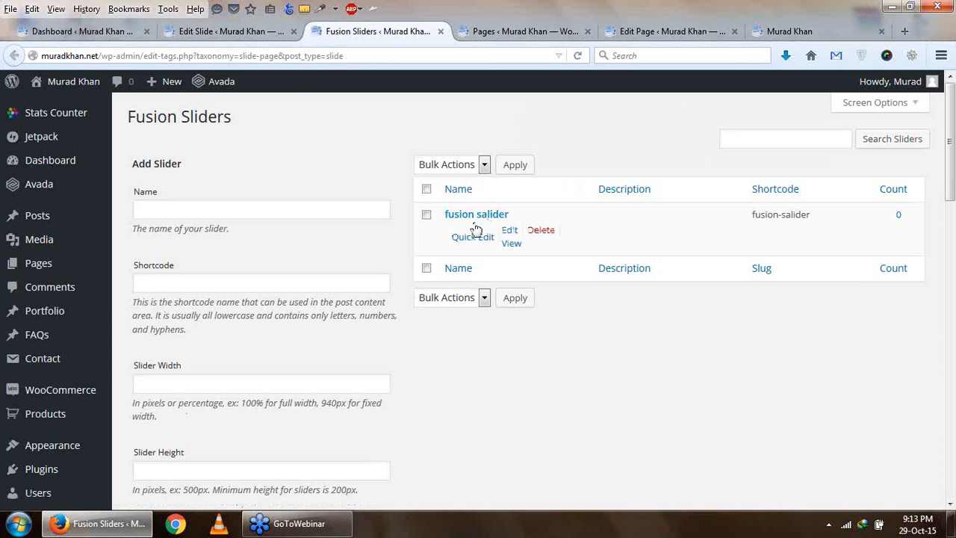
- Return to the Slider1 slide's edit page and reload it to refresh the list of Fusion Sliders
{"action": "left_click", "coordinate": [656, 30]}
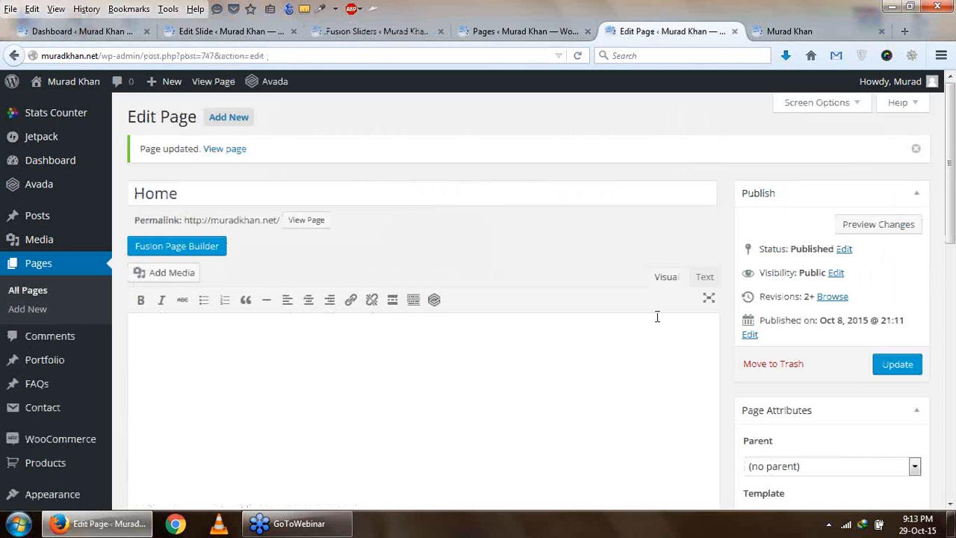
{"action": "scroll", "coordinate": [658, 317], "scroll_direction": "down", "scroll_amount": 5}
{"action": "left_click", "coordinate": [266, 33]}
{"action": "scroll", "coordinate": [628, 305], "scroll_direction": "up", "scroll_amount": 3}
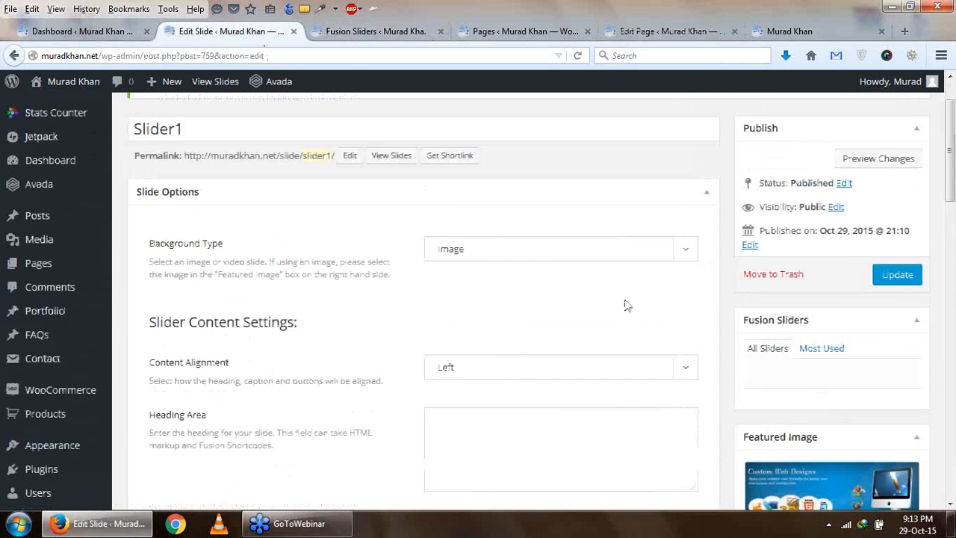
{"action": "scroll", "coordinate": [628, 305], "scroll_direction": "up", "scroll_amount": 1}
{"action": "left_click", "coordinate": [577, 56]}
{"action": "scroll", "coordinate": [713, 307], "scroll_direction": "down", "scroll_amount": 2}
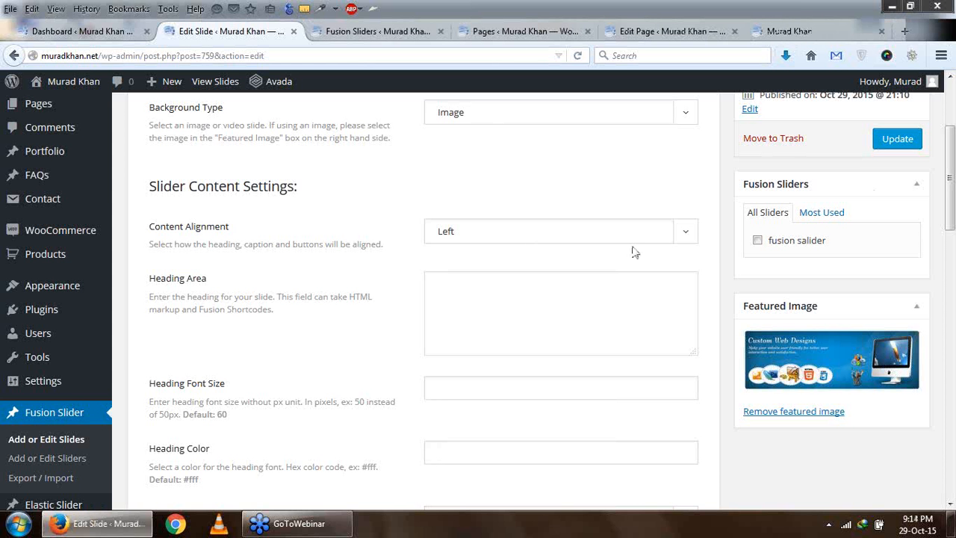
- Assign the Slider1 slide to the "fusion salider" slider and update the slide
{"action": "left_click", "coordinate": [759, 241]}
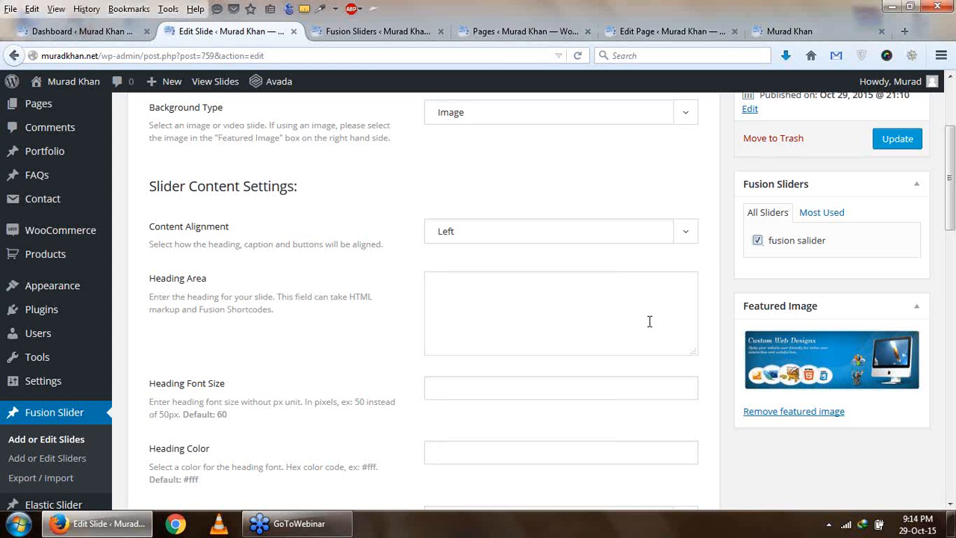
{"action": "scroll", "coordinate": [640, 321], "scroll_direction": "up", "scroll_amount": 2}
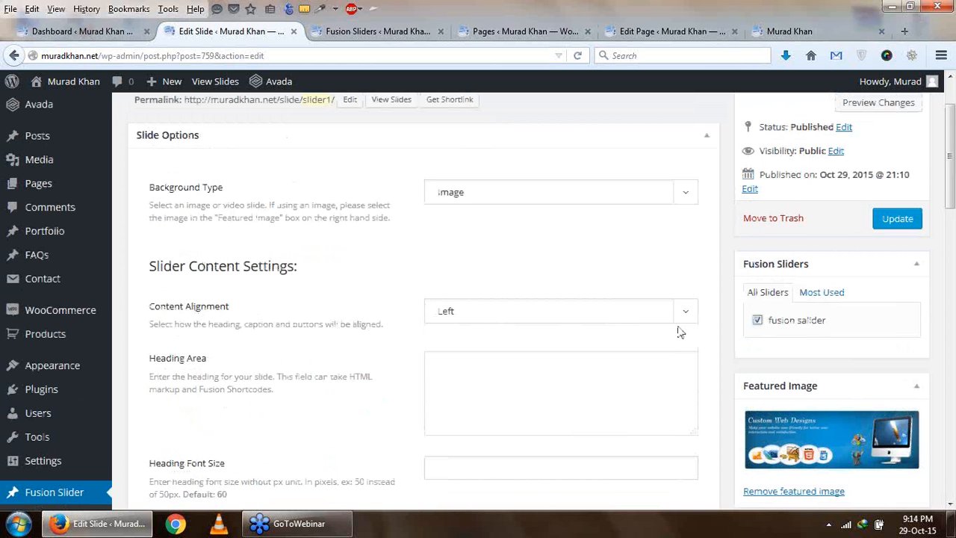
{"action": "scroll", "coordinate": [909, 277], "scroll_direction": "down", "scroll_amount": 5}
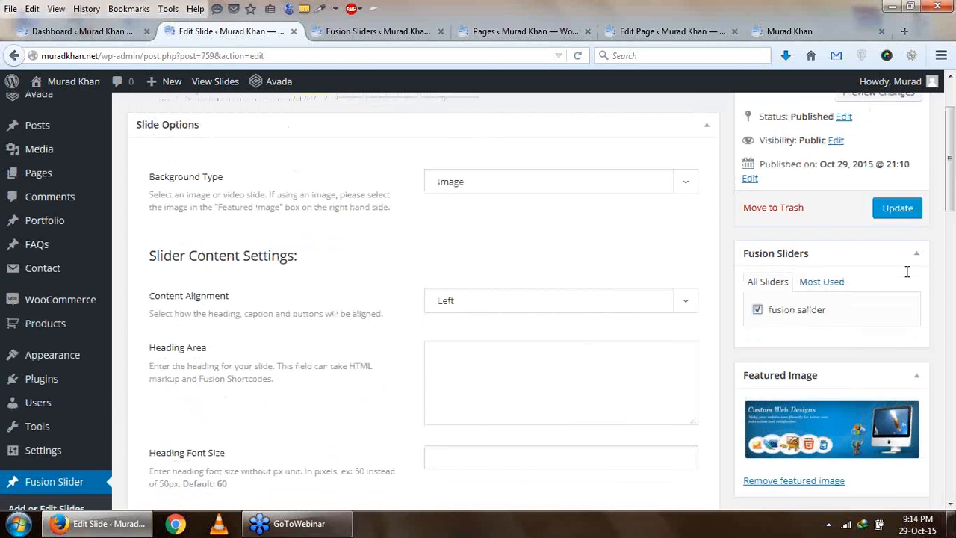
{"action": "scroll", "coordinate": [907, 275], "scroll_direction": "up", "scroll_amount": 4}
{"action": "scroll", "coordinate": [907, 272], "scroll_direction": "up", "scroll_amount": 1}
{"action": "left_click", "coordinate": [896, 218]}
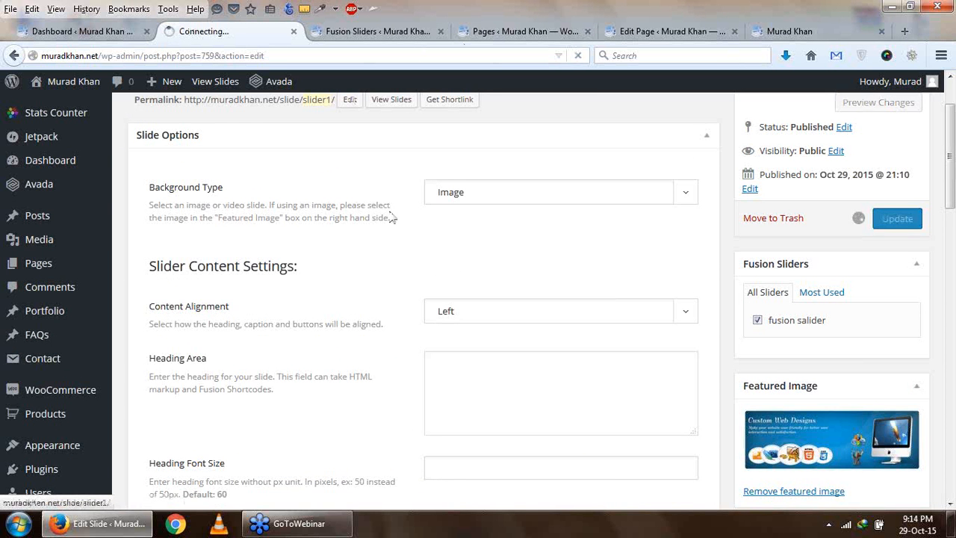
- Look over the other open site tabs and view the image shown on the live home page
{"action": "scroll", "coordinate": [420, 435], "scroll_direction": "down", "scroll_amount": 8}
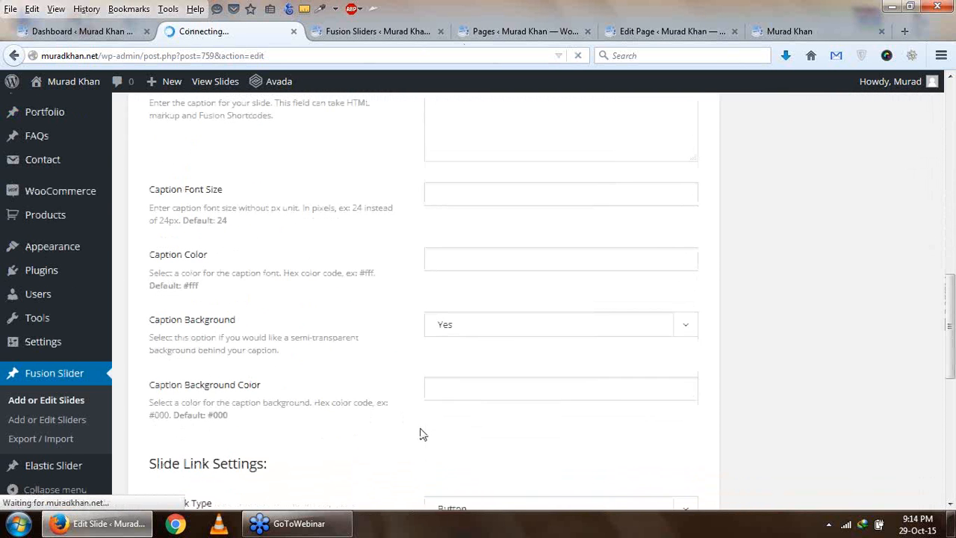
{"action": "left_click", "coordinate": [377, 31]}
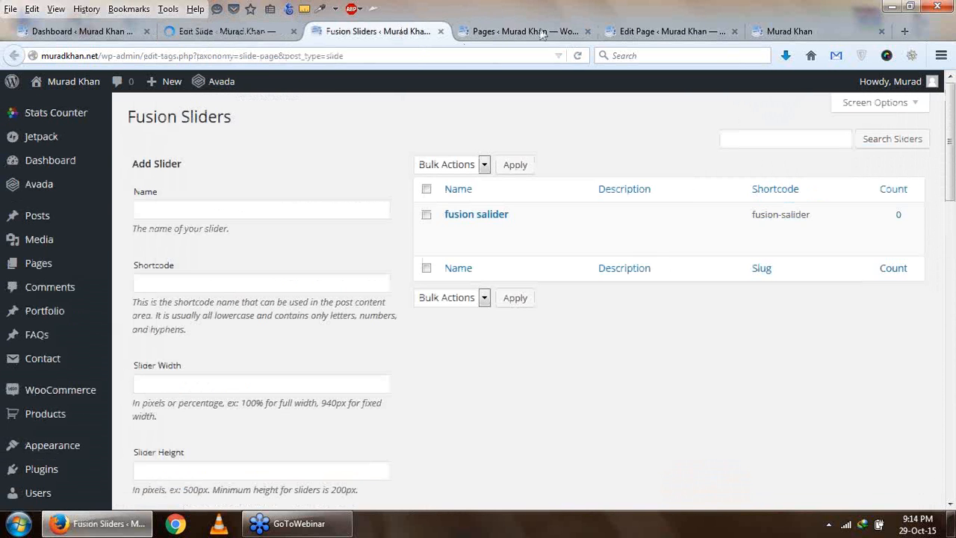
{"action": "left_click", "coordinate": [526, 32]}
{"action": "left_click", "coordinate": [793, 31]}
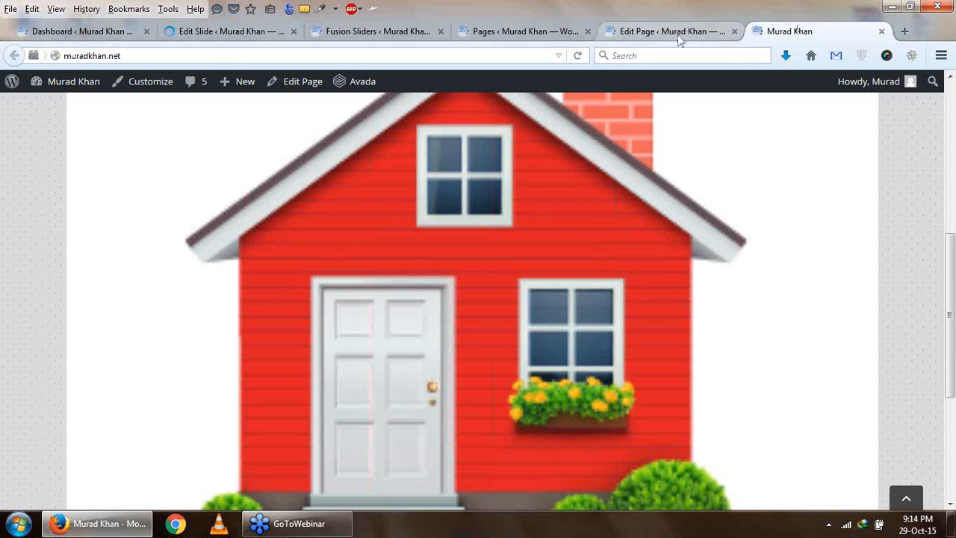
- Reload the live home page and set the Home page's slider type to Fusion Slider, leaving the slider position at Default
{"action": "left_click", "coordinate": [577, 56]}
{"action": "left_click", "coordinate": [641, 31]}
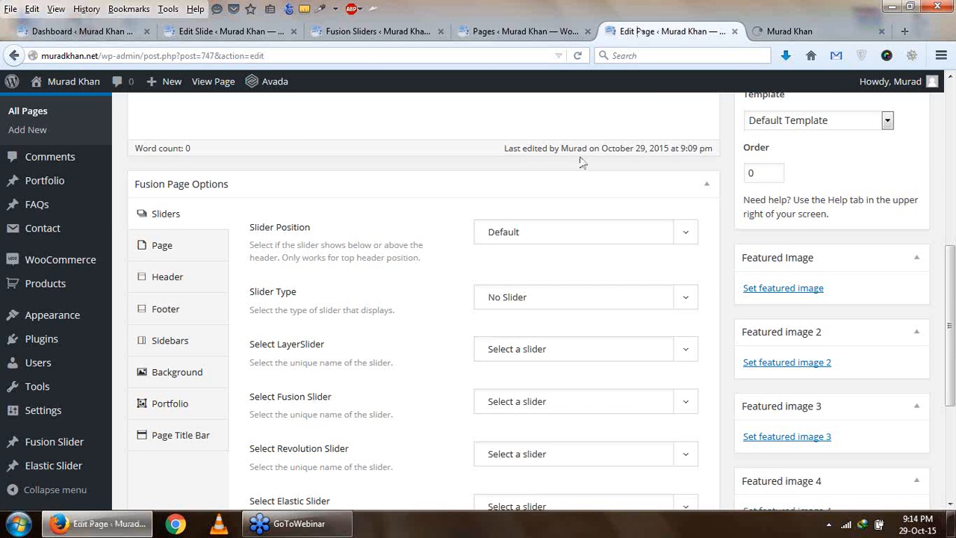
{"action": "scroll", "coordinate": [579, 158], "scroll_direction": "up", "scroll_amount": 8}
{"action": "scroll", "coordinate": [583, 170], "scroll_direction": "down", "scroll_amount": 5}
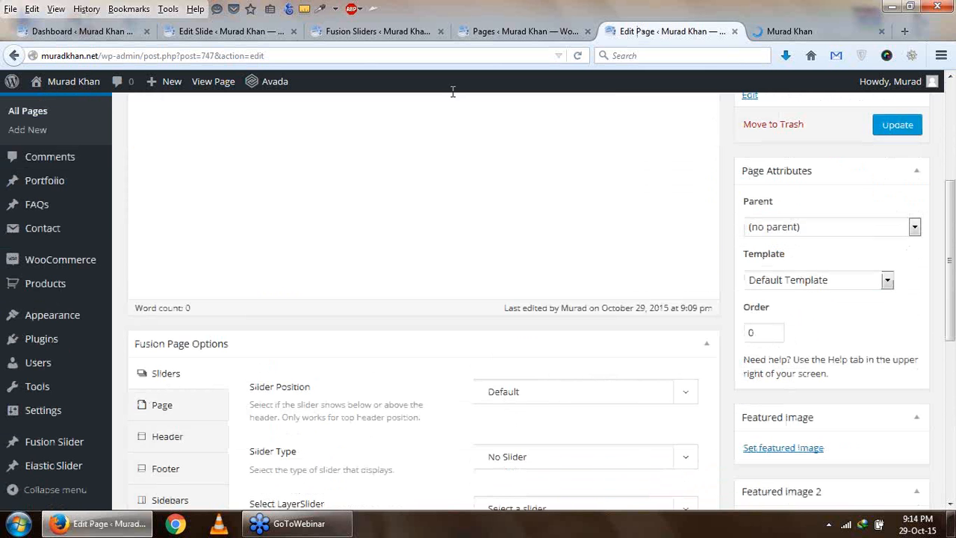
{"action": "scroll", "coordinate": [515, 235], "scroll_direction": "down", "scroll_amount": 3}
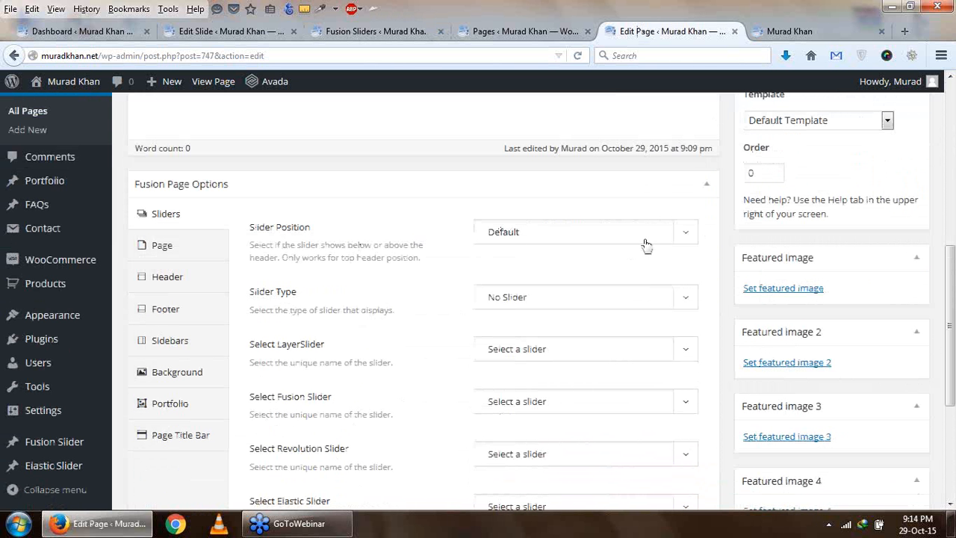
{"action": "left_click", "coordinate": [694, 238]}
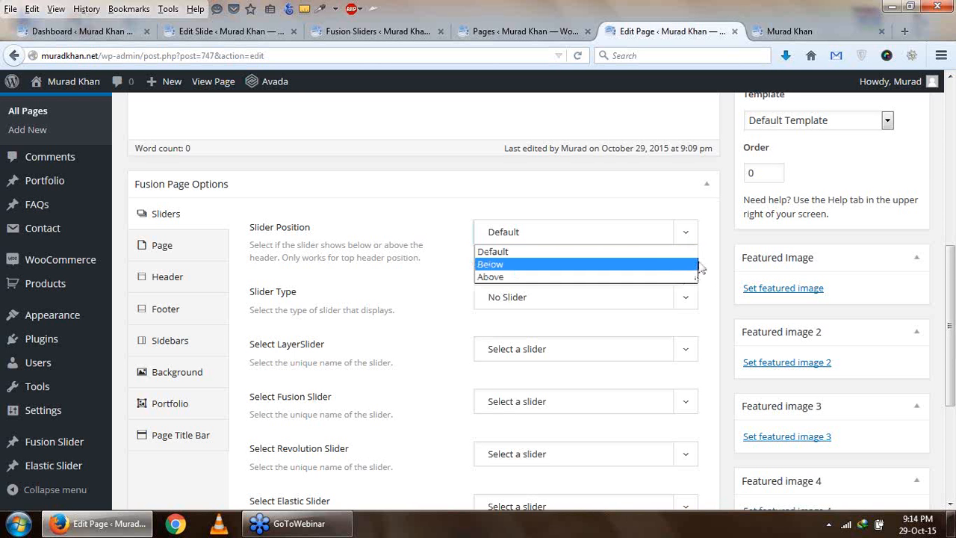
{"action": "left_click", "coordinate": [711, 243]}
{"action": "scroll", "coordinate": [711, 243], "scroll_direction": "down", "scroll_amount": 2}
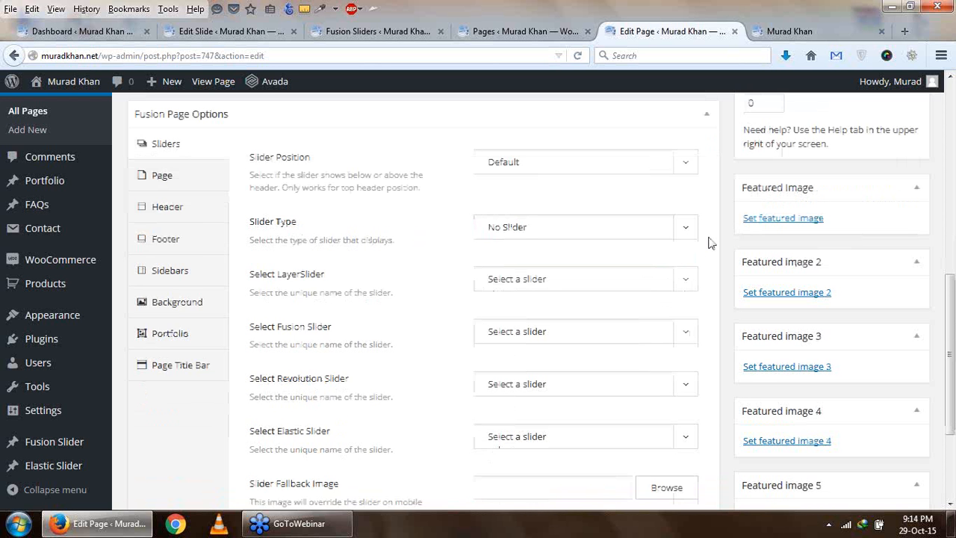
{"action": "left_click", "coordinate": [685, 218]}
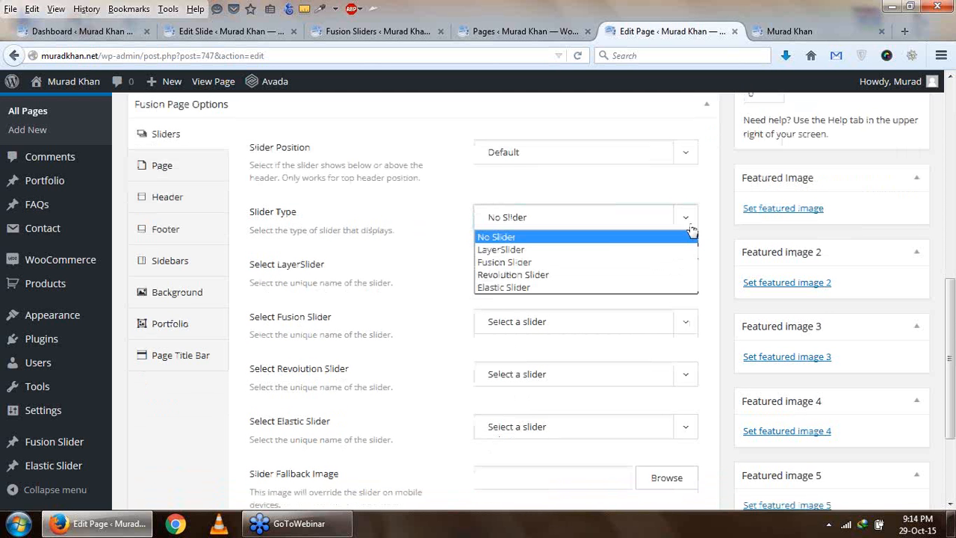
{"action": "left_click", "coordinate": [557, 266]}
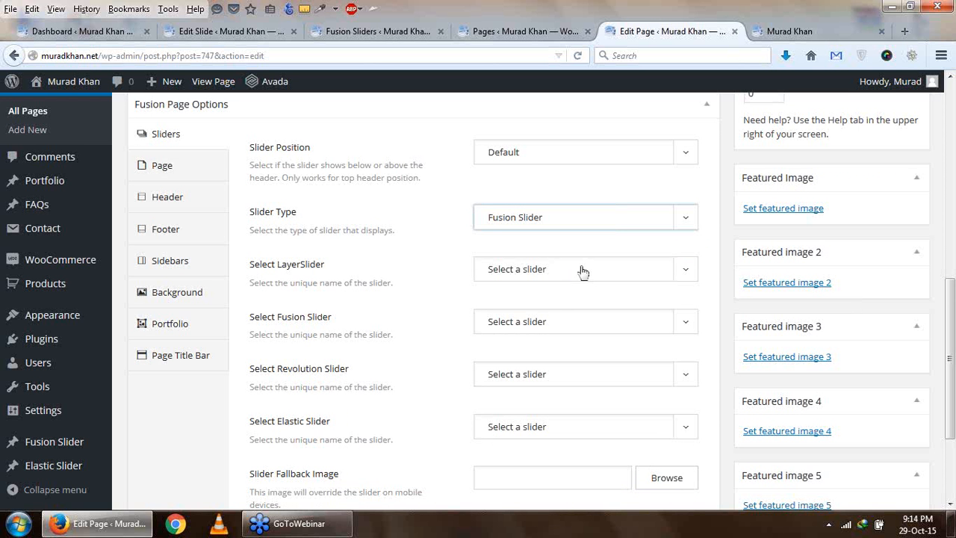
- Check the available Fusion Sliders for the Home page and update the page to save the slider type
{"action": "scroll", "coordinate": [582, 271], "scroll_direction": "down", "scroll_amount": 2}
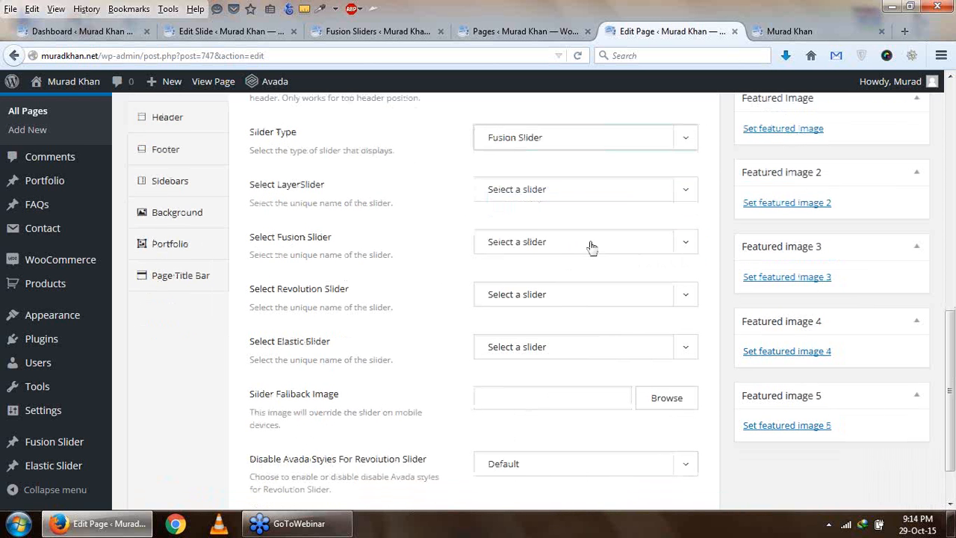
{"action": "left_click", "coordinate": [586, 242]}
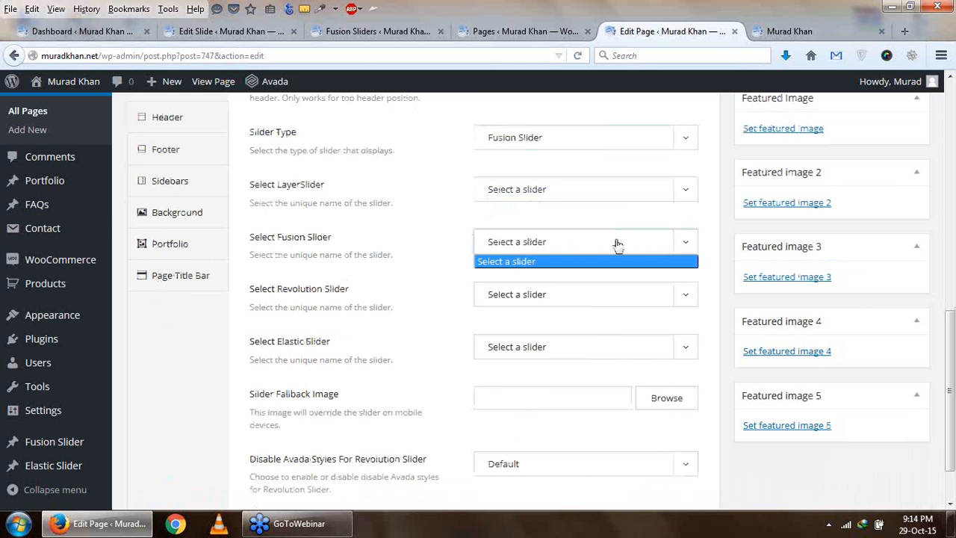
{"action": "left_click", "coordinate": [620, 241]}
{"action": "scroll", "coordinate": [848, 219], "scroll_direction": "up", "scroll_amount": 10}
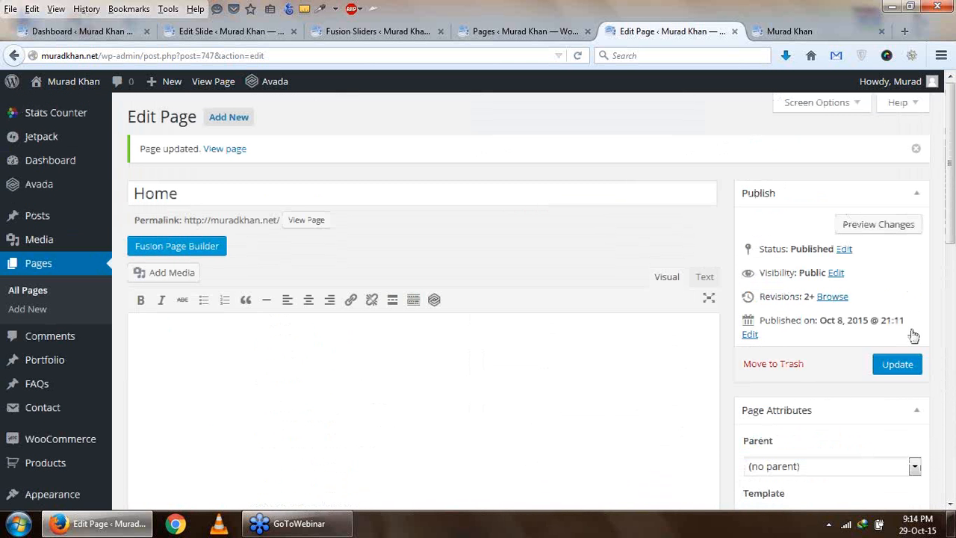
{"action": "left_click", "coordinate": [916, 369]}
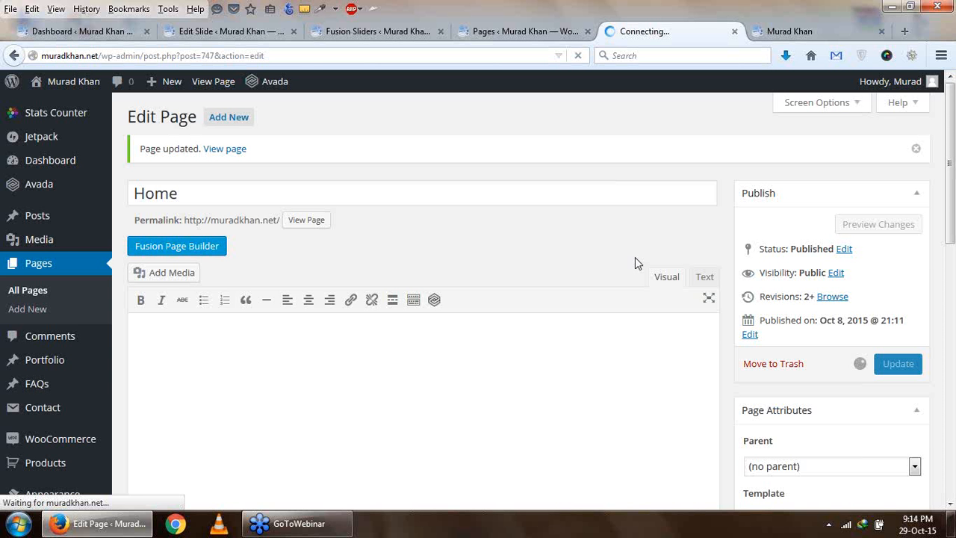
- Check the Slider1 slide's slider assignment and featured image, and start adding a new slide
{"action": "left_click", "coordinate": [356, 37]}
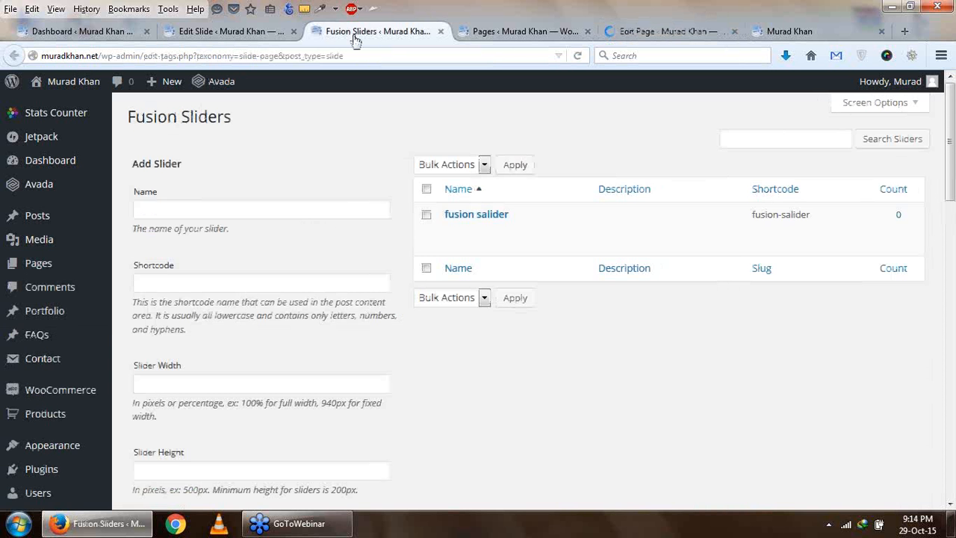
{"action": "left_click", "coordinate": [233, 33]}
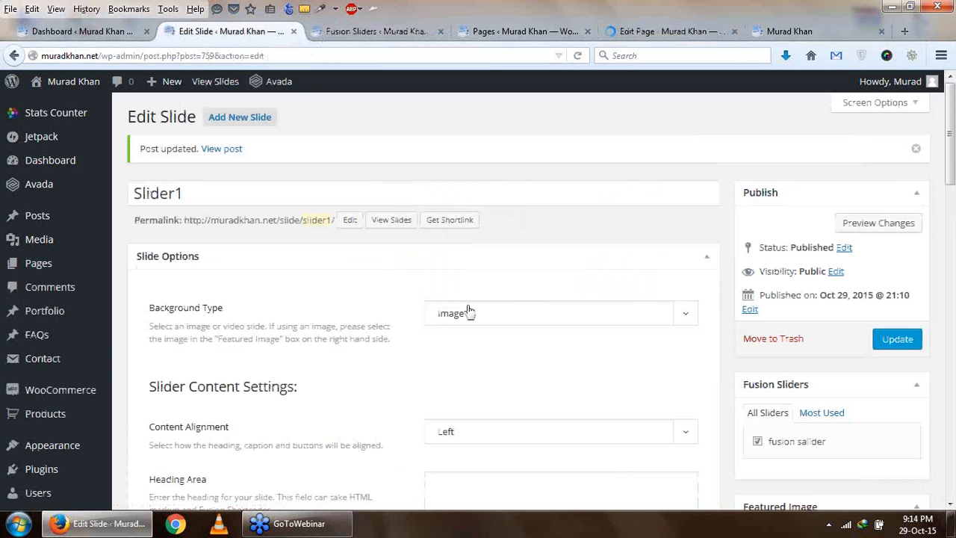
{"action": "scroll", "coordinate": [818, 353], "scroll_direction": "down", "scroll_amount": 2}
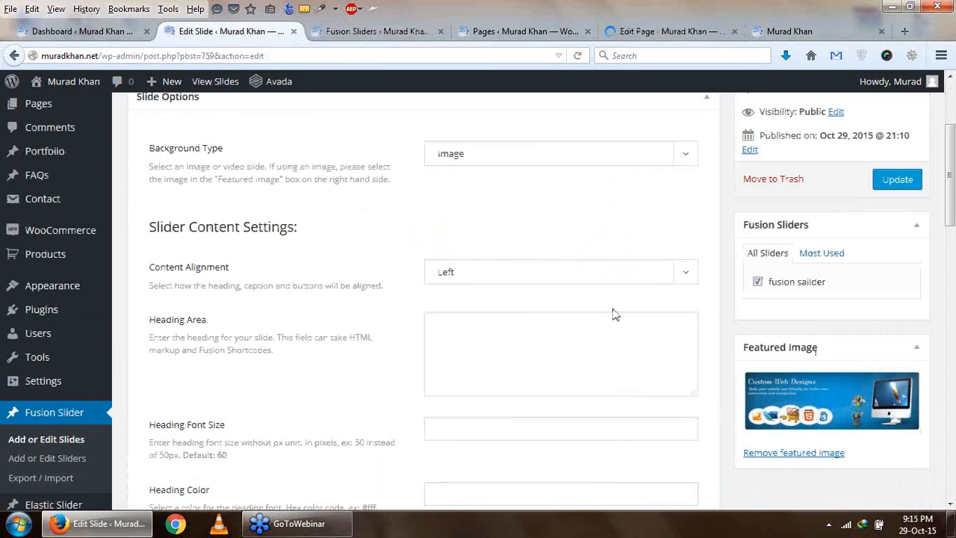
{"action": "scroll", "coordinate": [612, 314], "scroll_direction": "up", "scroll_amount": 2}
{"action": "left_click", "coordinate": [242, 127]}
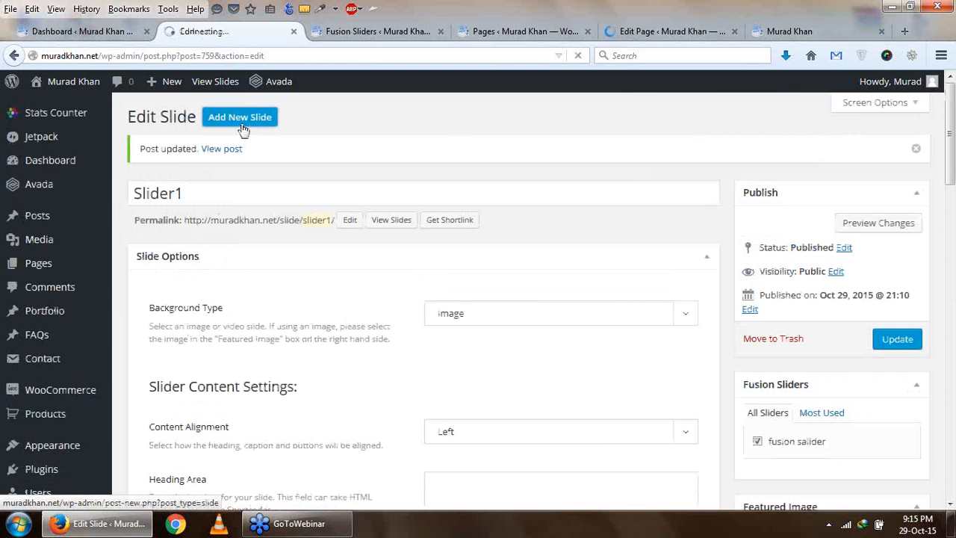
{"action": "left_click", "coordinate": [244, 121]}
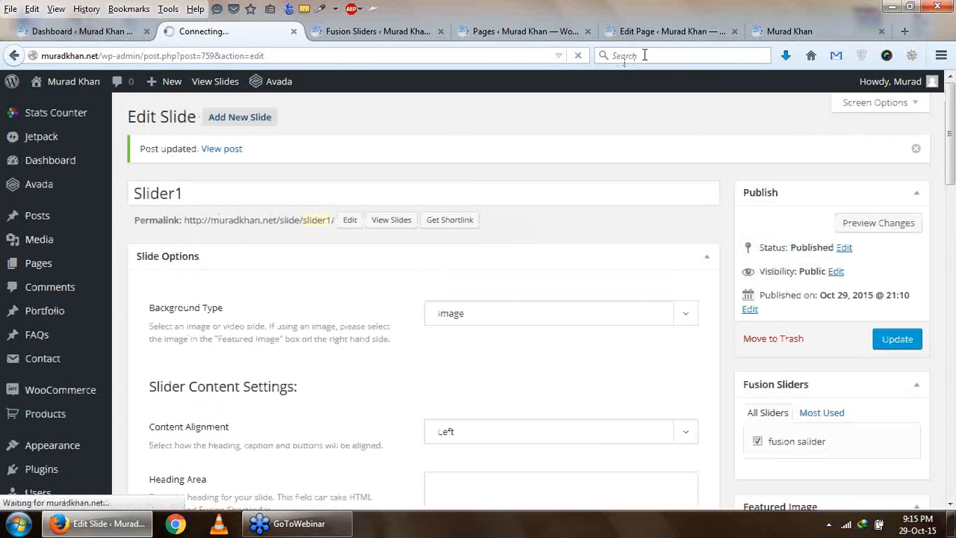
- Select "fusion salider" as the Home page's Fusion Slider and update the page
{"action": "left_click", "coordinate": [647, 31]}
{"action": "scroll", "coordinate": [503, 363], "scroll_direction": "down", "scroll_amount": 2}
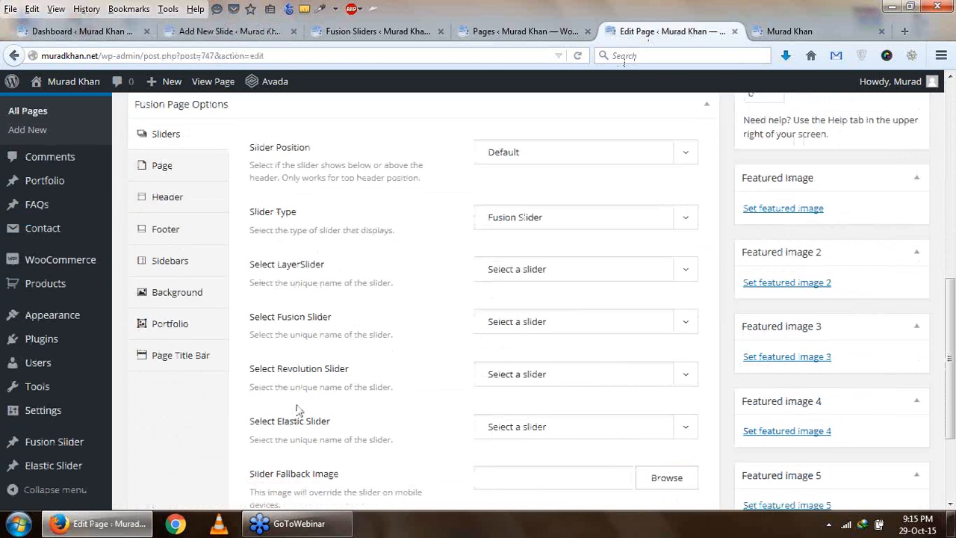
{"action": "left_click", "coordinate": [544, 323]}
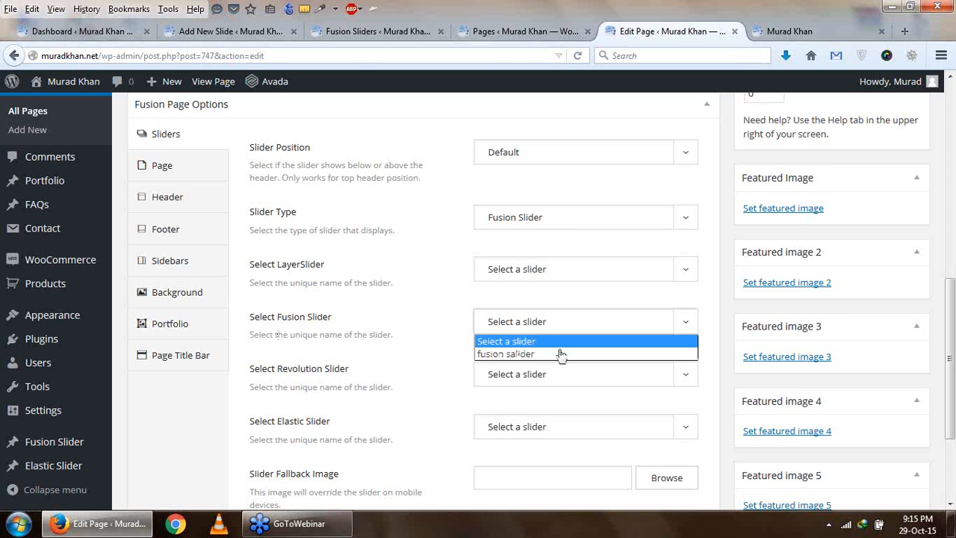
{"action": "left_click", "coordinate": [564, 355]}
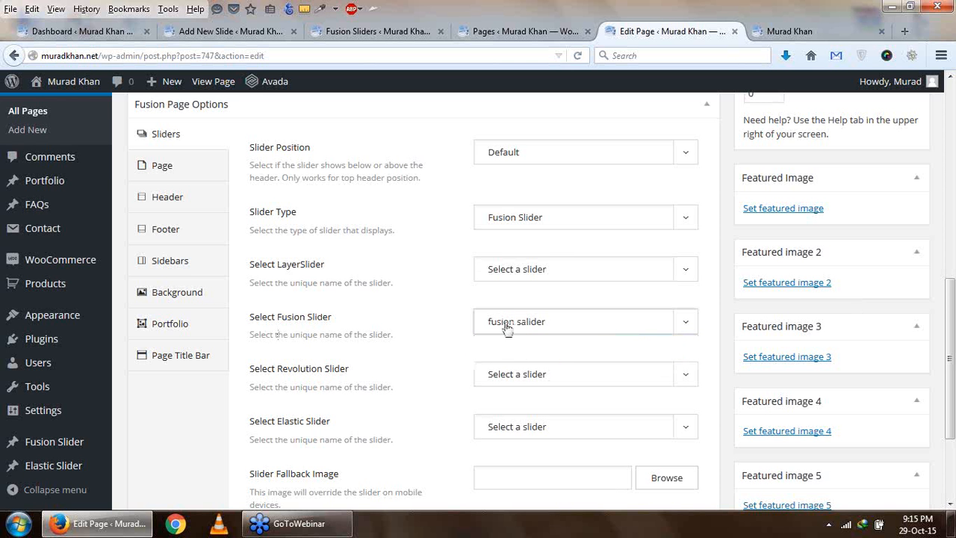
{"action": "scroll", "coordinate": [605, 336], "scroll_direction": "up", "scroll_amount": 3}
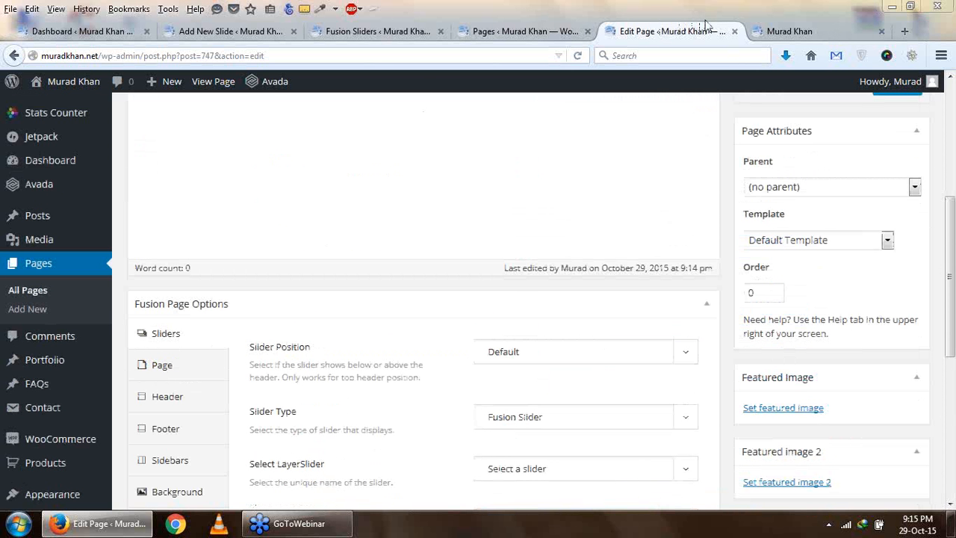
{"action": "scroll", "coordinate": [602, 200], "scroll_direction": "up", "scroll_amount": 3}
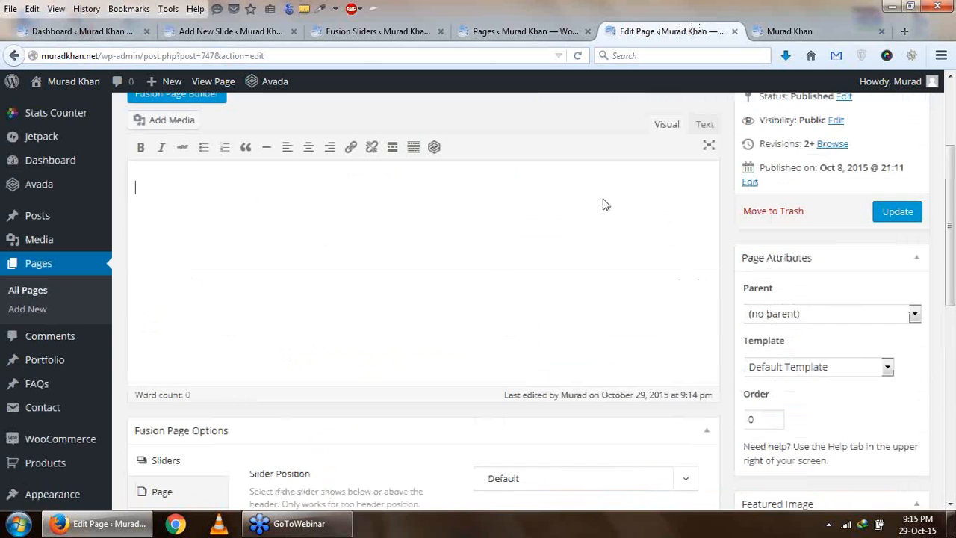
{"action": "scroll", "coordinate": [767, 303], "scroll_direction": "down", "scroll_amount": 4}
{"action": "scroll", "coordinate": [871, 191], "scroll_direction": "up", "scroll_amount": 3}
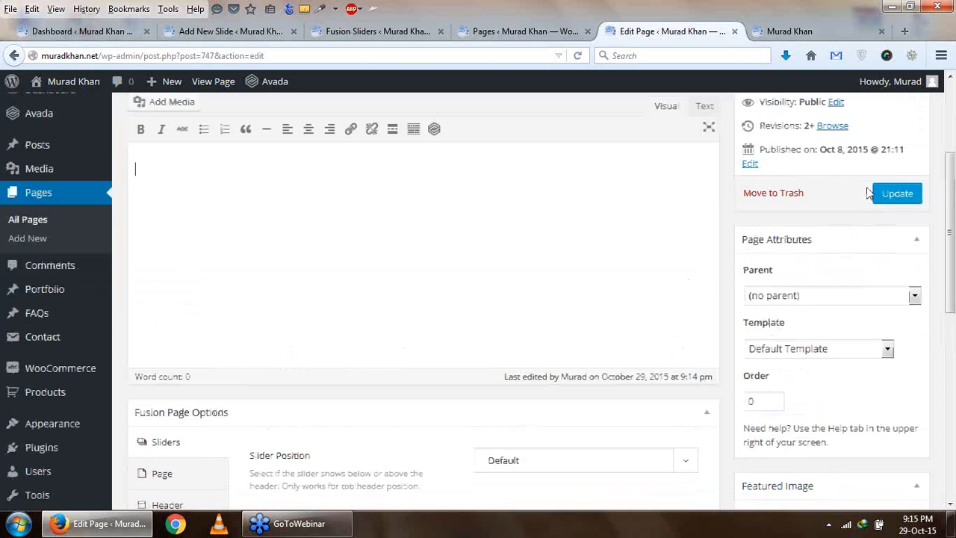
{"action": "left_click", "coordinate": [893, 240]}
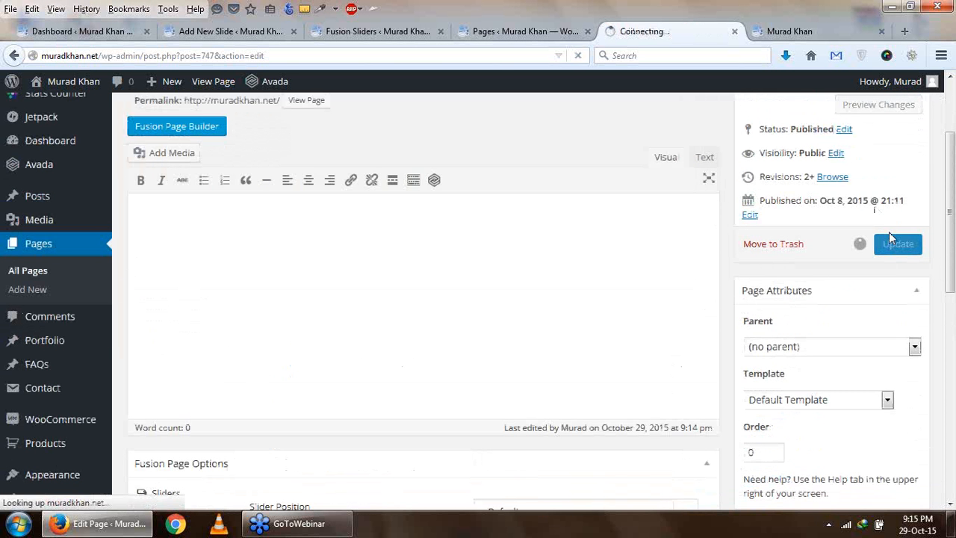
- Close the Fusion Sliders list page and return to the new slide's form
{"action": "left_click", "coordinate": [377, 35]}
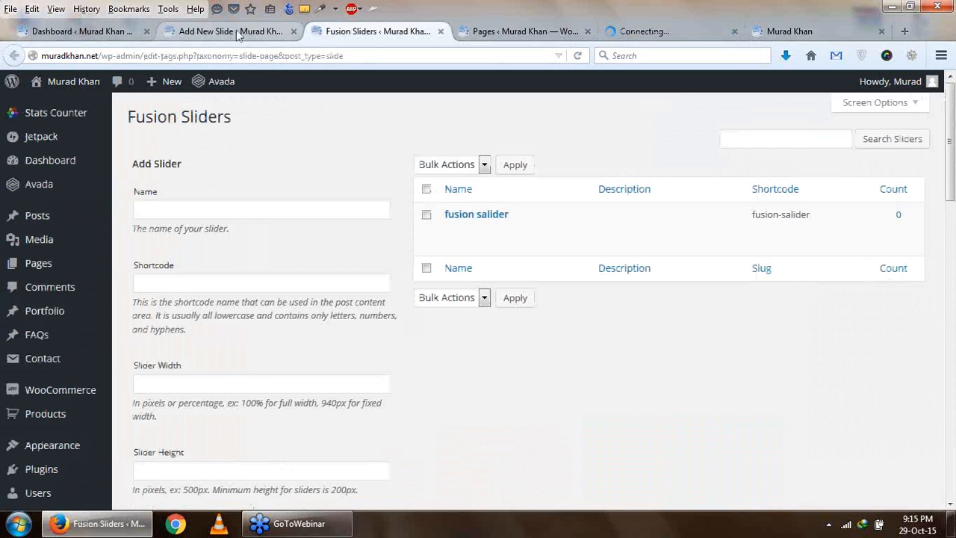
{"action": "left_click", "coordinate": [441, 31]}
{"action": "left_click", "coordinate": [230, 31]}
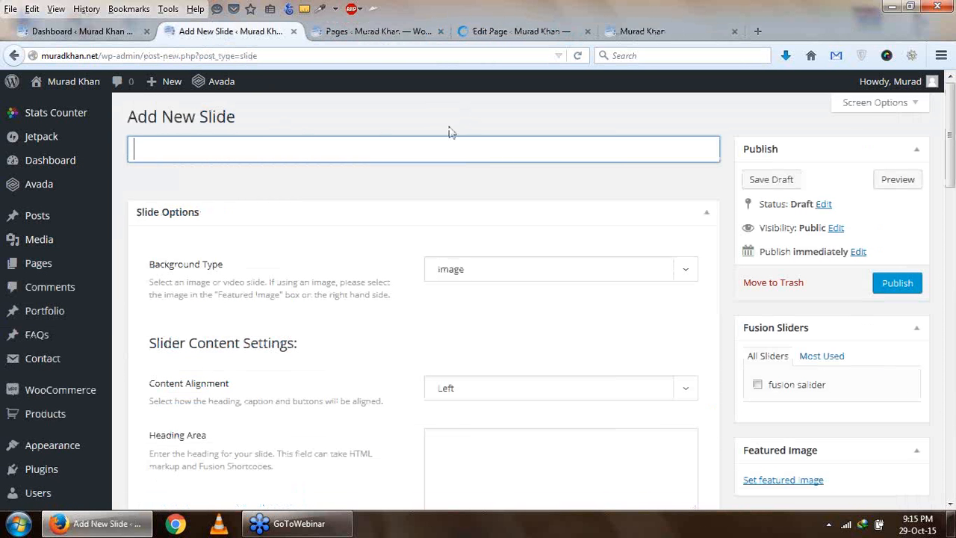
- Title the new slide "Slider 2" and assign it to the "fusion salider" slider
{"action": "type", "text": "Slider 2"}
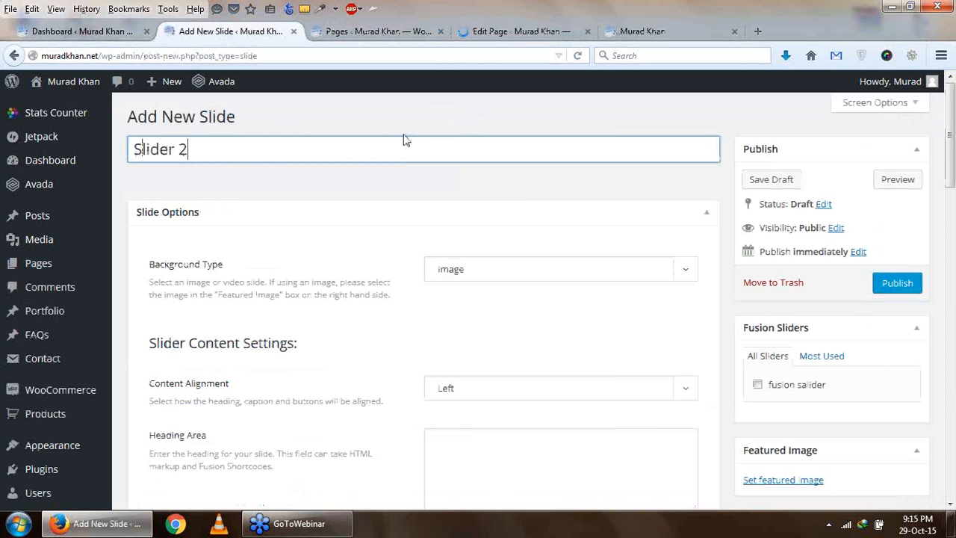
{"action": "left_click", "coordinate": [771, 390]}
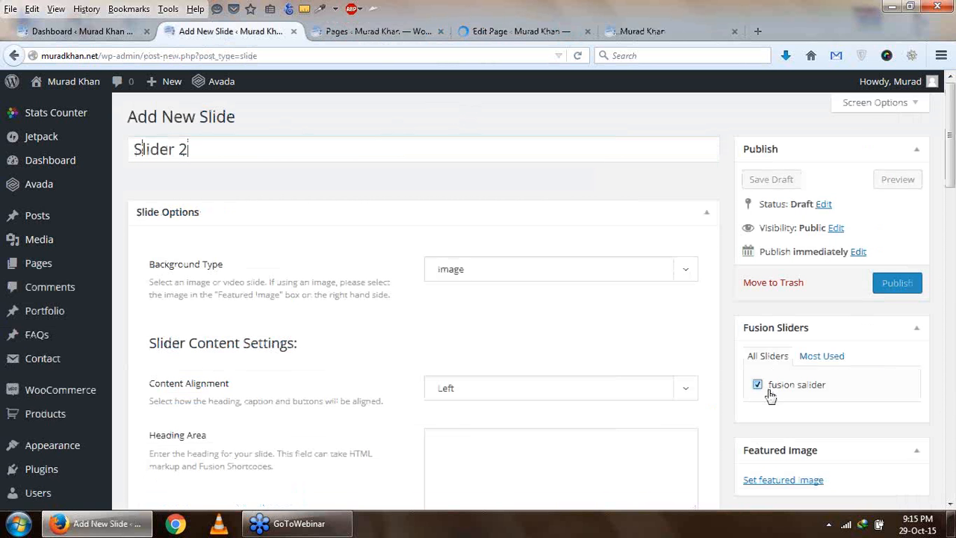
- Upload web-development-banner.png and set it as the Slider 2 slide's featured image
{"action": "scroll", "coordinate": [812, 398], "scroll_direction": "down", "scroll_amount": 1}
{"action": "scroll", "coordinate": [812, 398], "scroll_direction": "down", "scroll_amount": 2}
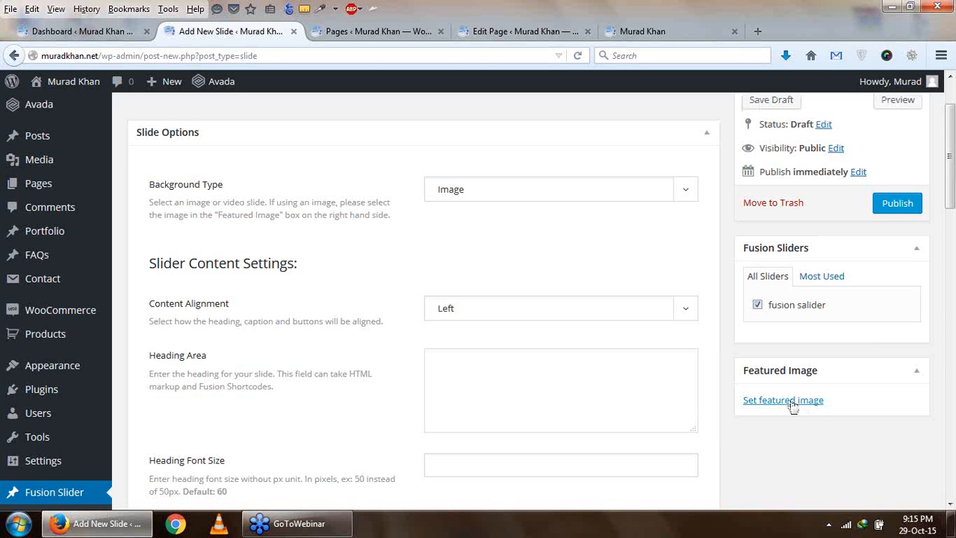
{"action": "left_click", "coordinate": [790, 400]}
{"action": "left_click", "coordinate": [71, 140]}
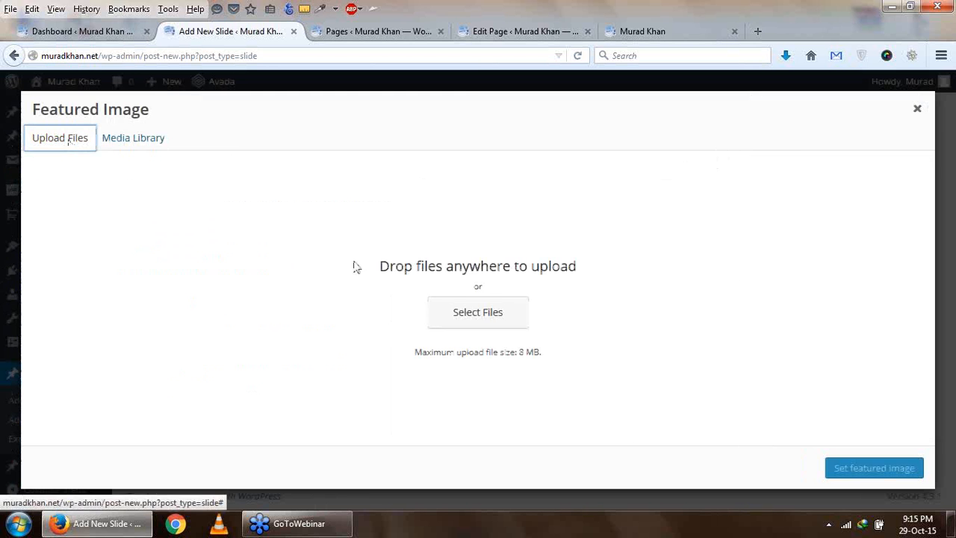
{"action": "left_click", "coordinate": [478, 313]}
{"action": "scroll", "coordinate": [255, 255], "scroll_direction": "down", "scroll_amount": 1}
{"action": "double_click", "coordinate": [430, 213]}
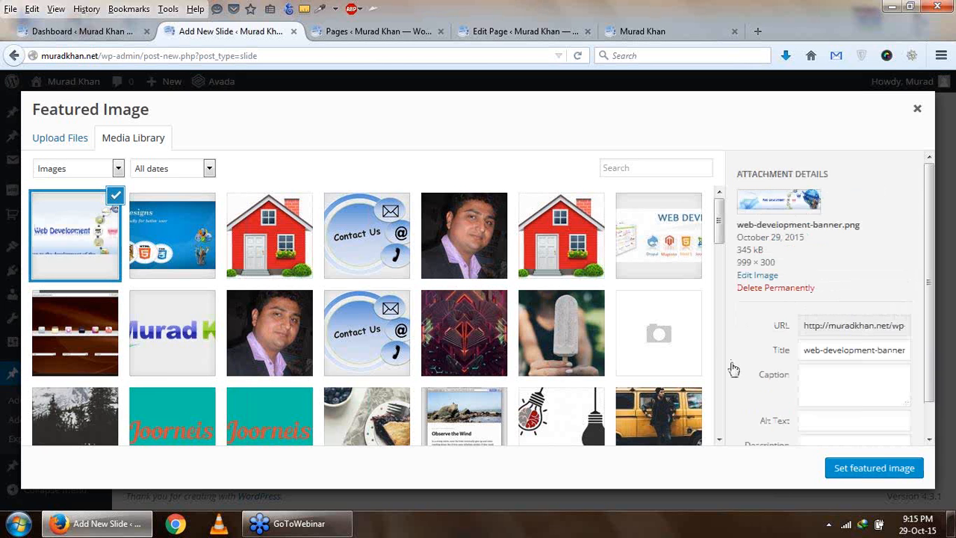
{"action": "left_click", "coordinate": [867, 468]}
{"action": "scroll", "coordinate": [598, 384], "scroll_direction": "up", "scroll_amount": 2}
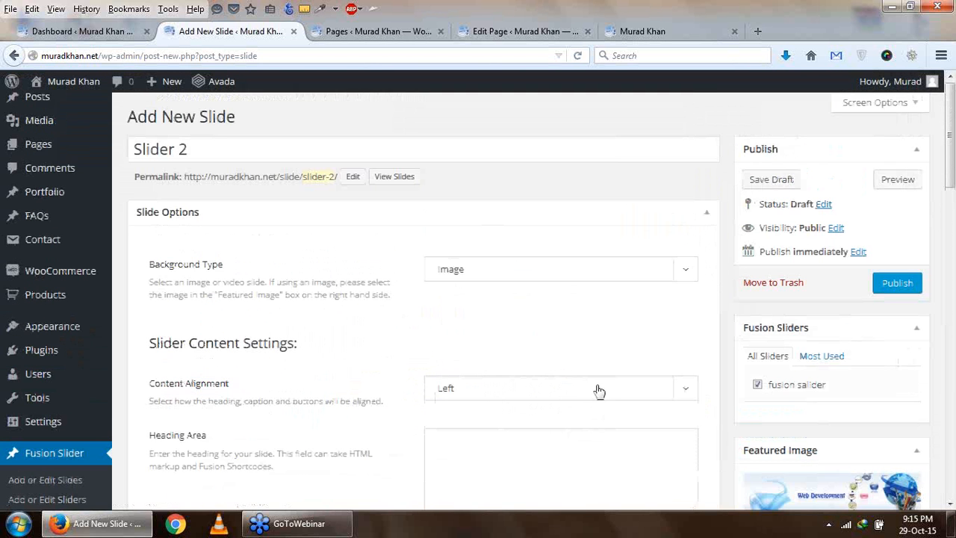
- Publish the Slider 2 slide and return to the slider settings on the Home page's edit page
{"action": "scroll", "coordinate": [599, 386], "scroll_direction": "down", "scroll_amount": 2}
{"action": "scroll", "coordinate": [600, 387], "scroll_direction": "up", "scroll_amount": 3}
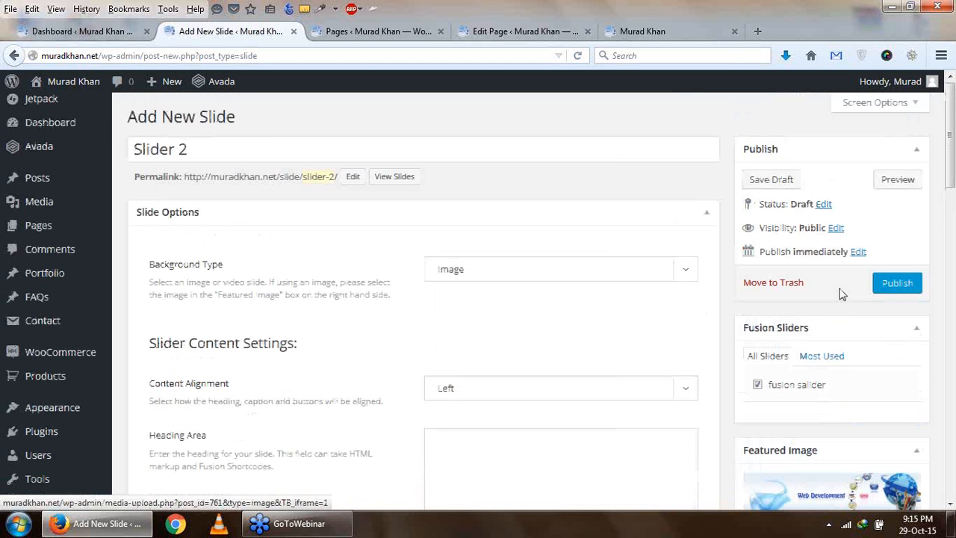
{"action": "left_click", "coordinate": [899, 284]}
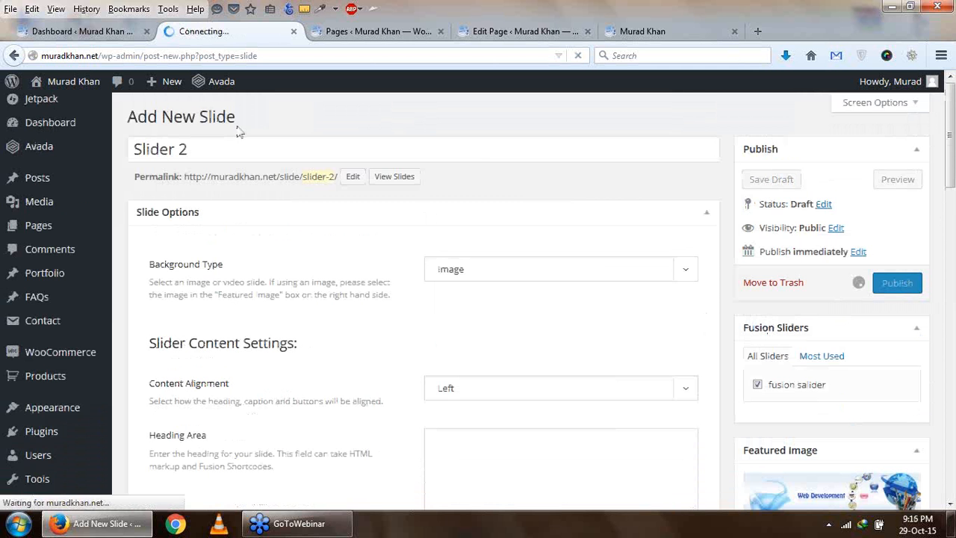
{"action": "left_click", "coordinate": [523, 31]}
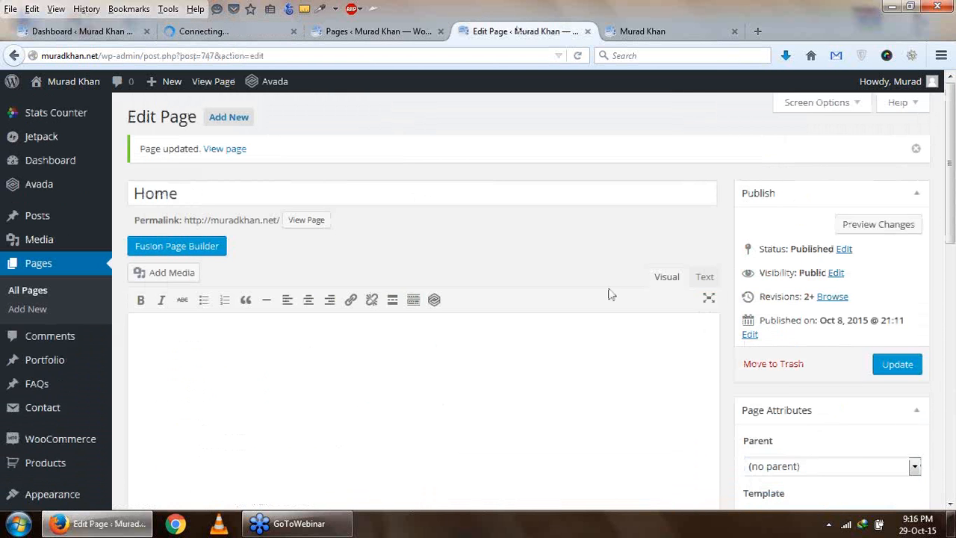
{"action": "scroll", "coordinate": [615, 295], "scroll_direction": "down", "scroll_amount": 10}
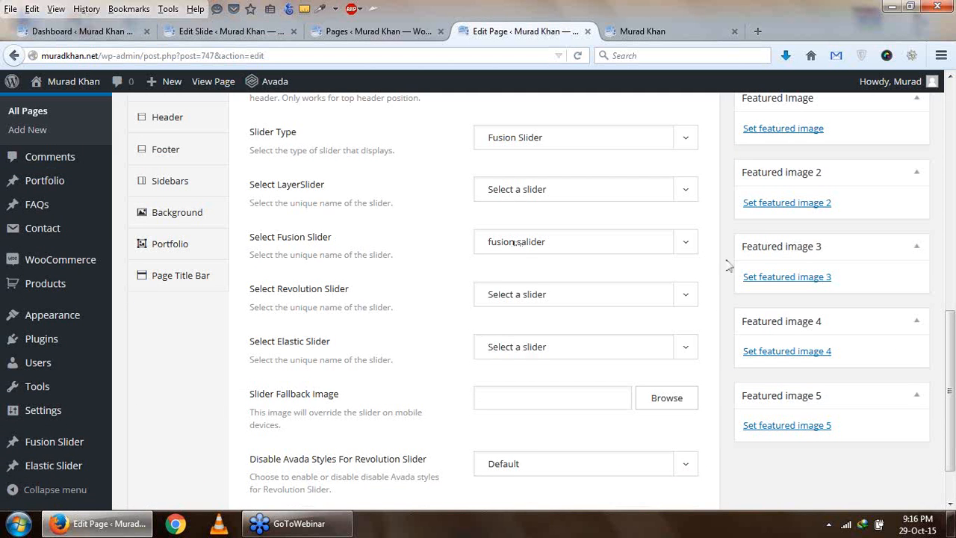
- Reload the website's home page and browse through both slides of the Fusion Slider banner
{"action": "scroll", "coordinate": [669, 248], "scroll_direction": "up", "scroll_amount": 5}
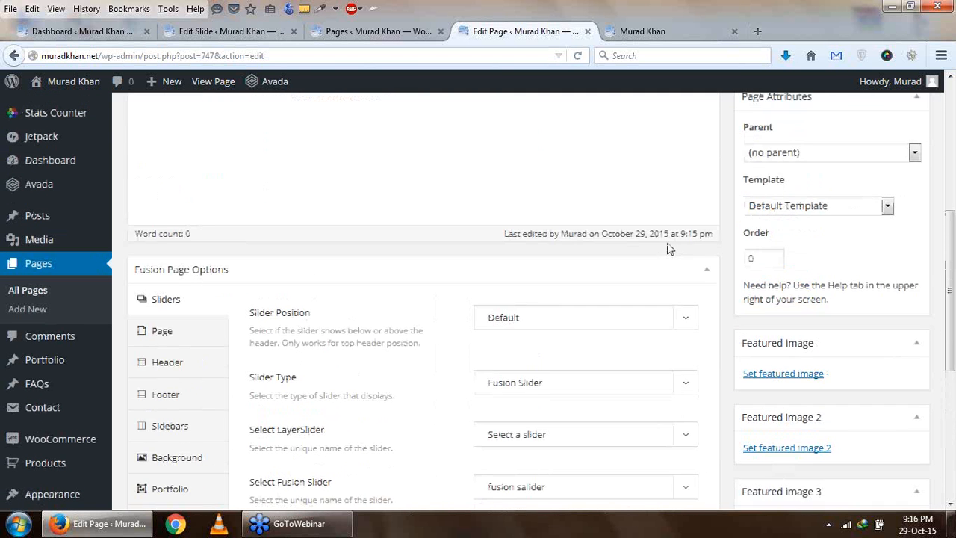
{"action": "left_click", "coordinate": [628, 31]}
{"action": "left_click", "coordinate": [578, 56]}
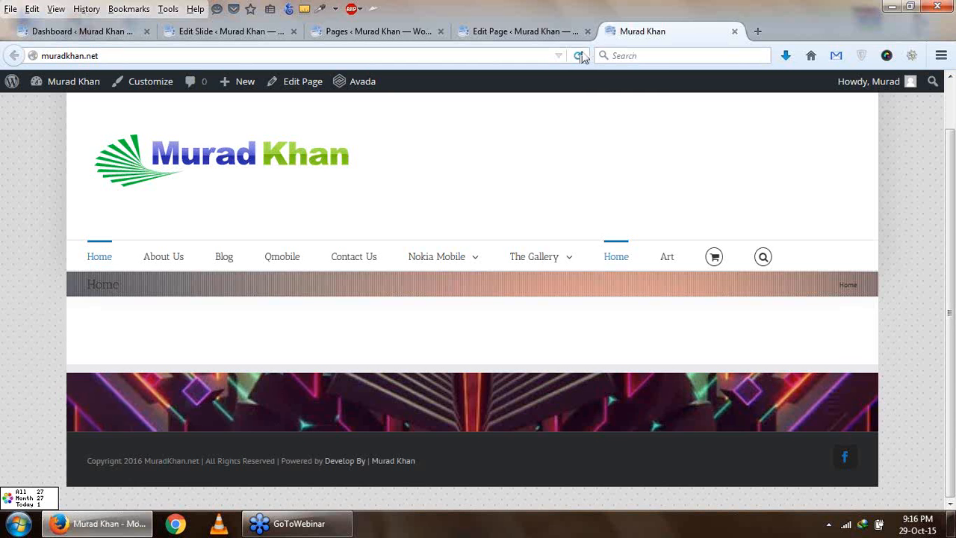
{"action": "left_click", "coordinate": [578, 56]}
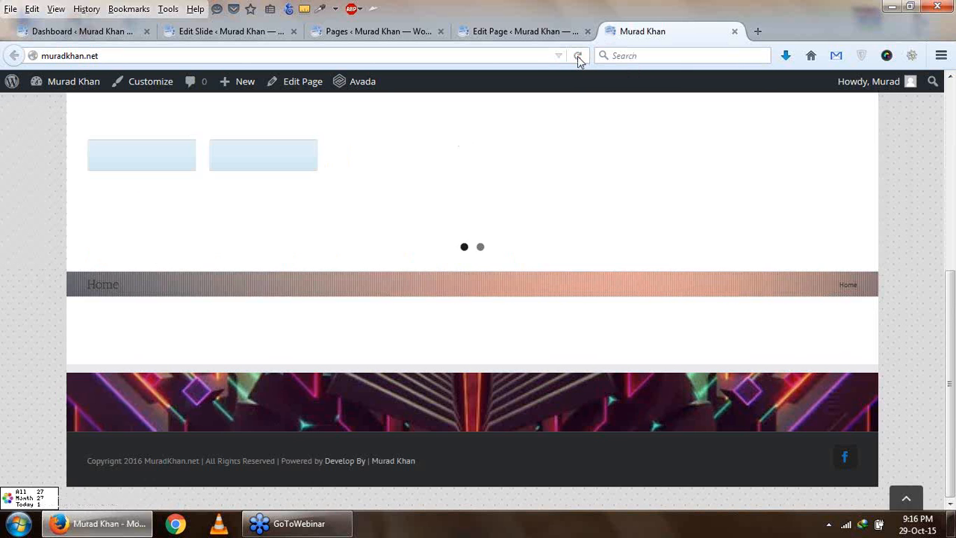
{"action": "scroll", "coordinate": [581, 184], "scroll_direction": "up", "scroll_amount": 3}
{"action": "scroll", "coordinate": [581, 184], "scroll_direction": "down", "scroll_amount": 1}
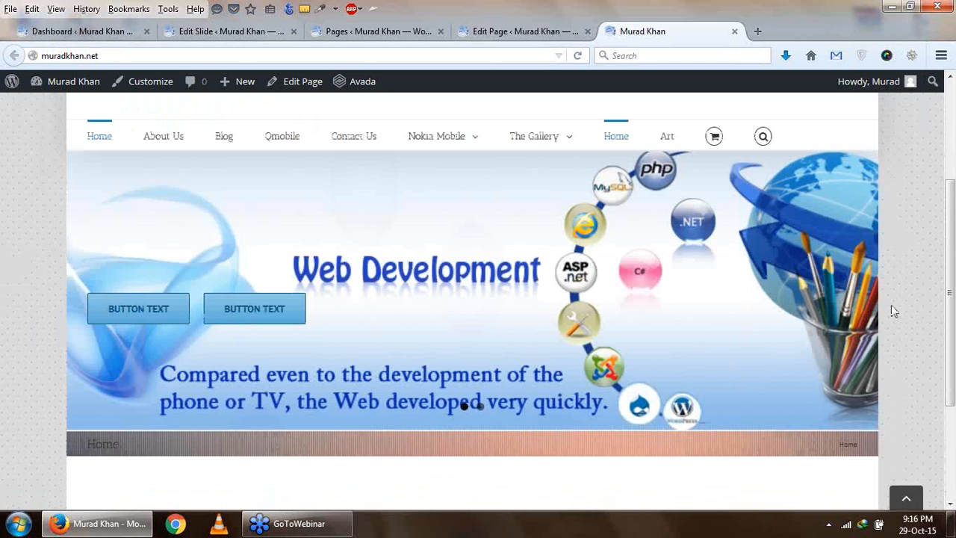
{"action": "left_click", "coordinate": [855, 292]}
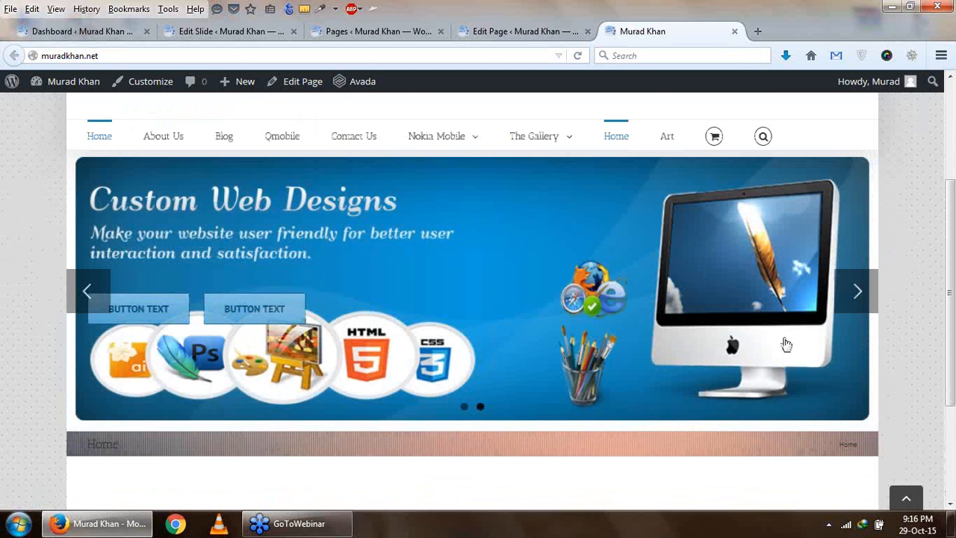
{"action": "left_click", "coordinate": [858, 292]}
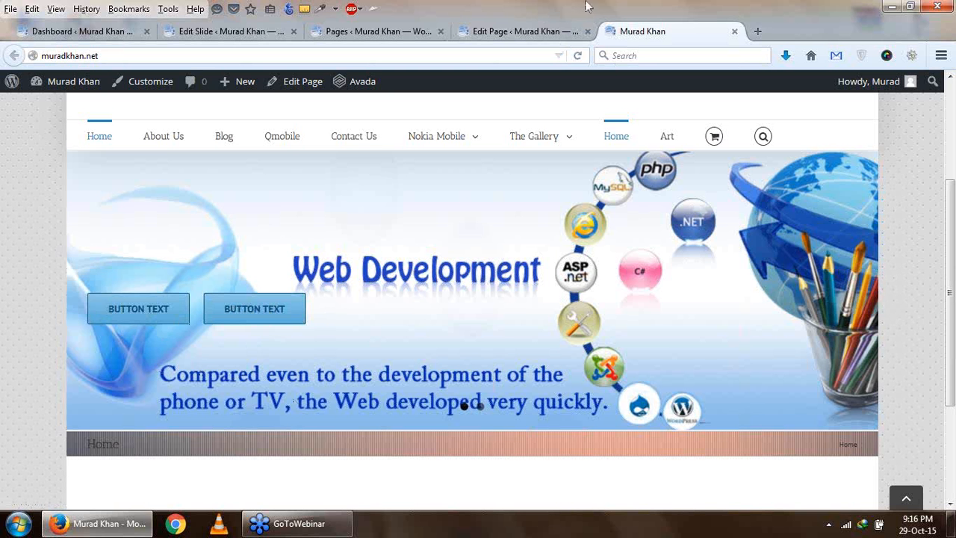
- Return to the Slider 2 slide's edit form and set its content alignment to Center
{"action": "left_click", "coordinate": [233, 33]}
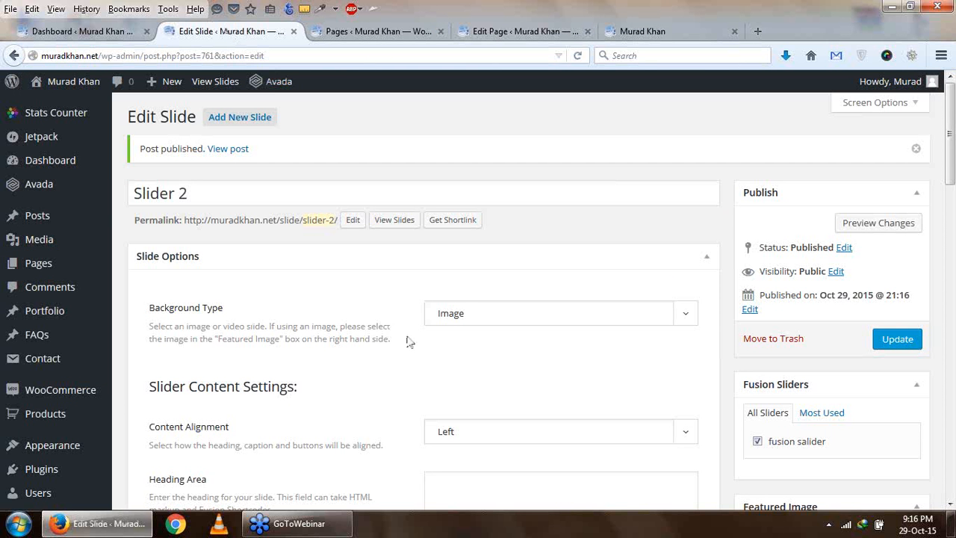
{"action": "scroll", "coordinate": [410, 341], "scroll_direction": "down", "scroll_amount": 3}
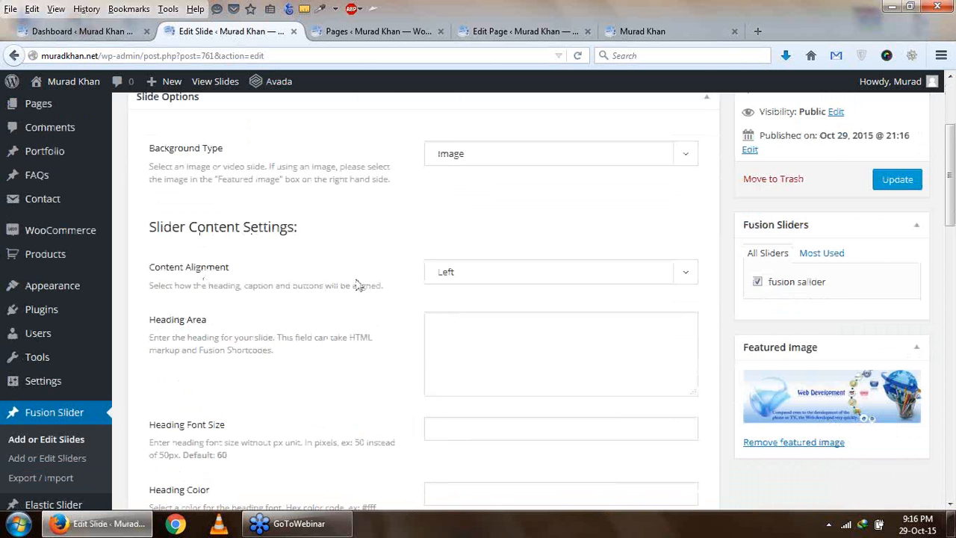
{"action": "left_click", "coordinate": [460, 276]}
{"action": "left_click", "coordinate": [472, 305]}
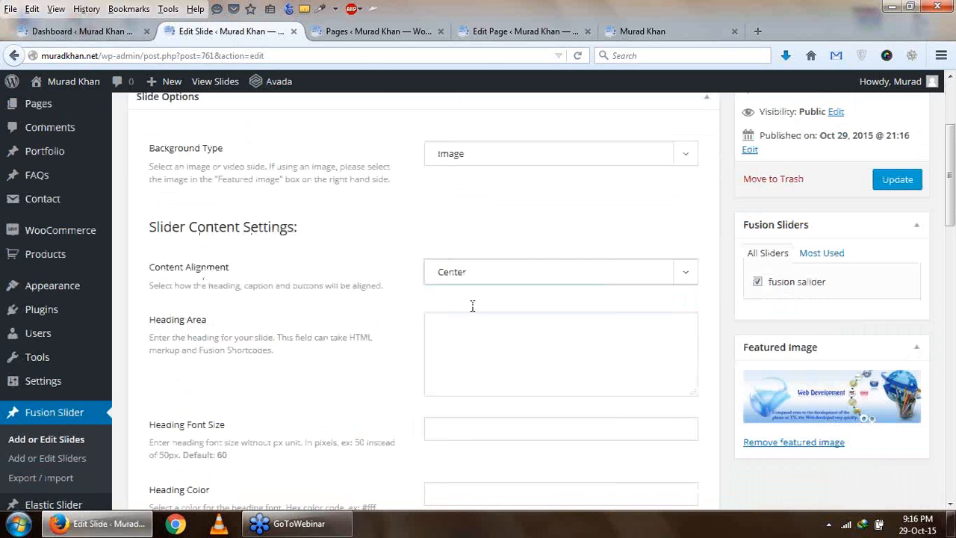
- Enter "IT Super" as the Slider 2 slide's heading, leaving the heading font size blank
{"action": "left_click", "coordinate": [494, 31]}
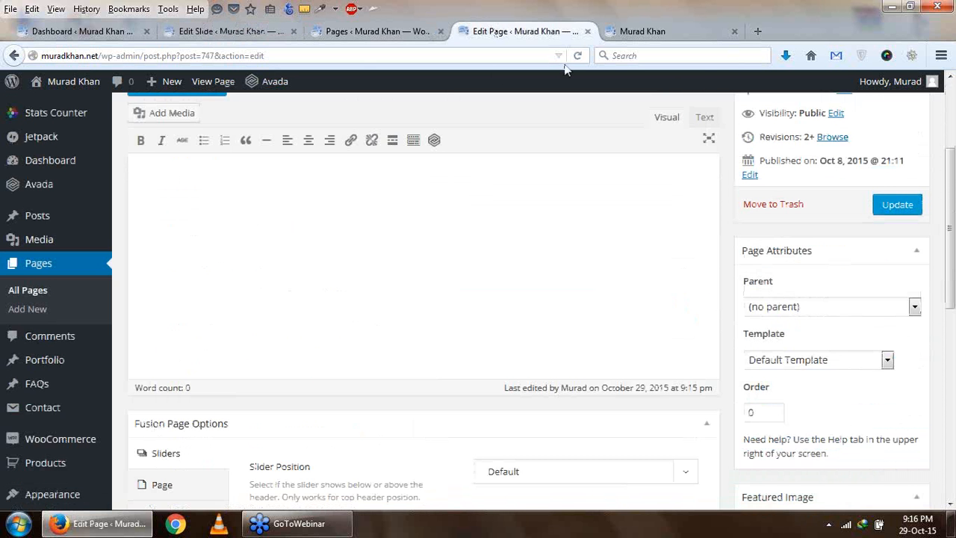
{"action": "left_click", "coordinate": [641, 32]}
{"action": "left_click", "coordinate": [206, 31]}
{"action": "scroll", "coordinate": [453, 374], "scroll_direction": "down", "scroll_amount": 2}
{"action": "left_click", "coordinate": [511, 261]}
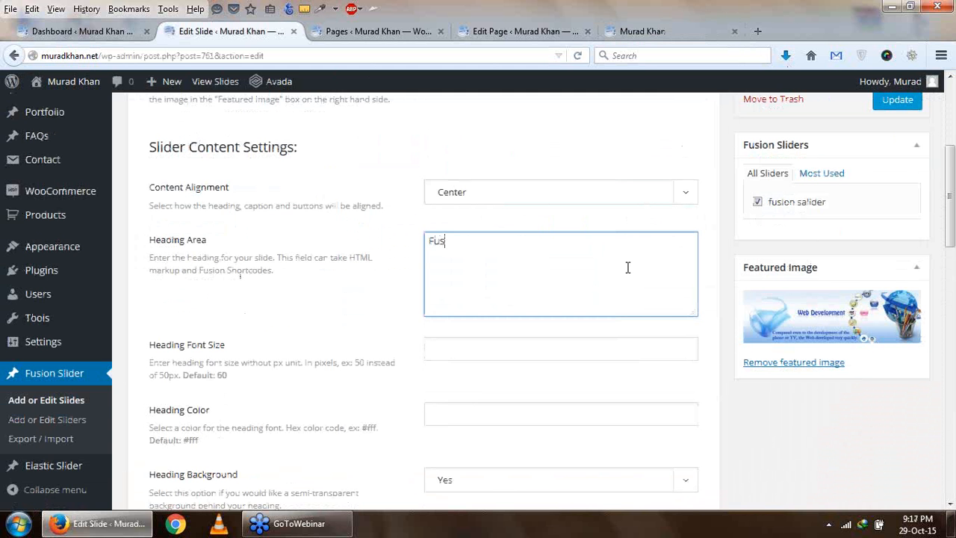
{"action": "key", "text": "BackSpace"}
{"action": "key", "text": "BackSpace"}
{"action": "key", "text": "BackSpace"}
{"action": "key", "text": "BackSpace"}
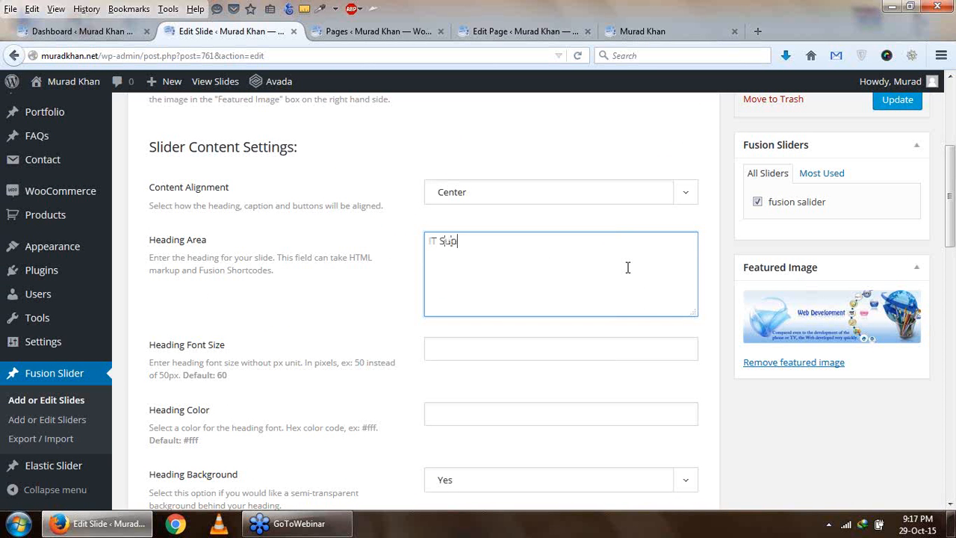
{"action": "left_click", "coordinate": [508, 352]}
{"action": "scroll", "coordinate": [509, 342], "scroll_direction": "down", "scroll_amount": 2}
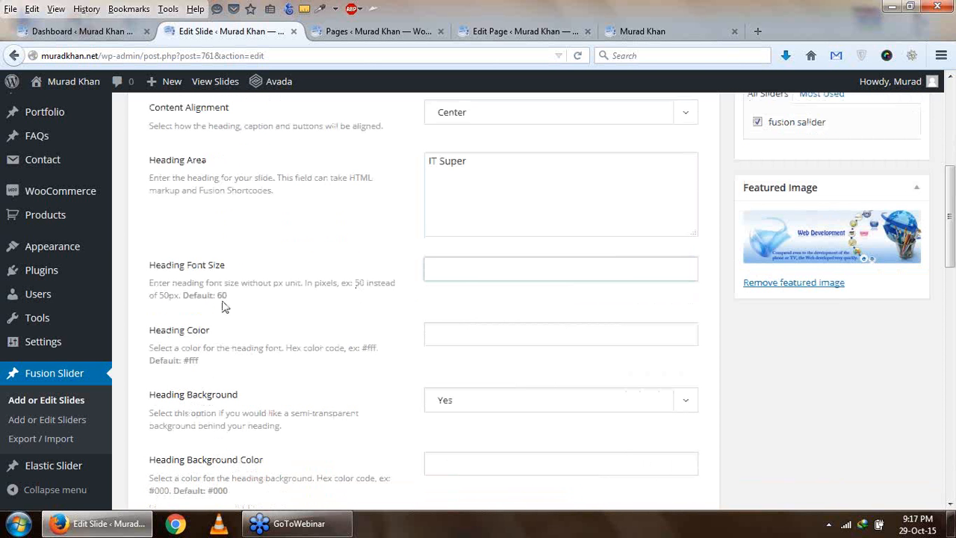
- Pick the green #14E849 with the ColorZilla Color Picker and paste its hex code as the heading color
{"action": "left_click", "coordinate": [476, 330]}
{"action": "left_click", "coordinate": [523, 32]}
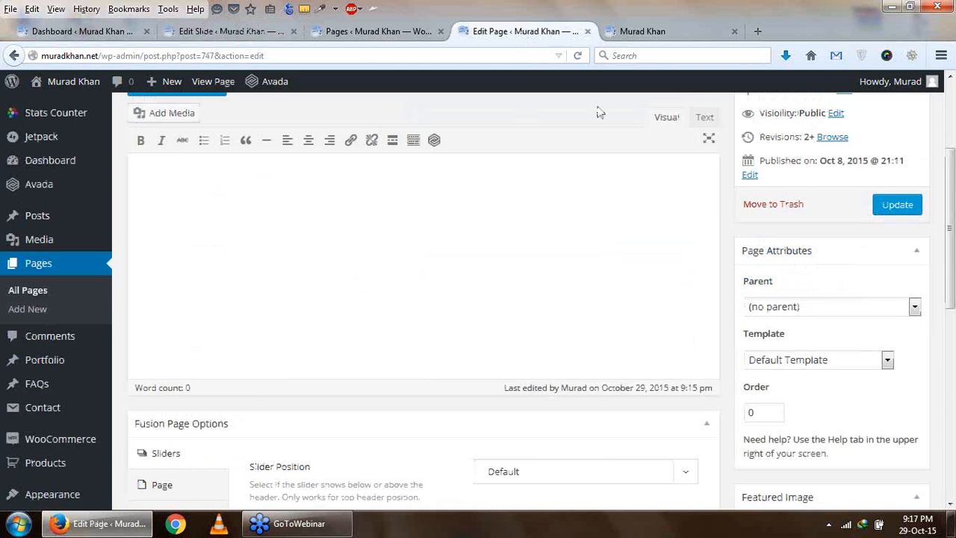
{"action": "left_click", "coordinate": [642, 32]}
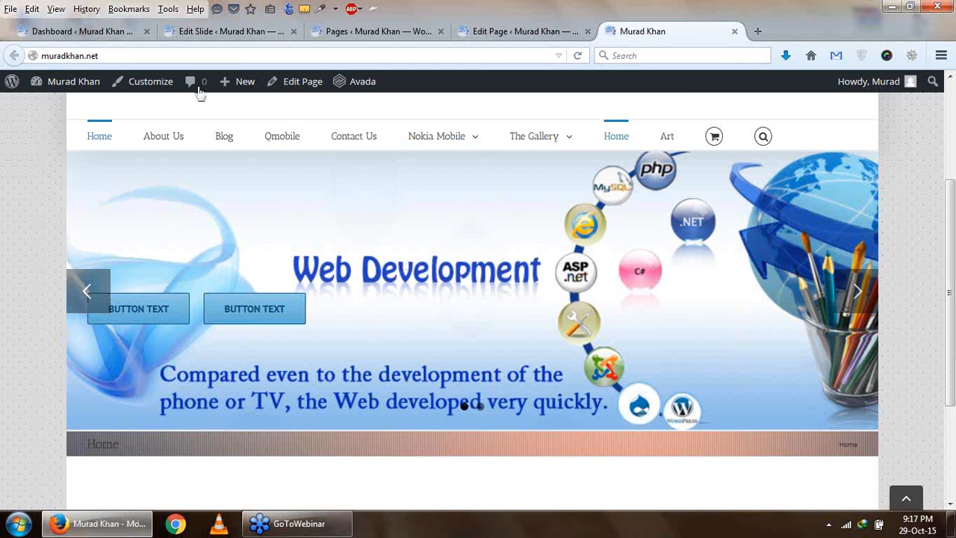
{"action": "left_click", "coordinate": [222, 34]}
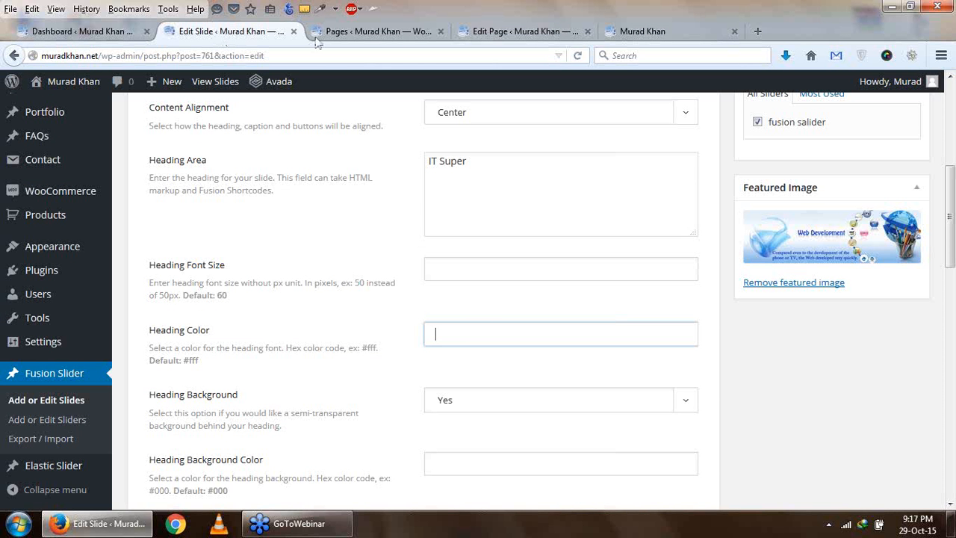
{"action": "left_click", "coordinate": [320, 8]}
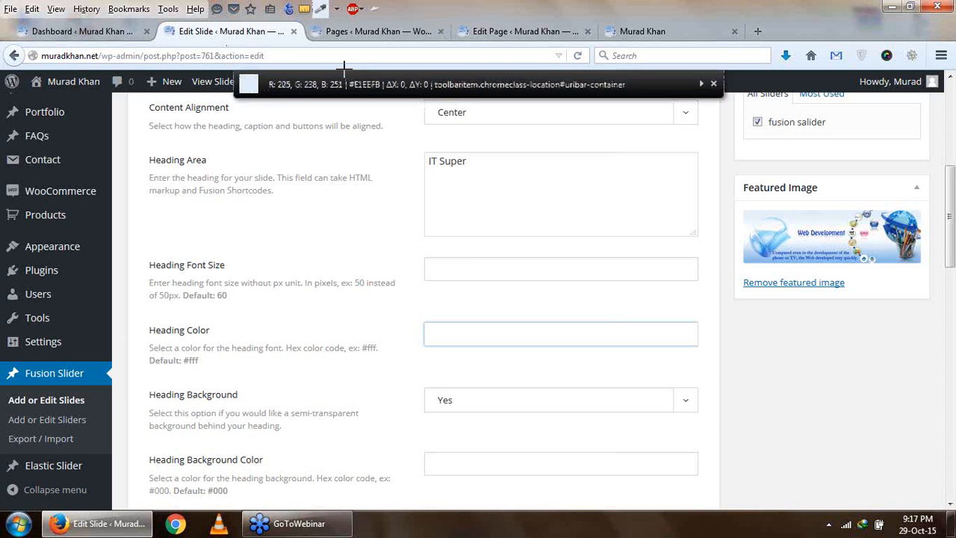
{"action": "left_click", "coordinate": [338, 10]}
{"action": "left_click", "coordinate": [342, 26]}
{"action": "left_click", "coordinate": [468, 237]}
{"action": "left_click", "coordinate": [435, 142]}
{"action": "left_click_drag", "start_coordinate": [569, 344], "coordinate": [509, 340]}
{"action": "left_click", "coordinate": [655, 139]}
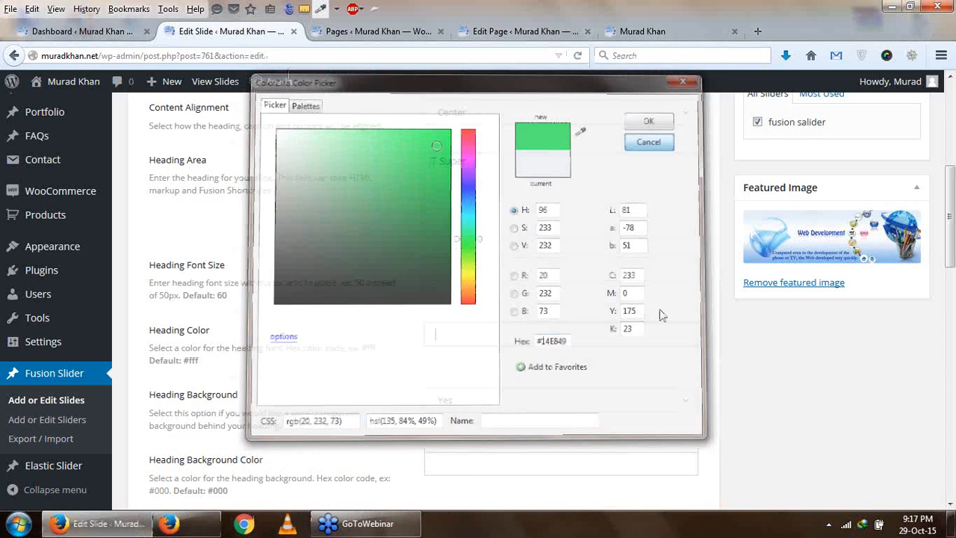
{"action": "key", "text": "ctrl+v"}
- Keep the heading background enabled and set the heading background color to #14E849
{"action": "scroll", "coordinate": [469, 372], "scroll_direction": "down", "scroll_amount": 2}
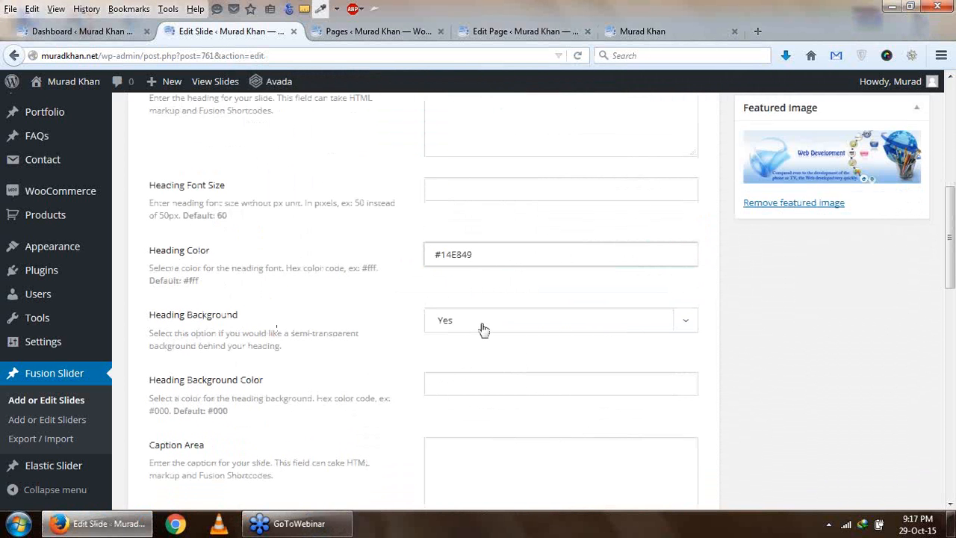
{"action": "left_click", "coordinate": [695, 320]}
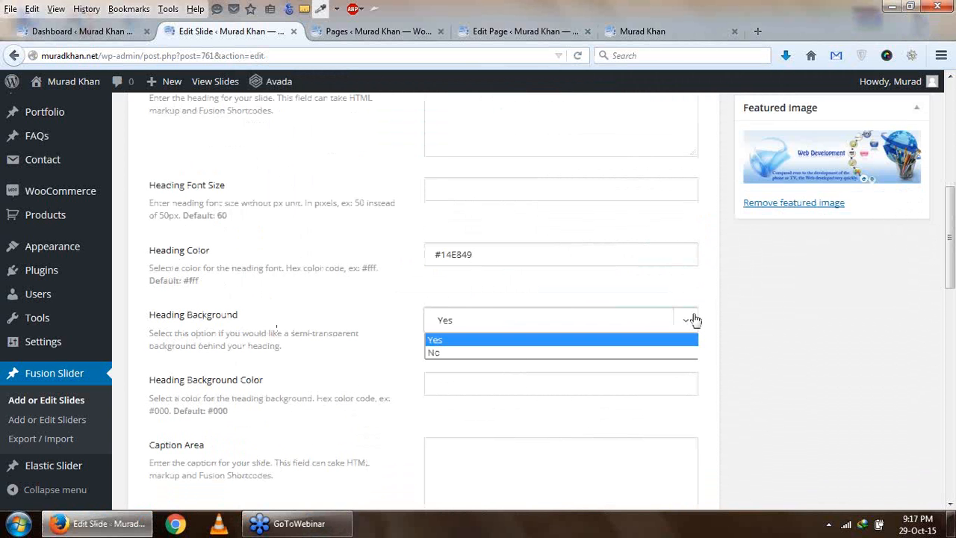
{"action": "left_click", "coordinate": [456, 379]}
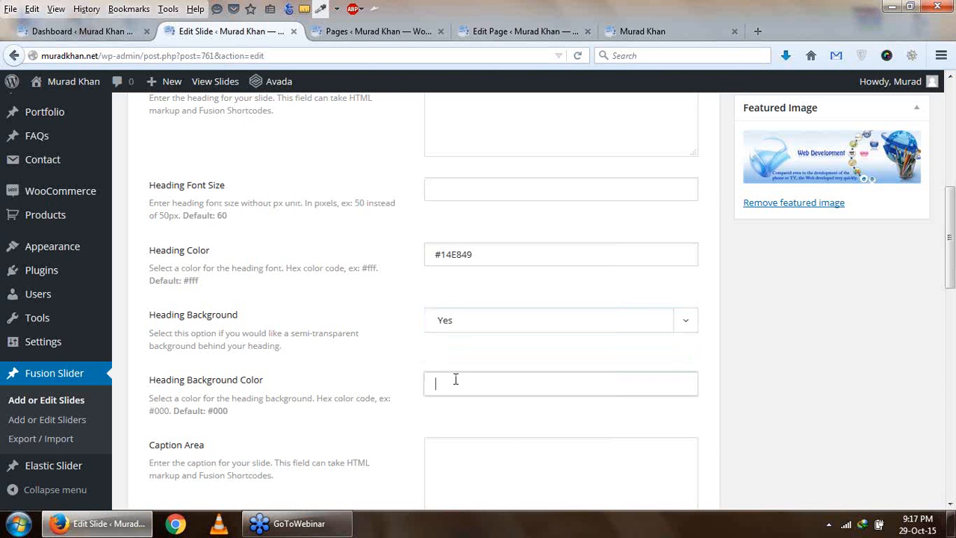
{"action": "key", "text": "ctrl+v"}
{"action": "left_click_drag", "start_coordinate": [484, 381], "coordinate": [401, 382]}
- Replace the slide's heading color with #fff
{"action": "left_click_drag", "start_coordinate": [496, 254], "coordinate": [396, 255]}
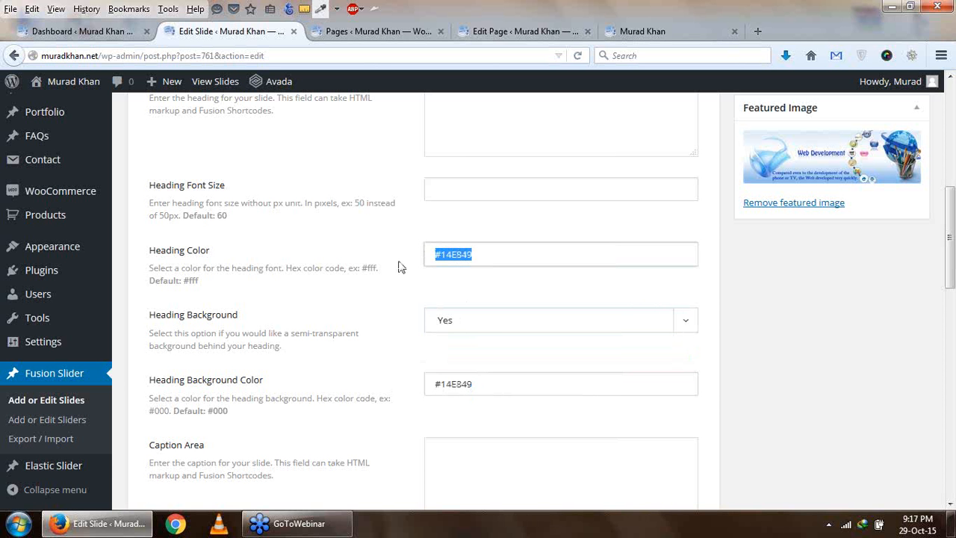
{"action": "type", "text": "fff"}
{"action": "left_click", "coordinate": [434, 256]}
{"action": "type", "text": "#"}
- Enter "IT Super is online Learning Institute" as the slide's caption
{"action": "scroll", "coordinate": [433, 279], "scroll_direction": "down", "scroll_amount": 3}
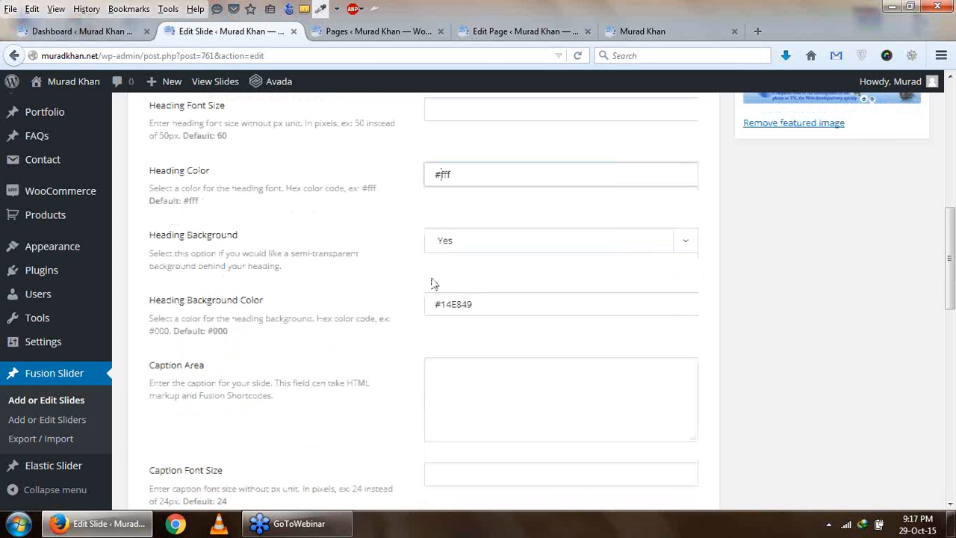
{"action": "scroll", "coordinate": [436, 290], "scroll_direction": "down", "scroll_amount": 1}
{"action": "left_click", "coordinate": [510, 315]}
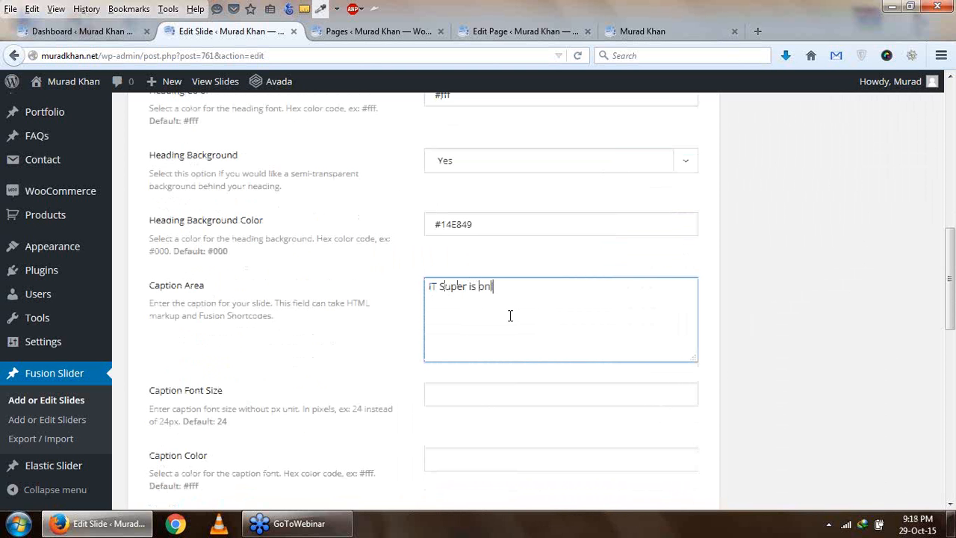
{"action": "type", "text": "IT Super is online Learning Institute"}
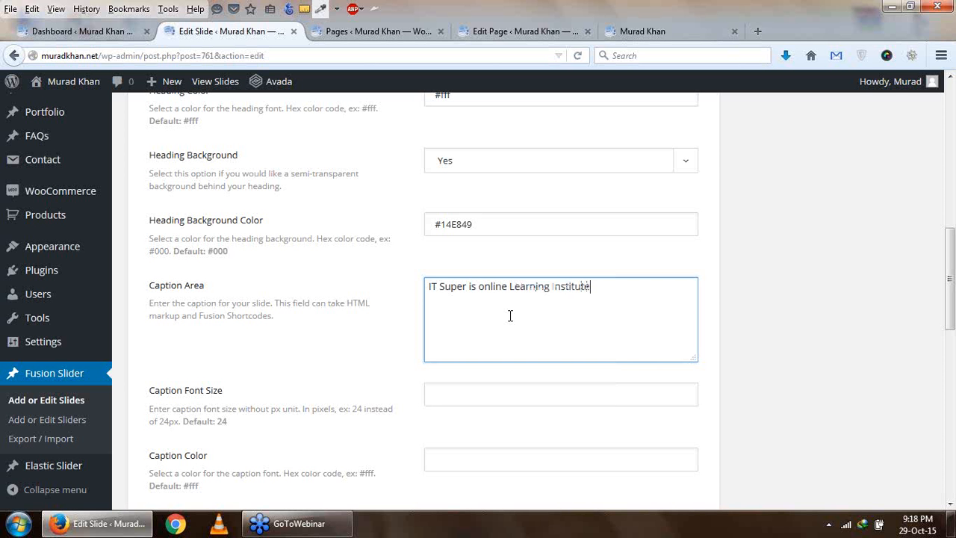
{"action": "left_click", "coordinate": [222, 395]}
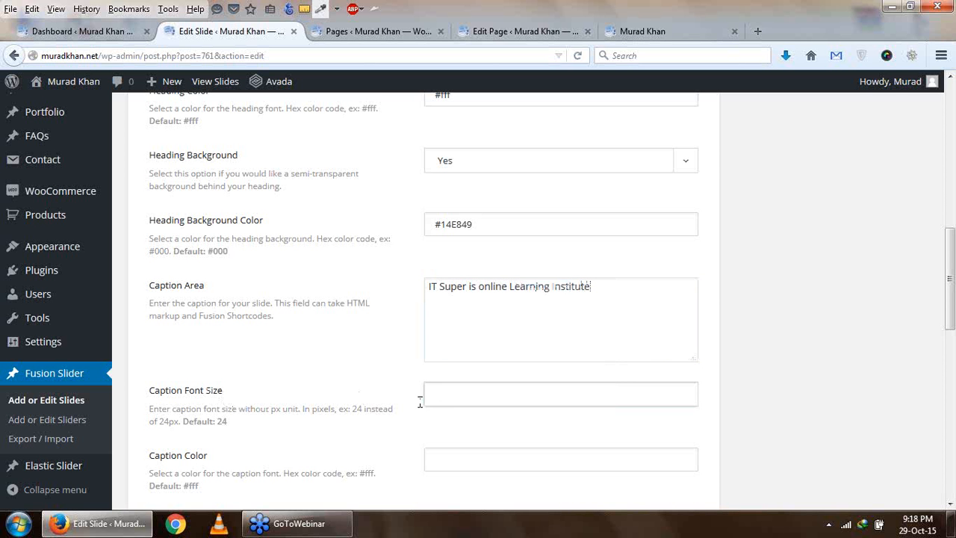
- Copy the heading background color #14E849 into the caption color
{"action": "left_click_drag", "start_coordinate": [473, 226], "coordinate": [407, 235]}
{"action": "scroll", "coordinate": [454, 426], "scroll_direction": "down", "scroll_amount": 2}
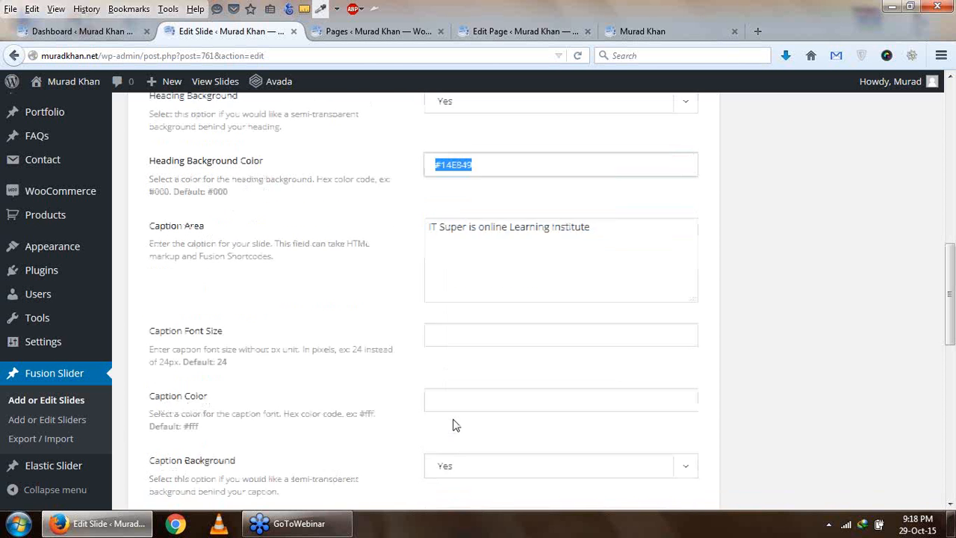
{"action": "left_click", "coordinate": [458, 380]}
{"action": "key", "text": "ctrl+v"}
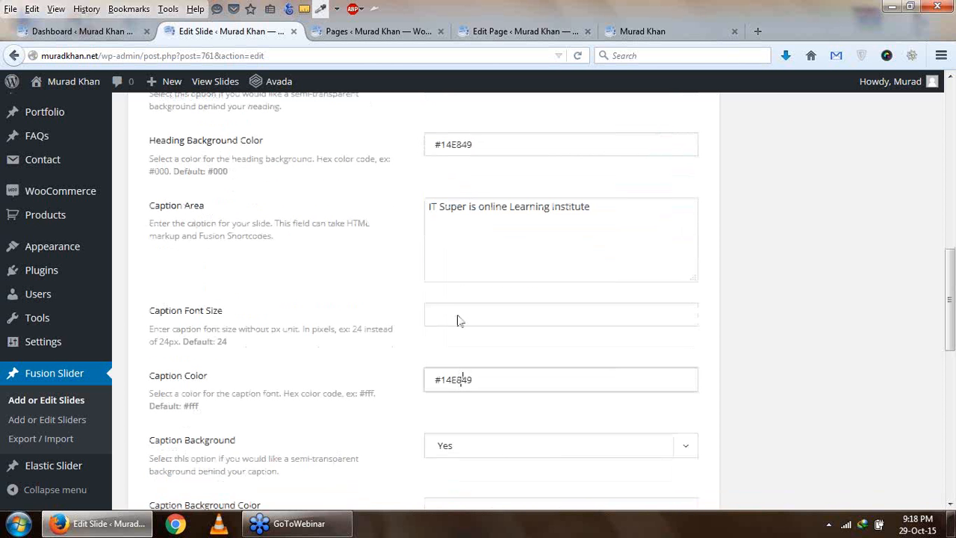
{"action": "scroll", "coordinate": [465, 291], "scroll_direction": "up", "scroll_amount": 6}
{"action": "scroll", "coordinate": [463, 302], "scroll_direction": "down", "scroll_amount": 4}
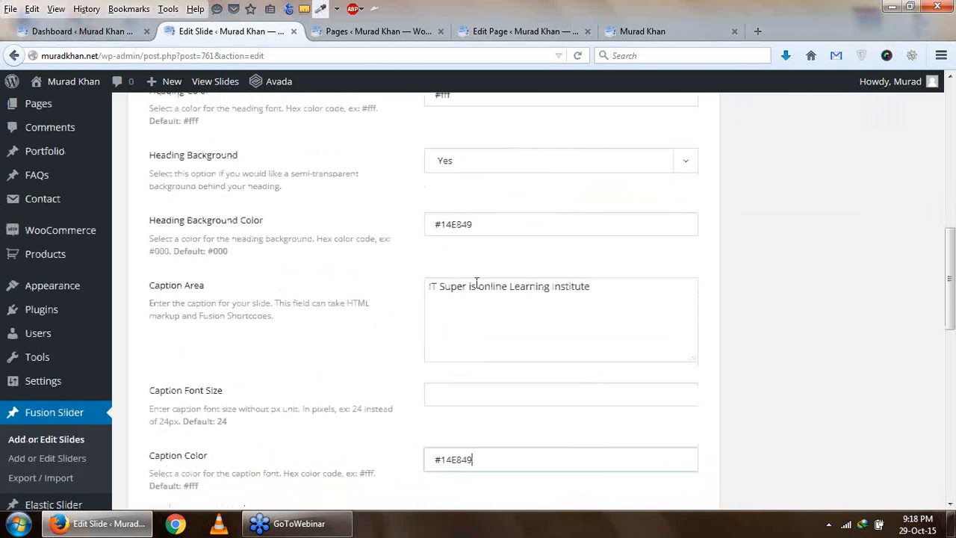
- Set the caption background color to #14E849 and clear the caption color
{"action": "scroll", "coordinate": [519, 317], "scroll_direction": "down", "scroll_amount": 7}
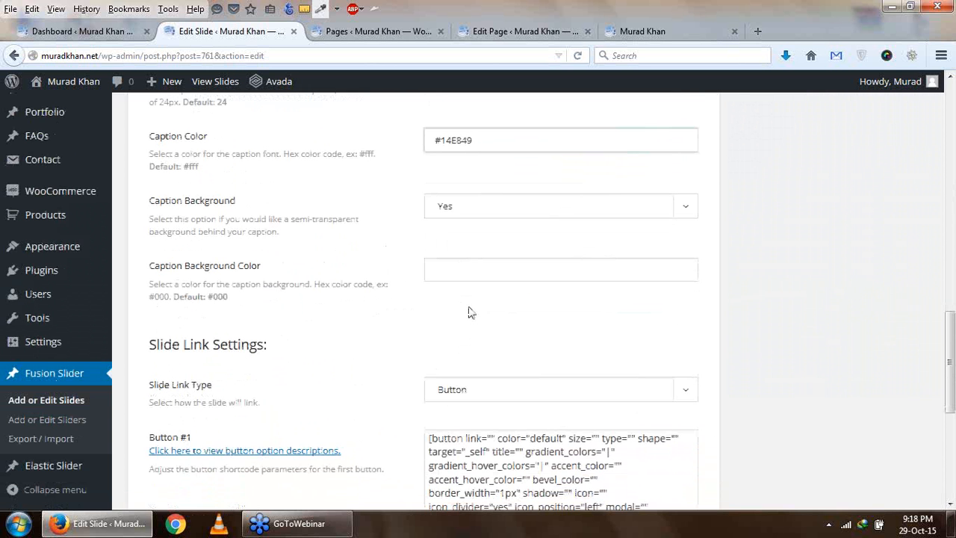
{"action": "left_click", "coordinate": [459, 274]}
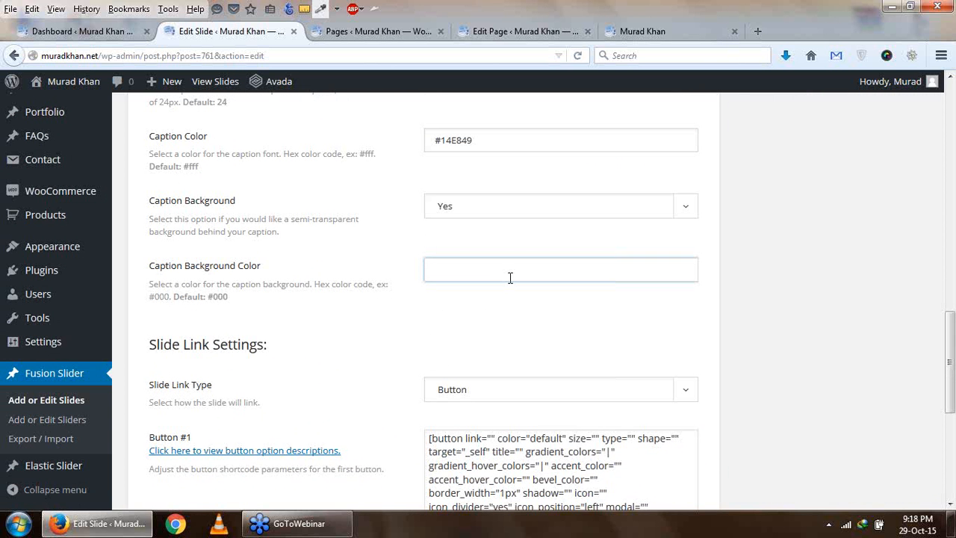
{"action": "key", "text": "ctrl+v"}
{"action": "left_click_drag", "start_coordinate": [475, 139], "coordinate": [413, 125]}
{"action": "key", "text": "BackSpace"}
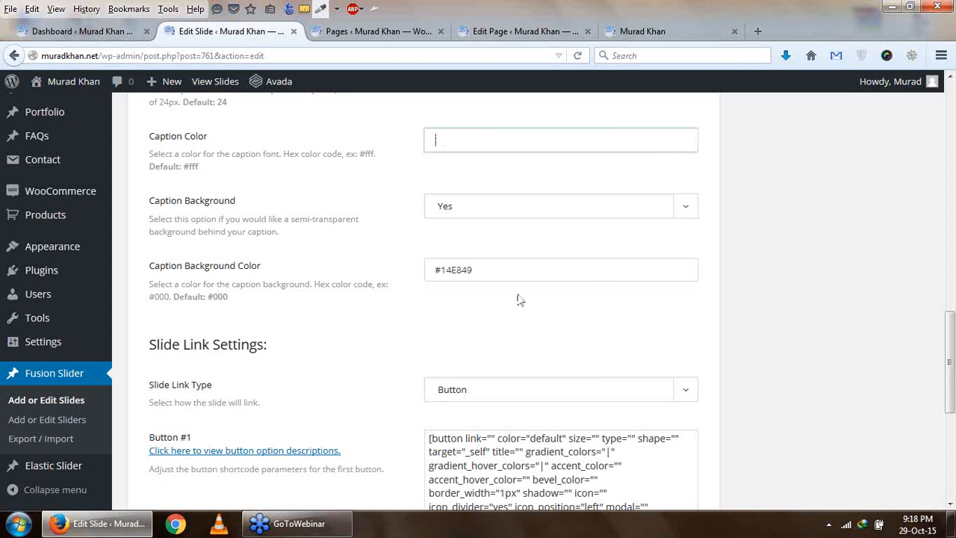
- Check the slide link type choices, keep Button selected and go to the button shortcodes
{"action": "scroll", "coordinate": [514, 342], "scroll_direction": "down", "scroll_amount": 2}
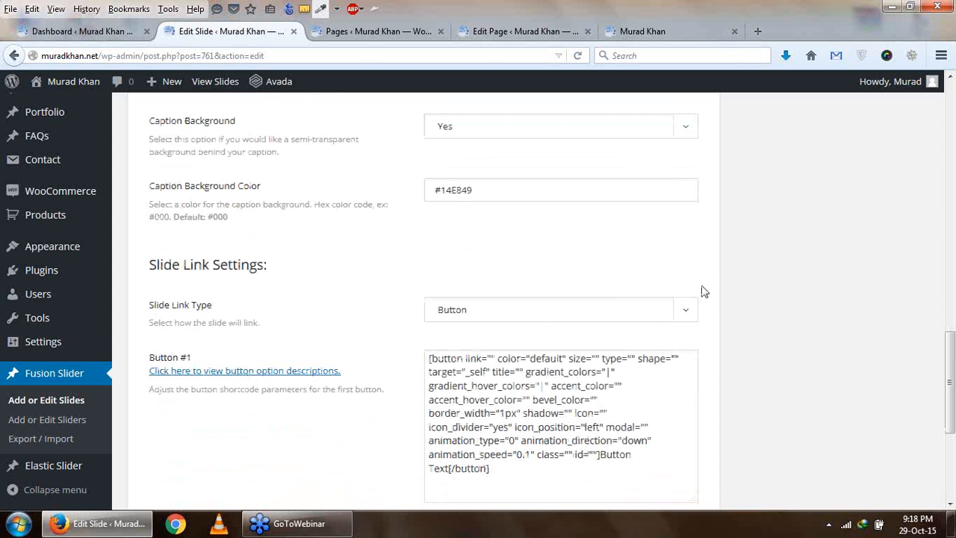
{"action": "left_click", "coordinate": [684, 310]}
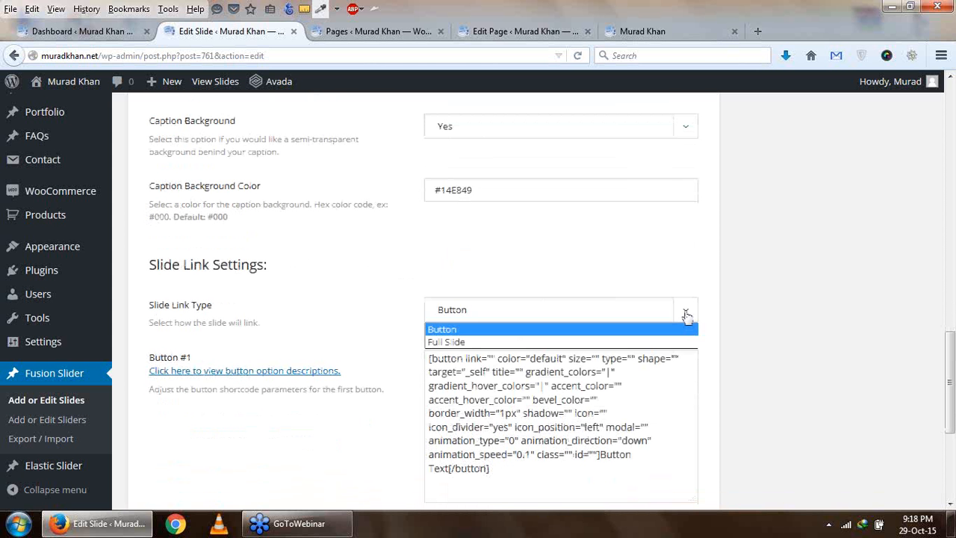
{"action": "left_click", "coordinate": [582, 324]}
{"action": "scroll", "coordinate": [643, 347], "scroll_direction": "down", "scroll_amount": 2}
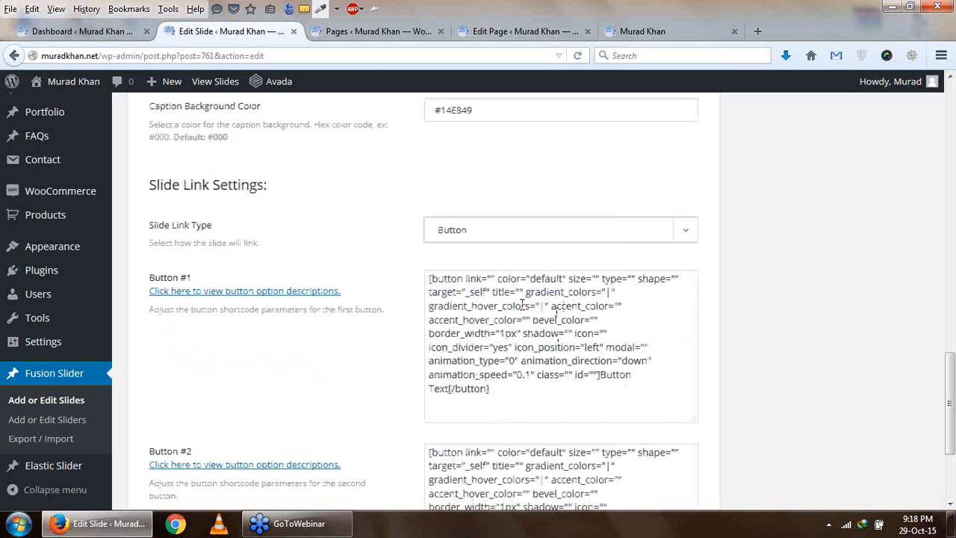
- Replace the placeholder label in the Button #1 shortcode with "Click To Next Page"
{"action": "left_click_drag", "start_coordinate": [430, 281], "coordinate": [589, 395]}
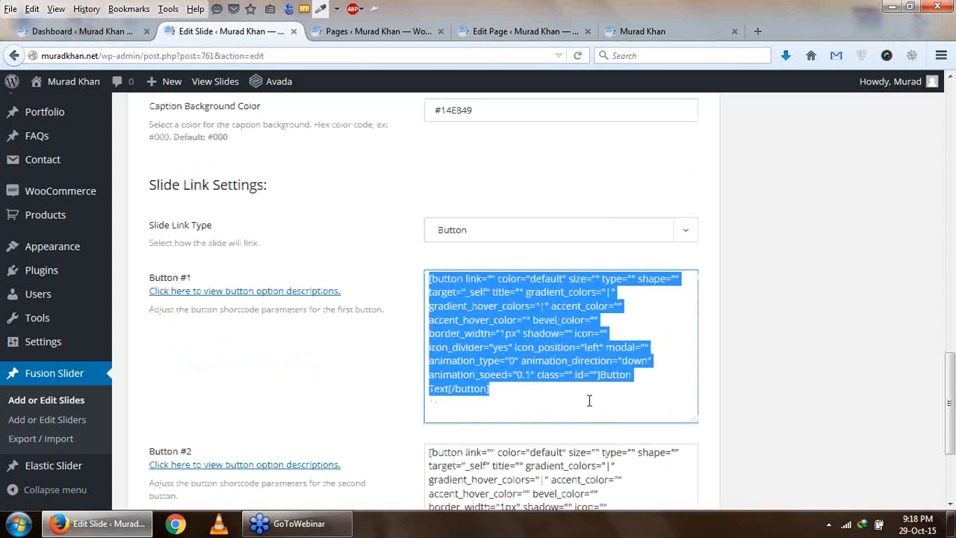
{"action": "left_click", "coordinate": [590, 400]}
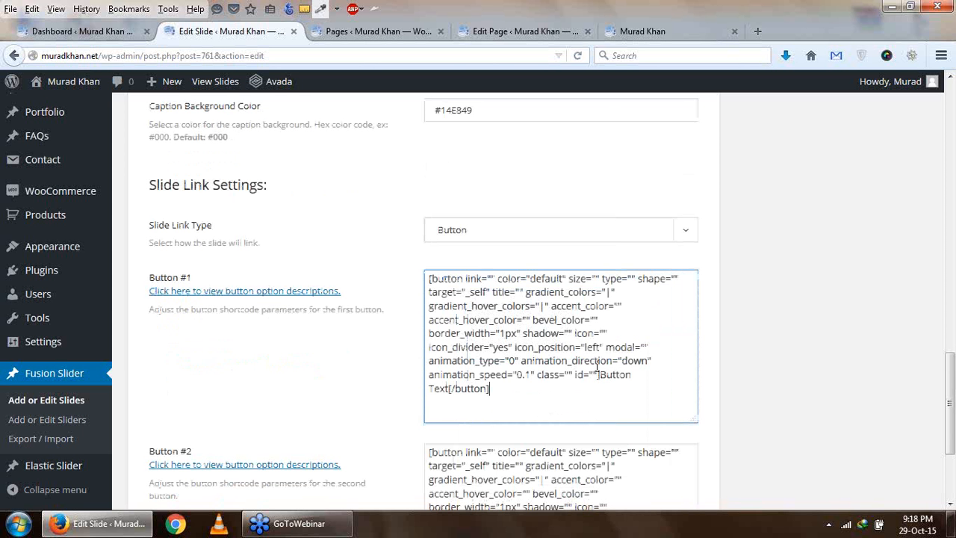
{"action": "left_click_drag", "start_coordinate": [600, 375], "coordinate": [441, 387]}
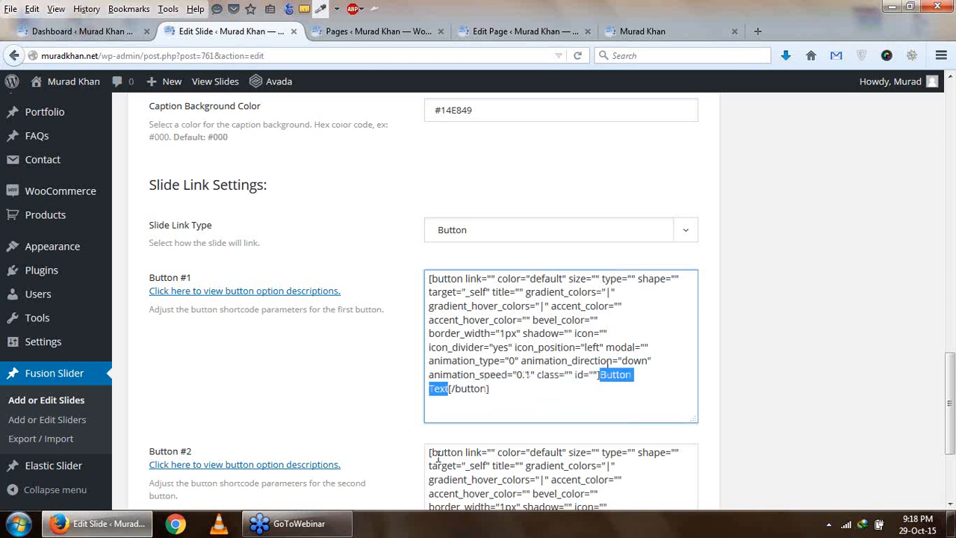
{"action": "type", "text": "Click "}
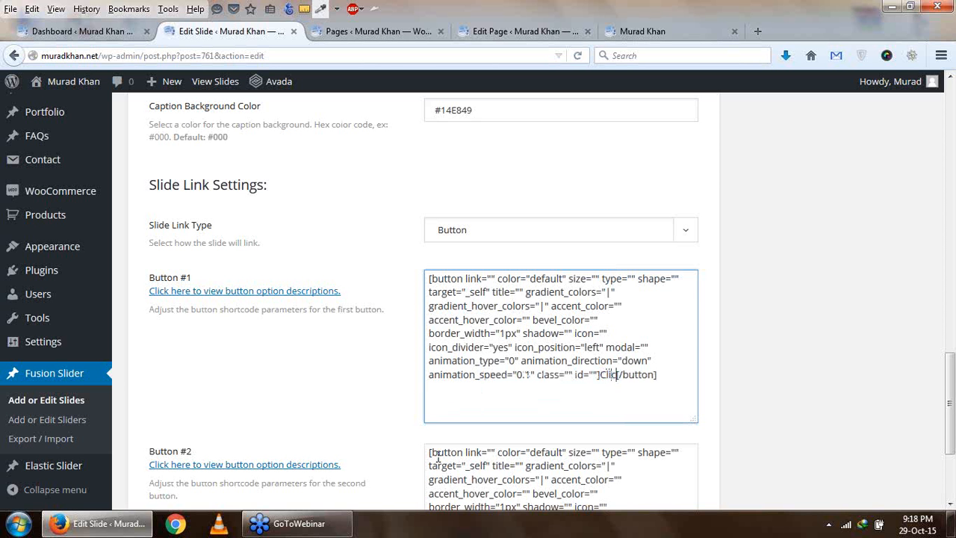
{"action": "type", "text": "To Next "}
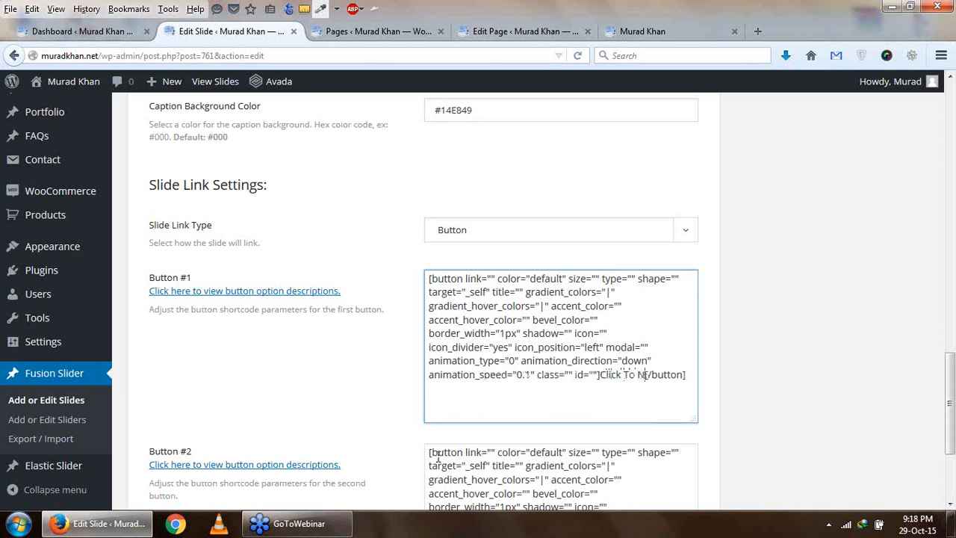
{"action": "type", "text": "Page"}
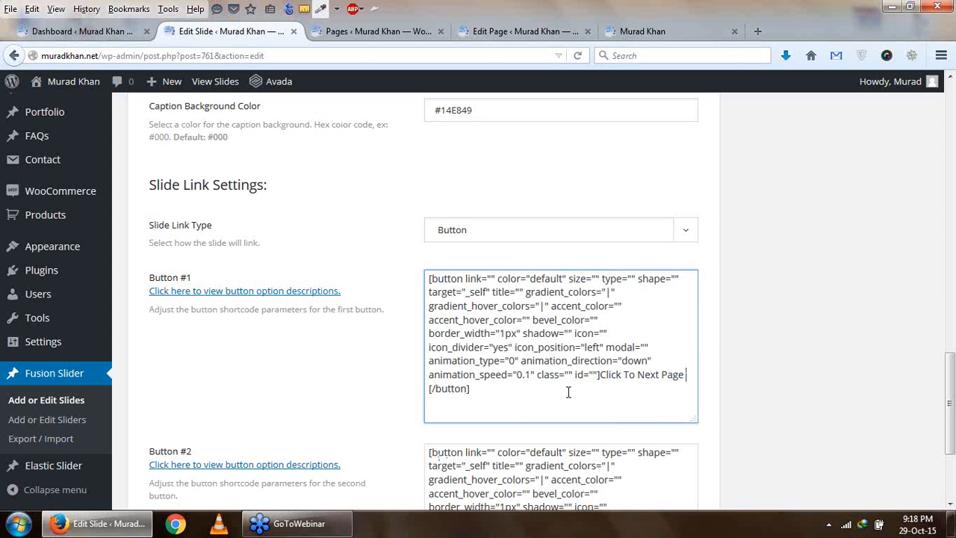
- Replace the placeholder label in the Button #2 shortcode with "Contact Us"
{"action": "scroll", "coordinate": [610, 375], "scroll_direction": "down", "scroll_amount": 4}
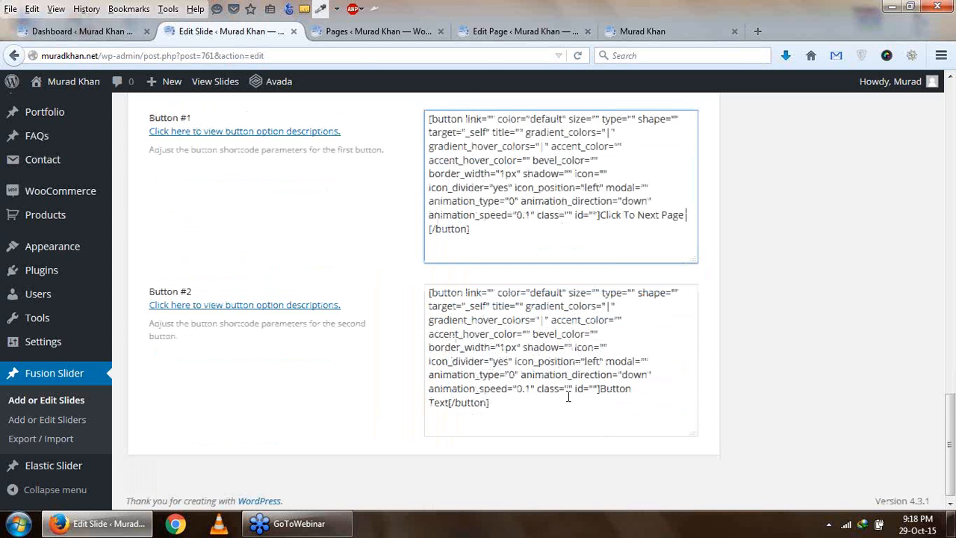
{"action": "left_click_drag", "start_coordinate": [598, 388], "coordinate": [443, 401]}
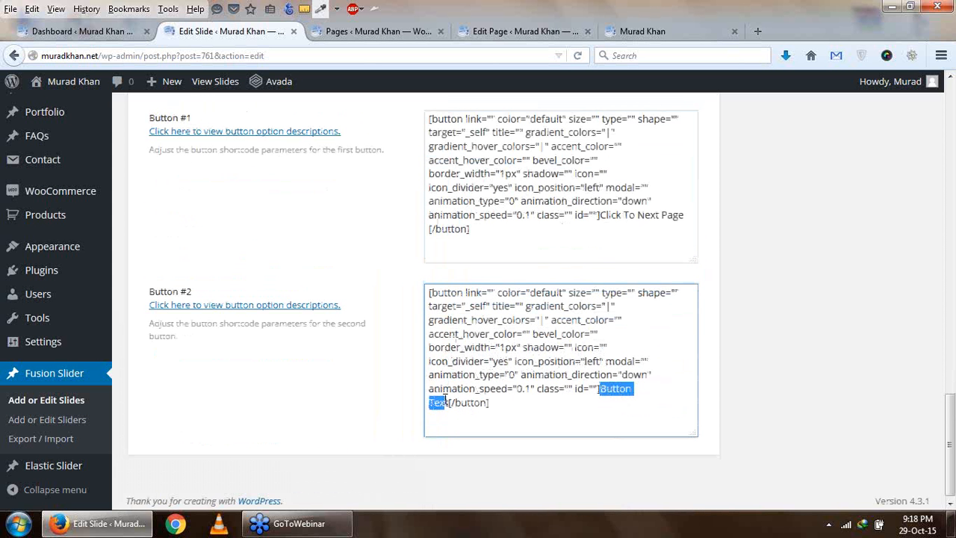
{"action": "type", "text": "Contact  Us"}
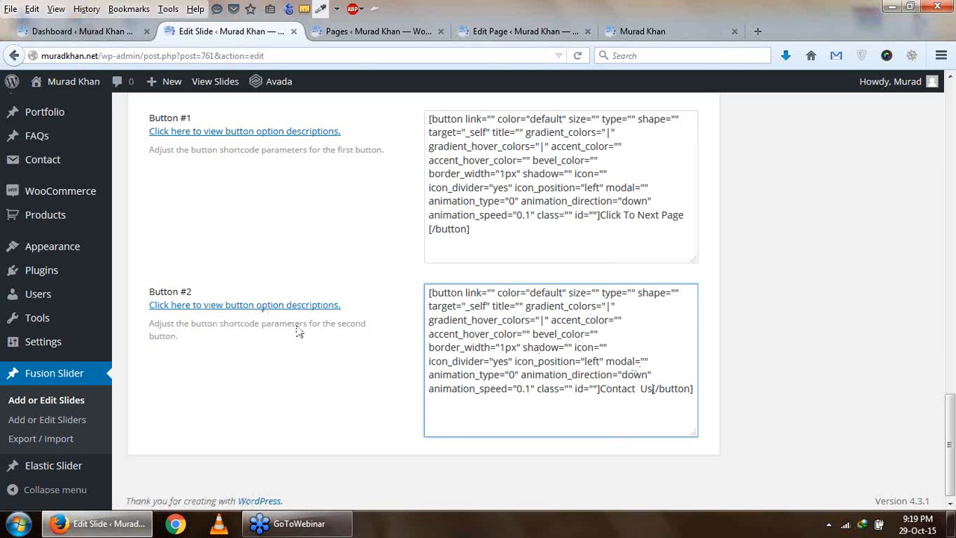
- Publish the Slider 2 slide with its new heading, caption and button settings
{"action": "scroll", "coordinate": [588, 329], "scroll_direction": "up", "scroll_amount": 4}
{"action": "scroll", "coordinate": [587, 329], "scroll_direction": "down", "scroll_amount": 2}
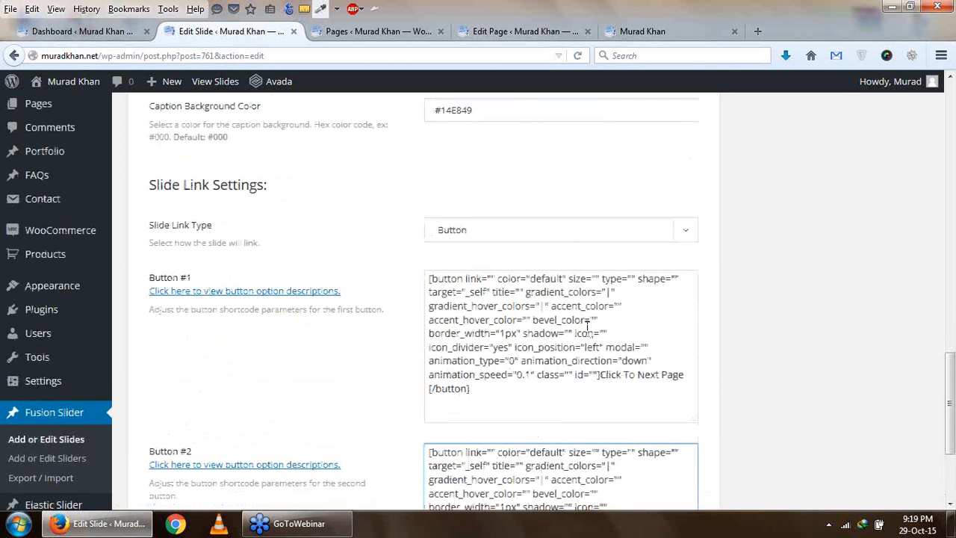
{"action": "scroll", "coordinate": [770, 313], "scroll_direction": "up", "scroll_amount": 5}
{"action": "scroll", "coordinate": [769, 314], "scroll_direction": "up", "scroll_amount": 6}
{"action": "left_click", "coordinate": [897, 179]}
{"action": "scroll", "coordinate": [899, 177], "scroll_direction": "down", "scroll_amount": 2}
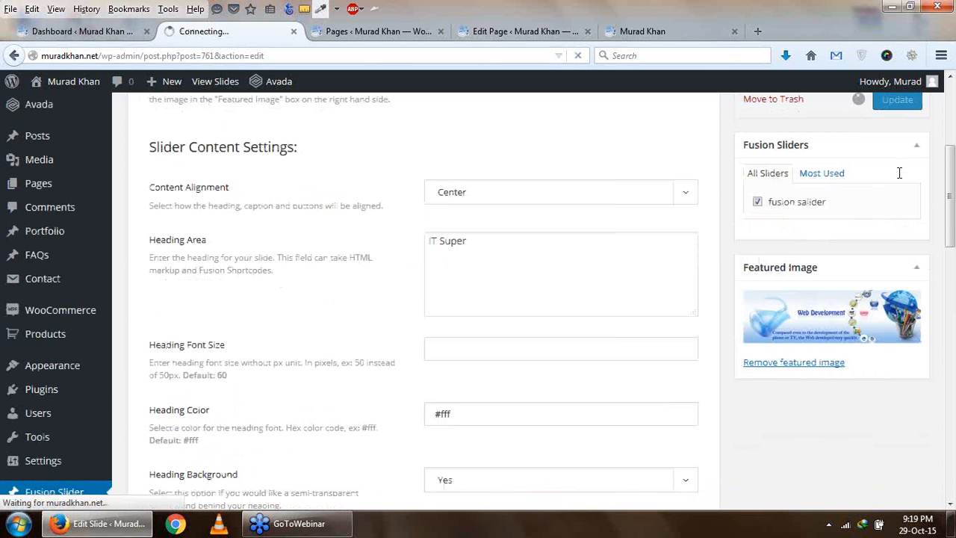
{"action": "scroll", "coordinate": [669, 292], "scroll_direction": "up", "scroll_amount": 6}
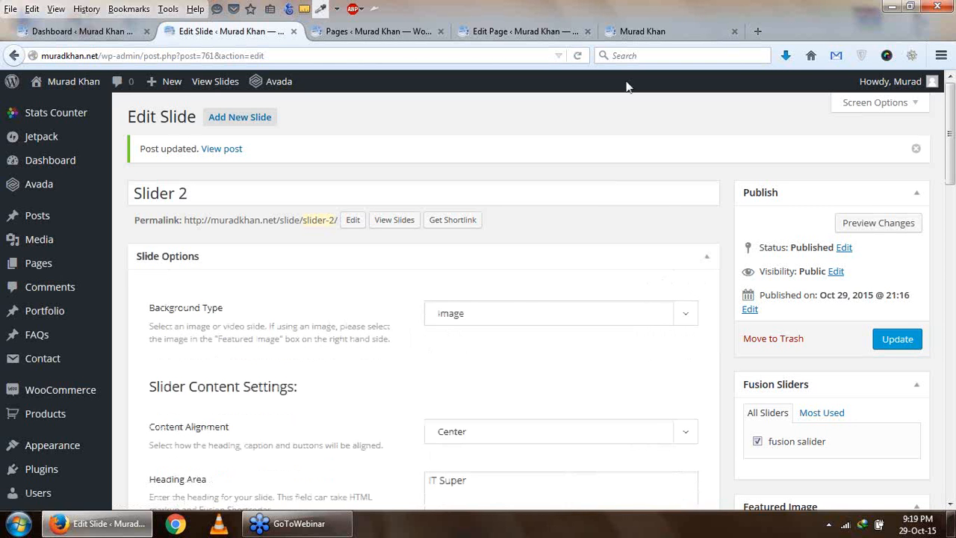
- Reload the live home page and check the Slider 2 slide's heading, caption and buttons
{"action": "left_click", "coordinate": [631, 31]}
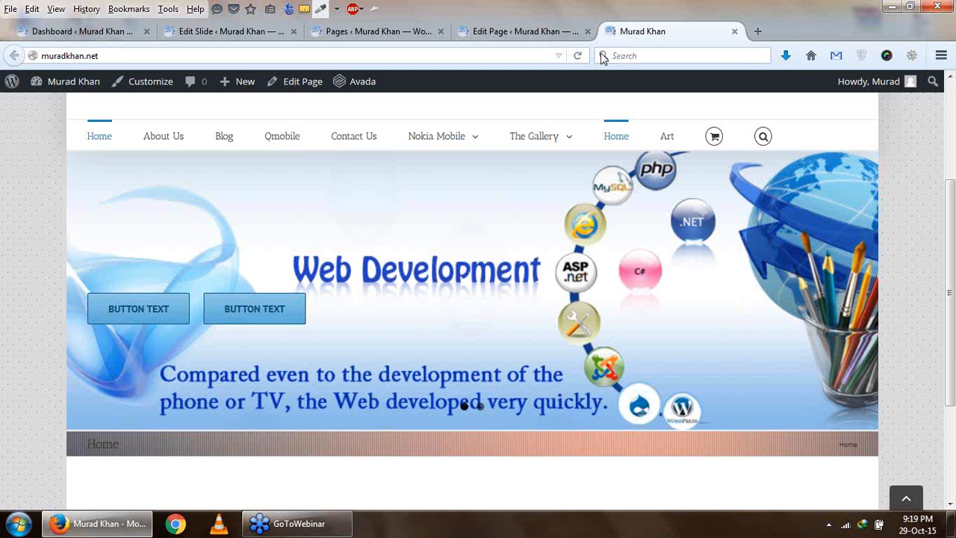
{"action": "left_click", "coordinate": [577, 56]}
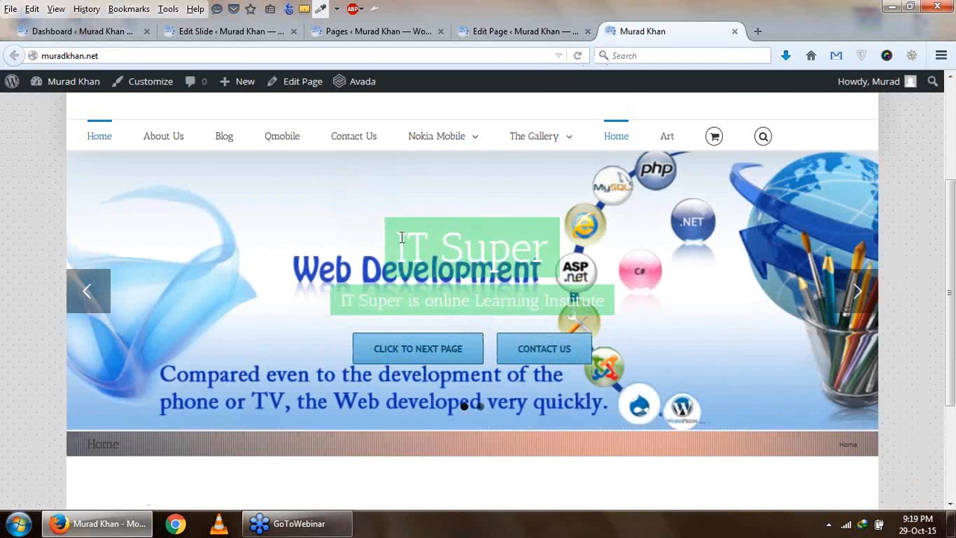
{"action": "left_click_drag", "start_coordinate": [401, 237], "coordinate": [545, 251]}
{"action": "left_click_drag", "start_coordinate": [337, 309], "coordinate": [591, 310]}
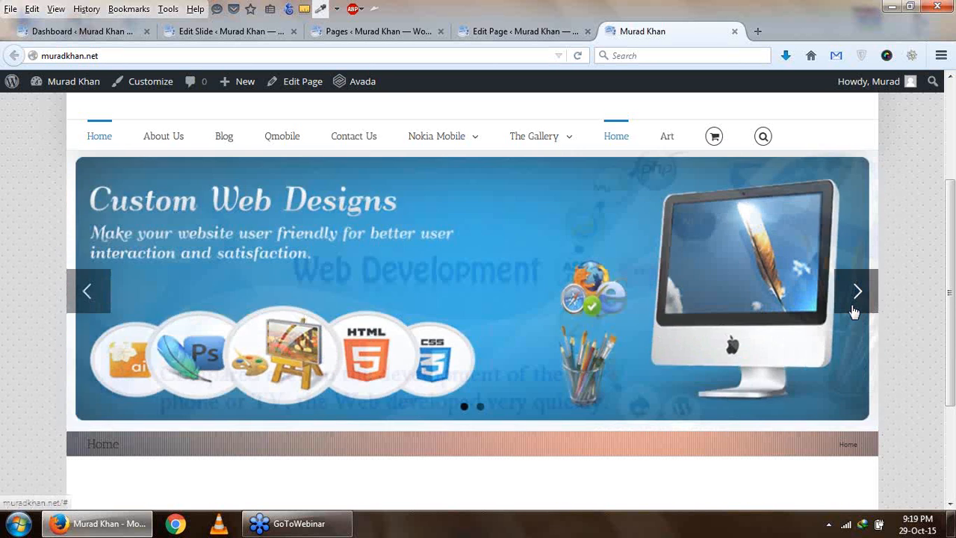
{"action": "left_click", "coordinate": [855, 312]}
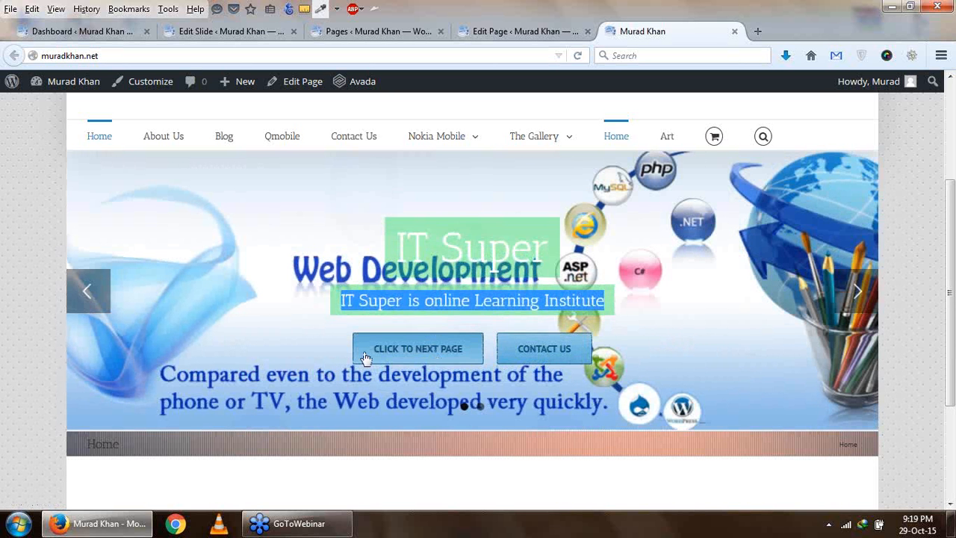
- Set the Slider 2 slide's content alignment to Left and update the slide
{"action": "left_click", "coordinate": [505, 36]}
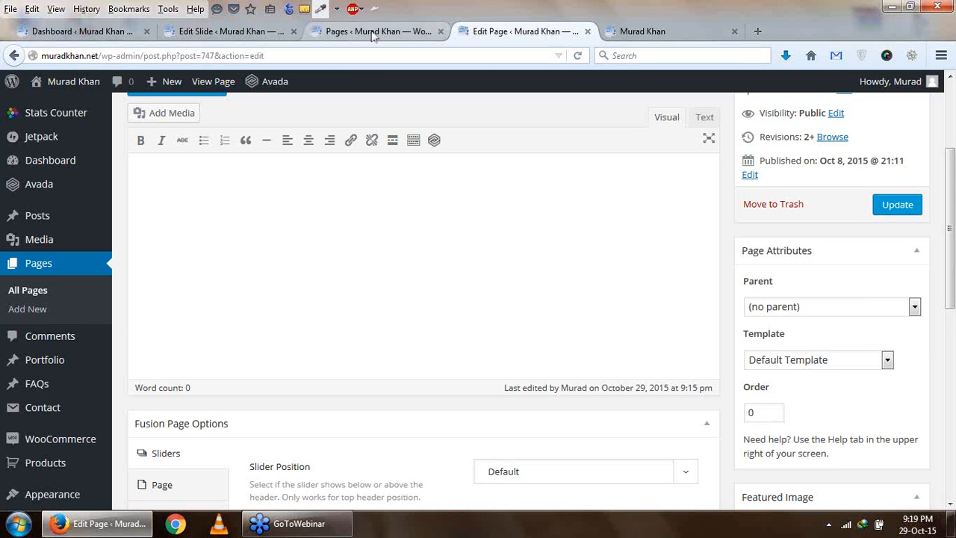
{"action": "left_click", "coordinate": [228, 32]}
{"action": "scroll", "coordinate": [476, 417], "scroll_direction": "down", "scroll_amount": 2}
{"action": "left_click", "coordinate": [558, 278]}
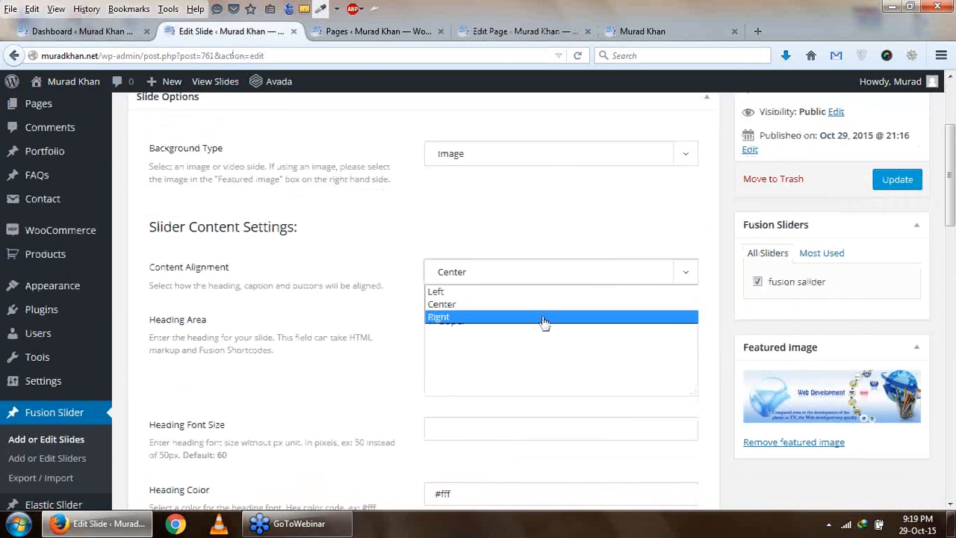
{"action": "left_click", "coordinate": [545, 291]}
{"action": "left_click", "coordinate": [898, 179]}
- Reload the live home page and browse its slides to check the content alignment
{"action": "left_click", "coordinate": [377, 31]}
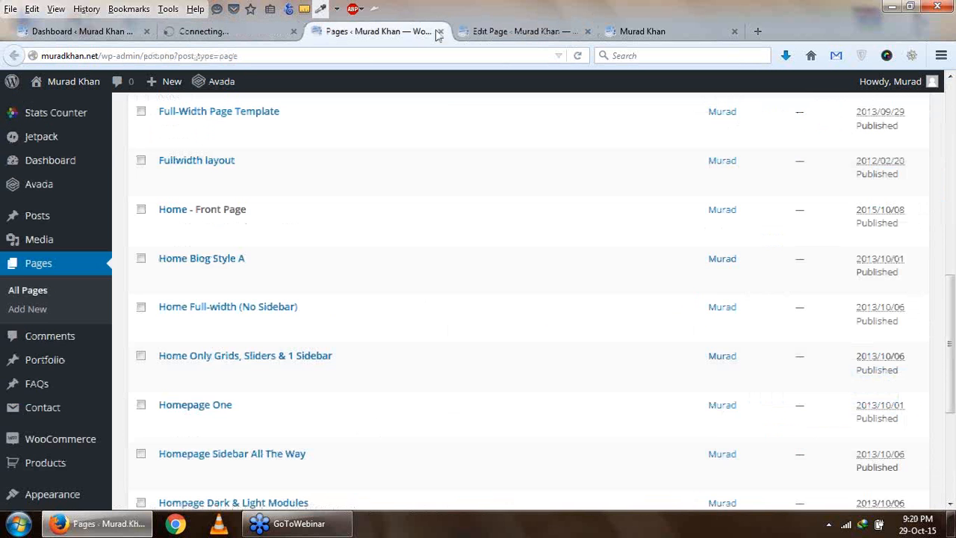
{"action": "left_click", "coordinate": [642, 31]}
{"action": "left_click", "coordinate": [580, 56]}
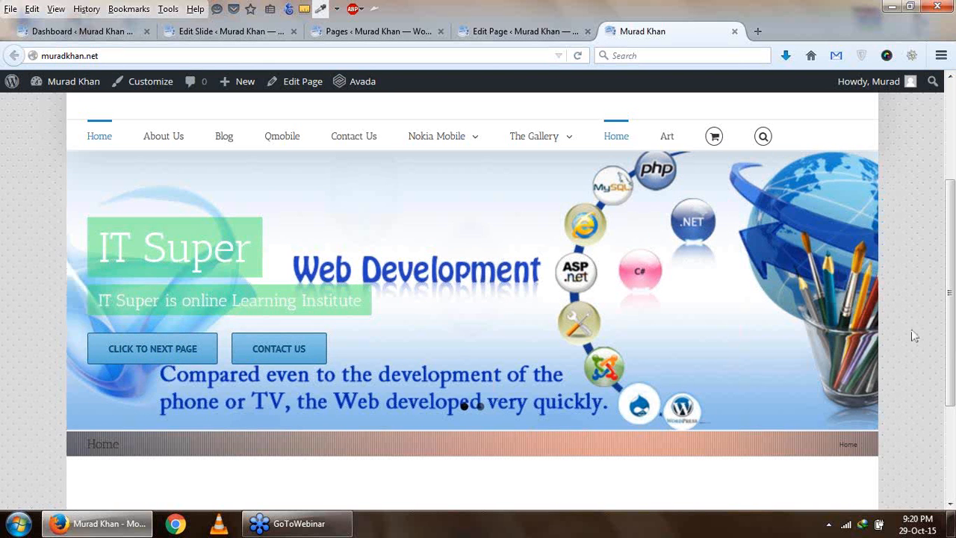
{"action": "left_click", "coordinate": [855, 309]}
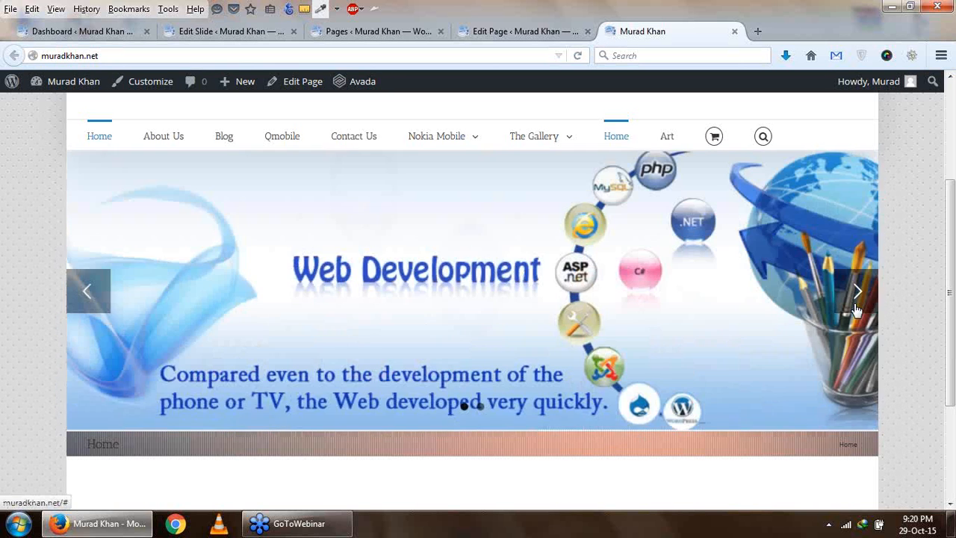
{"action": "left_click", "coordinate": [856, 310]}
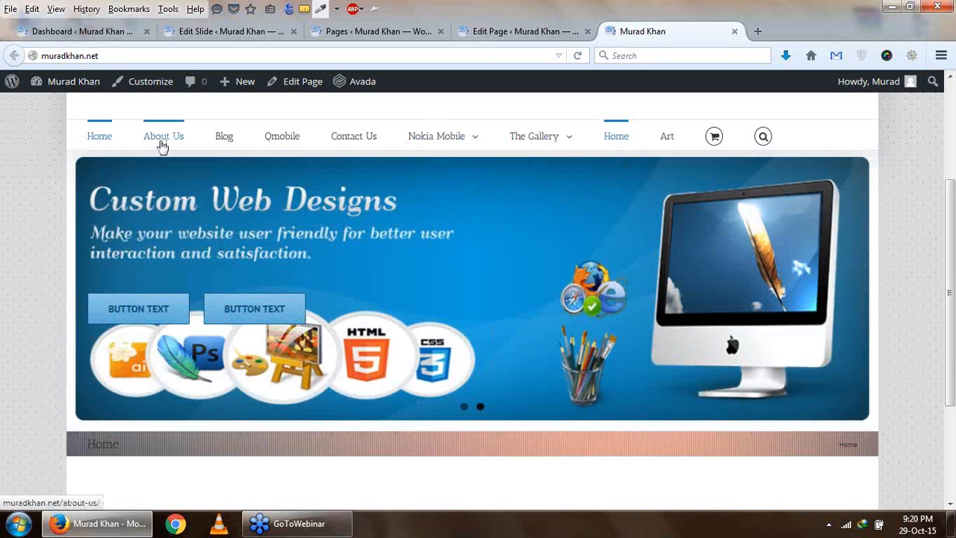
- Start a new page from the Home page's editor and close the browser tab with the pages list
{"action": "left_click", "coordinate": [490, 34]}
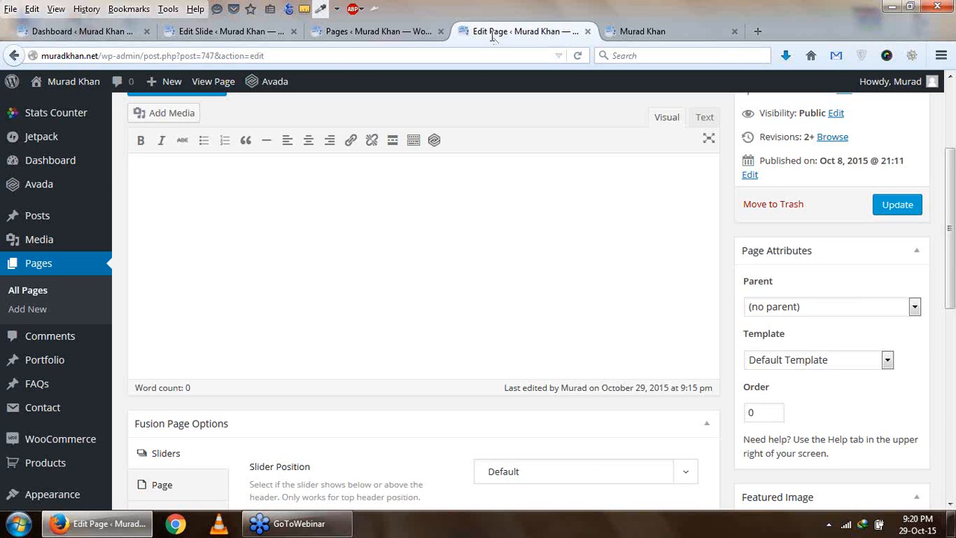
{"action": "scroll", "coordinate": [254, 311], "scroll_direction": "up", "scroll_amount": 4}
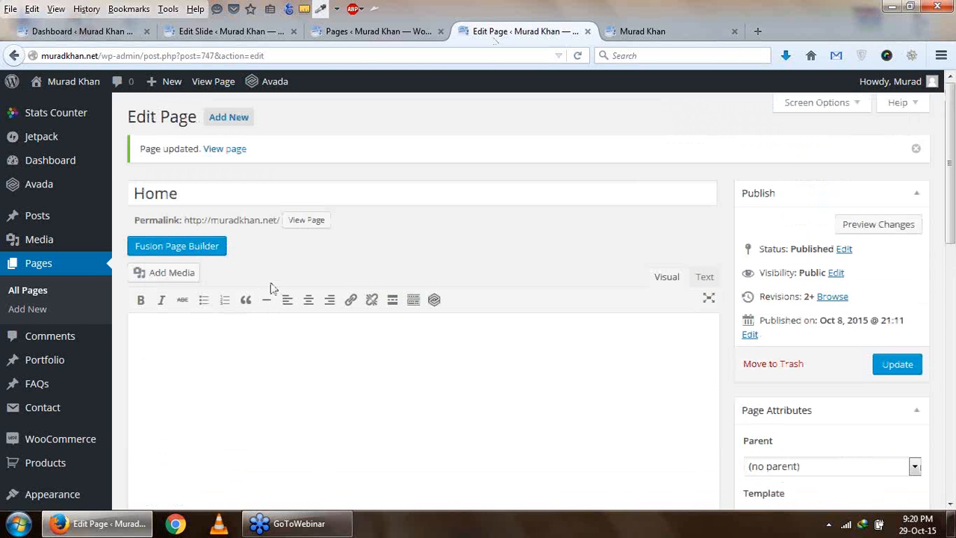
{"action": "left_click", "coordinate": [236, 119]}
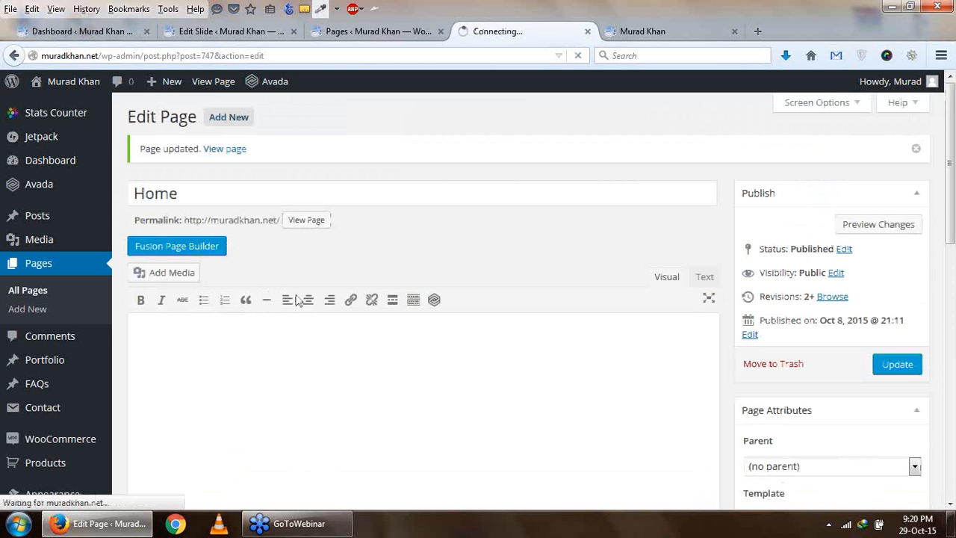
{"action": "left_click", "coordinate": [399, 33]}
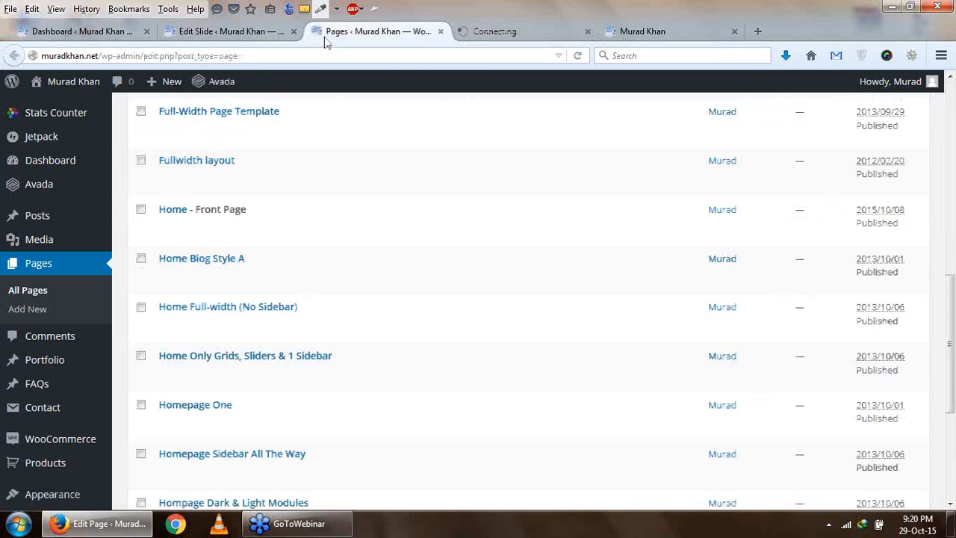
{"action": "left_click", "coordinate": [226, 36]}
{"action": "left_click", "coordinate": [440, 31]}
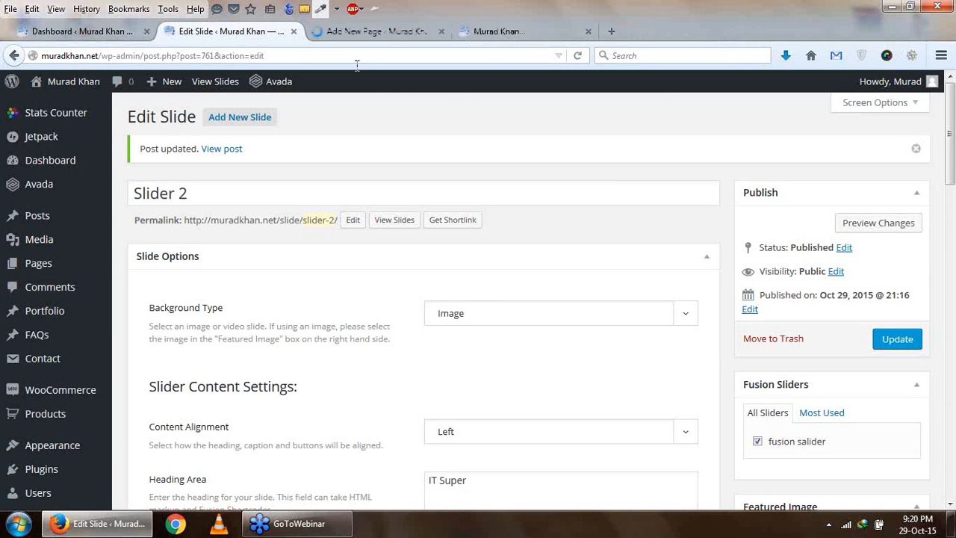
- Add a new Elastic Slider slide titled "Slider 1"
{"action": "scroll", "coordinate": [45, 336], "scroll_direction": "down", "scroll_amount": 3}
{"action": "scroll", "coordinate": [56, 489], "scroll_direction": "down", "scroll_amount": 2}
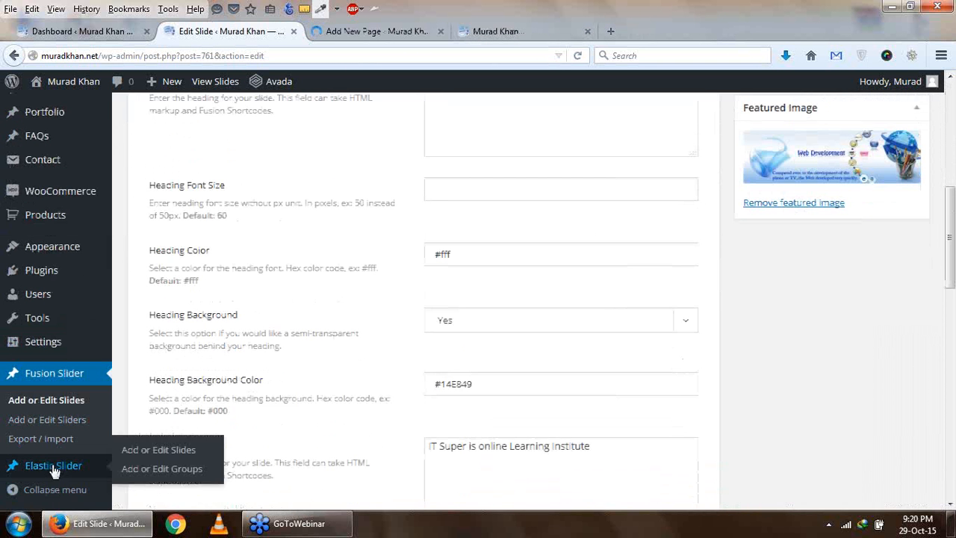
{"action": "left_click", "coordinate": [54, 467]}
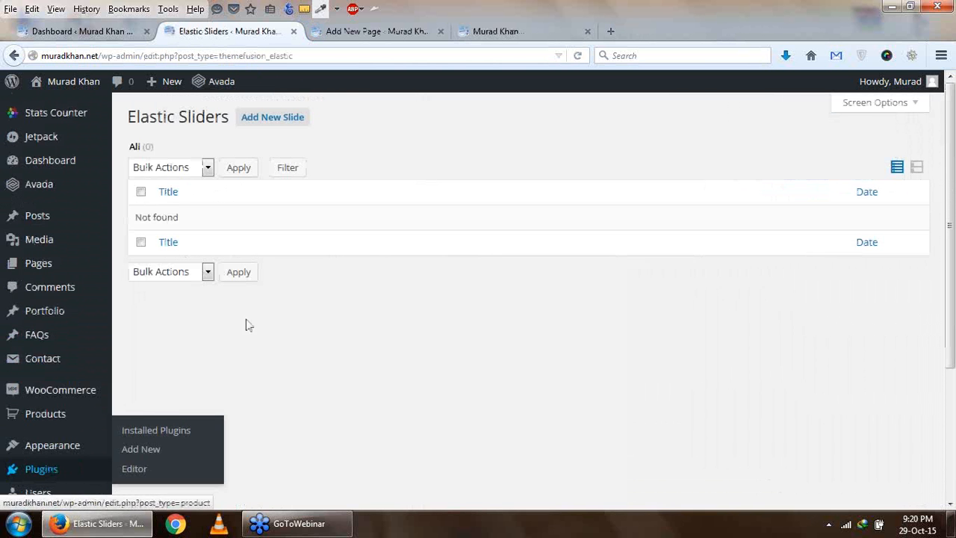
{"action": "left_click", "coordinate": [270, 117]}
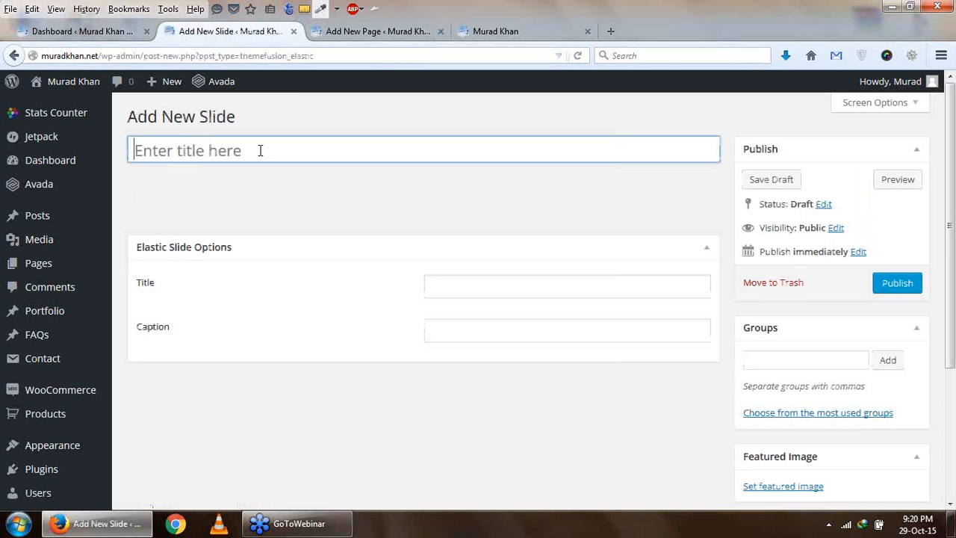
{"action": "type", "text": "Slider 1"}
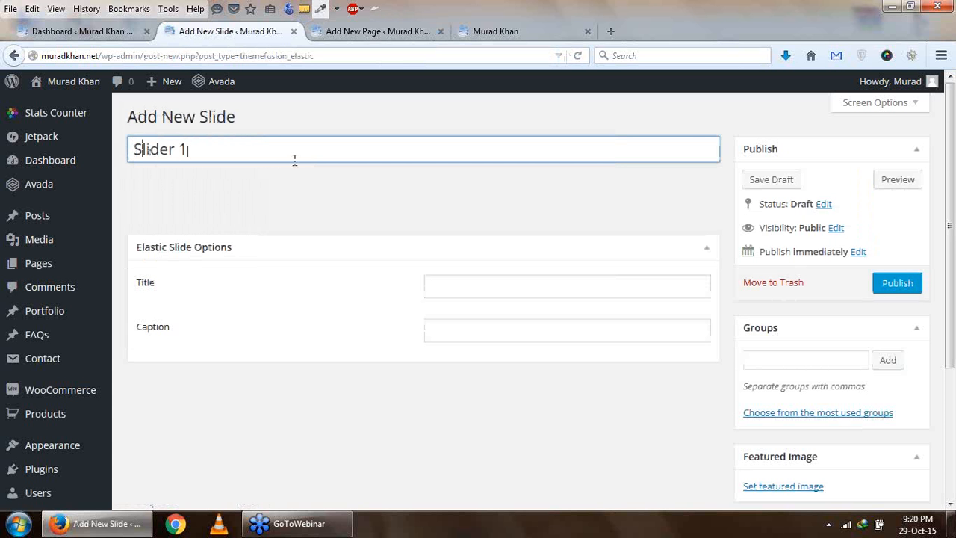
{"action": "left_click", "coordinate": [457, 290]}
{"action": "double_click", "coordinate": [463, 319]}
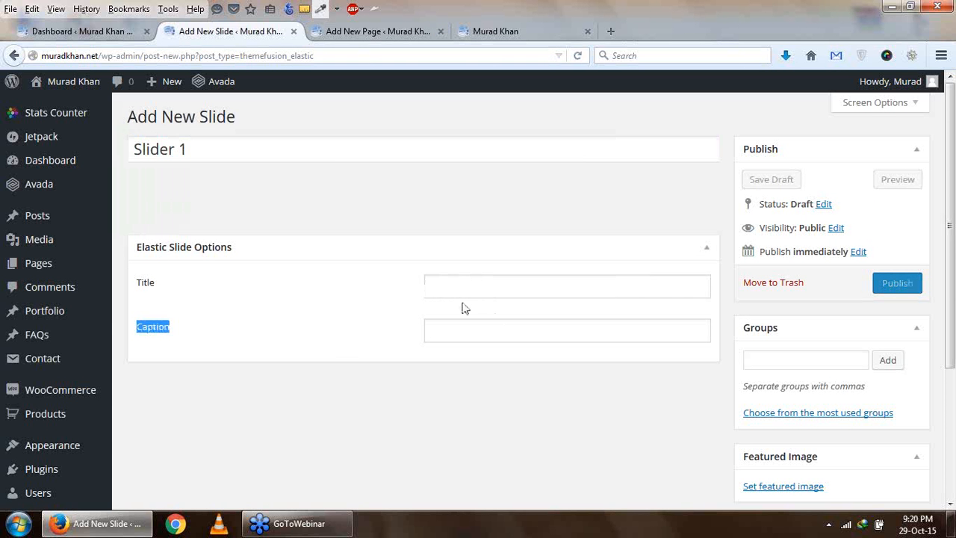
{"action": "left_click", "coordinate": [480, 287]}
{"action": "key", "text": "Tab"}
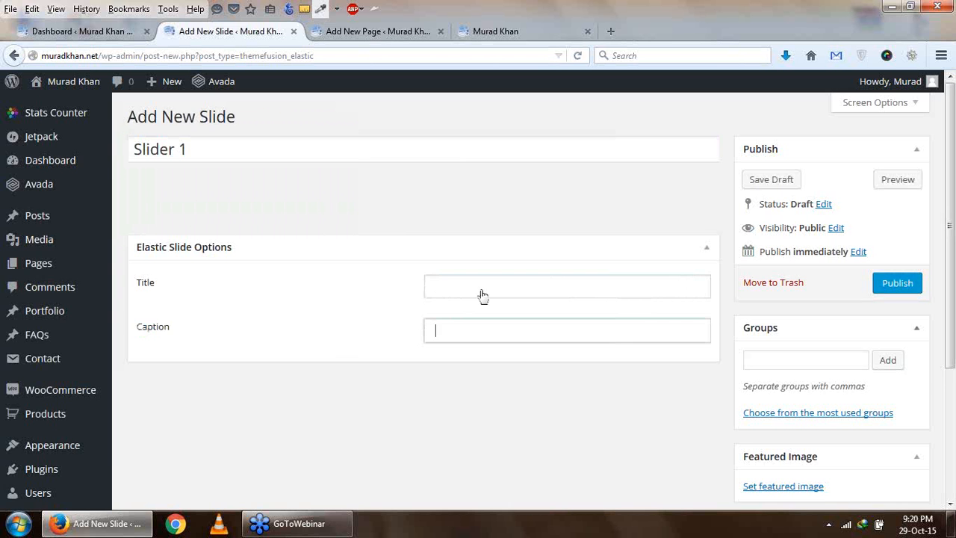
- Add the group "slide" to the new elastic slide
{"action": "scroll", "coordinate": [888, 356], "scroll_direction": "down", "scroll_amount": 4}
{"action": "scroll", "coordinate": [788, 320], "scroll_direction": "up", "scroll_amount": 4}
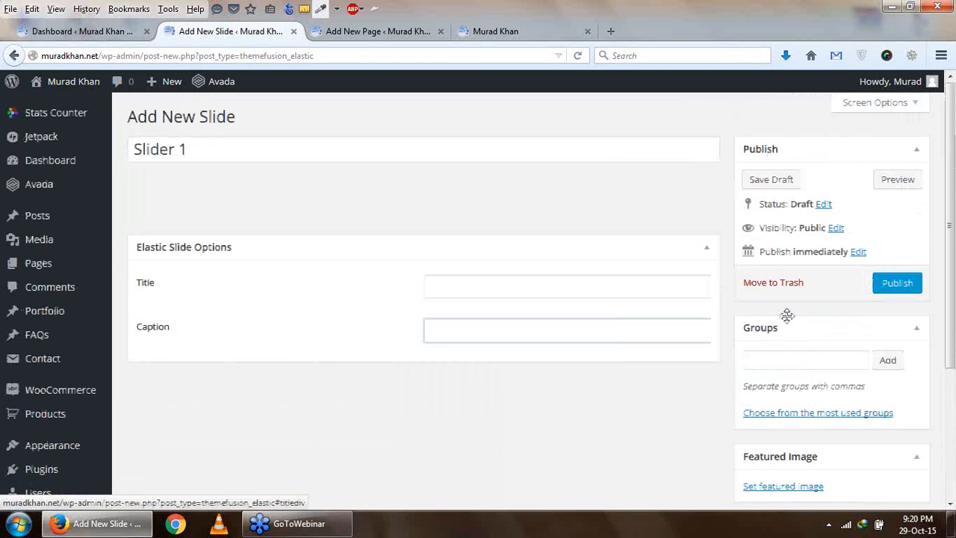
{"action": "left_click", "coordinate": [822, 360]}
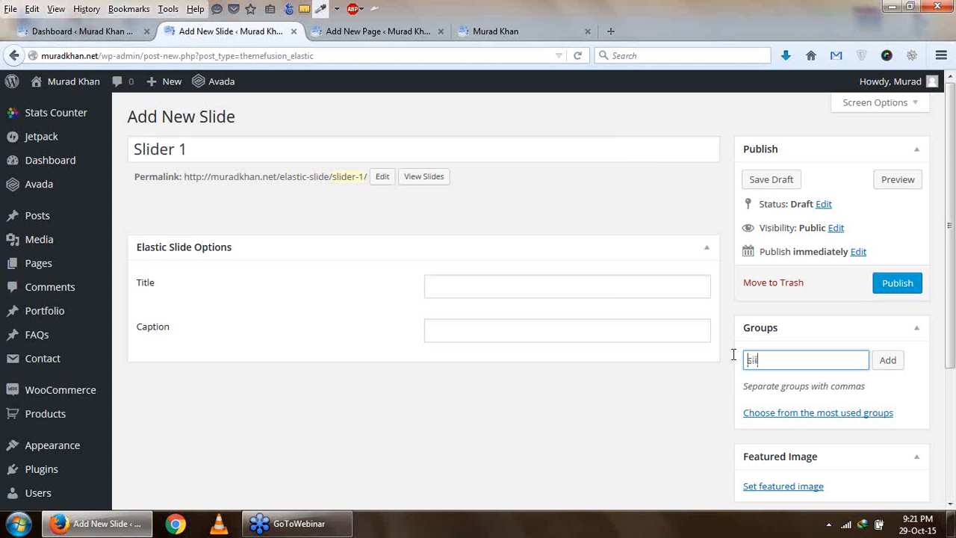
{"action": "left_click", "coordinate": [886, 361]}
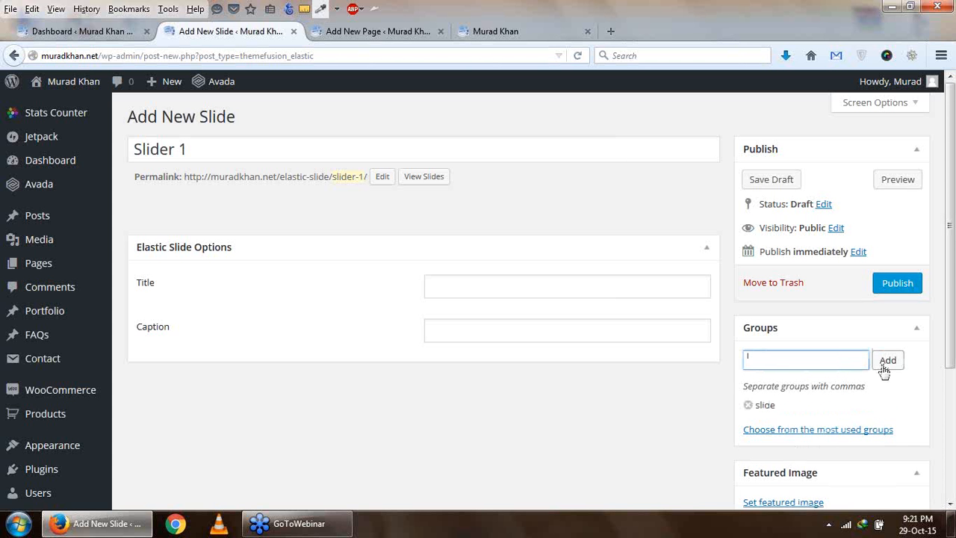
- Set the Web Development banner from the media library as Slider 1's featured image and publish the slide
{"action": "scroll", "coordinate": [789, 400], "scroll_direction": "down", "scroll_amount": 2}
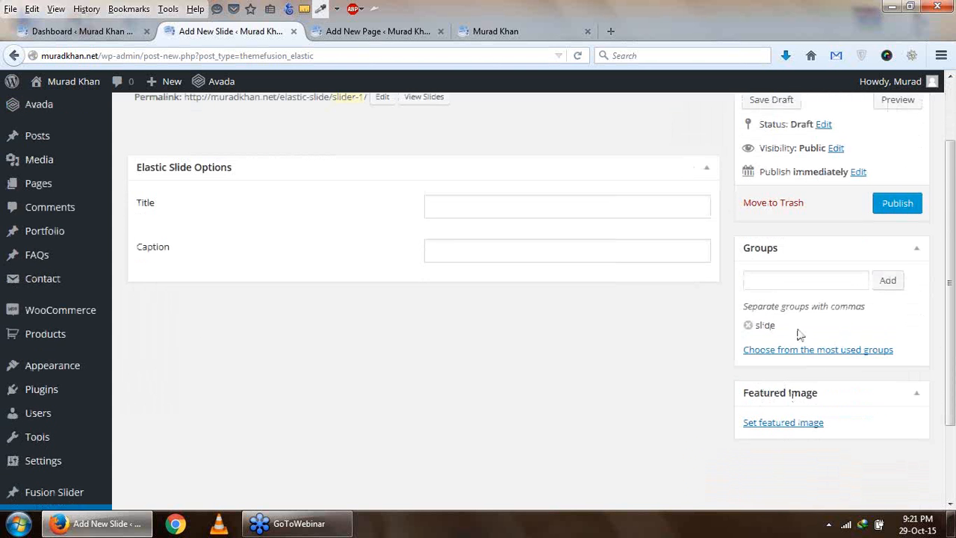
{"action": "left_click", "coordinate": [792, 424]}
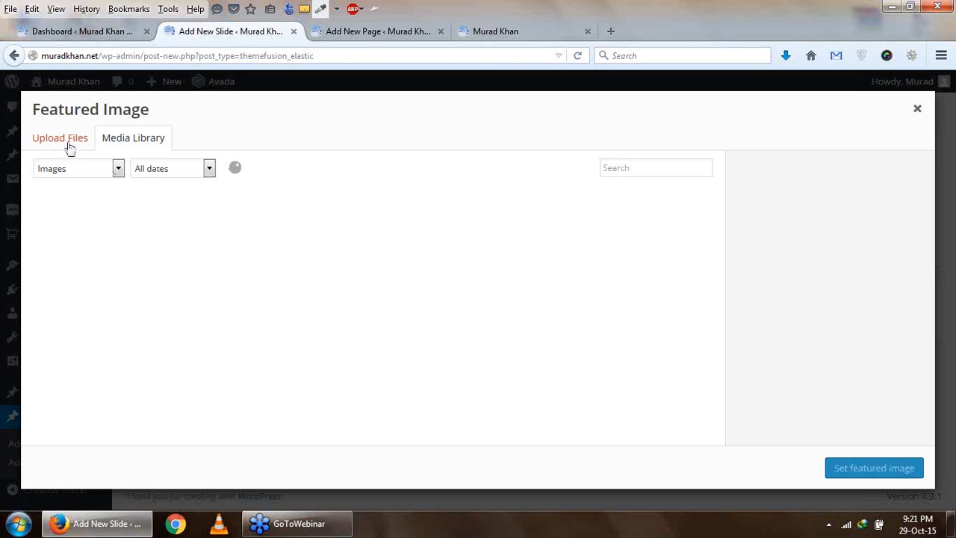
{"action": "left_click", "coordinate": [69, 145]}
{"action": "left_click", "coordinate": [107, 150]}
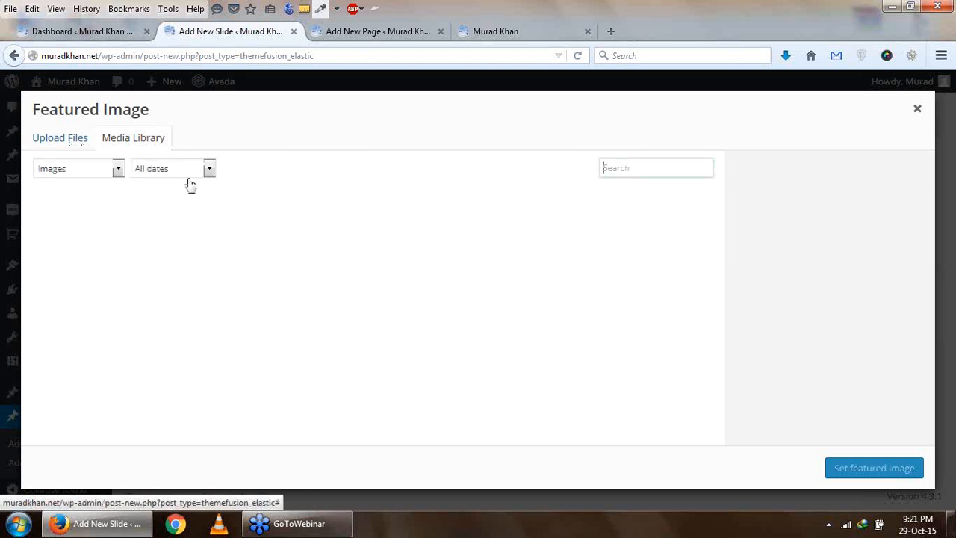
{"action": "left_click", "coordinate": [94, 247]}
{"action": "left_click", "coordinate": [874, 467]}
{"action": "scroll", "coordinate": [830, 349], "scroll_direction": "up", "scroll_amount": 2}
{"action": "left_click", "coordinate": [889, 285]}
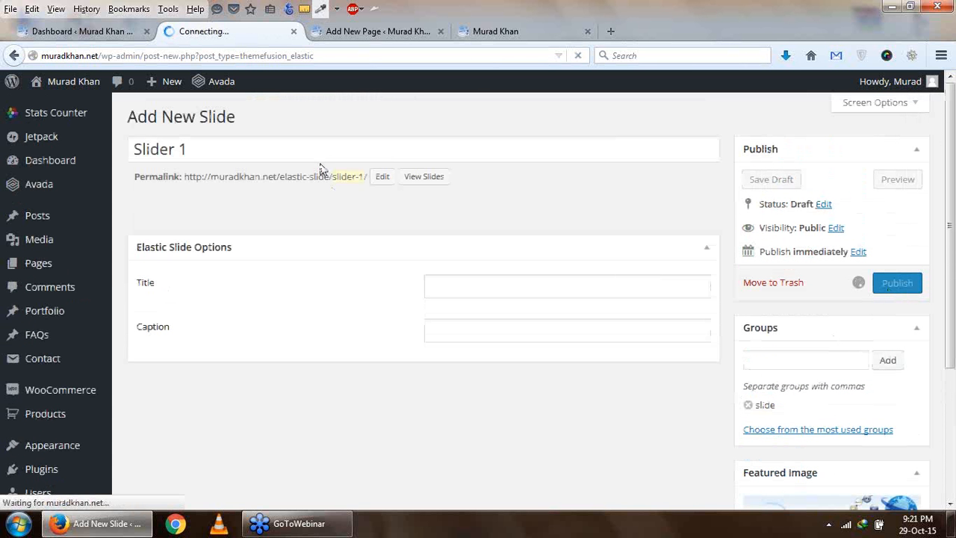
{"action": "left_click", "coordinate": [379, 32]}
{"action": "left_click", "coordinate": [236, 32]}
{"action": "left_click", "coordinate": [369, 28]}
{"action": "scroll", "coordinate": [630, 325], "scroll_direction": "down", "scroll_amount": 10}
{"action": "scroll", "coordinate": [463, 208], "scroll_direction": "up", "scroll_amount": 3}
{"action": "left_click", "coordinate": [231, 31]}
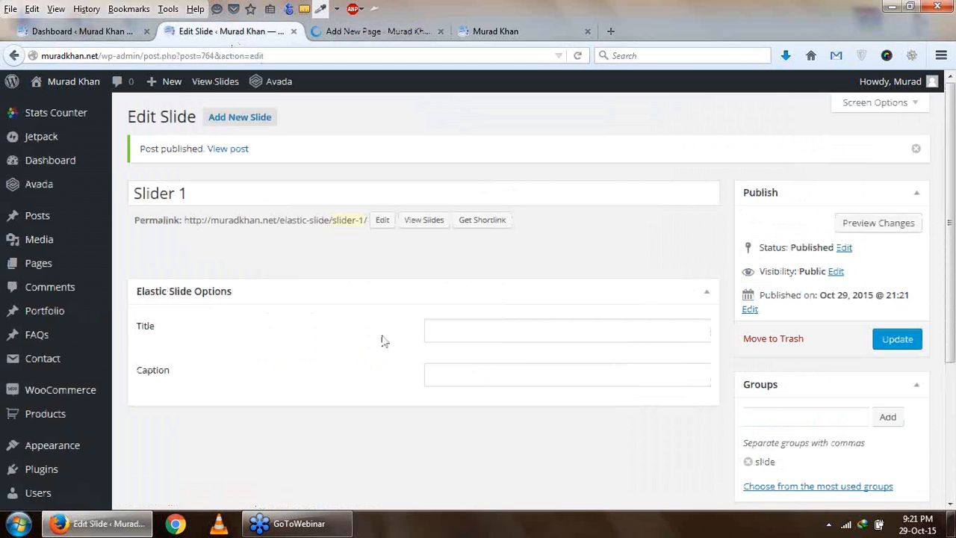
- Add another new elastic slide titled "Slide 2"
{"action": "left_click", "coordinate": [246, 120]}
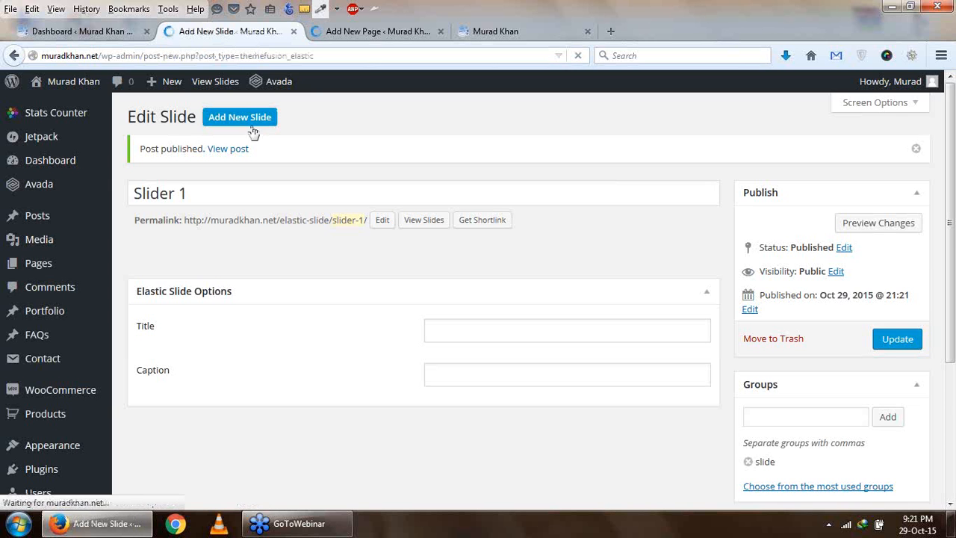
{"action": "type", "text": "Sli"}
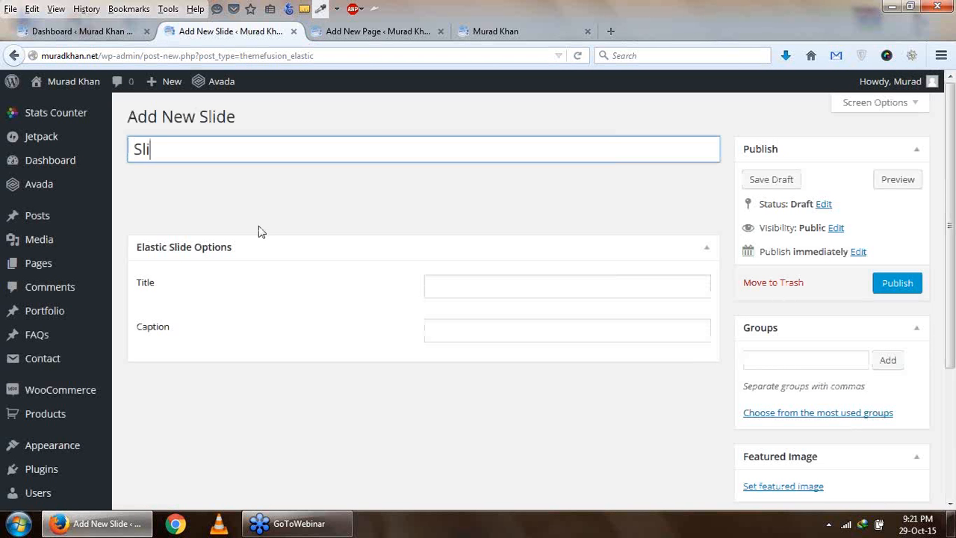
{"action": "type", "text": "de 2"}
{"action": "left_click", "coordinate": [541, 280]}
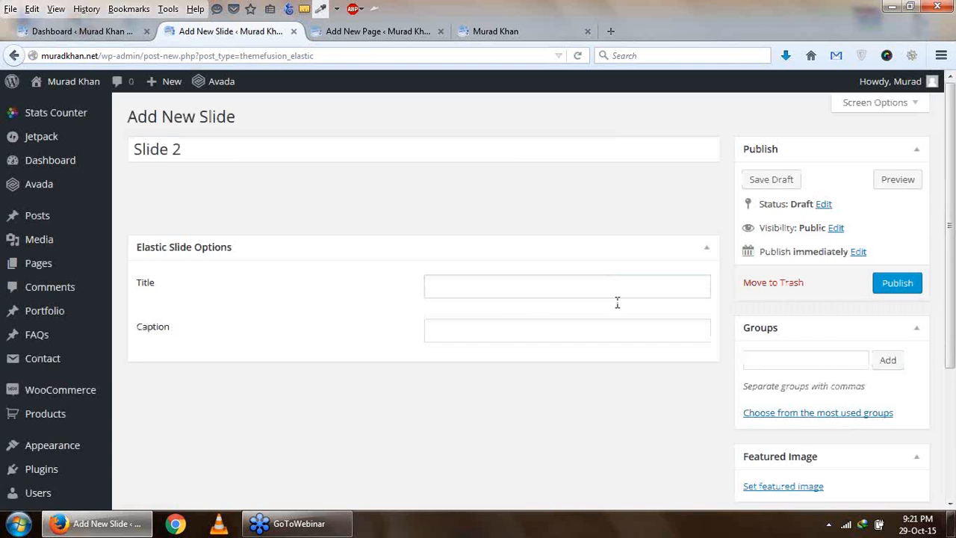
- Set the blue Custom Web Designs banner from the media library as Slide 2's featured image
{"action": "scroll", "coordinate": [503, 323], "scroll_direction": "down", "scroll_amount": 2}
{"action": "left_click", "coordinate": [773, 408]}
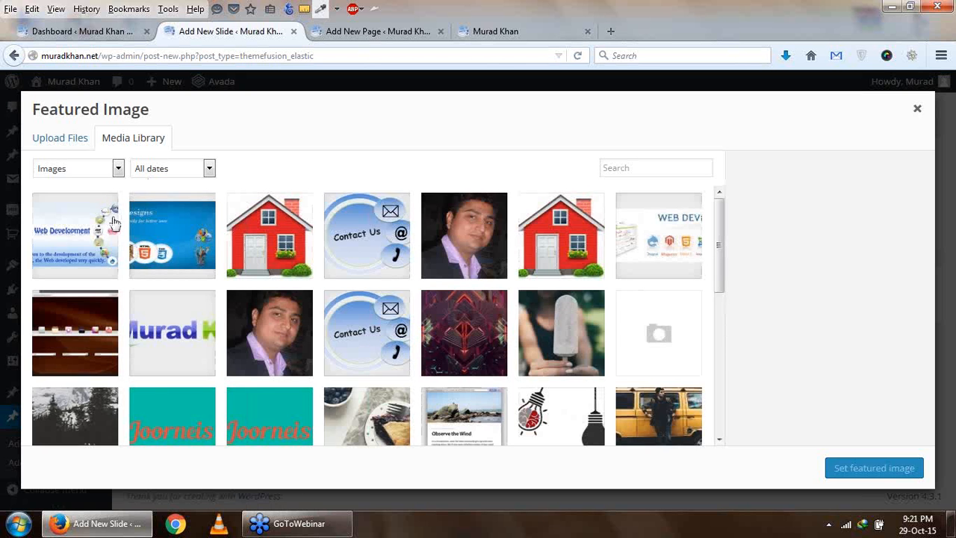
{"action": "left_click", "coordinate": [158, 229]}
{"action": "left_click", "coordinate": [874, 467]}
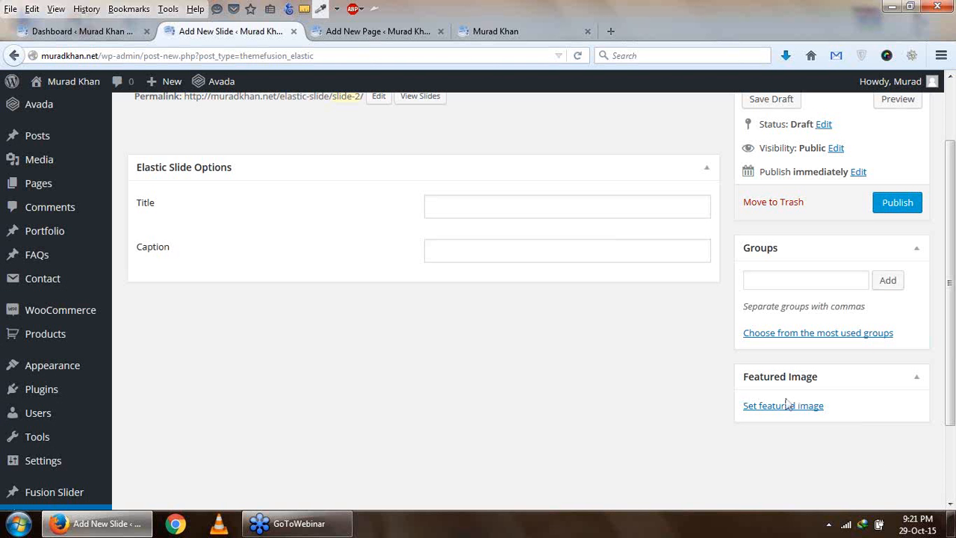
- Assign Slide 2 to the existing group "slide" and publish the slide
{"action": "left_click", "coordinate": [848, 339]}
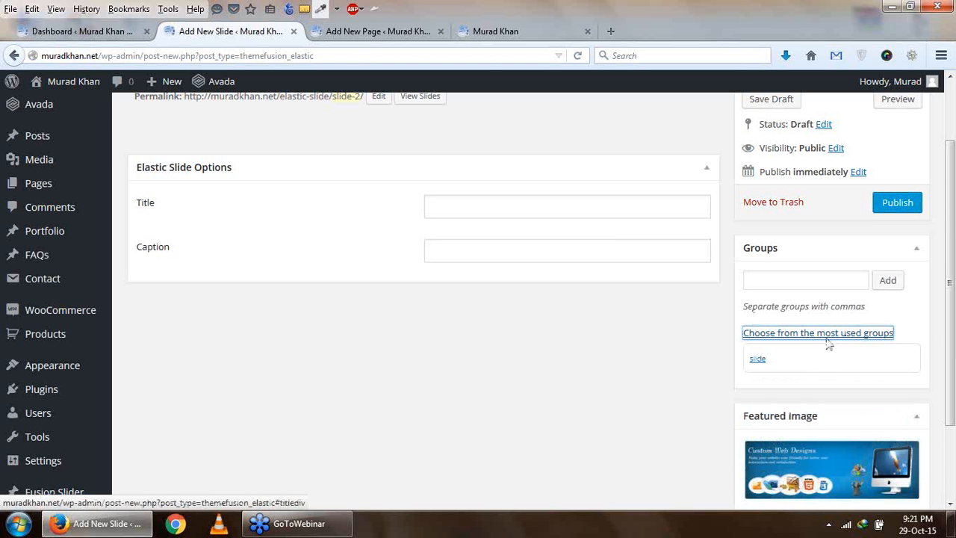
{"action": "left_click", "coordinate": [759, 360]}
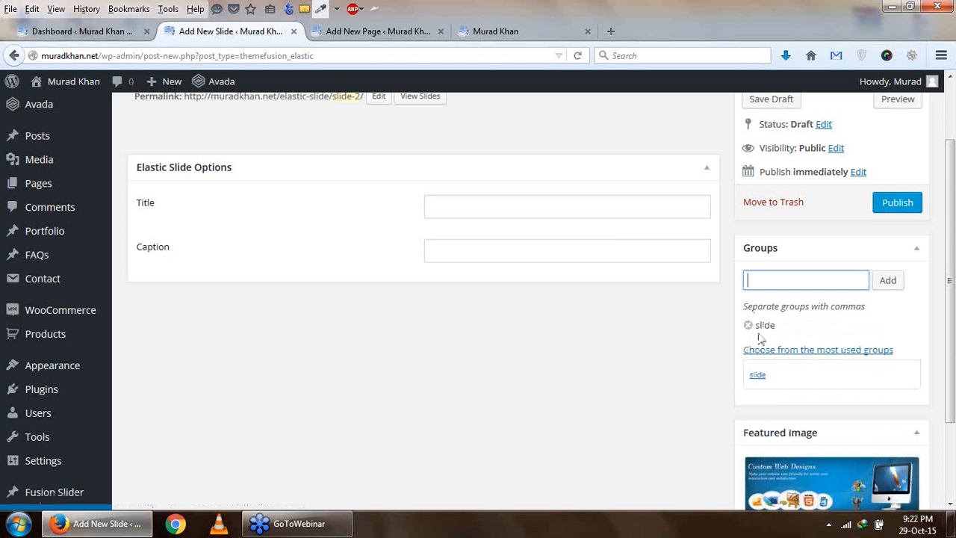
{"action": "scroll", "coordinate": [880, 303], "scroll_direction": "up", "scroll_amount": 2}
{"action": "left_click", "coordinate": [900, 291]}
{"action": "left_click", "coordinate": [387, 31]}
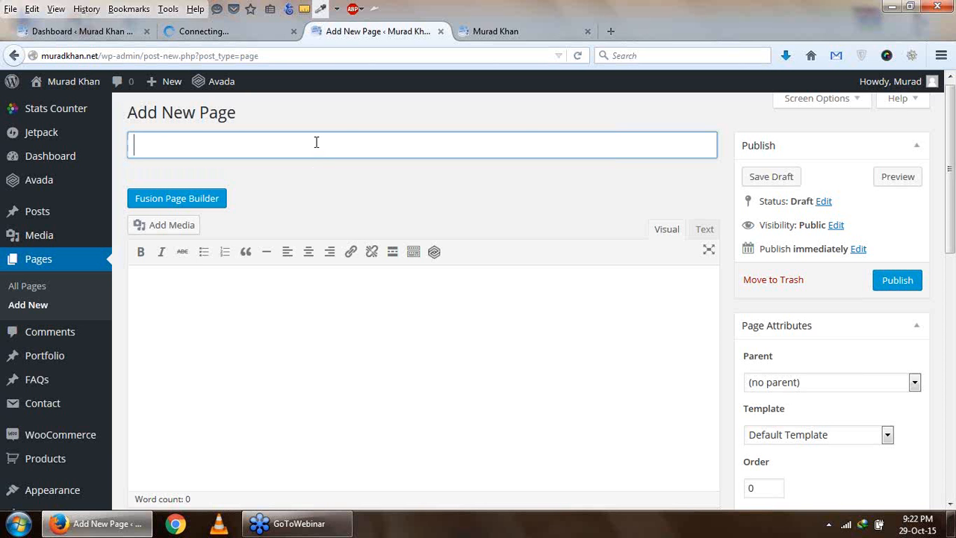
{"action": "left_click", "coordinate": [204, 31]}
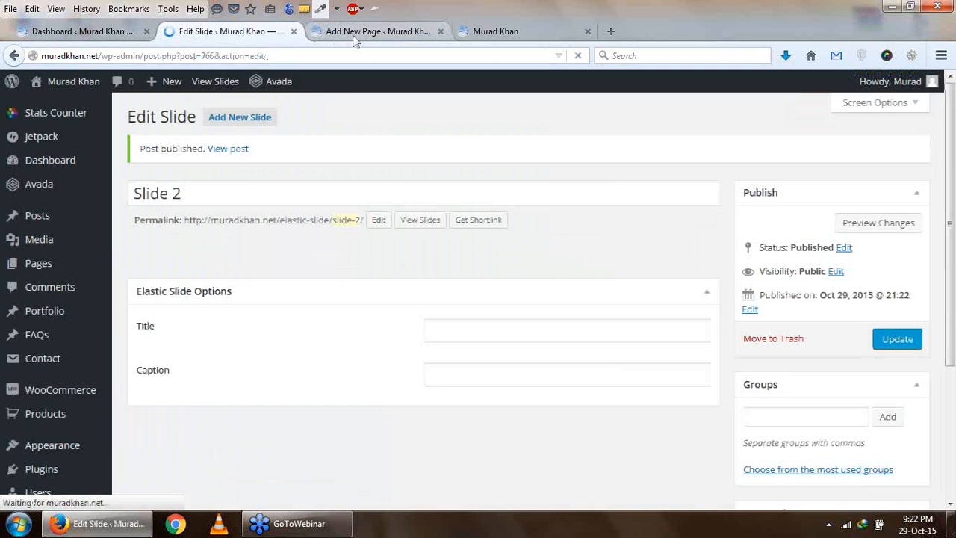
- Title the new page "Elastic Slider" and set its slider type to Elastic Slider
{"action": "left_click", "coordinate": [355, 33]}
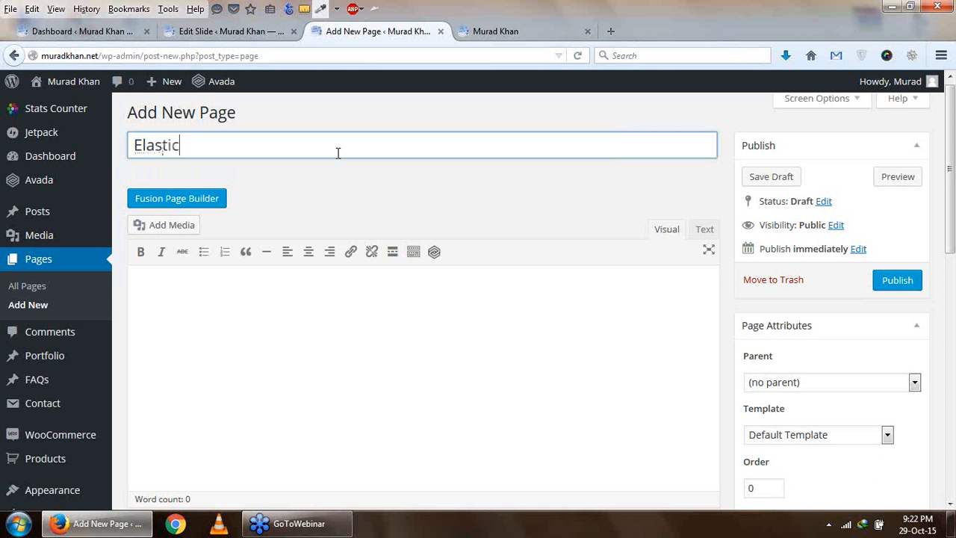
{"action": "type", "text": "Elastic Slider"}
{"action": "scroll", "coordinate": [363, 306], "scroll_direction": "down", "scroll_amount": 4}
{"action": "scroll", "coordinate": [348, 316], "scroll_direction": "down", "scroll_amount": 3}
{"action": "left_click", "coordinate": [686, 329]}
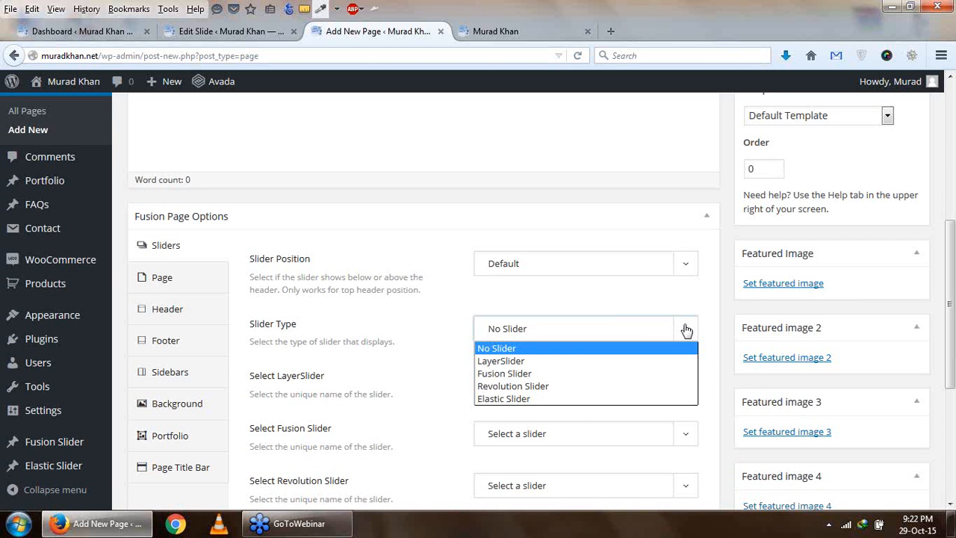
{"action": "left_click", "coordinate": [577, 400]}
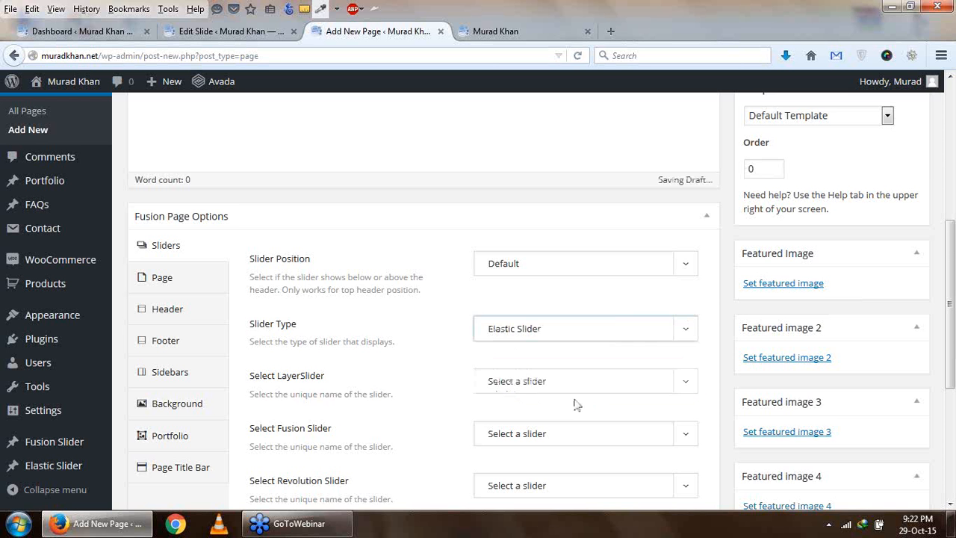
- Choose the "slide" group as the page's elastic slider and publish the page
{"action": "scroll", "coordinate": [575, 405], "scroll_direction": "down", "scroll_amount": 2}
{"action": "scroll", "coordinate": [302, 305], "scroll_direction": "down", "scroll_amount": 2}
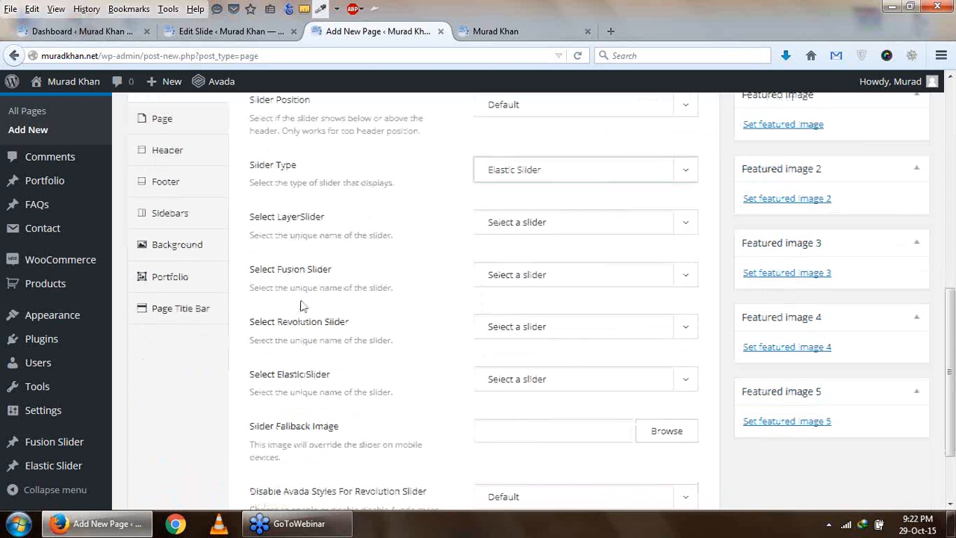
{"action": "left_click", "coordinate": [521, 381]}
{"action": "left_click", "coordinate": [538, 411]}
{"action": "scroll", "coordinate": [680, 385], "scroll_direction": "up", "scroll_amount": 3}
{"action": "scroll", "coordinate": [690, 381], "scroll_direction": "up", "scroll_amount": 10}
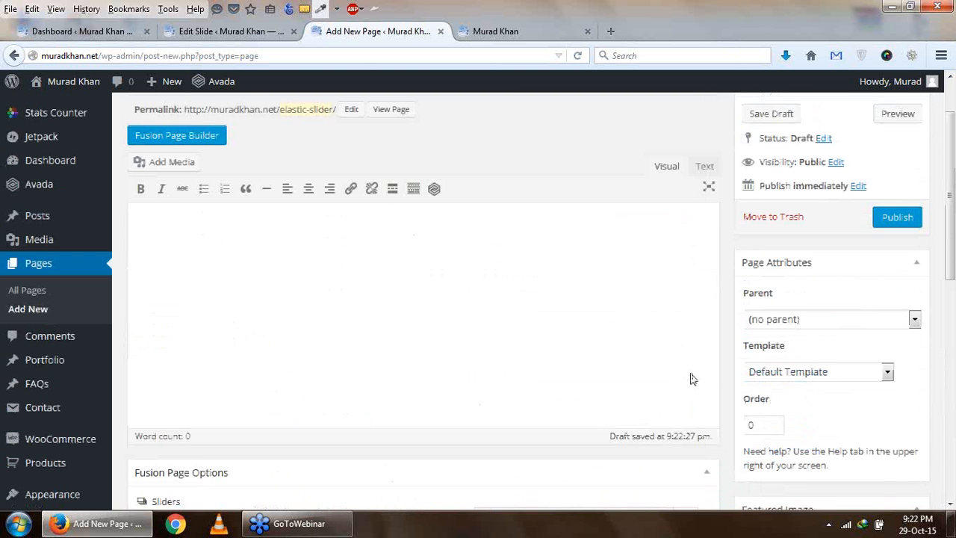
{"action": "left_click", "coordinate": [882, 285]}
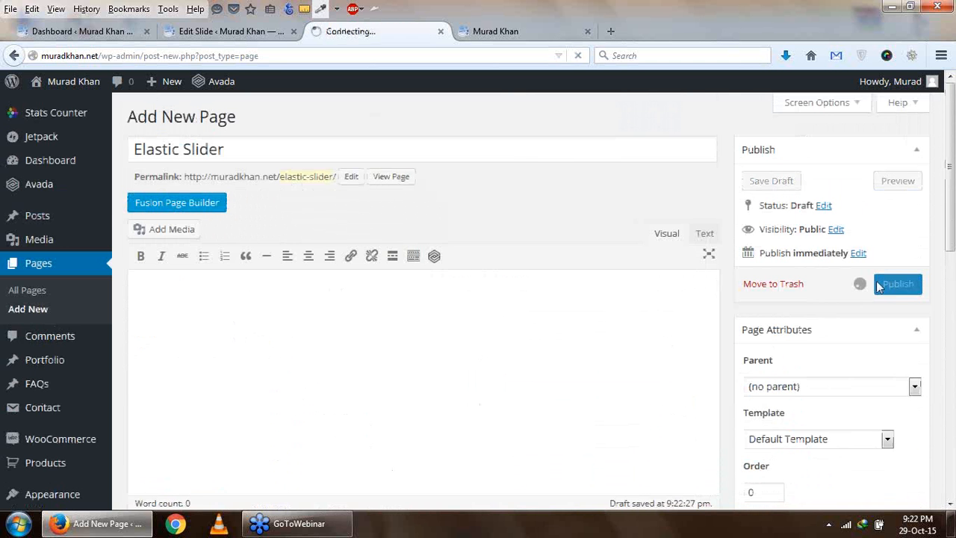
- Reload the live site, open its Elastic Slider page and browse both slides to check the slider
{"action": "left_click", "coordinate": [475, 37]}
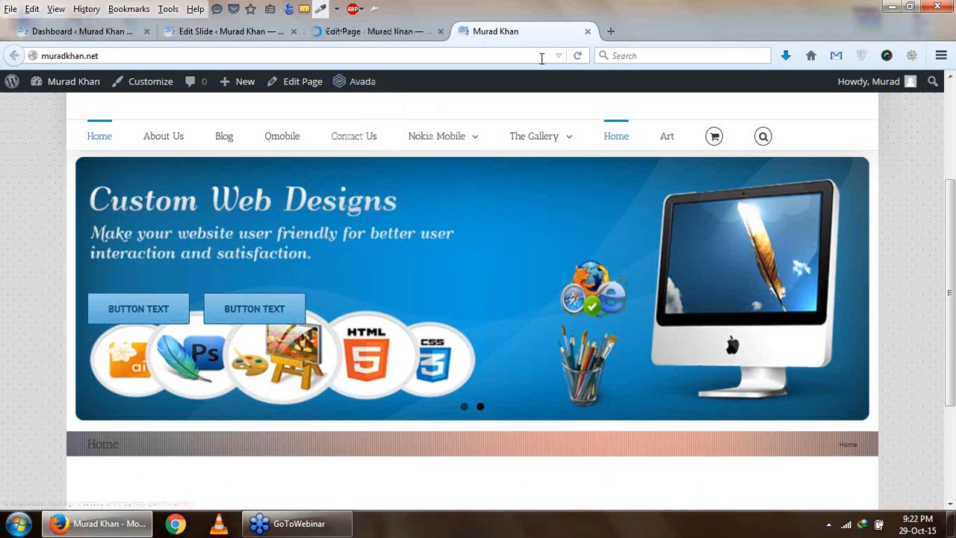
{"action": "left_click", "coordinate": [578, 56]}
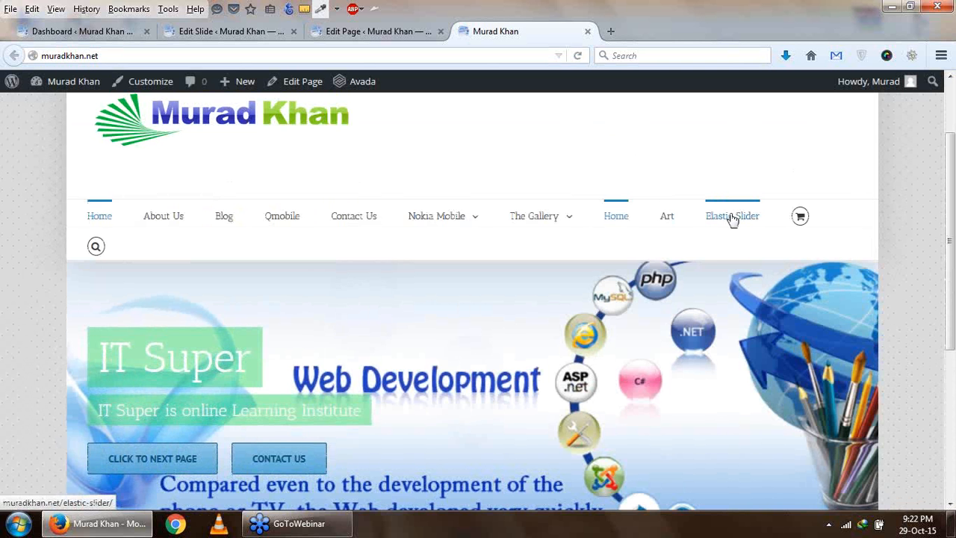
{"action": "left_click", "coordinate": [732, 216]}
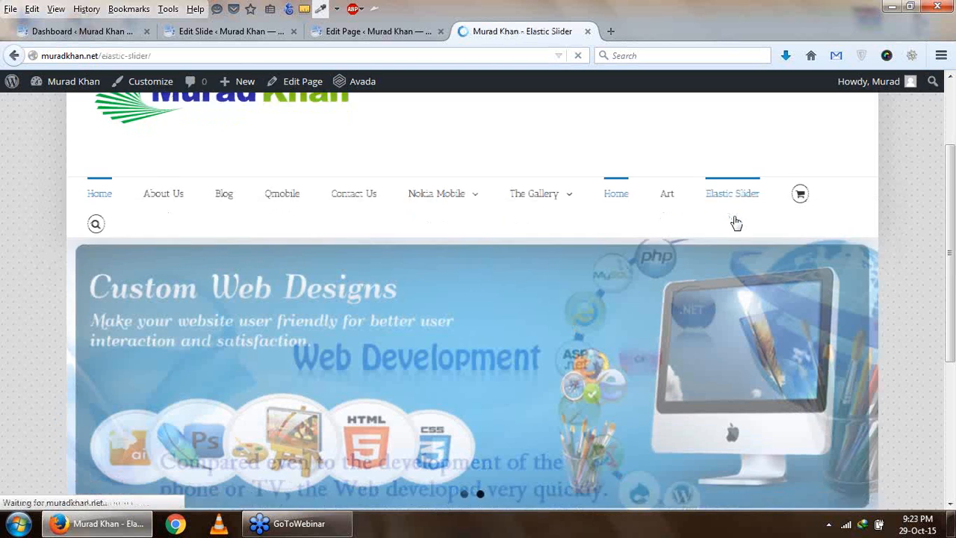
{"action": "scroll", "coordinate": [736, 222], "scroll_direction": "down", "scroll_amount": 2}
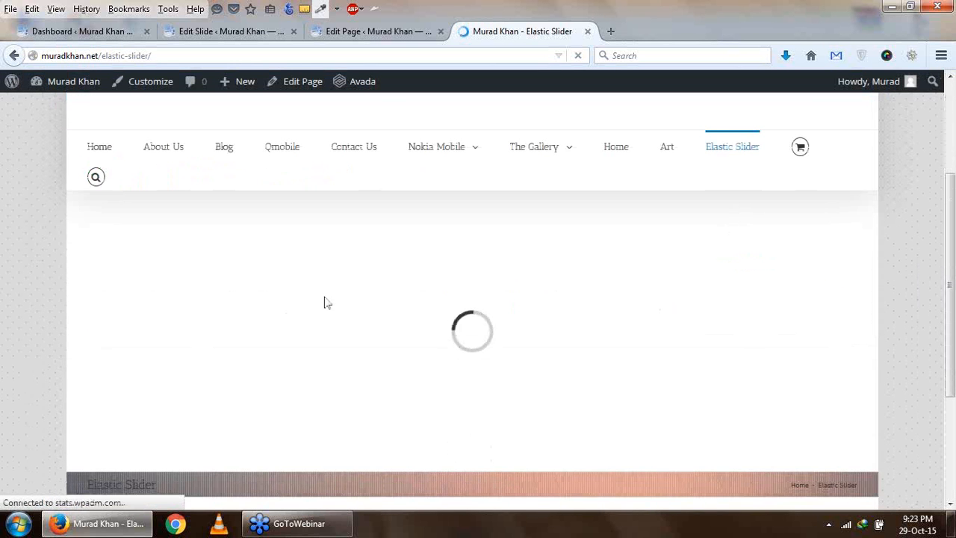
{"action": "scroll", "coordinate": [553, 272], "scroll_direction": "down", "scroll_amount": 2}
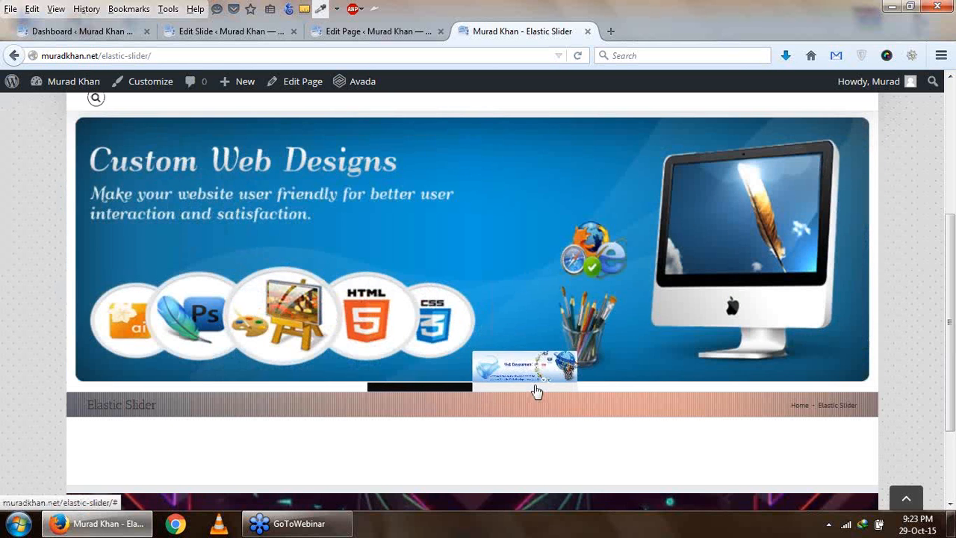
{"action": "left_click", "coordinate": [536, 389]}
{"action": "left_click", "coordinate": [417, 391]}
{"action": "left_click", "coordinate": [497, 391]}
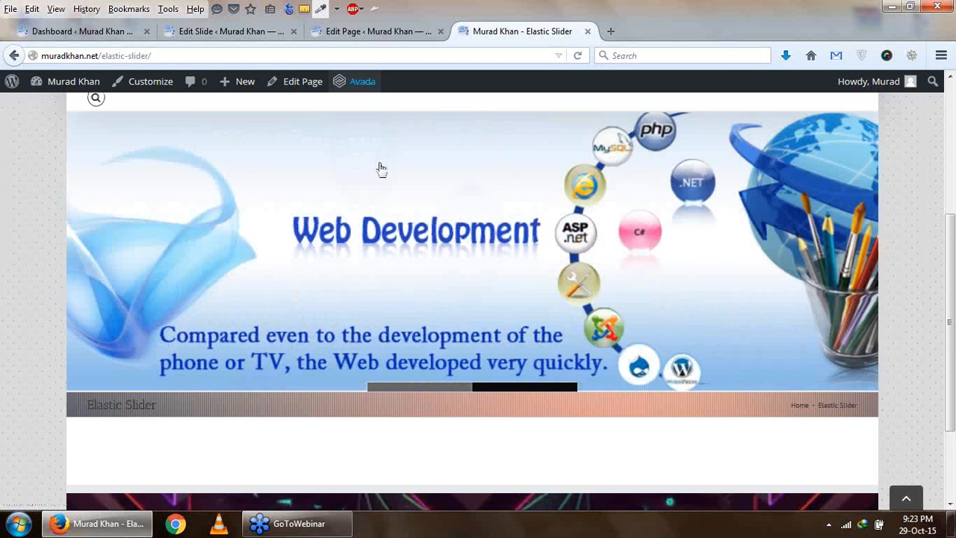
- Return to the page editor and open the Avada theme options in a new browser tab
{"action": "left_click", "coordinate": [377, 30]}
{"action": "scroll", "coordinate": [60, 407], "scroll_direction": "down", "scroll_amount": 6}
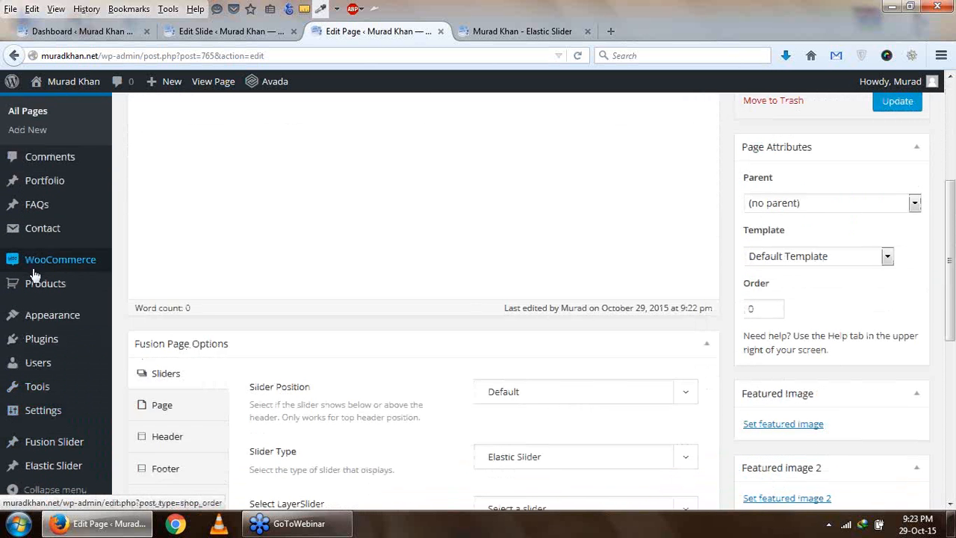
{"action": "scroll", "coordinate": [45, 265], "scroll_direction": "up", "scroll_amount": 4}
{"action": "mouse_move", "coordinate": [60, 177]}
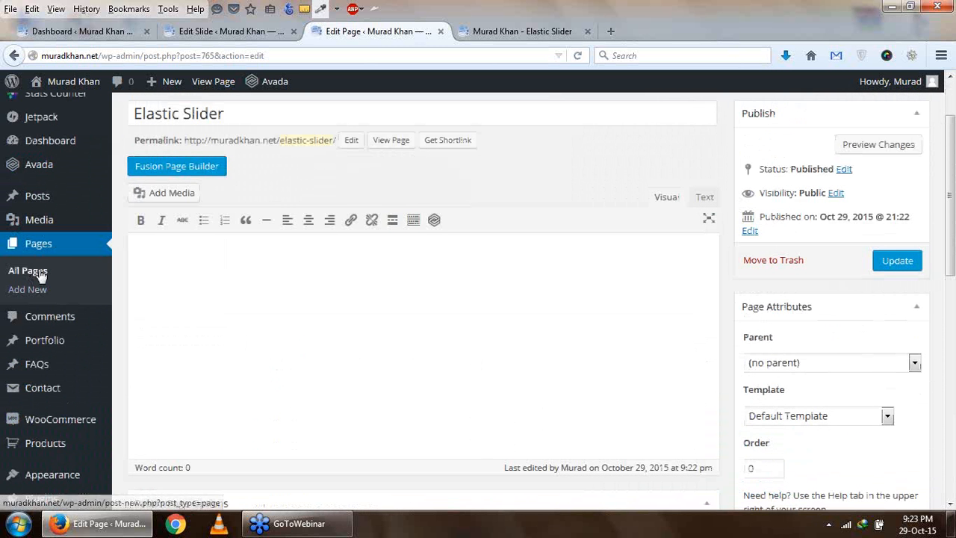
{"action": "scroll", "coordinate": [43, 273], "scroll_direction": "up", "scroll_amount": 2}
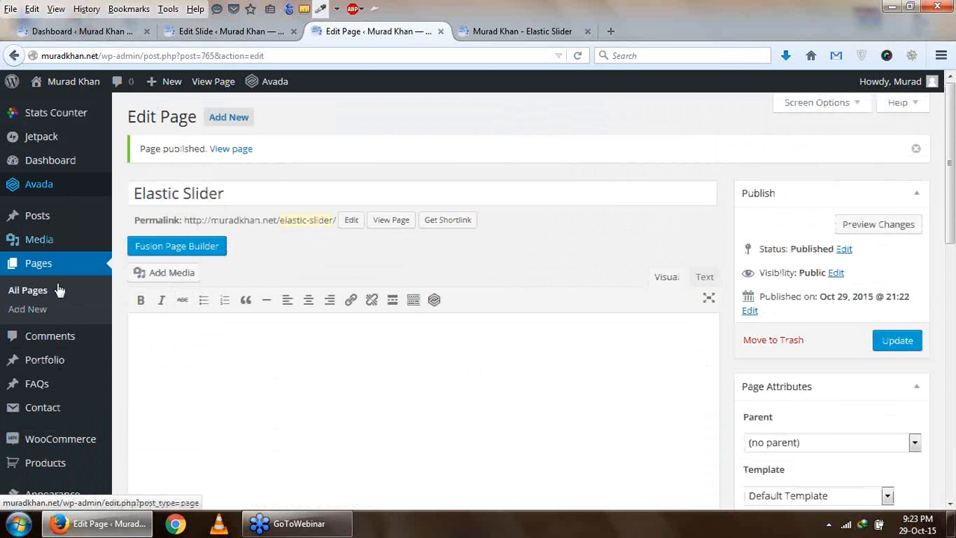
{"action": "scroll", "coordinate": [77, 334], "scroll_direction": "down", "scroll_amount": 3}
{"action": "mouse_move", "coordinate": [77, 334]}
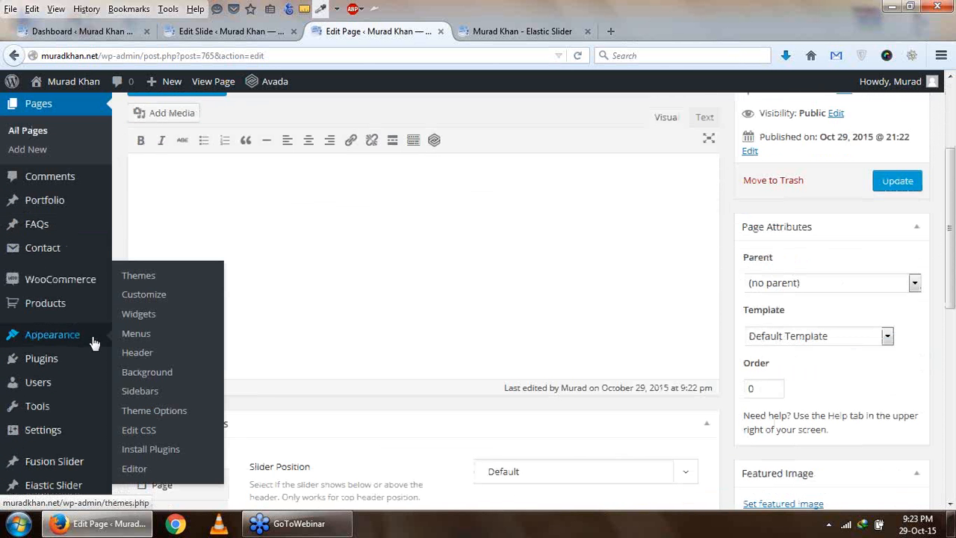
{"action": "right_click", "coordinate": [149, 415]}
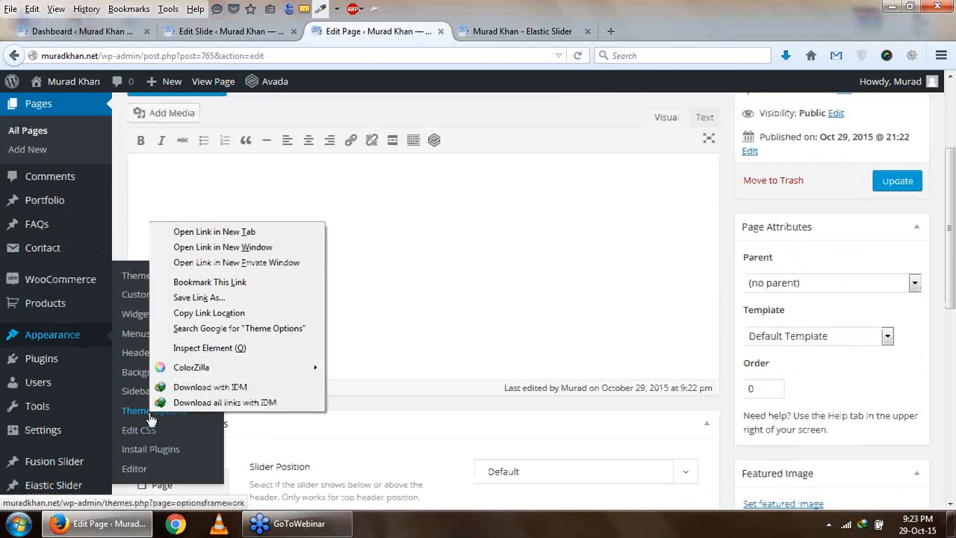
{"action": "left_click", "coordinate": [238, 233]}
{"action": "scroll", "coordinate": [363, 265], "scroll_direction": "up", "scroll_amount": 3}
{"action": "left_click", "coordinate": [504, 35]}
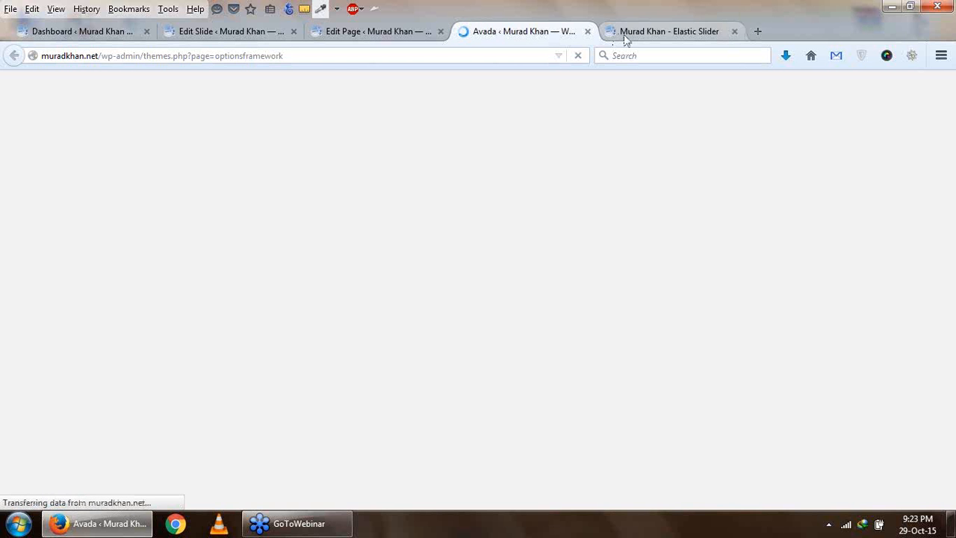
- Open the Elastic Slider settings within the Avada theme options
{"action": "left_click", "coordinate": [626, 36]}
{"action": "left_click", "coordinate": [502, 38]}
{"action": "scroll", "coordinate": [391, 254], "scroll_direction": "down", "scroll_amount": 3}
{"action": "scroll", "coordinate": [110, 389], "scroll_direction": "down", "scroll_amount": 3}
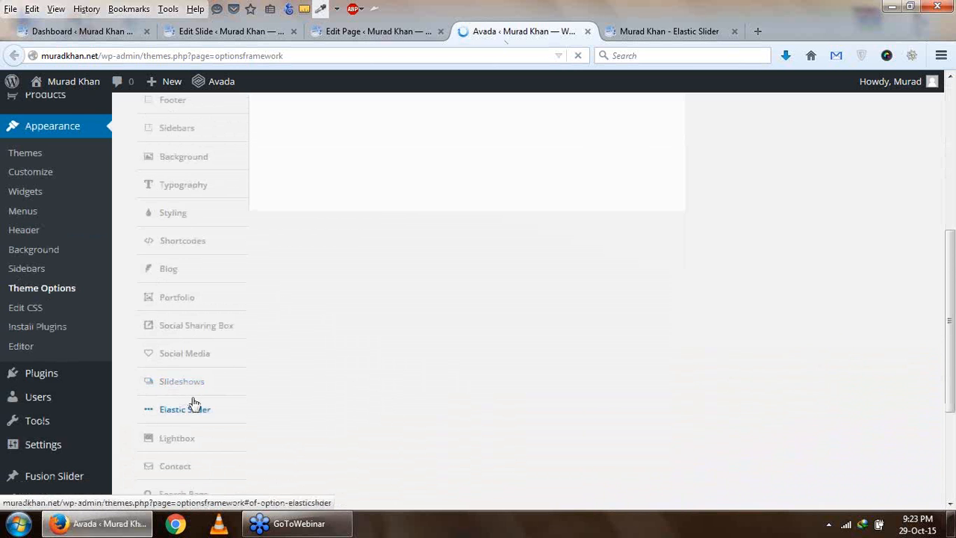
{"action": "scroll", "coordinate": [201, 401], "scroll_direction": "down", "scroll_amount": 2}
{"action": "scroll", "coordinate": [228, 385], "scroll_direction": "down", "scroll_amount": 3}
{"action": "scroll", "coordinate": [227, 385], "scroll_direction": "up", "scroll_amount": 2}
{"action": "left_click", "coordinate": [193, 304]}
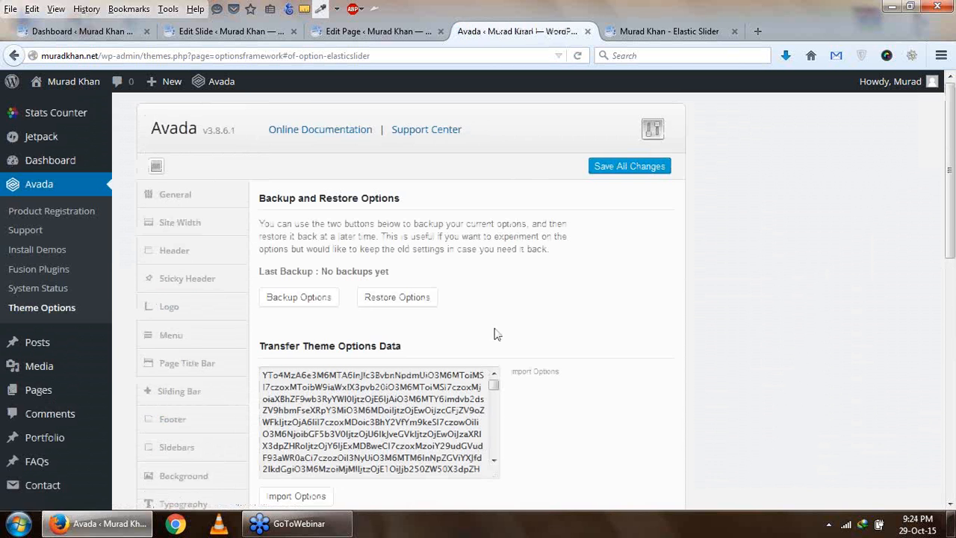
{"action": "scroll", "coordinate": [272, 374], "scroll_direction": "down", "scroll_amount": 3}
{"action": "left_click", "coordinate": [198, 409]}
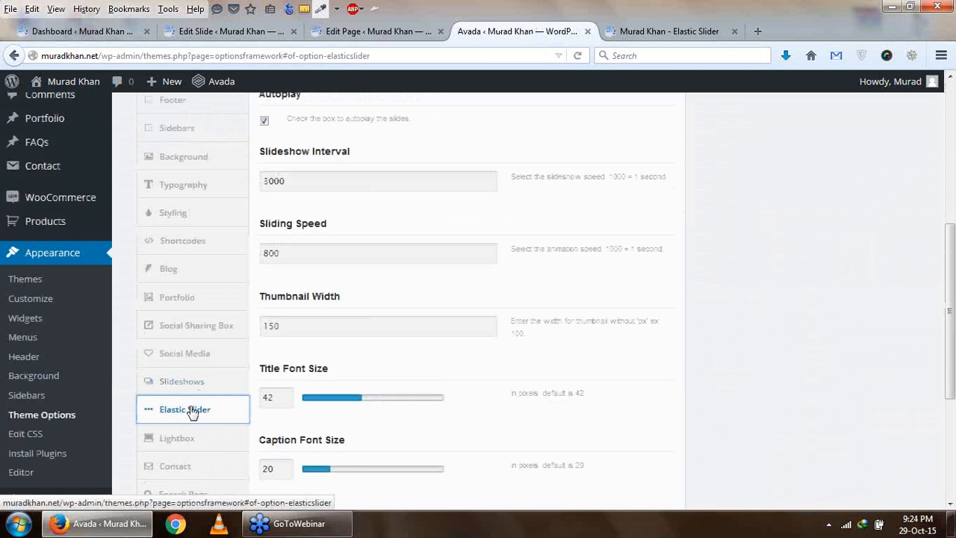
- Compare the Slider Width setting in the Elastic Slider options with the slider shown on the live page
{"action": "scroll", "coordinate": [410, 327], "scroll_direction": "up", "scroll_amount": 2}
{"action": "scroll", "coordinate": [410, 327], "scroll_direction": "up", "scroll_amount": 3}
{"action": "left_click", "coordinate": [336, 230]}
{"action": "left_click", "coordinate": [650, 28]}
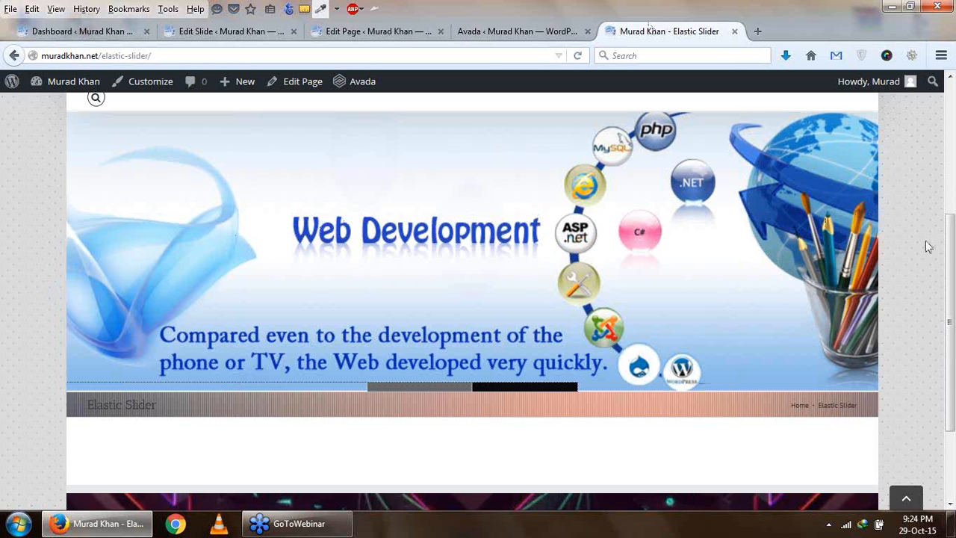
{"action": "left_click", "coordinate": [507, 33]}
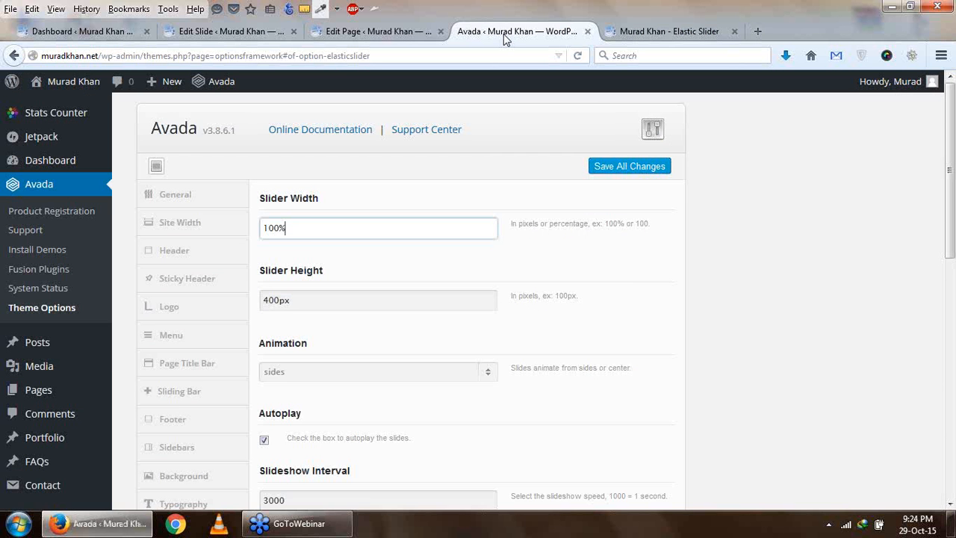
{"action": "left_click", "coordinate": [609, 34]}
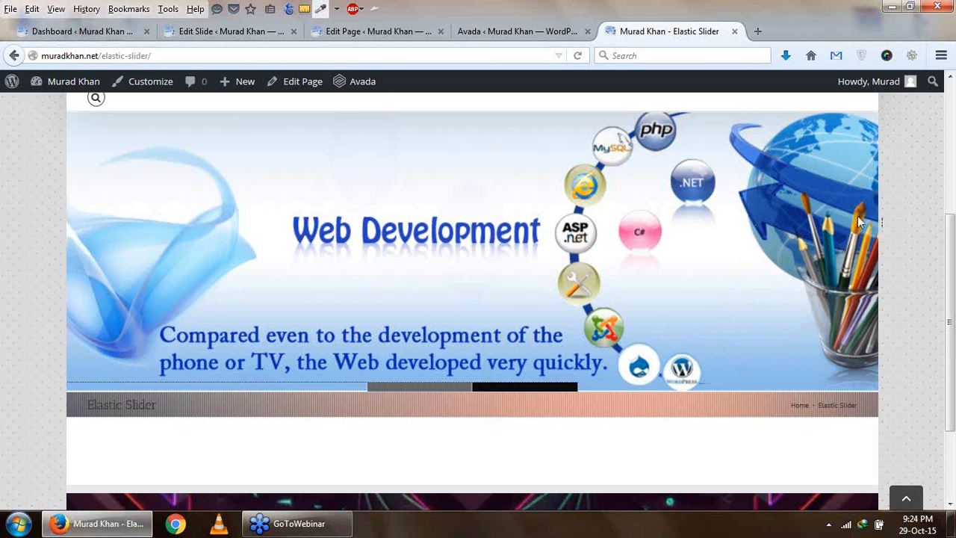
{"action": "left_click", "coordinate": [510, 32]}
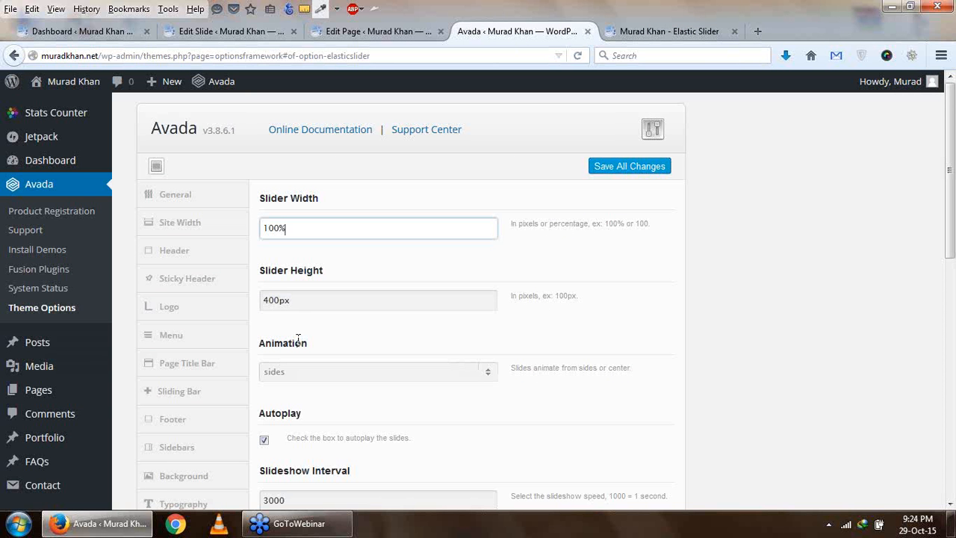
- Check the Slider Height setting by measuring the height of the live page's slider with the browser ruler
{"action": "left_click", "coordinate": [278, 300]}
{"action": "left_click", "coordinate": [647, 33]}
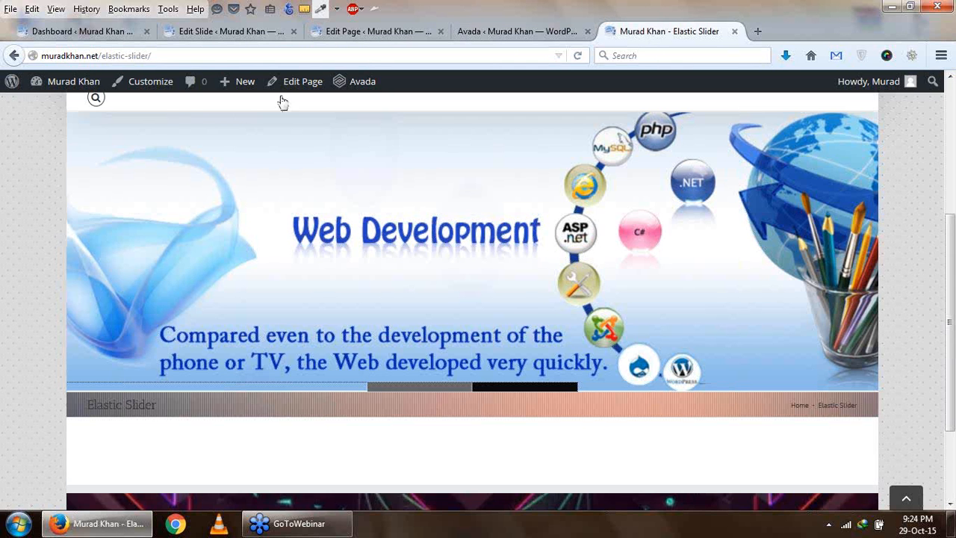
{"action": "left_click", "coordinate": [305, 10]}
{"action": "left_click_drag", "start_coordinate": [287, 113], "coordinate": [280, 391]}
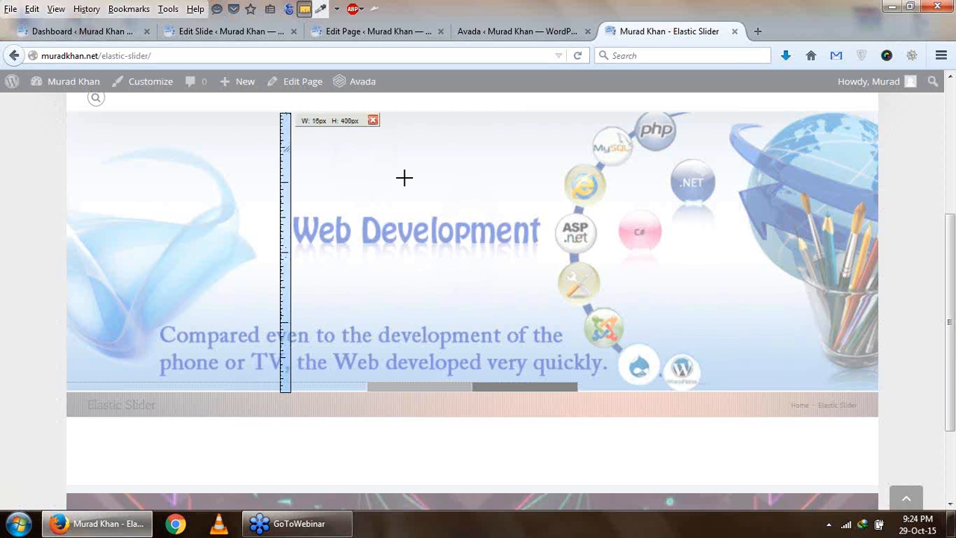
{"action": "left_click", "coordinate": [373, 120]}
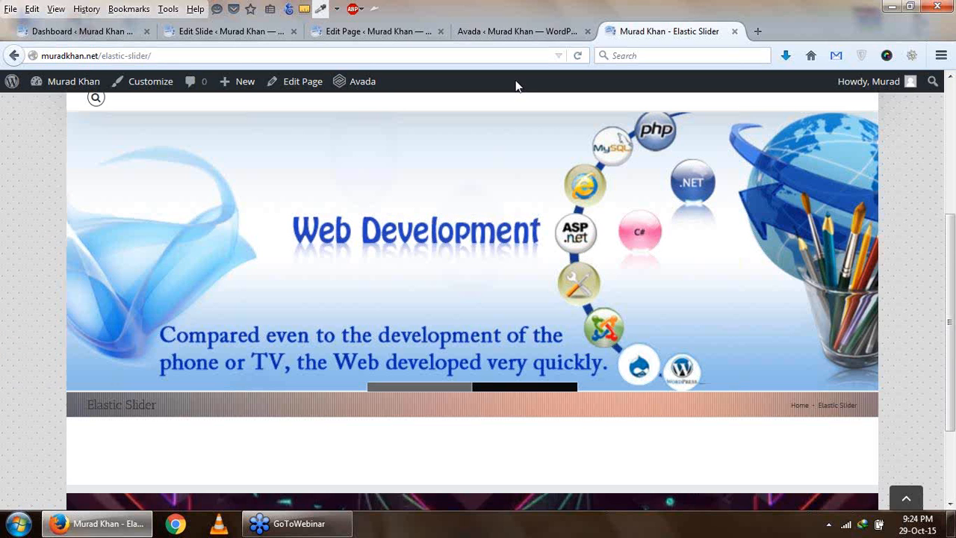
- Review the remaining Elastic Slider settings from animation, autoplay and timing to thumbnail width, font sizes and colors, keeping the animation on sides
{"action": "left_click", "coordinate": [505, 33]}
{"action": "scroll", "coordinate": [299, 293], "scroll_direction": "down", "scroll_amount": 2}
{"action": "left_click", "coordinate": [485, 298]}
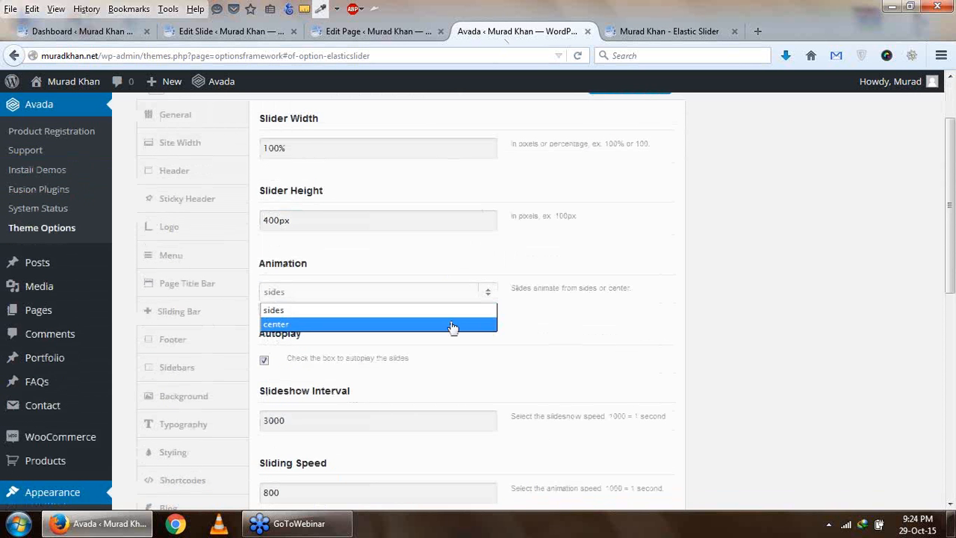
{"action": "left_click", "coordinate": [468, 315]}
{"action": "scroll", "coordinate": [613, 298], "scroll_direction": "down", "scroll_amount": 2}
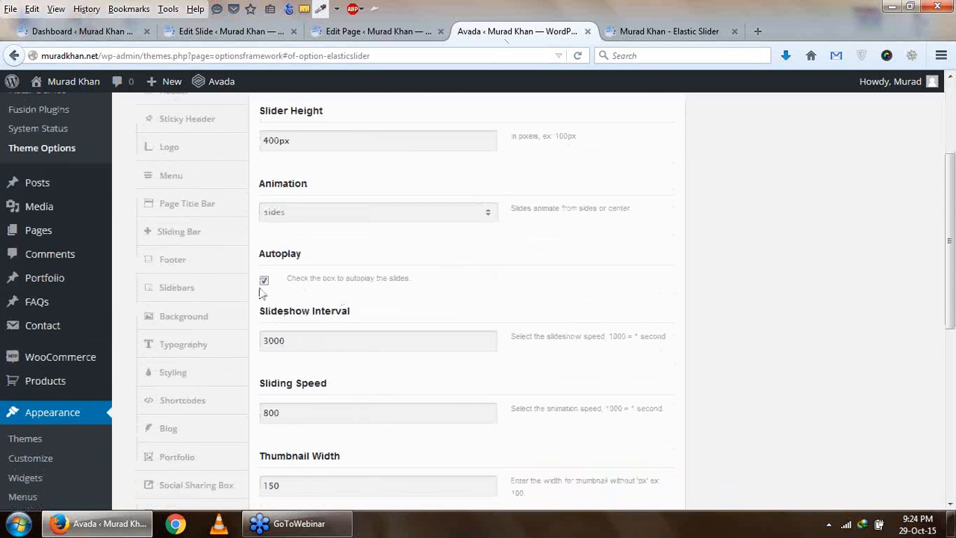
{"action": "scroll", "coordinate": [283, 371], "scroll_direction": "down", "scroll_amount": 2}
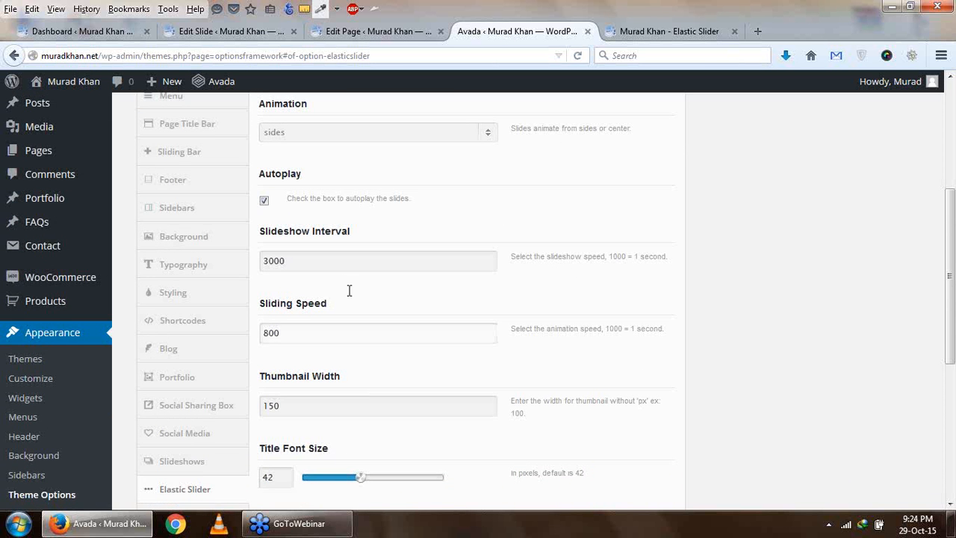
{"action": "scroll", "coordinate": [407, 299], "scroll_direction": "down", "scroll_amount": 2}
{"action": "scroll", "coordinate": [407, 298], "scroll_direction": "down", "scroll_amount": 2}
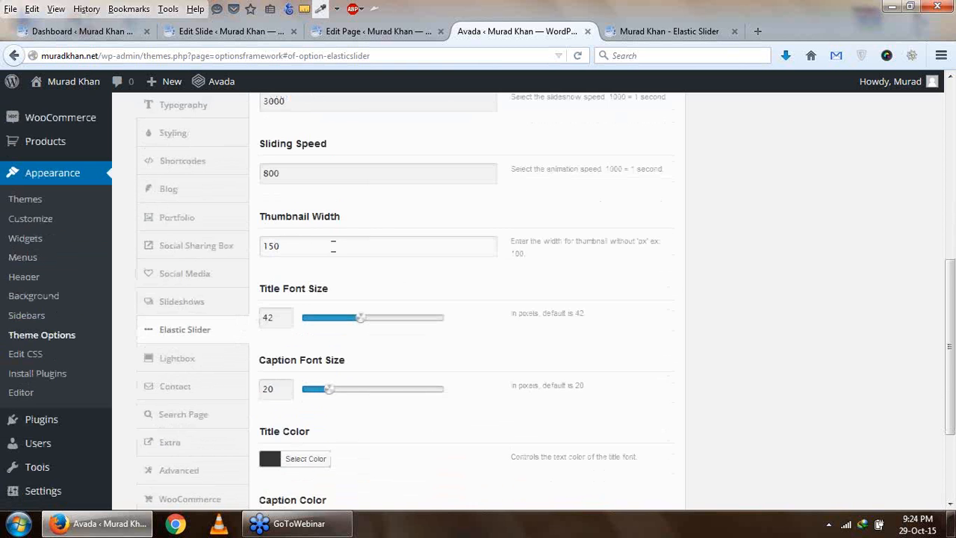
{"action": "scroll", "coordinate": [423, 300], "scroll_direction": "down", "scroll_amount": 2}
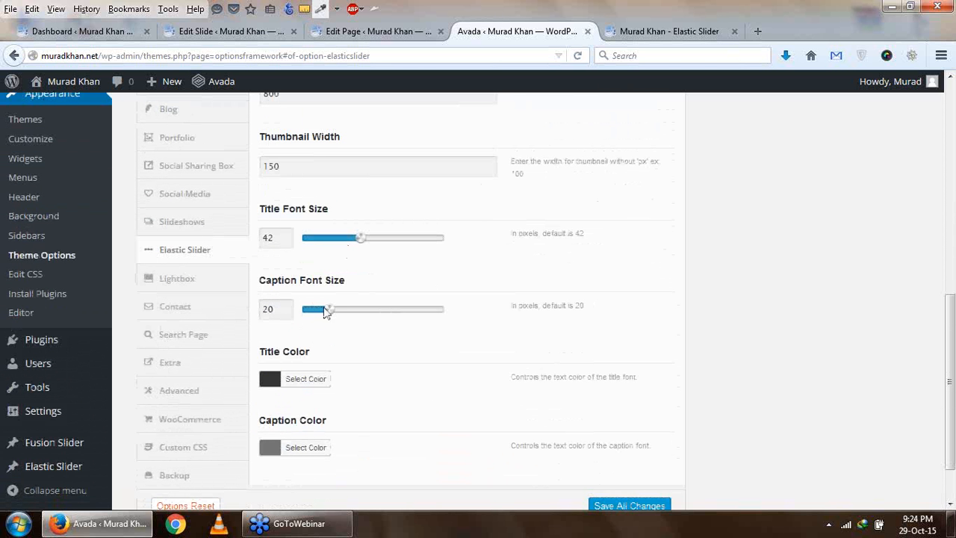
{"action": "scroll", "coordinate": [377, 312], "scroll_direction": "down", "scroll_amount": 1}
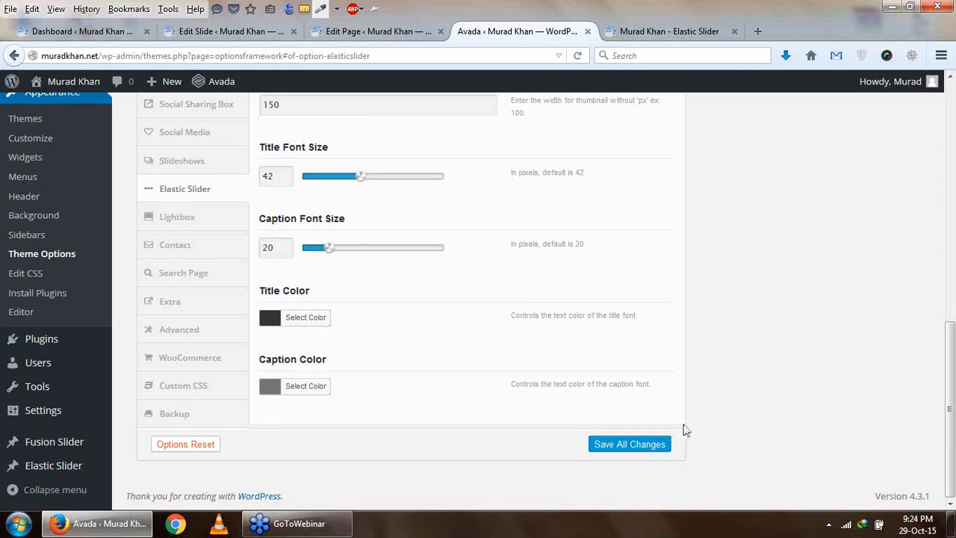
{"action": "scroll", "coordinate": [683, 426], "scroll_direction": "up", "scroll_amount": 7}
- Reload the live Elastic Slider page and look over its slider, thumbnails and header
{"action": "left_click", "coordinate": [640, 34]}
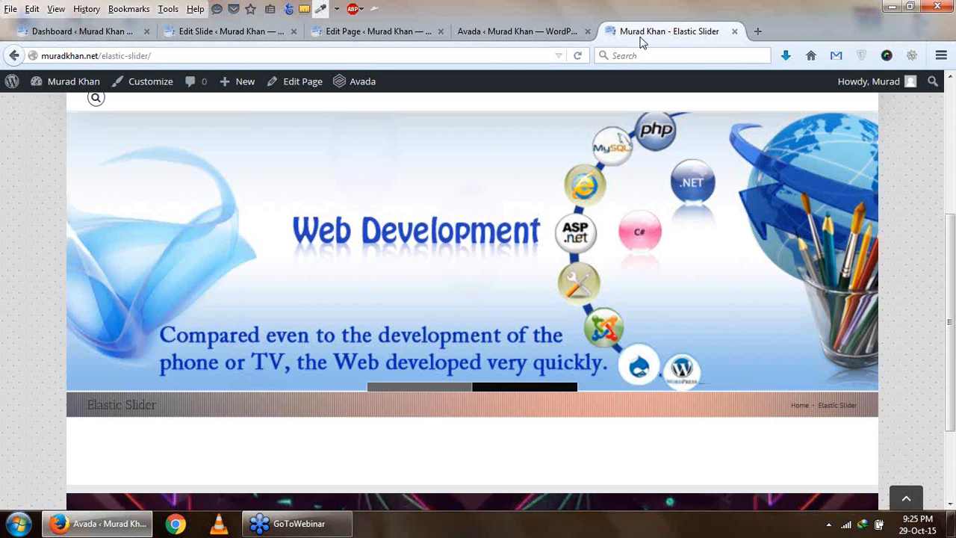
{"action": "key", "text": "F5"}
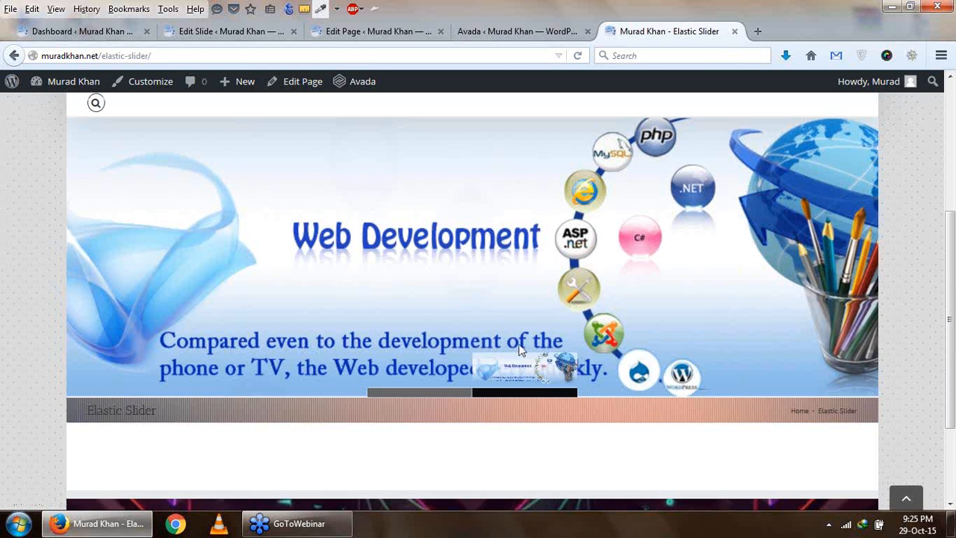
{"action": "scroll", "coordinate": [518, 352], "scroll_direction": "up", "scroll_amount": 2}
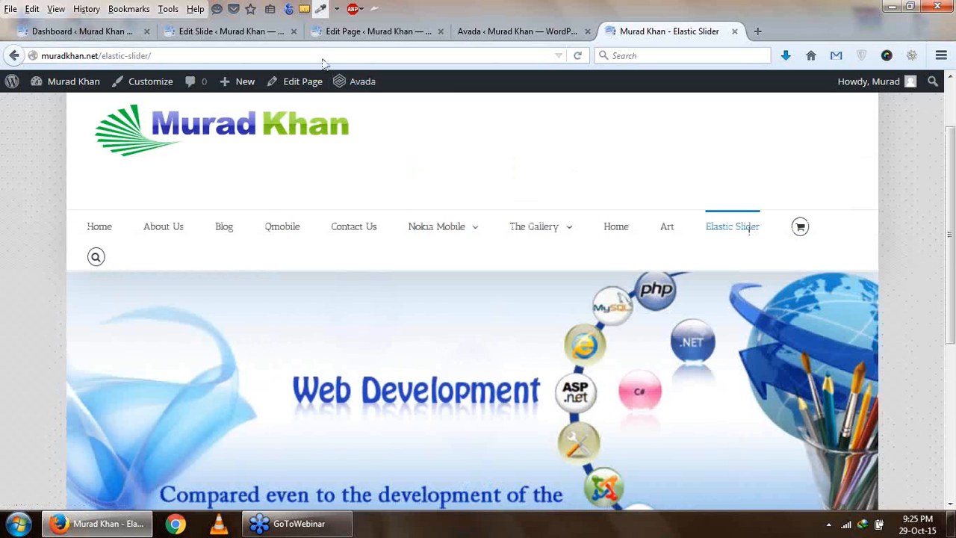
- Return to the Avada admin area and open its Fusion Plugins page
{"action": "left_click", "coordinate": [481, 28]}
{"action": "scroll", "coordinate": [10, 416], "scroll_direction": "down", "scroll_amount": 3}
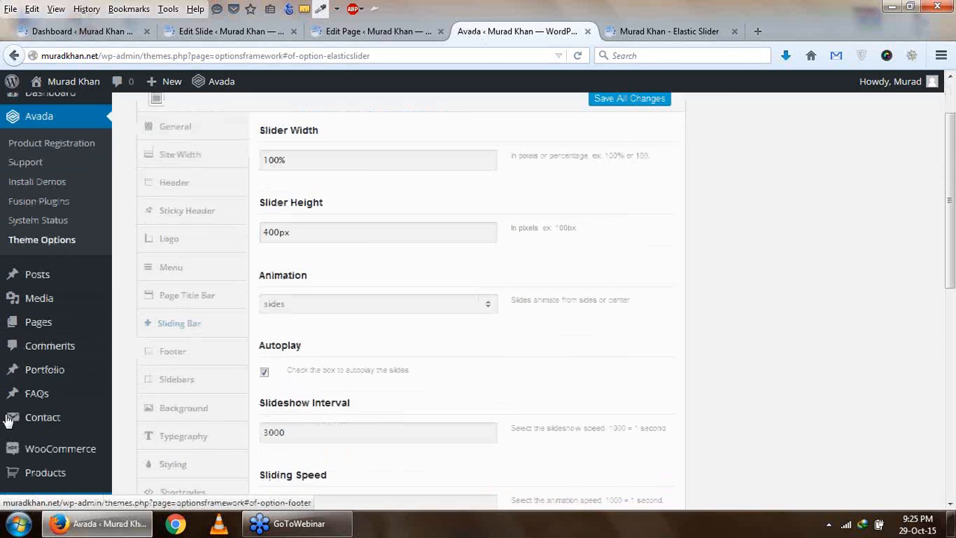
{"action": "scroll", "coordinate": [17, 432], "scroll_direction": "up", "scroll_amount": 3}
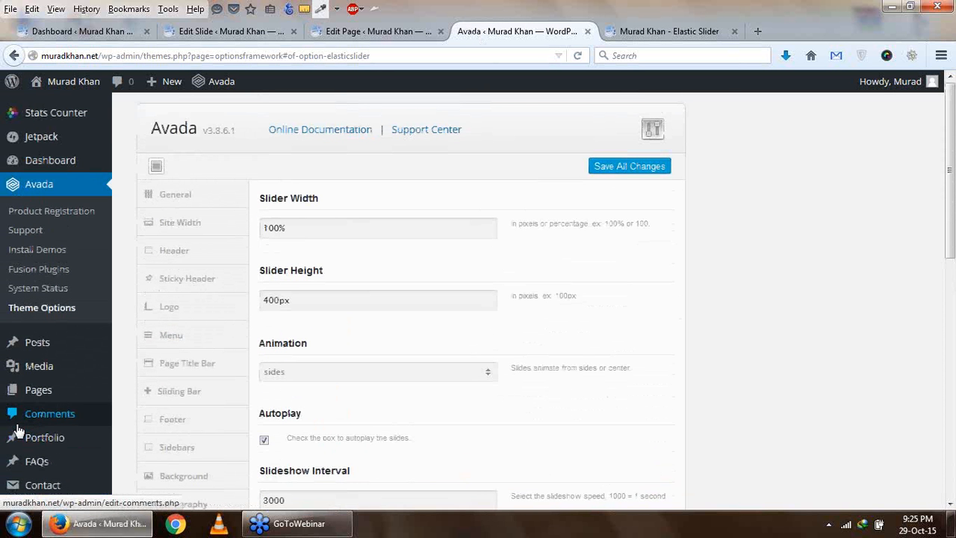
{"action": "left_click", "coordinate": [49, 258]}
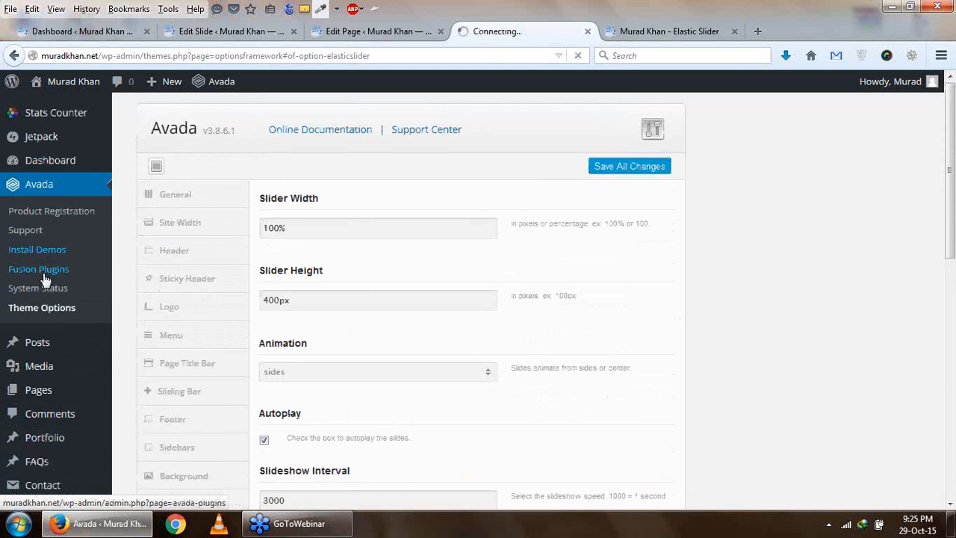
{"action": "scroll", "coordinate": [50, 323], "scroll_direction": "down", "scroll_amount": 7}
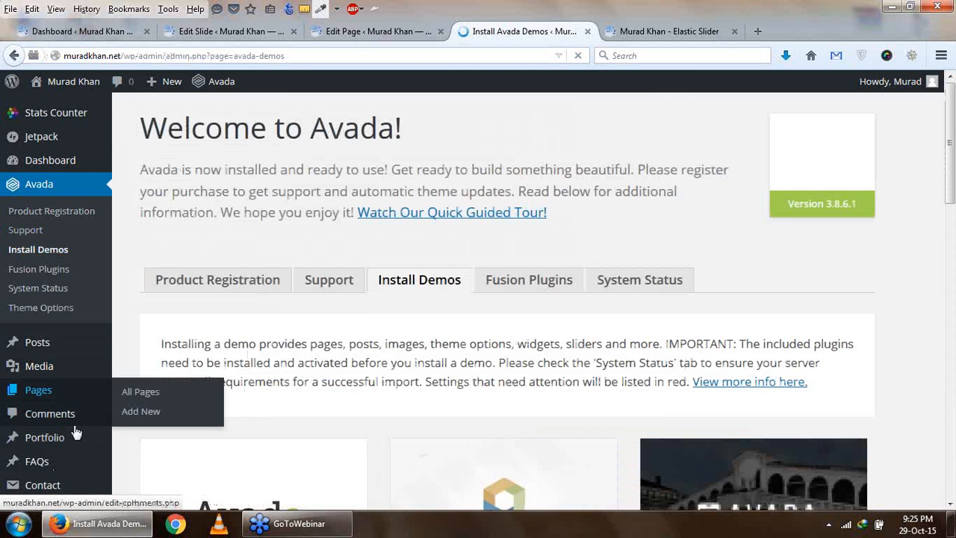
{"action": "mouse_move", "coordinate": [64, 345]}
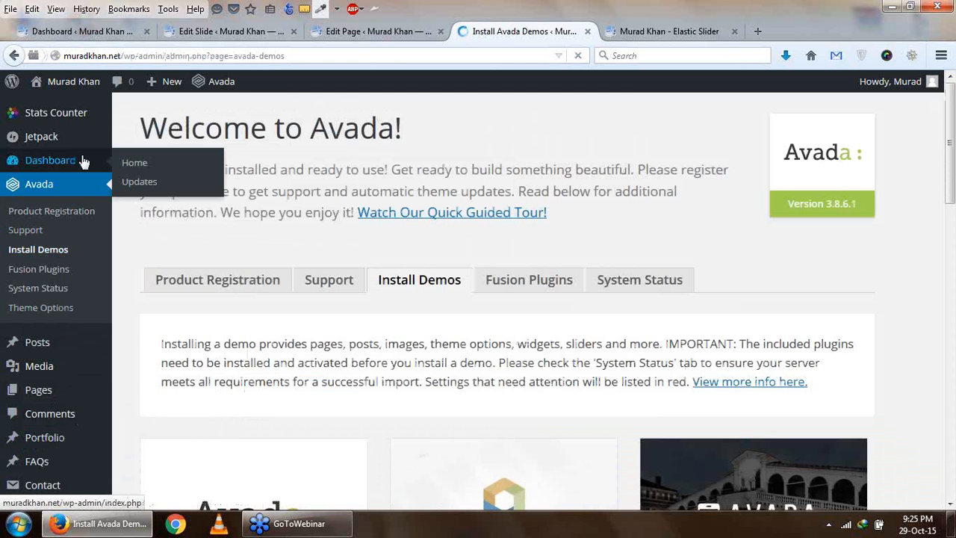
{"action": "left_click", "coordinate": [57, 271]}
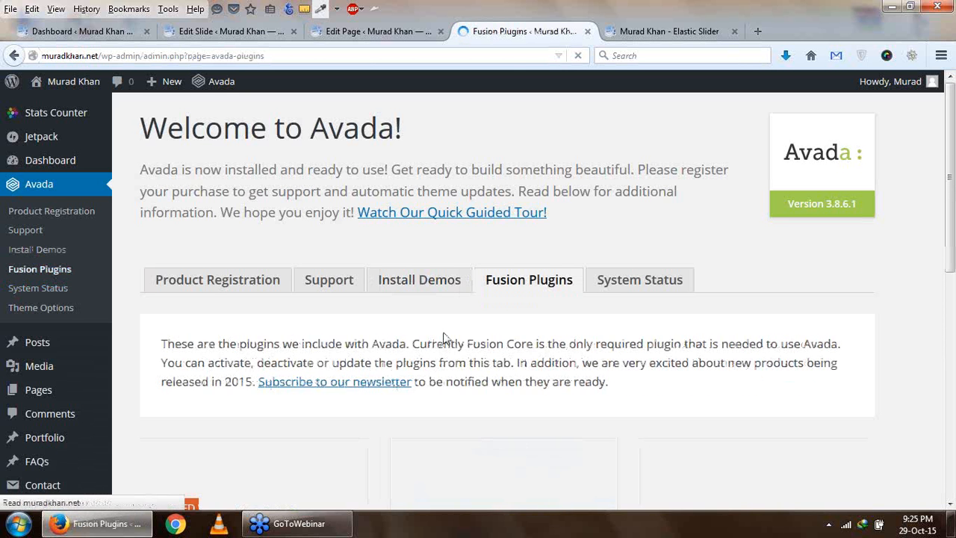
- Install the bundled Revolution Slider plugin, return to the plugin list and activate it
{"action": "scroll", "coordinate": [443, 337], "scroll_direction": "down", "scroll_amount": 5}
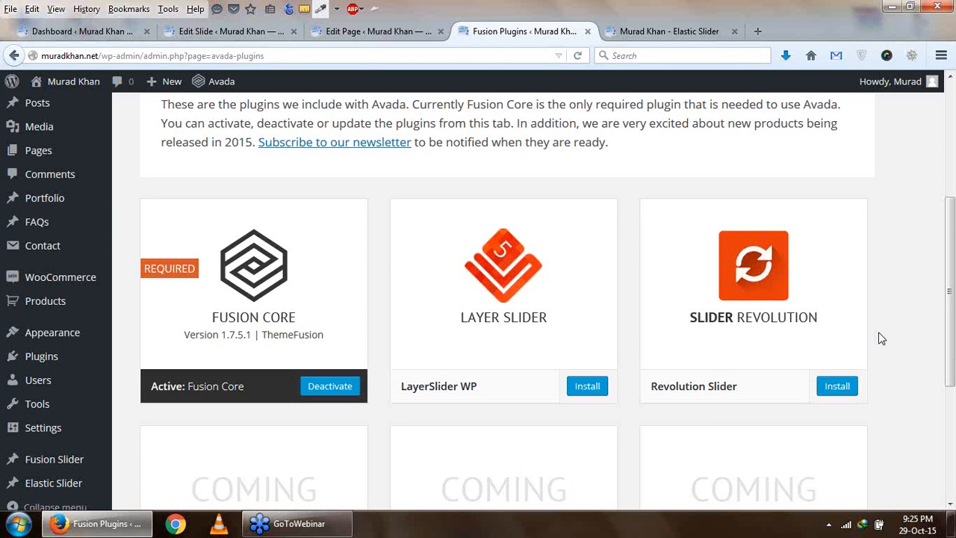
{"action": "scroll", "coordinate": [878, 342], "scroll_direction": "down", "scroll_amount": 2}
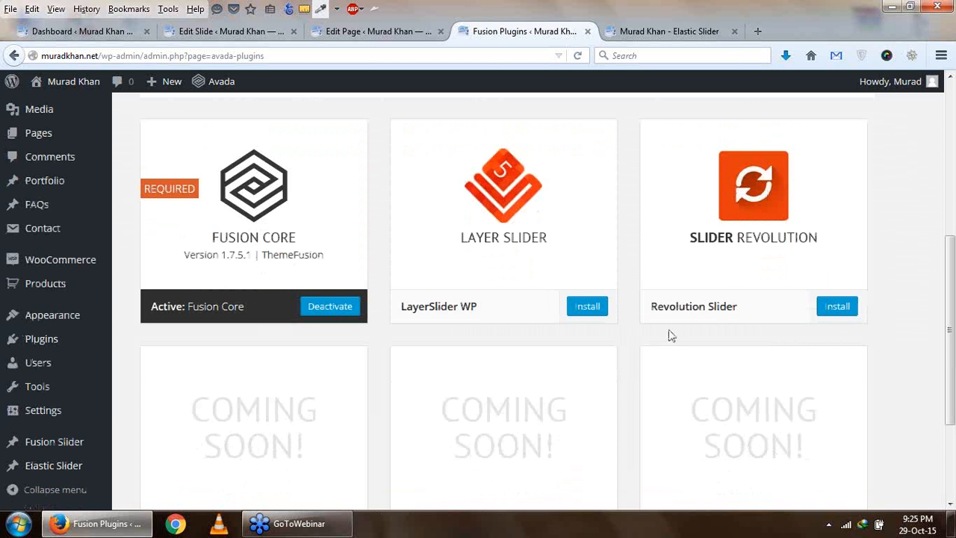
{"action": "left_click", "coordinate": [837, 307]}
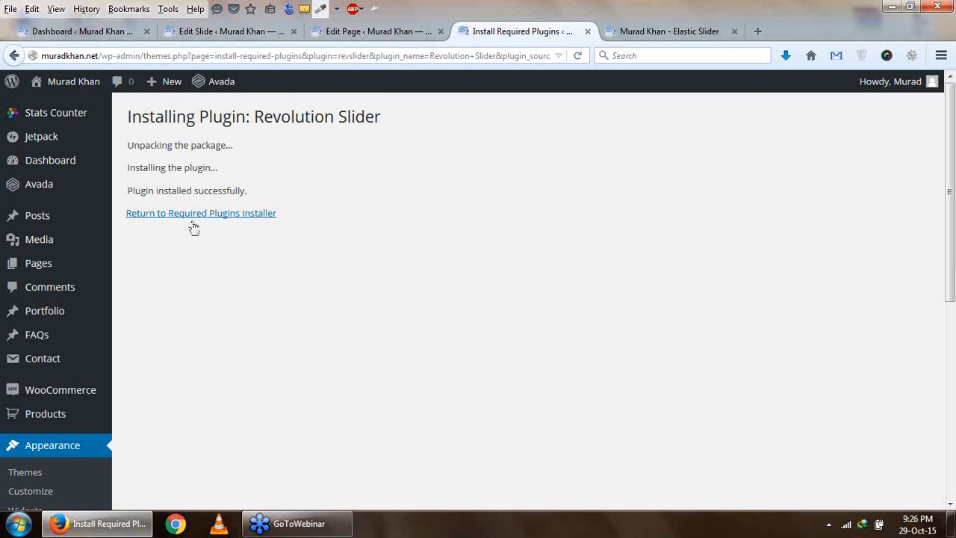
{"action": "left_click", "coordinate": [194, 216]}
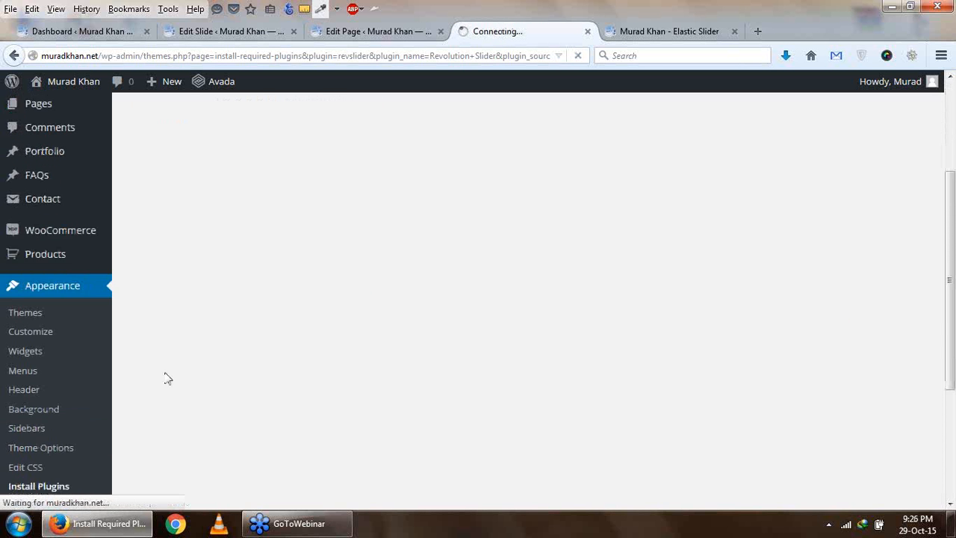
{"action": "scroll", "coordinate": [165, 378], "scroll_direction": "down", "scroll_amount": 6}
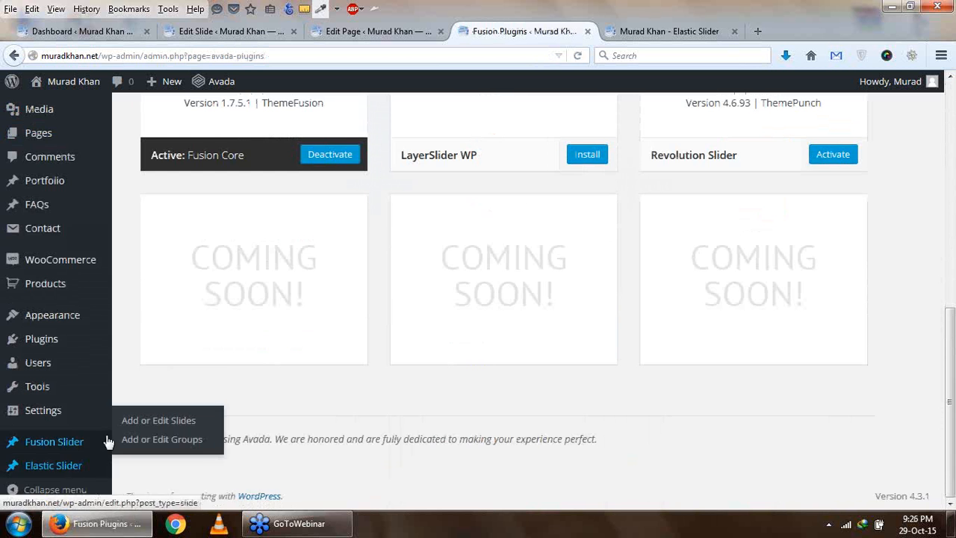
{"action": "scroll", "coordinate": [168, 399], "scroll_direction": "up", "scroll_amount": 4}
{"action": "left_click", "coordinate": [827, 402]}
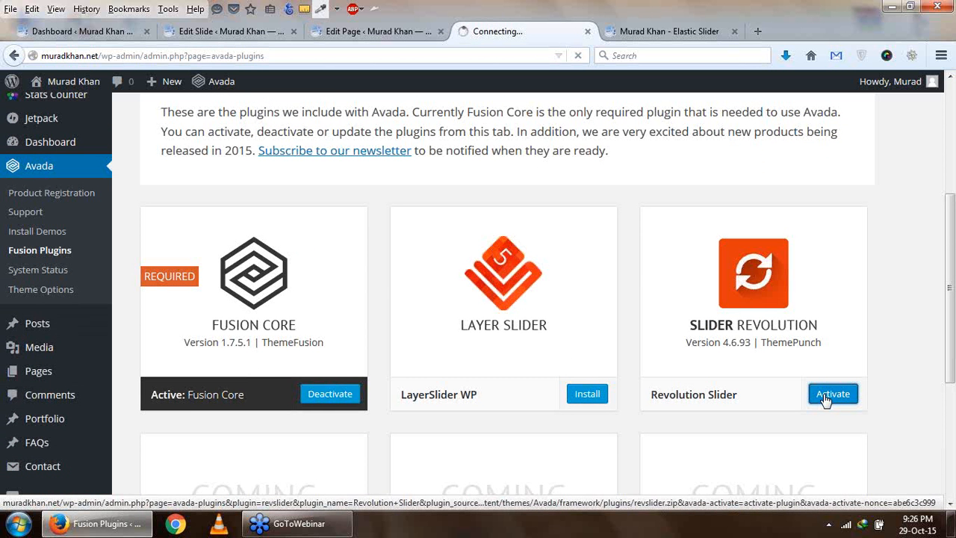
- Add a new page titled "Rev Slider" and publish it
{"action": "left_click", "coordinate": [373, 31]}
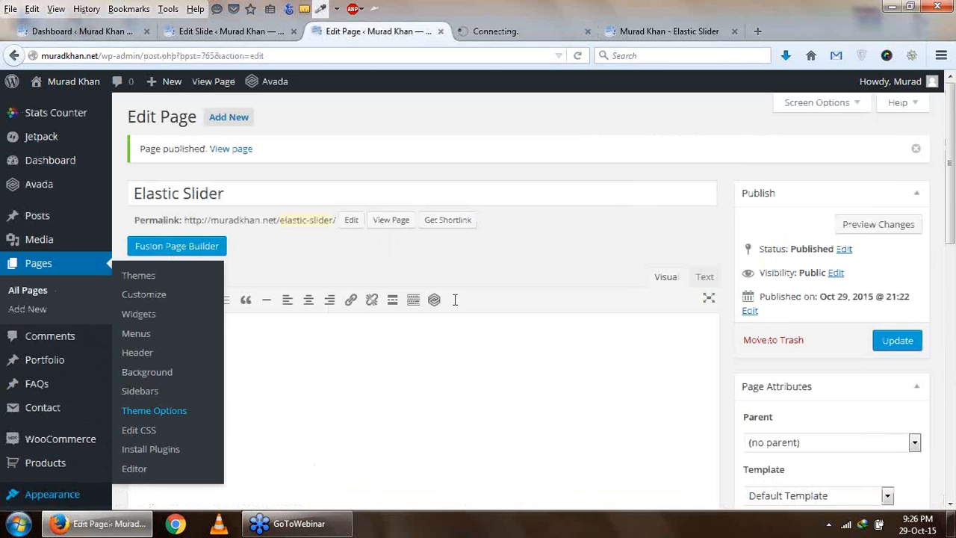
{"action": "left_click", "coordinate": [242, 118]}
{"action": "scroll", "coordinate": [71, 438], "scroll_direction": "down", "scroll_amount": 3}
{"action": "scroll", "coordinate": [448, 187], "scroll_direction": "up", "scroll_amount": 4}
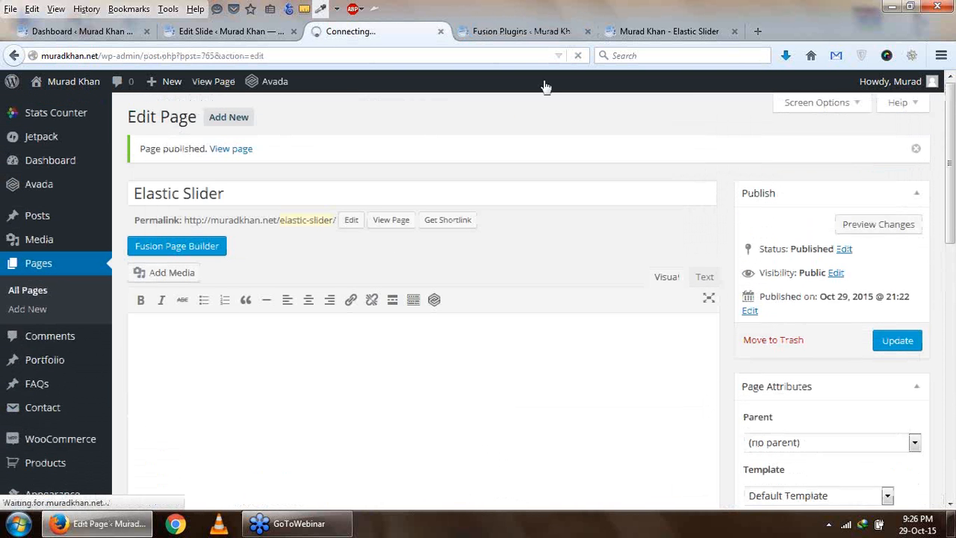
{"action": "scroll", "coordinate": [177, 406], "scroll_direction": "down", "scroll_amount": 1}
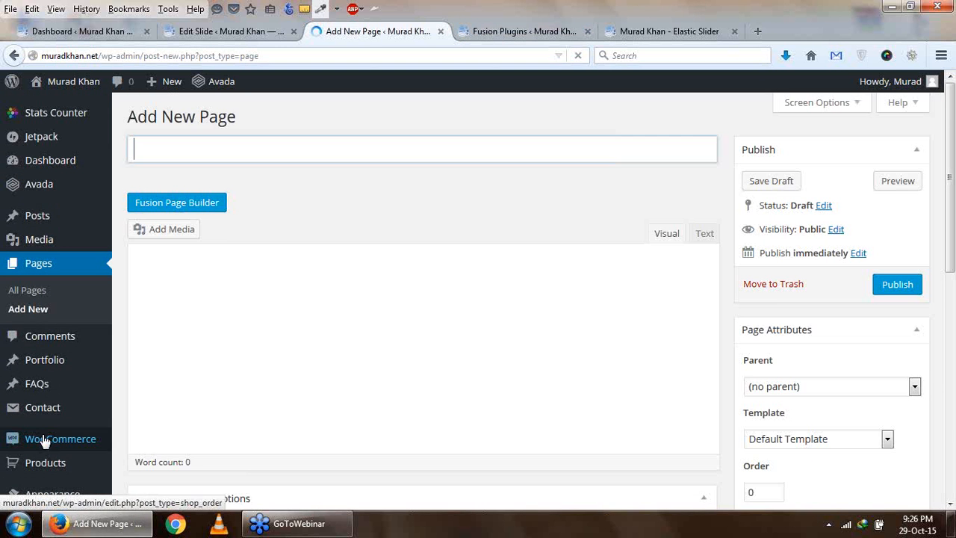
{"action": "type", "text": "Rev Slider"}
{"action": "left_click", "coordinate": [355, 319]}
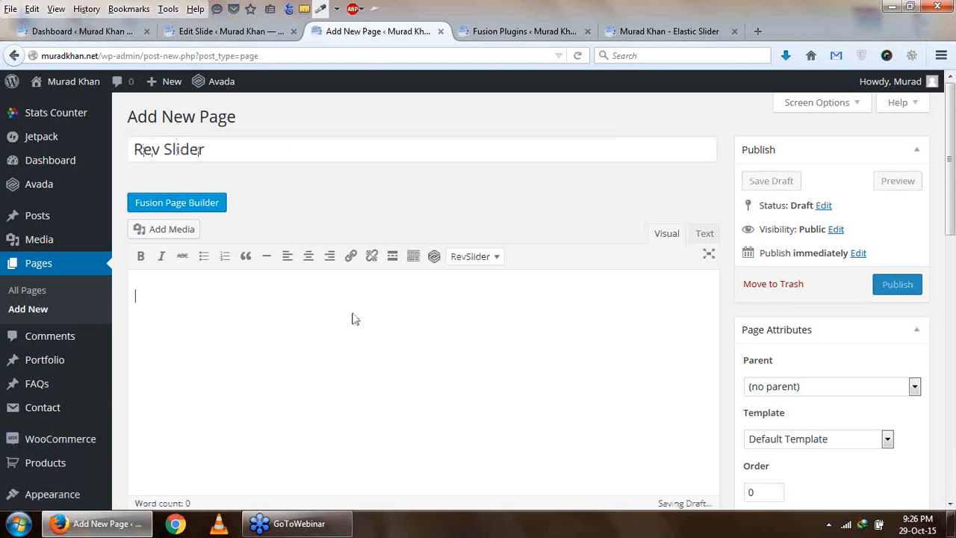
{"action": "scroll", "coordinate": [355, 319], "scroll_direction": "down", "scroll_amount": 2}
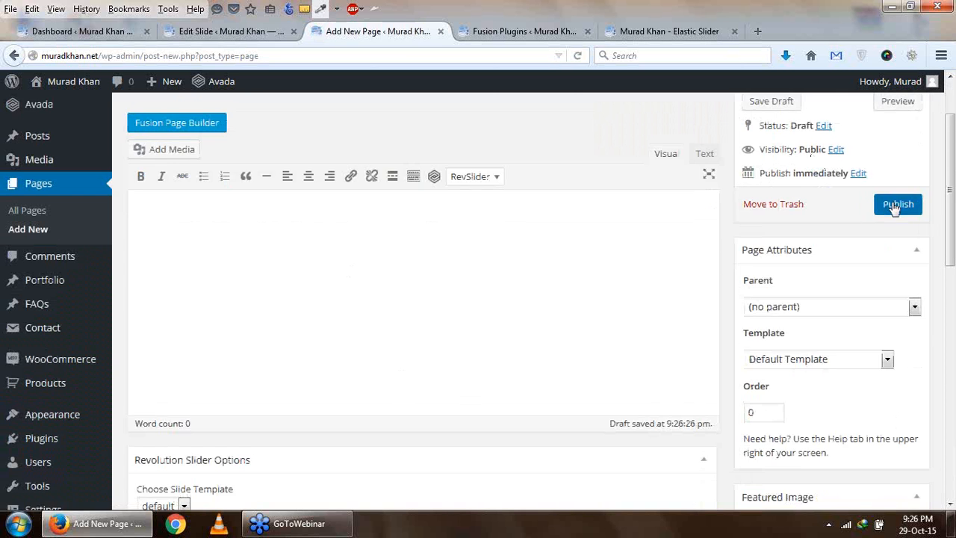
{"action": "left_click", "coordinate": [896, 206]}
- Close the browser tab with the Slide 2 editor and return to the Fusion Plugins tab
{"action": "left_click", "coordinate": [217, 31]}
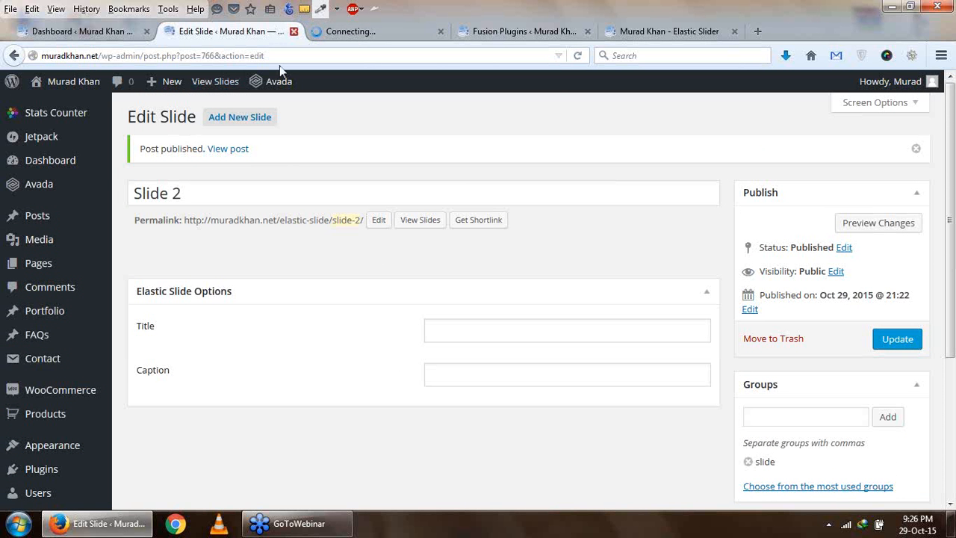
{"action": "left_click", "coordinate": [294, 31]}
{"action": "left_click", "coordinate": [464, 32]}
{"action": "left_click", "coordinate": [413, 32]}
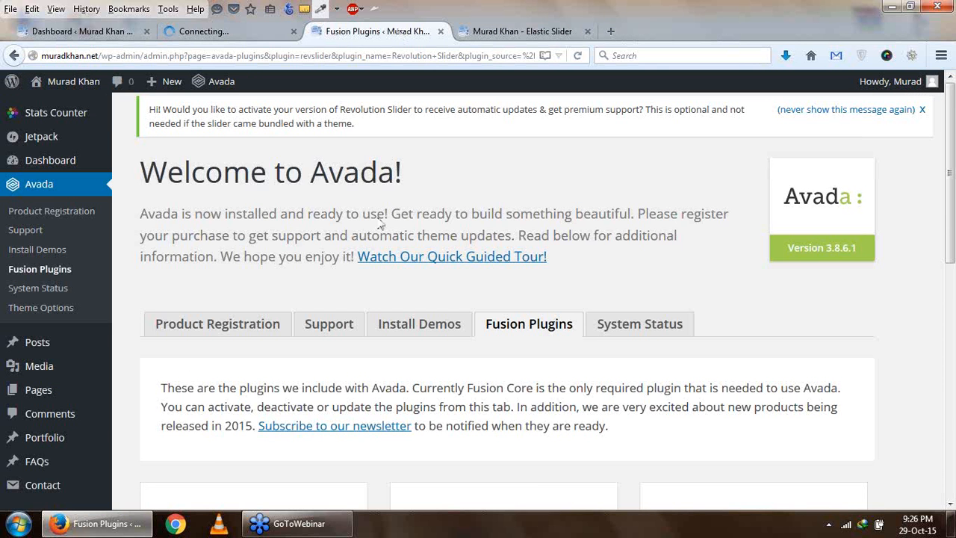
- Reload the Fusion Plugins page to refresh the admin menu and open the Revolution Slider page
{"action": "scroll", "coordinate": [382, 232], "scroll_direction": "down", "scroll_amount": 7}
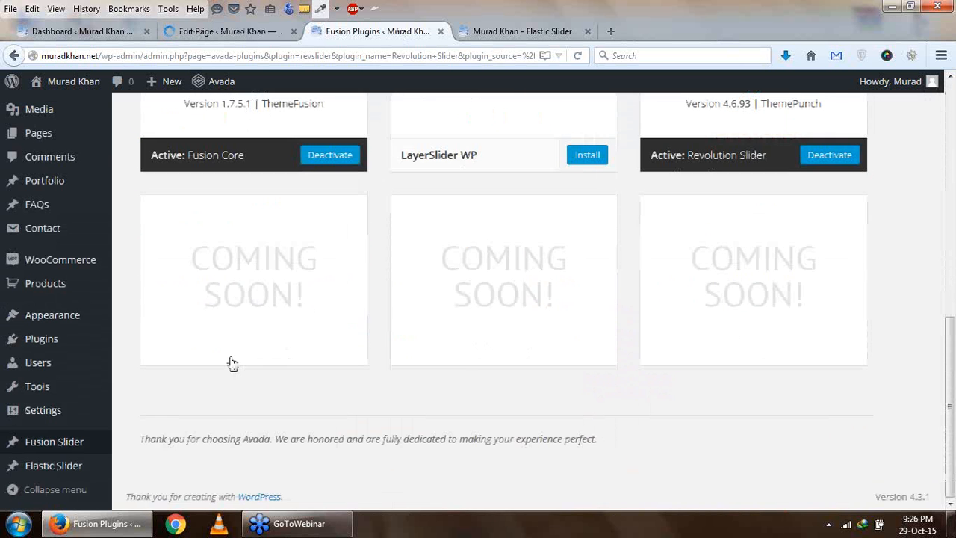
{"action": "scroll", "coordinate": [68, 343], "scroll_direction": "up", "scroll_amount": 3}
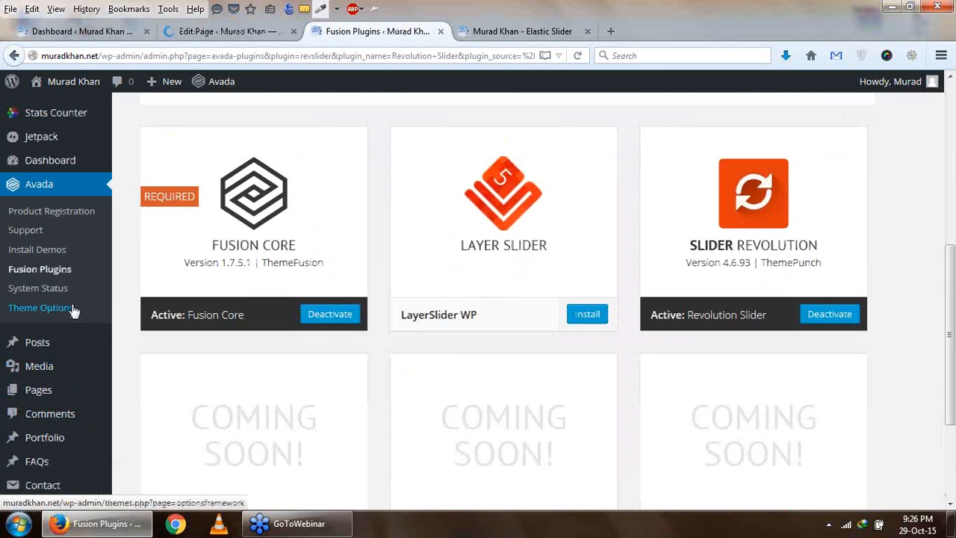
{"action": "scroll", "coordinate": [118, 403], "scroll_direction": "down", "scroll_amount": 3}
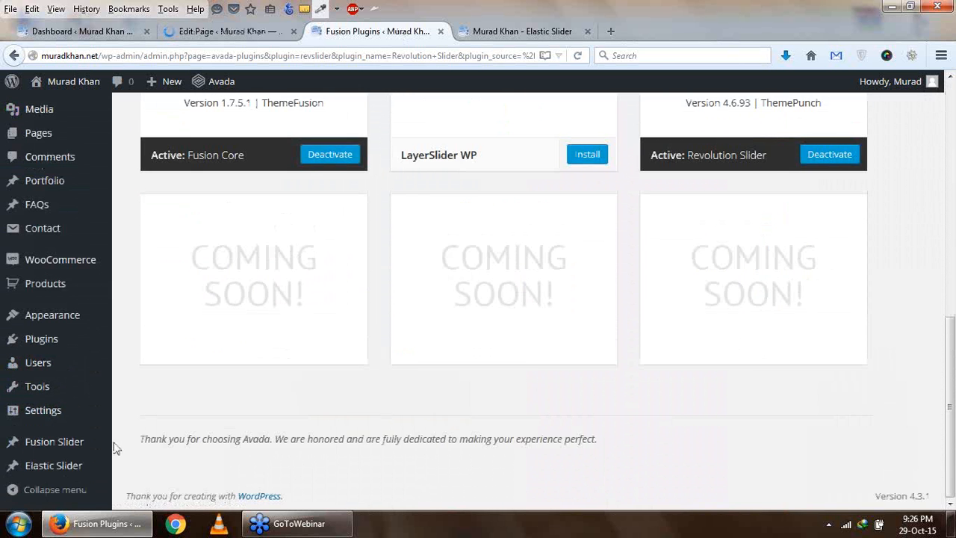
{"action": "scroll", "coordinate": [241, 404], "scroll_direction": "up", "scroll_amount": 2}
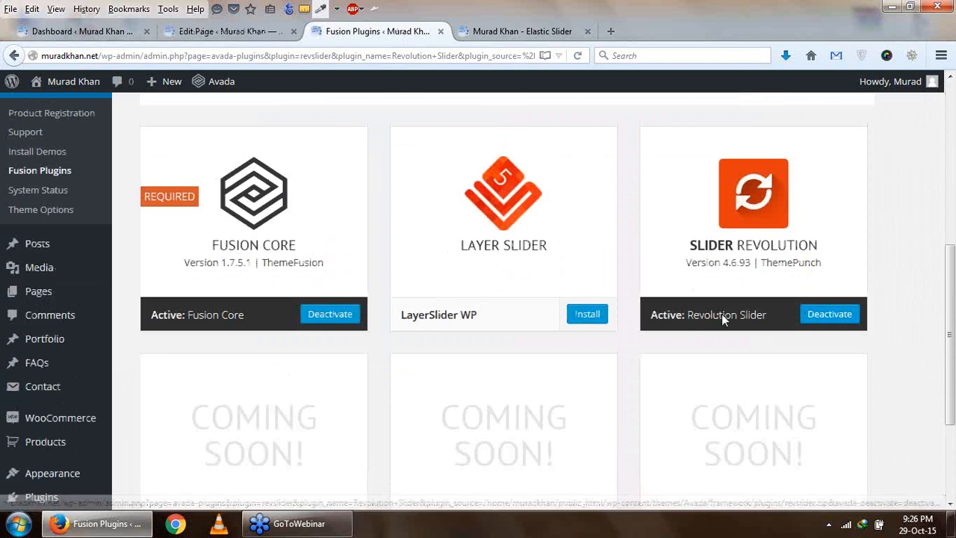
{"action": "left_click", "coordinate": [578, 55]}
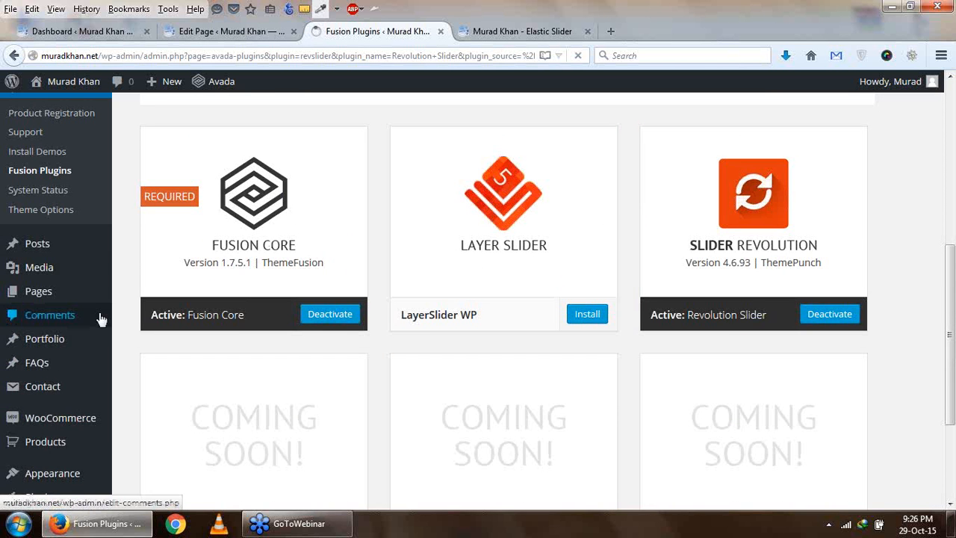
{"action": "scroll", "coordinate": [101, 320], "scroll_direction": "down", "scroll_amount": 3}
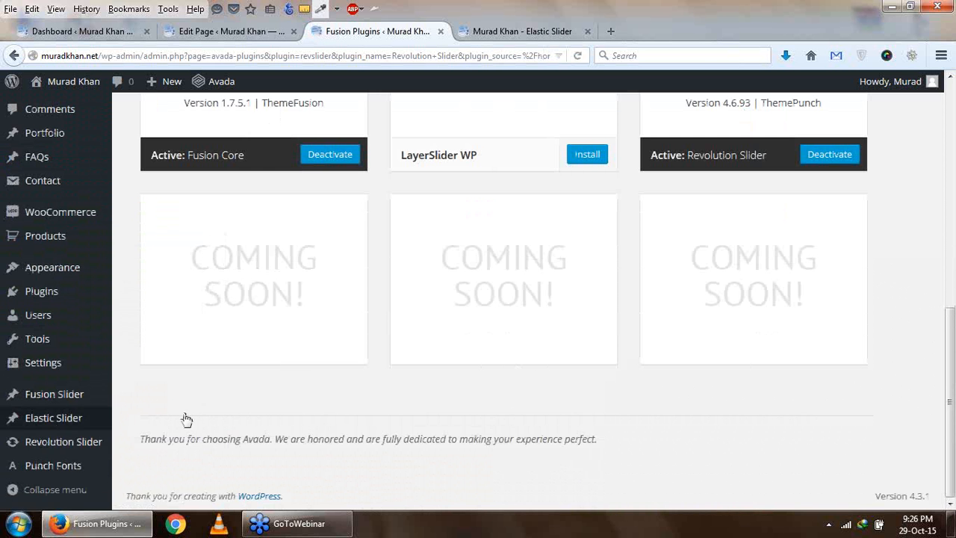
{"action": "left_click", "coordinate": [78, 442]}
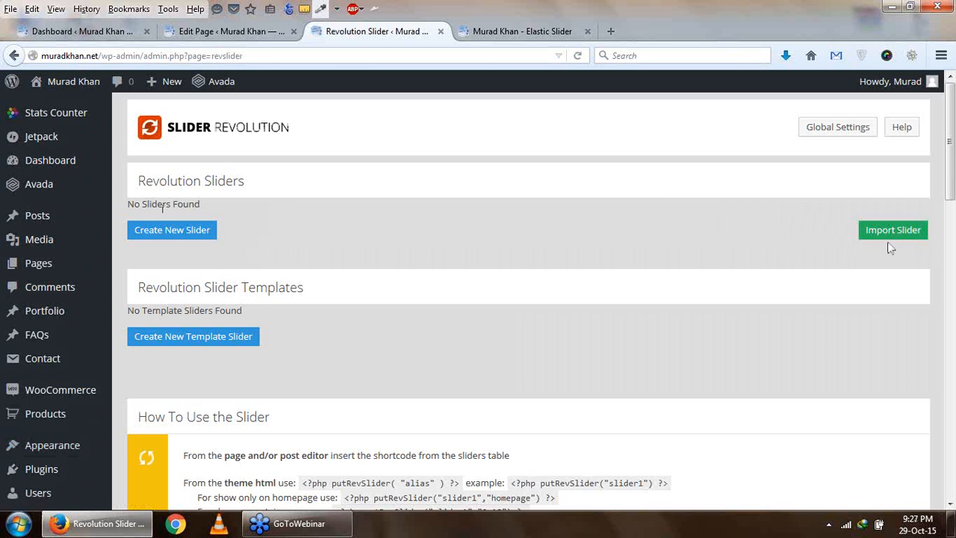
- Start creating a new slider from the Revolution Sliders list
{"action": "left_click_drag", "start_coordinate": [884, 211], "coordinate": [886, 219]}
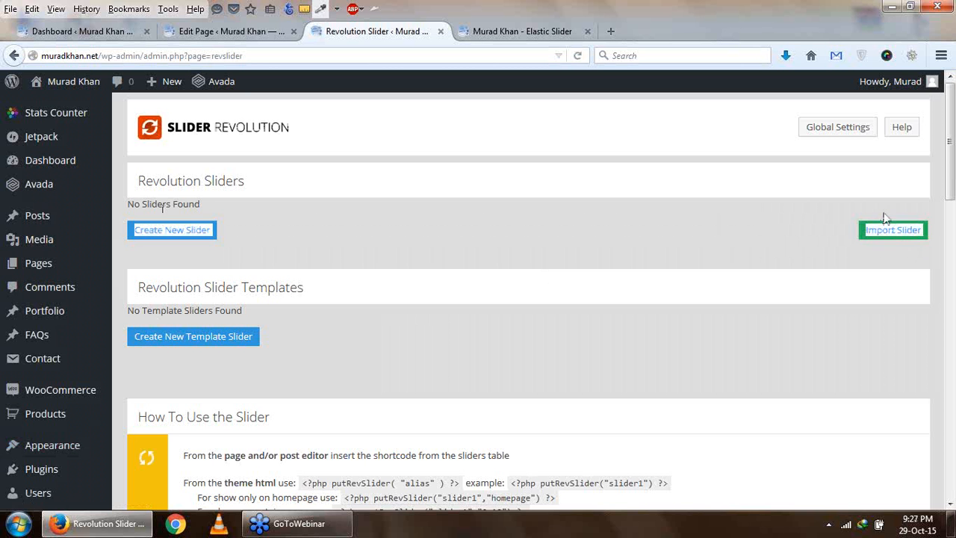
{"action": "left_click", "coordinate": [730, 260]}
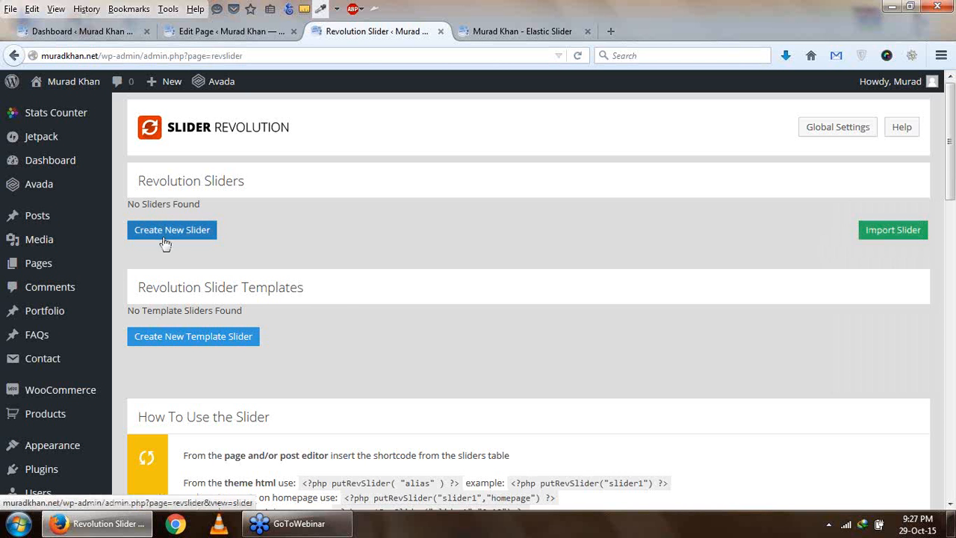
{"action": "scroll", "coordinate": [337, 294], "scroll_direction": "down", "scroll_amount": 2}
{"action": "scroll", "coordinate": [337, 294], "scroll_direction": "up", "scroll_amount": 2}
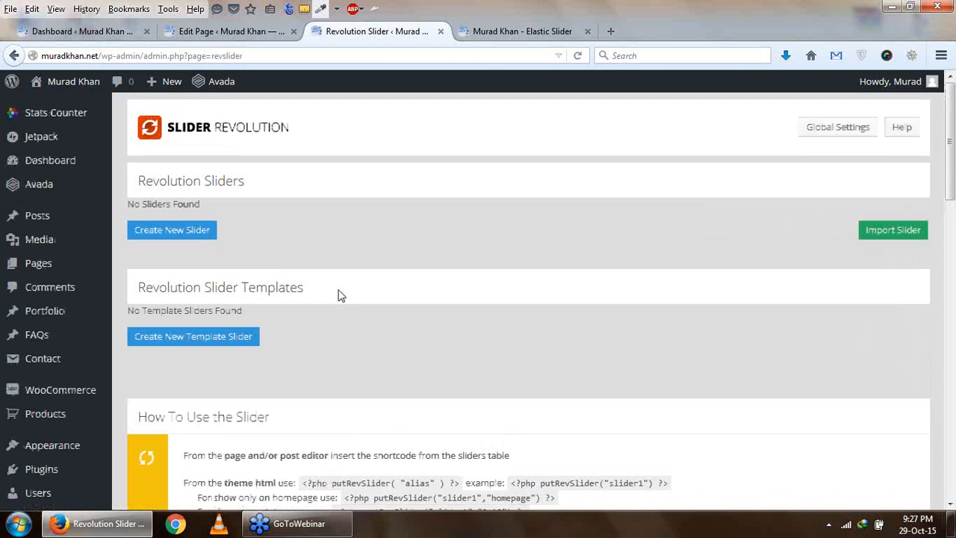
{"action": "left_click", "coordinate": [172, 232]}
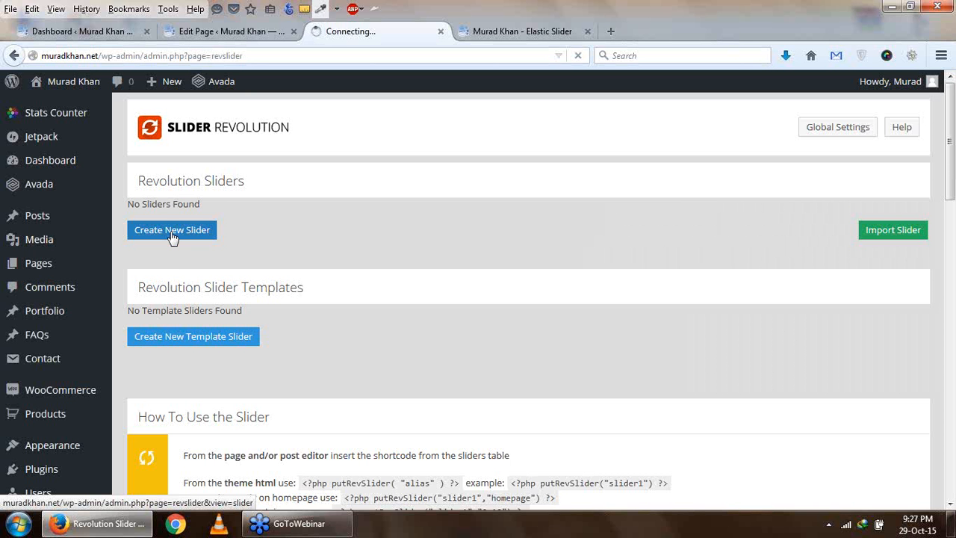
- Title the new slider "rev slider", copy that title into the slider alias and select the generated shortcode
{"action": "scroll", "coordinate": [172, 236], "scroll_direction": "down", "scroll_amount": 4}
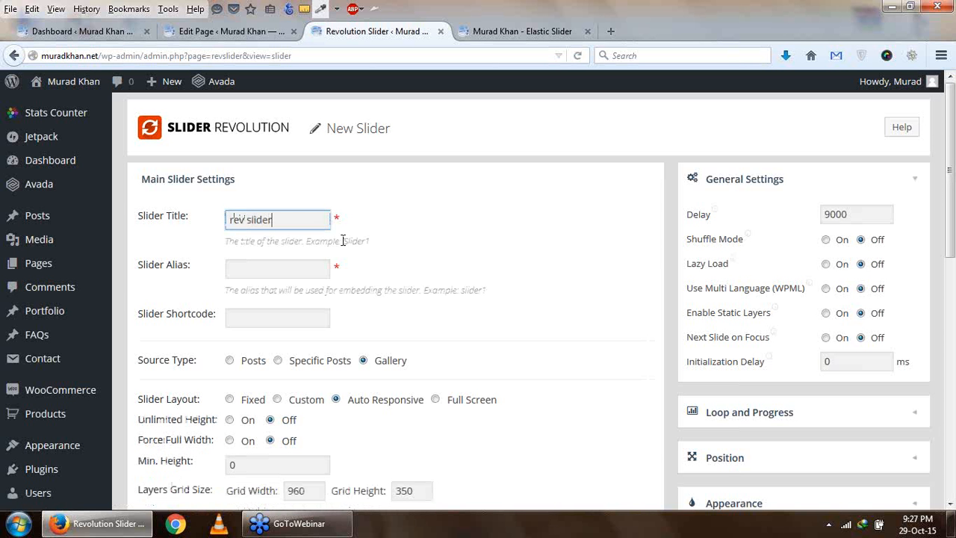
{"action": "left_click", "coordinate": [286, 266]}
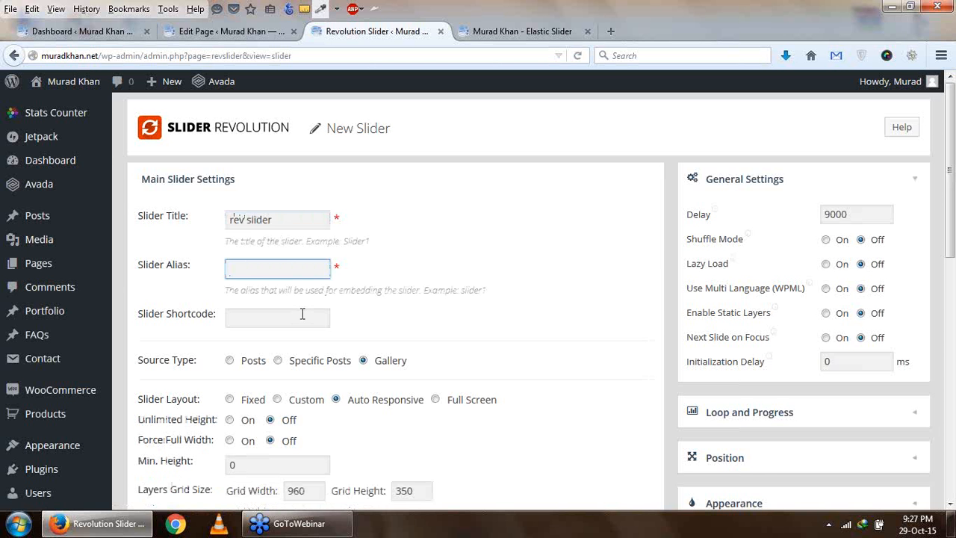
{"action": "left_click_drag", "start_coordinate": [278, 222], "coordinate": [223, 216]}
{"action": "key", "text": "ctrl+c"}
{"action": "left_click", "coordinate": [279, 266]}
{"action": "key", "text": "ctrl+v"}
{"action": "left_click_drag", "start_coordinate": [236, 327], "coordinate": [383, 326]}
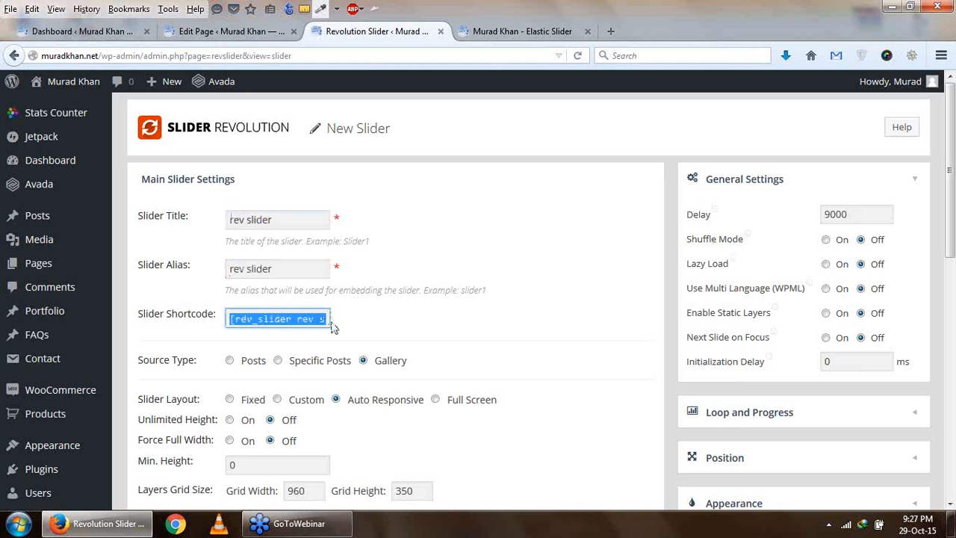
- Try the Posts and Specific Posts source types for the slider and set the source type back to Gallery
{"action": "scroll", "coordinate": [281, 329], "scroll_direction": "down", "scroll_amount": 2}
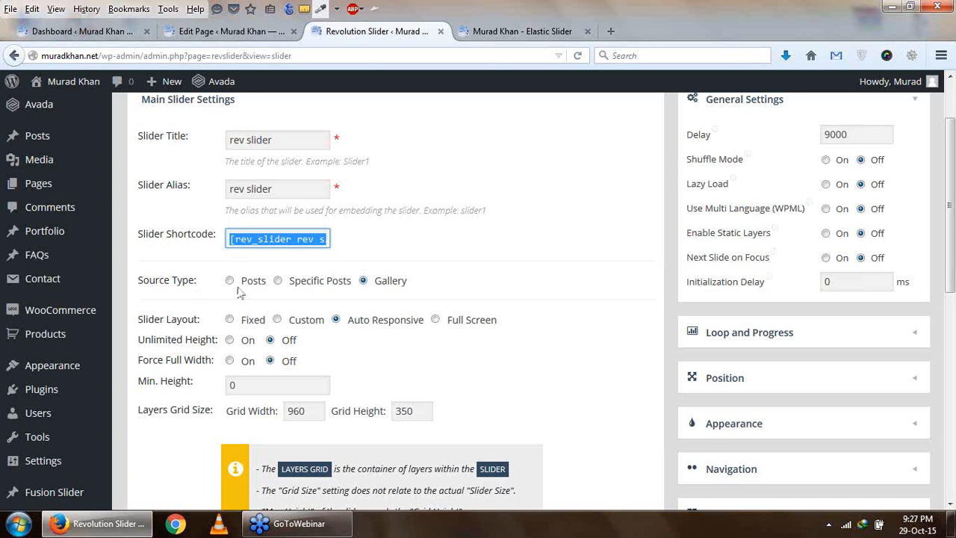
{"action": "left_click", "coordinate": [230, 281]}
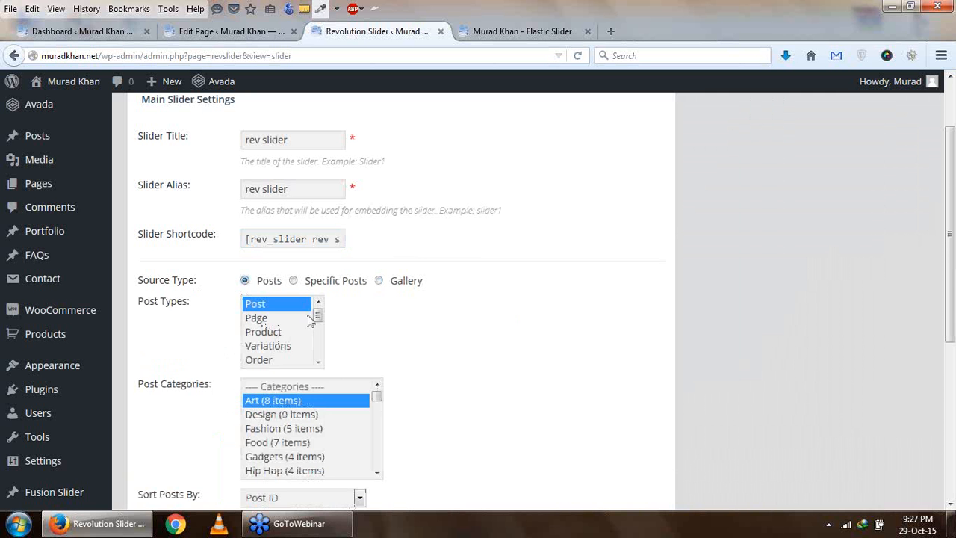
{"action": "left_click", "coordinate": [293, 281]}
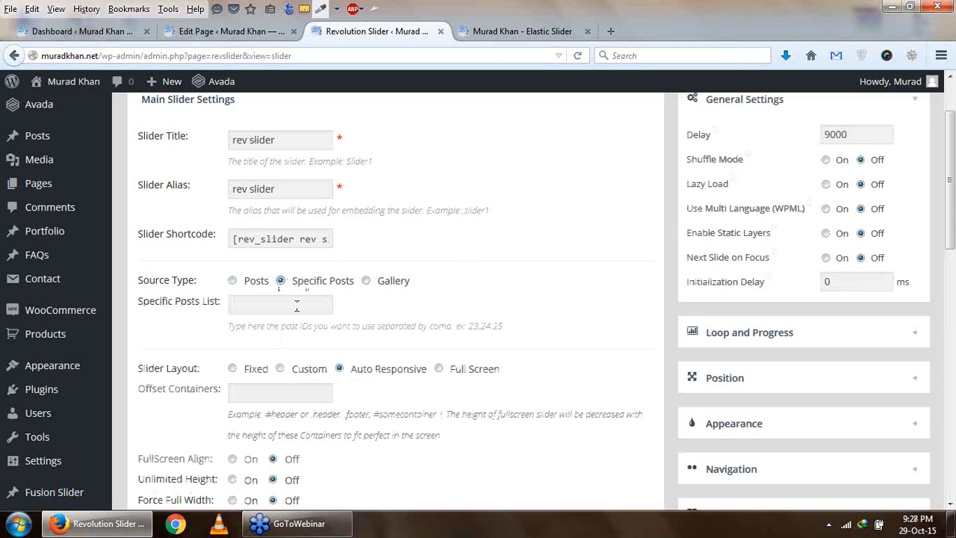
{"action": "left_click_drag", "start_coordinate": [474, 333], "coordinate": [496, 335]}
{"action": "left_click", "coordinate": [282, 301]}
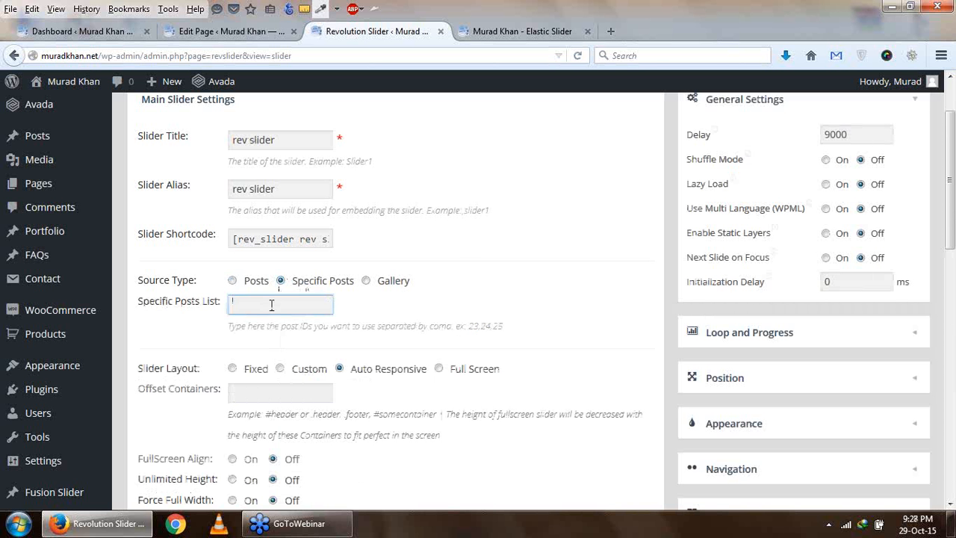
{"action": "left_click", "coordinate": [367, 282]}
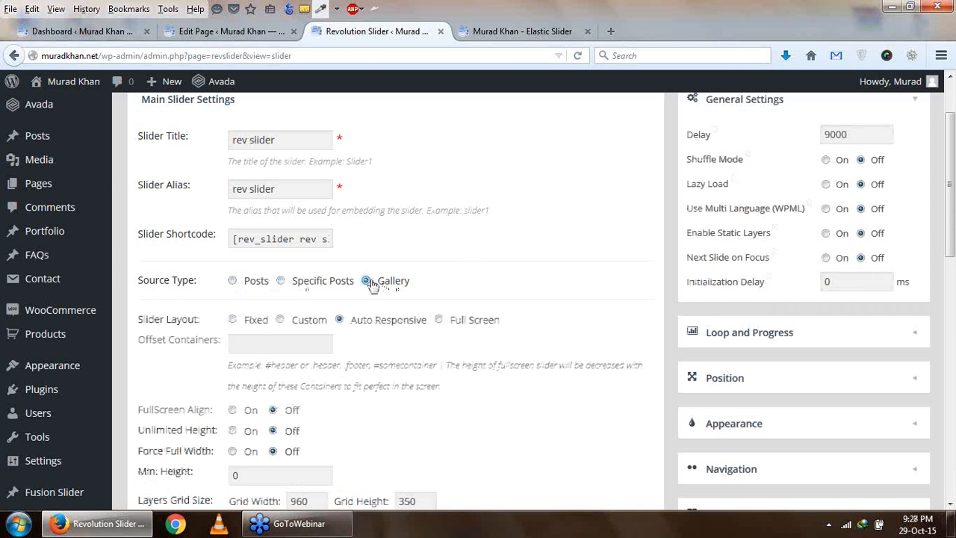
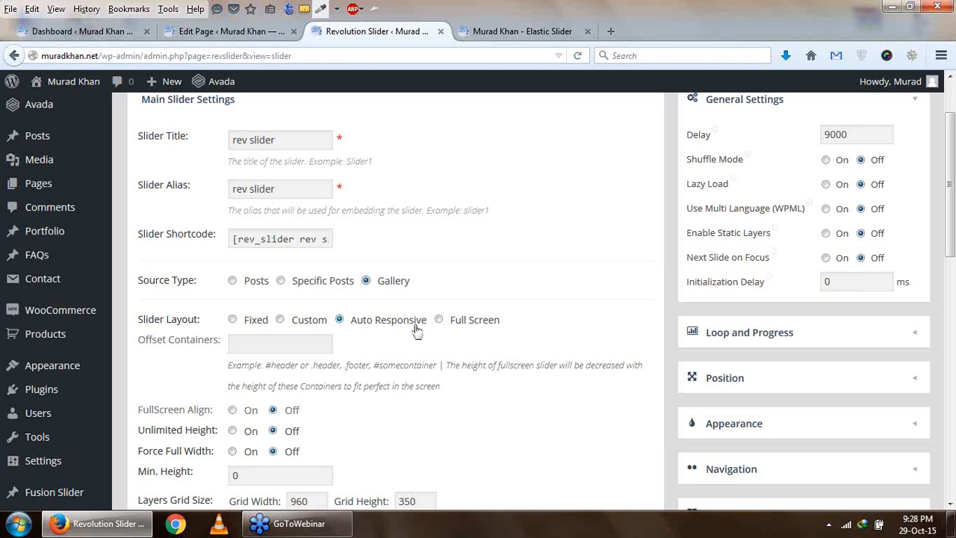
- Examine the slider's layout, layers grid size and responsive size settings down to the layout example
{"action": "scroll", "coordinate": [416, 331], "scroll_direction": "down", "scroll_amount": 2}
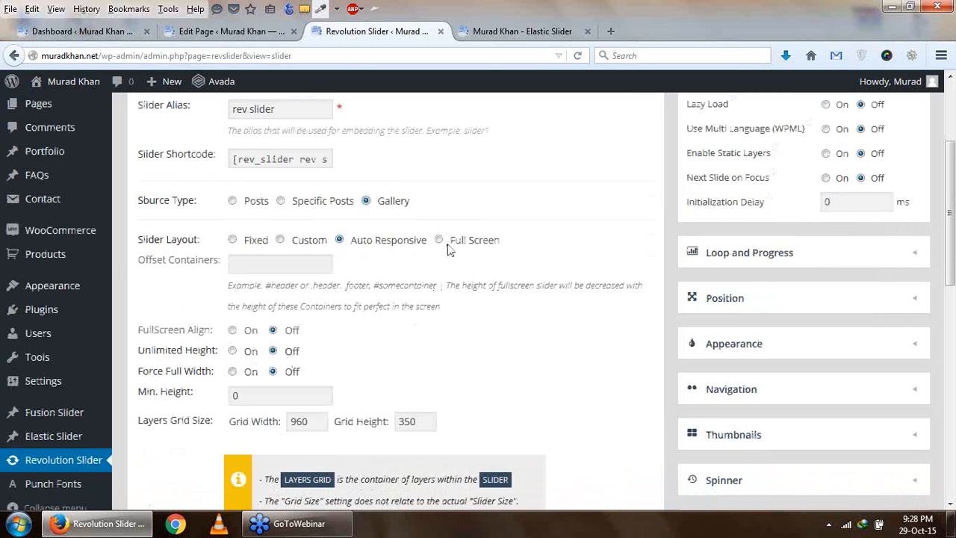
{"action": "scroll", "coordinate": [423, 320], "scroll_direction": "down", "scroll_amount": 2}
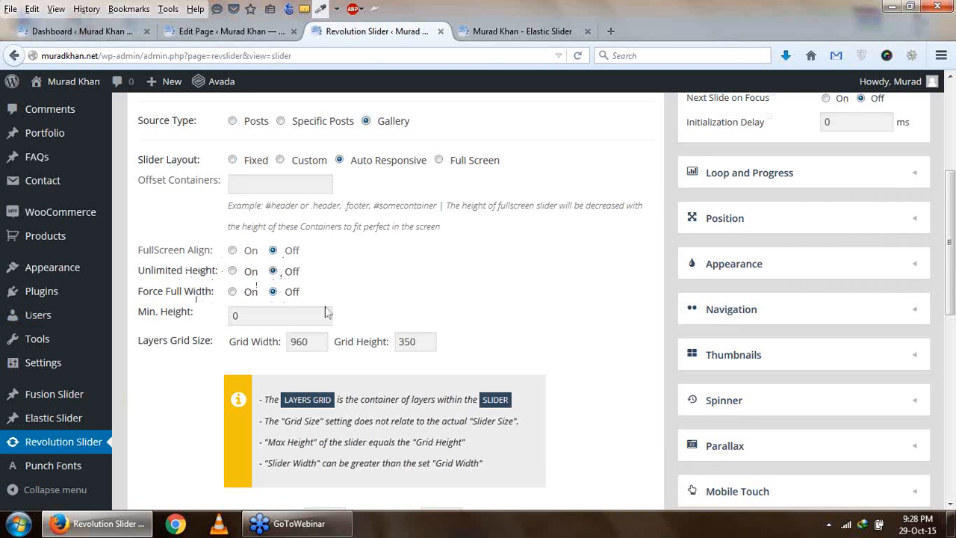
{"action": "scroll", "coordinate": [287, 288], "scroll_direction": "down", "scroll_amount": 2}
{"action": "double_click", "coordinate": [407, 261]}
{"action": "left_click_drag", "start_coordinate": [302, 263], "coordinate": [374, 291]}
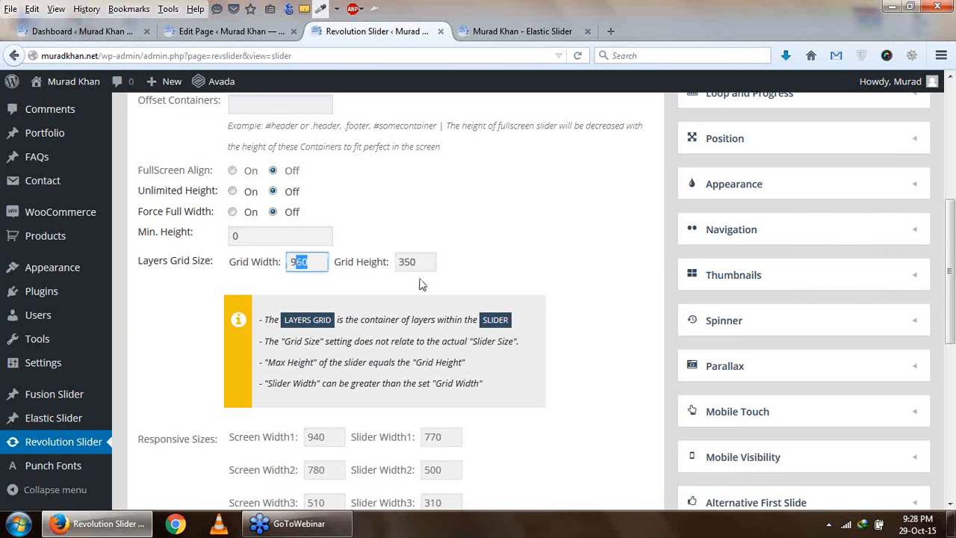
{"action": "scroll", "coordinate": [422, 284], "scroll_direction": "down", "scroll_amount": 4}
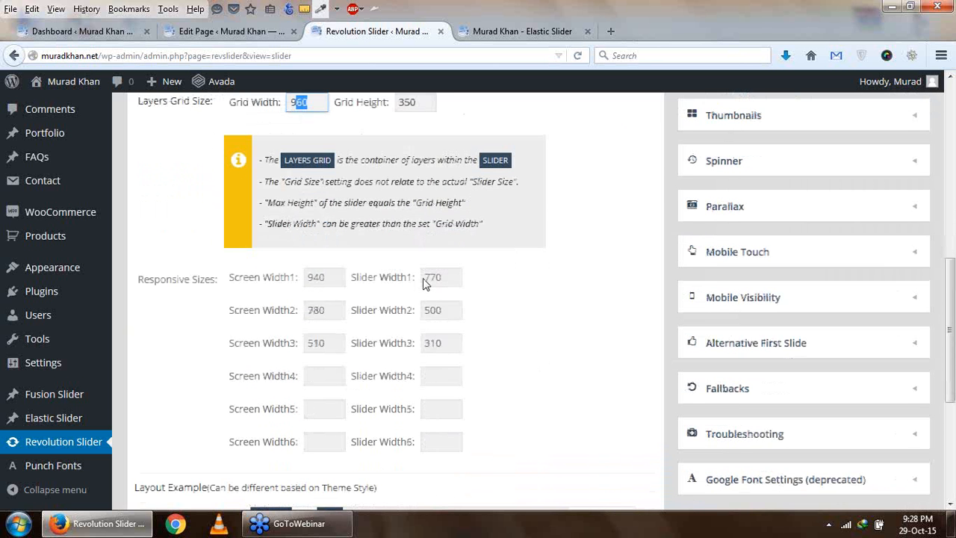
{"action": "scroll", "coordinate": [508, 295], "scroll_direction": "down", "scroll_amount": 2}
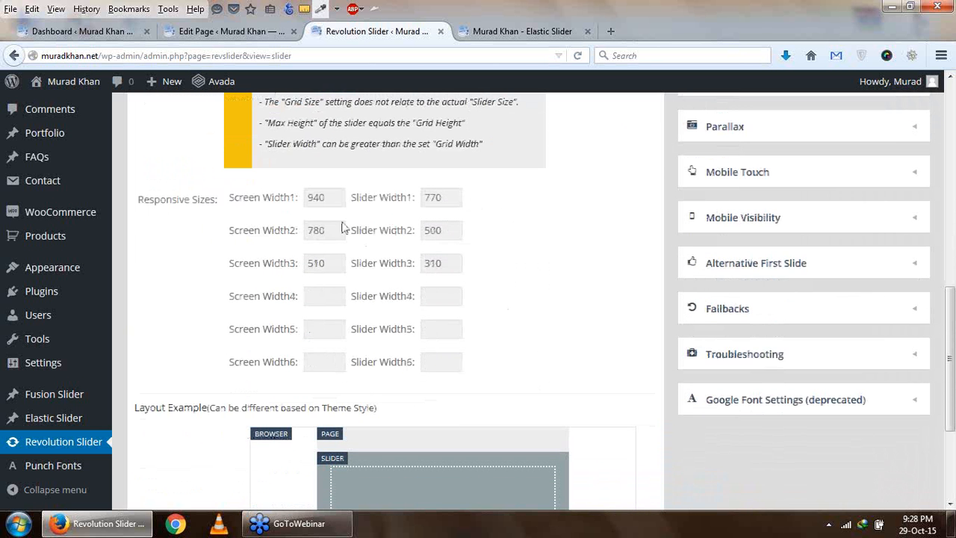
{"action": "scroll", "coordinate": [493, 276], "scroll_direction": "down", "scroll_amount": 2}
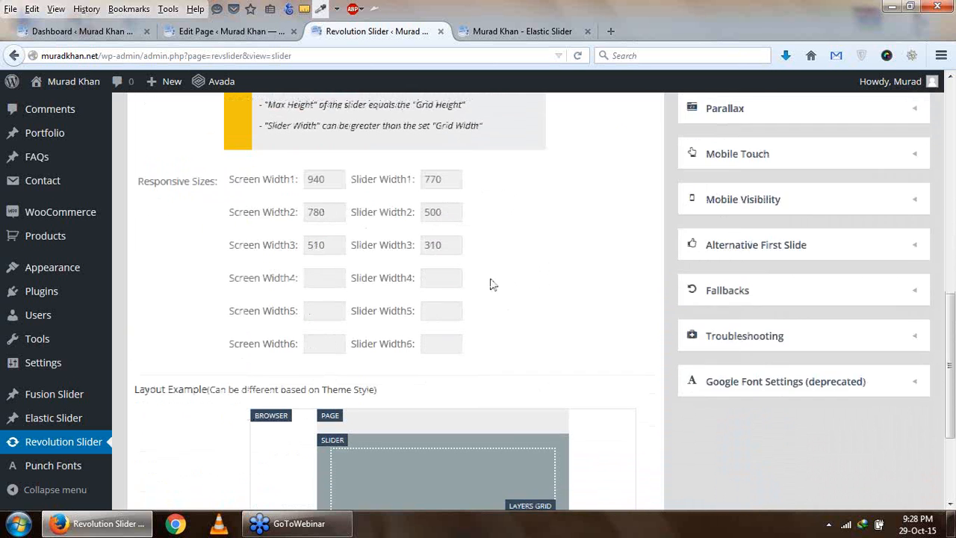
{"action": "scroll", "coordinate": [409, 260], "scroll_direction": "down", "scroll_amount": 3}
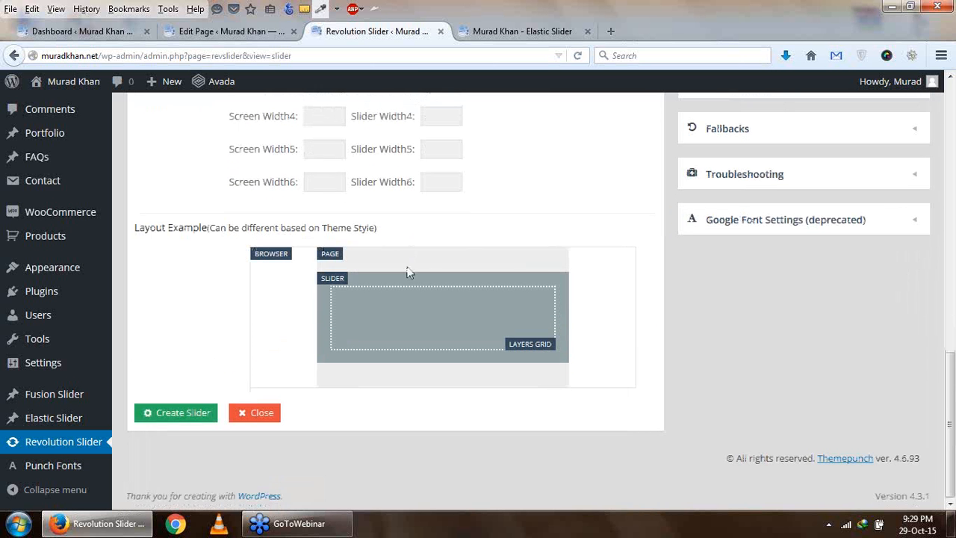
- Create the slider with the Gallery source and Auto Responsive layout, and open its slides for editing
{"action": "scroll", "coordinate": [212, 415], "scroll_direction": "up", "scroll_amount": 20}
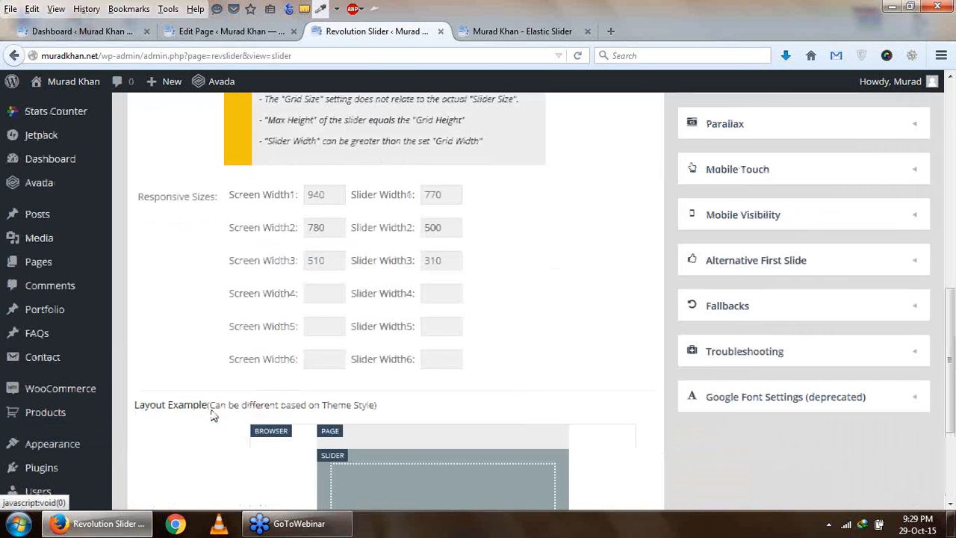
{"action": "scroll", "coordinate": [213, 416], "scroll_direction": "down", "scroll_amount": 20}
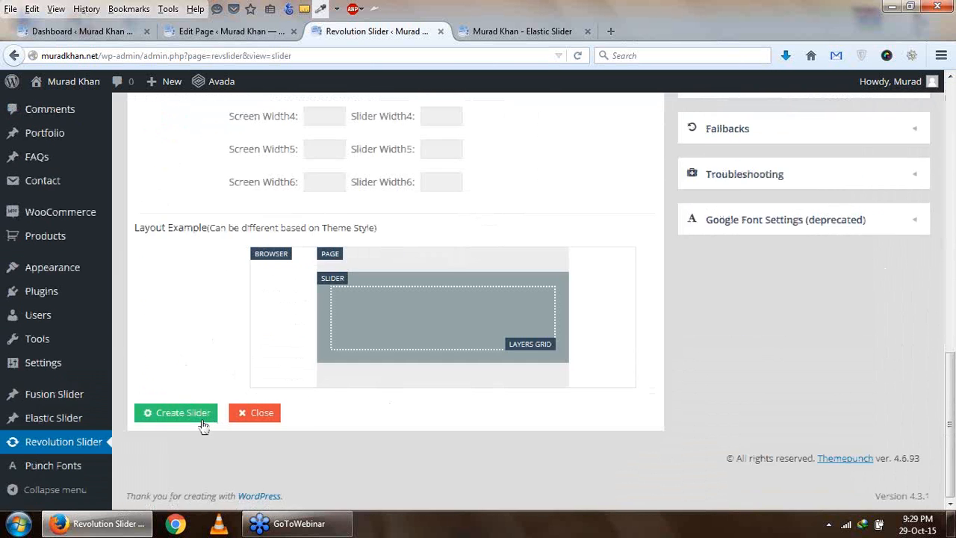
{"action": "left_click", "coordinate": [188, 419]}
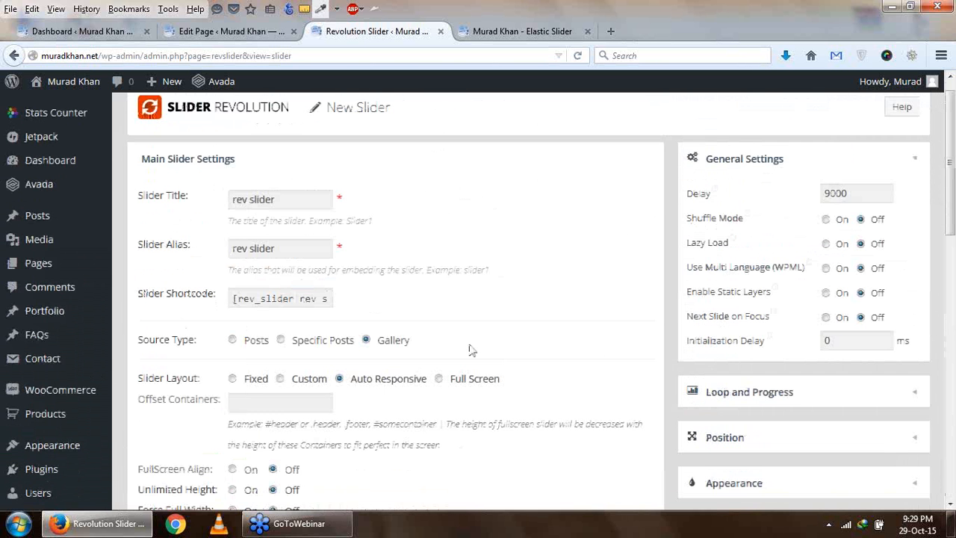
{"action": "scroll", "coordinate": [775, 294], "scroll_direction": "down", "scroll_amount": 10}
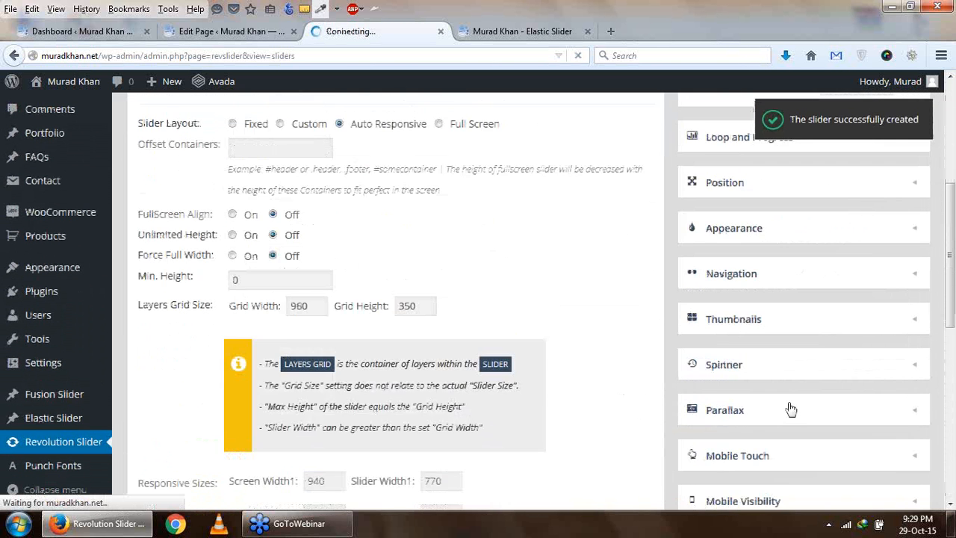
{"action": "scroll", "coordinate": [790, 405], "scroll_direction": "down", "scroll_amount": 5}
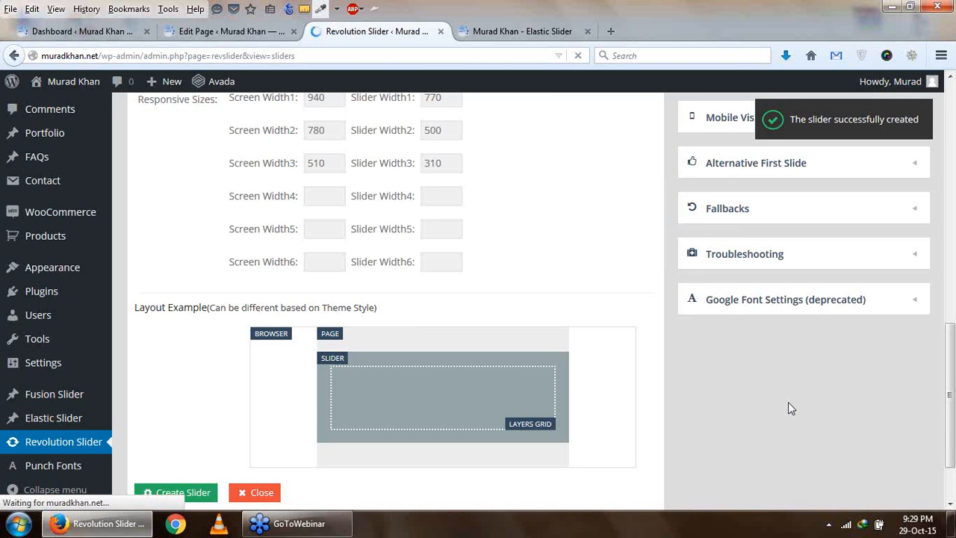
{"action": "scroll", "coordinate": [770, 350], "scroll_direction": "up", "scroll_amount": 5}
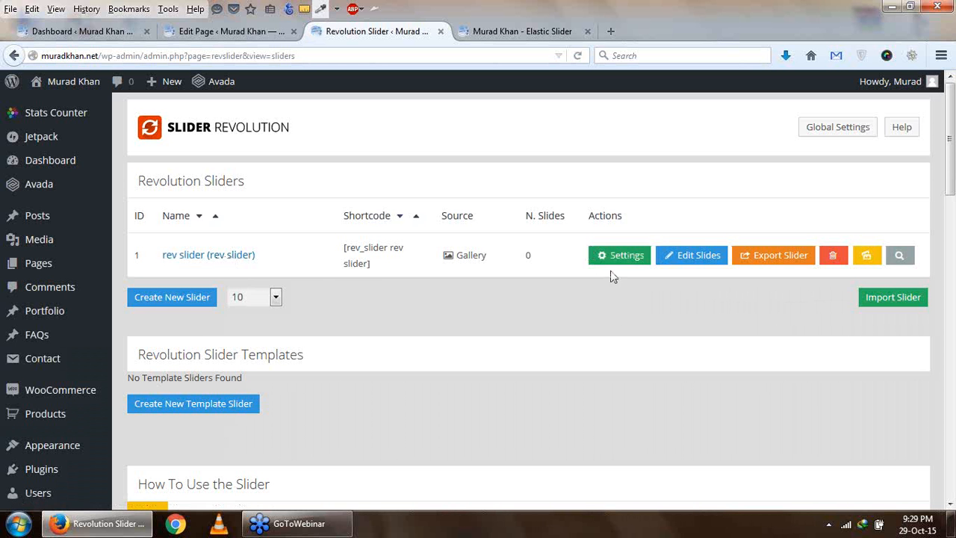
{"action": "left_click", "coordinate": [696, 262]}
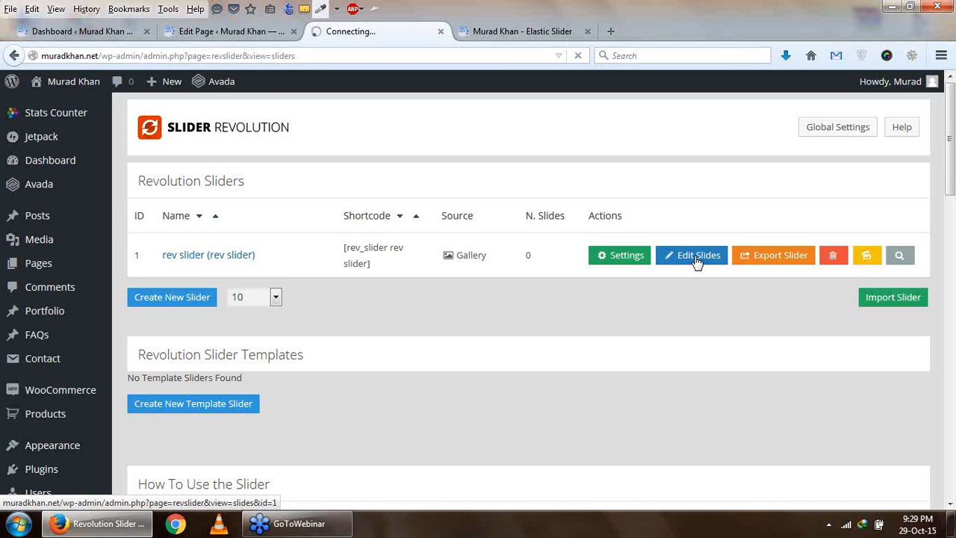
- Reload the live Elastic Slider page, view the Rev Slider page from the site menu and check that page's editor
{"action": "left_click", "coordinate": [564, 31]}
{"action": "left_click", "coordinate": [578, 55]}
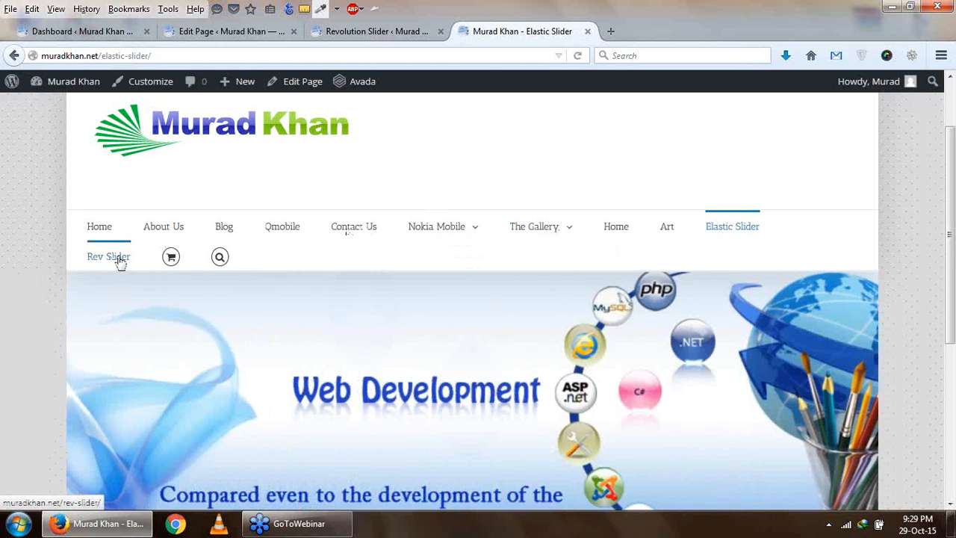
{"action": "scroll", "coordinate": [118, 261], "scroll_direction": "down", "scroll_amount": 1}
{"action": "left_click", "coordinate": [100, 180]}
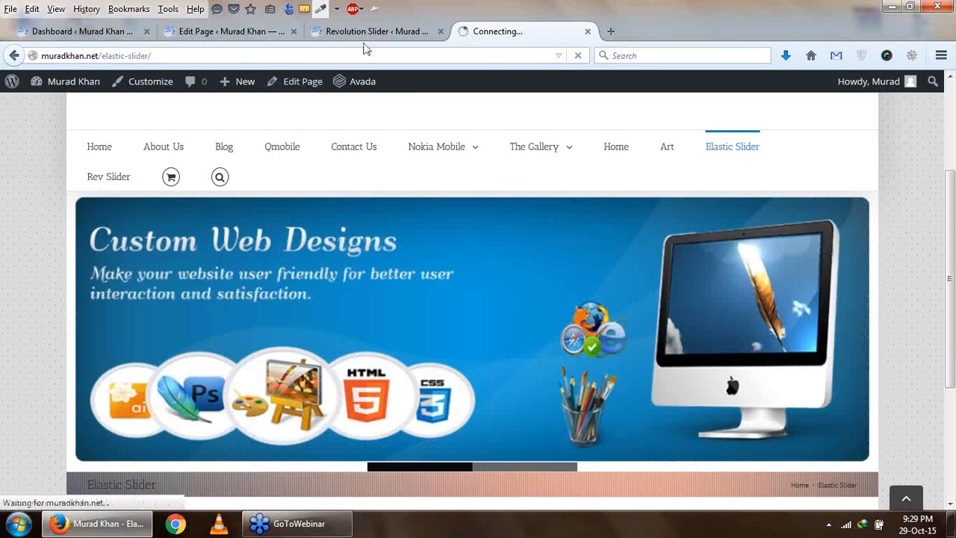
{"action": "left_click", "coordinate": [370, 31]}
{"action": "left_click", "coordinate": [465, 34]}
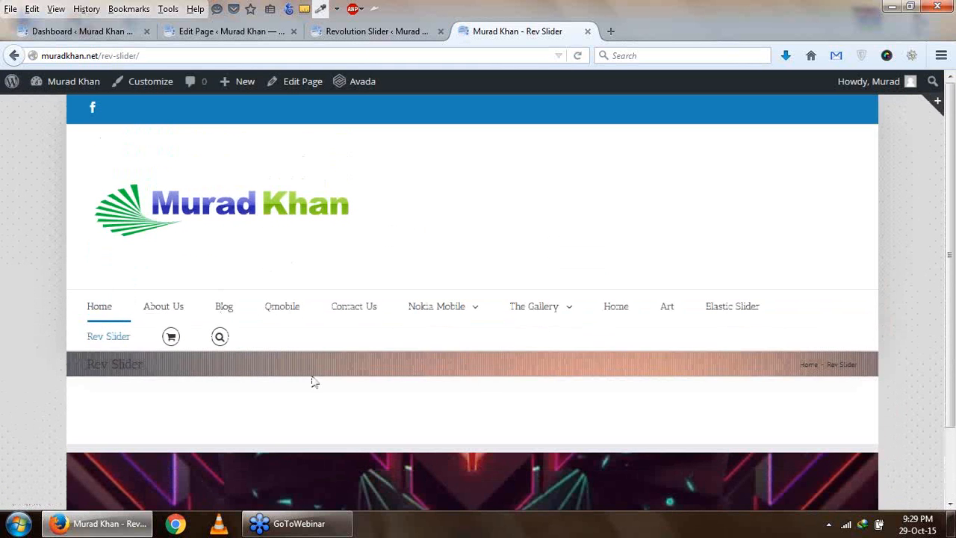
{"action": "left_click", "coordinate": [249, 33]}
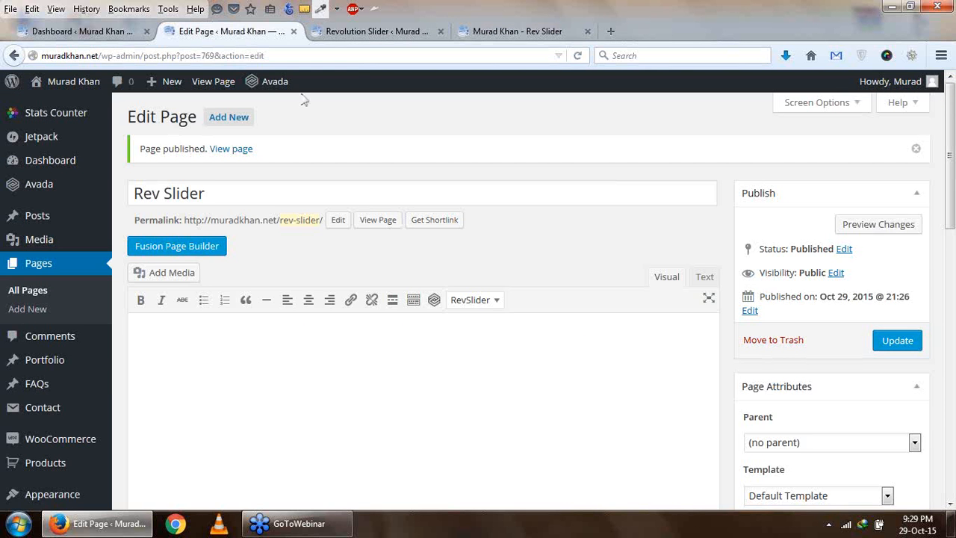
- Start a new slide for rev slider and upload rti-15-web-banner-background.gif from the Desktop as its image
{"action": "left_click", "coordinate": [368, 32]}
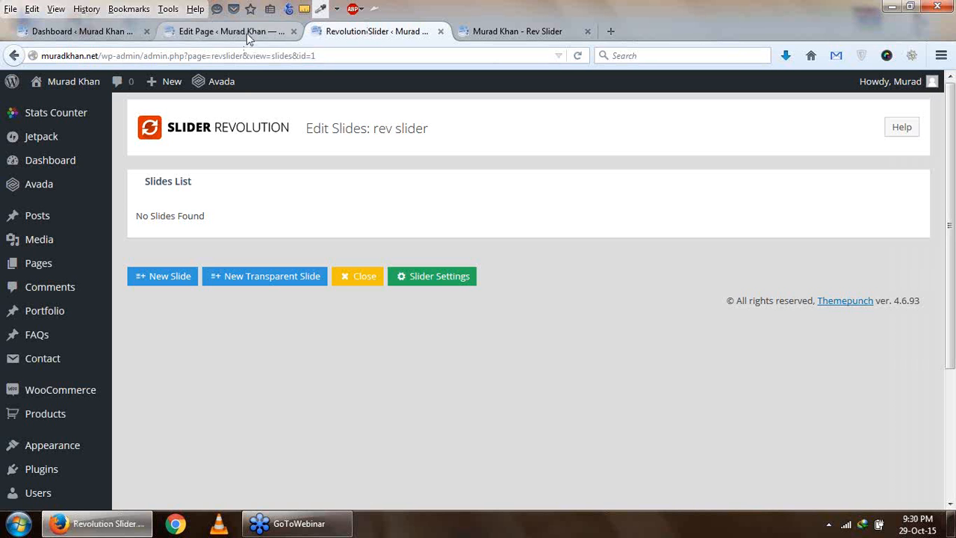
{"action": "left_click", "coordinate": [175, 281]}
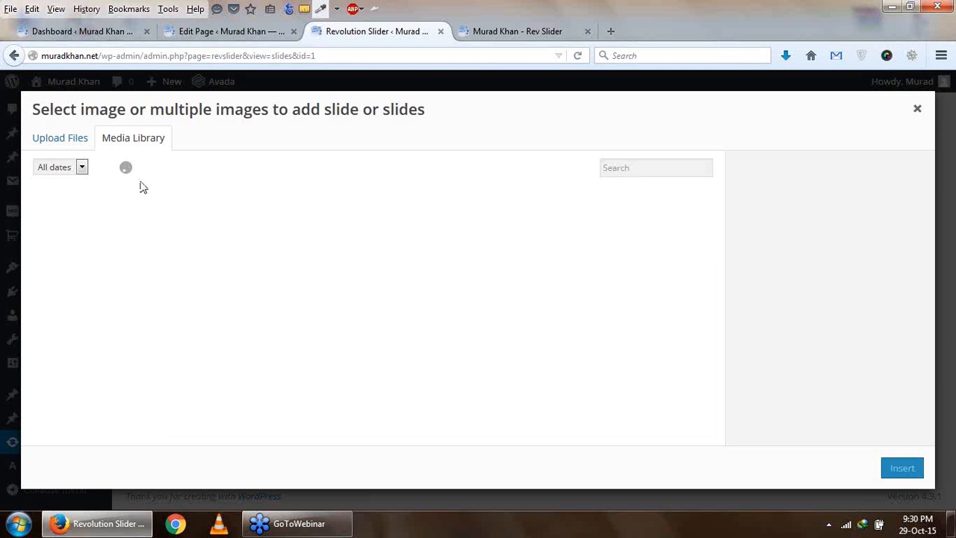
{"action": "left_click", "coordinate": [66, 139]}
{"action": "left_click", "coordinate": [445, 312]}
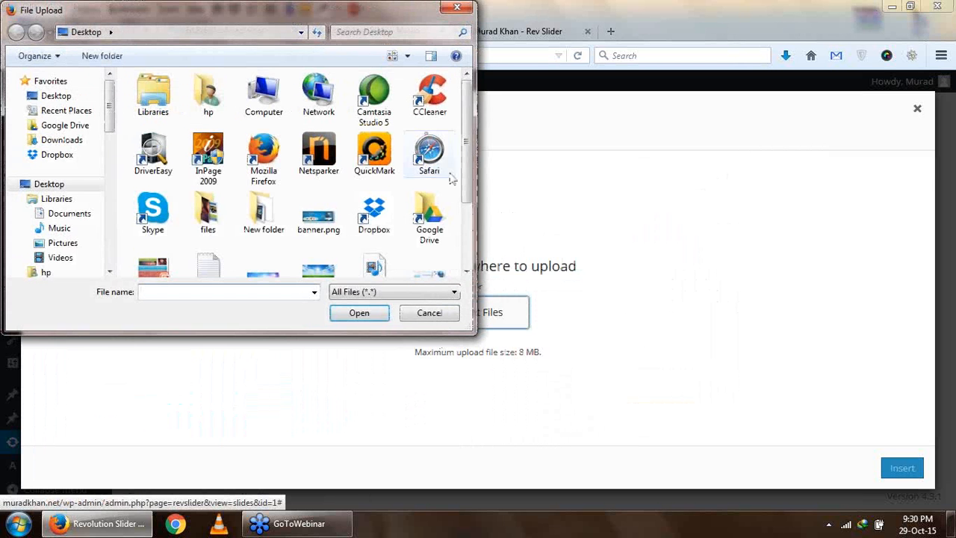
{"action": "scroll", "coordinate": [464, 170], "scroll_direction": "down", "scroll_amount": 3}
{"action": "left_click", "coordinate": [336, 170]}
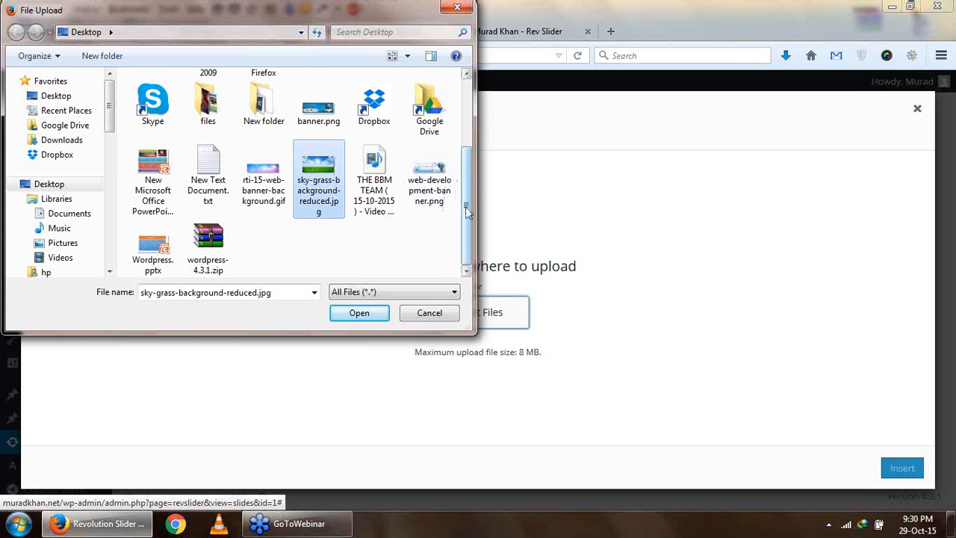
{"action": "left_click_drag", "start_coordinate": [465, 200], "coordinate": [482, 211]}
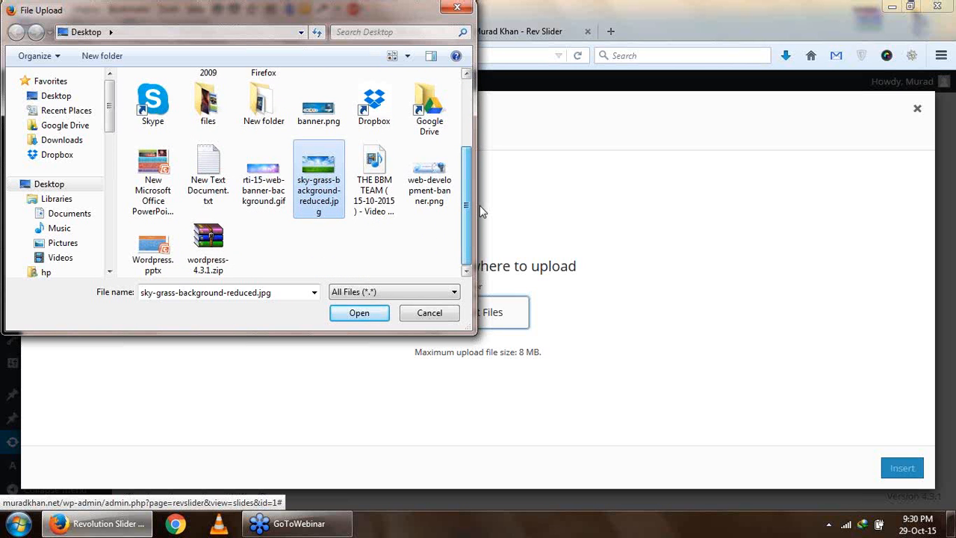
{"action": "double_click", "coordinate": [270, 193]}
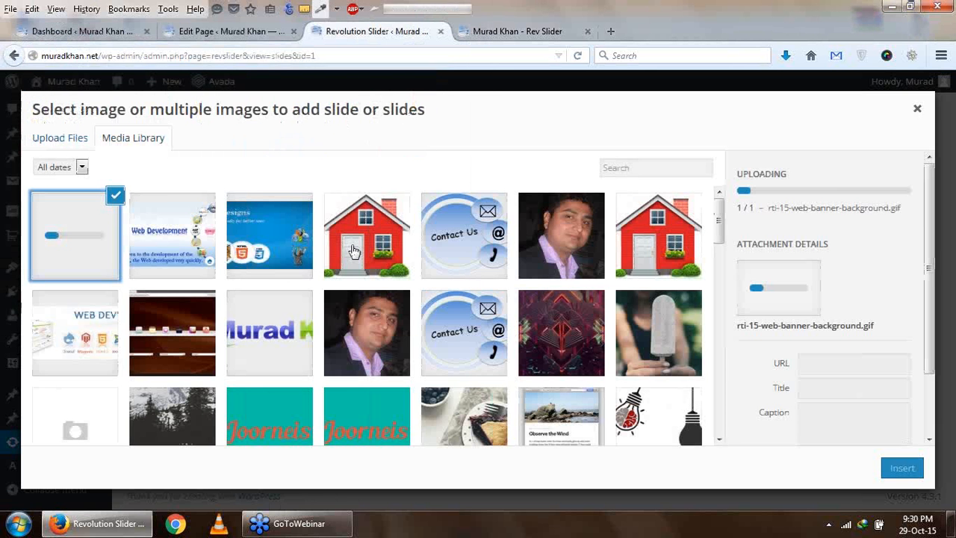
- Reload the editor of the Rev Slider page while the image uploads
{"action": "left_click", "coordinate": [210, 36]}
{"action": "scroll", "coordinate": [555, 220], "scroll_direction": "down", "scroll_amount": 4}
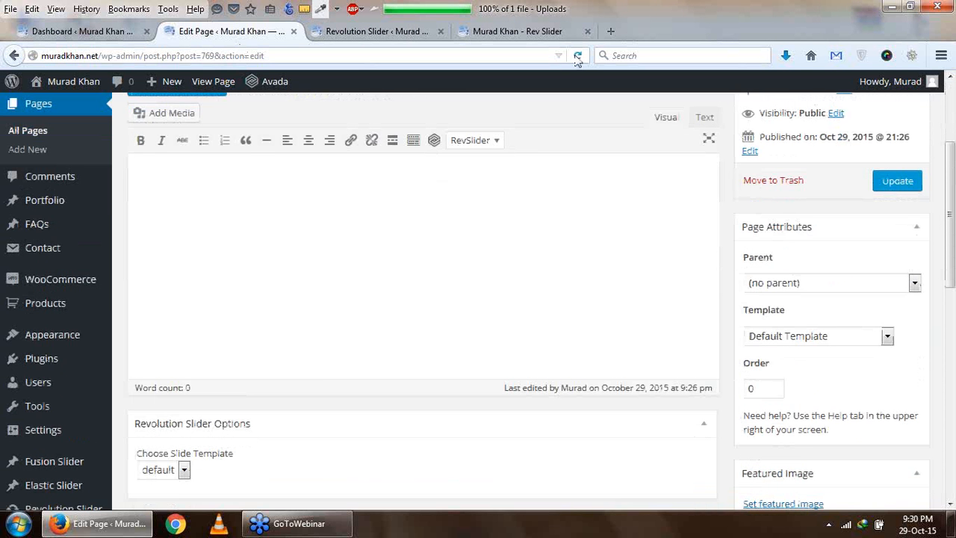
{"action": "left_click", "coordinate": [578, 57]}
- Insert the uploaded banner background image as a slide and open that slide for editing
{"action": "left_click", "coordinate": [383, 34]}
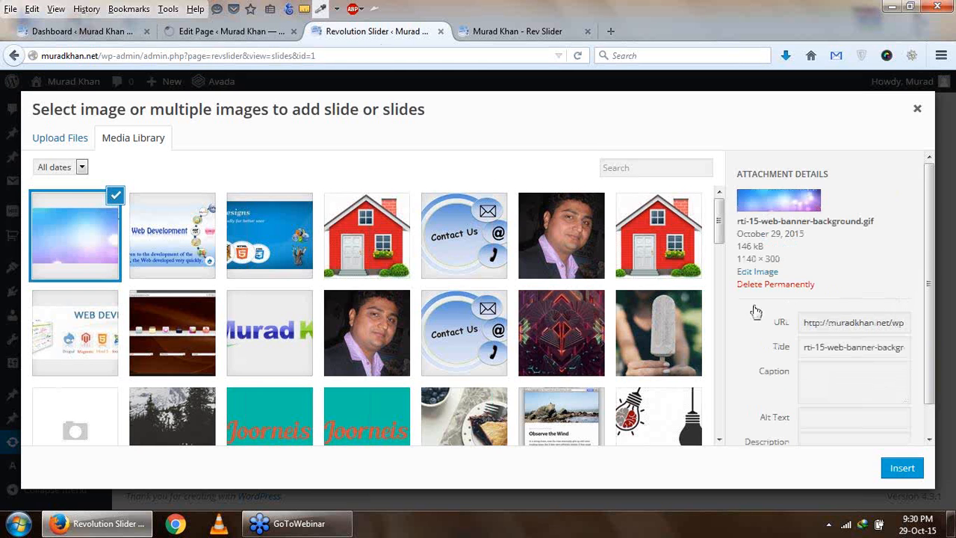
{"action": "left_click", "coordinate": [905, 471]}
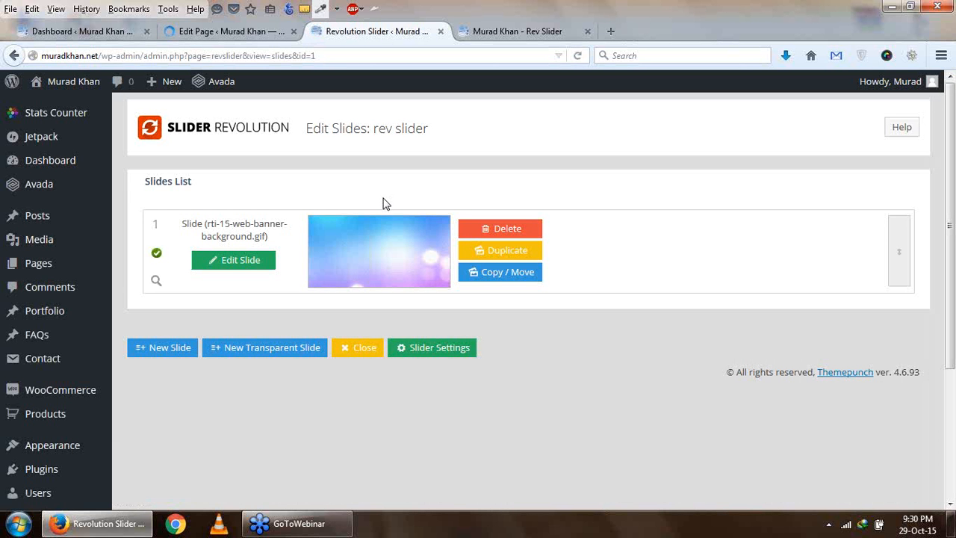
{"action": "left_click", "coordinate": [229, 263]}
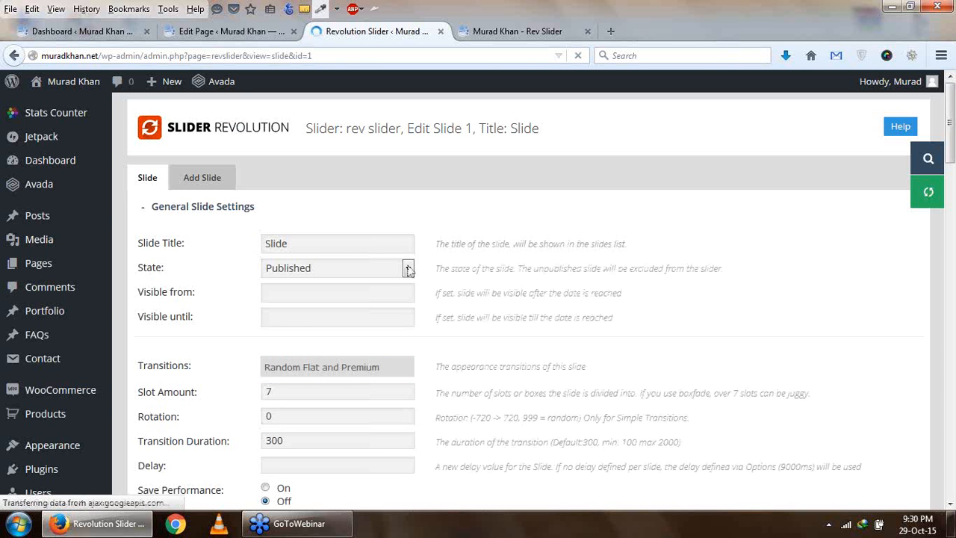
- Examine the slide's visibility dates, transition duration, link, thumbnail and main background settings
{"action": "scroll", "coordinate": [406, 269], "scroll_direction": "down", "scroll_amount": 2}
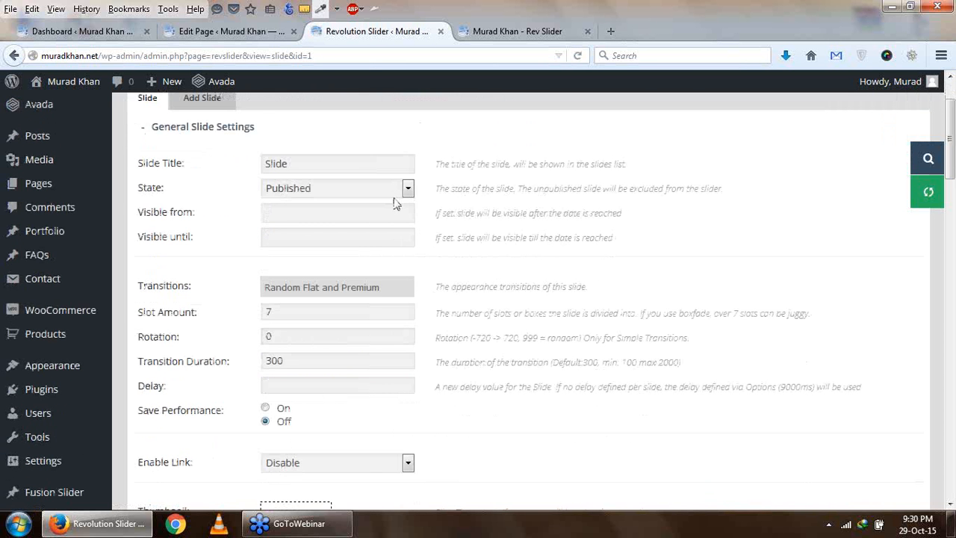
{"action": "left_click", "coordinate": [265, 214]}
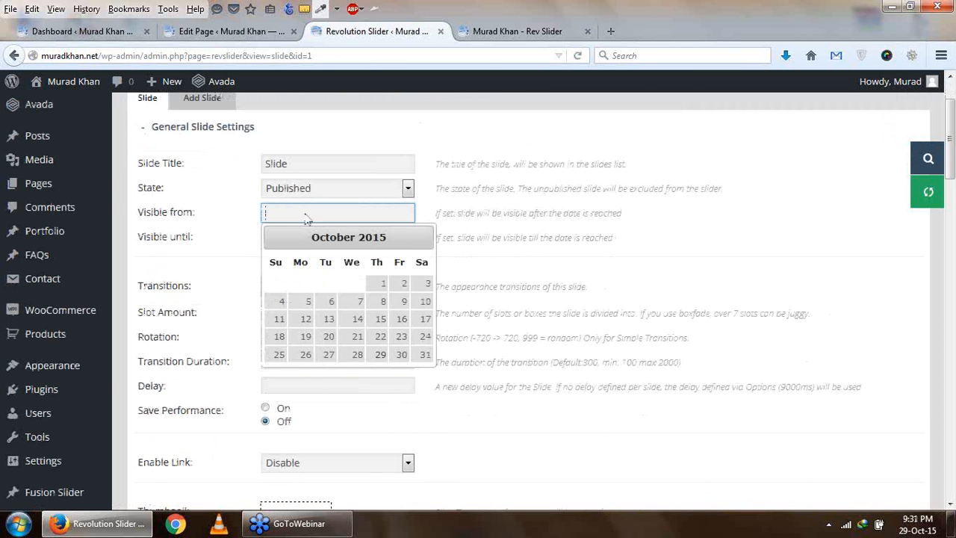
{"action": "left_click", "coordinate": [483, 213]}
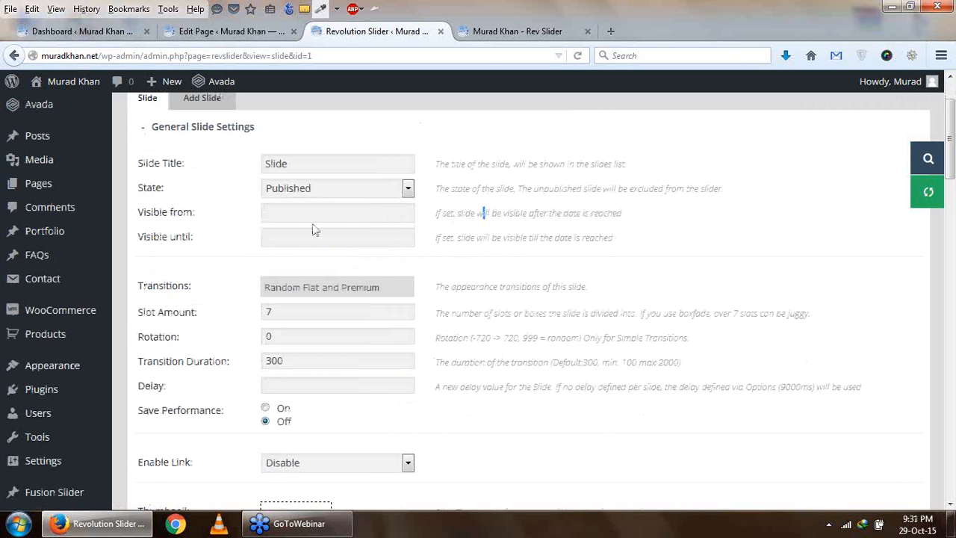
{"action": "scroll", "coordinate": [331, 260], "scroll_direction": "down", "scroll_amount": 2}
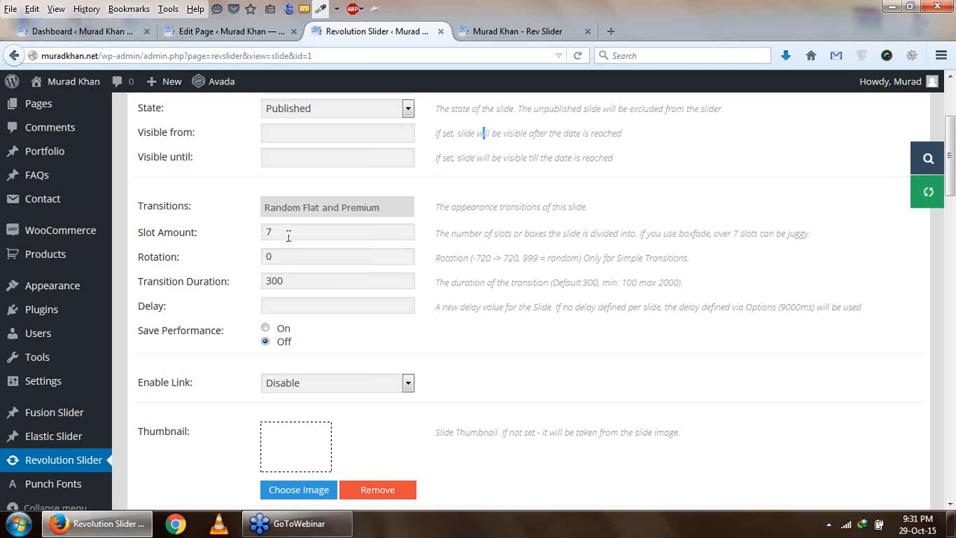
{"action": "double_click", "coordinate": [270, 284]}
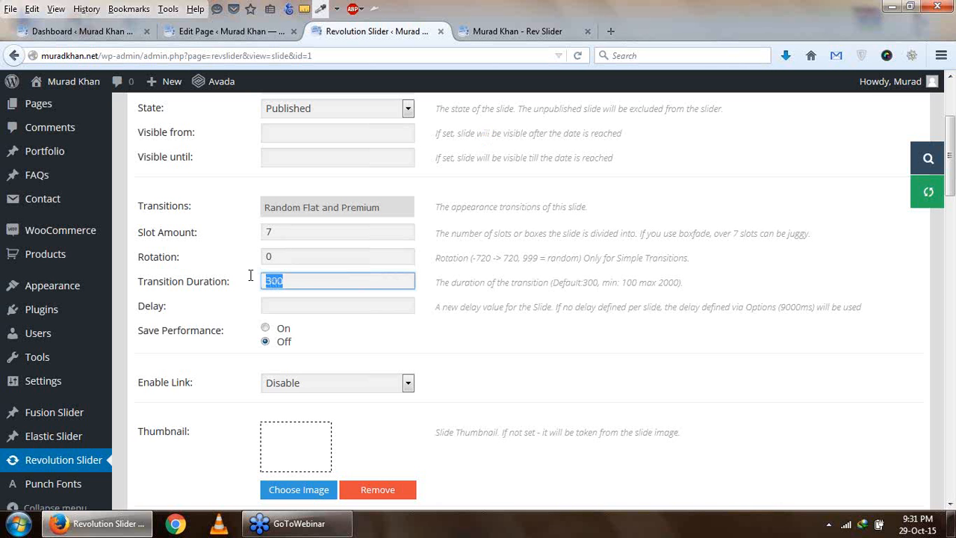
{"action": "scroll", "coordinate": [297, 322], "scroll_direction": "down", "scroll_amount": 6}
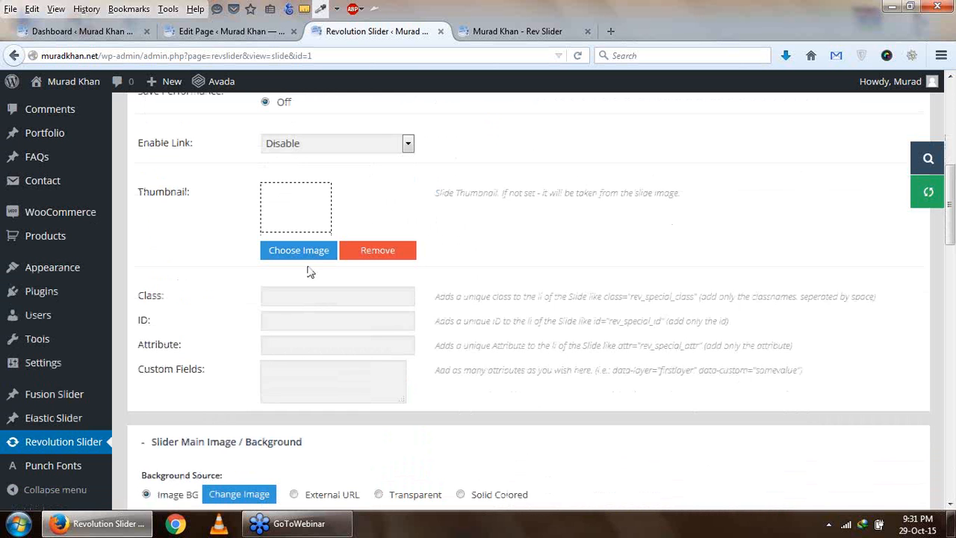
{"action": "scroll", "coordinate": [310, 273], "scroll_direction": "down", "scroll_amount": 6}
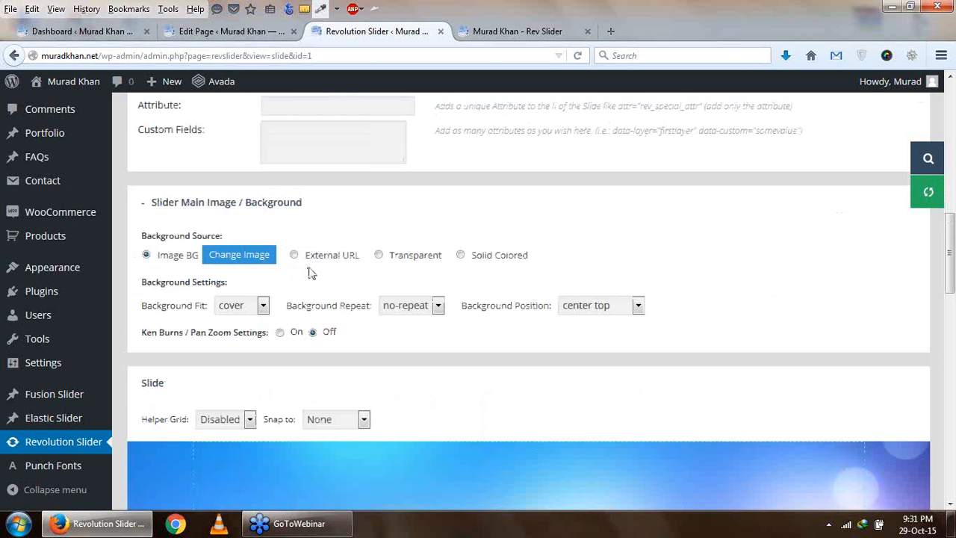
- Try the Transparent background source for the slide and restore the Image BG source
{"action": "scroll", "coordinate": [357, 342], "scroll_direction": "down", "scroll_amount": 2}
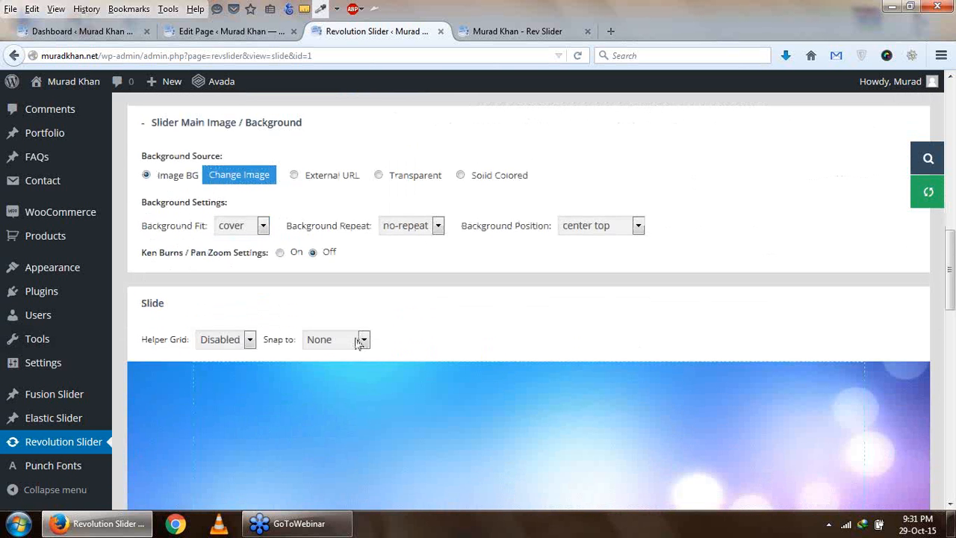
{"action": "scroll", "coordinate": [359, 342], "scroll_direction": "down", "scroll_amount": 4}
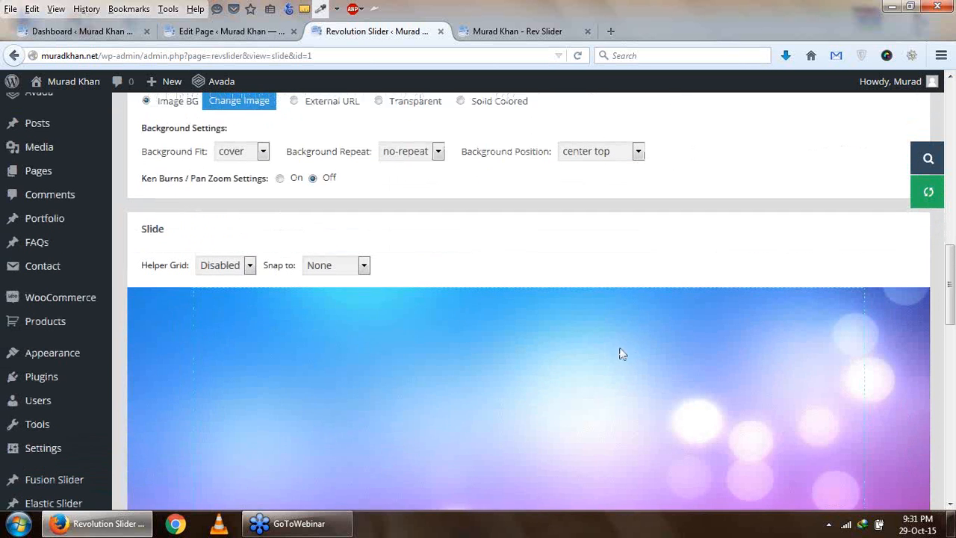
{"action": "scroll", "coordinate": [621, 352], "scroll_direction": "up", "scroll_amount": 2}
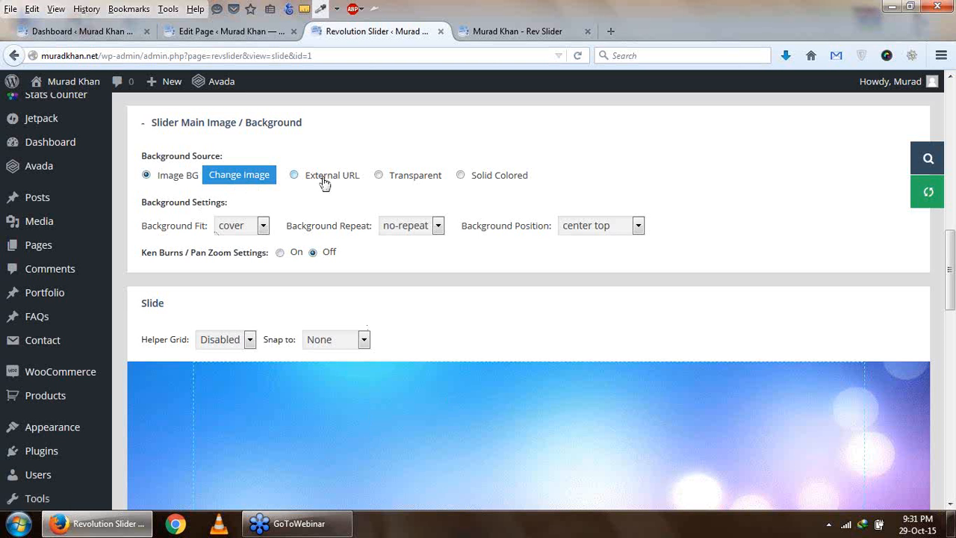
{"action": "left_click", "coordinate": [380, 176]}
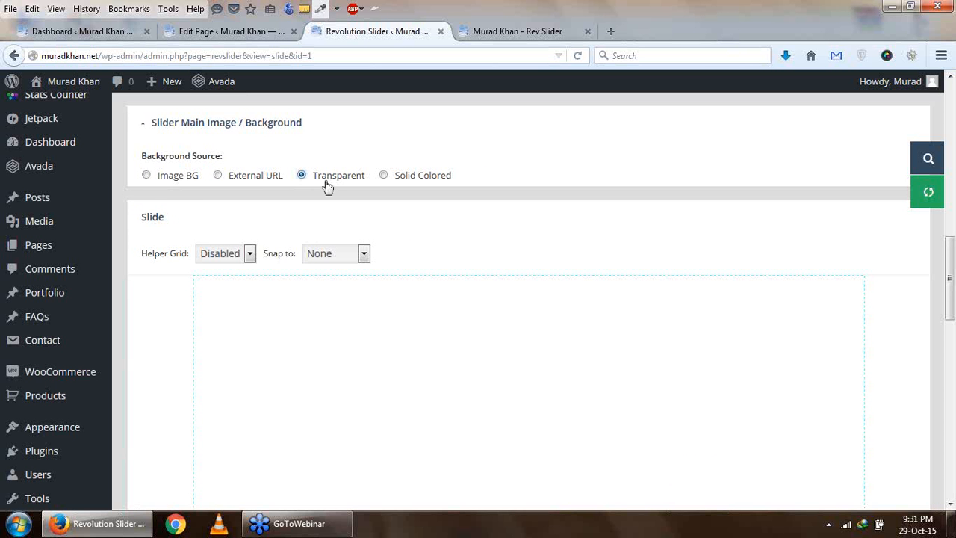
{"action": "left_click", "coordinate": [146, 176]}
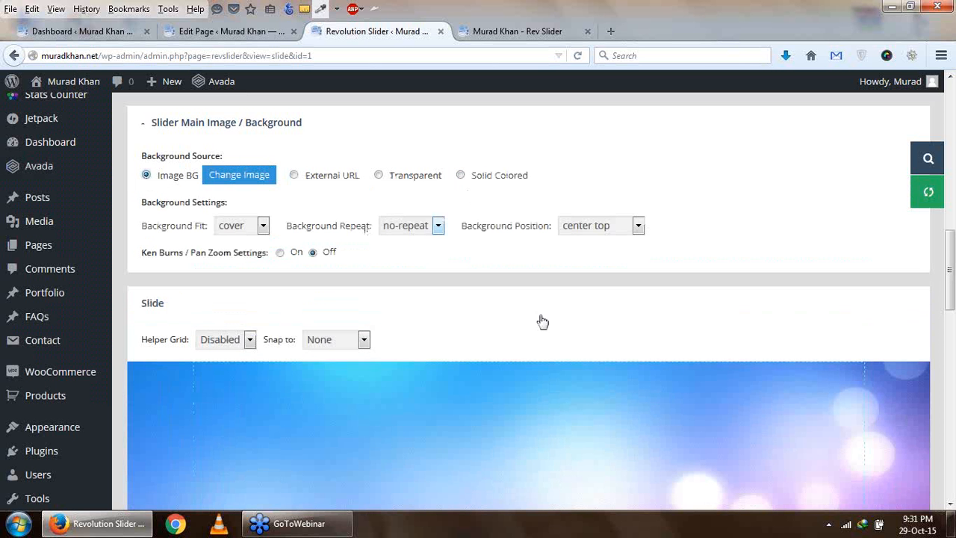
- Examine the Background Fit options, the slide preview and the layer controls beneath it
{"action": "left_click", "coordinate": [262, 232]}
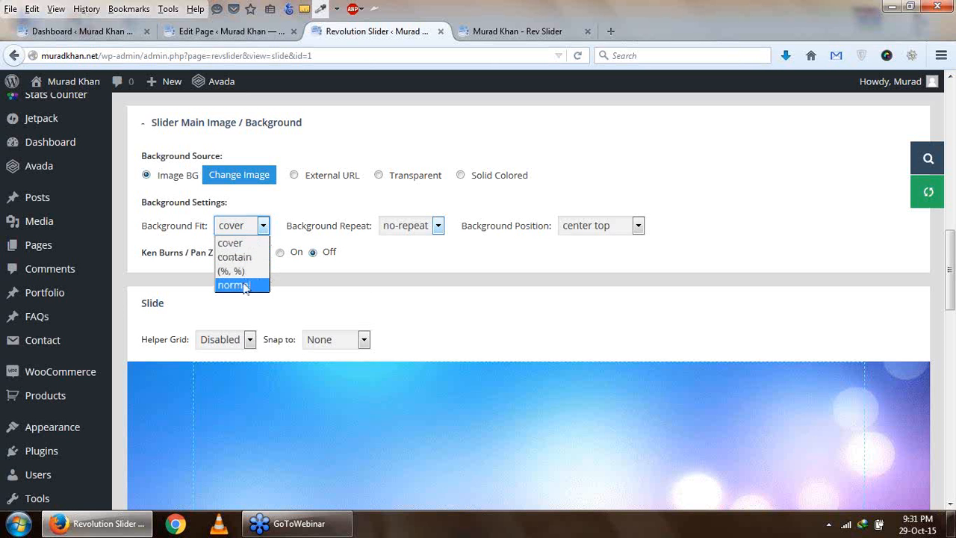
{"action": "left_click", "coordinate": [429, 285]}
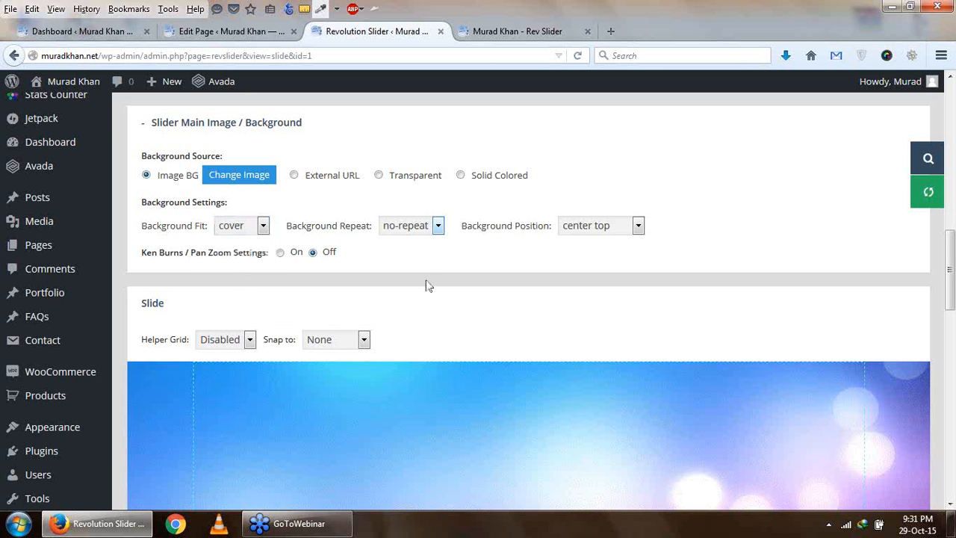
{"action": "scroll", "coordinate": [447, 245], "scroll_direction": "down", "scroll_amount": 4}
{"action": "scroll", "coordinate": [451, 247], "scroll_direction": "up", "scroll_amount": 2}
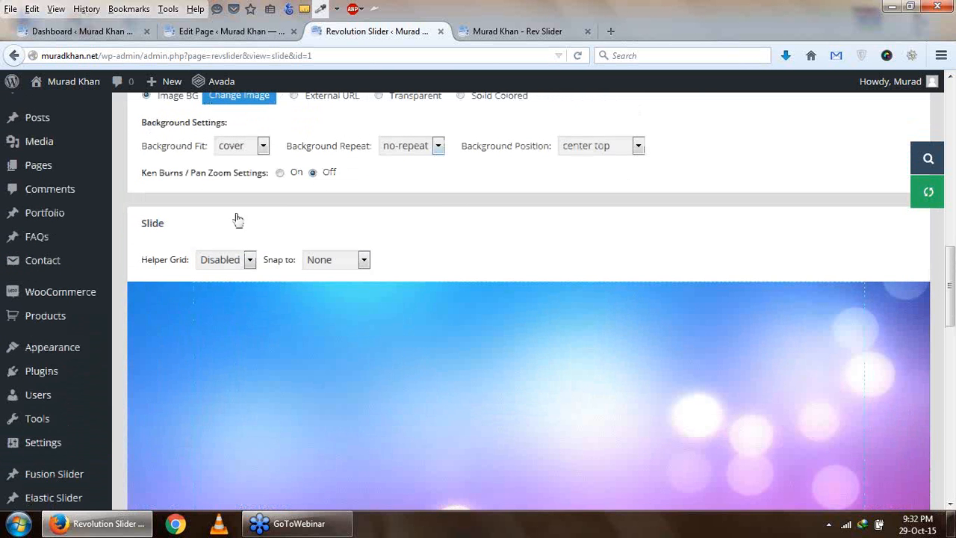
{"action": "scroll", "coordinate": [284, 269], "scroll_direction": "down", "scroll_amount": 2}
{"action": "scroll", "coordinate": [295, 285], "scroll_direction": "down", "scroll_amount": 4}
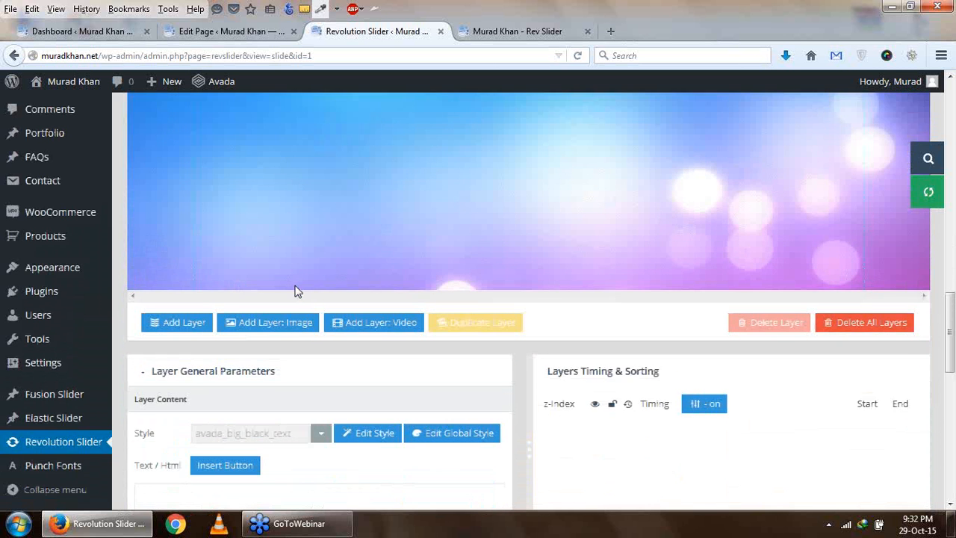
{"action": "scroll", "coordinate": [296, 290], "scroll_direction": "up", "scroll_amount": 4}
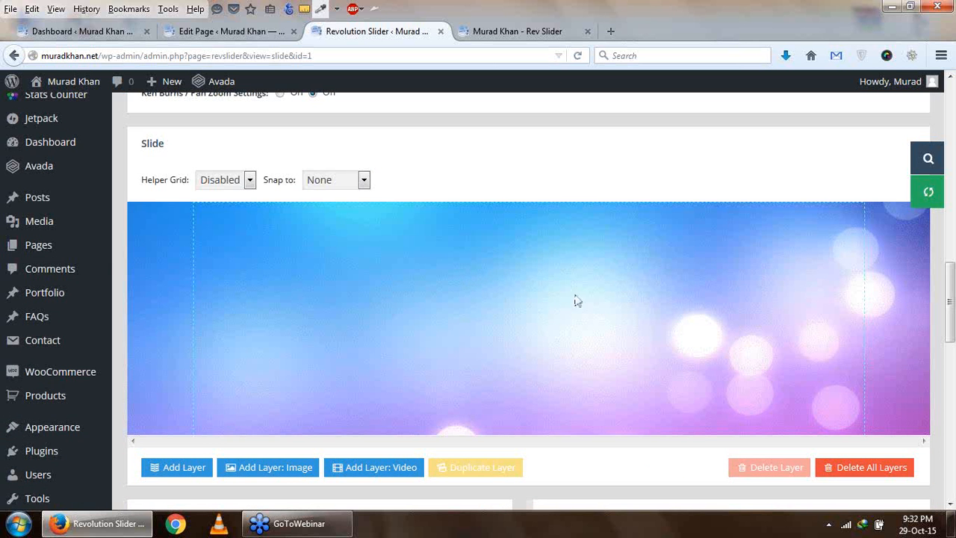
{"action": "scroll", "coordinate": [527, 315], "scroll_direction": "down", "scroll_amount": 4}
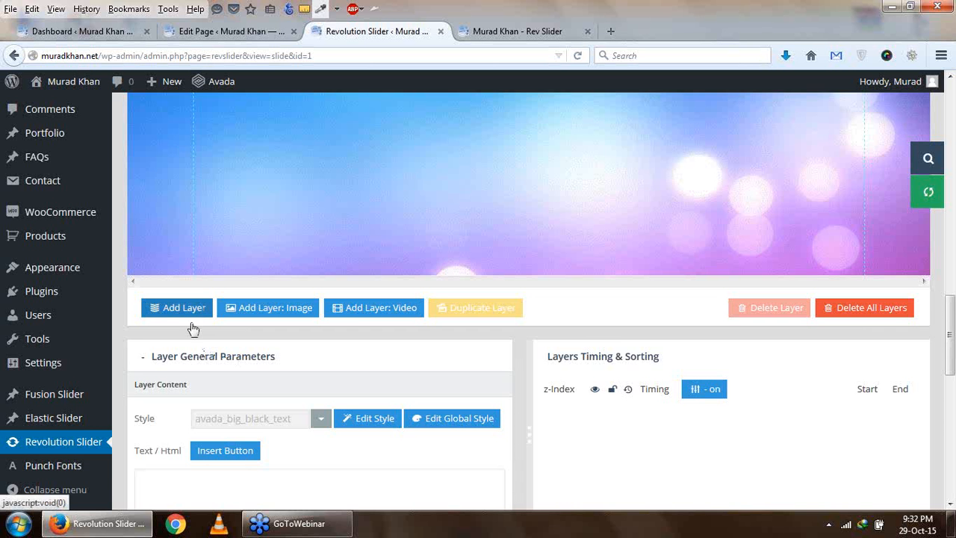
{"action": "scroll", "coordinate": [174, 311], "scroll_direction": "down", "scroll_amount": 2}
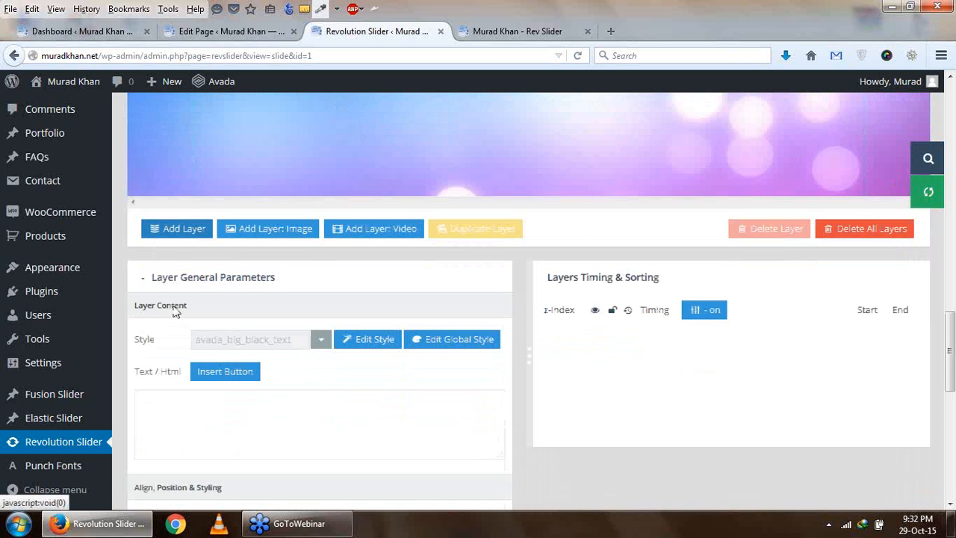
- Add a text layer to the slide and move it to about X 97, Y 70
{"action": "left_click", "coordinate": [184, 228]}
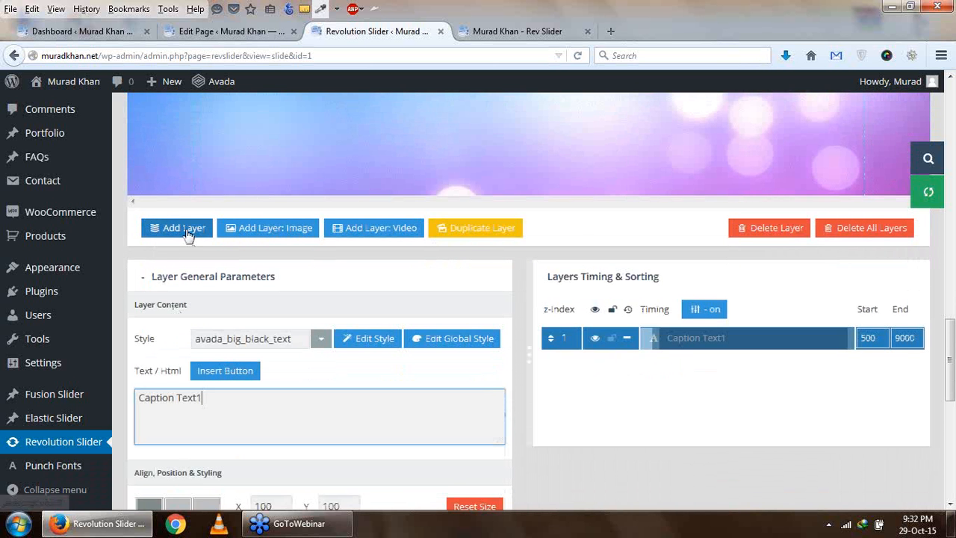
{"action": "scroll", "coordinate": [370, 412], "scroll_direction": "up", "scroll_amount": 6}
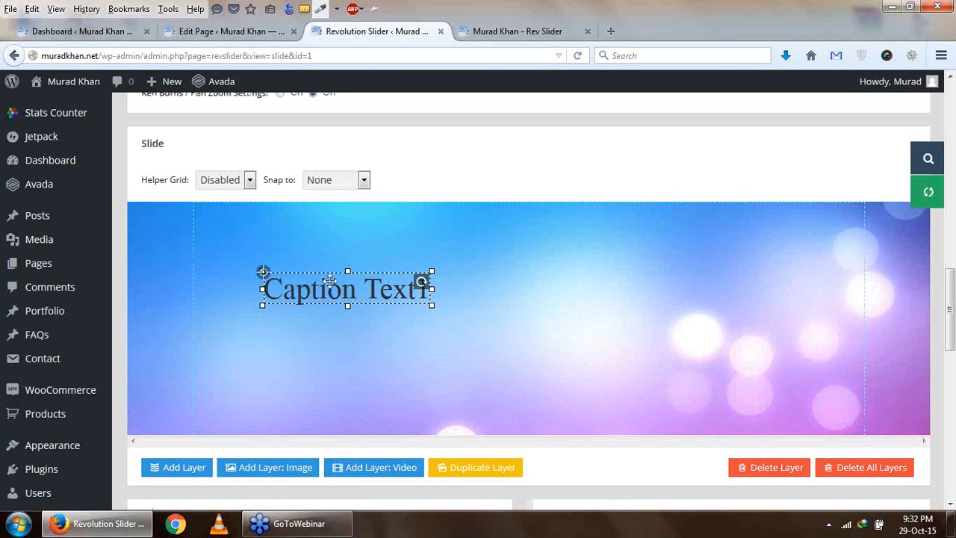
{"action": "left_click_drag", "start_coordinate": [332, 289], "coordinate": [329, 270]}
{"action": "scroll", "coordinate": [330, 270], "scroll_direction": "down", "scroll_amount": 4}
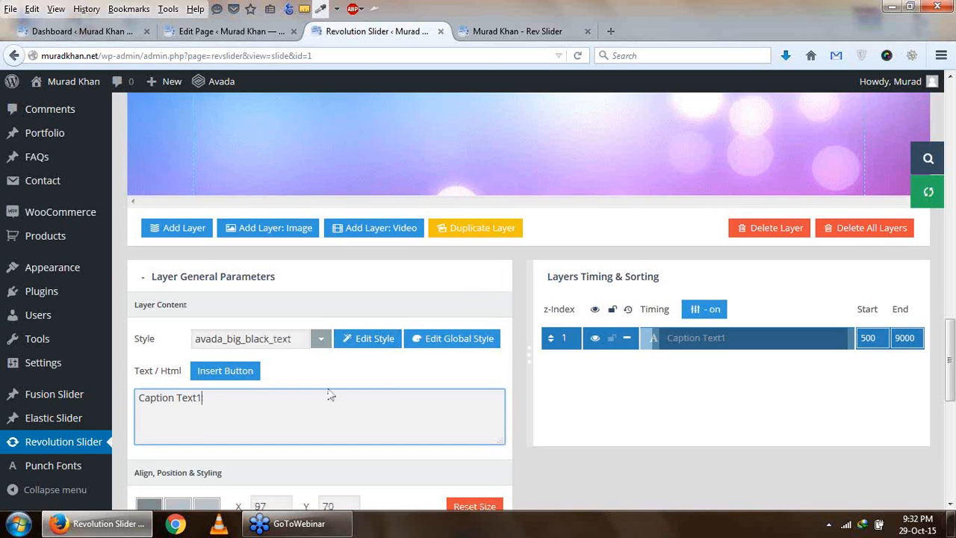
- Replace the caption layer's placeholder text with "Welcome To IT Super"
{"action": "scroll", "coordinate": [331, 397], "scroll_direction": "up", "scroll_amount": 2}
{"action": "left_click_drag", "start_coordinate": [202, 478], "coordinate": [132, 485]}
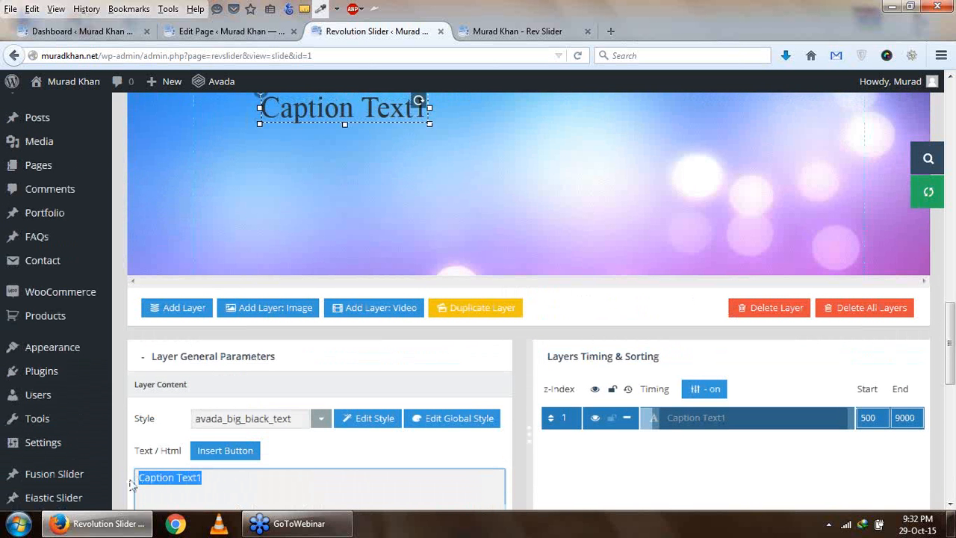
{"action": "type", "text": "H"}
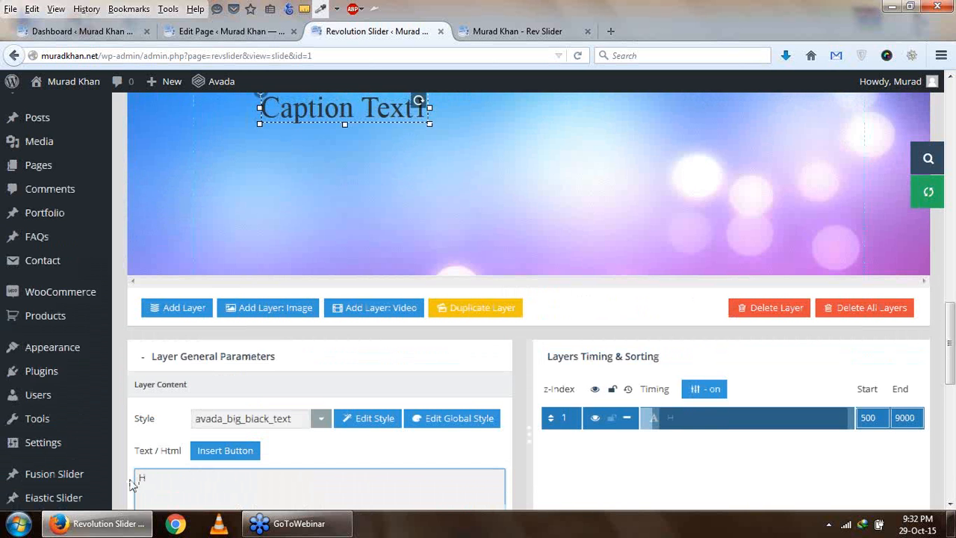
{"action": "type", "text": "Welcome To IT Super"}
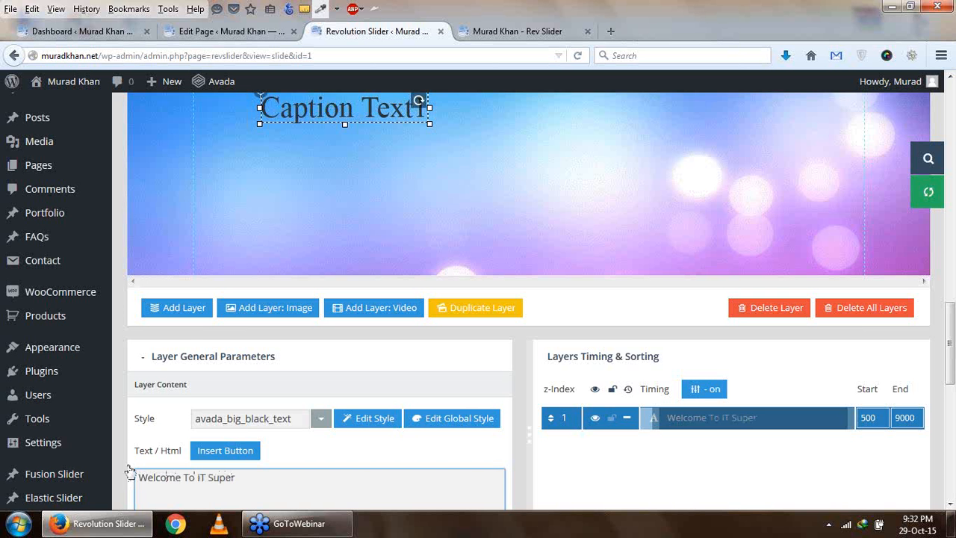
{"action": "scroll", "coordinate": [384, 168], "scroll_direction": "up", "scroll_amount": 2}
{"action": "left_click", "coordinate": [384, 166]}
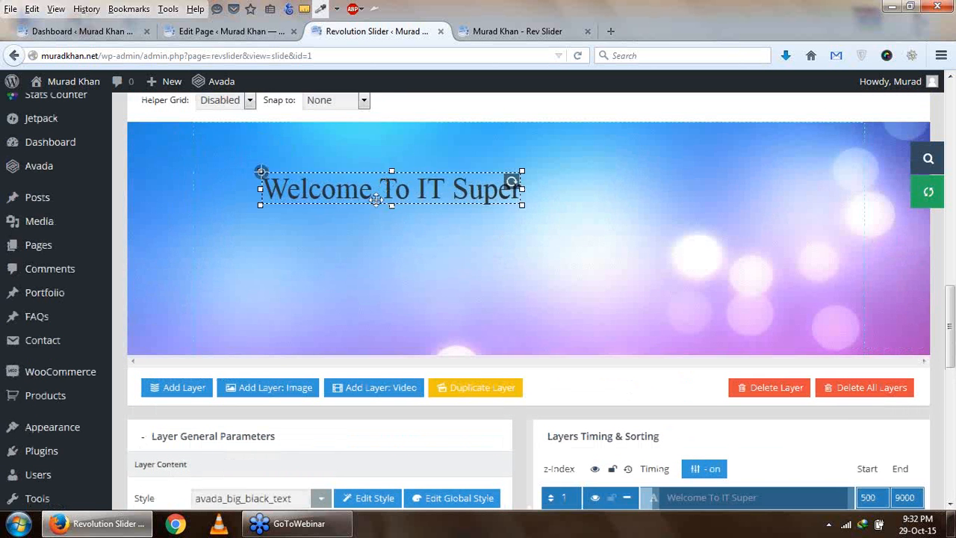
- Apply the medium_bg_red style to the "Welcome To IT Super" layer
{"action": "scroll", "coordinate": [377, 202], "scroll_direction": "down", "scroll_amount": 3}
{"action": "scroll", "coordinate": [301, 340], "scroll_direction": "down", "scroll_amount": 2}
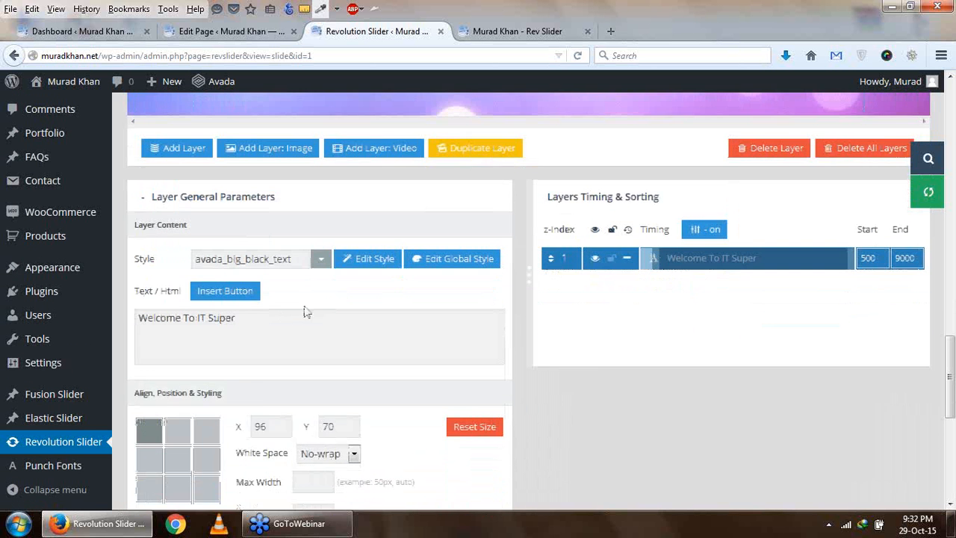
{"action": "left_click", "coordinate": [320, 258]}
{"action": "scroll", "coordinate": [320, 267], "scroll_direction": "up", "scroll_amount": 4}
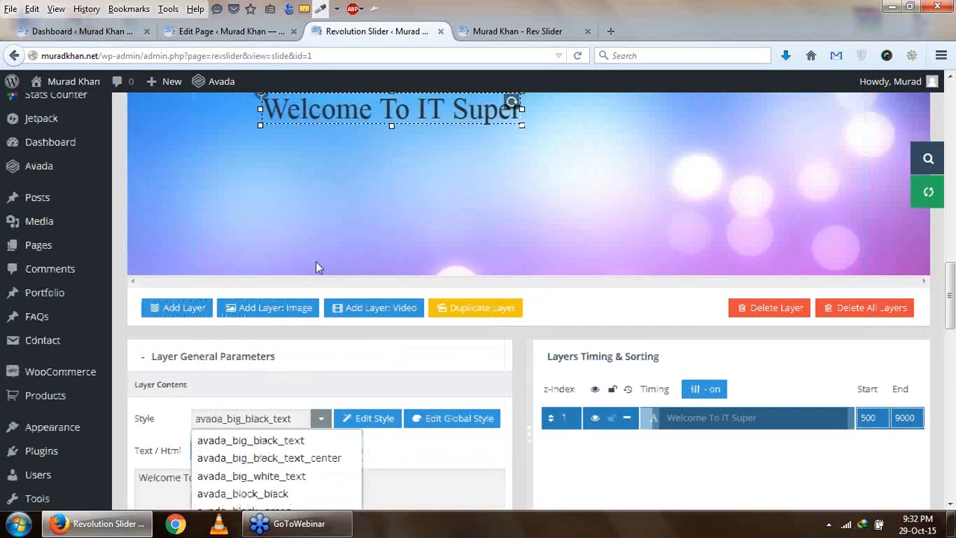
{"action": "scroll", "coordinate": [342, 229], "scroll_direction": "down", "scroll_amount": 2}
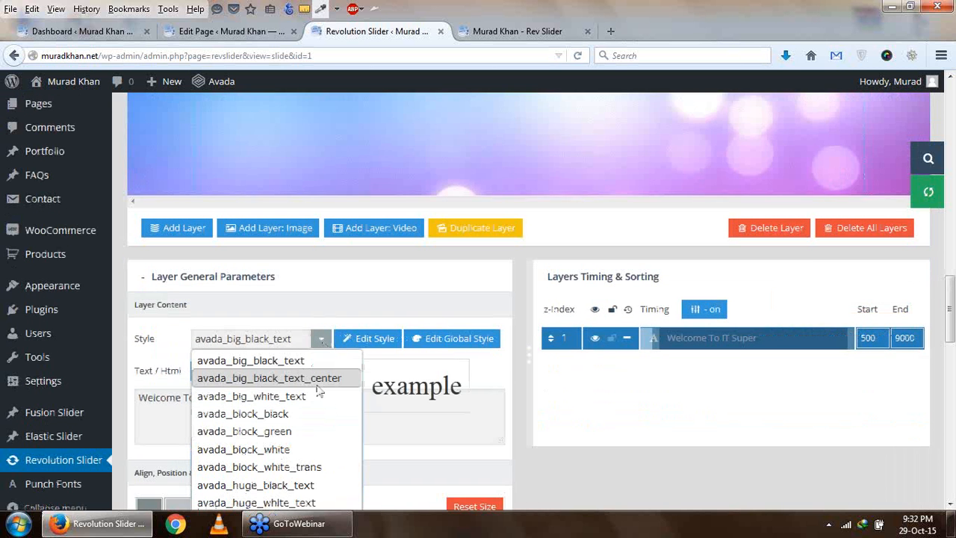
{"action": "scroll", "coordinate": [314, 378], "scroll_direction": "down", "scroll_amount": 2}
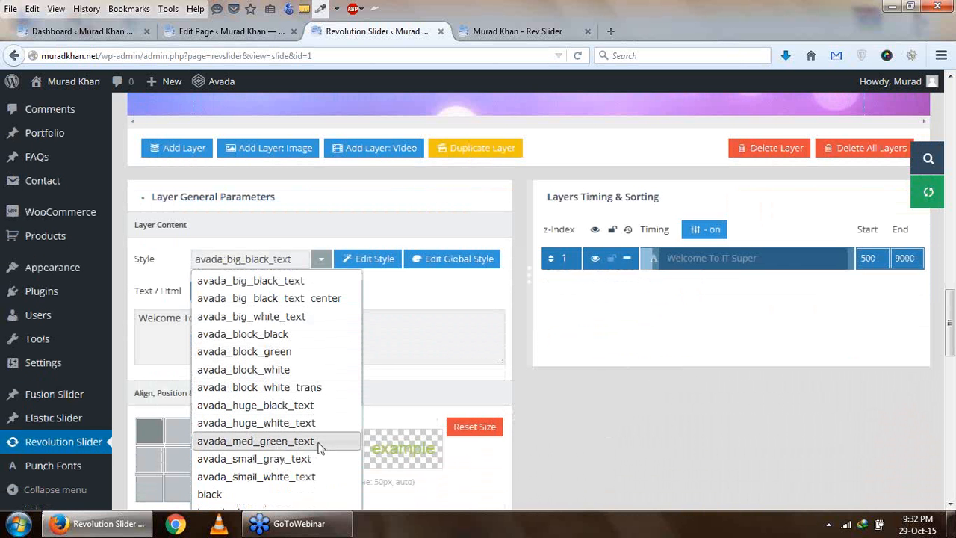
{"action": "scroll", "coordinate": [319, 461], "scroll_direction": "down", "scroll_amount": 4}
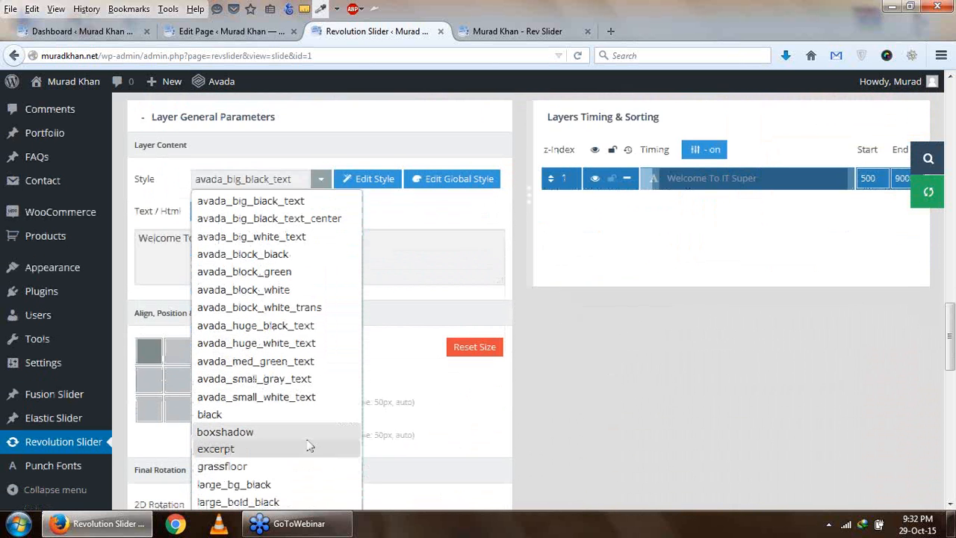
{"action": "scroll", "coordinate": [305, 446], "scroll_direction": "down", "scroll_amount": 3}
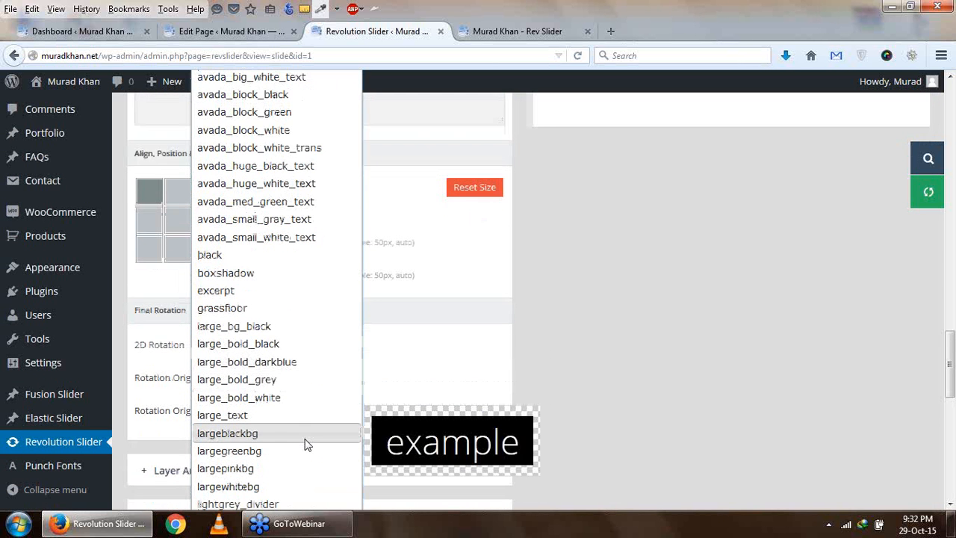
{"action": "scroll", "coordinate": [302, 443], "scroll_direction": "down", "scroll_amount": 2}
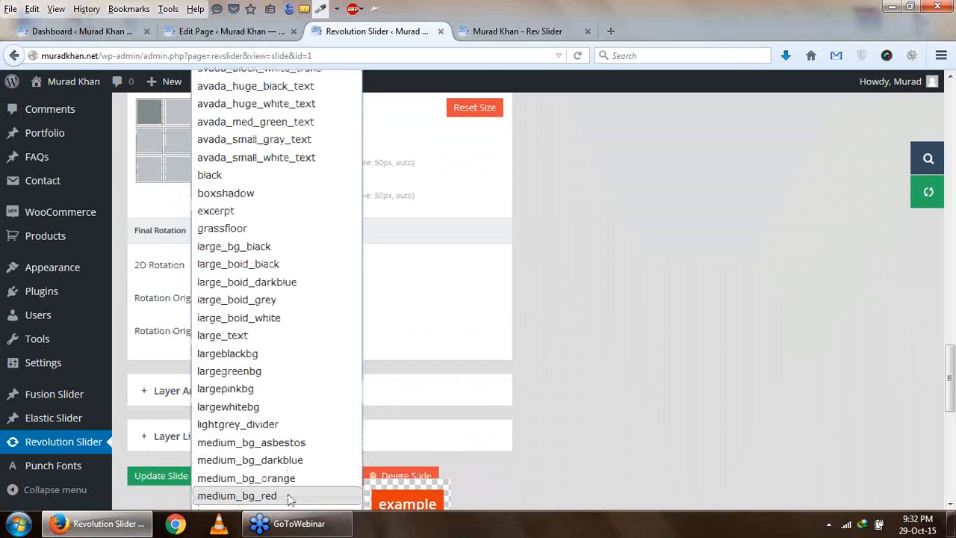
{"action": "left_click", "coordinate": [237, 496]}
{"action": "scroll", "coordinate": [394, 367], "scroll_direction": "up", "scroll_amount": 5}
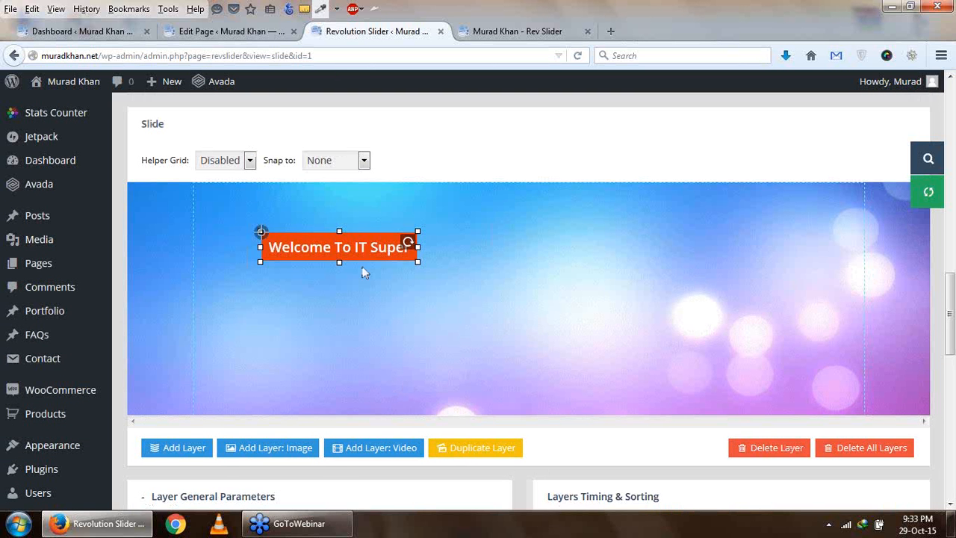
- Move the red text layer up and to the left, to about X 66, Y 39
{"action": "left_click_drag", "start_coordinate": [330, 247], "coordinate": [308, 224]}
{"action": "left_click_drag", "start_coordinate": [400, 243], "coordinate": [406, 253]}
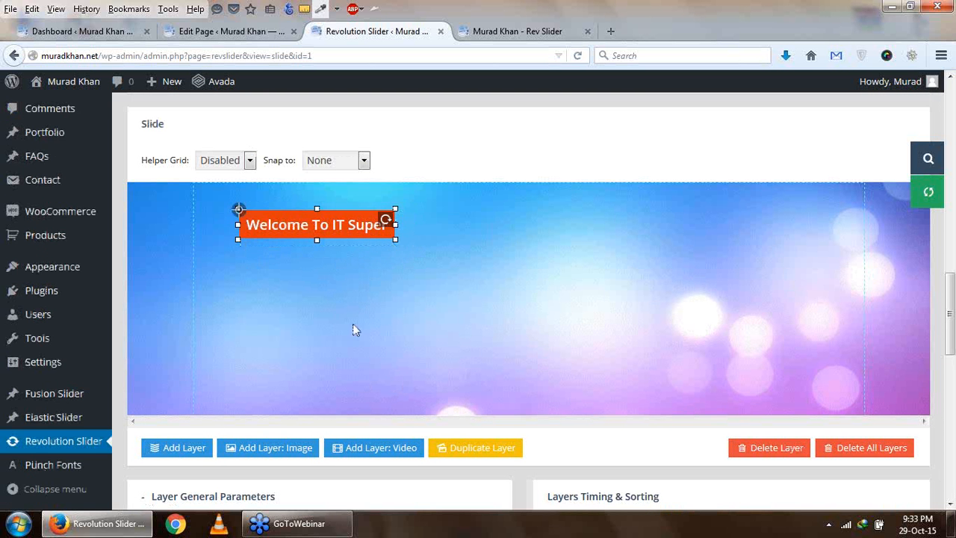
{"action": "scroll", "coordinate": [355, 330], "scroll_direction": "down", "scroll_amount": 4}
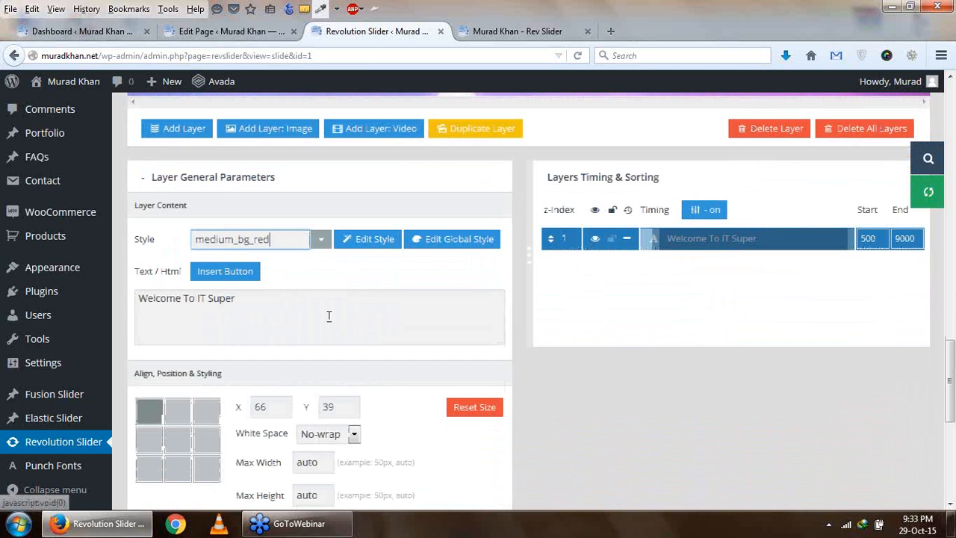
{"action": "scroll", "coordinate": [366, 320], "scroll_direction": "down", "scroll_amount": 1}
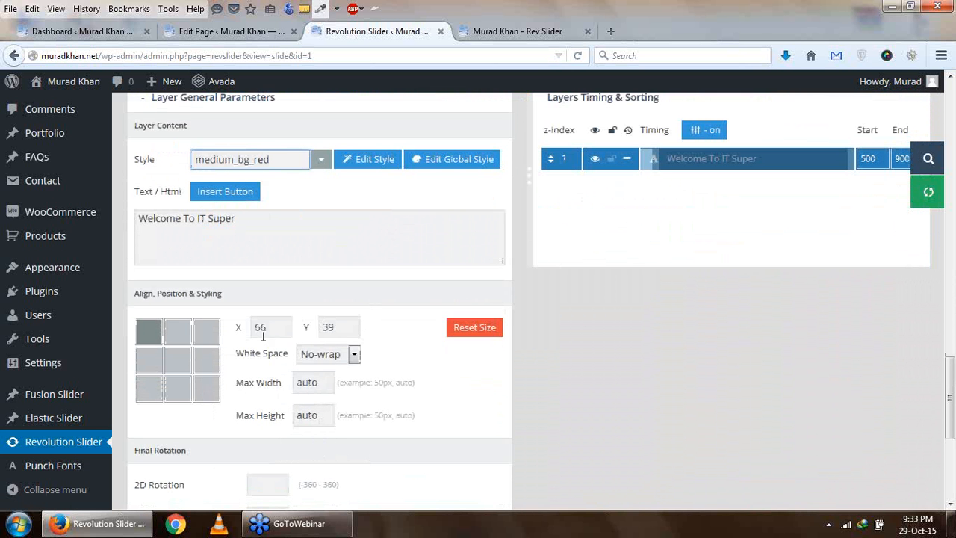
- Examine the text layer's position, white space, maximum size and final rotation settings
{"action": "double_click", "coordinate": [271, 326]}
{"action": "scroll", "coordinate": [390, 360], "scroll_direction": "down", "scroll_amount": 1}
{"action": "left_click", "coordinate": [355, 275]}
{"action": "left_click", "coordinate": [356, 276]}
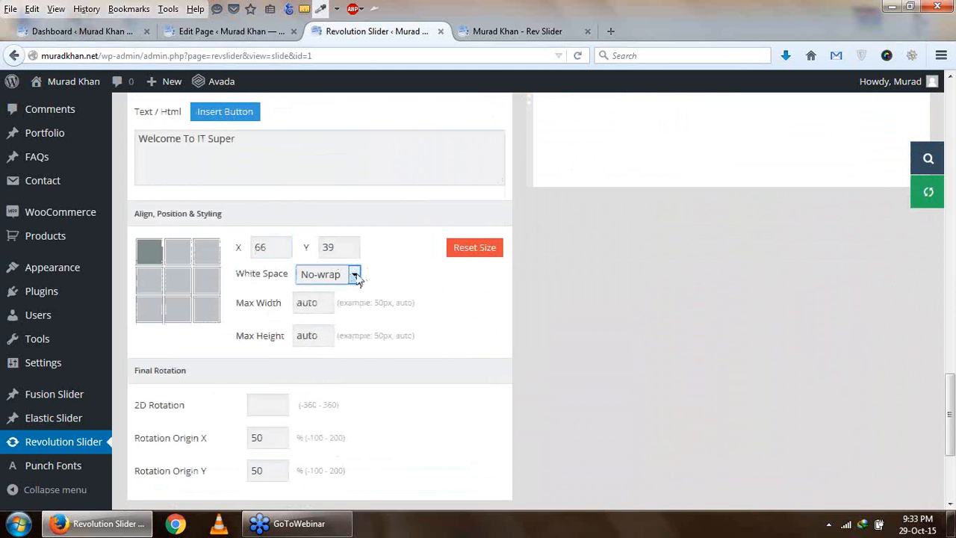
{"action": "scroll", "coordinate": [405, 292], "scroll_direction": "up", "scroll_amount": 7}
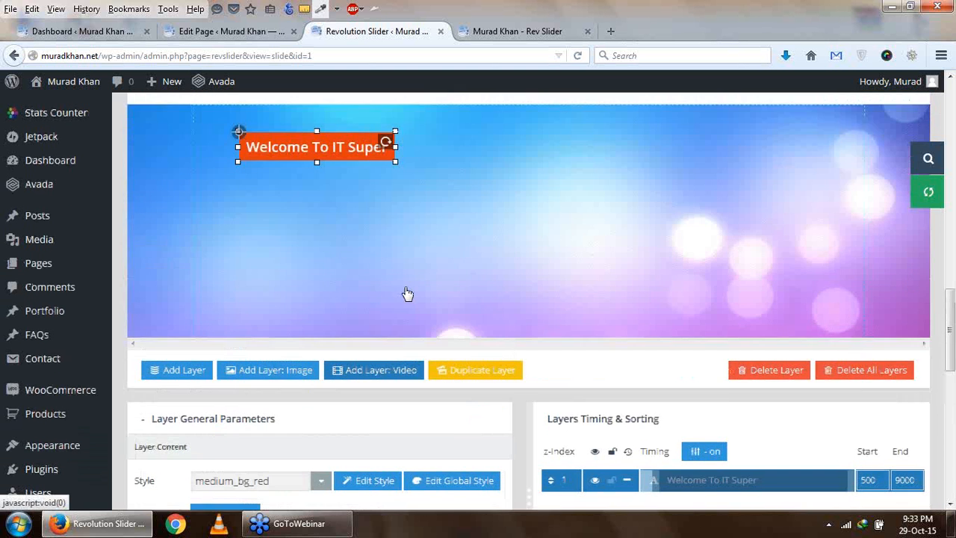
{"action": "scroll", "coordinate": [405, 291], "scroll_direction": "down", "scroll_amount": 4}
{"action": "scroll", "coordinate": [405, 291], "scroll_direction": "down", "scroll_amount": 4}
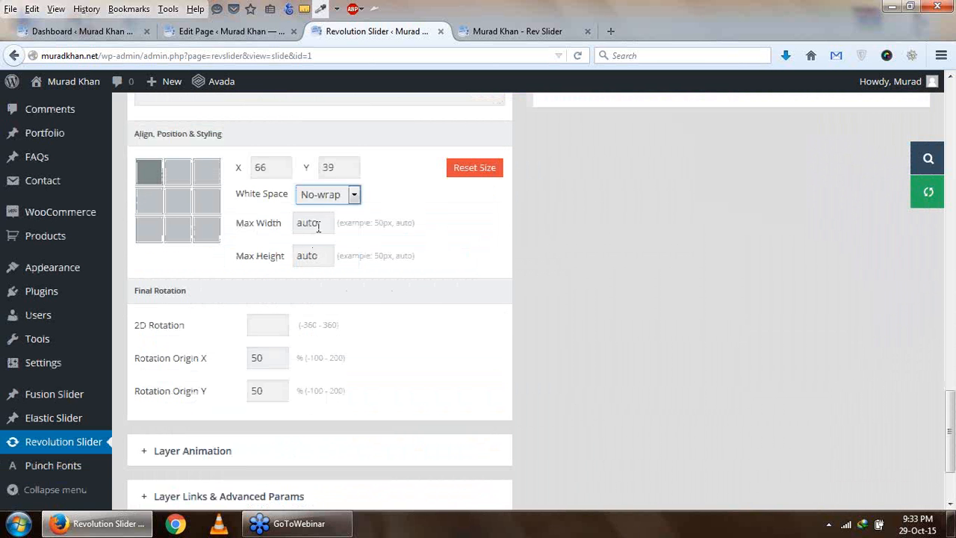
- Align the text layer to the top centre of the slide
{"action": "scroll", "coordinate": [240, 219], "scroll_direction": "up", "scroll_amount": 1}
{"action": "left_click", "coordinate": [178, 252]}
{"action": "scroll", "coordinate": [179, 249], "scroll_direction": "up", "scroll_amount": 3}
{"action": "scroll", "coordinate": [179, 249], "scroll_direction": "up", "scroll_amount": 3}
{"action": "scroll", "coordinate": [182, 252], "scroll_direction": "down", "scroll_amount": 4}
- Align the text layer to the slide's top-left corner and reposition it at about X 74, Y 64
{"action": "left_click", "coordinate": [148, 410]}
{"action": "scroll", "coordinate": [446, 410], "scroll_direction": "up", "scroll_amount": 3}
{"action": "scroll", "coordinate": [446, 410], "scroll_direction": "up", "scroll_amount": 3}
{"action": "left_click_drag", "start_coordinate": [278, 283], "coordinate": [313, 318]}
{"action": "scroll", "coordinate": [314, 319], "scroll_direction": "down", "scroll_amount": 4}
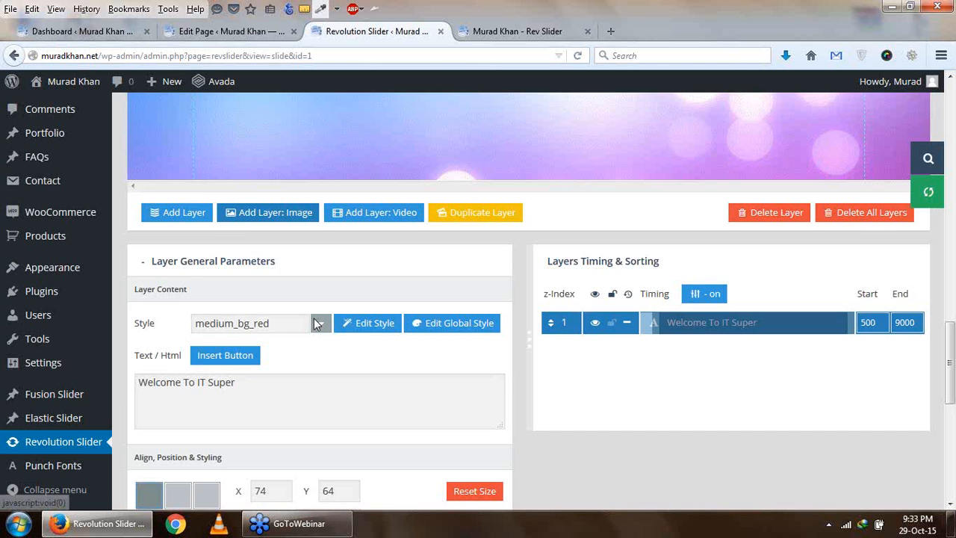
{"action": "scroll", "coordinate": [314, 318], "scroll_direction": "up", "scroll_amount": 3}
{"action": "scroll", "coordinate": [314, 320], "scroll_direction": "down", "scroll_amount": 7}
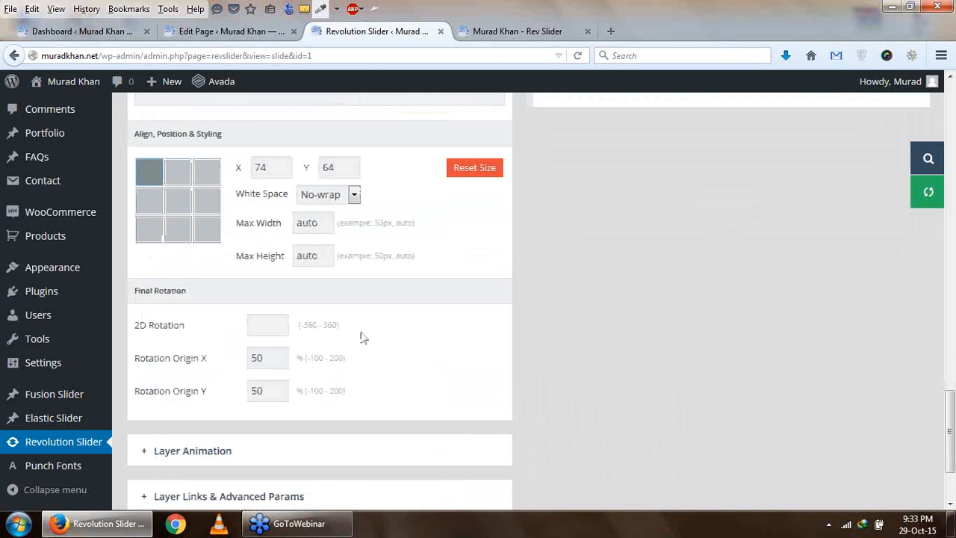
- Set the text layer's 2D rotation to 360 in its final rotation settings
{"action": "left_click", "coordinate": [256, 319]}
{"action": "scroll", "coordinate": [258, 328], "scroll_direction": "up", "scroll_amount": 8}
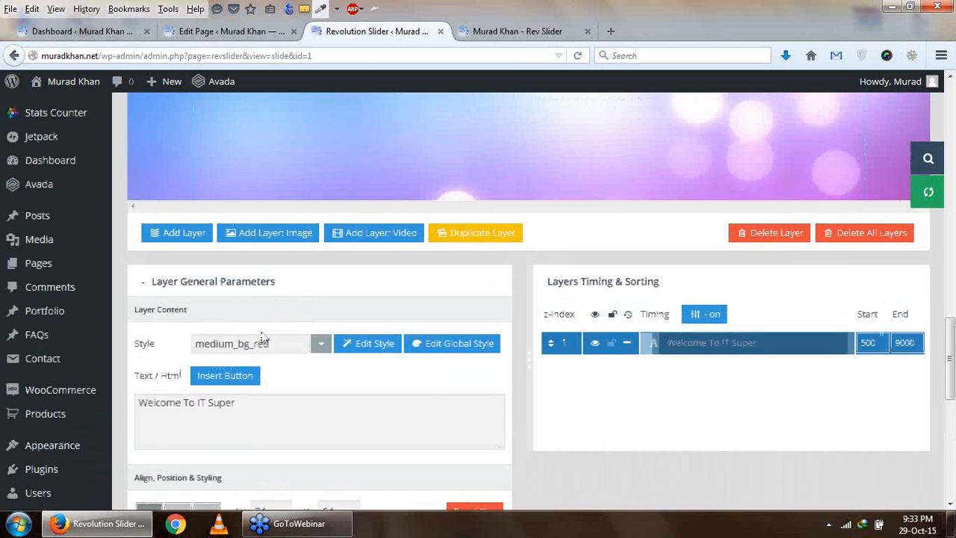
{"action": "scroll", "coordinate": [262, 337], "scroll_direction": "down", "scroll_amount": 8}
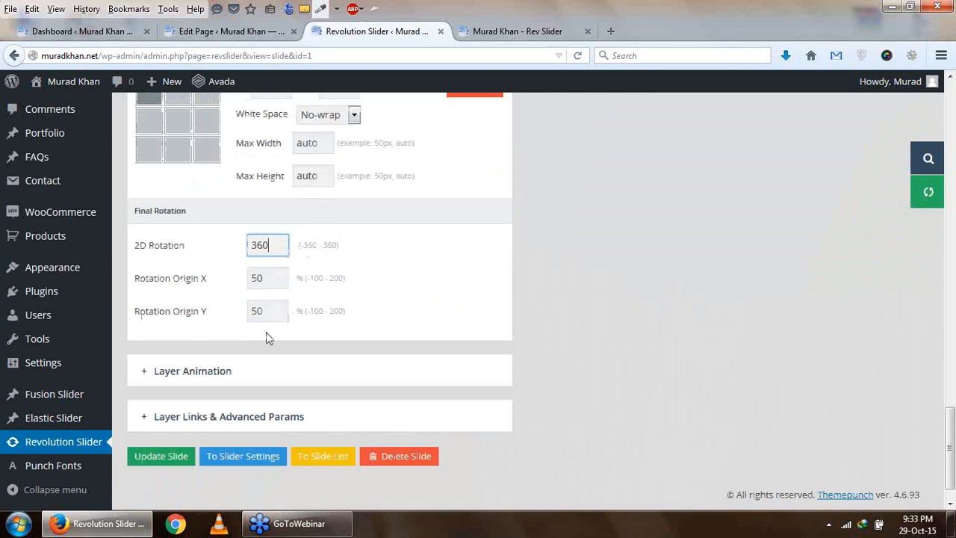
- Edit the text layer's medium_bg_red style and set its font-size to 40px in the advanced CSS editor
{"action": "scroll", "coordinate": [268, 338], "scroll_direction": "up", "scroll_amount": 3}
{"action": "scroll", "coordinate": [267, 334], "scroll_direction": "up", "scroll_amount": 1}
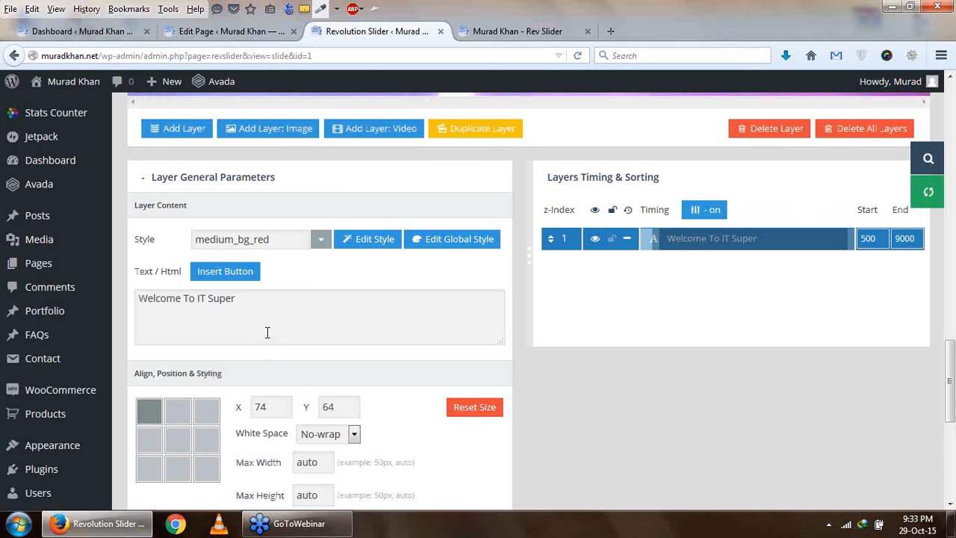
{"action": "left_click", "coordinate": [368, 243]}
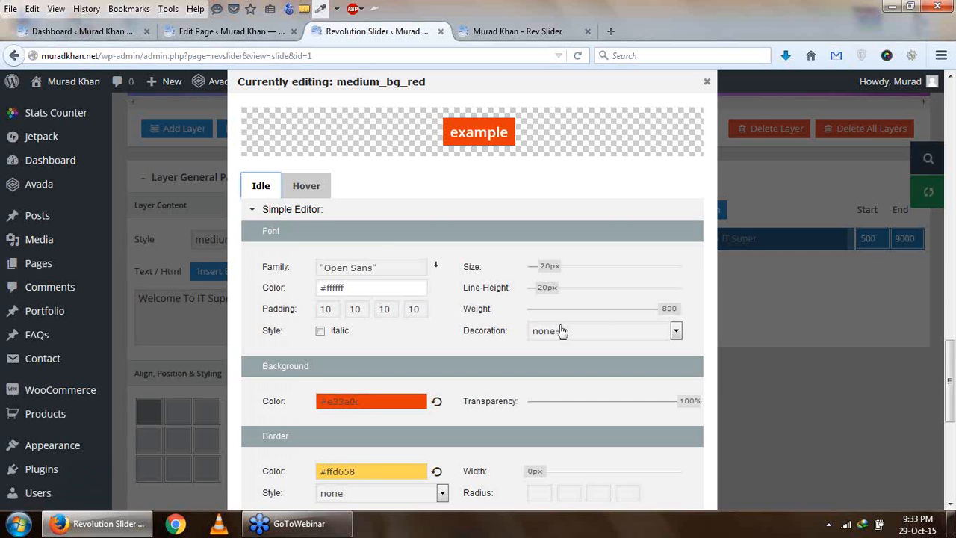
{"action": "scroll", "coordinate": [396, 248], "scroll_direction": "down", "scroll_amount": 4}
{"action": "scroll", "coordinate": [446, 236], "scroll_direction": "up", "scroll_amount": 2}
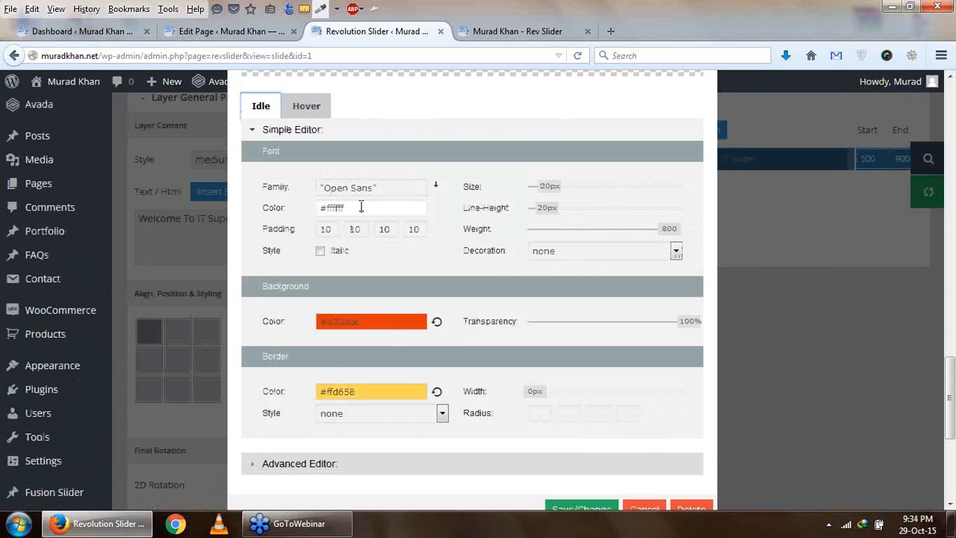
{"action": "scroll", "coordinate": [394, 318], "scroll_direction": "down", "scroll_amount": 2}
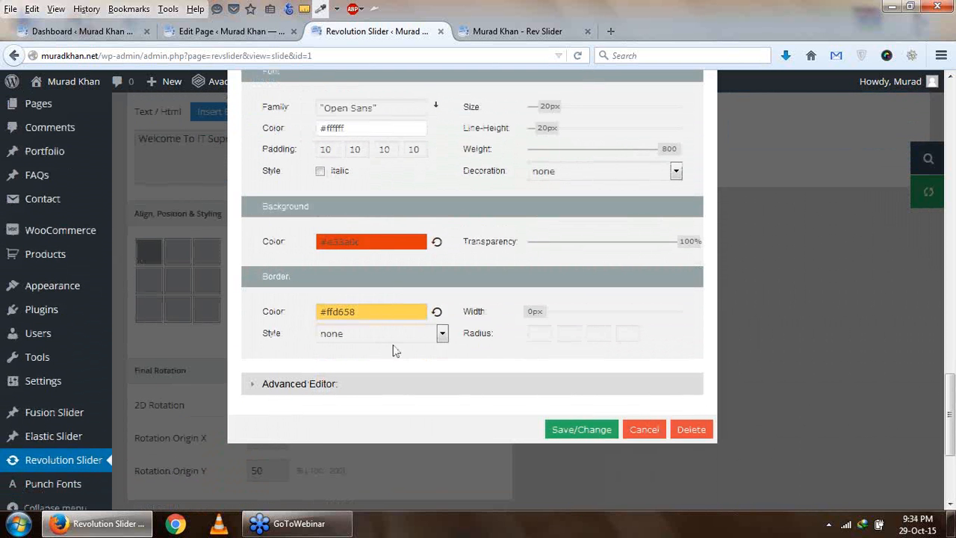
{"action": "left_click", "coordinate": [350, 386]}
{"action": "scroll", "coordinate": [346, 386], "scroll_direction": "up", "scroll_amount": 4}
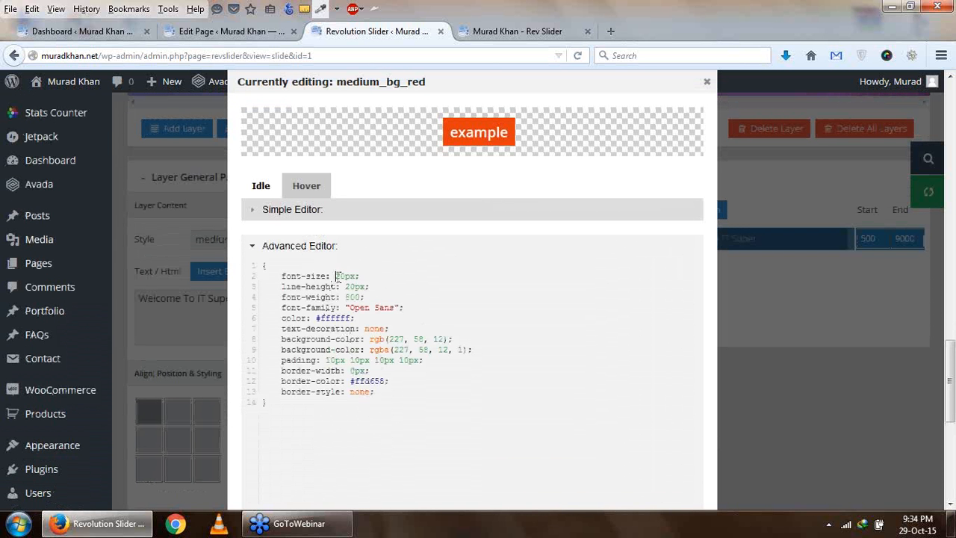
{"action": "type", "text": "4"}
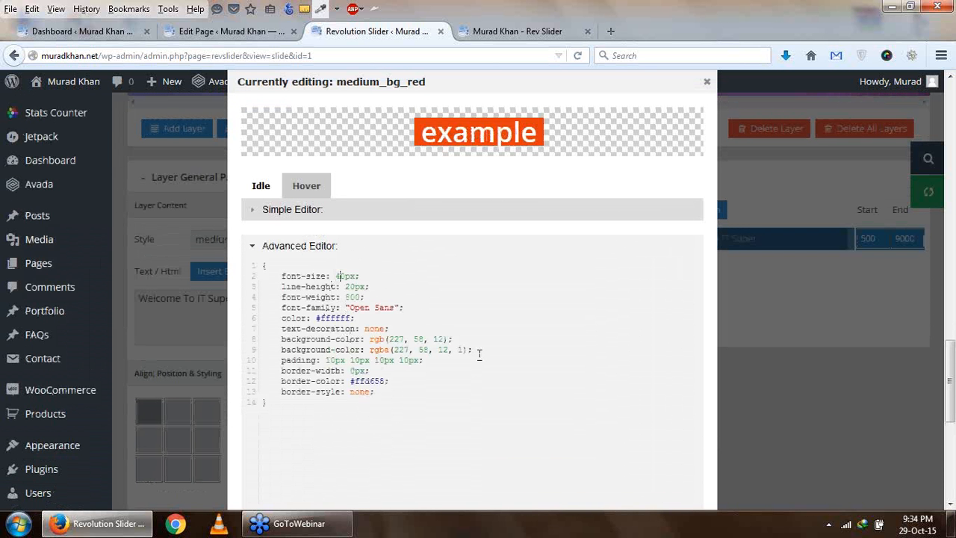
- Save the edited style as a new class named newmediumbgred
{"action": "scroll", "coordinate": [419, 265], "scroll_direction": "down", "scroll_amount": 3}
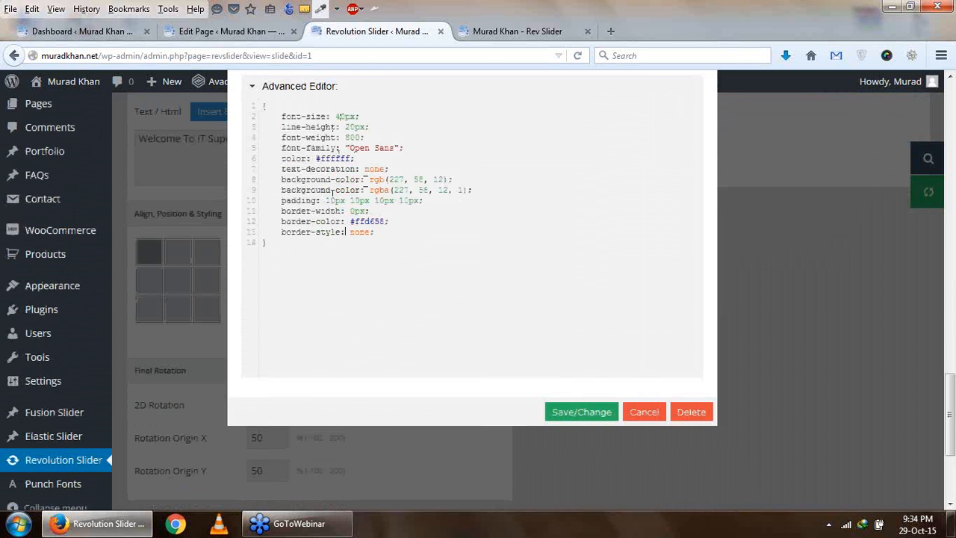
{"action": "left_click", "coordinate": [598, 419]}
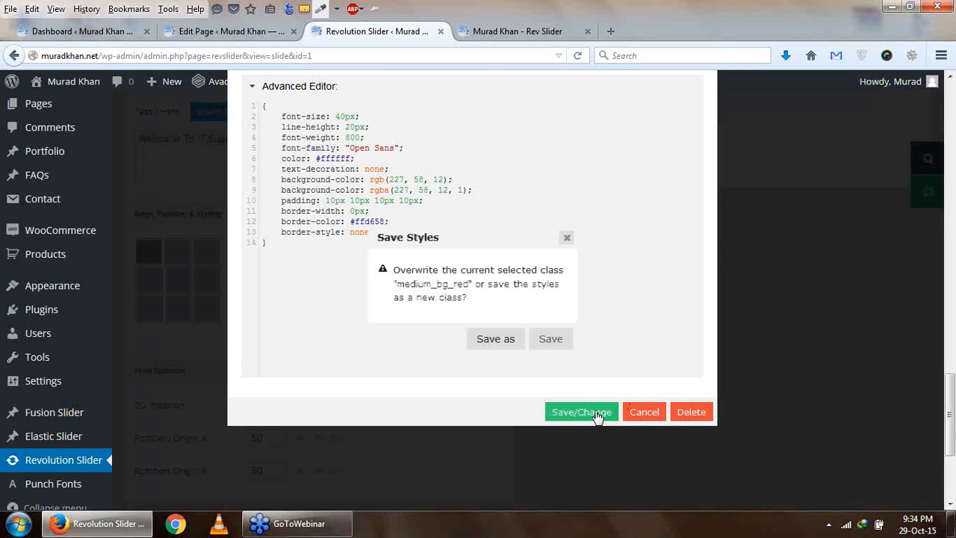
{"action": "left_click", "coordinate": [497, 345]}
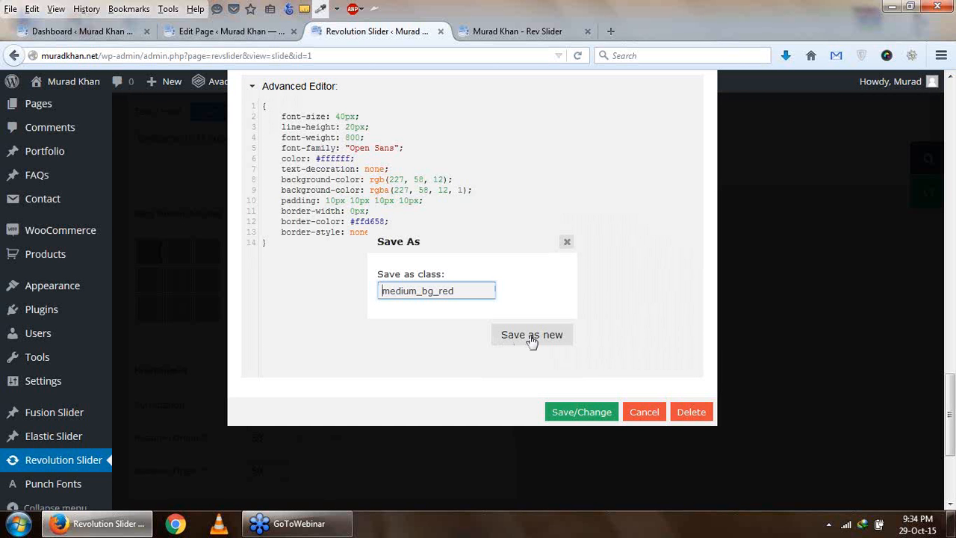
{"action": "type", "text": "new"}
{"action": "left_click", "coordinate": [532, 338]}
- Move the restyled text layer up and to the left on the slide, to about X 59, Y 43
{"action": "scroll", "coordinate": [423, 316], "scroll_direction": "up", "scroll_amount": 5}
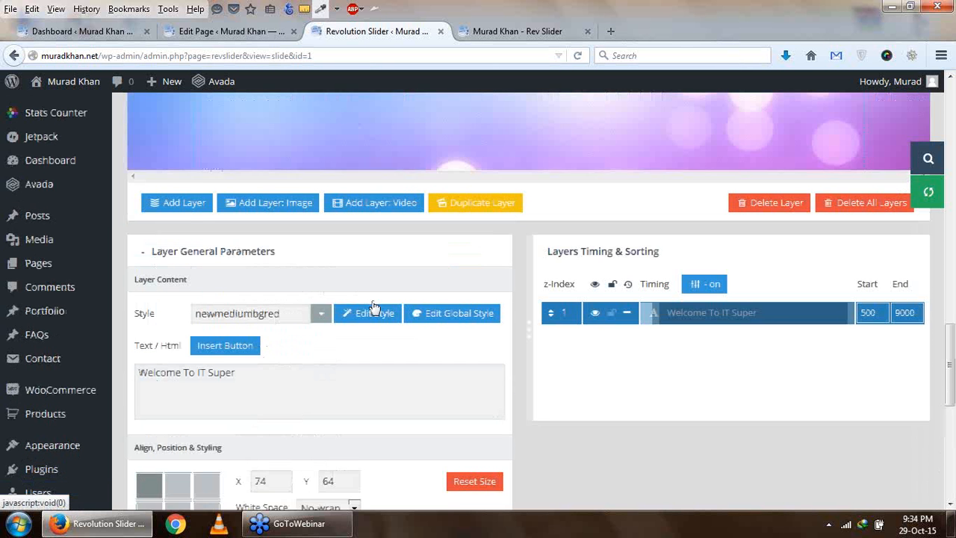
{"action": "scroll", "coordinate": [320, 284], "scroll_direction": "up", "scroll_amount": 4}
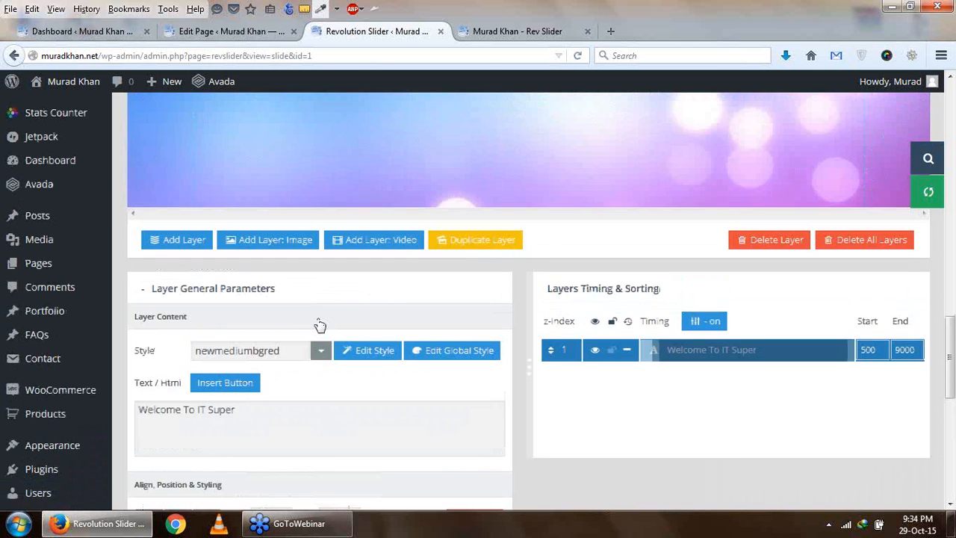
{"action": "scroll", "coordinate": [391, 124], "scroll_direction": "down", "scroll_amount": 2}
{"action": "mouse_move", "coordinate": [401, 168]}
{"action": "left_mouse_down"}
{"action": "mouse_move", "coordinate": [402, 153]}
{"action": "mouse_move", "coordinate": [389, 154]}
{"action": "left_mouse_up"}
- Set the text layer's start animation to Long from Right in the layer animation settings
{"action": "scroll", "coordinate": [389, 154], "scroll_direction": "down", "scroll_amount": 10}
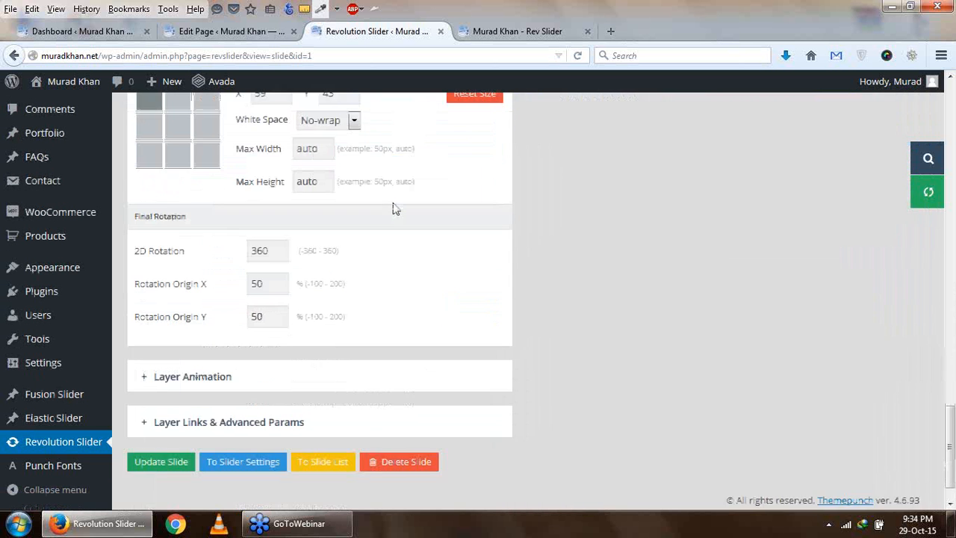
{"action": "left_click", "coordinate": [188, 335]}
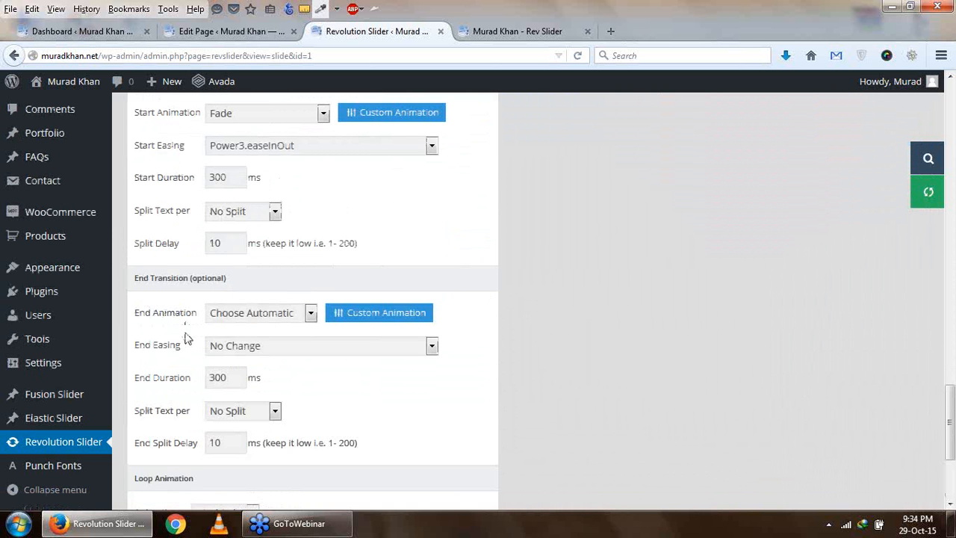
{"action": "scroll", "coordinate": [334, 280], "scroll_direction": "up", "scroll_amount": 2}
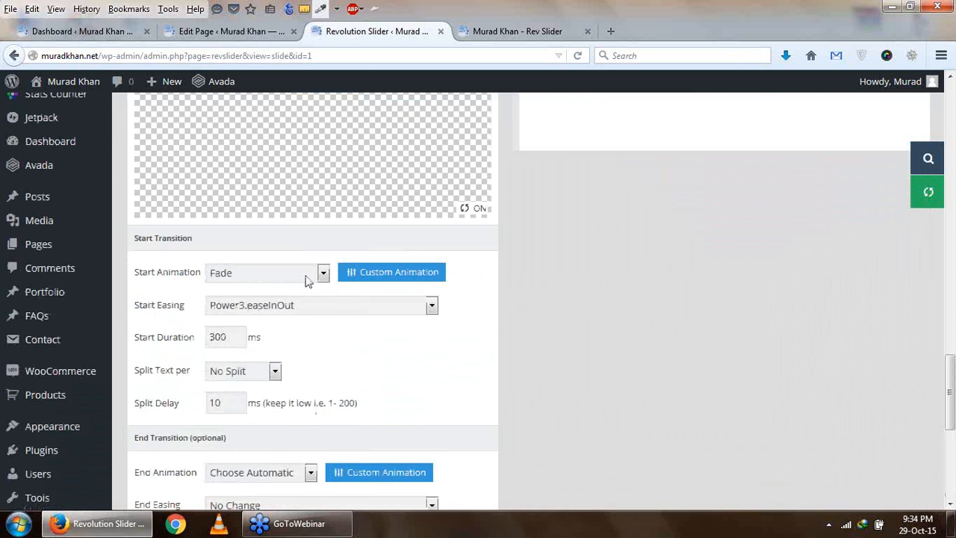
{"action": "scroll", "coordinate": [307, 280], "scroll_direction": "up", "scroll_amount": 2}
{"action": "left_click", "coordinate": [320, 356]}
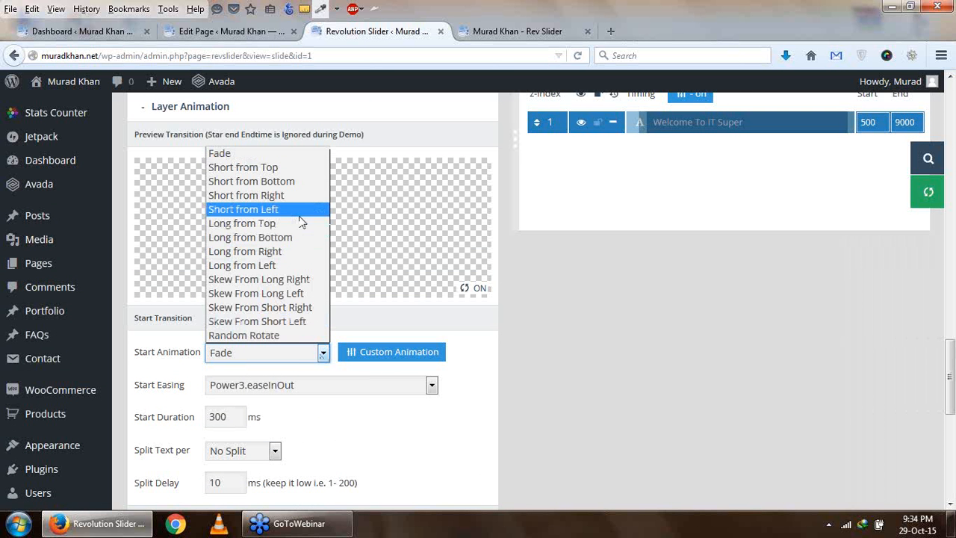
{"action": "left_click", "coordinate": [301, 252]}
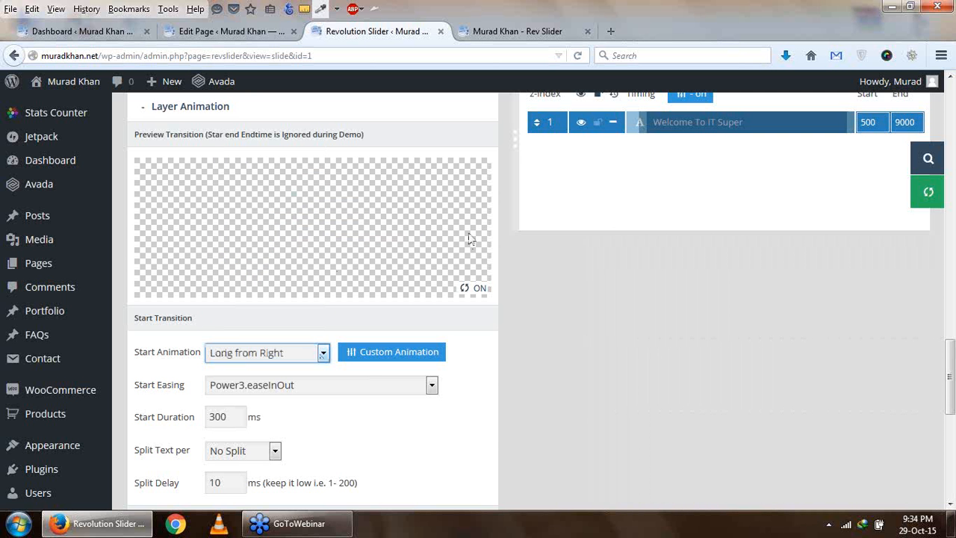
- Try the Quart.easeIn and Quad.easeOut start easings on the text layer and preview the transition
{"action": "scroll", "coordinate": [297, 260], "scroll_direction": "down", "scroll_amount": 2}
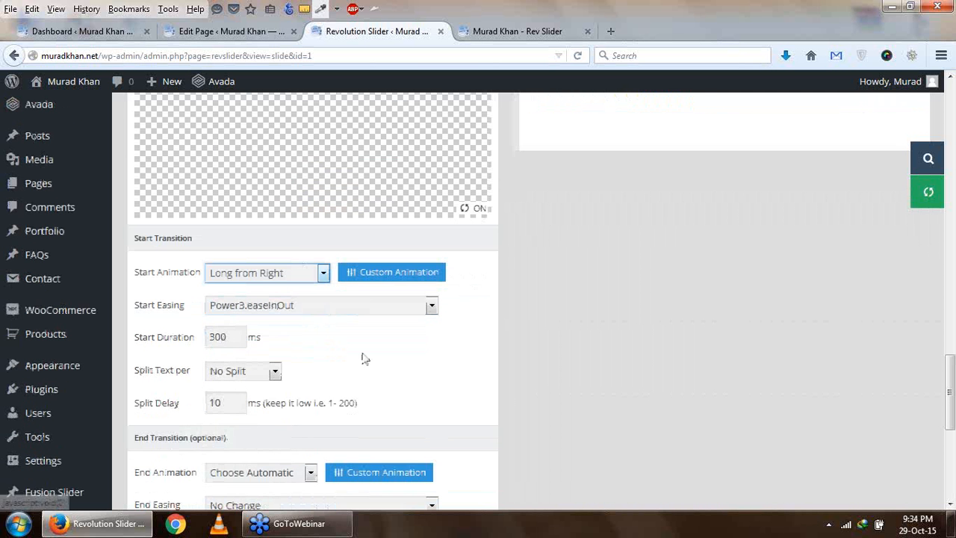
{"action": "left_click", "coordinate": [341, 308]}
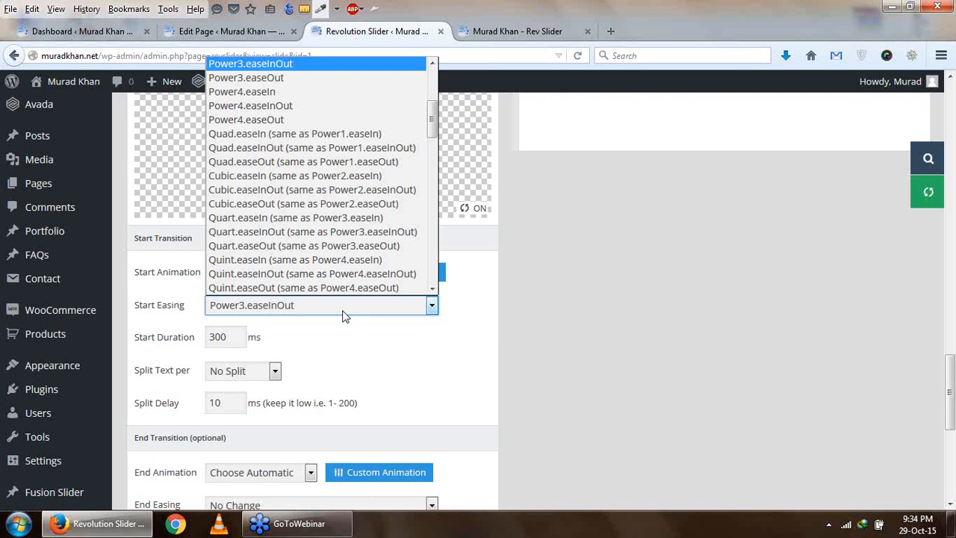
{"action": "left_click", "coordinate": [332, 217]}
{"action": "scroll", "coordinate": [354, 261], "scroll_direction": "up", "scroll_amount": 4}
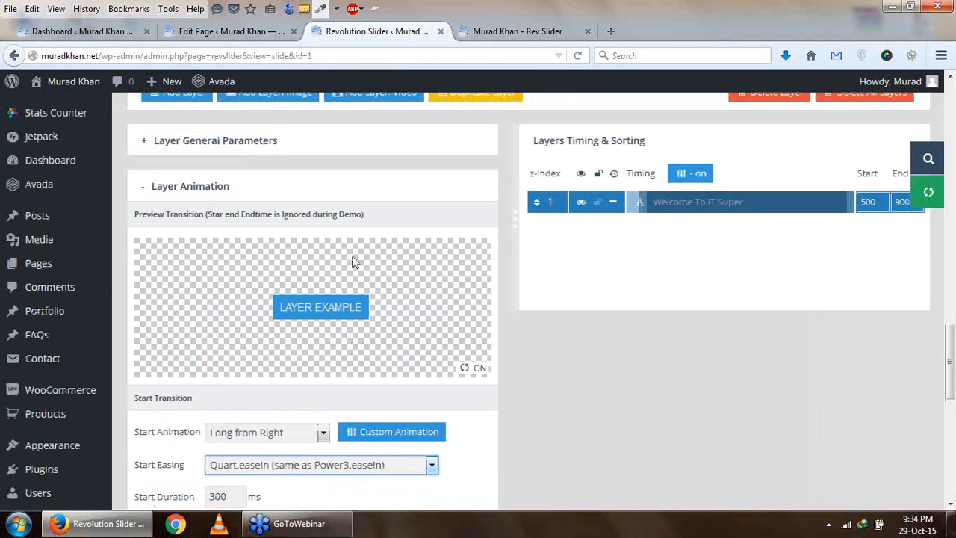
{"action": "scroll", "coordinate": [354, 262], "scroll_direction": "down", "scroll_amount": 2}
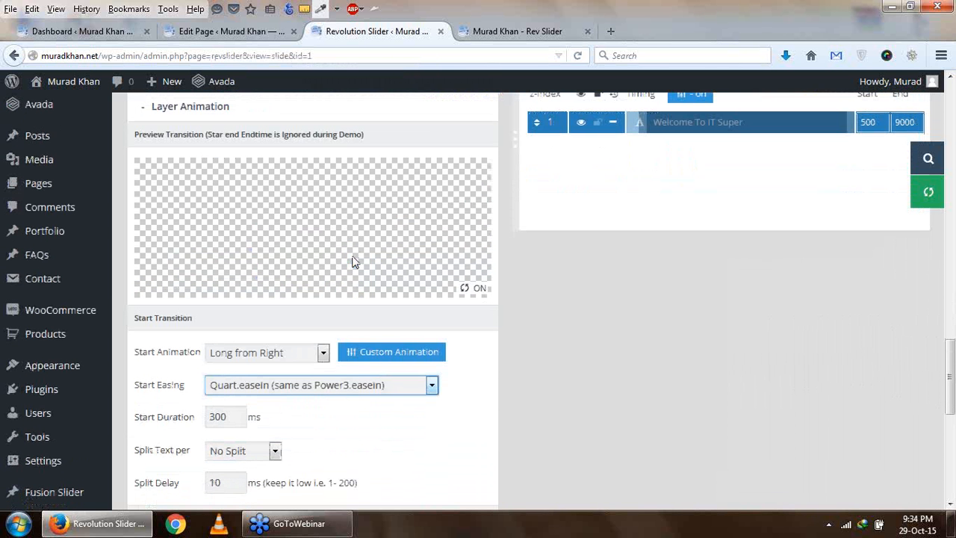
{"action": "left_click", "coordinate": [404, 394]}
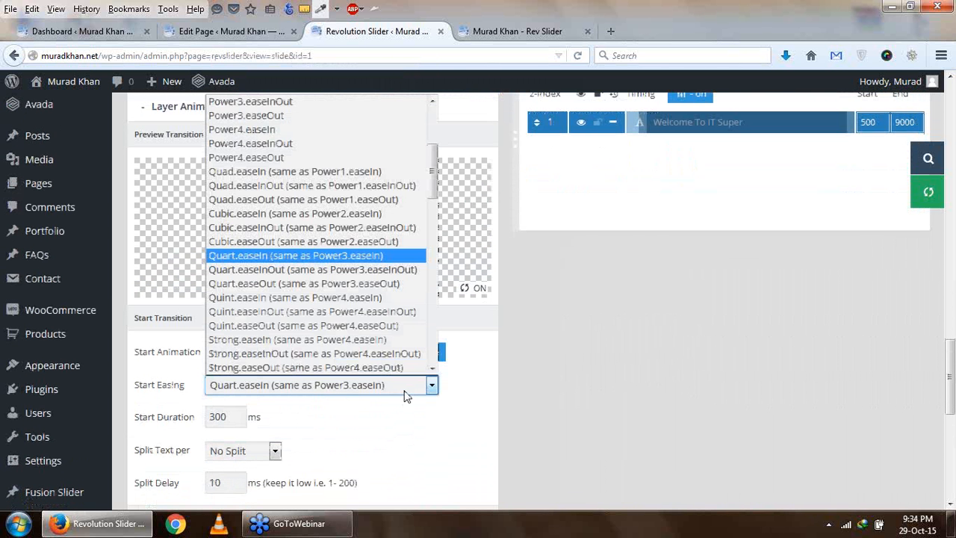
{"action": "left_click", "coordinate": [358, 206]}
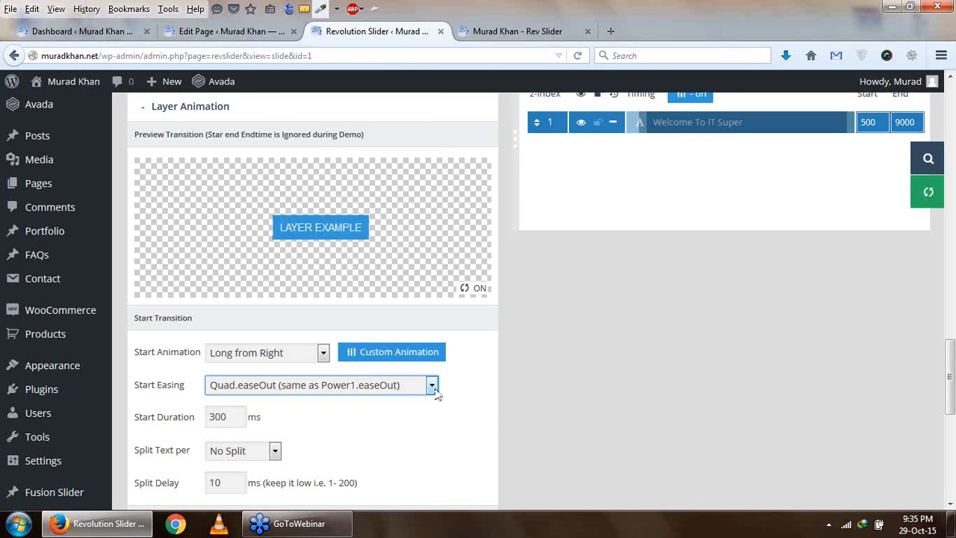
- Set the text layer's start easing to Quint.easeOut (same as Power4.easeOut) and preview the transition
{"action": "left_click", "coordinate": [433, 386]}
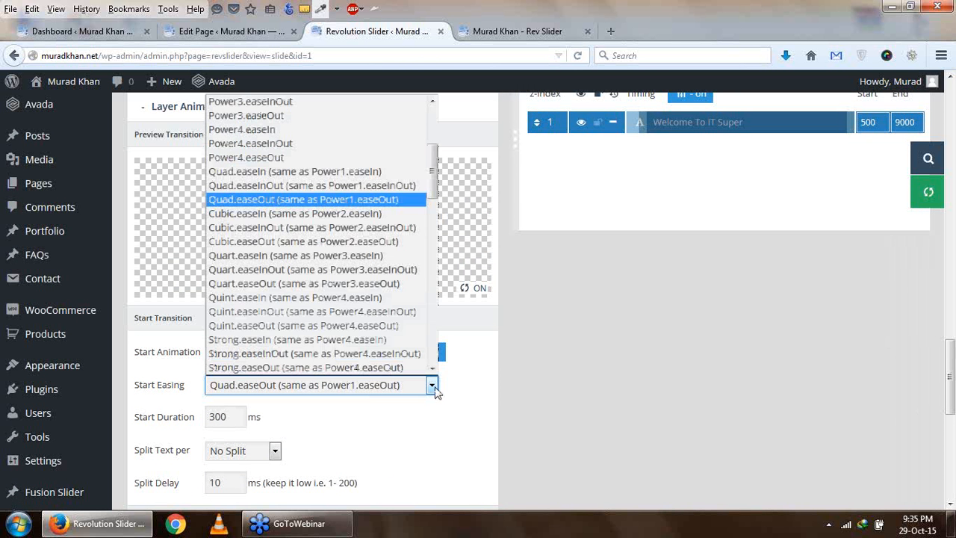
{"action": "left_click", "coordinate": [303, 325]}
{"action": "scroll", "coordinate": [346, 301], "scroll_direction": "up", "scroll_amount": 1}
{"action": "scroll", "coordinate": [345, 301], "scroll_direction": "down", "scroll_amount": 1}
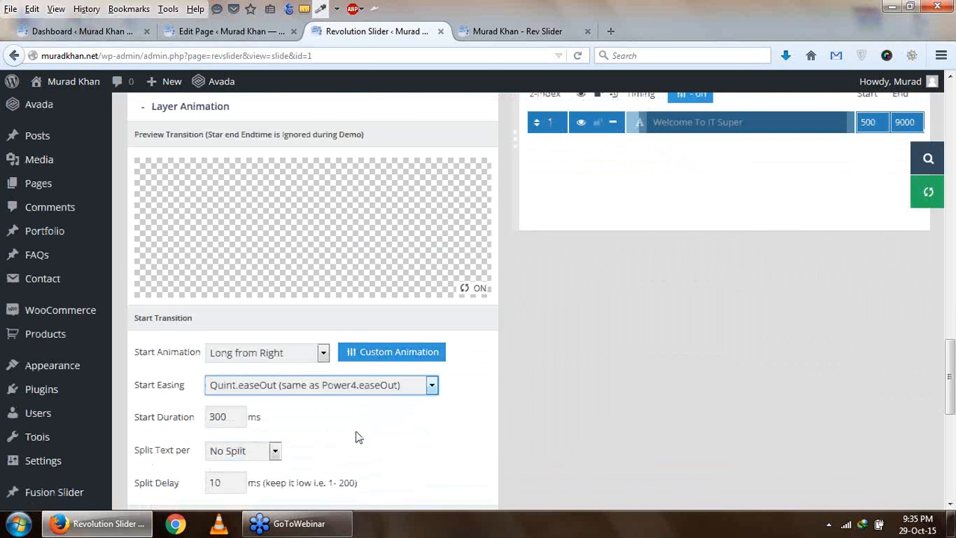
- Set the start transition's text splitting to Word Based and check the animation preview
{"action": "scroll", "coordinate": [356, 438], "scroll_direction": "down", "scroll_amount": 1}
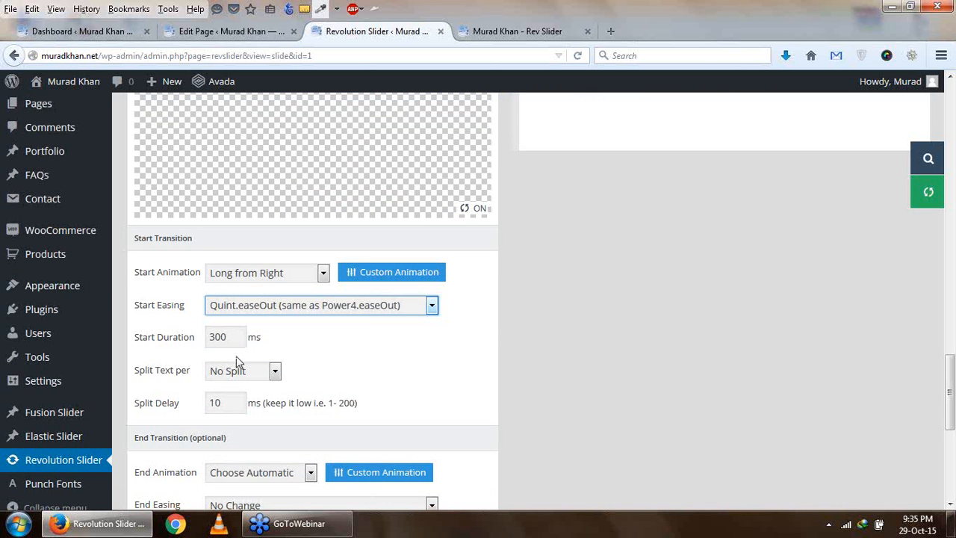
{"action": "scroll", "coordinate": [283, 370], "scroll_direction": "down", "scroll_amount": 1}
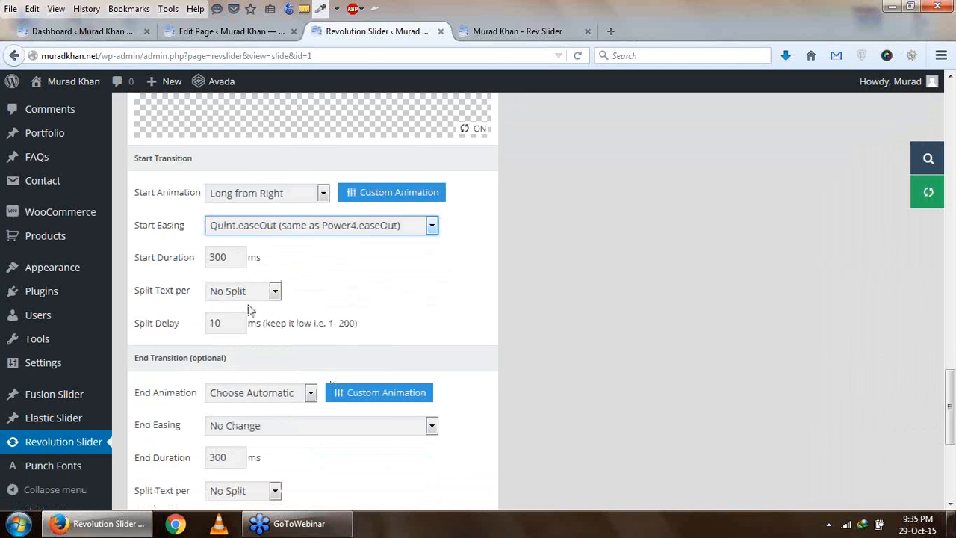
{"action": "left_click", "coordinate": [274, 292]}
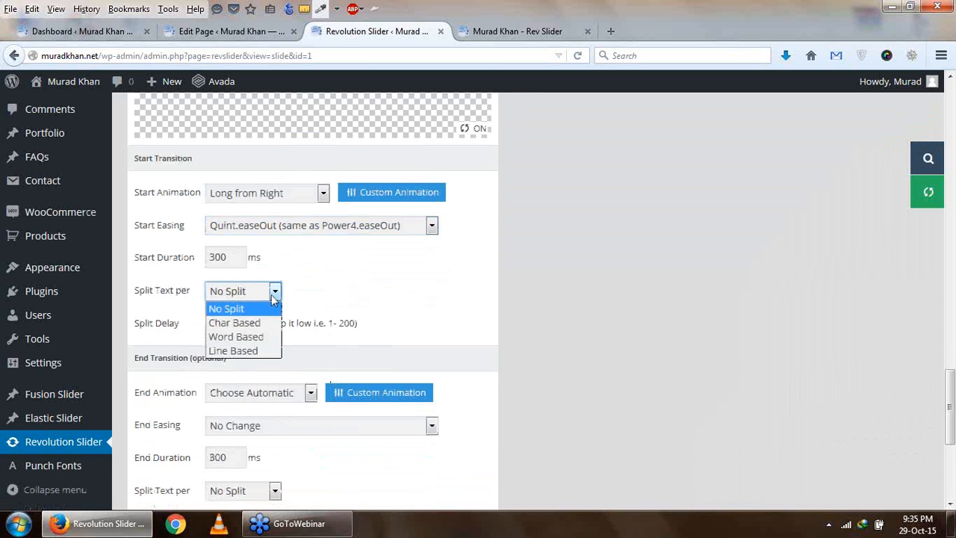
{"action": "left_click", "coordinate": [273, 337]}
{"action": "scroll", "coordinate": [341, 331], "scroll_direction": "up", "scroll_amount": 3}
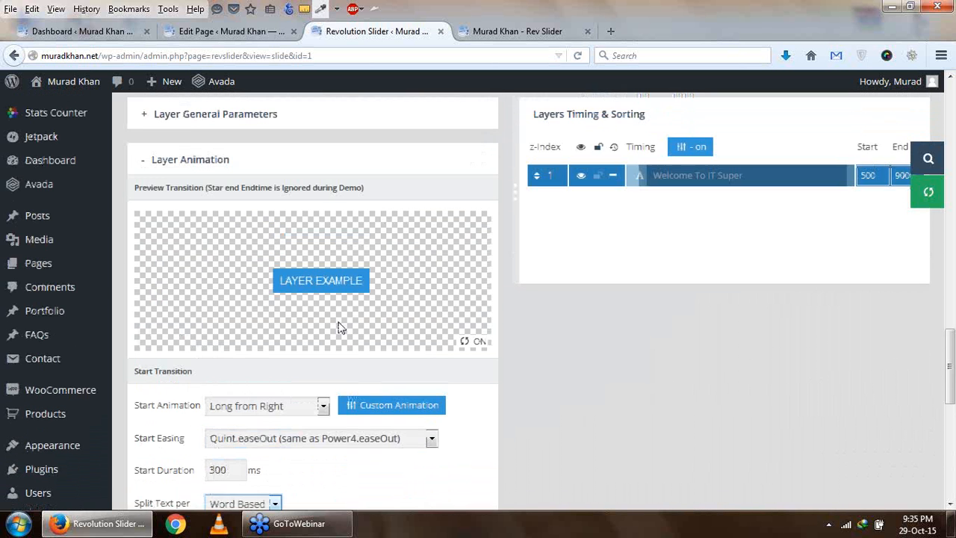
{"action": "scroll", "coordinate": [337, 321], "scroll_direction": "down", "scroll_amount": 1}
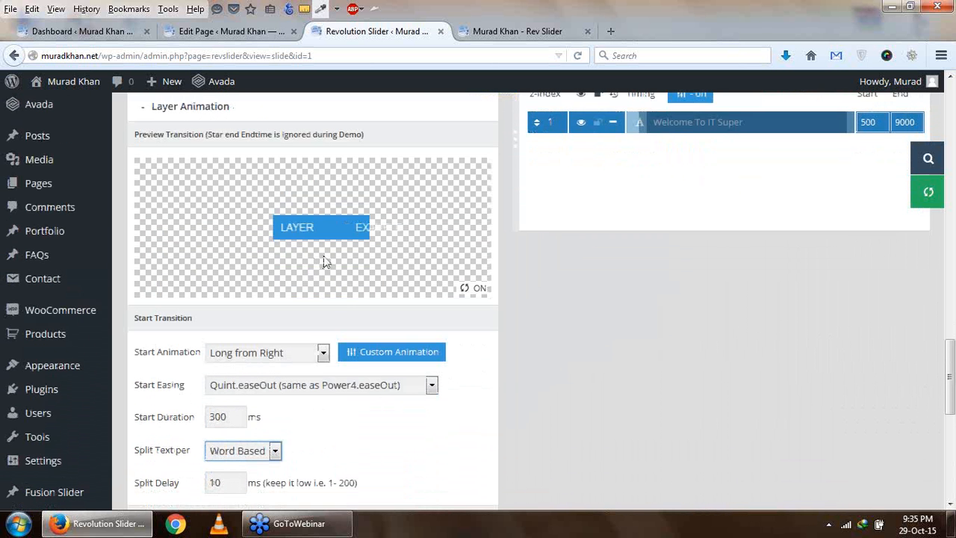
- Examine the start transition's split options and split delay, and the end transition's animation setting
{"action": "scroll", "coordinate": [314, 284], "scroll_direction": "down", "scroll_amount": 3}
{"action": "left_click", "coordinate": [275, 291]}
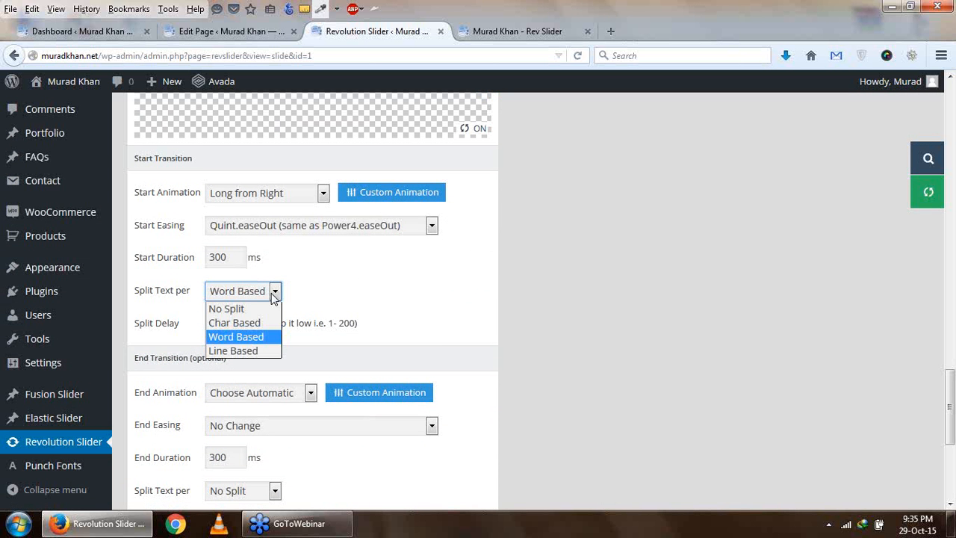
{"action": "left_click", "coordinate": [312, 304]}
{"action": "scroll", "coordinate": [201, 288], "scroll_direction": "down", "scroll_amount": 2}
{"action": "left_click", "coordinate": [221, 245]}
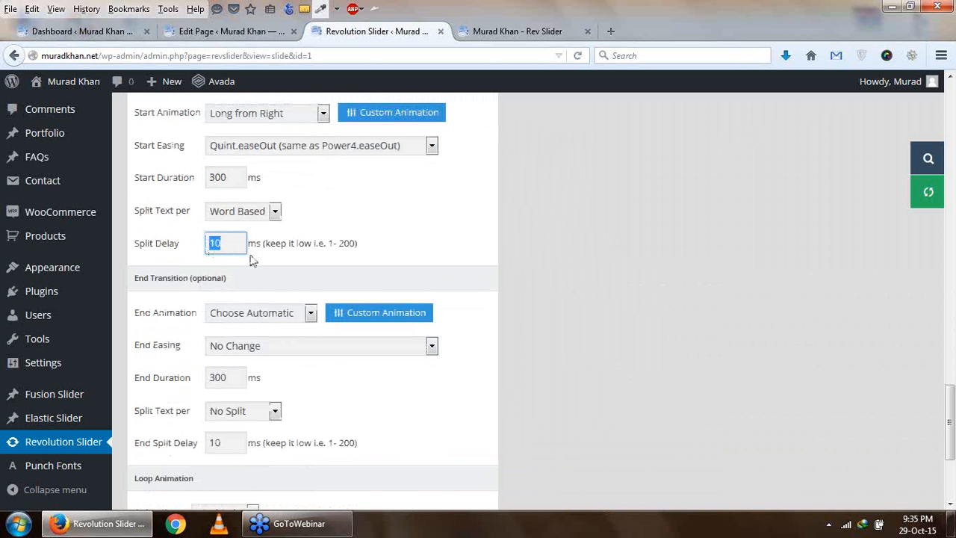
{"action": "scroll", "coordinate": [299, 295], "scroll_direction": "down", "scroll_amount": 2}
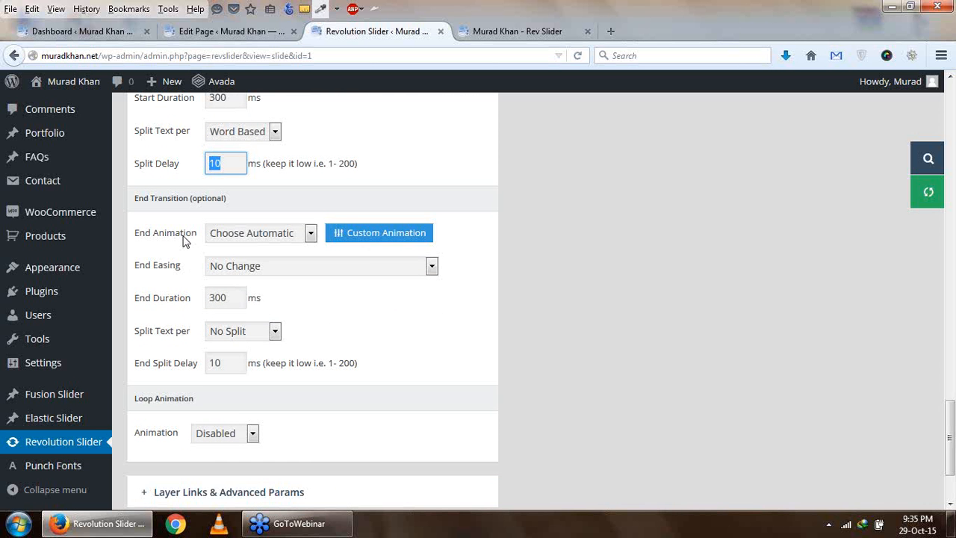
{"action": "left_click", "coordinate": [290, 238]}
{"action": "left_click", "coordinate": [290, 238]}
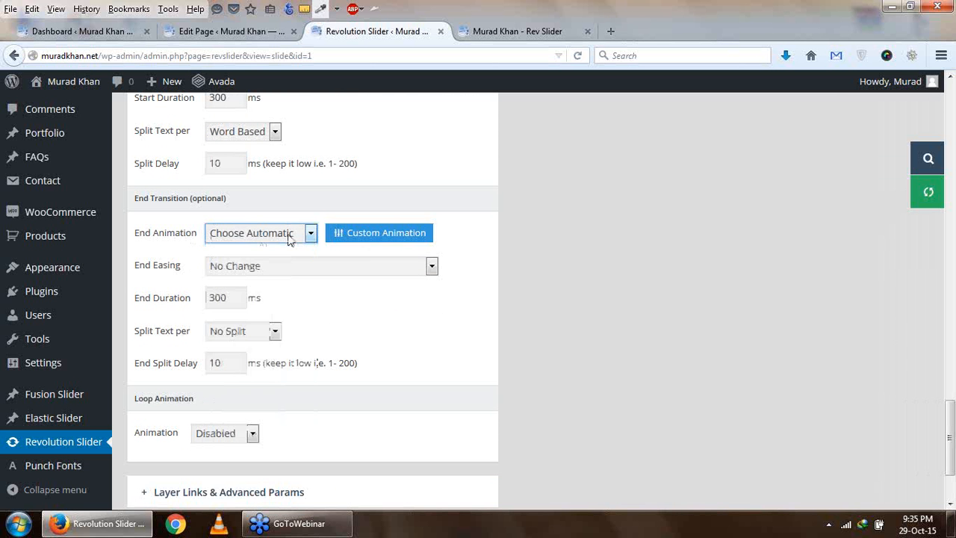
- Try the Long to Right end animation on the text layer and preview the transition
{"action": "scroll", "coordinate": [294, 240], "scroll_direction": "up", "scroll_amount": 10}
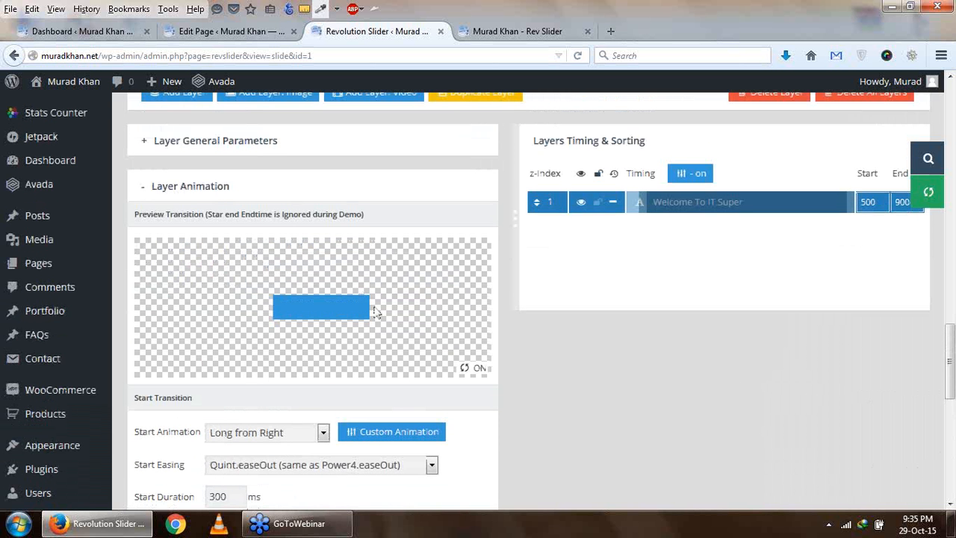
{"action": "scroll", "coordinate": [378, 312], "scroll_direction": "down", "scroll_amount": 10}
{"action": "left_click", "coordinate": [311, 234]}
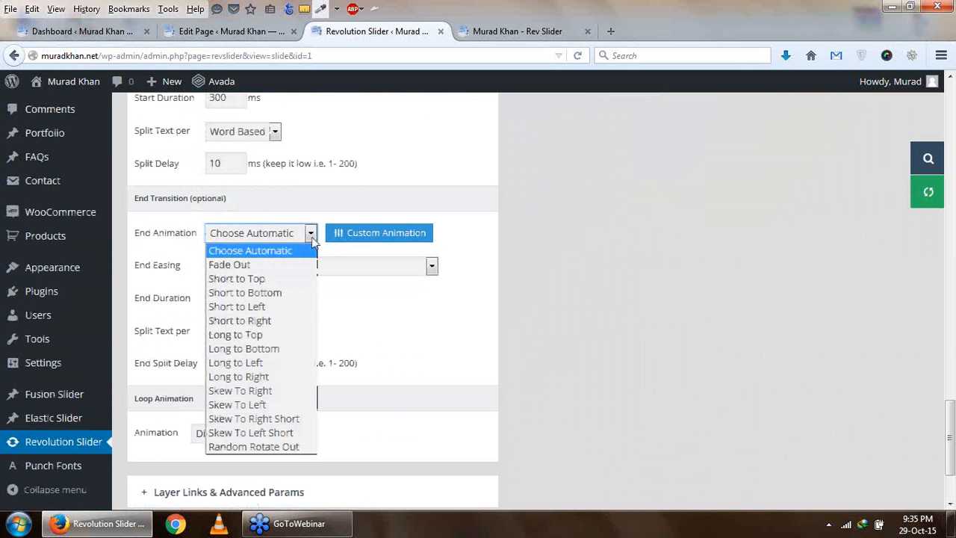
{"action": "left_click", "coordinate": [299, 377]}
{"action": "scroll", "coordinate": [620, 256], "scroll_direction": "up", "scroll_amount": 10}
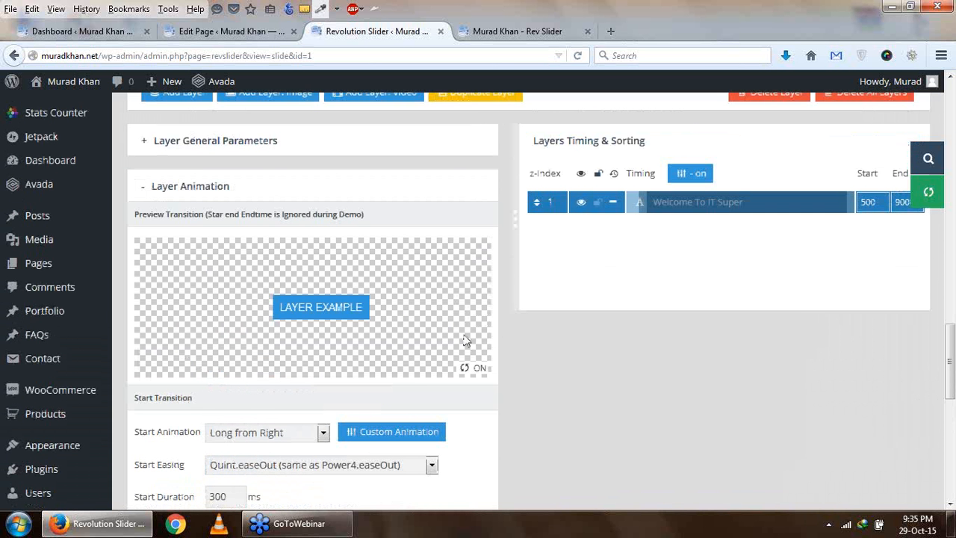
{"action": "scroll", "coordinate": [566, 303], "scroll_direction": "down", "scroll_amount": 10}
- Set the text layer's end animation to Short to Top and preview the transition
{"action": "left_click", "coordinate": [312, 233]}
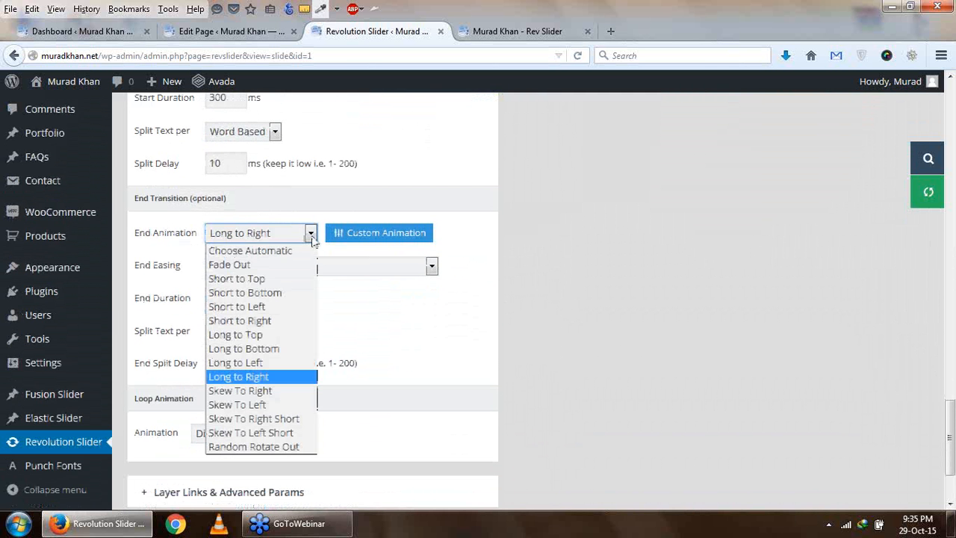
{"action": "left_click", "coordinate": [305, 281]}
{"action": "scroll", "coordinate": [549, 288], "scroll_direction": "up", "scroll_amount": 10}
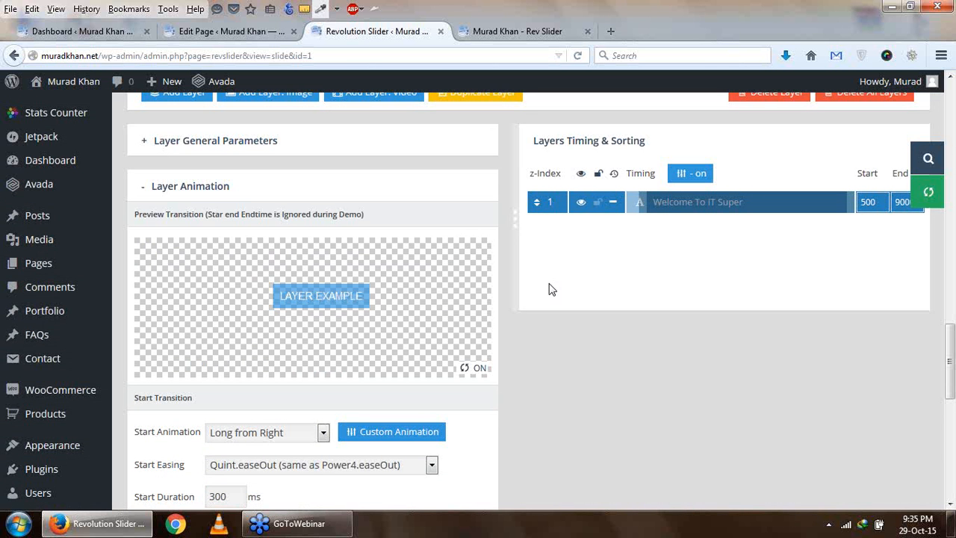
{"action": "scroll", "coordinate": [308, 277], "scroll_direction": "down", "scroll_amount": 6}
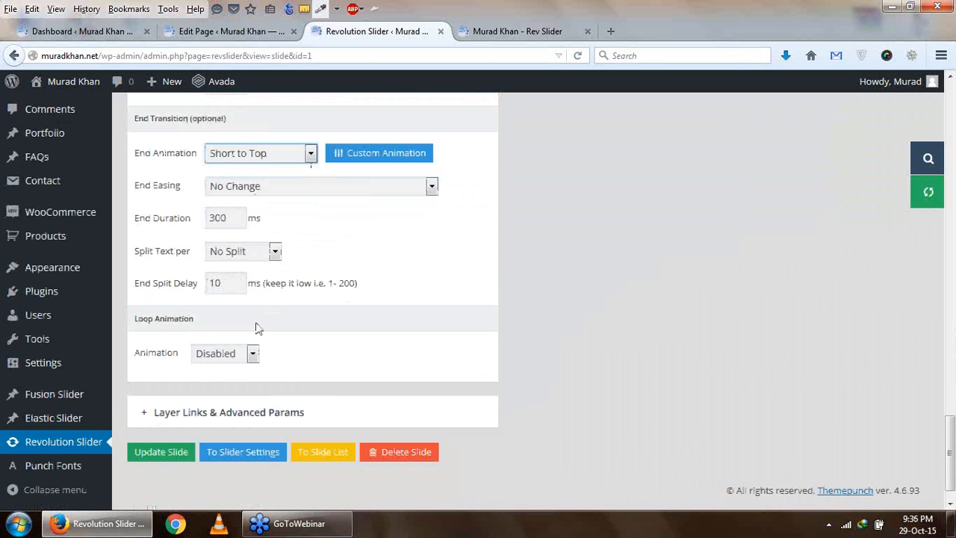
- Open the layer's link and advanced parameters and examine the Link To Slide options without choosing one
{"action": "scroll", "coordinate": [255, 326], "scroll_direction": "down", "scroll_amount": 1}
{"action": "left_click", "coordinate": [230, 383]}
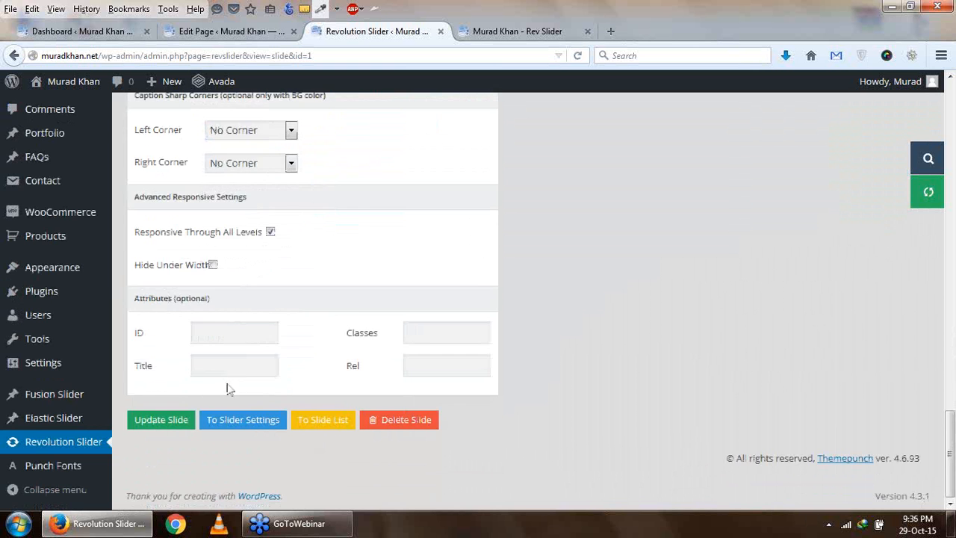
{"action": "scroll", "coordinate": [367, 325], "scroll_direction": "up", "scroll_amount": 5}
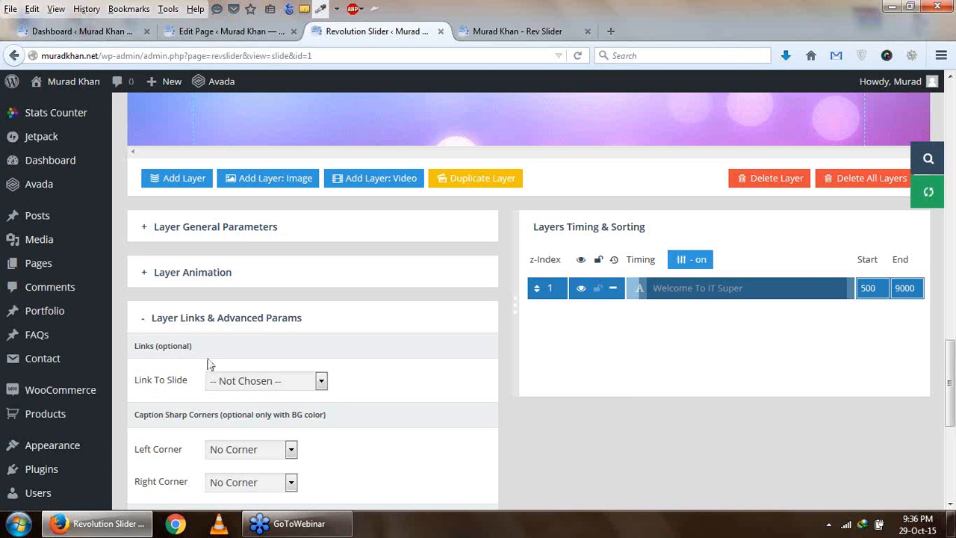
{"action": "scroll", "coordinate": [322, 338], "scroll_direction": "down", "scroll_amount": 3}
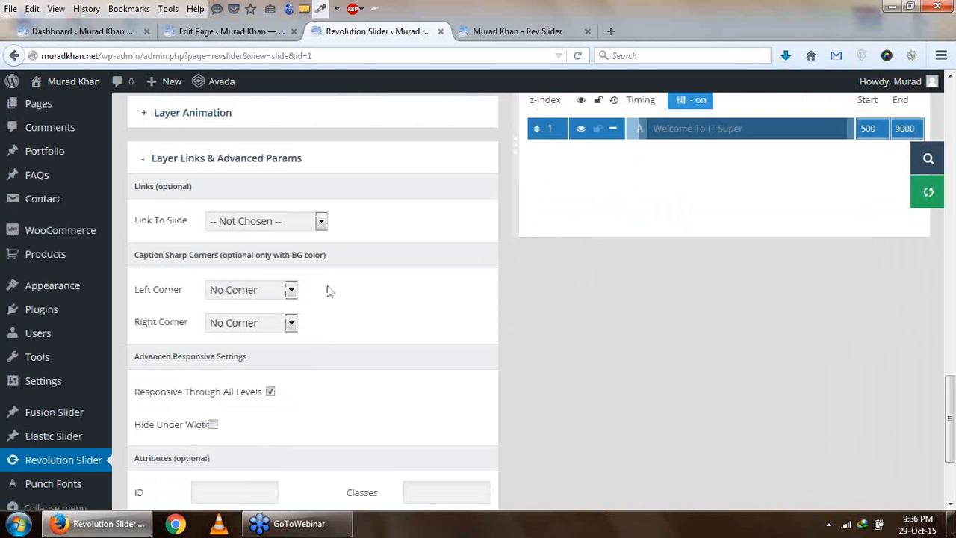
{"action": "left_click", "coordinate": [322, 222]}
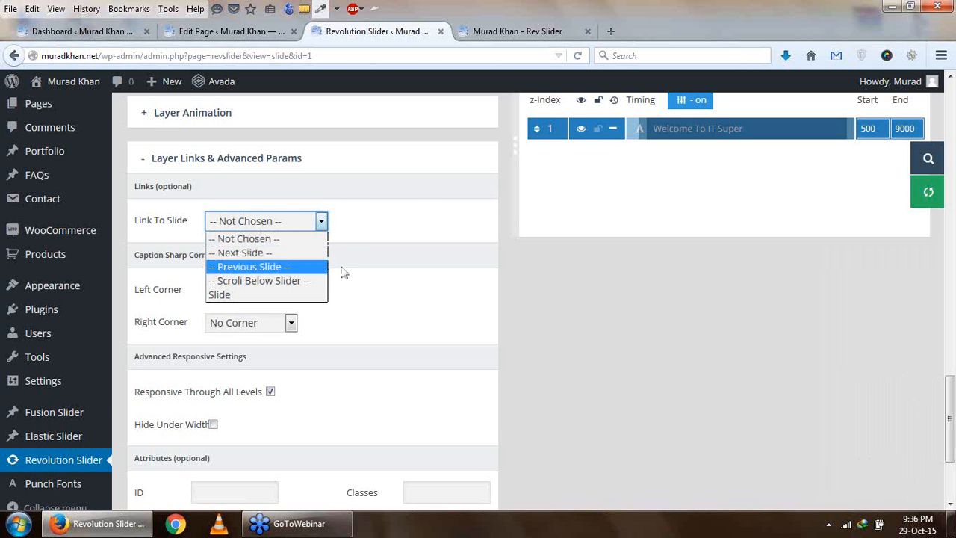
{"action": "left_click", "coordinate": [423, 279]}
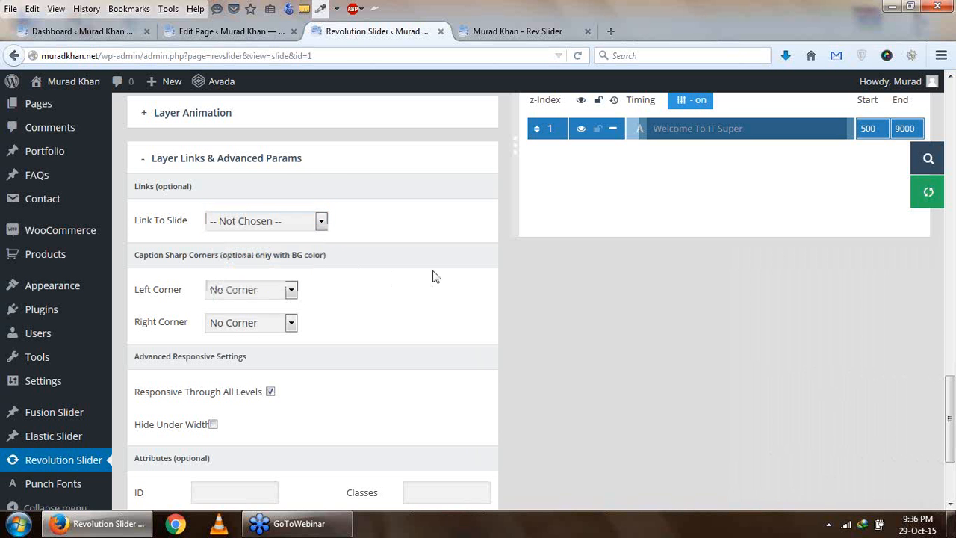
- Set the text layer's left and right caption corners to Sharp and update the slide
{"action": "left_click", "coordinate": [291, 293]}
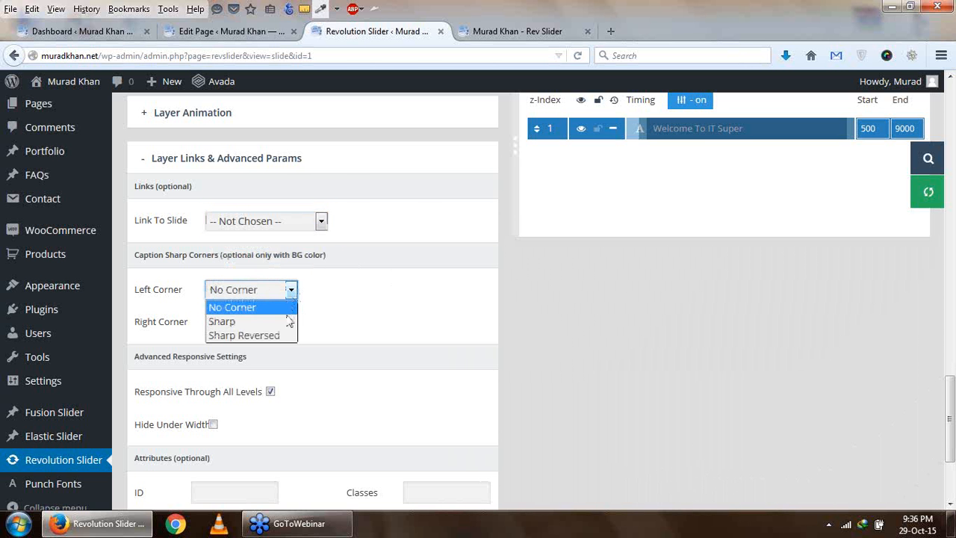
{"action": "left_click", "coordinate": [289, 321]}
{"action": "scroll", "coordinate": [337, 319], "scroll_direction": "up", "scroll_amount": 4}
{"action": "scroll", "coordinate": [338, 319], "scroll_direction": "up", "scroll_amount": 7}
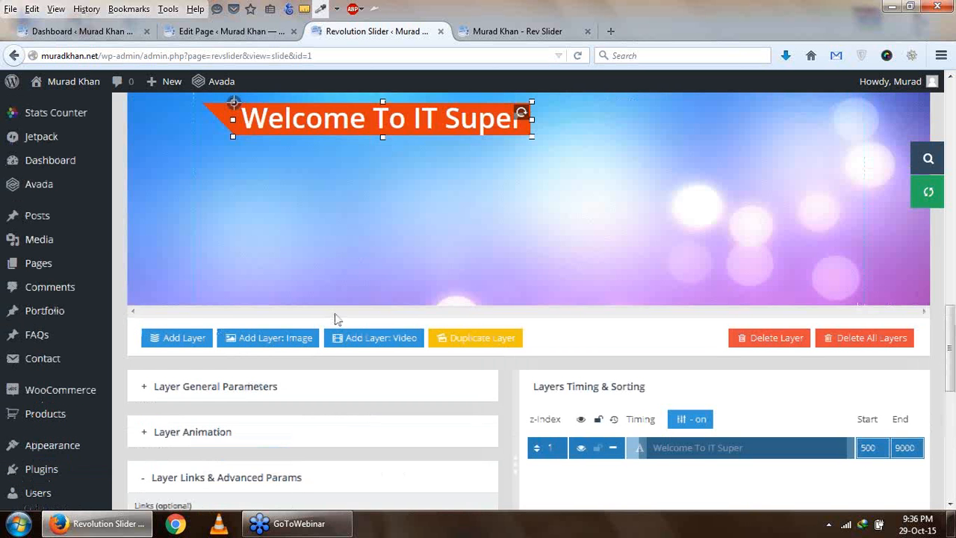
{"action": "scroll", "coordinate": [231, 263], "scroll_direction": "down", "scroll_amount": 15}
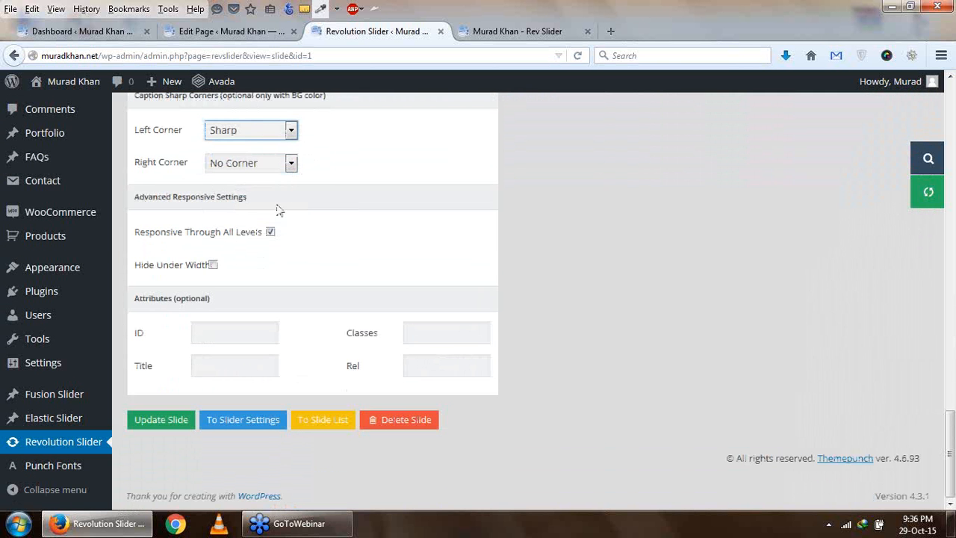
{"action": "left_click", "coordinate": [281, 165]}
{"action": "left_click", "coordinate": [278, 194]}
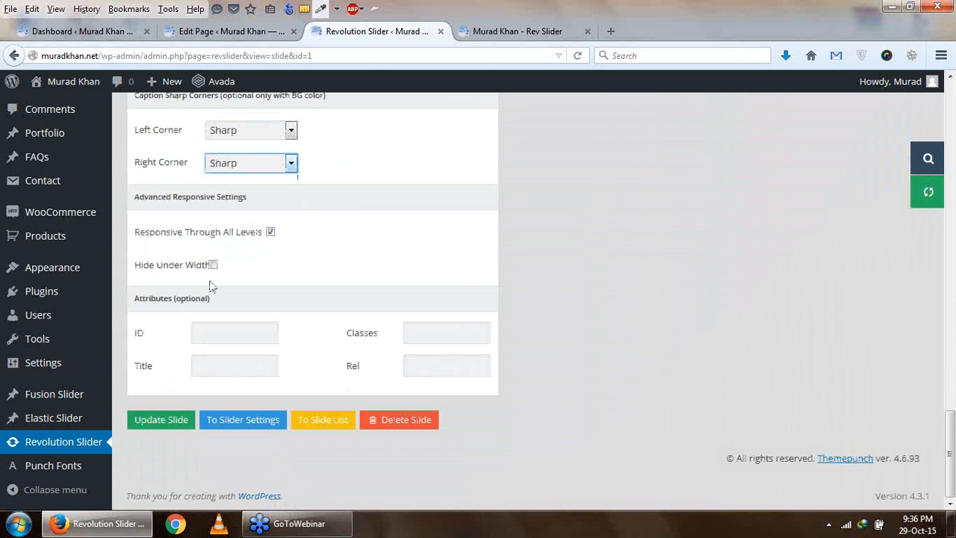
{"action": "left_click", "coordinate": [171, 423]}
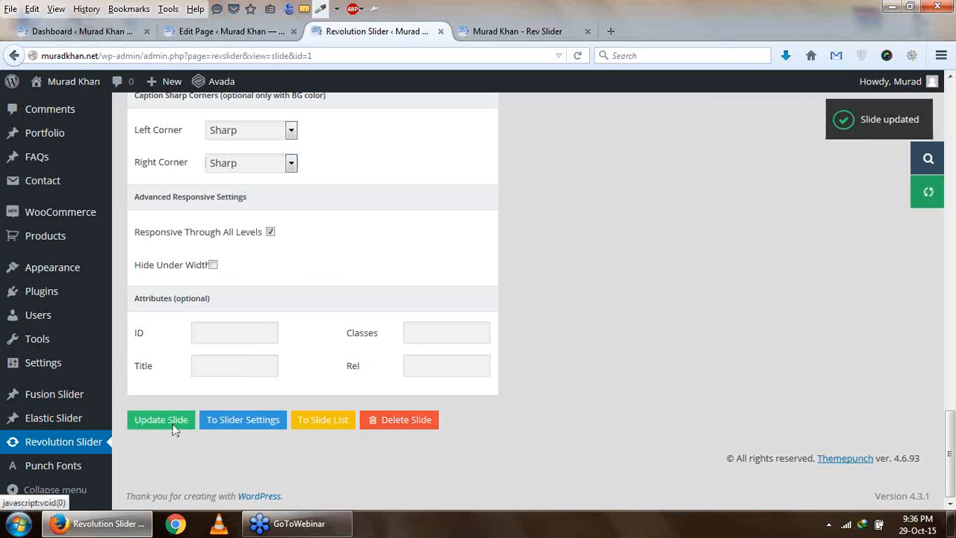
- Examine the text banner's corners on the slide, the corner setting, and the layer timing and sorting list
{"action": "scroll", "coordinate": [369, 238], "scroll_direction": "up", "scroll_amount": 15}
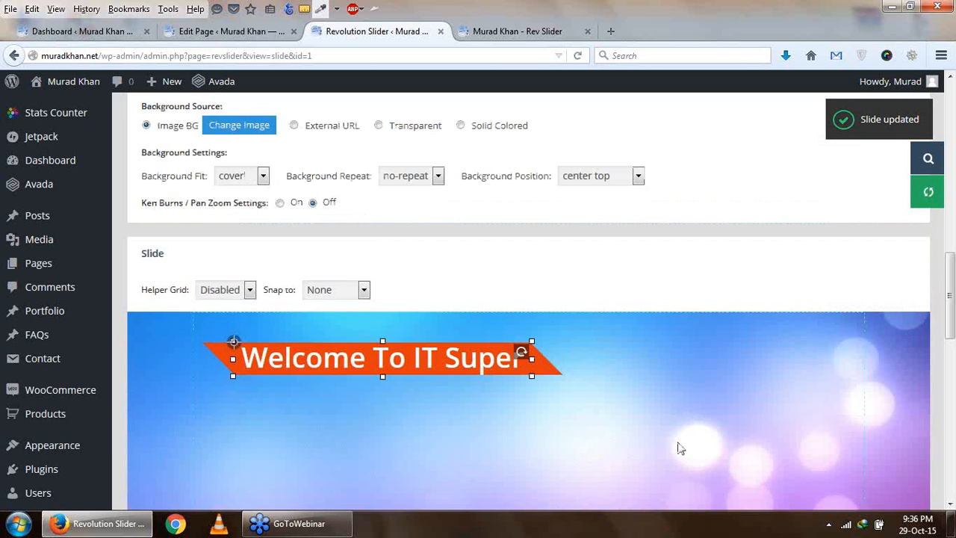
{"action": "scroll", "coordinate": [679, 443], "scroll_direction": "down", "scroll_amount": 4}
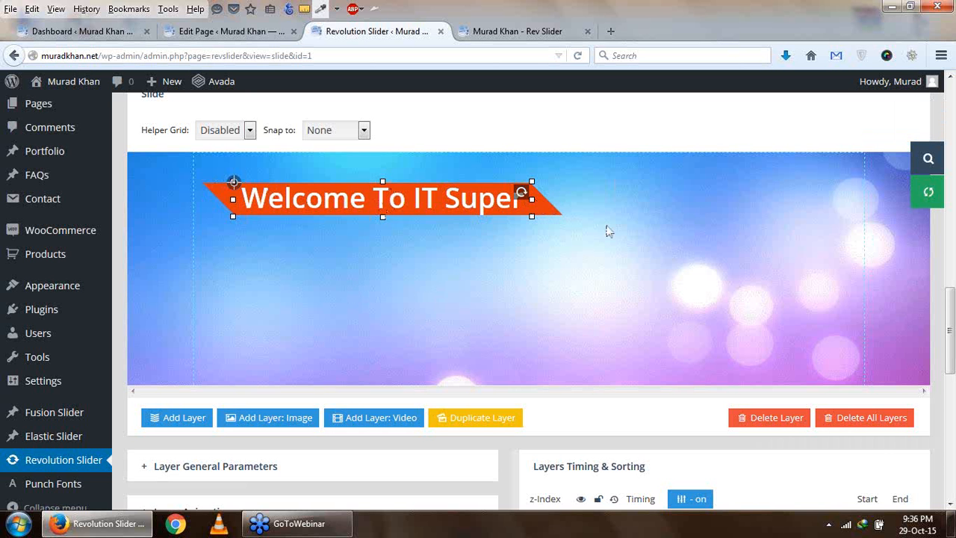
{"action": "scroll", "coordinate": [474, 273], "scroll_direction": "down", "scroll_amount": 10}
{"action": "scroll", "coordinate": [317, 284], "scroll_direction": "up", "scroll_amount": 3}
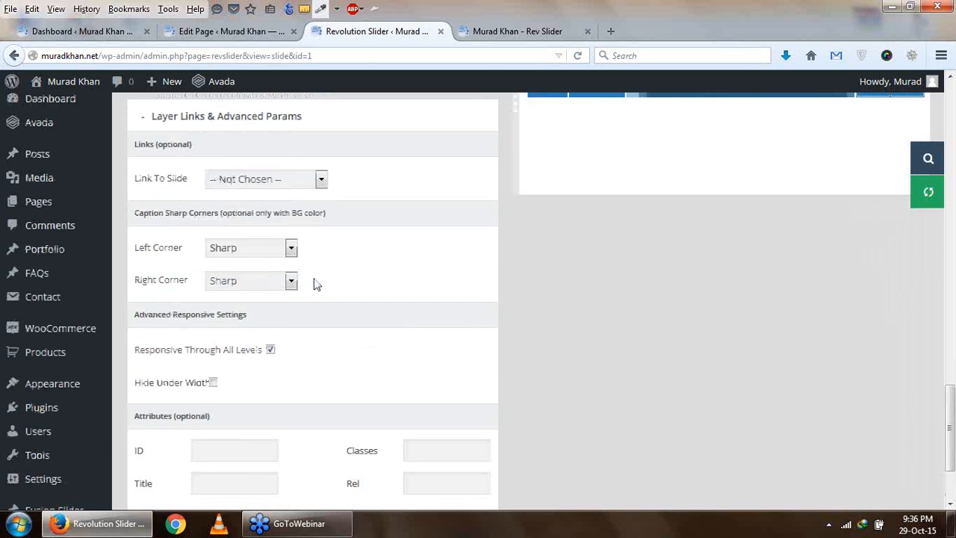
{"action": "scroll", "coordinate": [316, 284], "scroll_direction": "up", "scroll_amount": 1}
{"action": "left_click", "coordinate": [291, 292]}
{"action": "left_click", "coordinate": [291, 294]}
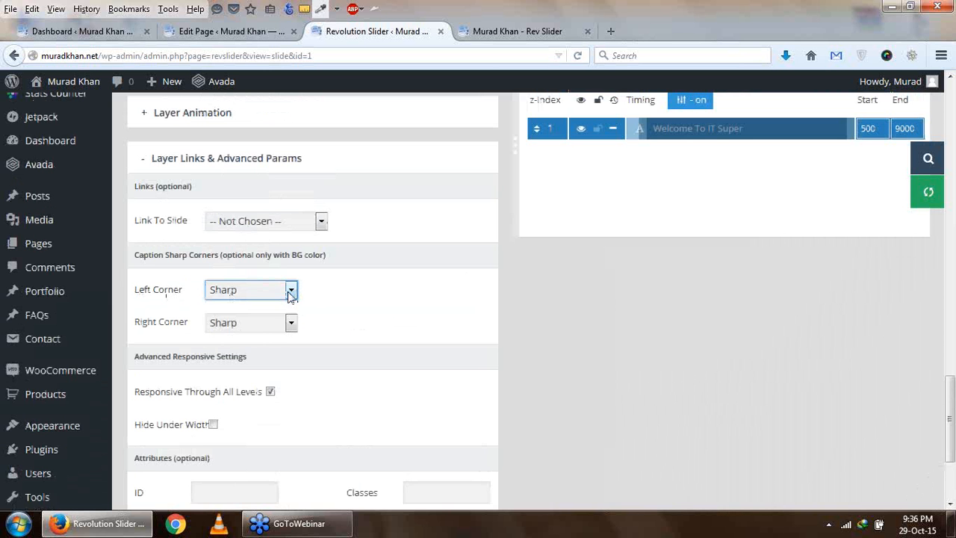
{"action": "scroll", "coordinate": [388, 314], "scroll_direction": "up", "scroll_amount": 5}
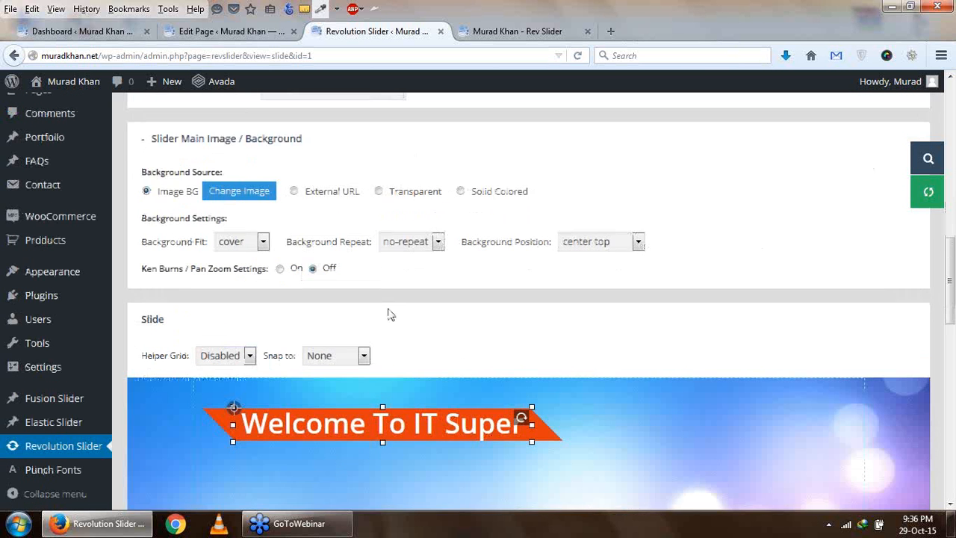
{"action": "scroll", "coordinate": [348, 348], "scroll_direction": "down", "scroll_amount": 4}
{"action": "scroll", "coordinate": [429, 277], "scroll_direction": "down", "scroll_amount": 2}
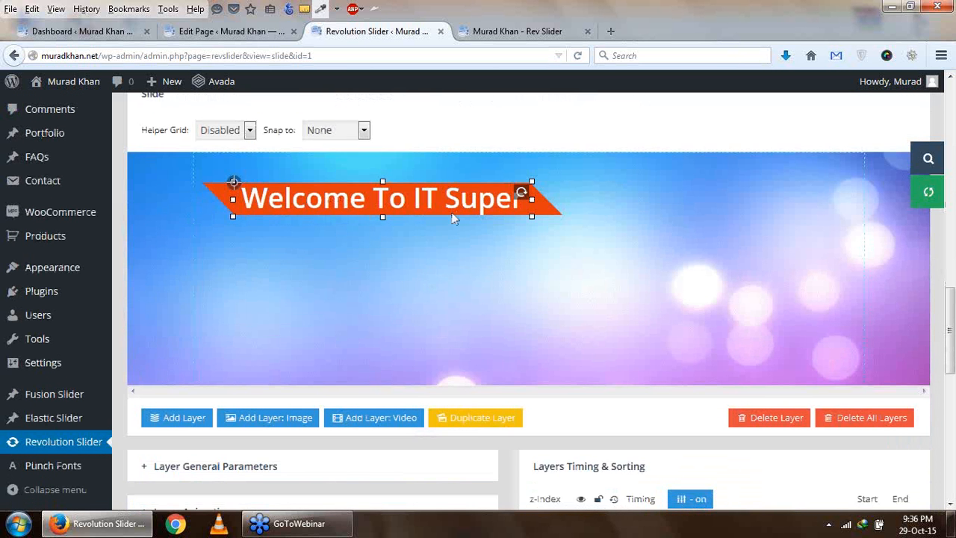
{"action": "scroll", "coordinate": [460, 229], "scroll_direction": "down", "scroll_amount": 4}
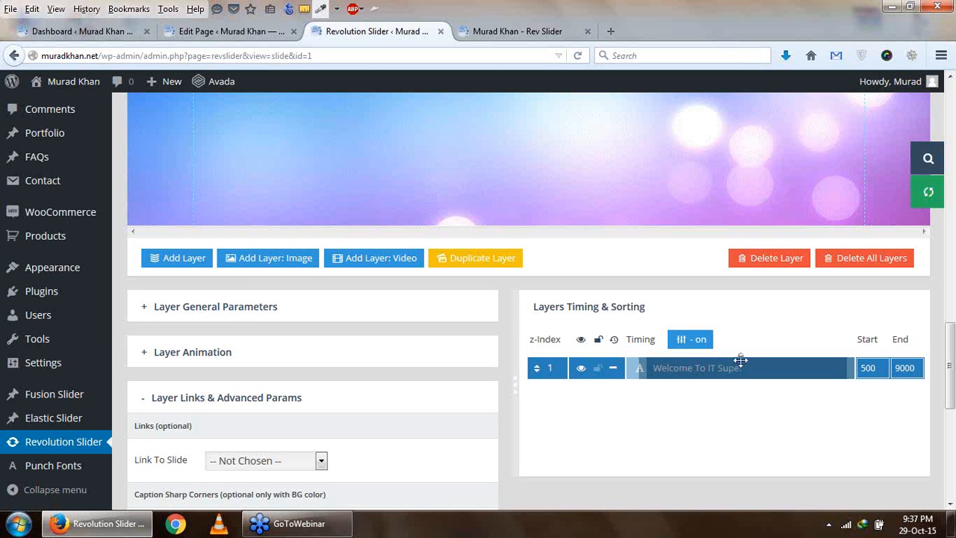
{"action": "scroll", "coordinate": [737, 374], "scroll_direction": "down", "scroll_amount": 2}
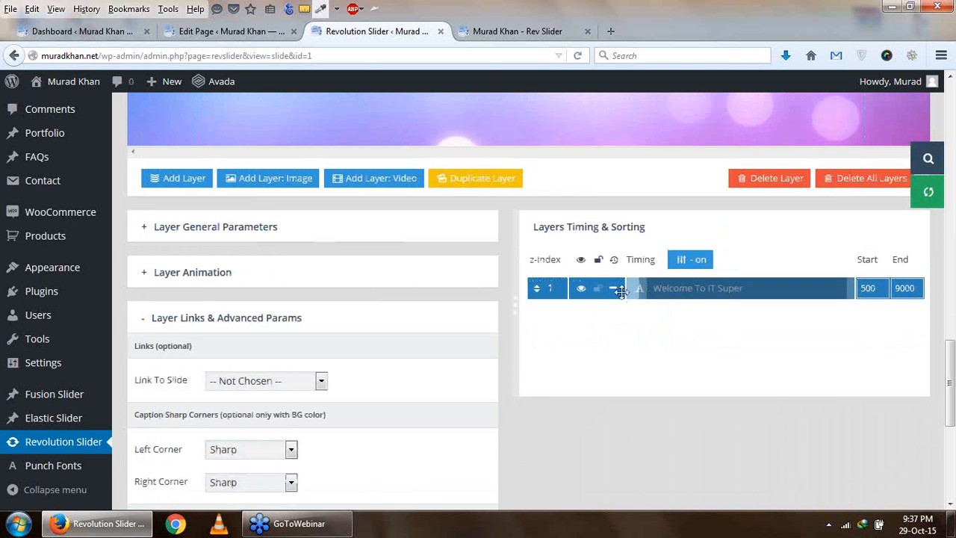
- Duplicate the "Welcome To IT Super" layer and move the copy below the original on the slide
{"action": "scroll", "coordinate": [364, 312], "scroll_direction": "up", "scroll_amount": 2}
{"action": "left_click", "coordinate": [478, 267]}
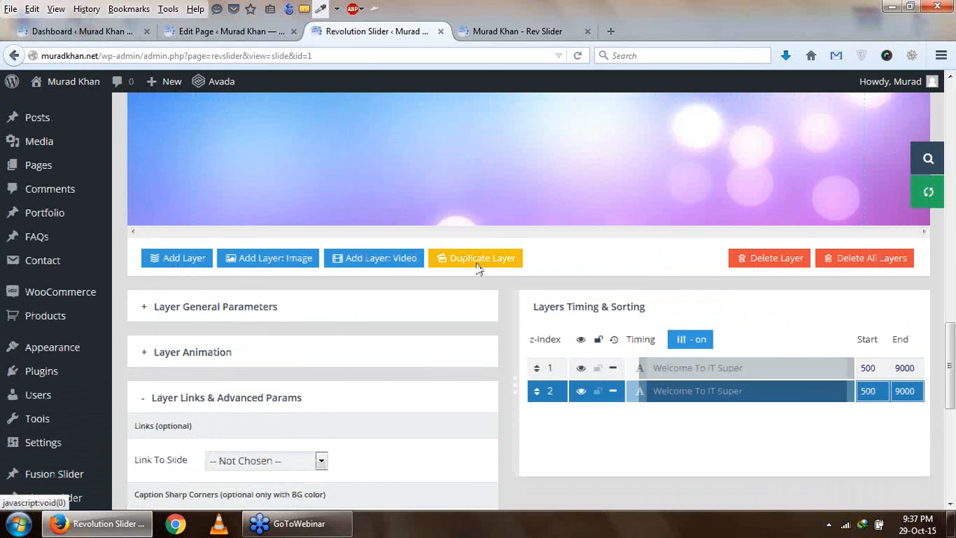
{"action": "scroll", "coordinate": [620, 363], "scroll_direction": "down", "scroll_amount": 2}
{"action": "scroll", "coordinate": [730, 312], "scroll_direction": "up", "scroll_amount": 6}
{"action": "left_click_drag", "start_coordinate": [450, 202], "coordinate": [446, 262]}
{"action": "scroll", "coordinate": [448, 269], "scroll_direction": "down", "scroll_amount": 4}
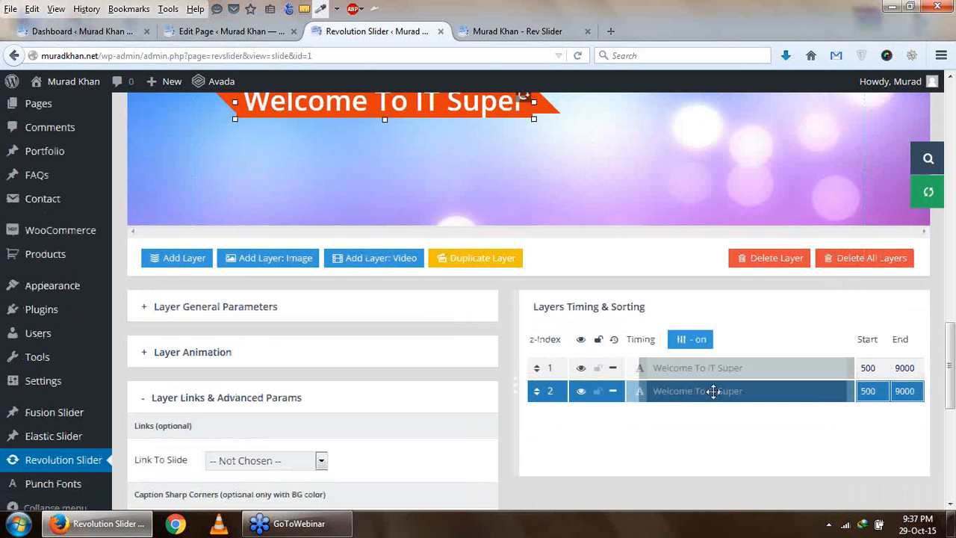
- Select the original text layer in the layer list to identify it, and reselect the duplicate for editing
{"action": "left_click", "coordinate": [720, 362]}
{"action": "scroll", "coordinate": [695, 327], "scroll_direction": "up", "scroll_amount": 4}
{"action": "scroll", "coordinate": [697, 329], "scroll_direction": "down", "scroll_amount": 4}
{"action": "left_click", "coordinate": [632, 383]}
{"action": "scroll", "coordinate": [381, 367], "scroll_direction": "down", "scroll_amount": 8}
{"action": "scroll", "coordinate": [342, 341], "scroll_direction": "up", "scroll_amount": 7}
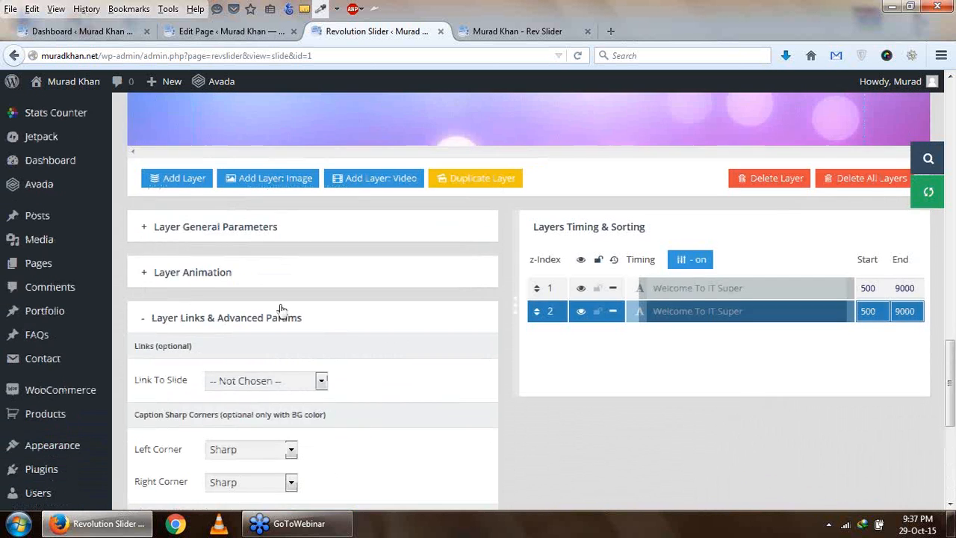
- Replace the duplicate layer's text with "Online Learning Institue" and check it on the slide
{"action": "left_click", "coordinate": [274, 237]}
{"action": "triple_click", "coordinate": [283, 370]}
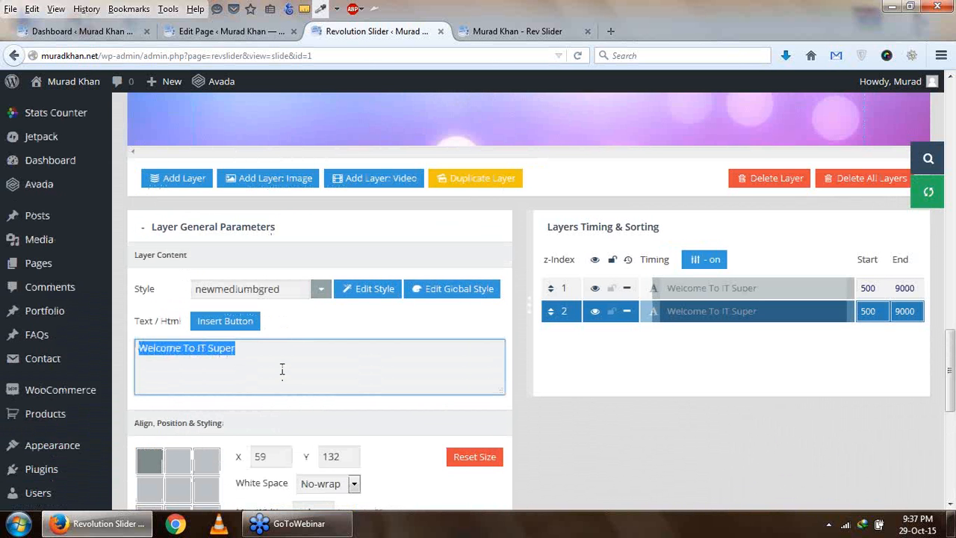
{"action": "type", "text": "Online Learning Instit"}
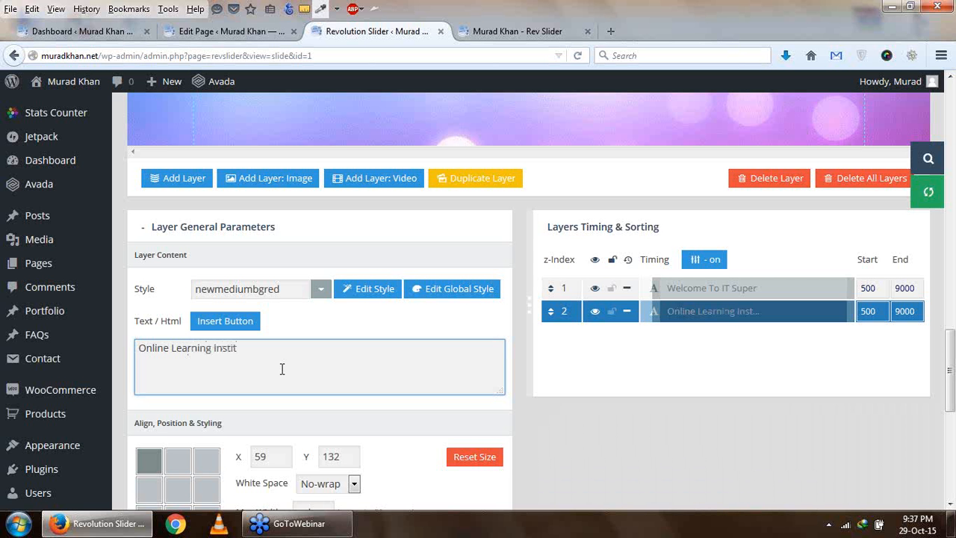
{"action": "right_click", "coordinate": [235, 336]}
{"action": "right_click", "coordinate": [236, 348]}
{"action": "left_click", "coordinate": [276, 95]}
{"action": "scroll", "coordinate": [394, 379], "scroll_direction": "up", "scroll_amount": 5}
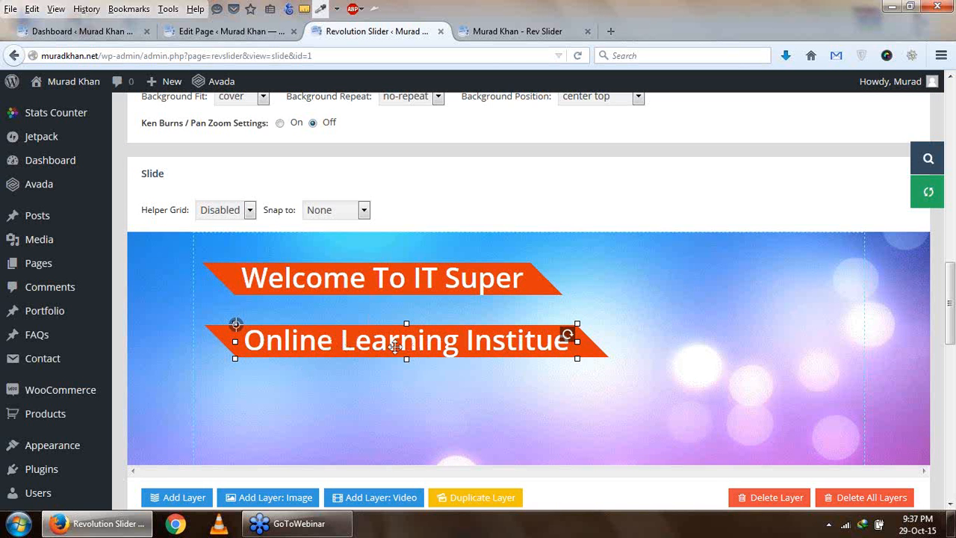
- Nudge the duplicate text layer to X 53, Y 131 and update the slide
{"action": "scroll", "coordinate": [395, 346], "scroll_direction": "down", "scroll_amount": 1}
{"action": "scroll", "coordinate": [395, 346], "scroll_direction": "down", "scroll_amount": 6}
{"action": "scroll", "coordinate": [394, 349], "scroll_direction": "up", "scroll_amount": 3}
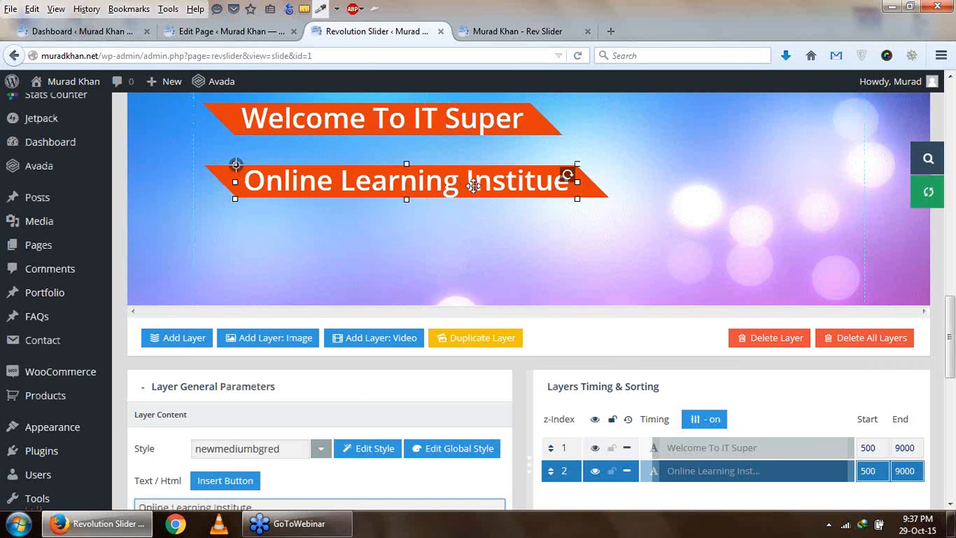
{"action": "scroll", "coordinate": [577, 333], "scroll_direction": "down", "scroll_amount": 6}
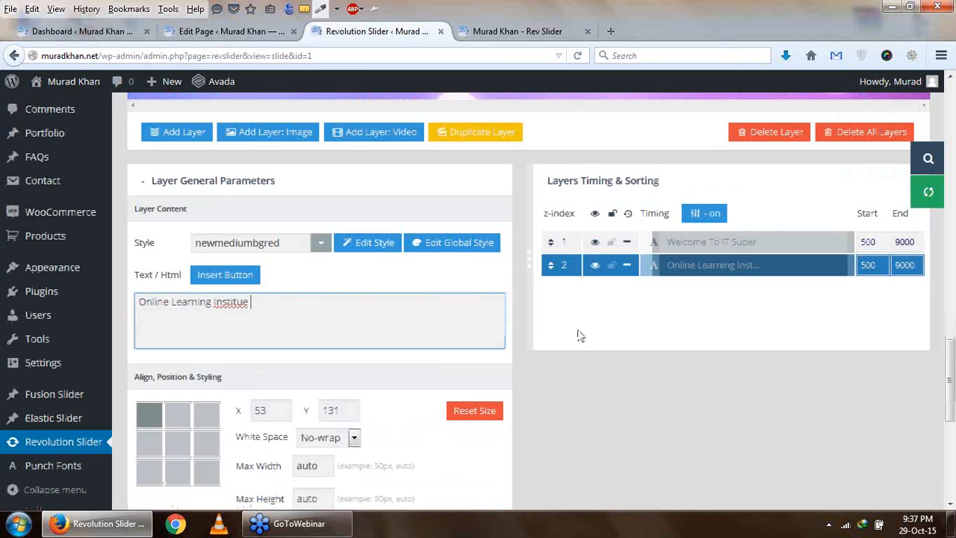
{"action": "scroll", "coordinate": [577, 344], "scroll_direction": "up", "scroll_amount": 3}
{"action": "scroll", "coordinate": [242, 359], "scroll_direction": "down", "scroll_amount": 10}
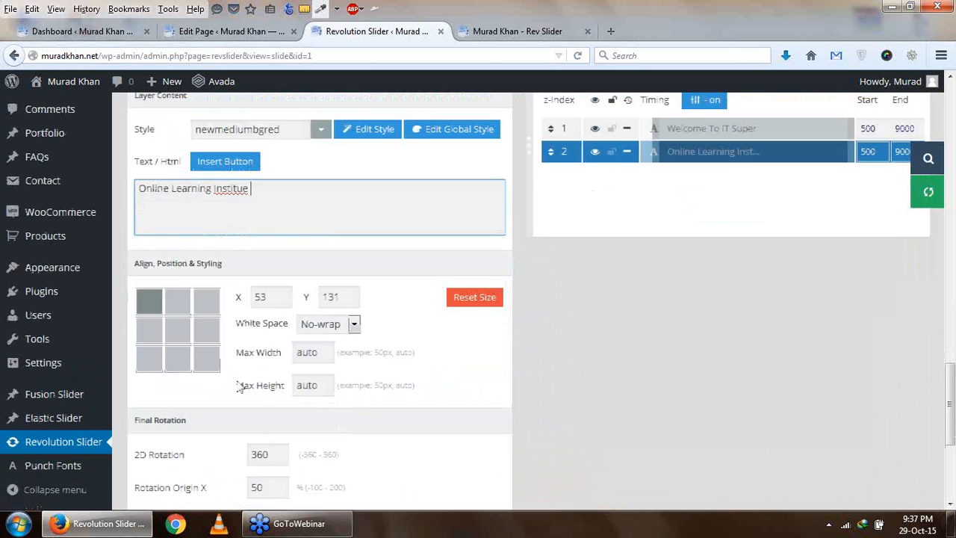
{"action": "left_click", "coordinate": [160, 420]}
{"action": "scroll", "coordinate": [251, 382], "scroll_direction": "up", "scroll_amount": 8}
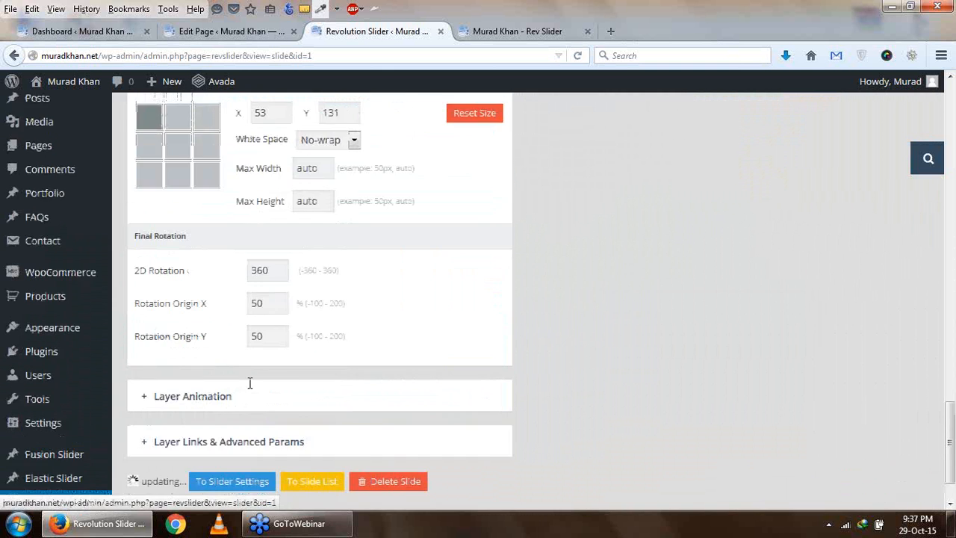
{"action": "scroll", "coordinate": [265, 374], "scroll_direction": "up", "scroll_amount": 3}
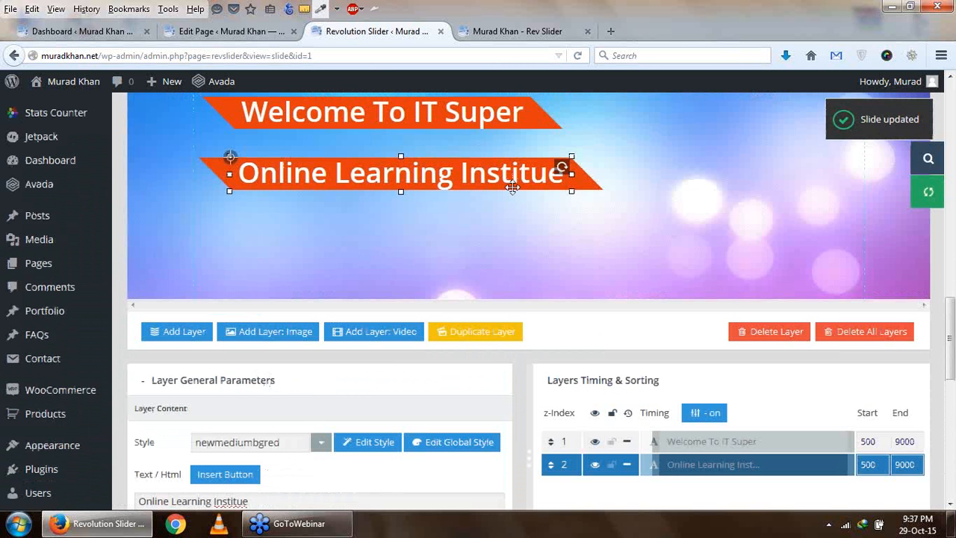
- Add an image layer to the slide using cropped-profile.jpg from the media library
{"action": "scroll", "coordinate": [529, 180], "scroll_direction": "up", "scroll_amount": 3}
{"action": "scroll", "coordinate": [807, 280], "scroll_direction": "down", "scroll_amount": 3}
{"action": "scroll", "coordinate": [396, 316], "scroll_direction": "down", "scroll_amount": 2}
{"action": "left_click", "coordinate": [273, 257]}
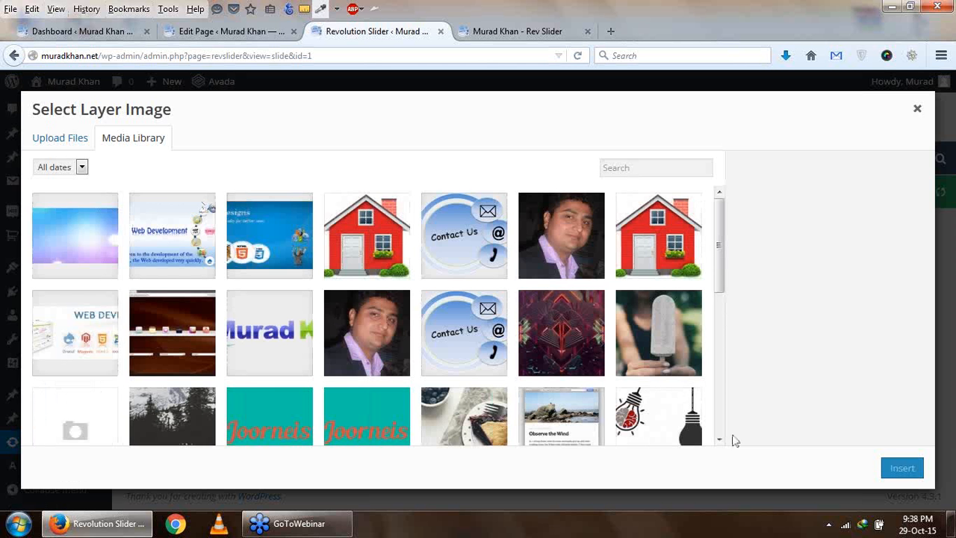
{"action": "scroll", "coordinate": [326, 375], "scroll_direction": "down", "scroll_amount": 3}
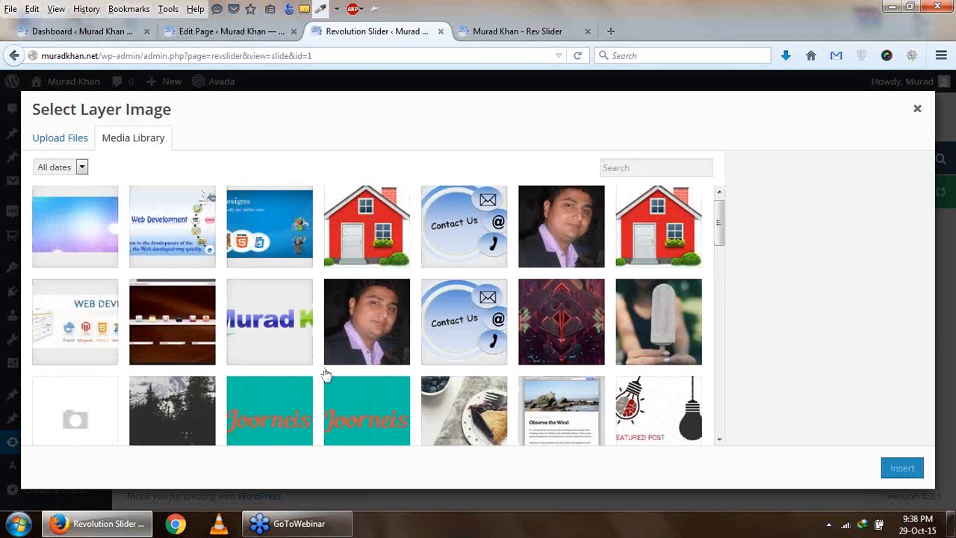
{"action": "scroll", "coordinate": [325, 379], "scroll_direction": "up", "scroll_amount": 3}
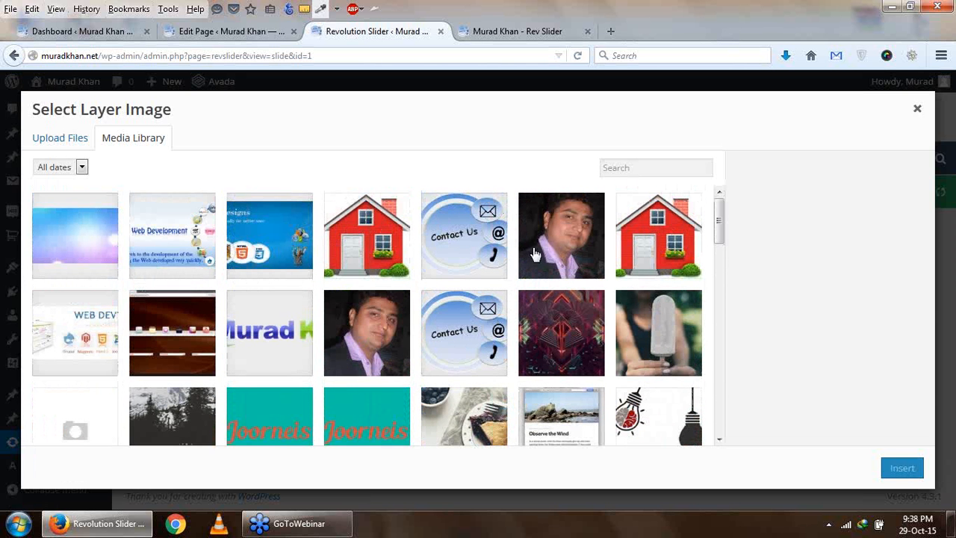
{"action": "left_click", "coordinate": [368, 337]}
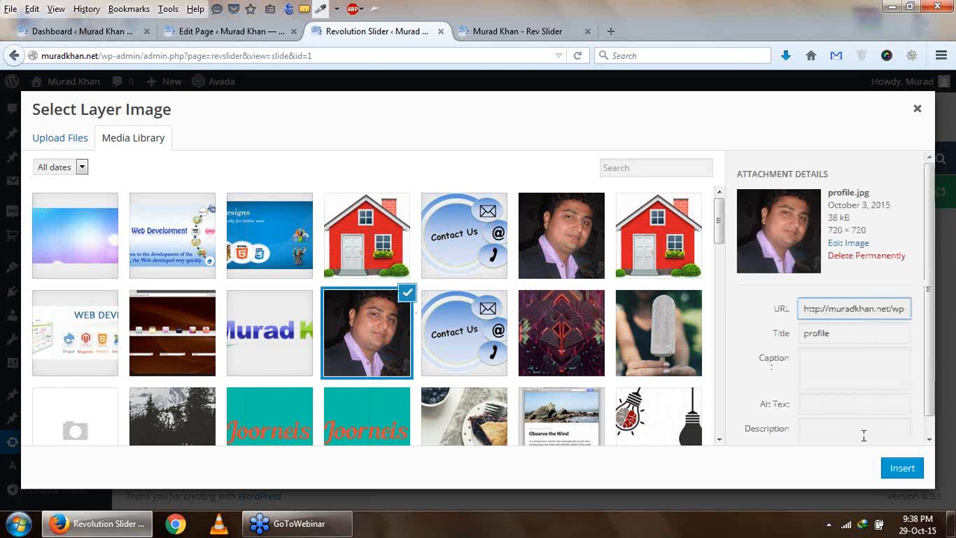
{"action": "left_click", "coordinate": [573, 243]}
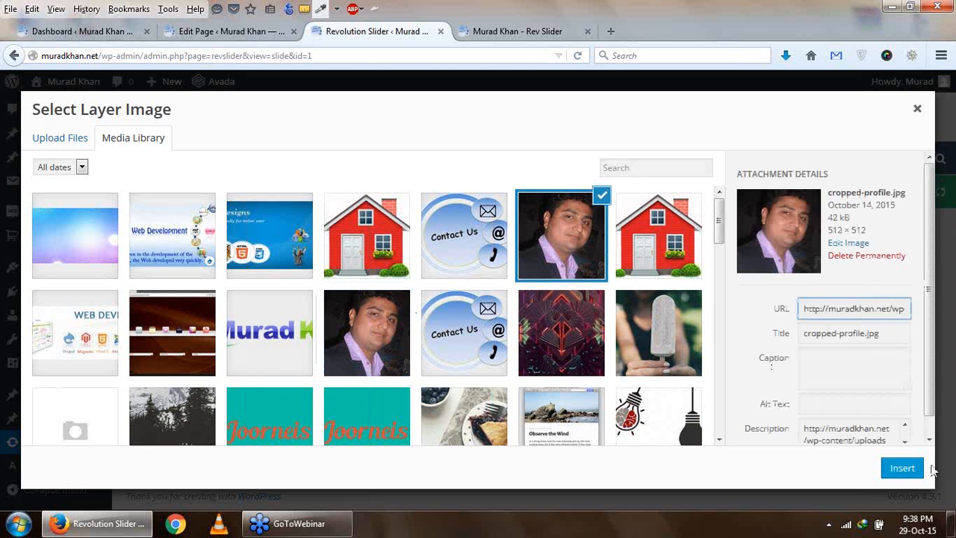
{"action": "left_click", "coordinate": [903, 469]}
- Scale the image layer down to about 223 x 229 px and place it beside the text layers at about X 726, Y 39
{"action": "scroll", "coordinate": [664, 421], "scroll_direction": "up", "scroll_amount": 4}
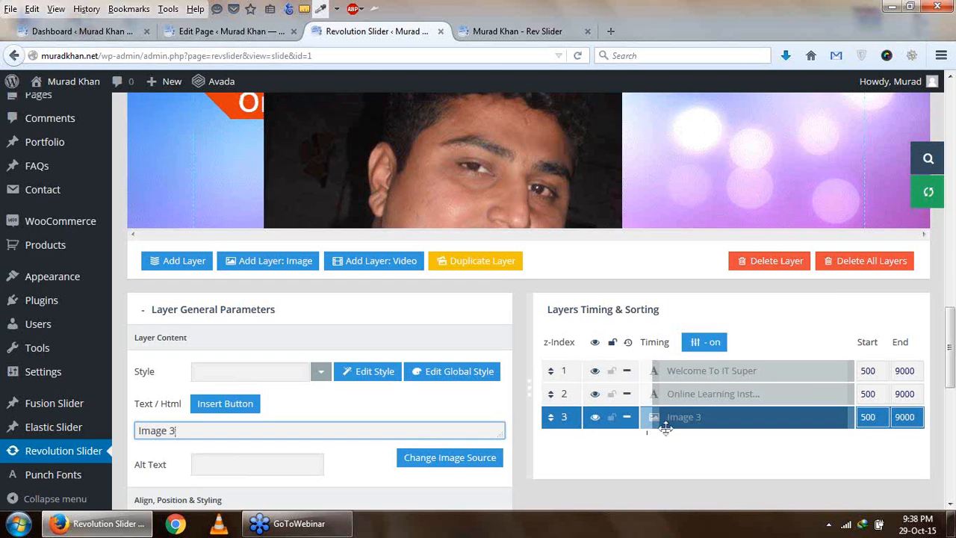
{"action": "left_click_drag", "start_coordinate": [652, 318], "coordinate": [565, 241]}
{"action": "left_click_drag", "start_coordinate": [889, 250], "coordinate": [731, 397]}
{"action": "left_click_drag", "start_coordinate": [654, 443], "coordinate": [813, 277]}
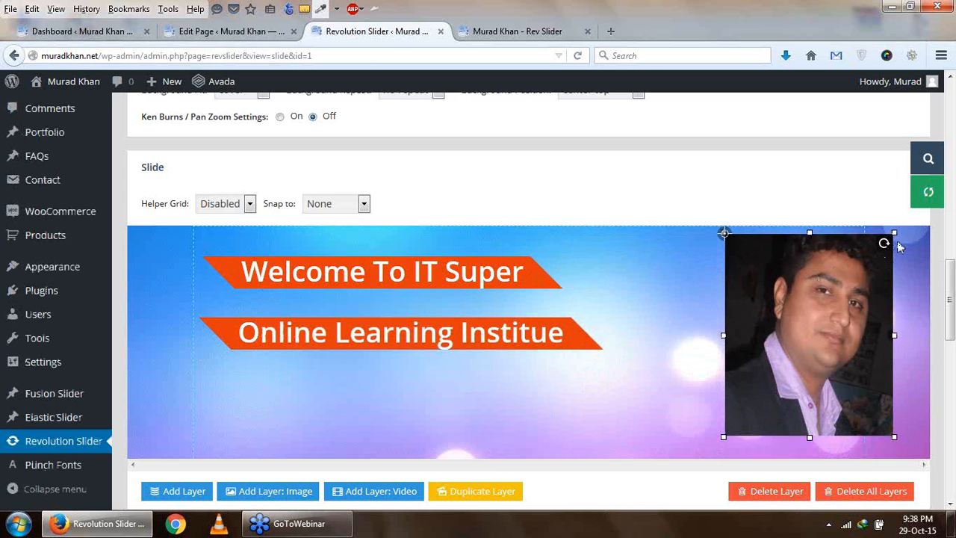
{"action": "left_click_drag", "start_coordinate": [894, 232], "coordinate": [880, 270]}
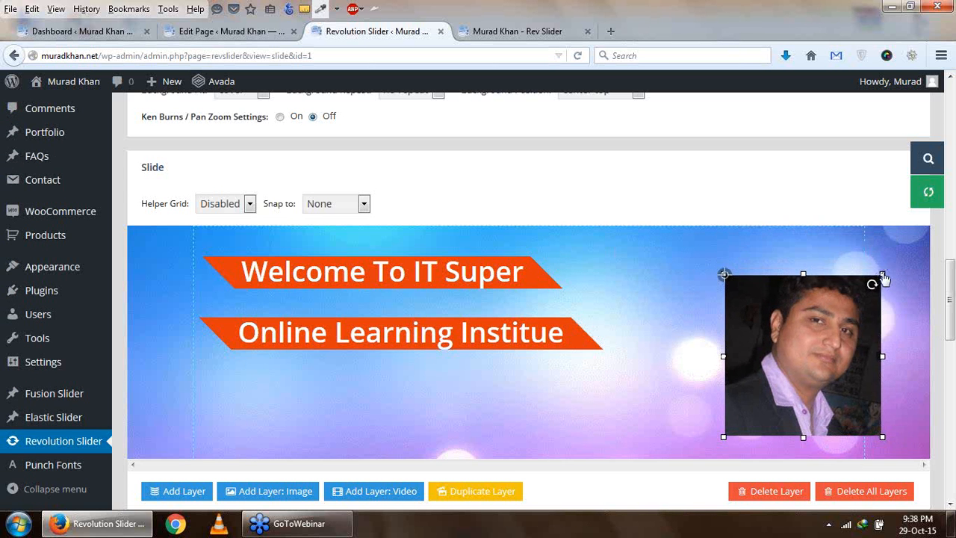
{"action": "left_click_drag", "start_coordinate": [831, 326], "coordinate": [811, 307]}
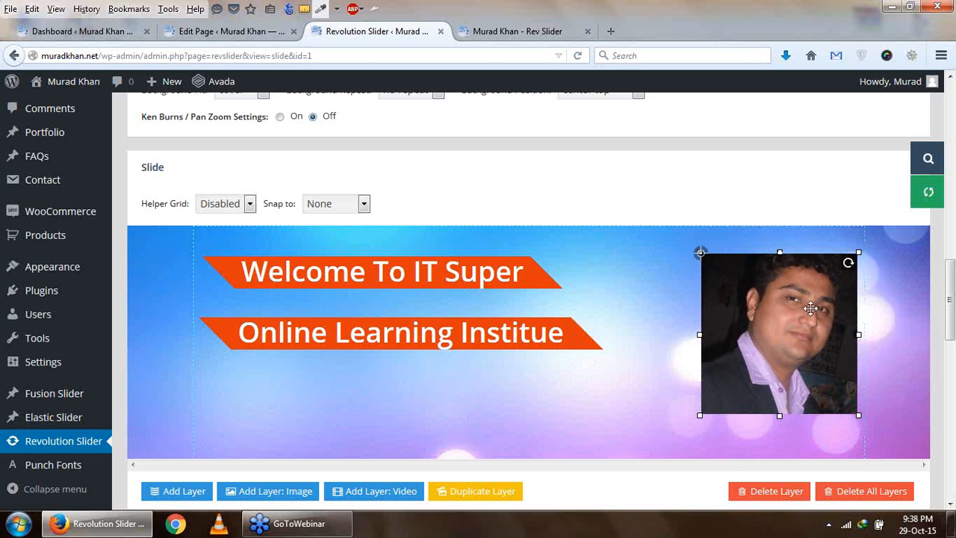
- Set the image layer's start animation to Long from Left
{"action": "scroll", "coordinate": [812, 319], "scroll_direction": "down", "scroll_amount": 5}
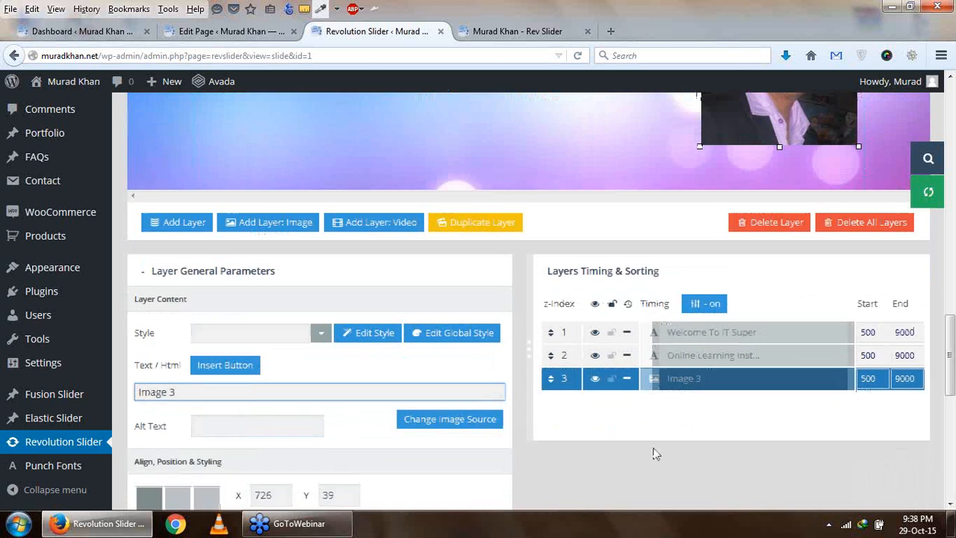
{"action": "scroll", "coordinate": [654, 453], "scroll_direction": "down", "scroll_amount": 2}
{"action": "left_click", "coordinate": [419, 377]}
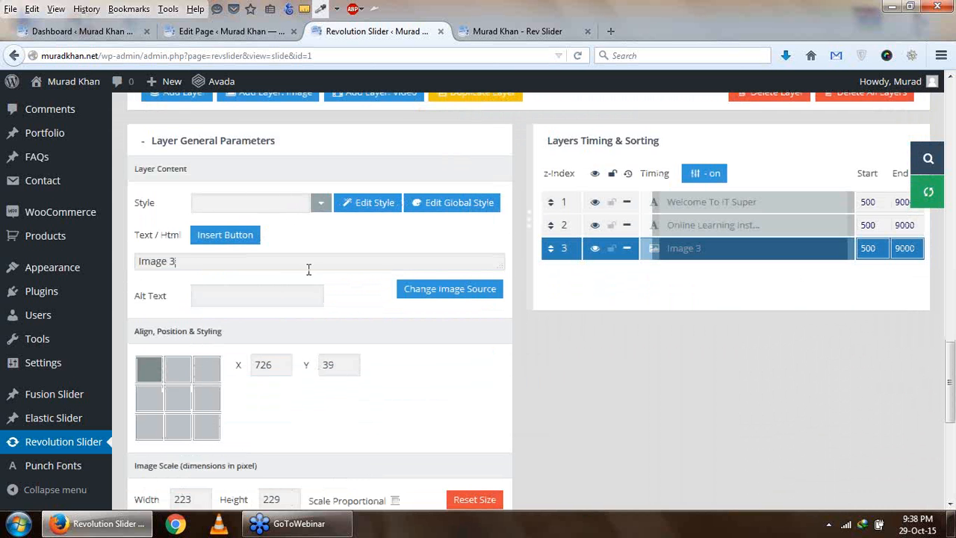
{"action": "scroll", "coordinate": [695, 414], "scroll_direction": "down", "scroll_amount": 5}
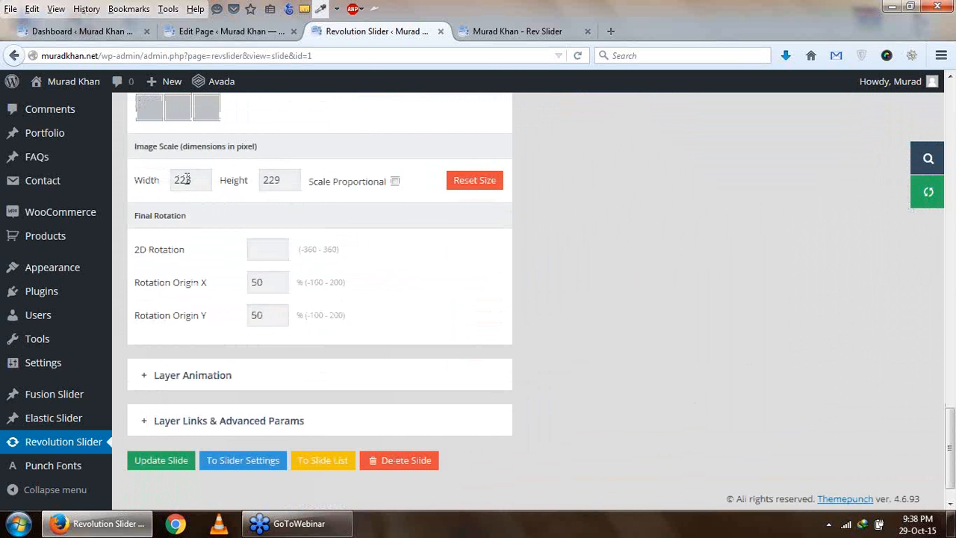
{"action": "scroll", "coordinate": [269, 227], "scroll_direction": "down", "scroll_amount": 1}
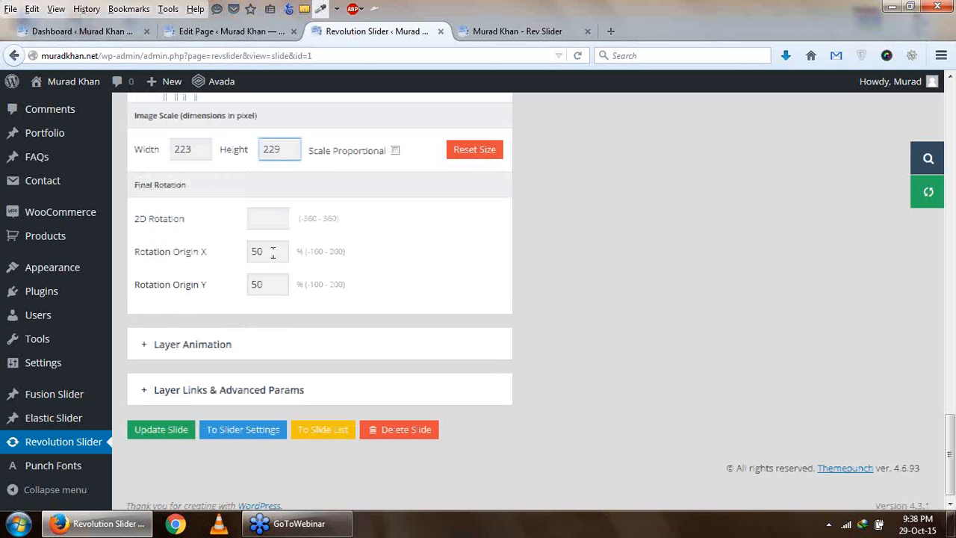
{"action": "mouse_move", "coordinate": [170, 340]}
{"action": "left_click_drag", "start_coordinate": [615, 343], "coordinate": [577, 358]}
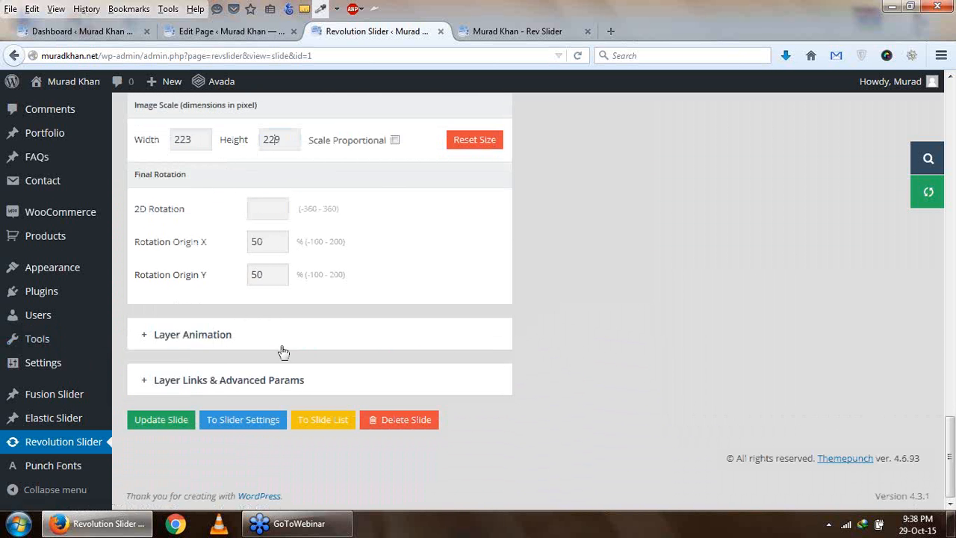
{"action": "left_click", "coordinate": [226, 341]}
{"action": "scroll", "coordinate": [299, 343], "scroll_direction": "up", "scroll_amount": 4}
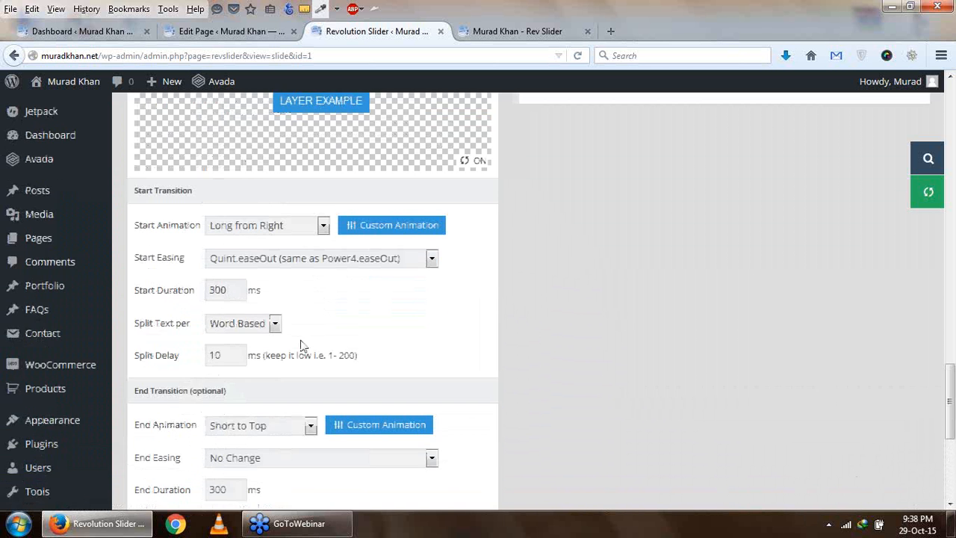
{"action": "scroll", "coordinate": [270, 337], "scroll_direction": "up", "scroll_amount": 2}
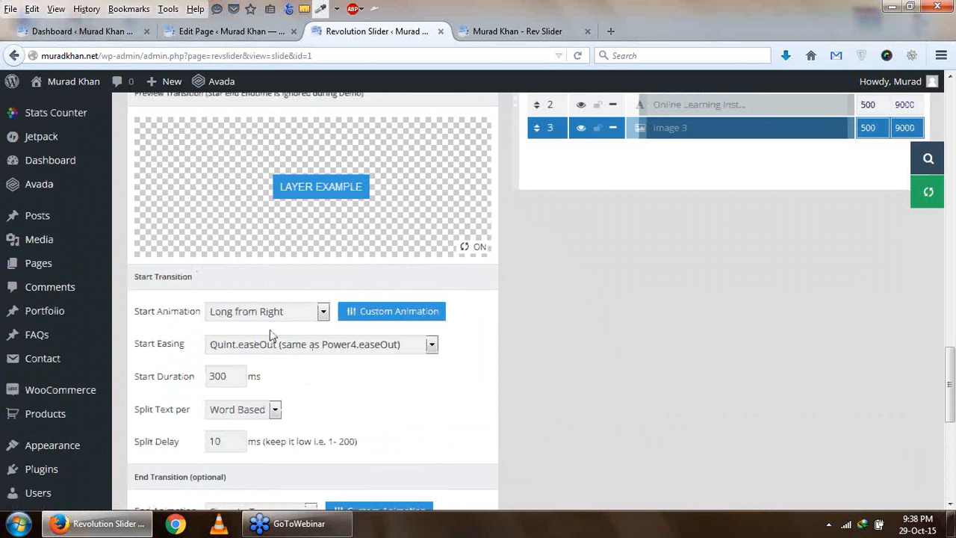
{"action": "left_click", "coordinate": [321, 312]}
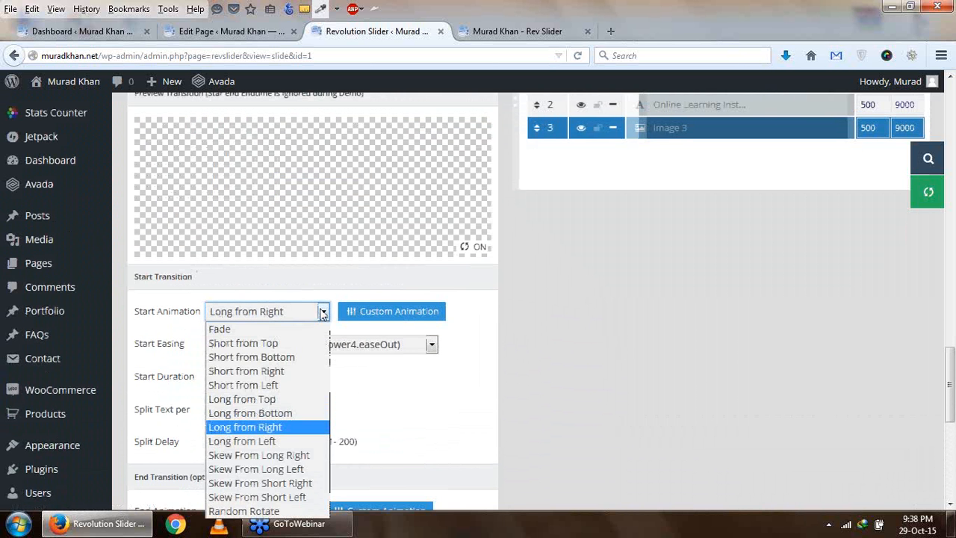
{"action": "left_click", "coordinate": [293, 441]}
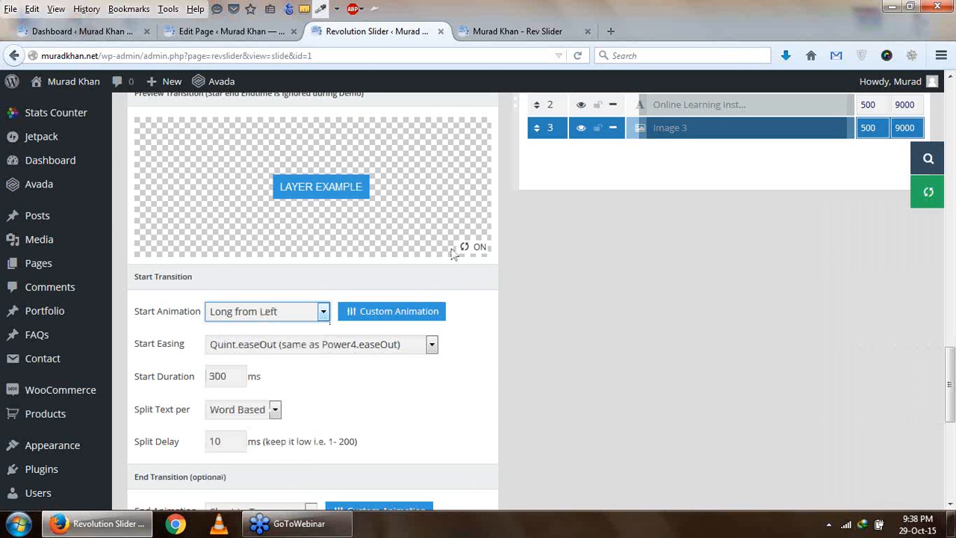
- Examine the image layer's Long from Left start animation in the transition preview
{"action": "scroll", "coordinate": [320, 307], "scroll_direction": "up", "scroll_amount": 3}
{"action": "scroll", "coordinate": [321, 311], "scroll_direction": "down", "scroll_amount": 3}
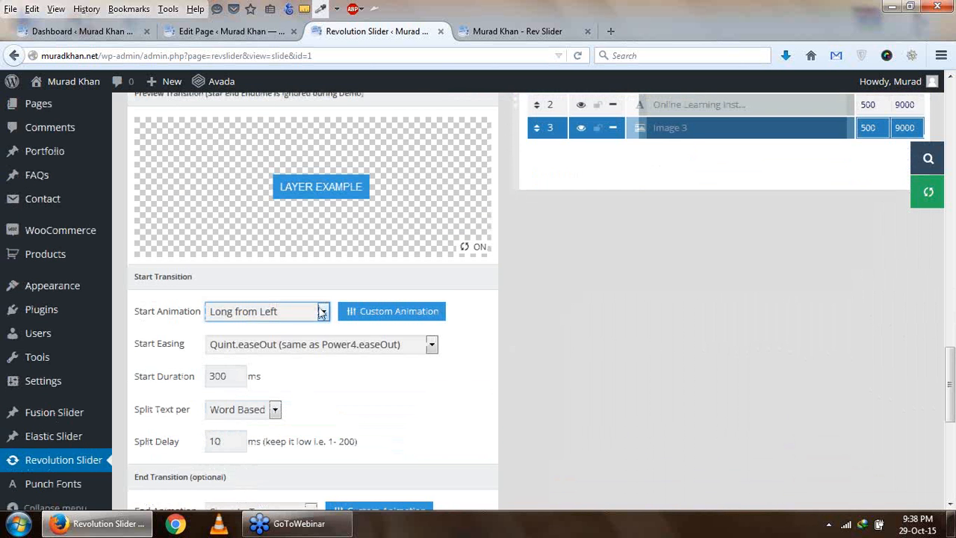
{"action": "scroll", "coordinate": [611, 338], "scroll_direction": "up", "scroll_amount": 3}
{"action": "scroll", "coordinate": [613, 337], "scroll_direction": "down", "scroll_amount": 4}
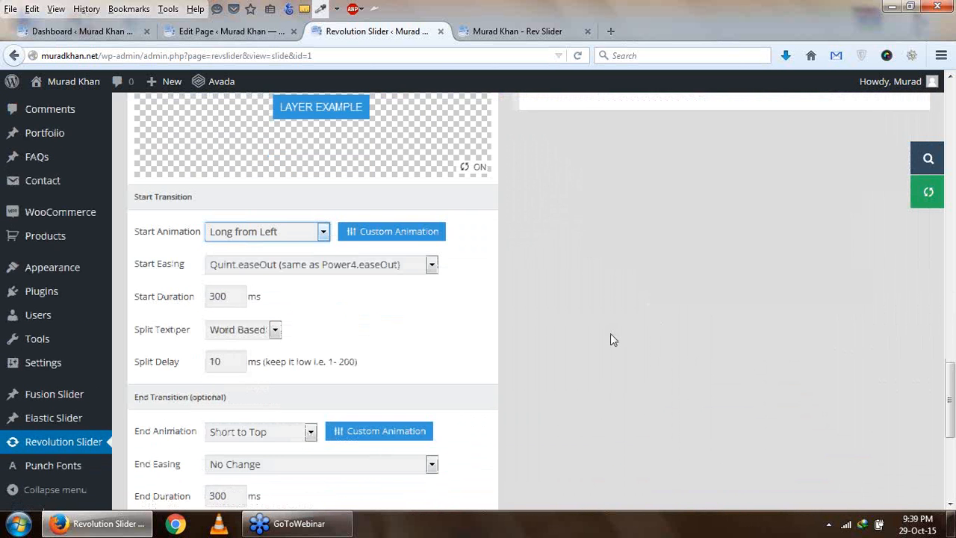
{"action": "scroll", "coordinate": [302, 238], "scroll_direction": "up", "scroll_amount": 2}
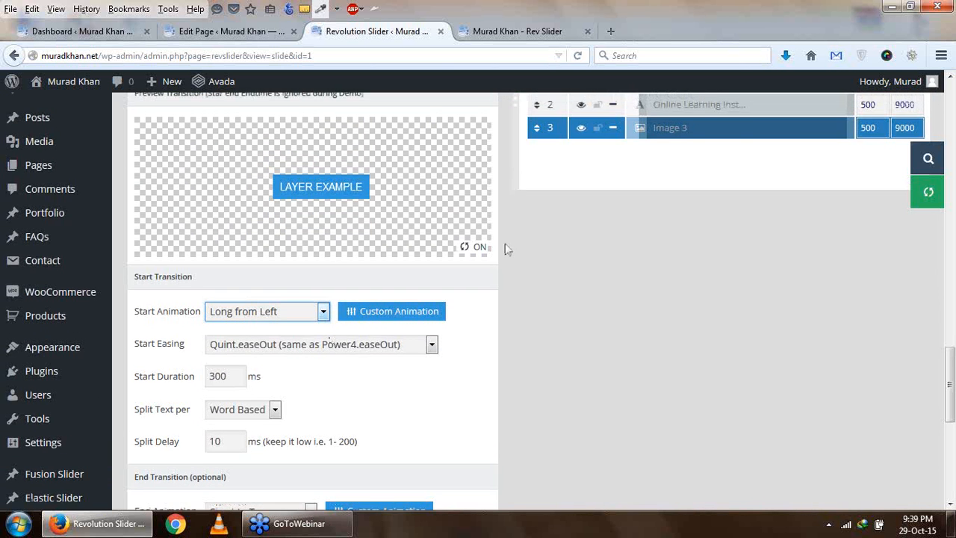
{"action": "left_click", "coordinate": [479, 249]}
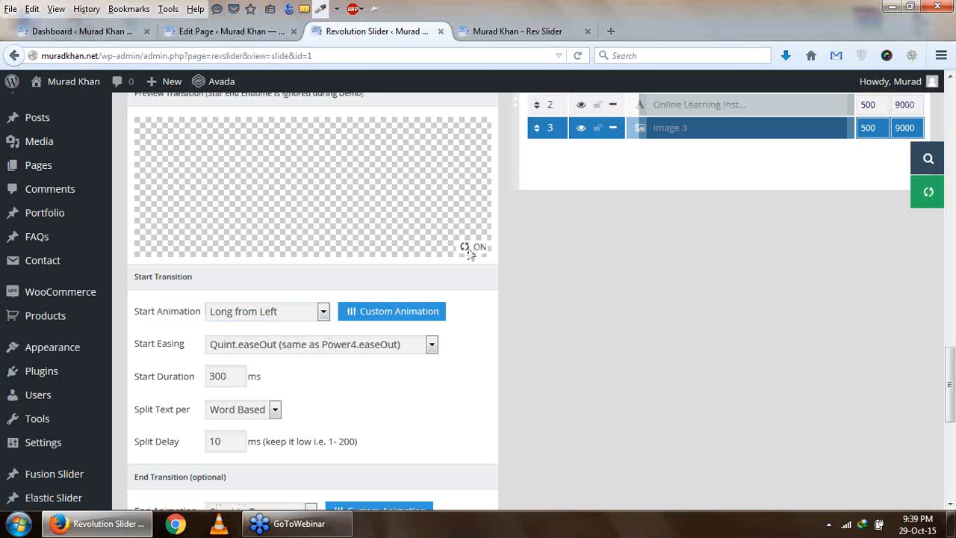
{"action": "left_click", "coordinate": [322, 313]}
{"action": "left_click", "coordinate": [323, 313]}
- Set the image layer's loop animation to Pendulum and update the slide
{"action": "scroll", "coordinate": [470, 342], "scroll_direction": "down", "scroll_amount": 4}
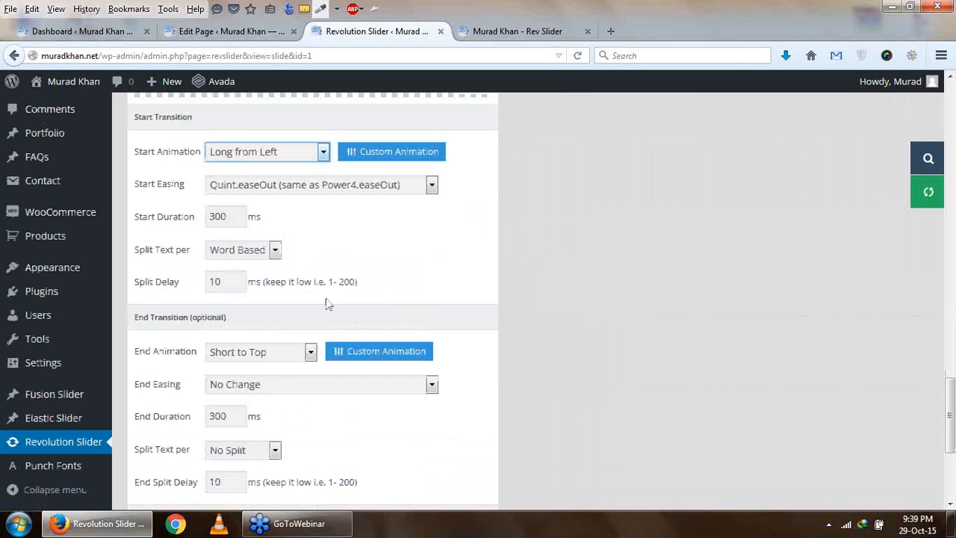
{"action": "scroll", "coordinate": [327, 303], "scroll_direction": "down", "scroll_amount": 6}
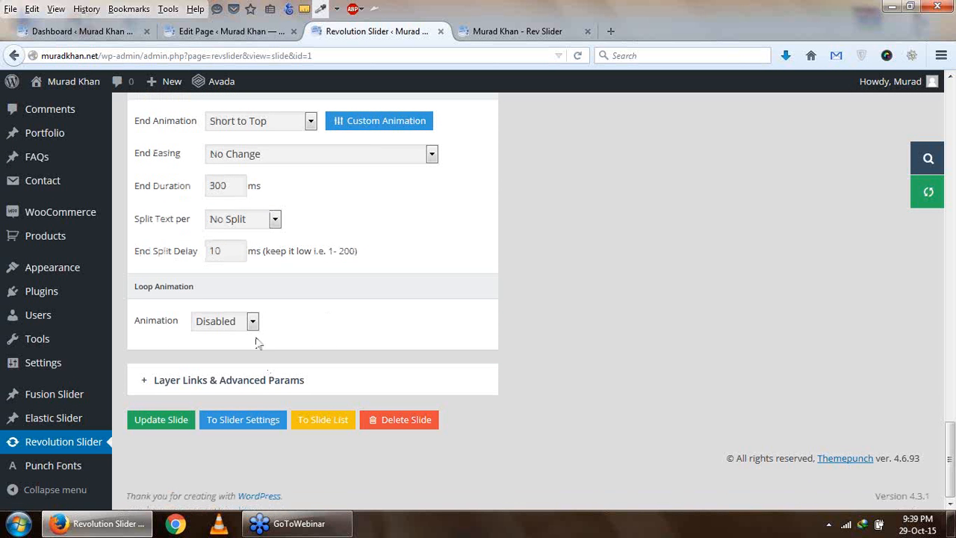
{"action": "left_click", "coordinate": [253, 322]}
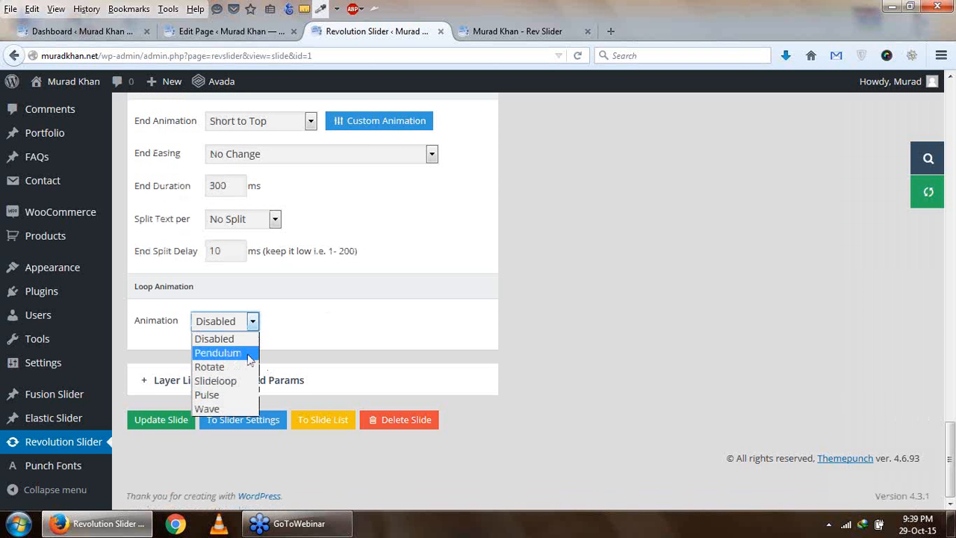
{"action": "left_click", "coordinate": [250, 357]}
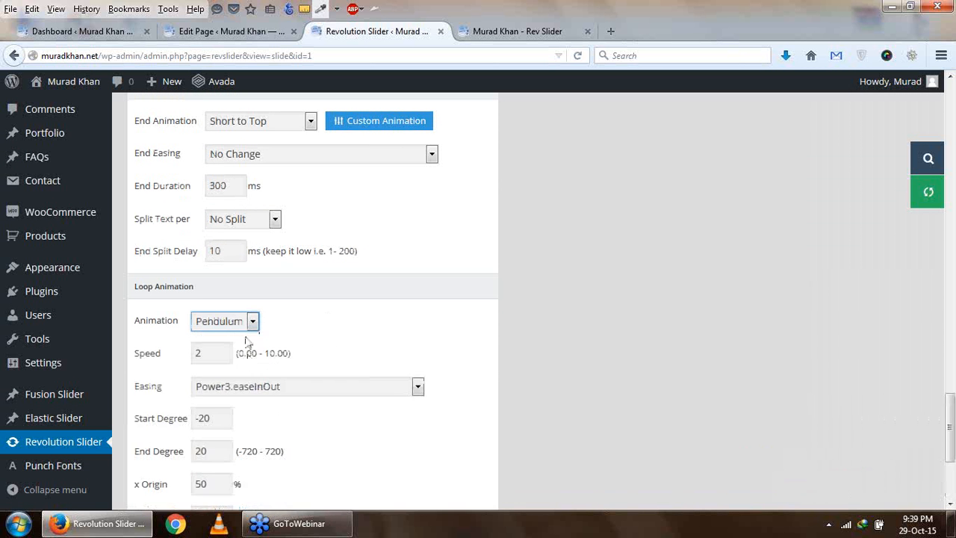
{"action": "scroll", "coordinate": [309, 364], "scroll_direction": "down", "scroll_amount": 2}
{"action": "scroll", "coordinate": [261, 287], "scroll_direction": "down", "scroll_amount": 3}
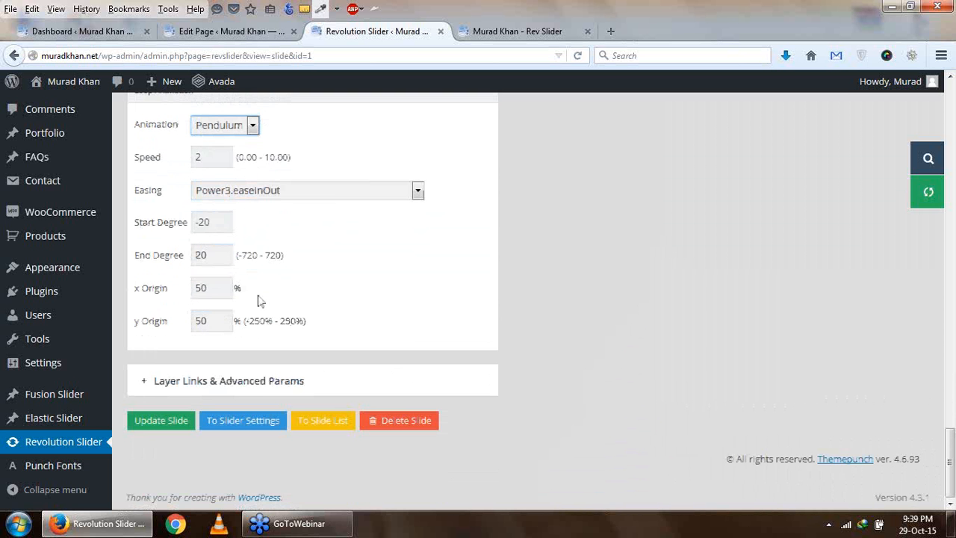
{"action": "left_click", "coordinate": [162, 423]}
- Change the image layer's loop animation to Wave and update the slide
{"action": "scroll", "coordinate": [183, 407], "scroll_direction": "up", "scroll_amount": 4}
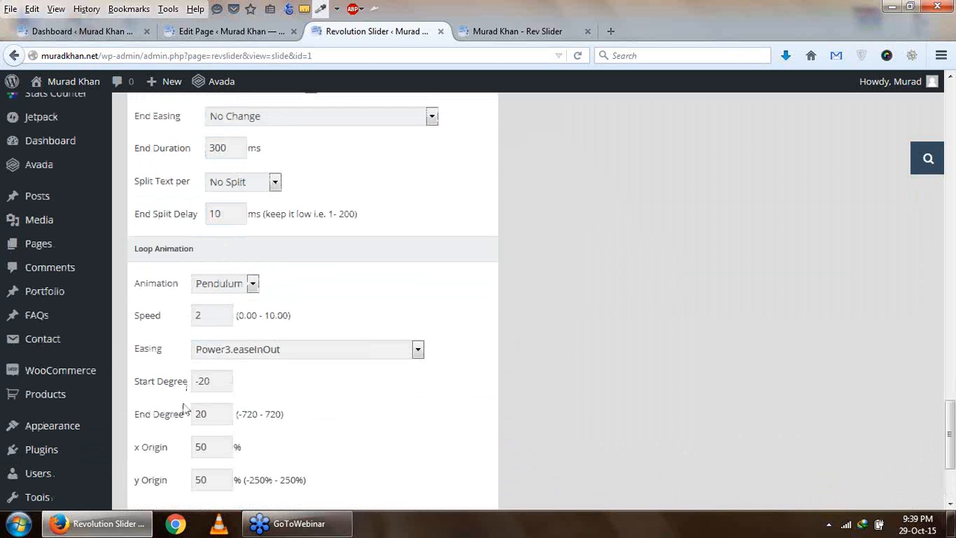
{"action": "left_click", "coordinate": [252, 285]}
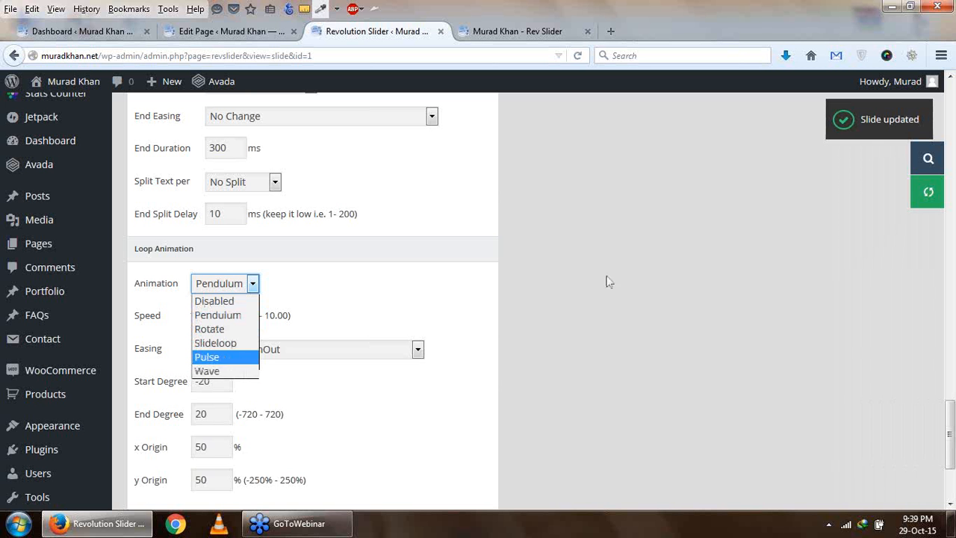
{"action": "left_click", "coordinate": [206, 372]}
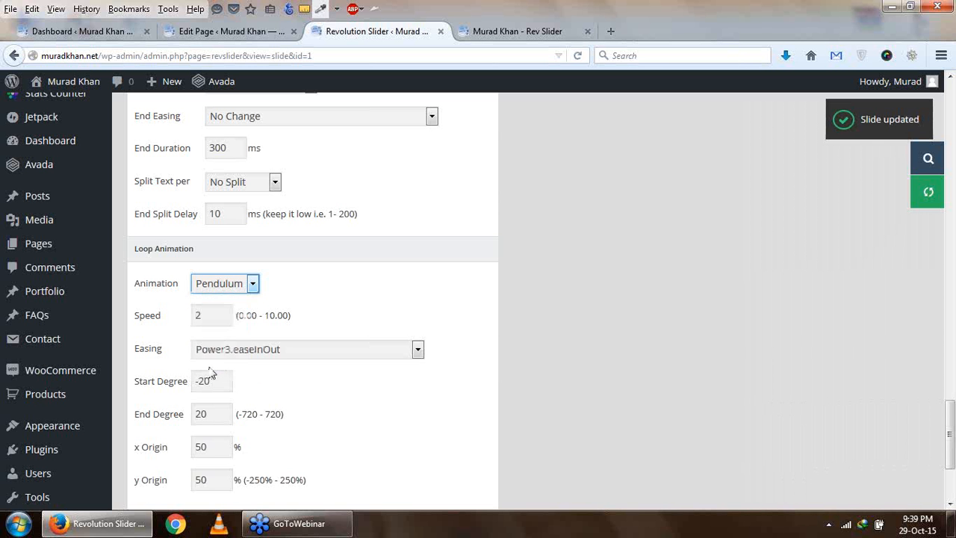
{"action": "scroll", "coordinate": [328, 334], "scroll_direction": "down", "scroll_amount": 3}
{"action": "left_click", "coordinate": [161, 420]}
{"action": "scroll", "coordinate": [487, 226], "scroll_direction": "up", "scroll_amount": 6}
- Check the live Rev Slider page, and set the page's slider type to Revolution Slider in its editor
{"action": "left_click", "coordinate": [517, 31]}
{"action": "scroll", "coordinate": [366, 247], "scroll_direction": "down", "scroll_amount": 3}
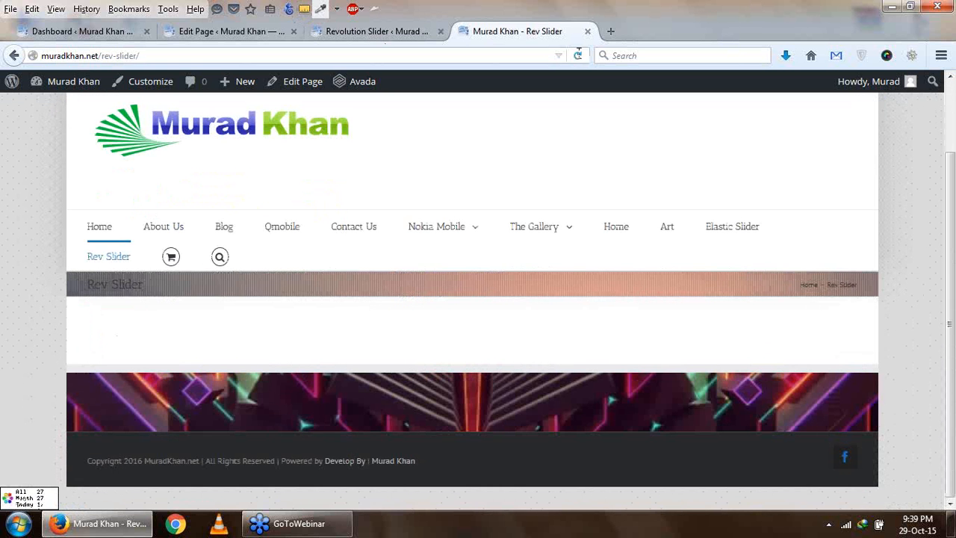
{"action": "left_click", "coordinate": [232, 31]}
{"action": "scroll", "coordinate": [448, 333], "scroll_direction": "down", "scroll_amount": 9}
{"action": "left_click", "coordinate": [602, 200]}
{"action": "left_click", "coordinate": [567, 266]}
- Assign the created Revolution slider to the page, and check the updated page on the live site
{"action": "scroll", "coordinate": [462, 315], "scroll_direction": "down", "scroll_amount": 1}
{"action": "scroll", "coordinate": [461, 314], "scroll_direction": "down", "scroll_amount": 2}
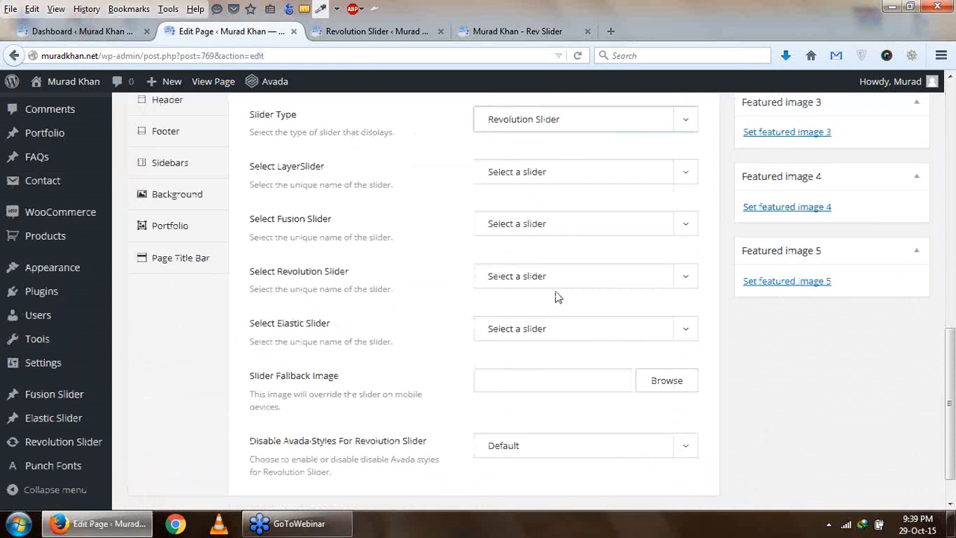
{"action": "left_click", "coordinate": [564, 286]}
{"action": "left_click", "coordinate": [559, 312]}
{"action": "scroll", "coordinate": [678, 313], "scroll_direction": "up", "scroll_amount": 5}
{"action": "scroll", "coordinate": [679, 312], "scroll_direction": "up", "scroll_amount": 4}
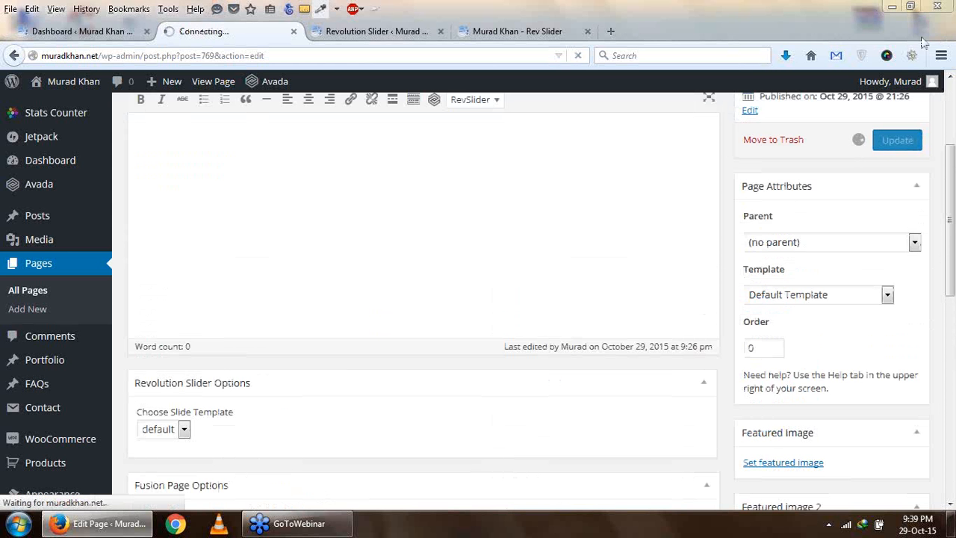
{"action": "left_click", "coordinate": [538, 32]}
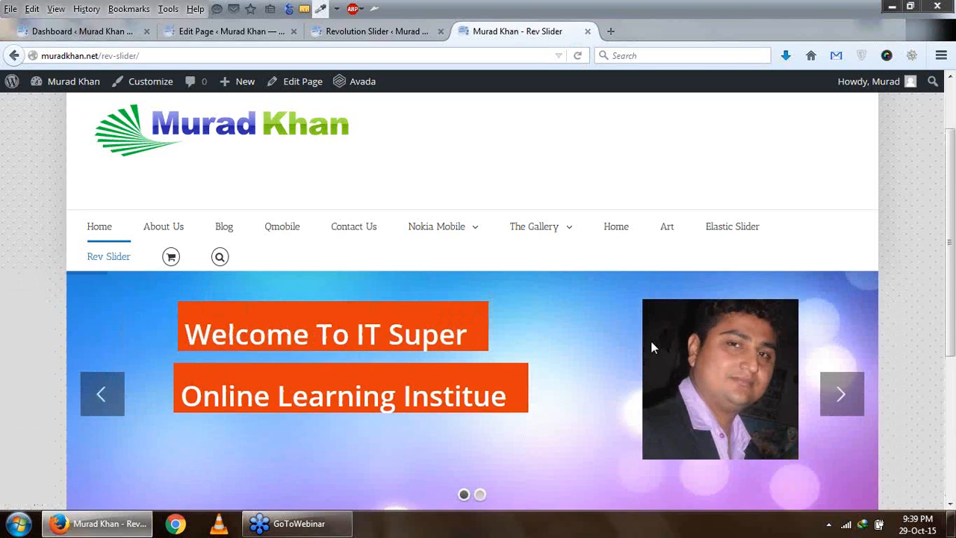
{"action": "scroll", "coordinate": [651, 347], "scroll_direction": "down", "scroll_amount": 2}
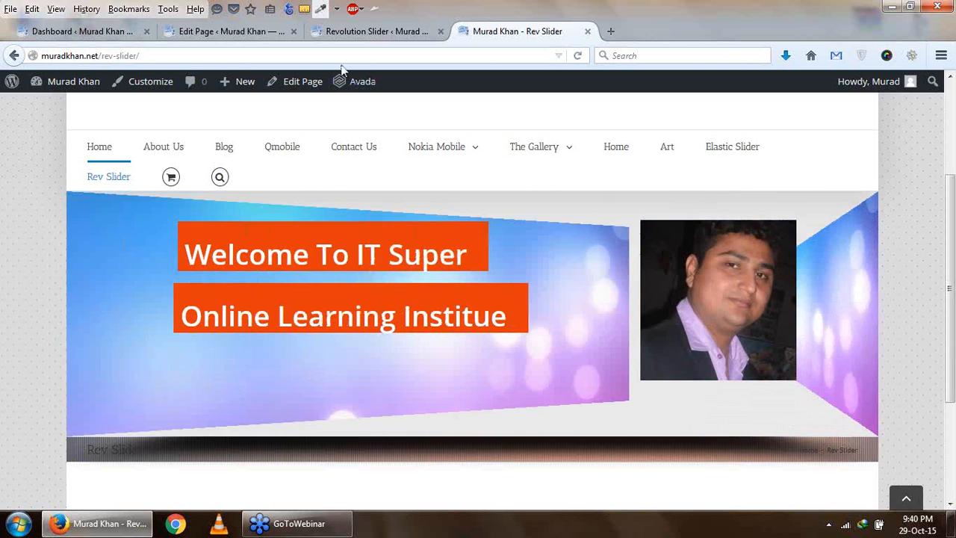
- Examine the slider's layers, animation and navigation on the live Rev Slider page
{"action": "scroll", "coordinate": [694, 425], "scroll_direction": "down", "scroll_amount": 2}
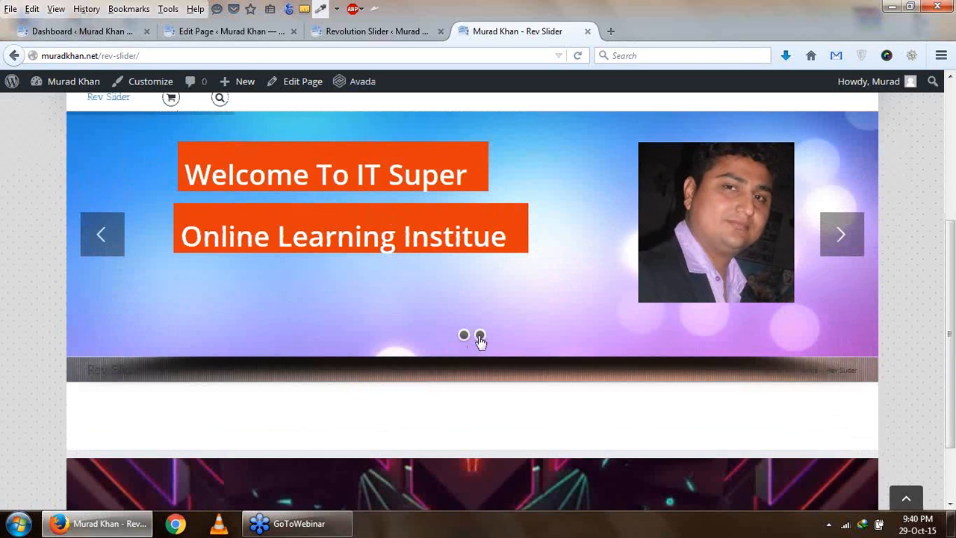
{"action": "scroll", "coordinate": [608, 360], "scroll_direction": "up", "scroll_amount": 2}
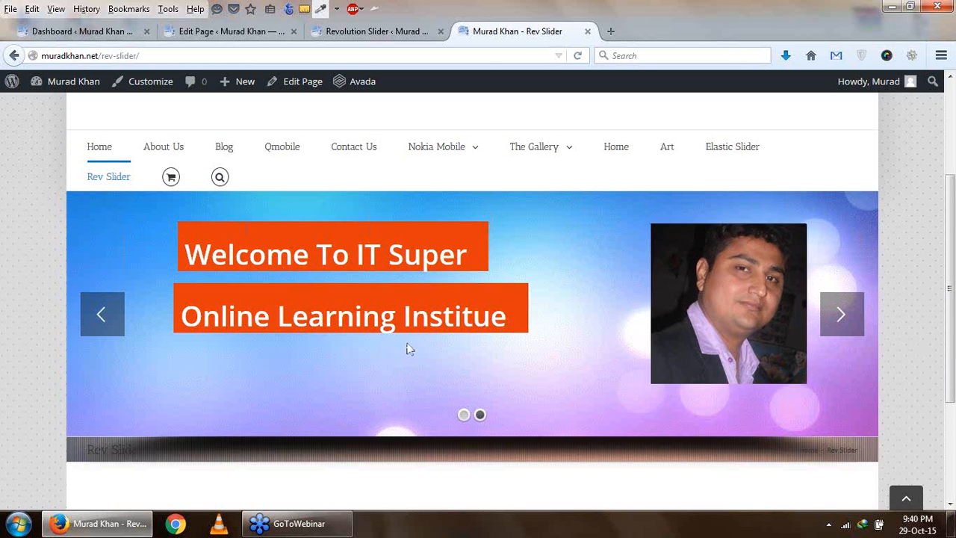
{"action": "scroll", "coordinate": [410, 349], "scroll_direction": "down", "scroll_amount": 2}
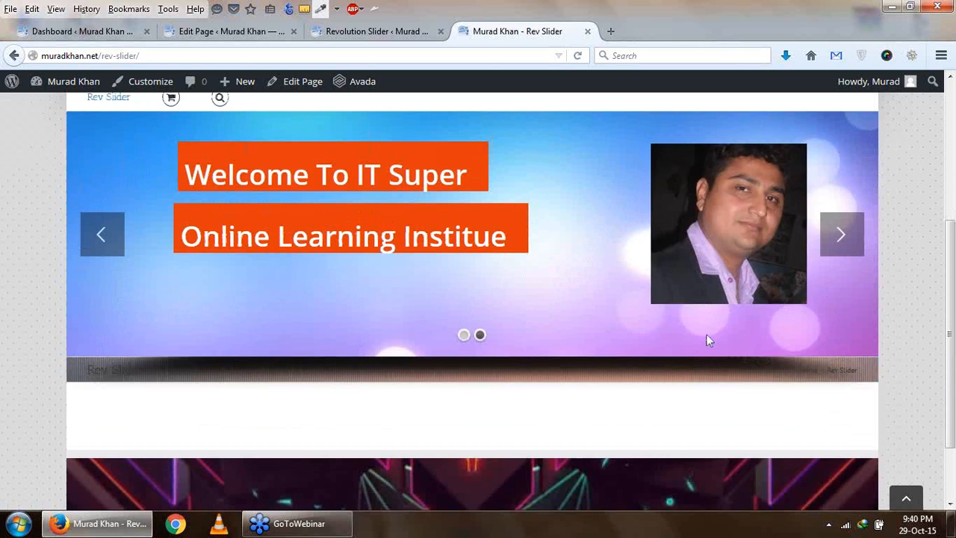
{"action": "scroll", "coordinate": [708, 341], "scroll_direction": "up", "scroll_amount": 2}
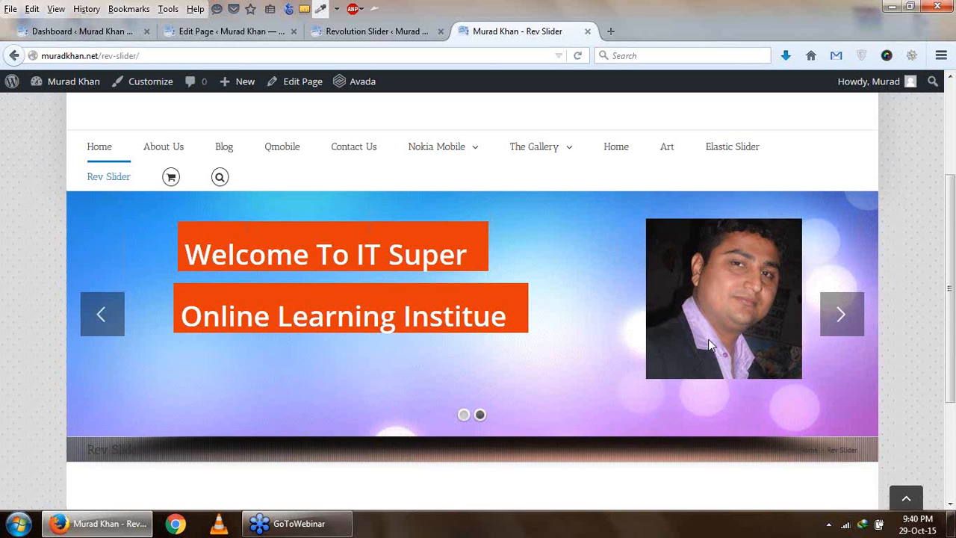
- Return to the slide editor and open Avada's Fusion Plugins page in a separate tab
{"action": "left_click", "coordinate": [234, 34]}
{"action": "left_click", "coordinate": [346, 30]}
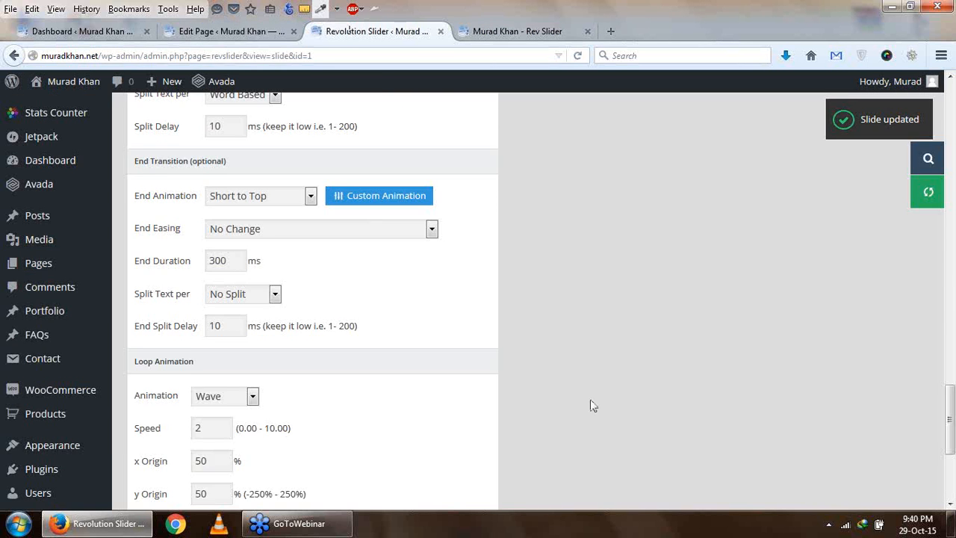
{"action": "scroll", "coordinate": [592, 400], "scroll_direction": "down", "scroll_amount": 5}
{"action": "scroll", "coordinate": [594, 400], "scroll_direction": "up", "scroll_amount": 15}
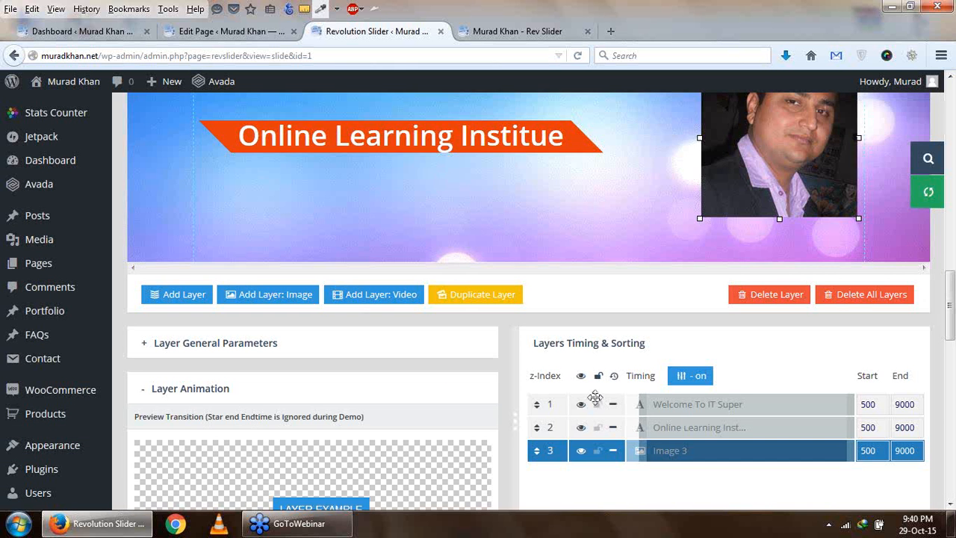
{"action": "scroll", "coordinate": [596, 397], "scroll_direction": "up", "scroll_amount": 3}
{"action": "scroll", "coordinate": [595, 401], "scroll_direction": "down", "scroll_amount": 5}
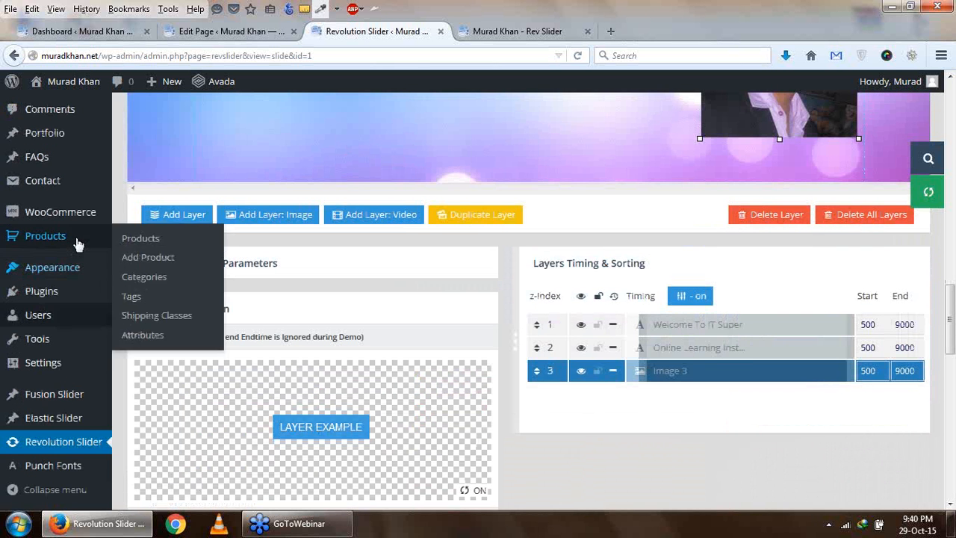
{"action": "scroll", "coordinate": [64, 320], "scroll_direction": "down", "scroll_amount": 2}
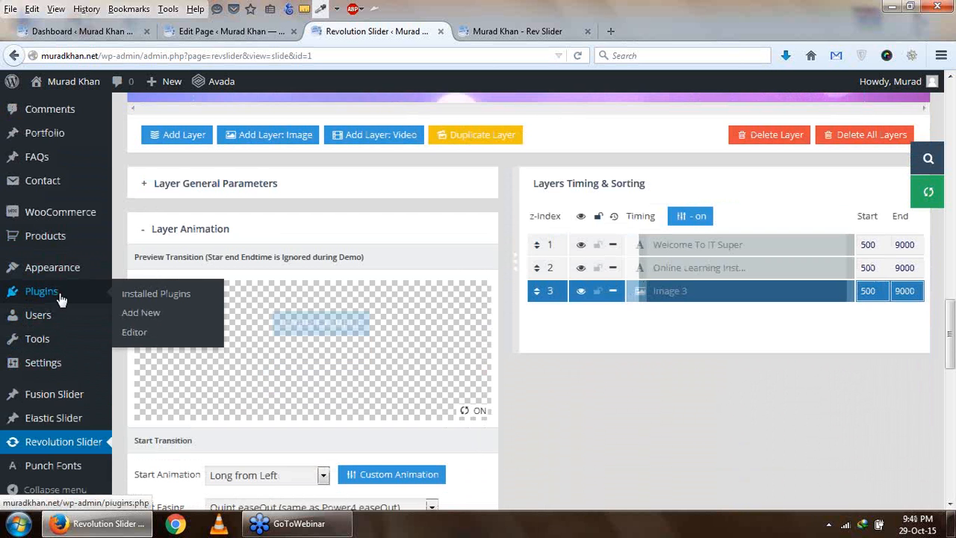
{"action": "scroll", "coordinate": [58, 299], "scroll_direction": "up", "scroll_amount": 2}
{"action": "mouse_move", "coordinate": [52, 212]}
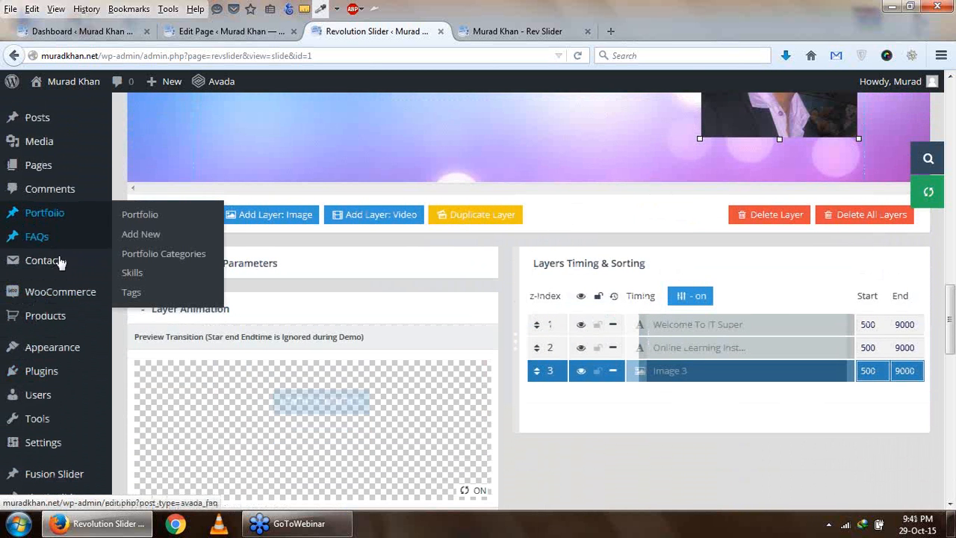
{"action": "scroll", "coordinate": [64, 289], "scroll_direction": "up", "scroll_amount": 4}
{"action": "mouse_move", "coordinate": [48, 182]}
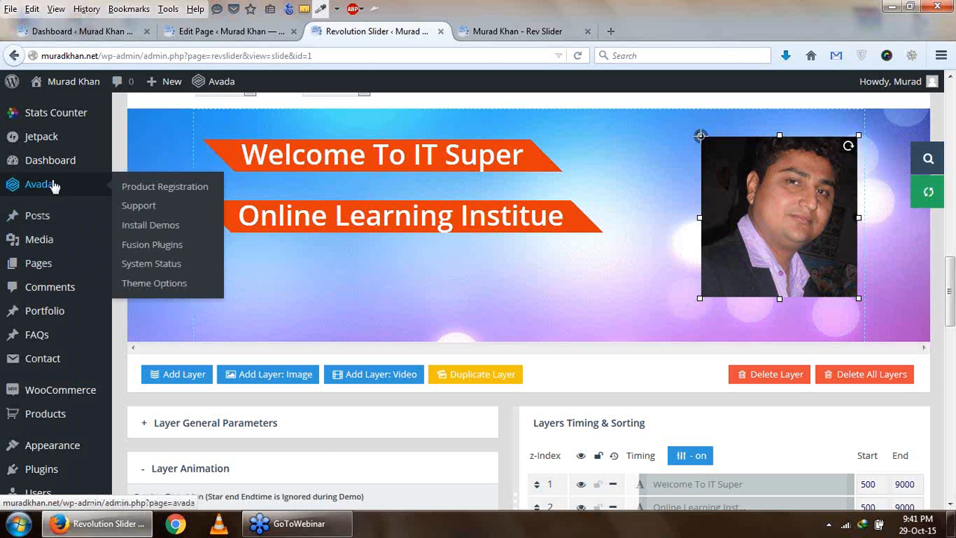
{"action": "left_click", "coordinate": [187, 254]}
{"action": "left_click", "coordinate": [511, 31]}
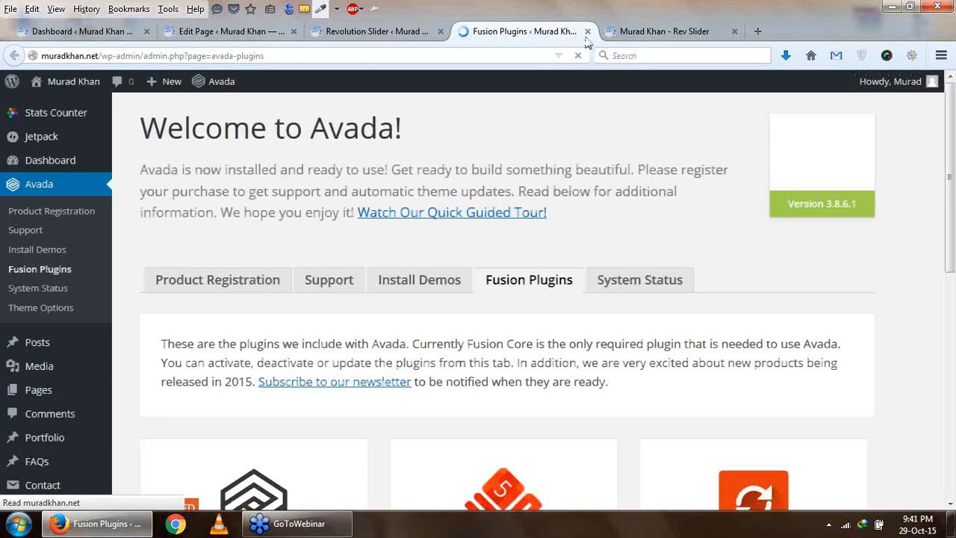
- Install the LayerSlider WP plugin from the Fusion Plugins page and return to the required plugins installer
{"action": "scroll", "coordinate": [456, 355], "scroll_direction": "down", "scroll_amount": 4}
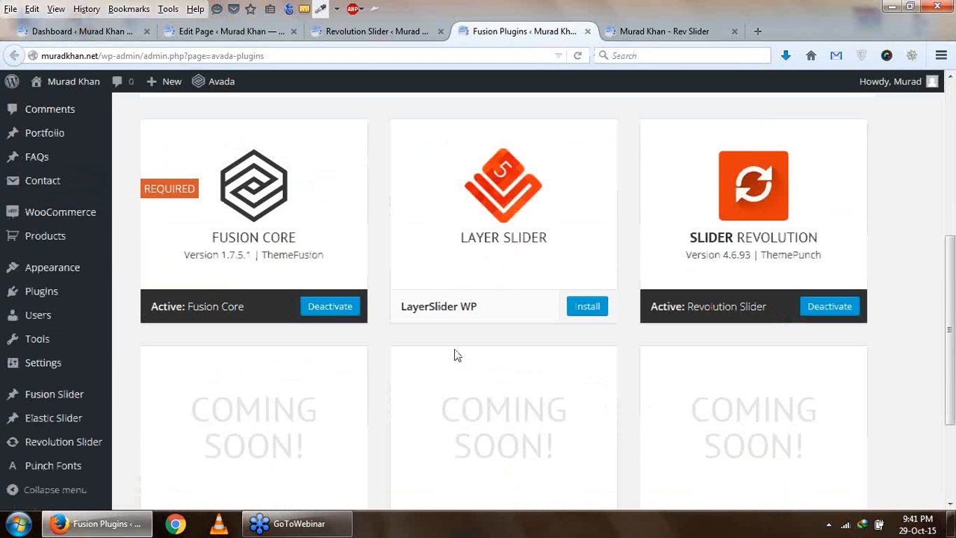
{"action": "left_click", "coordinate": [602, 306]}
{"action": "left_click", "coordinate": [647, 30]}
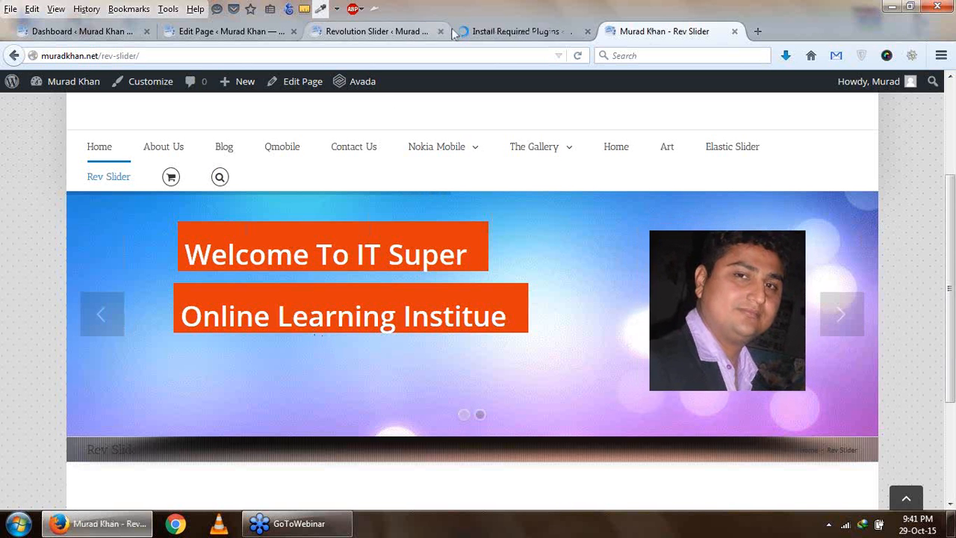
{"action": "left_click", "coordinate": [493, 33]}
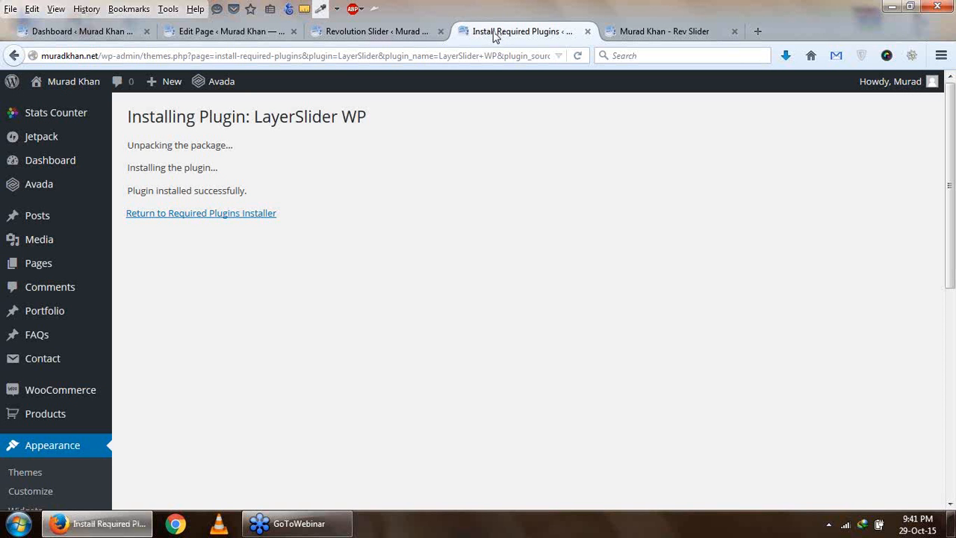
{"action": "left_click", "coordinate": [236, 216]}
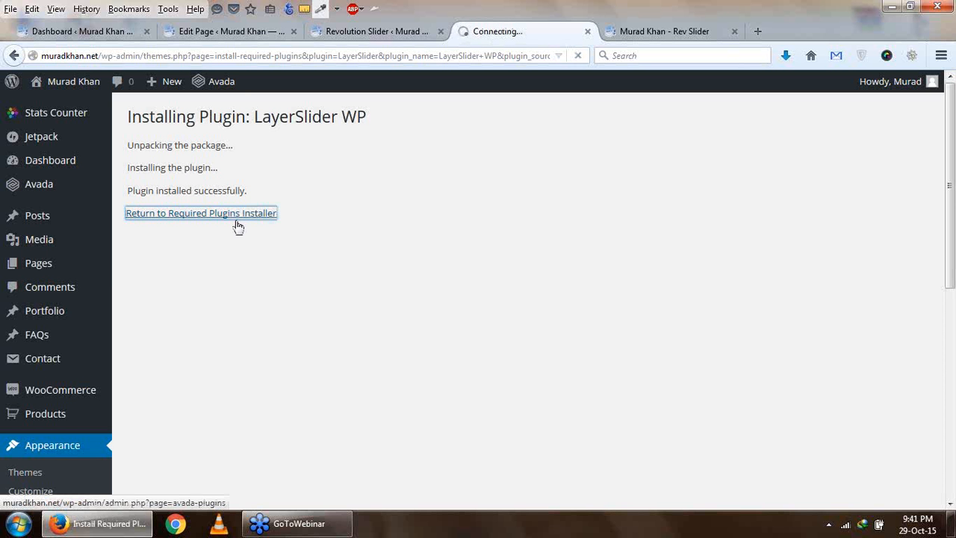
- Add another slide to the rev slider from the slide editor
{"action": "left_click", "coordinate": [374, 31]}
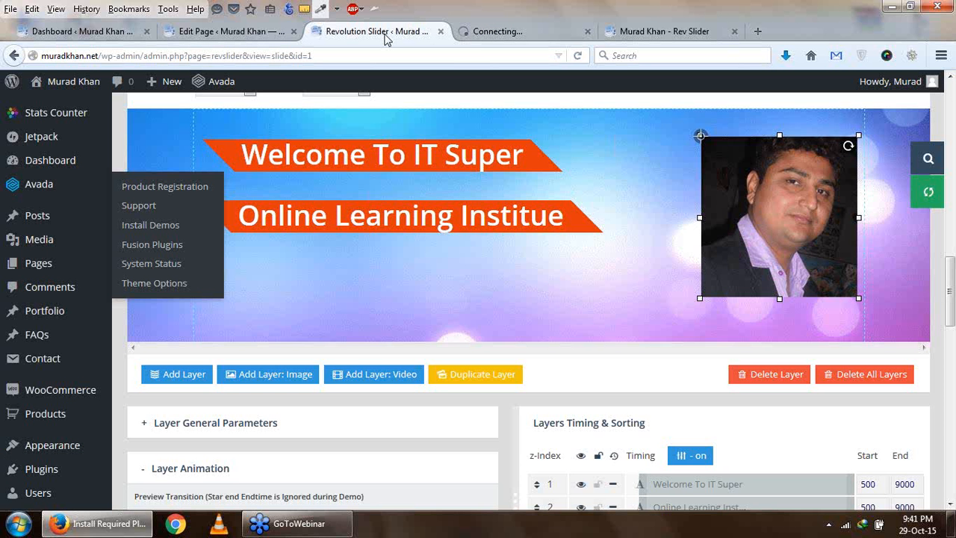
{"action": "scroll", "coordinate": [313, 344], "scroll_direction": "up", "scroll_amount": 5}
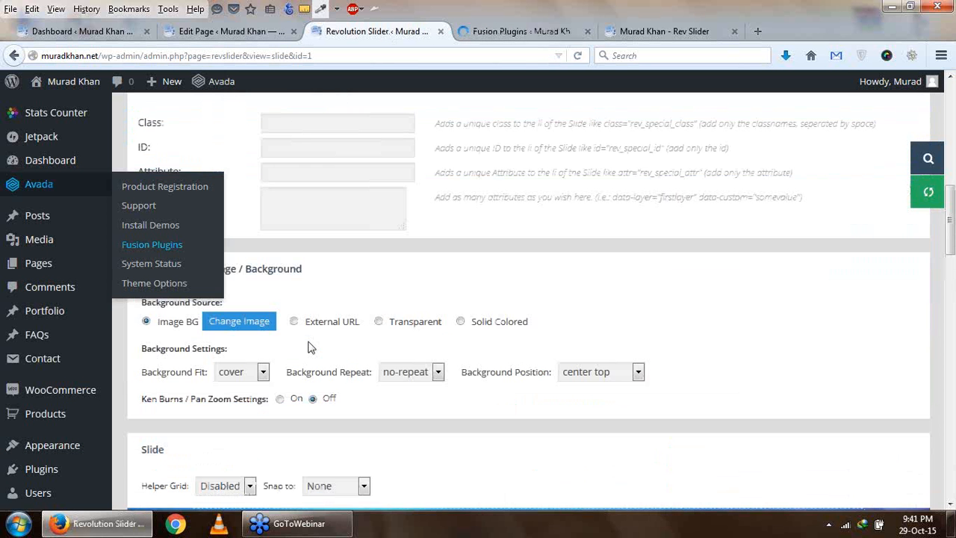
{"action": "scroll", "coordinate": [312, 344], "scroll_direction": "up", "scroll_amount": 8}
{"action": "scroll", "coordinate": [314, 335], "scroll_direction": "down", "scroll_amount": 5}
{"action": "scroll", "coordinate": [316, 341], "scroll_direction": "up", "scroll_amount": 5}
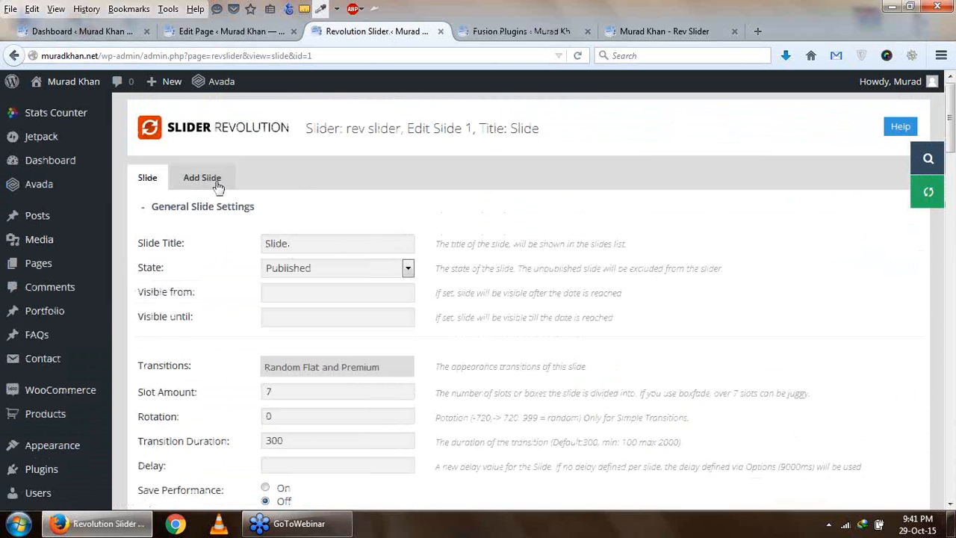
{"action": "left_click", "coordinate": [212, 185]}
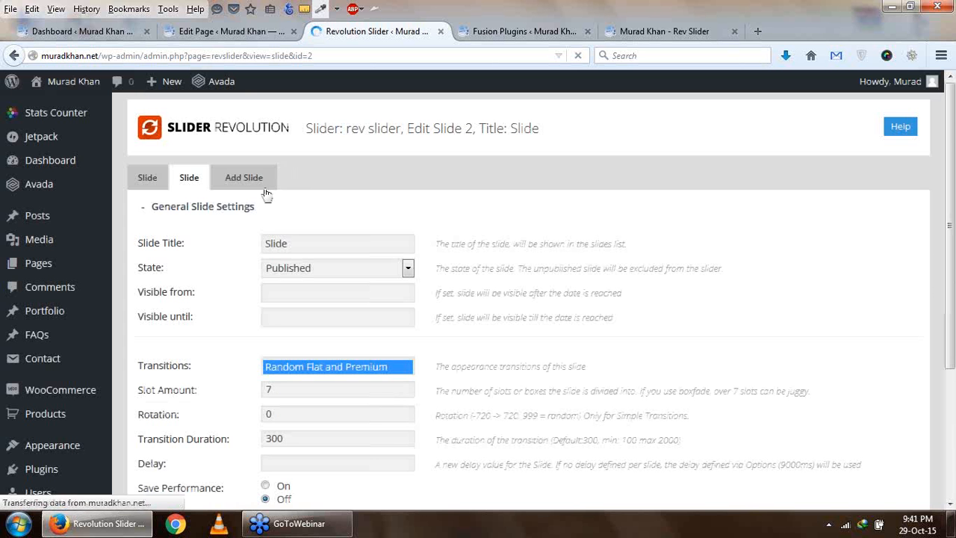
- Go from the new slide to the rev slider's main settings
{"action": "scroll", "coordinate": [377, 213], "scroll_direction": "down", "scroll_amount": 10}
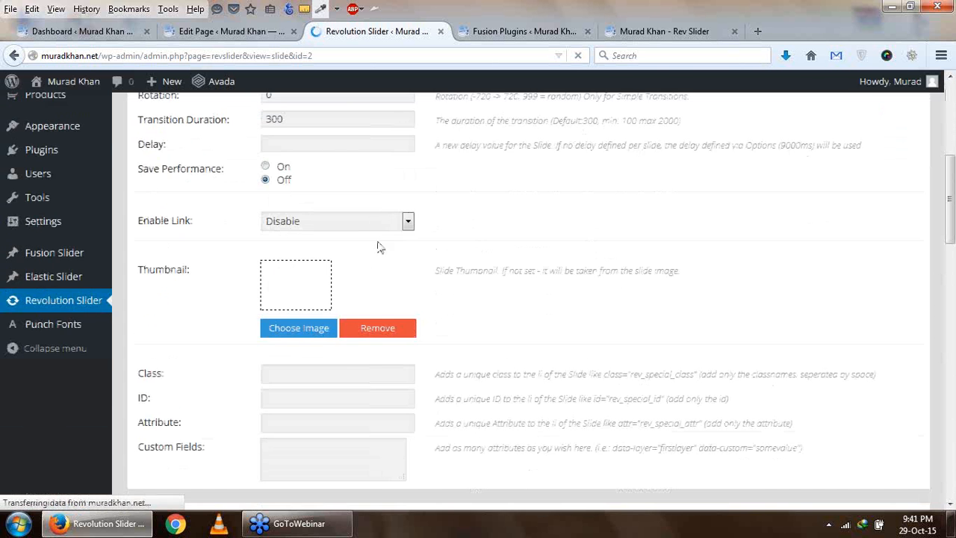
{"action": "scroll", "coordinate": [381, 249], "scroll_direction": "down", "scroll_amount": 10}
{"action": "scroll", "coordinate": [399, 303], "scroll_direction": "down", "scroll_amount": 8}
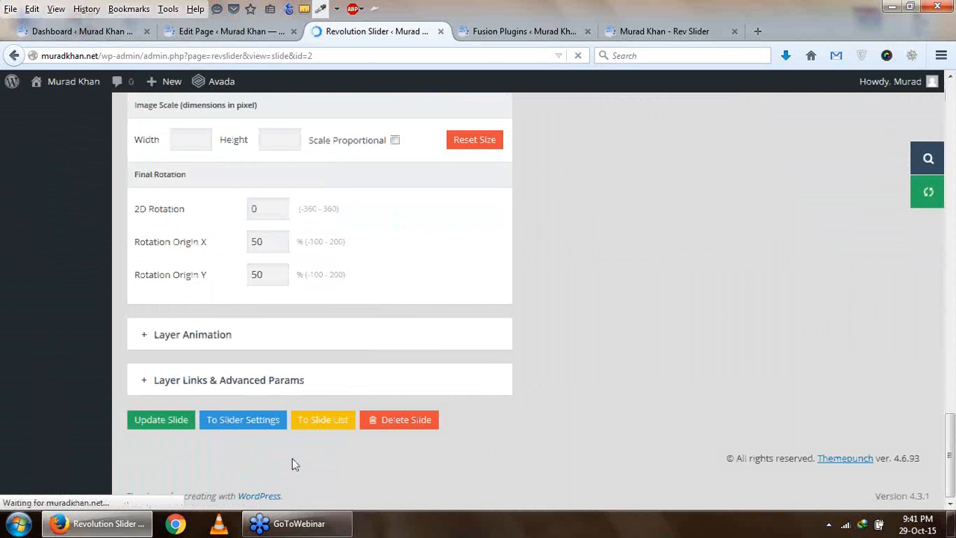
{"action": "left_click", "coordinate": [254, 423]}
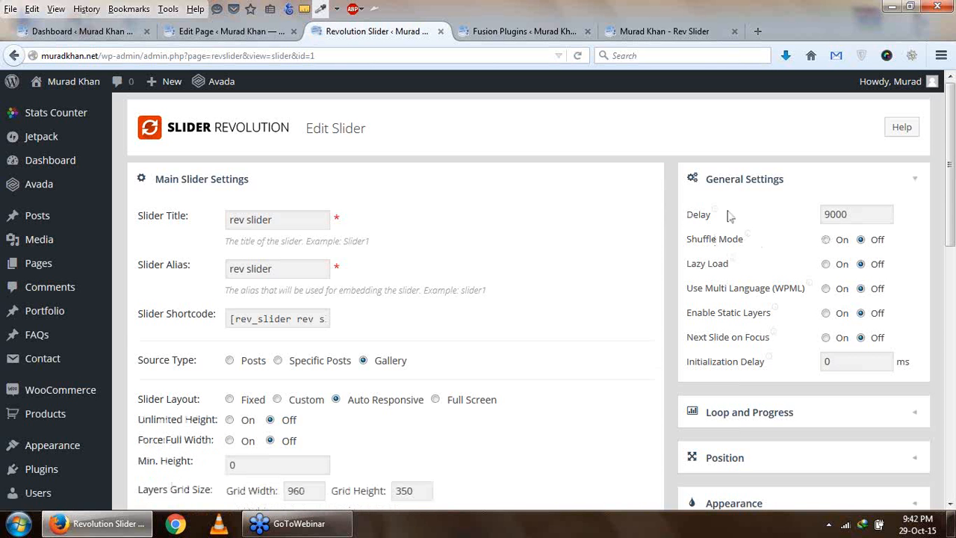
- Review the slider's general settings and turn Lazy Load on
{"action": "left_click", "coordinate": [856, 213]}
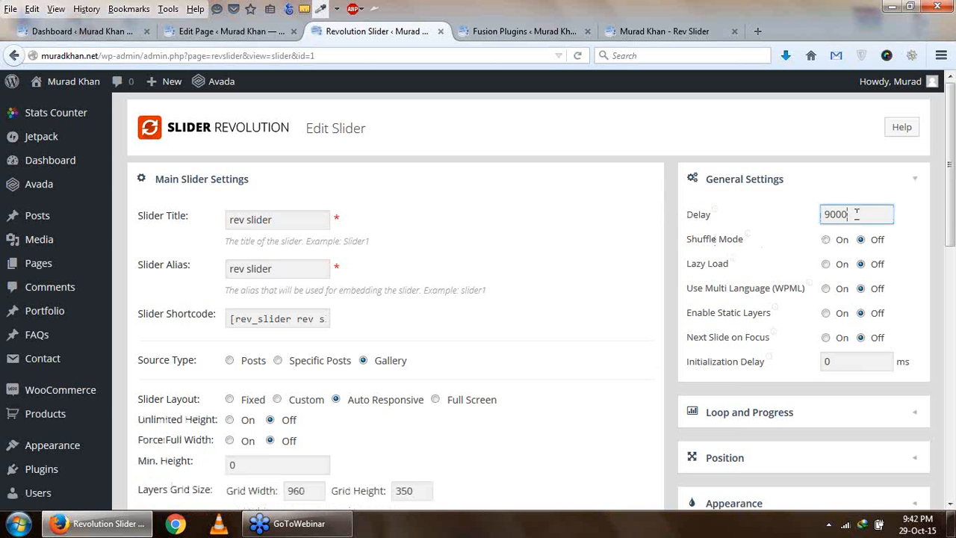
{"action": "left_click_drag", "start_coordinate": [856, 214], "coordinate": [806, 207]}
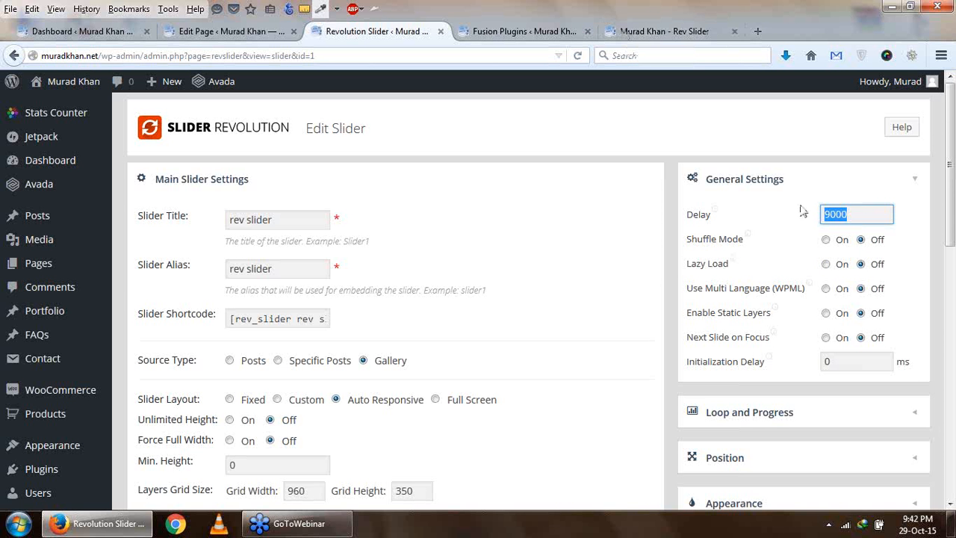
{"action": "left_click", "coordinate": [827, 265]}
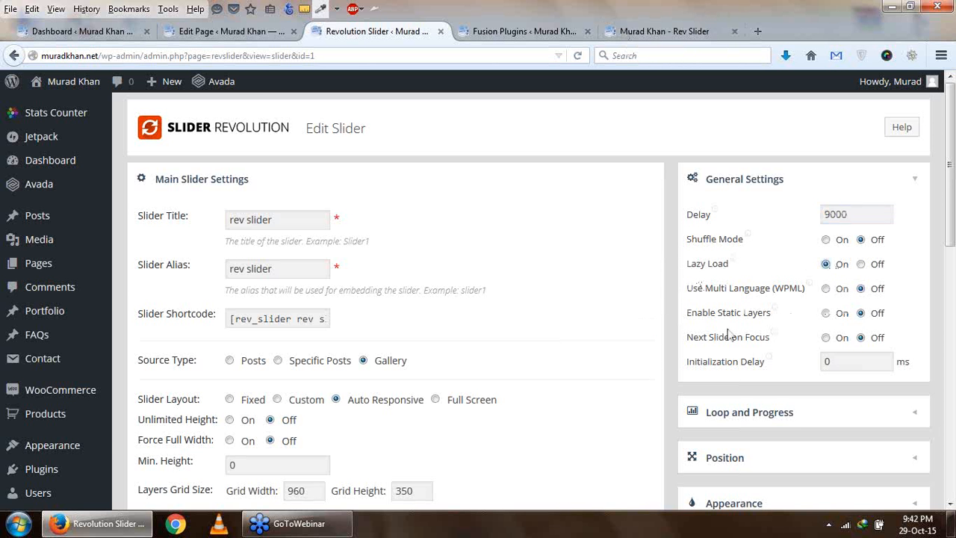
{"action": "mouse_move", "coordinate": [727, 336]}
{"action": "mouse_move", "coordinate": [794, 317]}
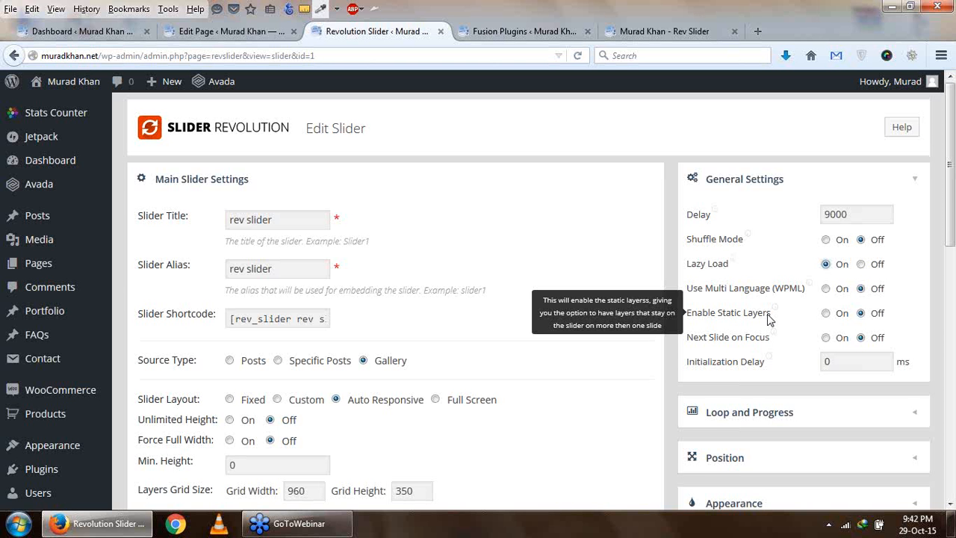
{"action": "scroll", "coordinate": [669, 358], "scroll_direction": "down", "scroll_amount": 2}
{"action": "mouse_move", "coordinate": [784, 254]}
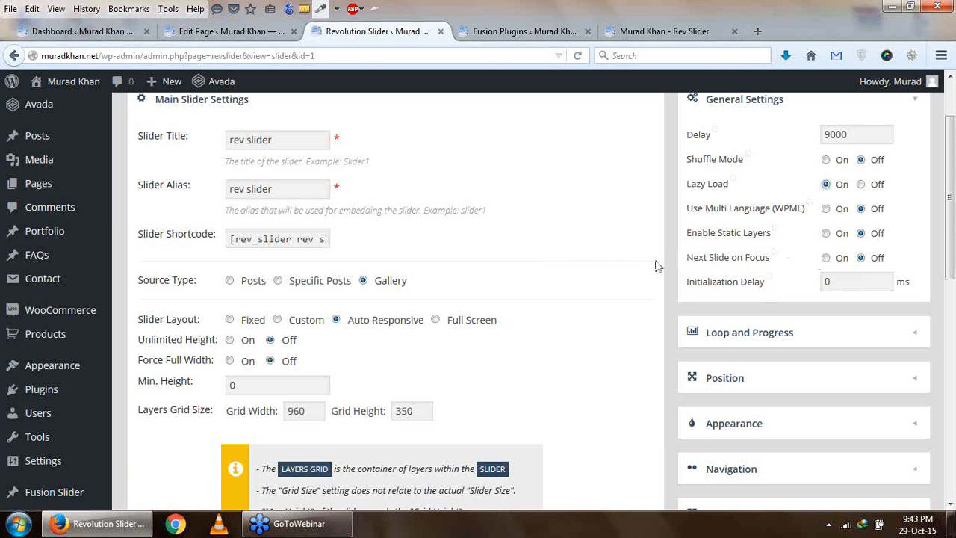
- Examine the slider's Loop and Progress settings and its Position settings
{"action": "scroll", "coordinate": [679, 286], "scroll_direction": "down", "scroll_amount": 2}
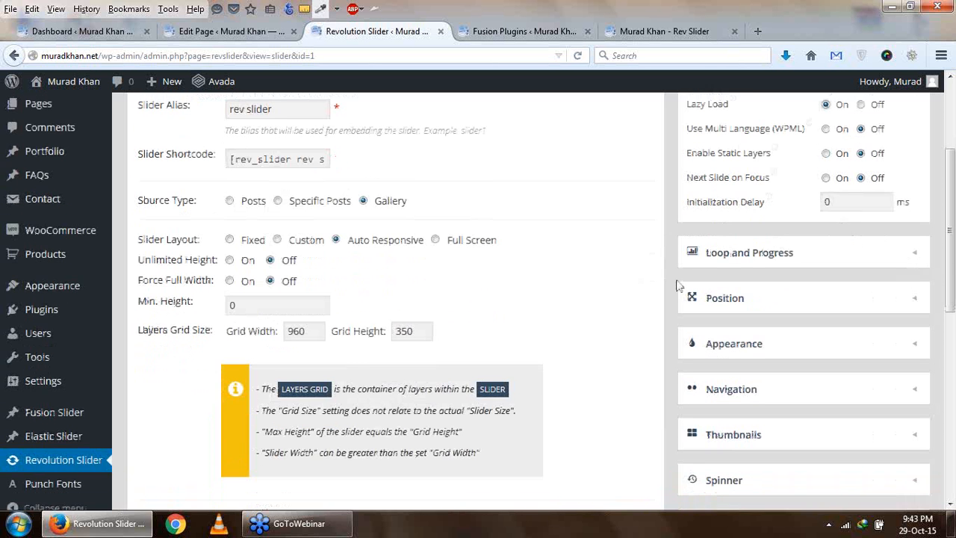
{"action": "left_click", "coordinate": [707, 254]}
{"action": "scroll", "coordinate": [673, 281], "scroll_direction": "up", "scroll_amount": 4}
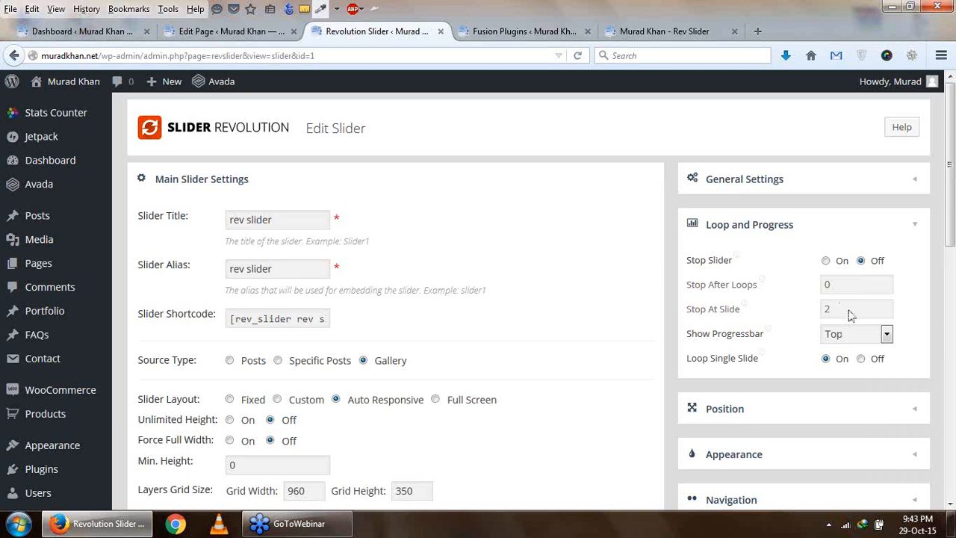
{"action": "scroll", "coordinate": [747, 239], "scroll_direction": "down", "scroll_amount": 5}
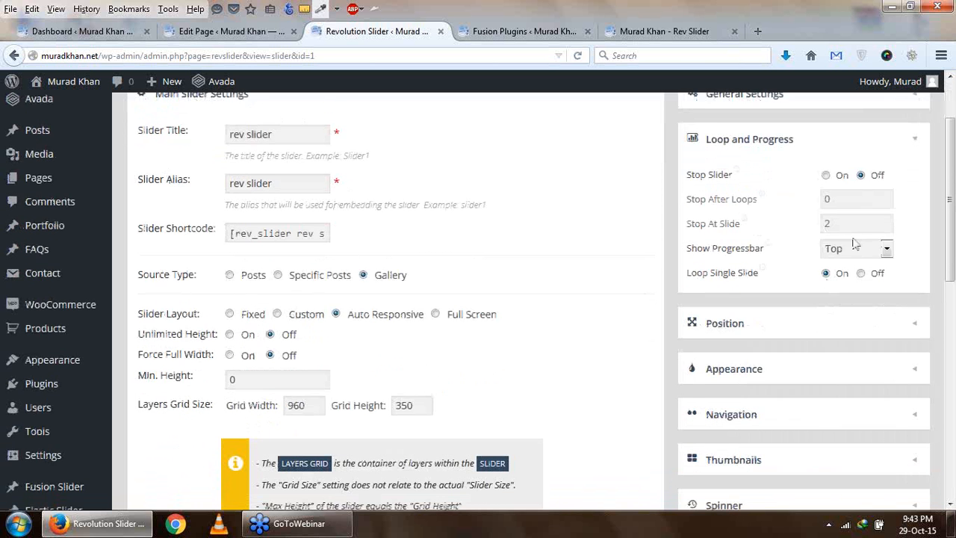
{"action": "left_click", "coordinate": [741, 172]}
{"action": "scroll", "coordinate": [676, 317], "scroll_direction": "up", "scroll_amount": 3}
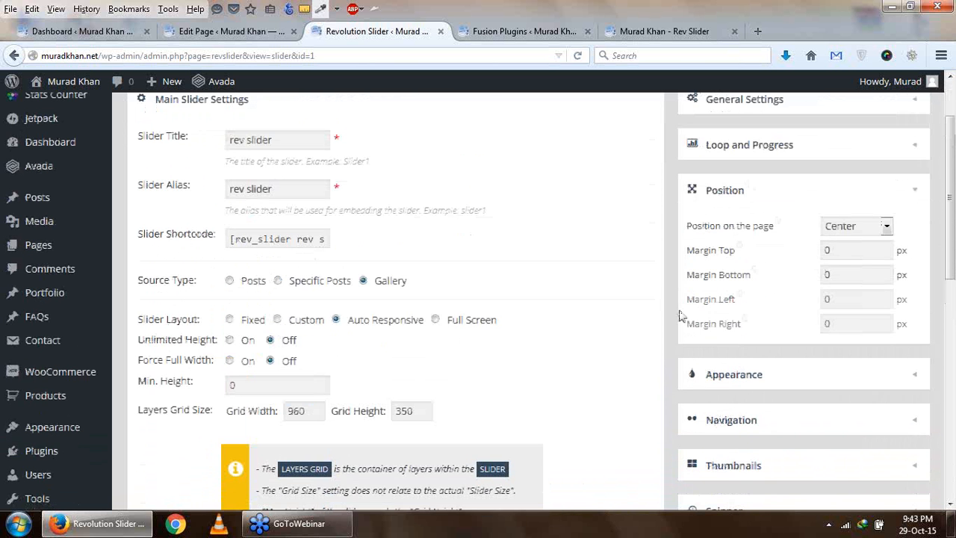
{"action": "scroll", "coordinate": [743, 358], "scroll_direction": "down", "scroll_amount": 2}
- Set the slider's Shadow Type to 3 in the Appearance settings
{"action": "left_click", "coordinate": [764, 299]}
{"action": "left_click", "coordinate": [878, 192]}
{"action": "left_click", "coordinate": [873, 225]}
{"action": "left_click", "coordinate": [878, 192]}
{"action": "left_click", "coordinate": [870, 256]}
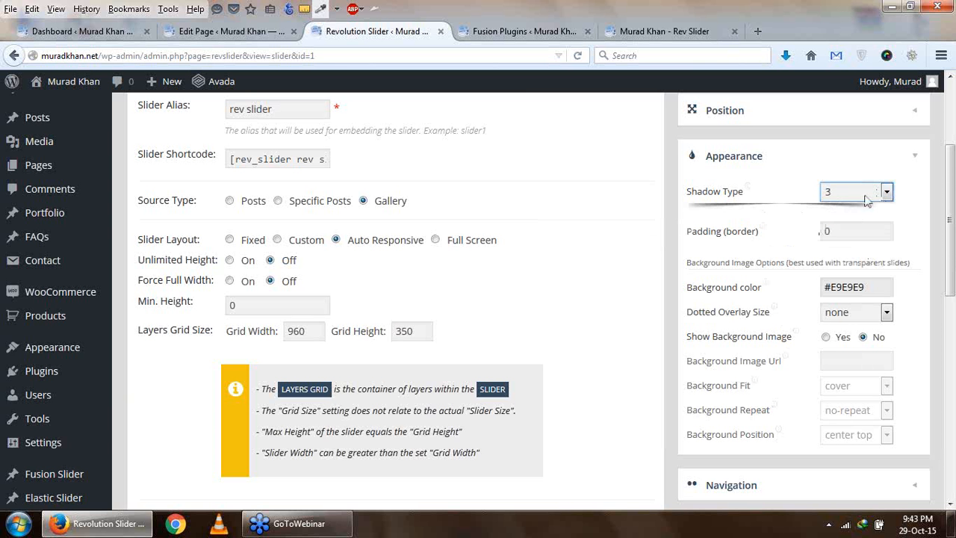
- Examine the slider's Navigation settings, including stop on hover, keyboard navigation, navigation style and bullet type
{"action": "scroll", "coordinate": [770, 227], "scroll_direction": "down", "scroll_amount": 2}
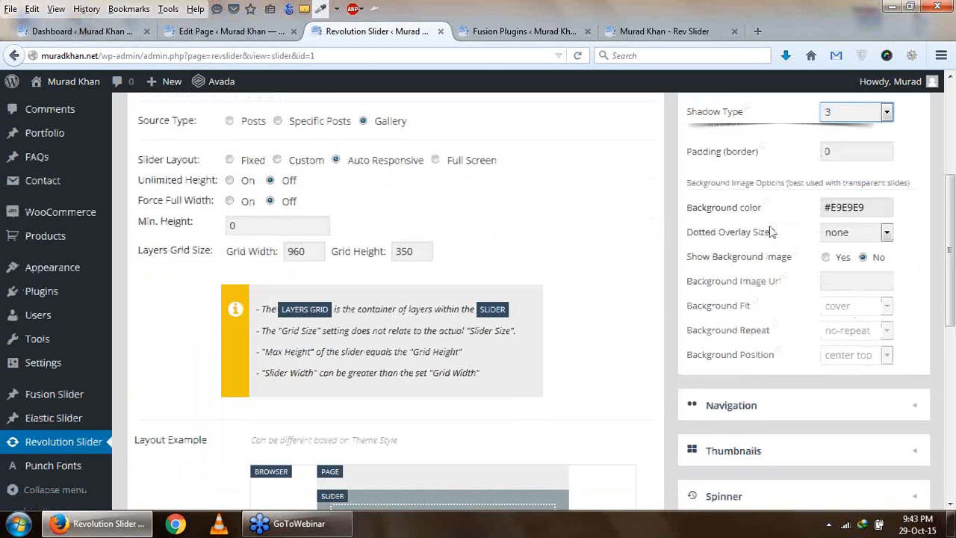
{"action": "scroll", "coordinate": [852, 235], "scroll_direction": "down", "scroll_amount": 6}
{"action": "left_click", "coordinate": [753, 171]}
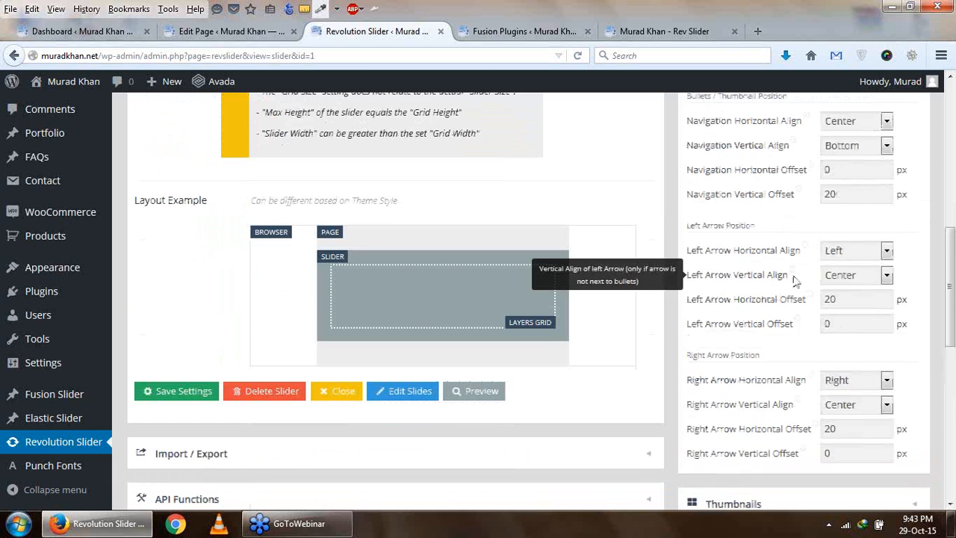
{"action": "scroll", "coordinate": [733, 280], "scroll_direction": "up", "scroll_amount": 10}
{"action": "mouse_move", "coordinate": [766, 346]}
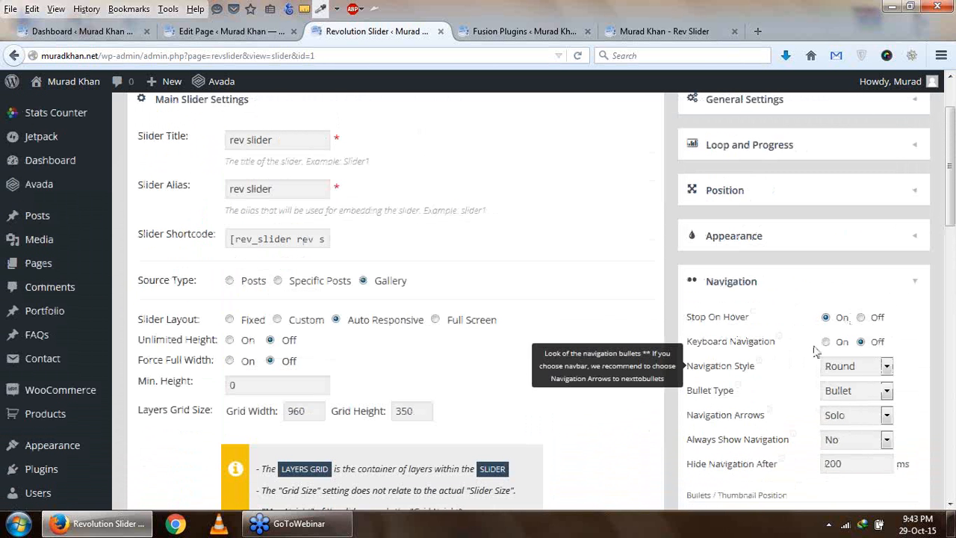
{"action": "scroll", "coordinate": [829, 351], "scroll_direction": "down", "scroll_amount": 2}
{"action": "mouse_move", "coordinate": [770, 293]}
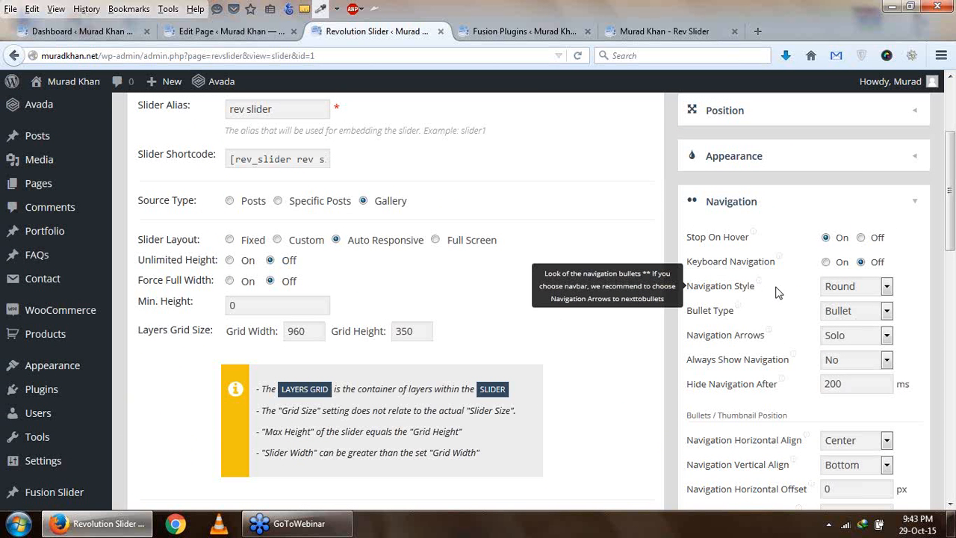
{"action": "mouse_move", "coordinate": [759, 276]}
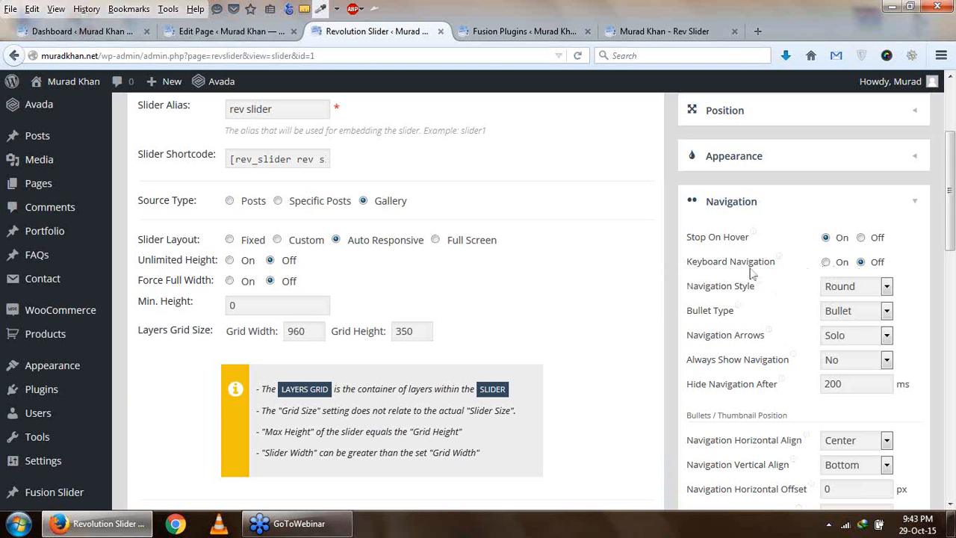
{"action": "mouse_move", "coordinate": [793, 307]}
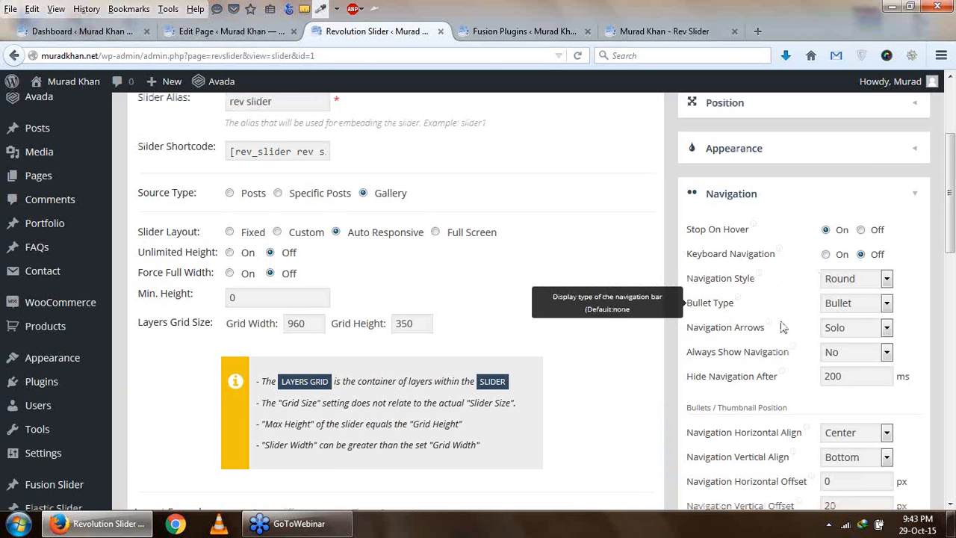
{"action": "scroll", "coordinate": [795, 284], "scroll_direction": "down", "scroll_amount": 2}
{"action": "mouse_move", "coordinate": [804, 219]}
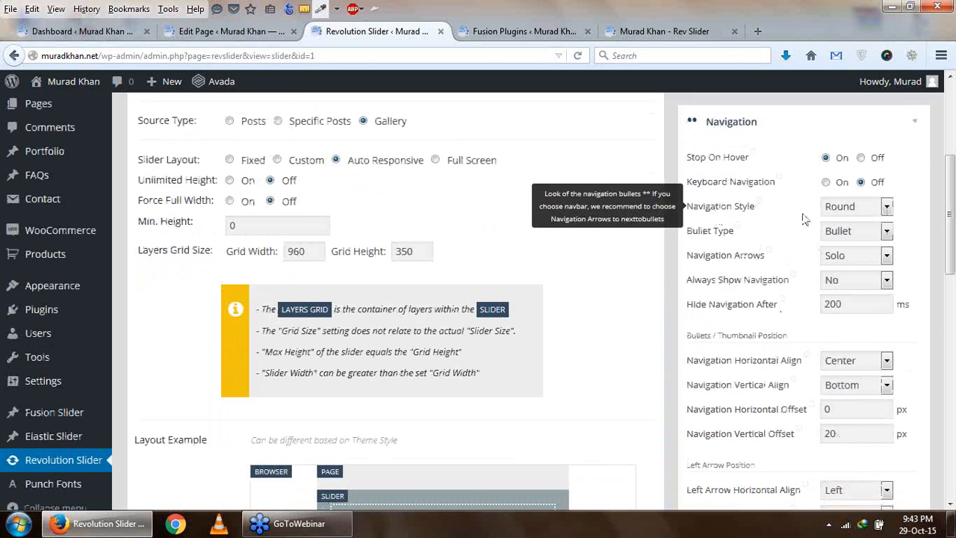
- Look through the available Bullet Type and Navigation Arrows options, keeping Bullet and Solo
{"action": "left_click", "coordinate": [870, 238]}
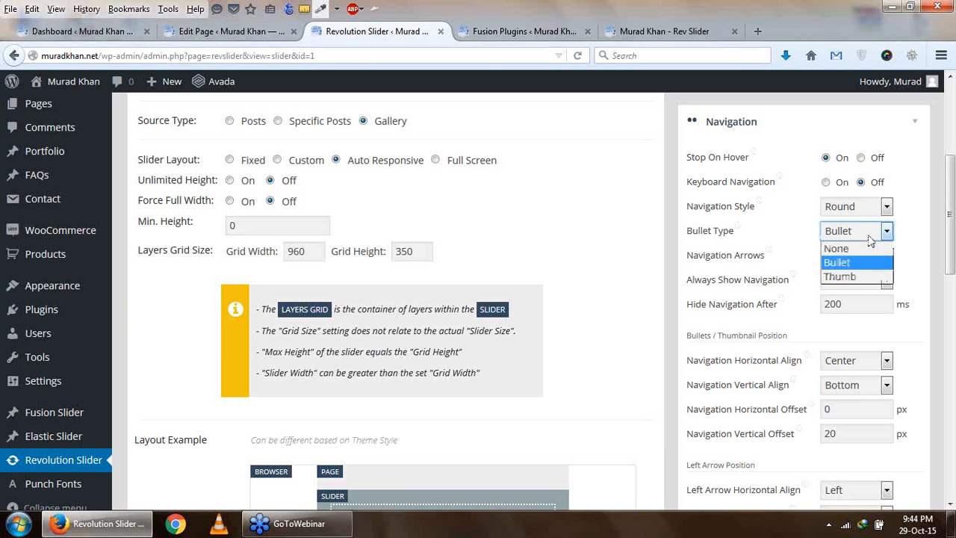
{"action": "left_click", "coordinate": [860, 324]}
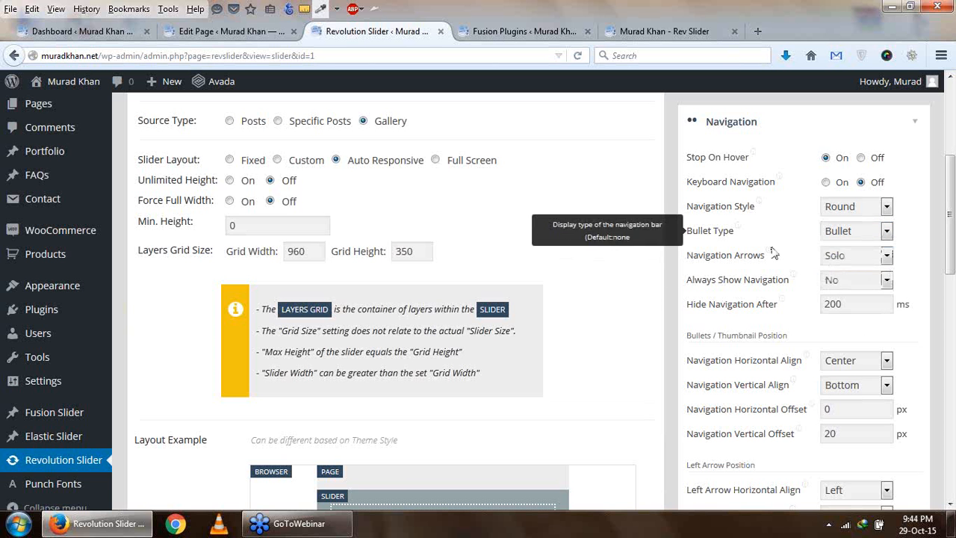
{"action": "left_click_drag", "start_coordinate": [732, 260], "coordinate": [823, 259]}
{"action": "left_click", "coordinate": [871, 258]}
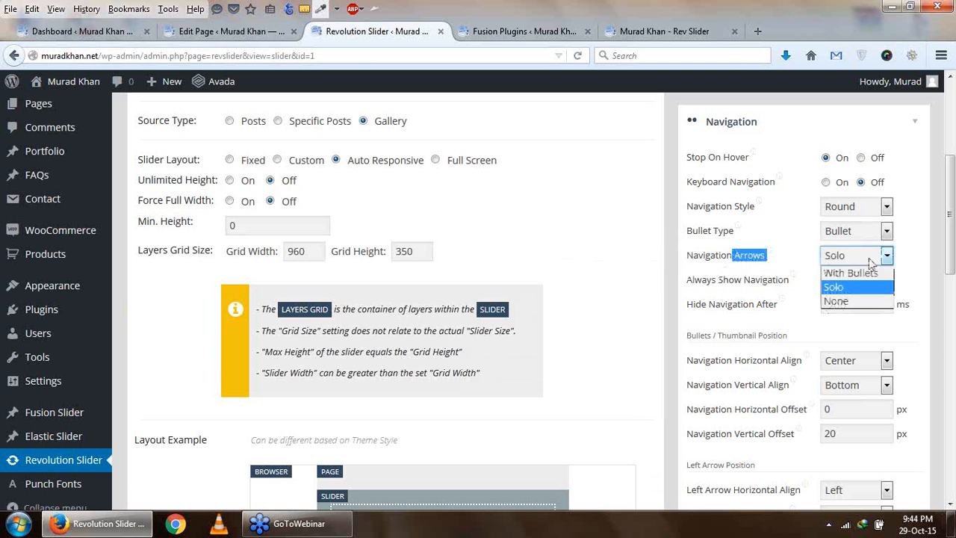
{"action": "left_click", "coordinate": [786, 284]}
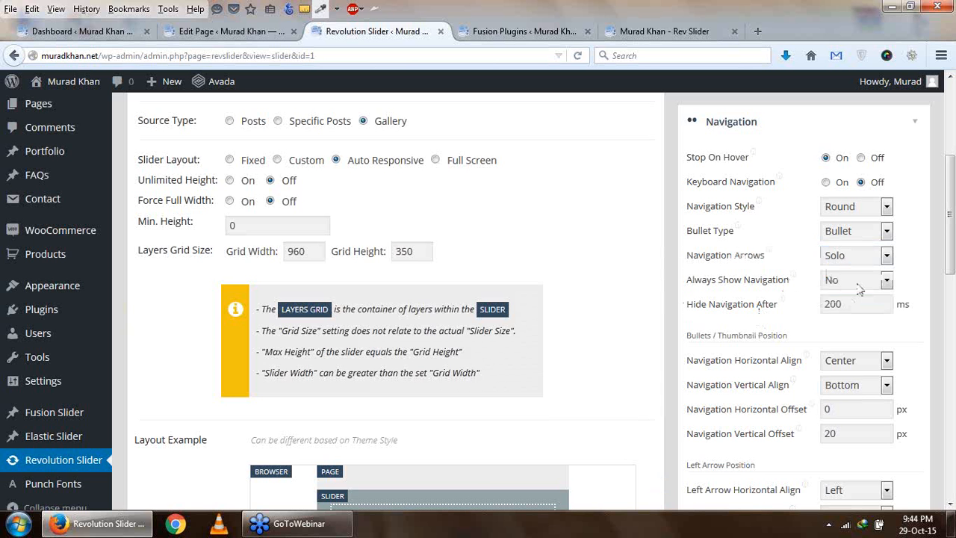
- Look at the navigation arrows and bullets on the published Rev Slider page and return to the slider settings
{"action": "left_click", "coordinate": [538, 31]}
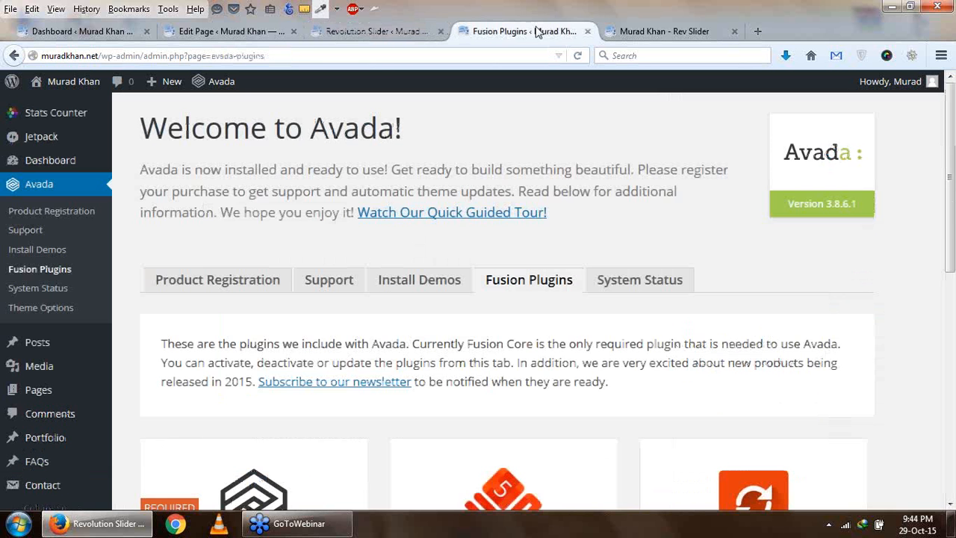
{"action": "left_click", "coordinate": [633, 31]}
{"action": "scroll", "coordinate": [635, 233], "scroll_direction": "down", "scroll_amount": 3}
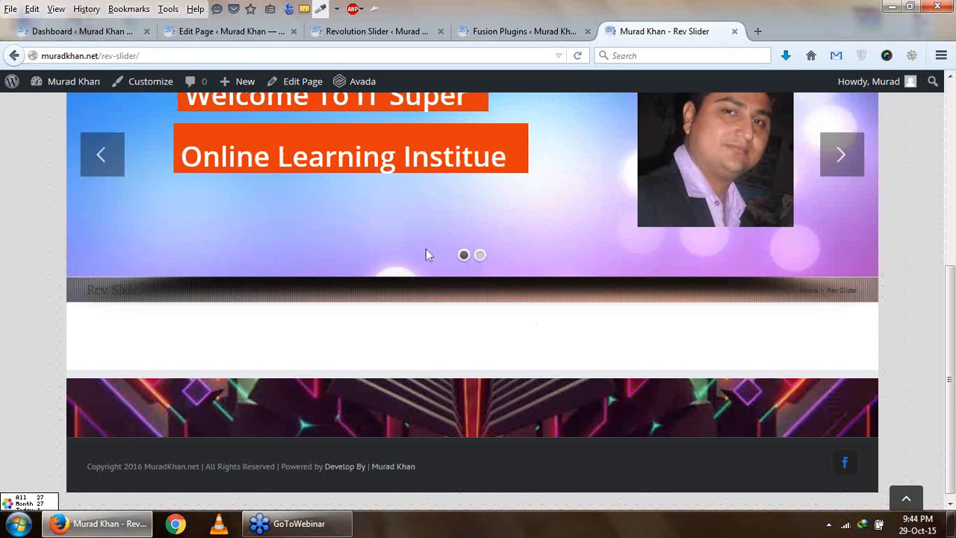
{"action": "left_click", "coordinate": [377, 32]}
- Review the alignment and offset settings for the bullets, left arrow and right arrow in the Navigation settings
{"action": "scroll", "coordinate": [722, 349], "scroll_direction": "down", "scroll_amount": 3}
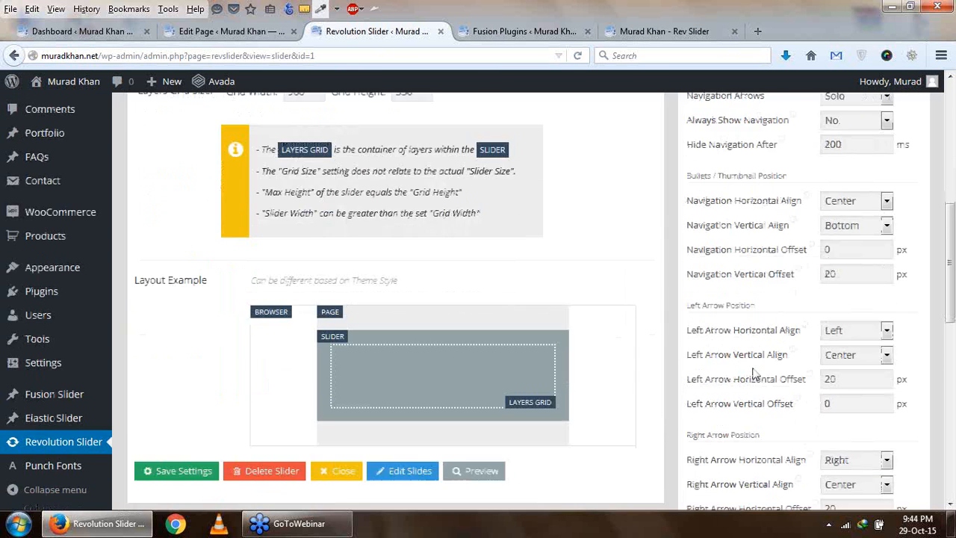
{"action": "scroll", "coordinate": [756, 368], "scroll_direction": "up", "scroll_amount": 2}
{"action": "scroll", "coordinate": [756, 367], "scroll_direction": "down", "scroll_amount": 5}
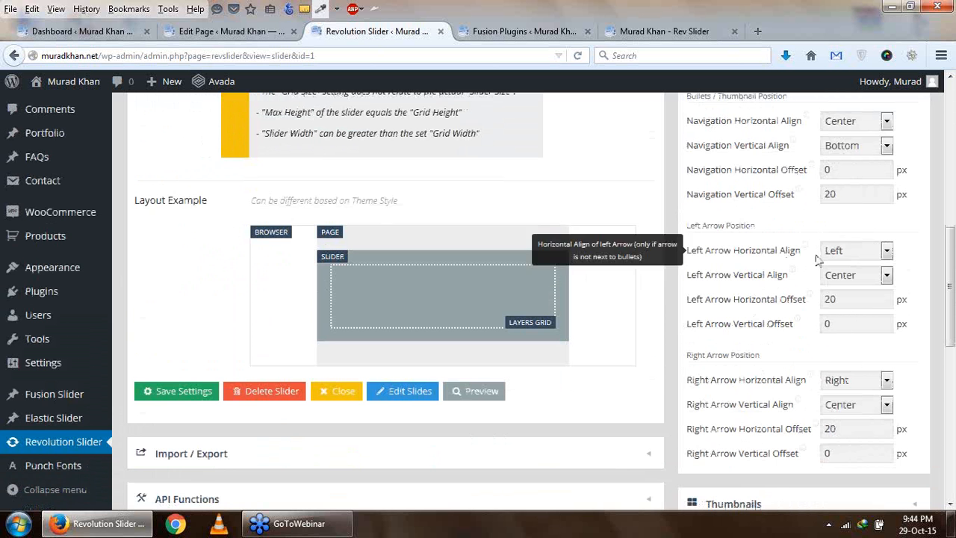
{"action": "scroll", "coordinate": [780, 383], "scroll_direction": "down", "scroll_amount": 1}
{"action": "scroll", "coordinate": [779, 383], "scroll_direction": "down", "scroll_amount": 3}
{"action": "scroll", "coordinate": [779, 179], "scroll_direction": "up", "scroll_amount": 2}
{"action": "scroll", "coordinate": [737, 314], "scroll_direction": "down", "scroll_amount": 1}
{"action": "scroll", "coordinate": [736, 313], "scroll_direction": "down", "scroll_amount": 3}
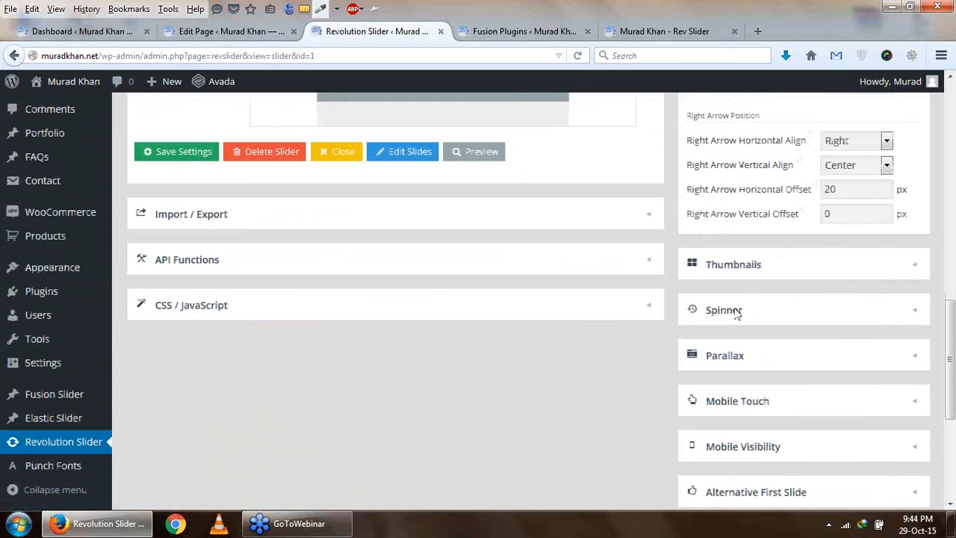
{"action": "scroll", "coordinate": [721, 265], "scroll_direction": "down", "scroll_amount": 8}
- Check the bullets on the published Rev Slider page again and go back to the slider settings
{"action": "left_click", "coordinate": [553, 36]}
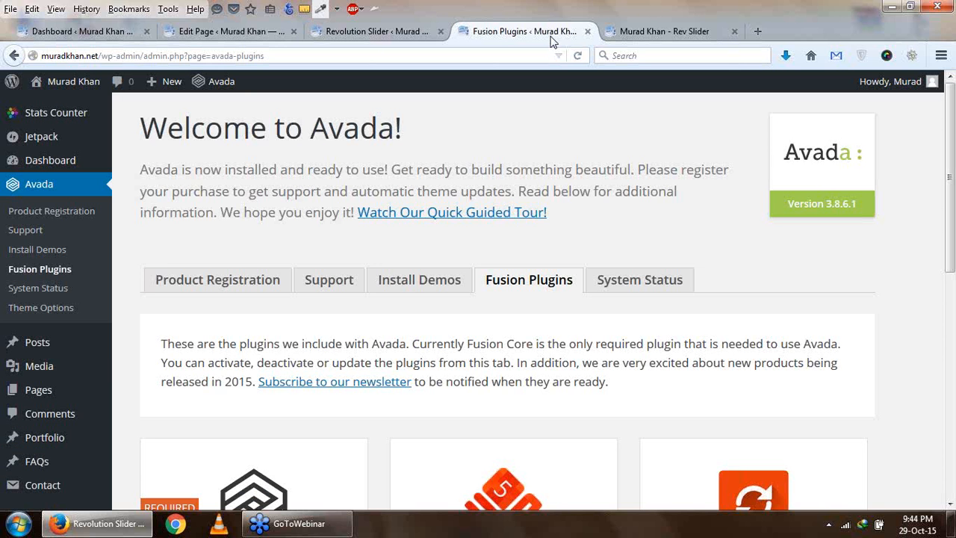
{"action": "left_click", "coordinate": [650, 34]}
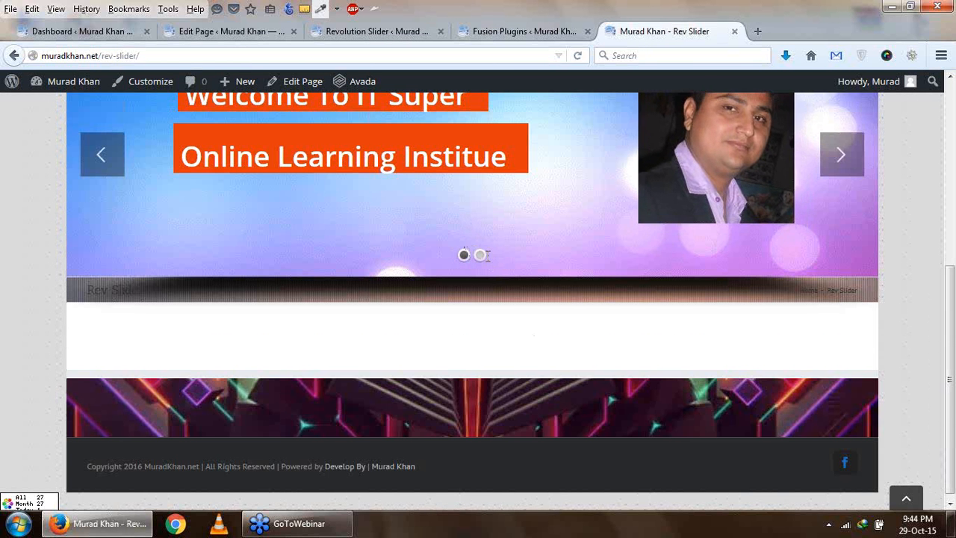
{"action": "left_click", "coordinate": [375, 34]}
- Examine the thumbnail width, height and amount in the slider's Thumbnails settings
{"action": "scroll", "coordinate": [700, 258], "scroll_direction": "up", "scroll_amount": 5}
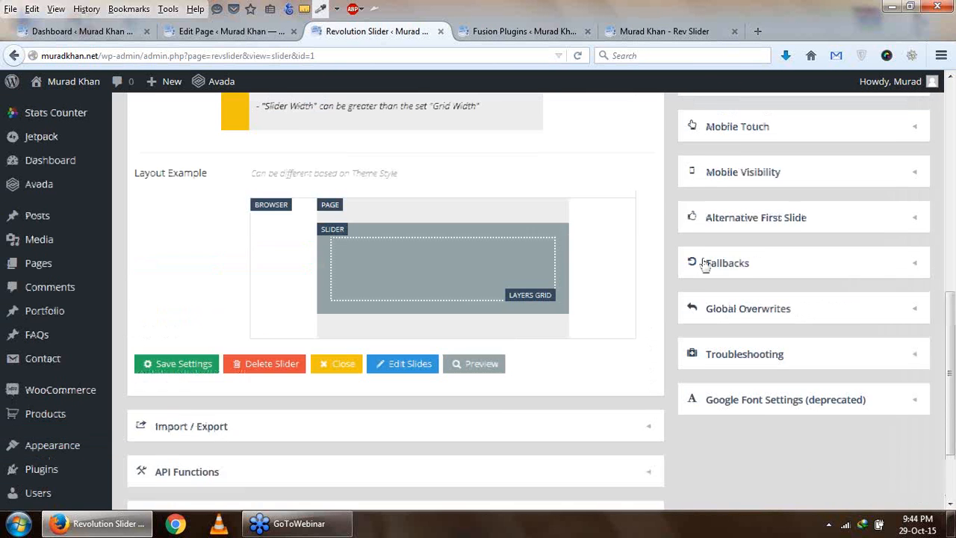
{"action": "scroll", "coordinate": [774, 279], "scroll_direction": "up", "scroll_amount": 3}
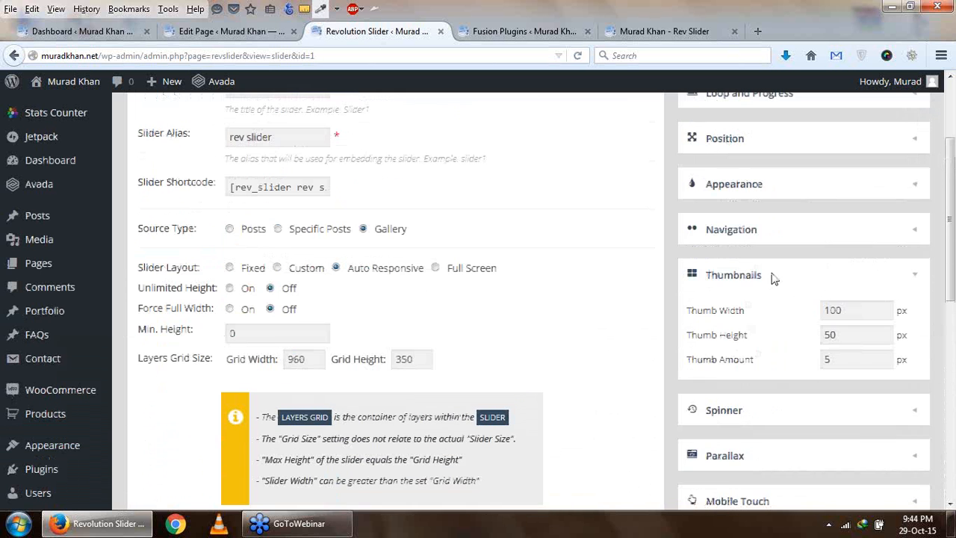
{"action": "left_click", "coordinate": [876, 314]}
{"action": "left_click", "coordinate": [879, 331]}
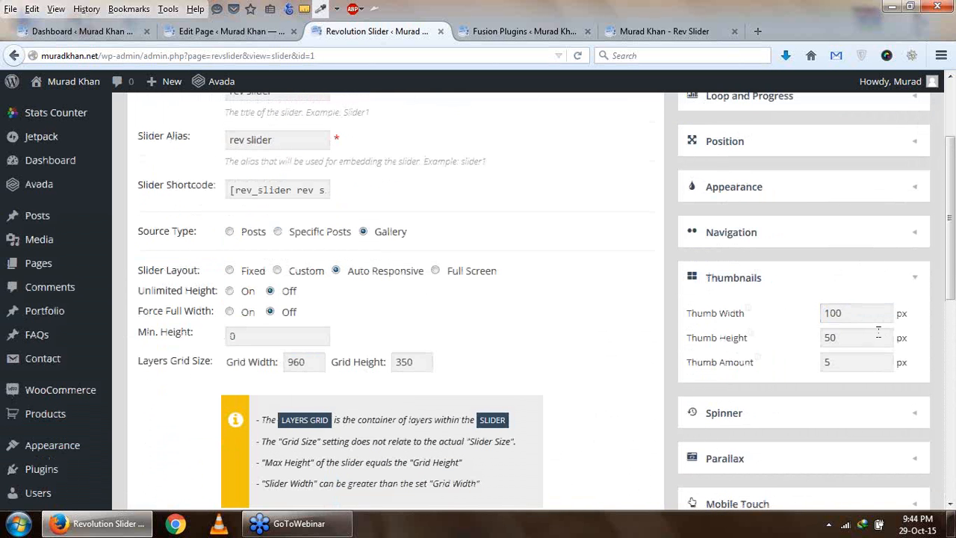
{"action": "scroll", "coordinate": [877, 343], "scroll_direction": "down", "scroll_amount": 3}
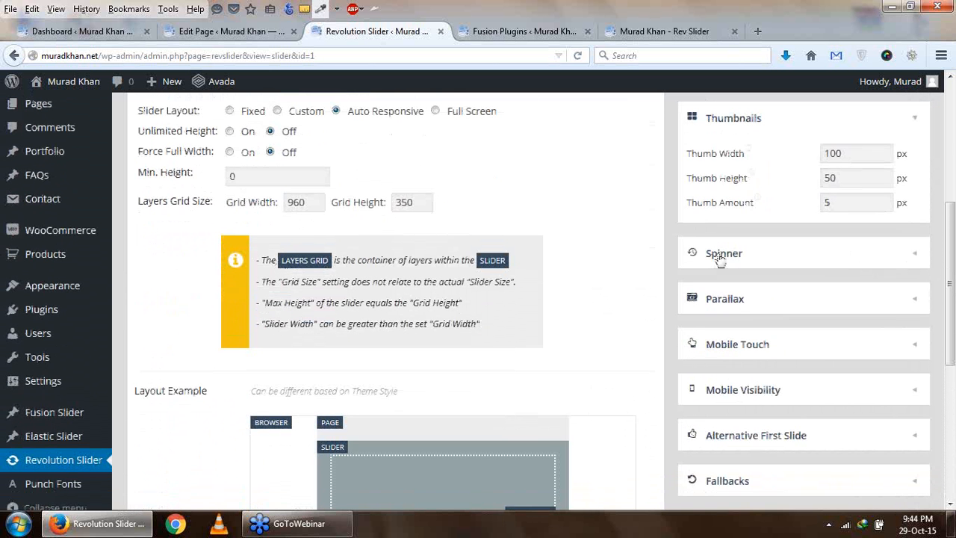
- Try spinner styles 2 and 1 in the Spinner settings and set the slider's spinner to 3
{"action": "left_click", "coordinate": [719, 254]}
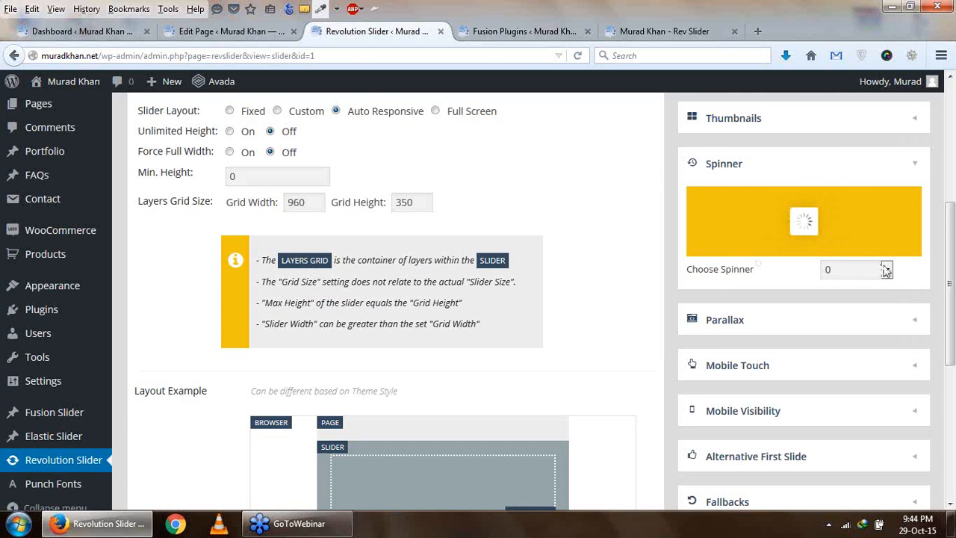
{"action": "left_click", "coordinate": [888, 273]}
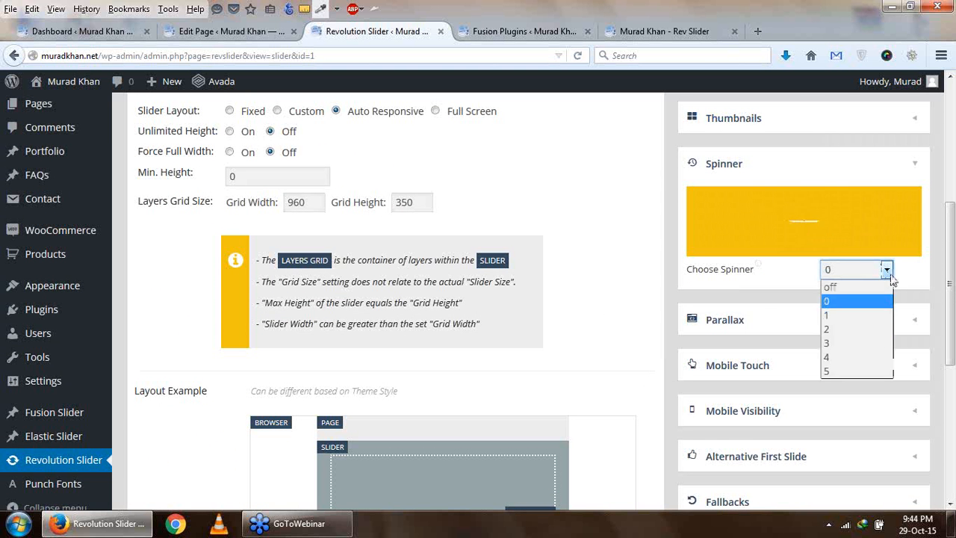
{"action": "left_click", "coordinate": [867, 329]}
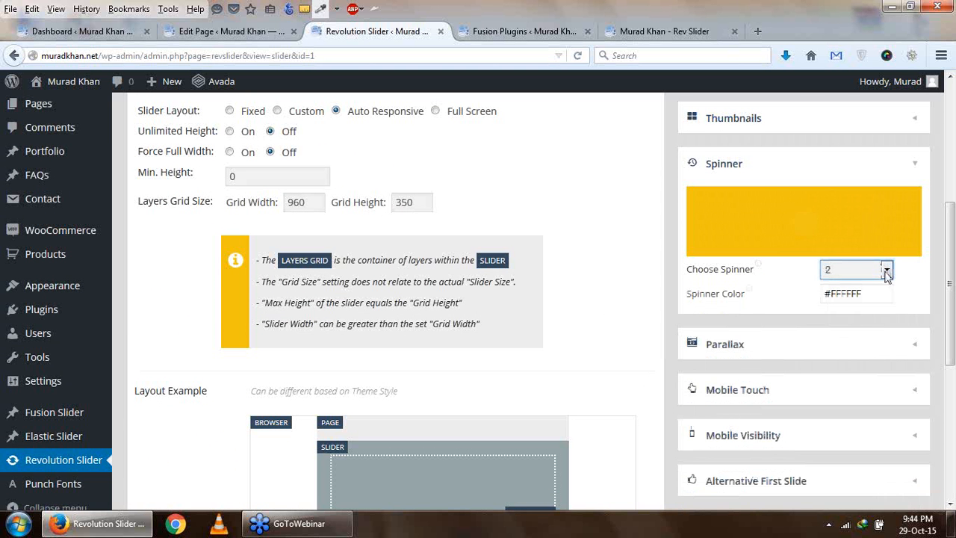
{"action": "left_click", "coordinate": [887, 270]}
{"action": "left_click", "coordinate": [877, 316]}
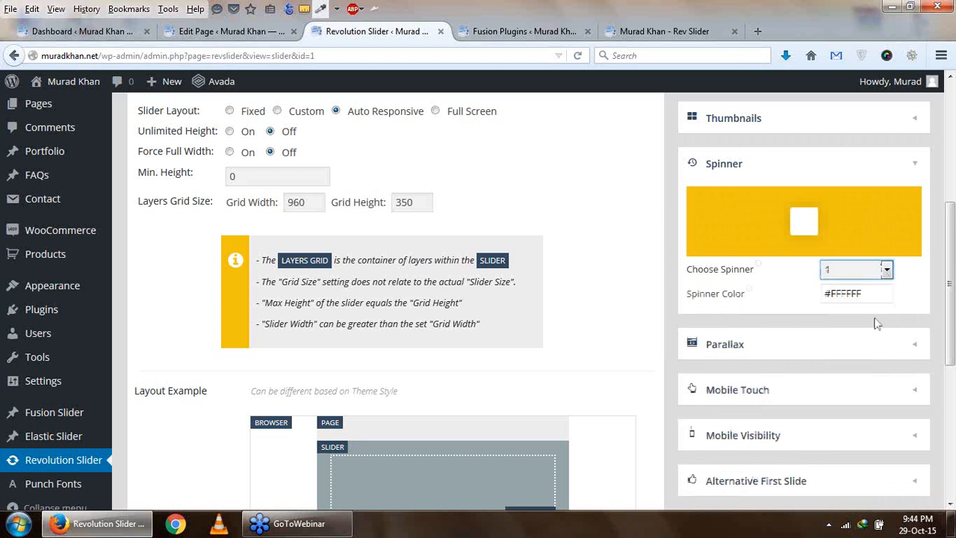
{"action": "left_click", "coordinate": [886, 270]}
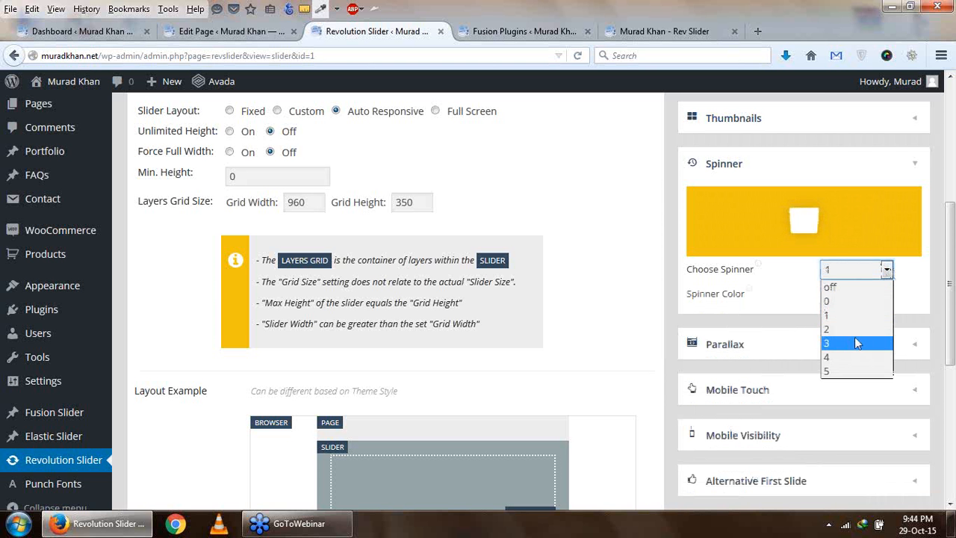
{"action": "left_click", "coordinate": [857, 342]}
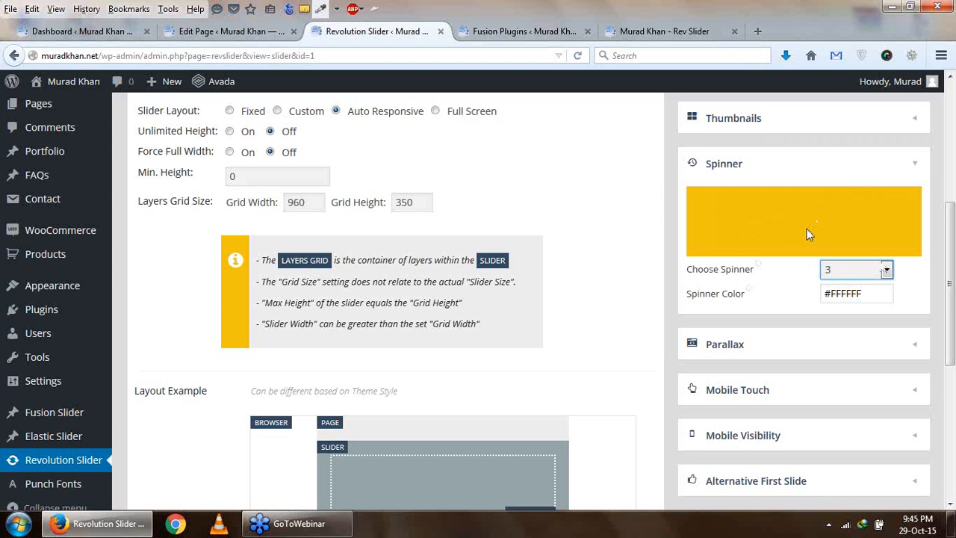
- Reload the published Rev Slider page to view the slider and return to the slider settings
{"action": "left_click", "coordinate": [664, 31]}
{"action": "key", "text": "F5"}
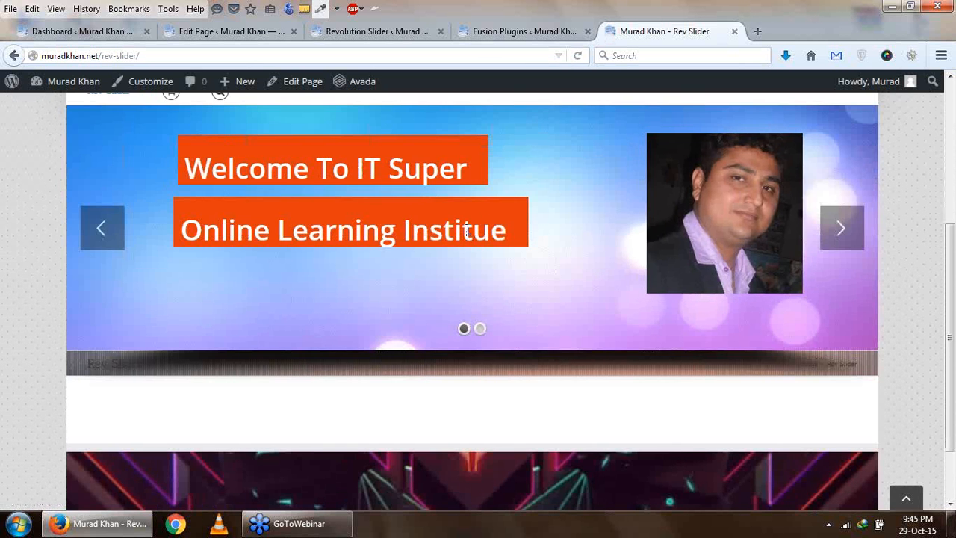
{"action": "left_click", "coordinate": [247, 31]}
{"action": "left_click", "coordinate": [337, 37]}
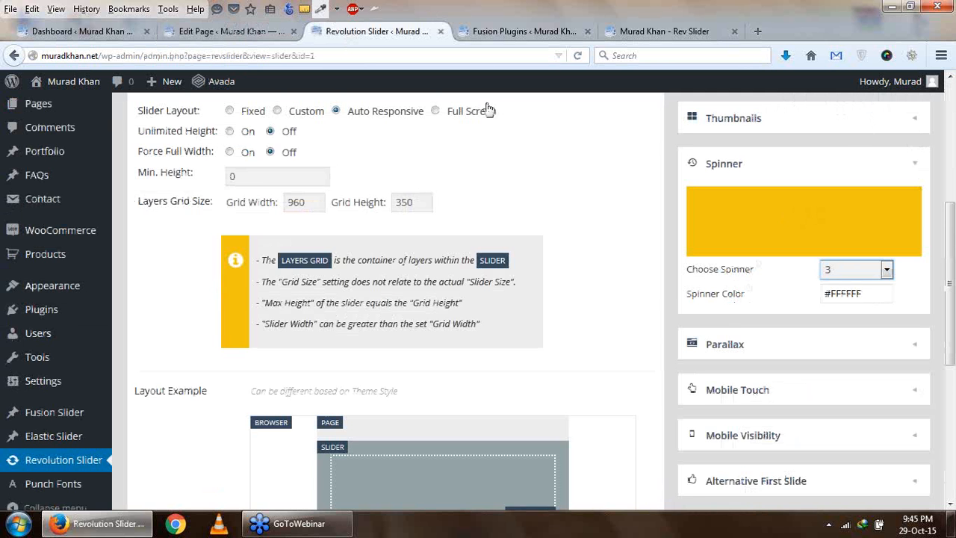
- Open the slider's Parallax settings and examine the enable option and level depths
{"action": "scroll", "coordinate": [782, 357], "scroll_direction": "down", "scroll_amount": 2}
{"action": "scroll", "coordinate": [779, 360], "scroll_direction": "up", "scroll_amount": 3}
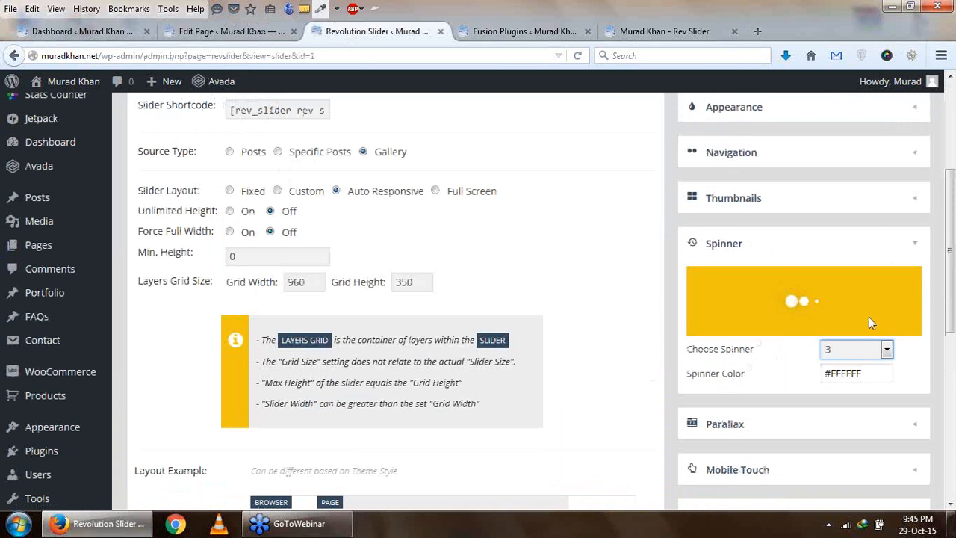
{"action": "scroll", "coordinate": [757, 312], "scroll_direction": "down", "scroll_amount": 2}
{"action": "scroll", "coordinate": [770, 336], "scroll_direction": "down", "scroll_amount": 2}
{"action": "left_click", "coordinate": [736, 267]}
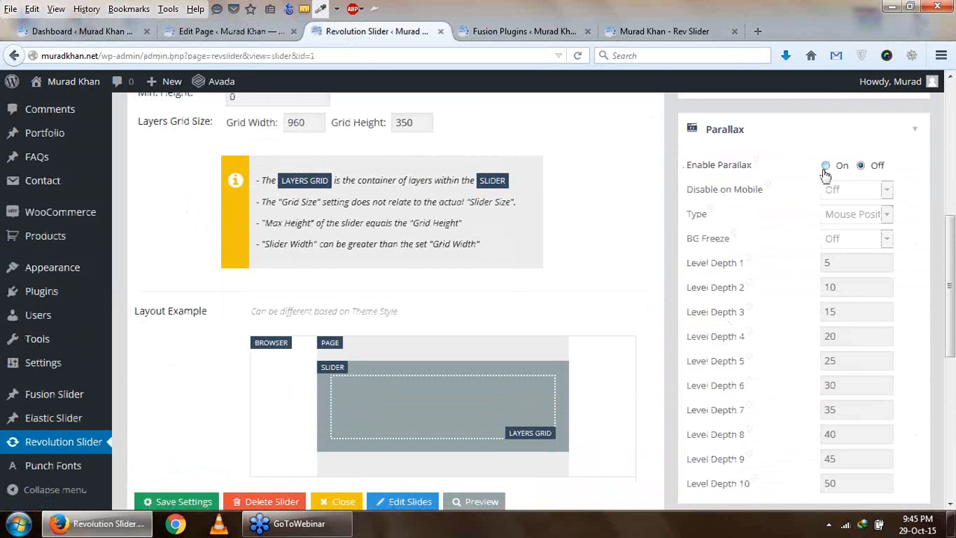
- Open the slider's Mobile Touch settings and read what the swipe threshold does
{"action": "scroll", "coordinate": [805, 333], "scroll_direction": "down", "scroll_amount": 2}
{"action": "scroll", "coordinate": [805, 333], "scroll_direction": "down", "scroll_amount": 4}
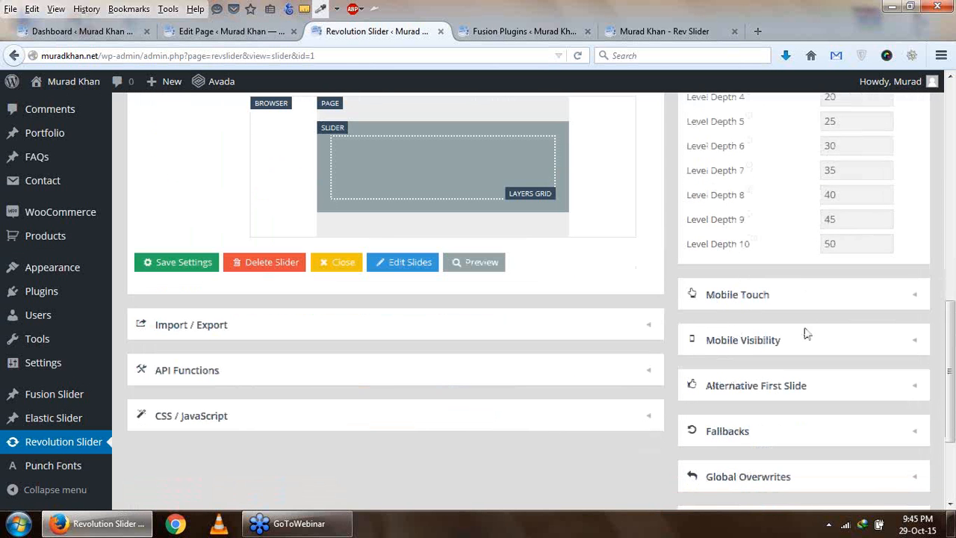
{"action": "left_click", "coordinate": [739, 296]}
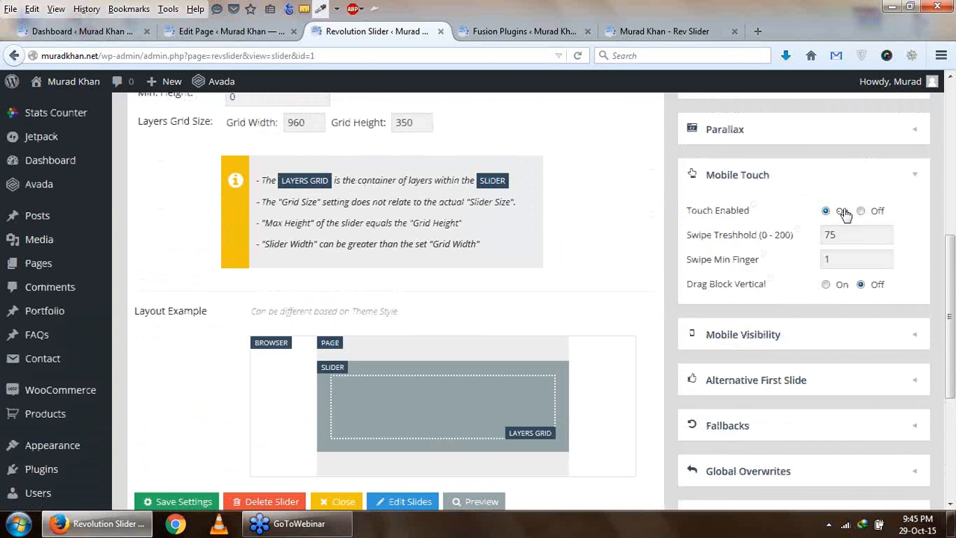
{"action": "mouse_move", "coordinate": [758, 238]}
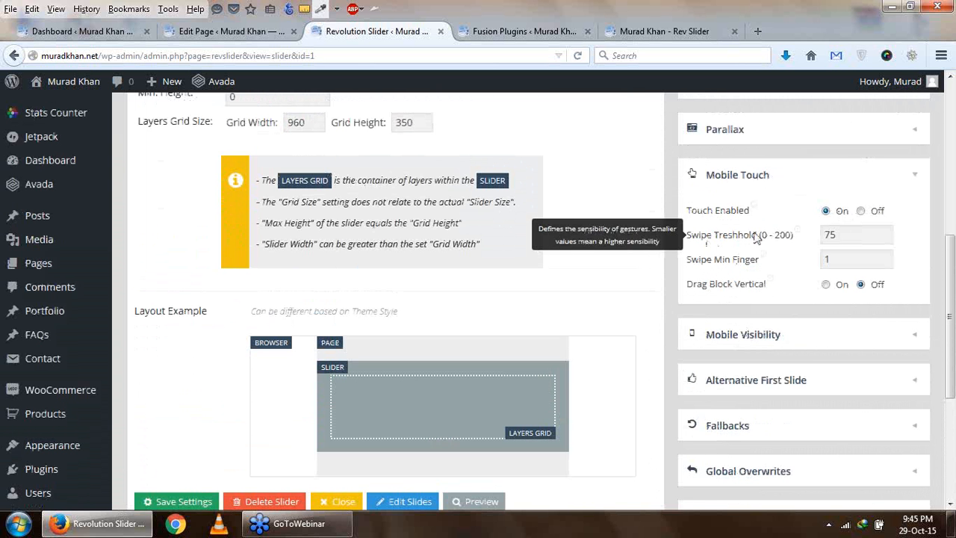
- Open the slider's Mobile Visibility settings, read the Hide Slider Under Width and Disable KenBurn On Mobile descriptions, and look over the remaining settings sections
{"action": "scroll", "coordinate": [769, 283], "scroll_direction": "down", "scroll_amount": 2}
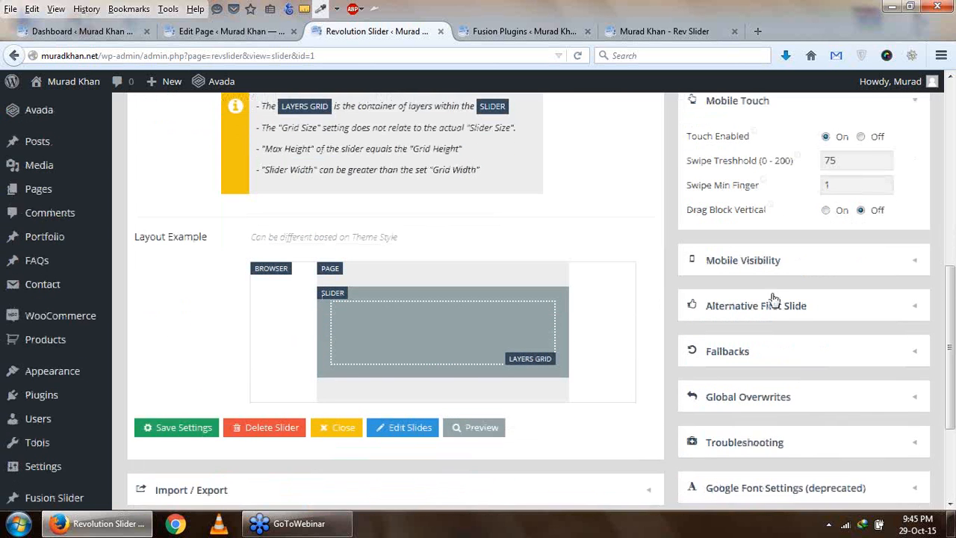
{"action": "left_click", "coordinate": [772, 258]}
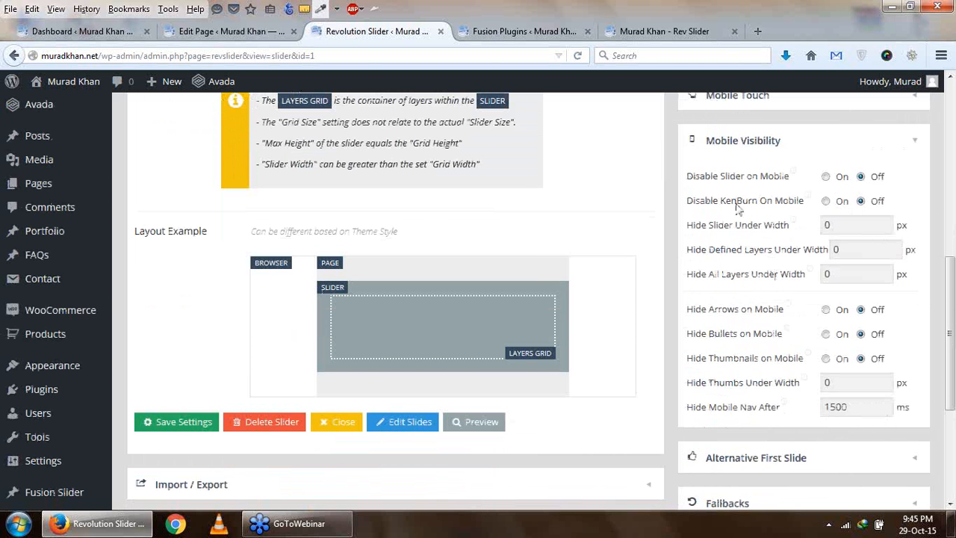
{"action": "mouse_move", "coordinate": [744, 221]}
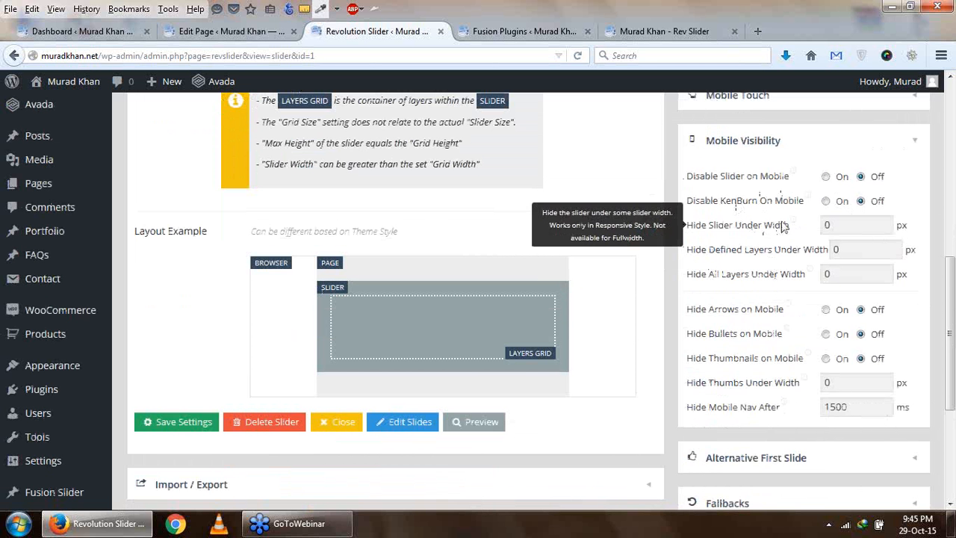
{"action": "mouse_move", "coordinate": [806, 201]}
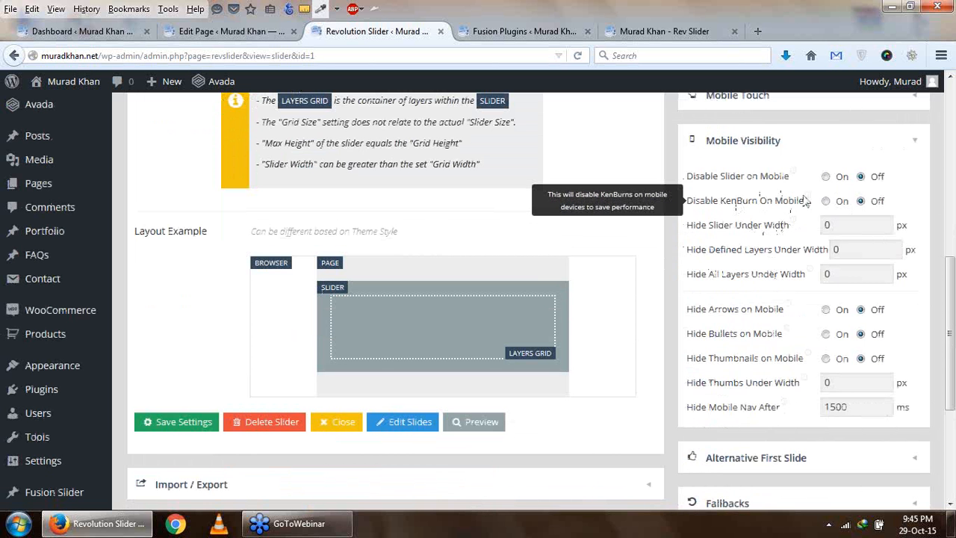
{"action": "scroll", "coordinate": [832, 232], "scroll_direction": "down", "scroll_amount": 4}
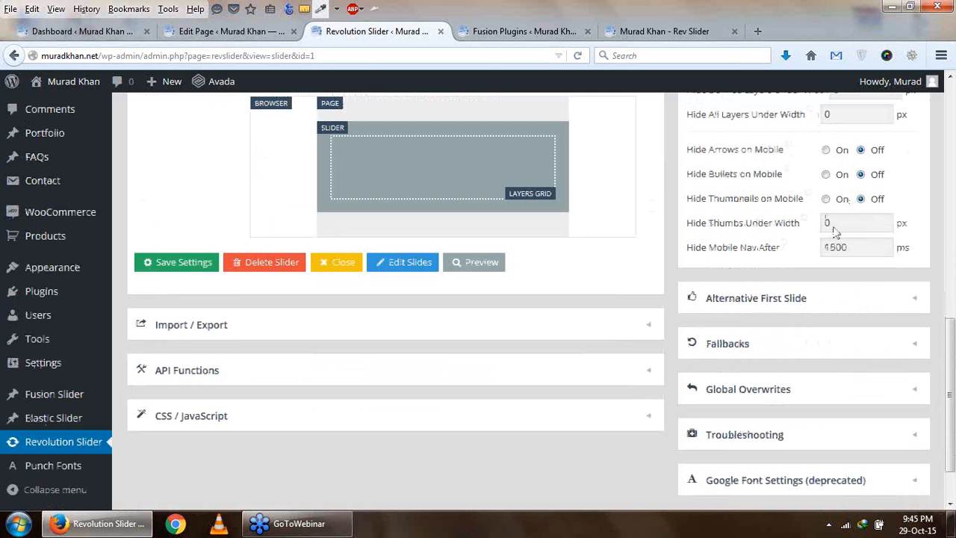
{"action": "scroll", "coordinate": [777, 336], "scroll_direction": "down", "scroll_amount": 2}
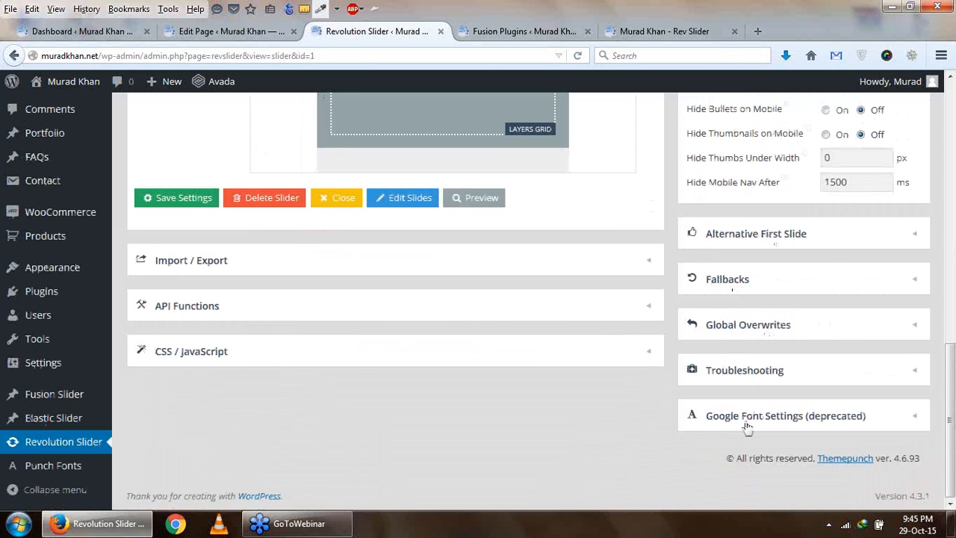
{"action": "scroll", "coordinate": [771, 331], "scroll_direction": "up", "scroll_amount": 10}
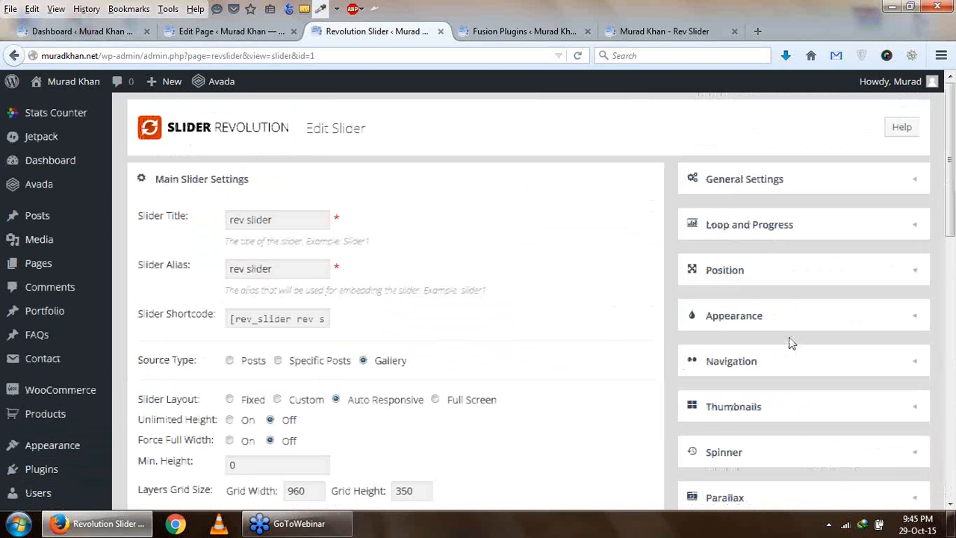
{"action": "scroll", "coordinate": [455, 300], "scroll_direction": "down", "scroll_amount": 3}
{"action": "scroll", "coordinate": [455, 299], "scroll_direction": "down", "scroll_amount": 6}
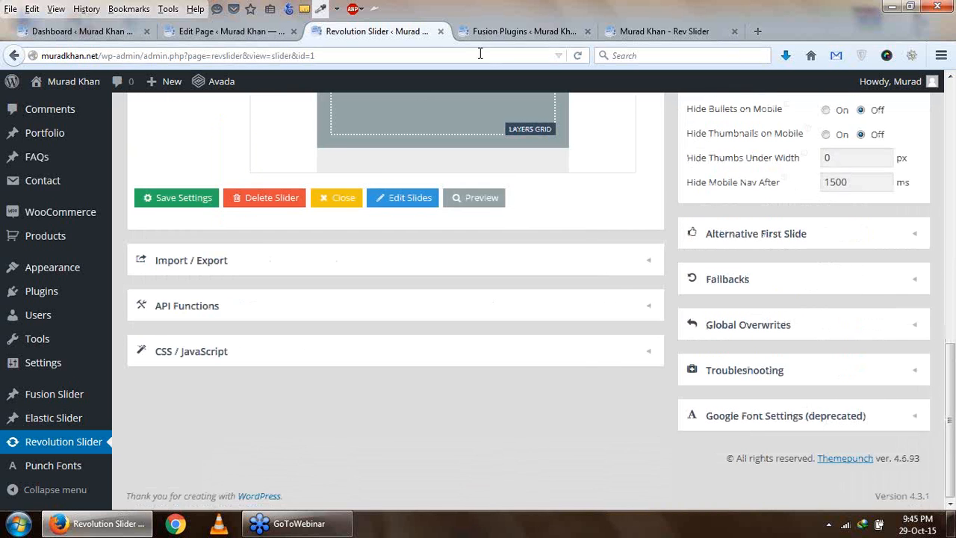
- Go back to Avada's Fusion Plugins page and activate the LayerSlider WP plugin
{"action": "left_click", "coordinate": [565, 32]}
{"action": "left_click", "coordinate": [650, 32]}
{"action": "left_click", "coordinate": [376, 38]}
{"action": "key", "text": "ctrl+shift+Tab"}
{"action": "key", "text": "ctrl+shift+Tab"}
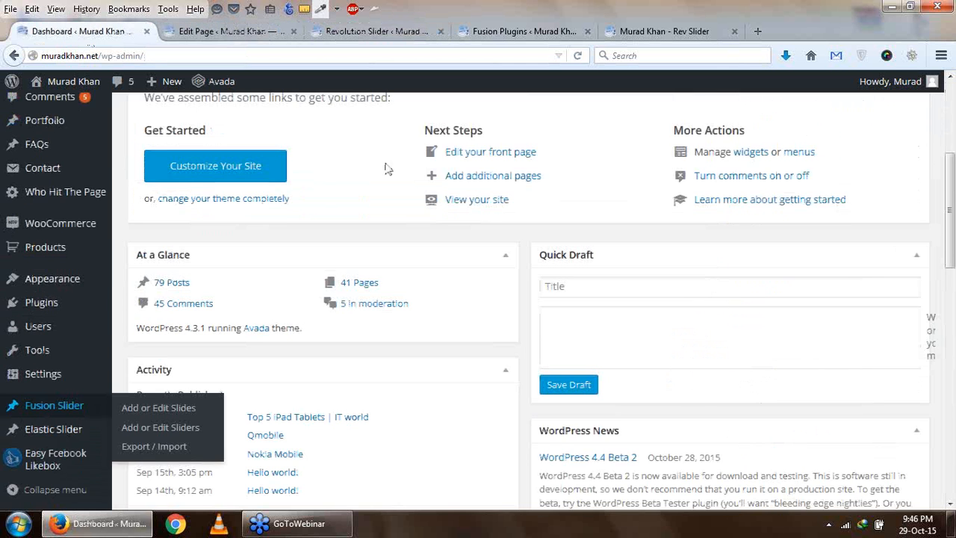
{"action": "left_click", "coordinate": [557, 34]}
{"action": "scroll", "coordinate": [590, 224], "scroll_direction": "down", "scroll_amount": 5}
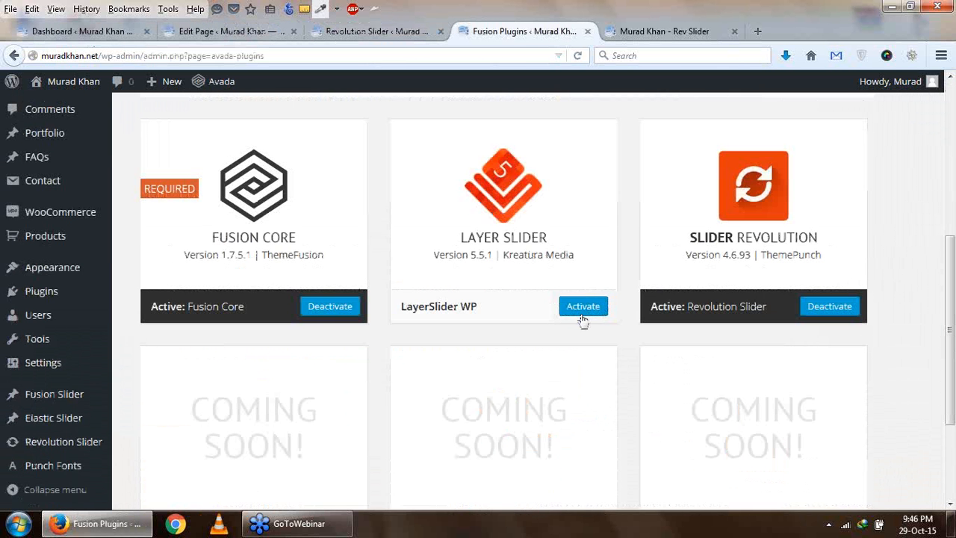
{"action": "left_click", "coordinate": [585, 310]}
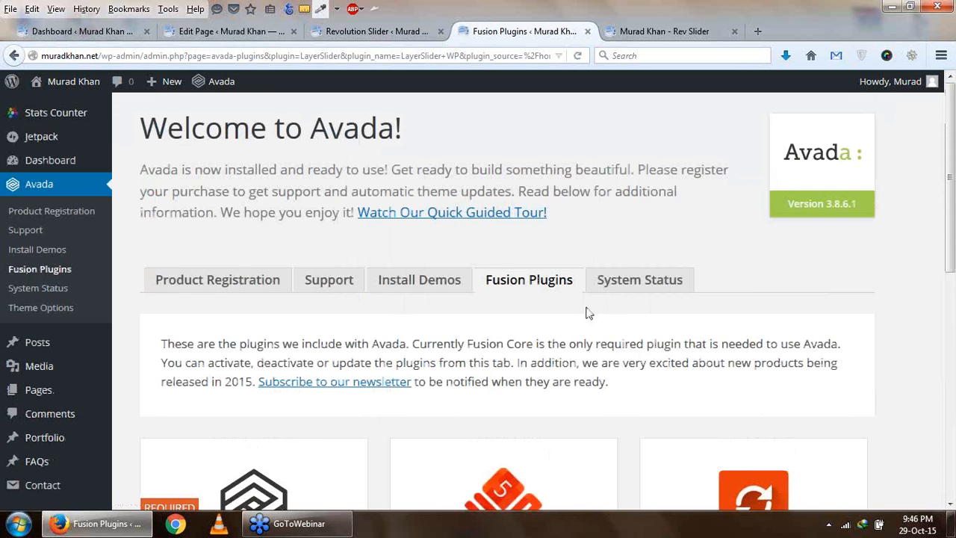
{"action": "scroll", "coordinate": [592, 311], "scroll_direction": "down", "scroll_amount": 3}
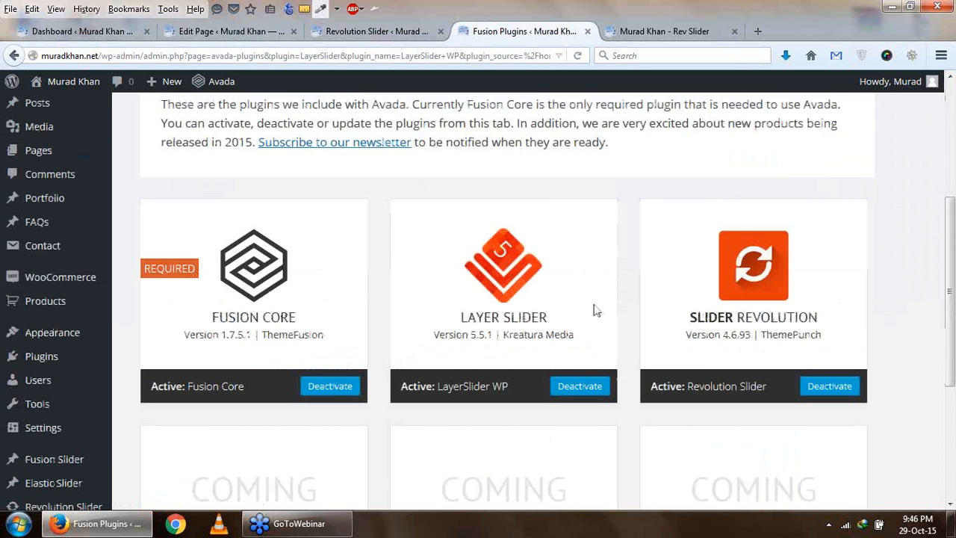
- Reload the Fusion Plugins page to refresh the admin navigation and open LayerSlider WP
{"action": "scroll", "coordinate": [594, 312], "scroll_direction": "down", "scroll_amount": 1}
{"action": "scroll", "coordinate": [590, 331], "scroll_direction": "down", "scroll_amount": 2}
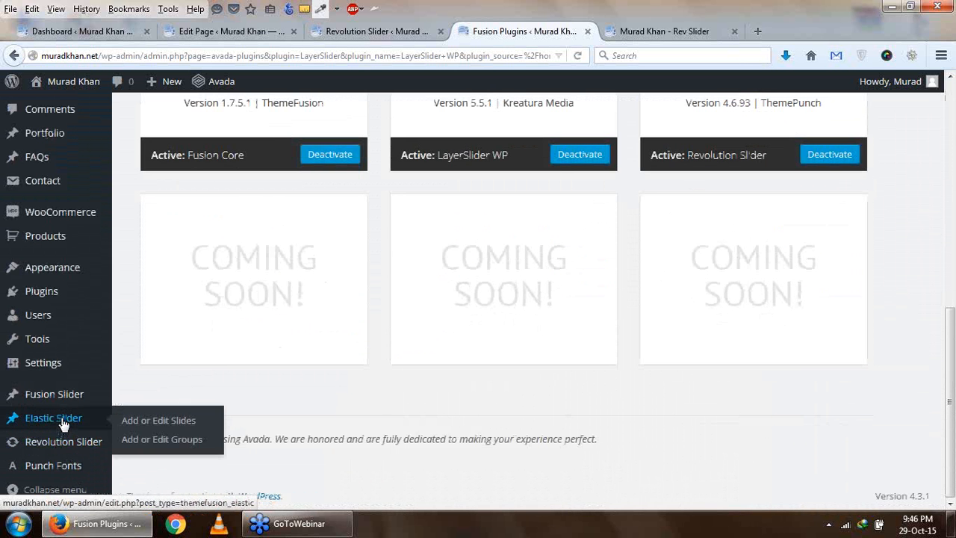
{"action": "scroll", "coordinate": [66, 394], "scroll_direction": "up", "scroll_amount": 3}
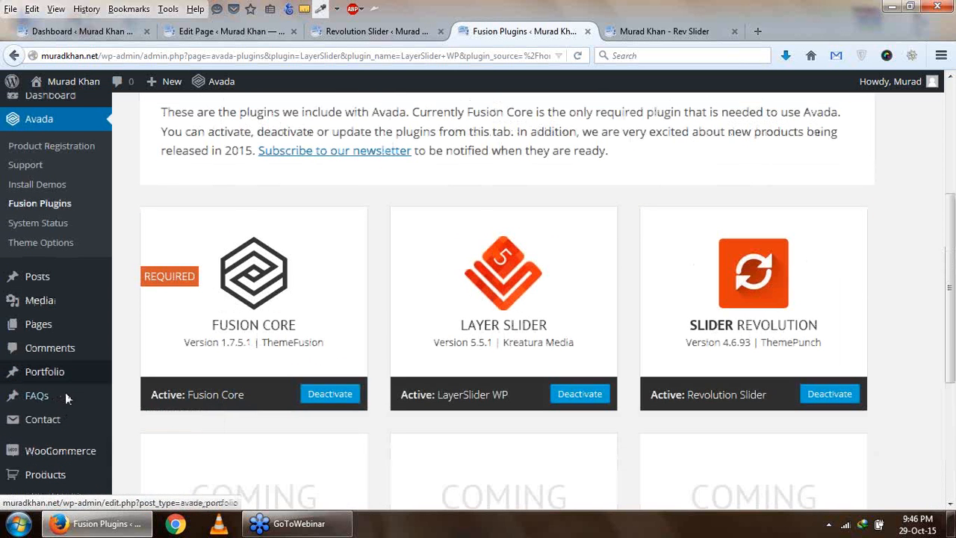
{"action": "left_click", "coordinate": [579, 55]}
{"action": "scroll", "coordinate": [261, 327], "scroll_direction": "down", "scroll_amount": 2}
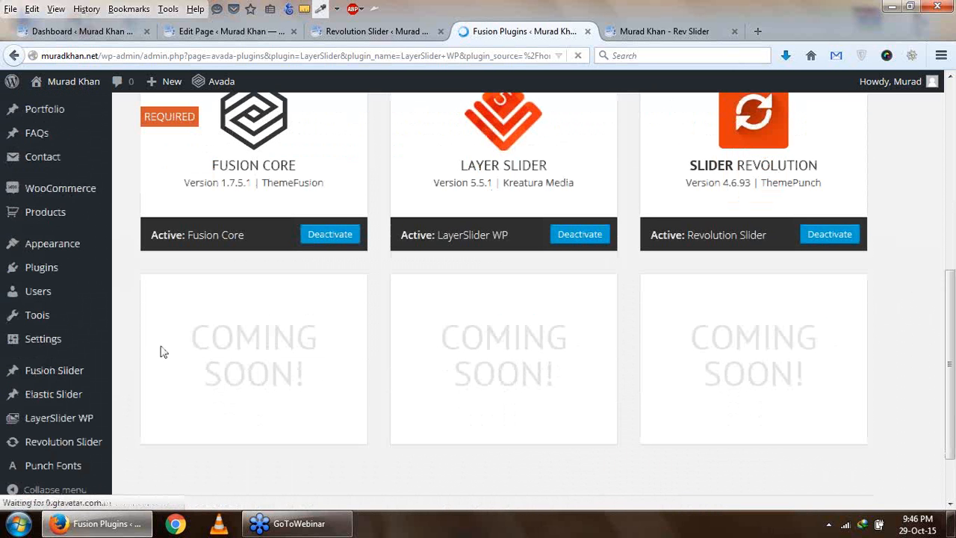
{"action": "left_click", "coordinate": [66, 425]}
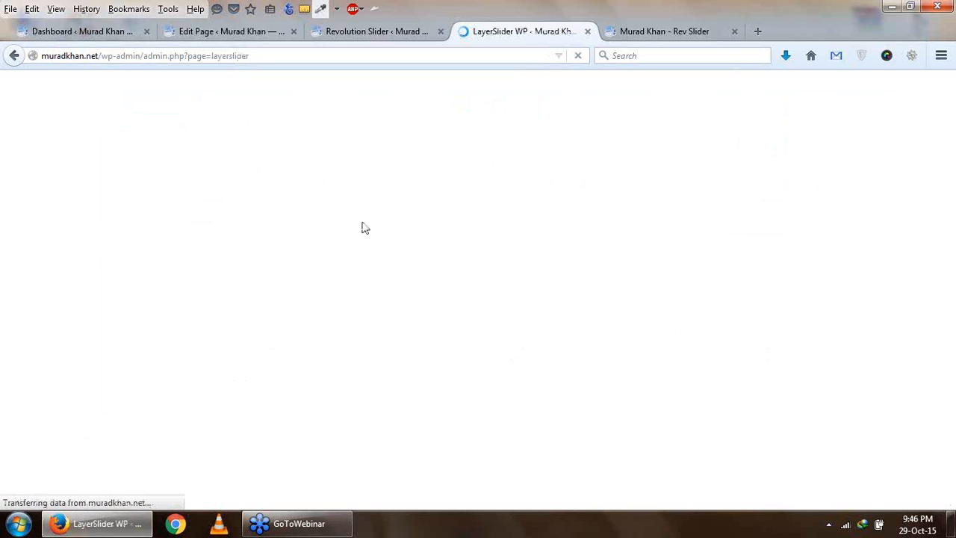
- Look over the LayerSlider sliders page and dismiss its documentation notice
{"action": "scroll", "coordinate": [396, 368], "scroll_direction": "down", "scroll_amount": 2}
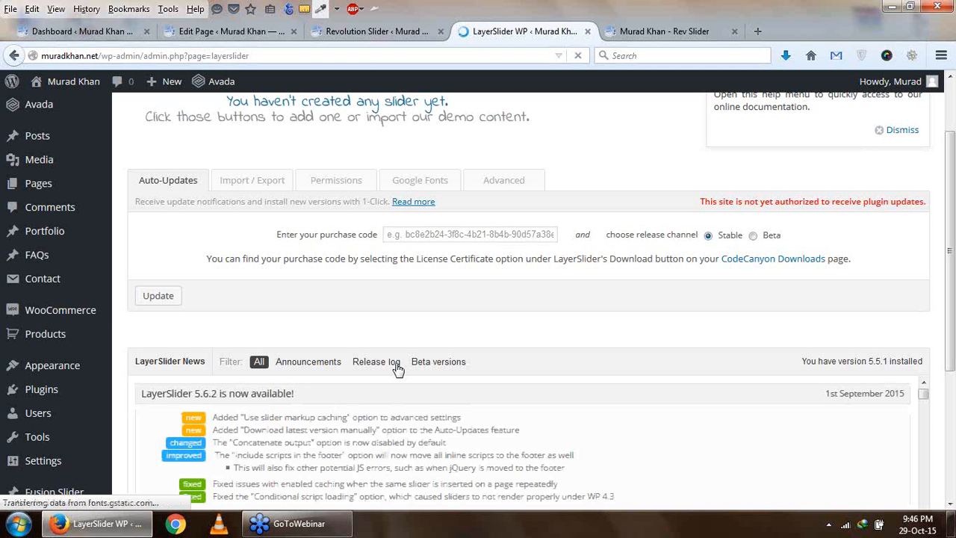
{"action": "scroll", "coordinate": [396, 368], "scroll_direction": "up", "scroll_amount": 2}
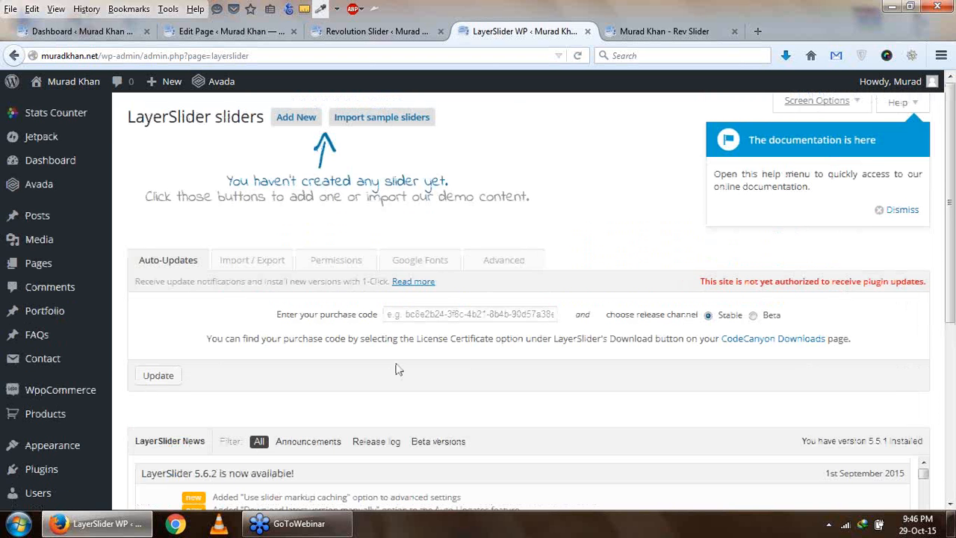
{"action": "scroll", "coordinate": [396, 368], "scroll_direction": "down", "scroll_amount": 4}
{"action": "scroll", "coordinate": [399, 372], "scroll_direction": "up", "scroll_amount": 4}
{"action": "left_click", "coordinate": [891, 210]}
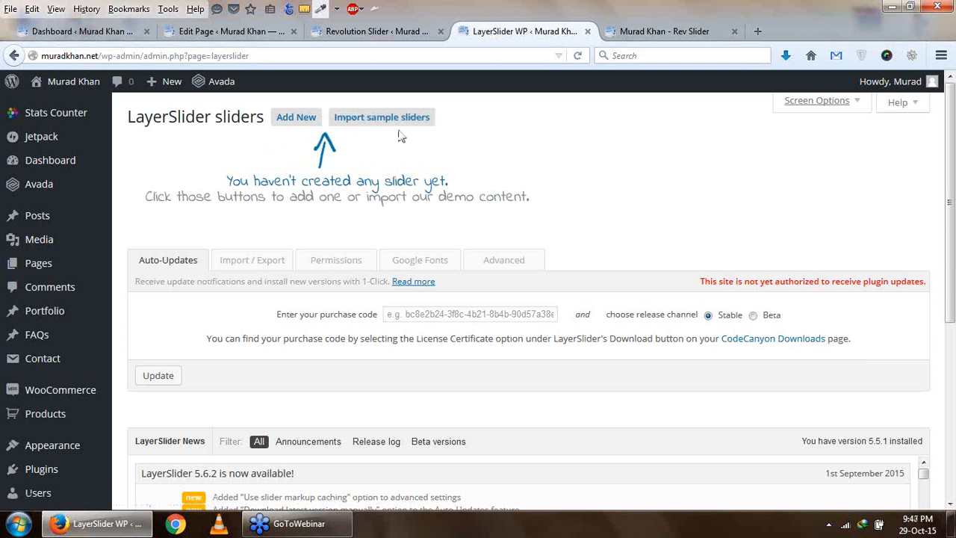
- Add a new LayerSlider slider named "new slider"
{"action": "left_click", "coordinate": [297, 120]}
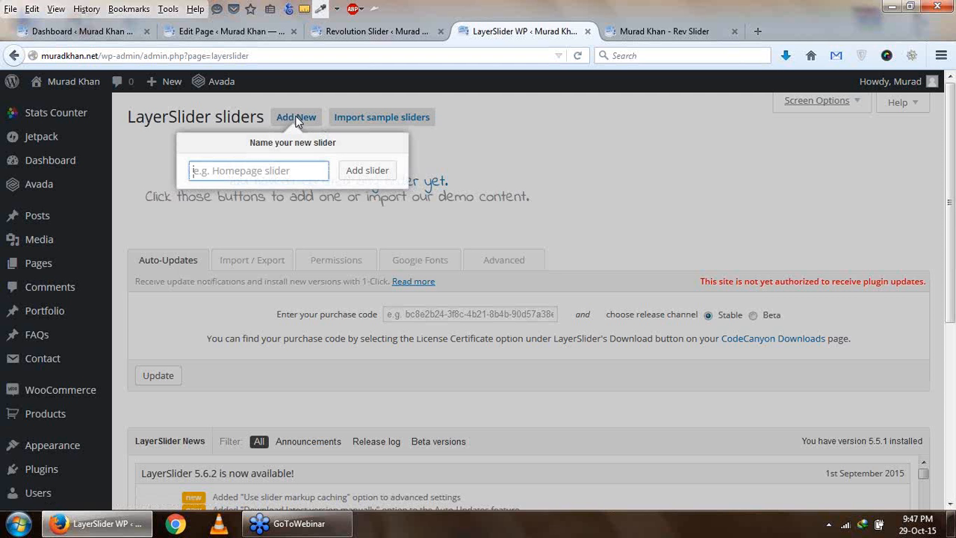
{"action": "type", "text": "lay"}
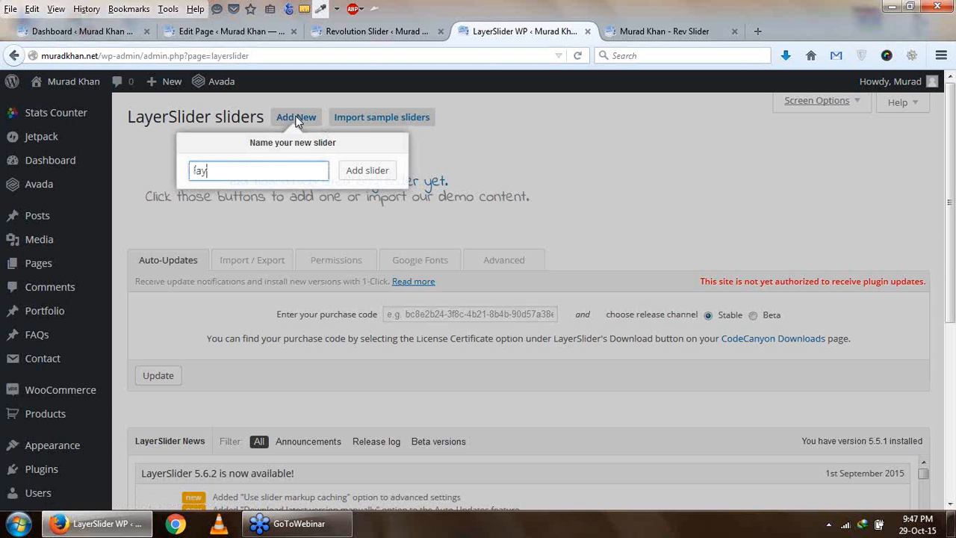
{"action": "key", "text": "BackSpace"}
{"action": "key", "text": "BackSpace"}
{"action": "type", "text": "n"}
{"action": "left_click", "coordinate": [367, 171]}
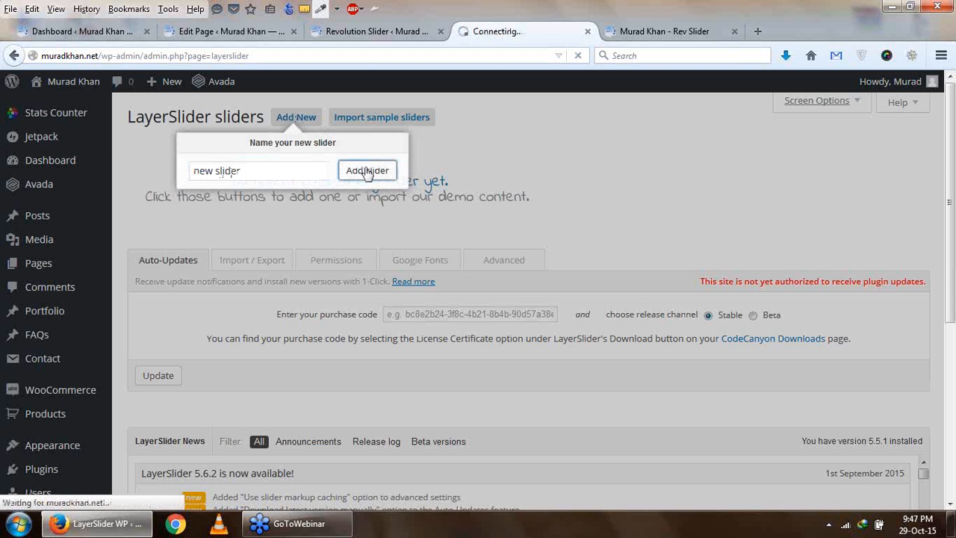
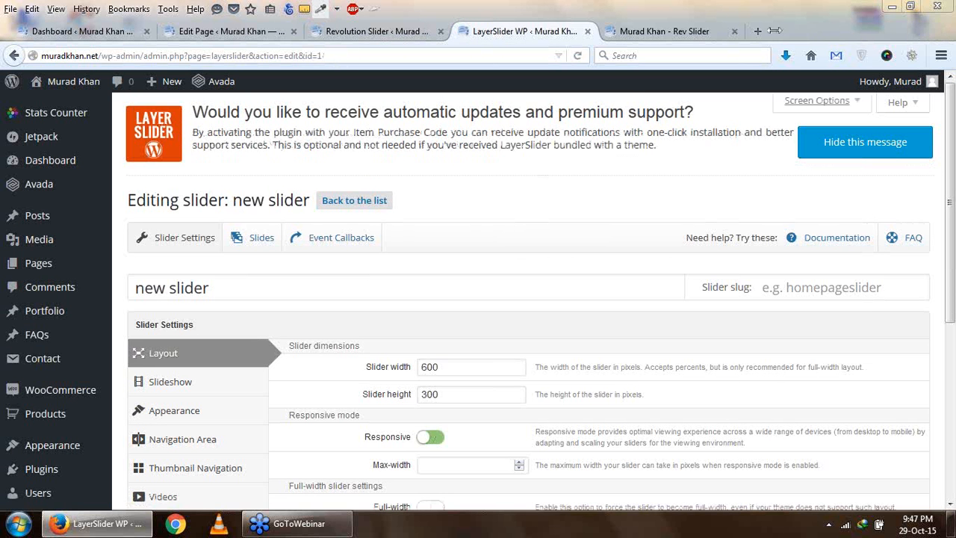
- Review the new slider's Layout settings, covering slider dimensions, responsive mode and the full-width toggle
{"action": "scroll", "coordinate": [549, 191], "scroll_direction": "down", "scroll_amount": 3}
{"action": "scroll", "coordinate": [357, 247], "scroll_direction": "up", "scroll_amount": 1}
{"action": "left_click", "coordinate": [463, 210]}
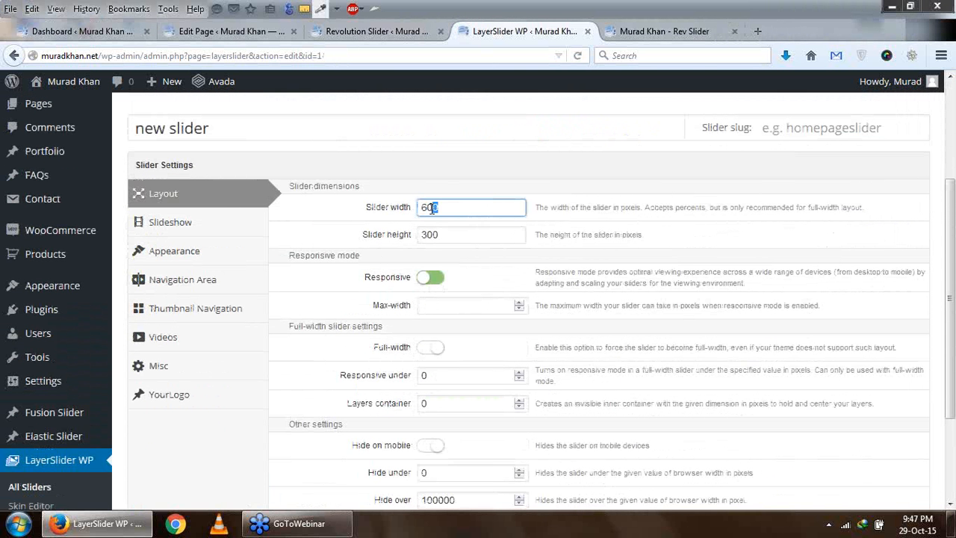
{"action": "left_click", "coordinate": [449, 233]}
{"action": "scroll", "coordinate": [449, 234], "scroll_direction": "down", "scroll_amount": 1}
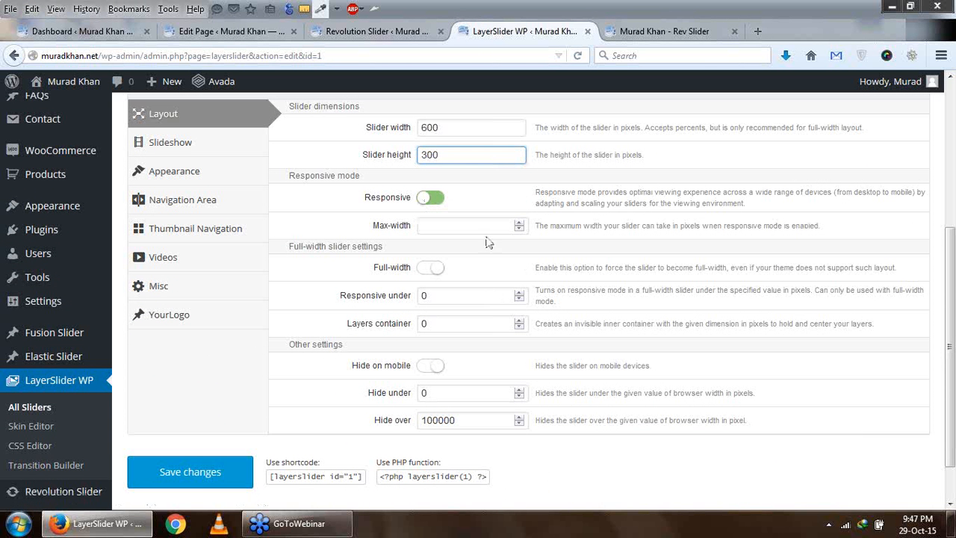
{"action": "left_click", "coordinate": [432, 270]}
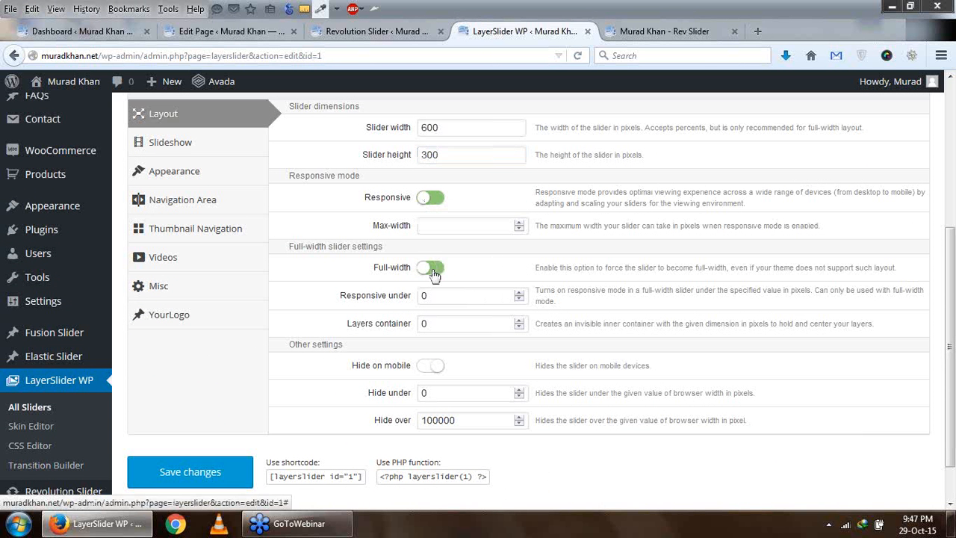
{"action": "left_click", "coordinate": [436, 272]}
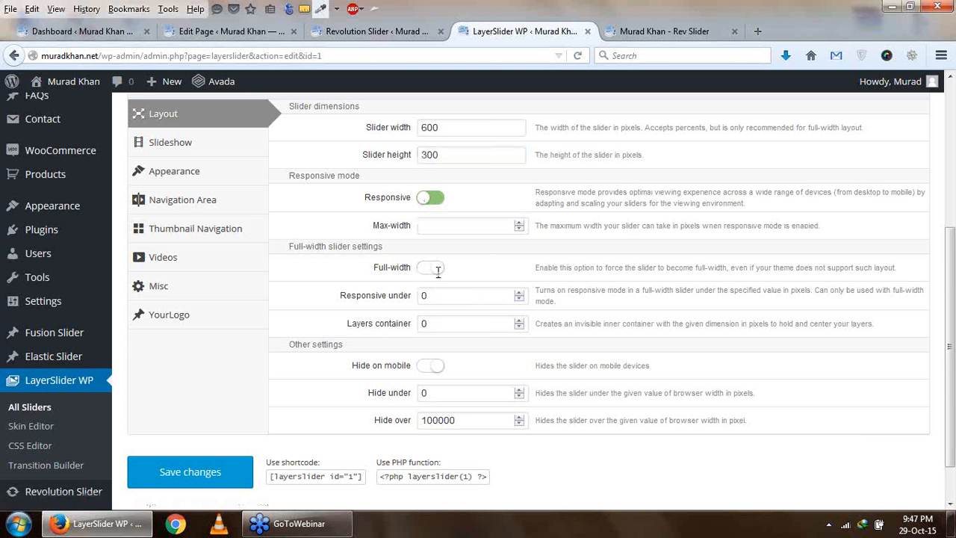
- Review the slider's Slideshow settings, including slideshow behavior, starting slide, navigation and loop options
{"action": "scroll", "coordinate": [437, 272], "scroll_direction": "down", "scroll_amount": 2}
{"action": "scroll", "coordinate": [478, 329], "scroll_direction": "up", "scroll_amount": 4}
{"action": "left_click", "coordinate": [206, 256]}
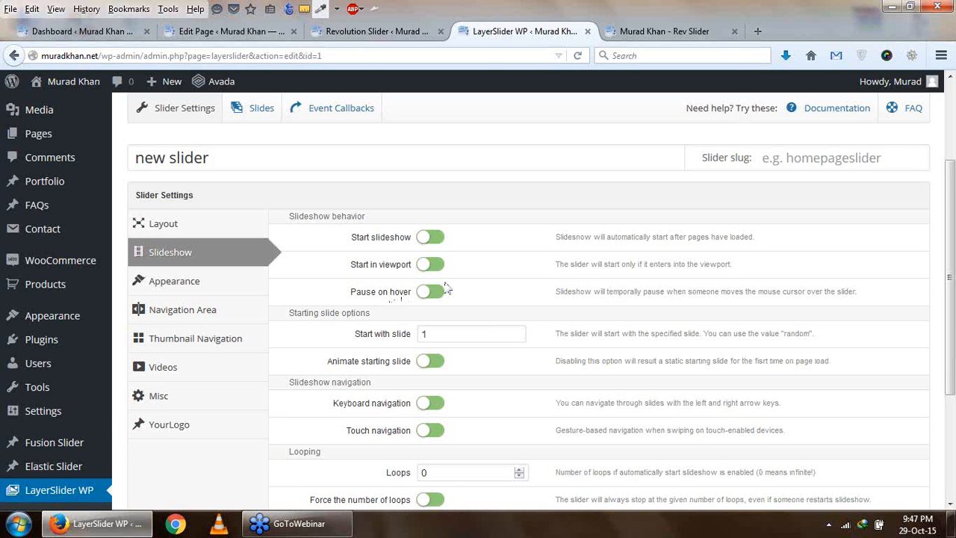
{"action": "scroll", "coordinate": [444, 298], "scroll_direction": "down", "scroll_amount": 2}
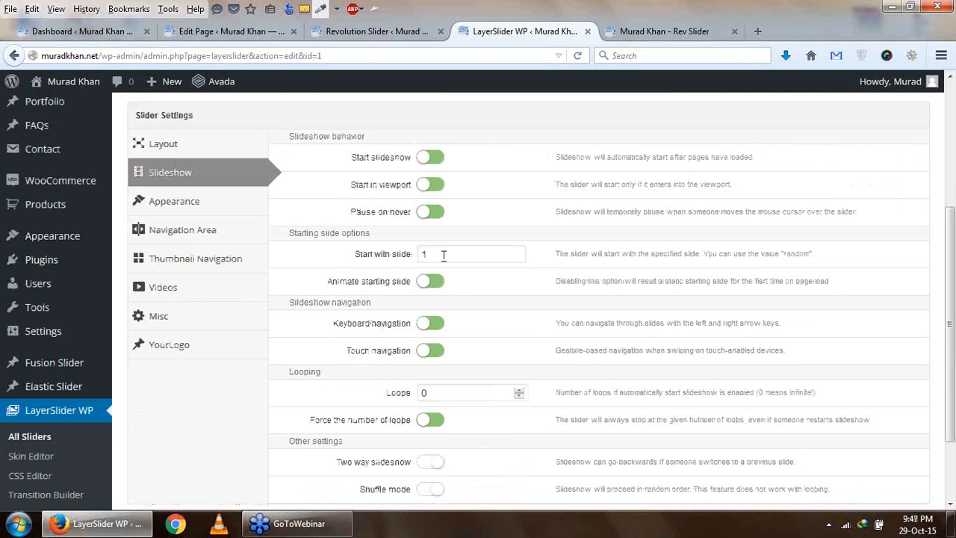
{"action": "left_click_drag", "start_coordinate": [784, 258], "coordinate": [810, 259]}
{"action": "left_click", "coordinate": [505, 254]}
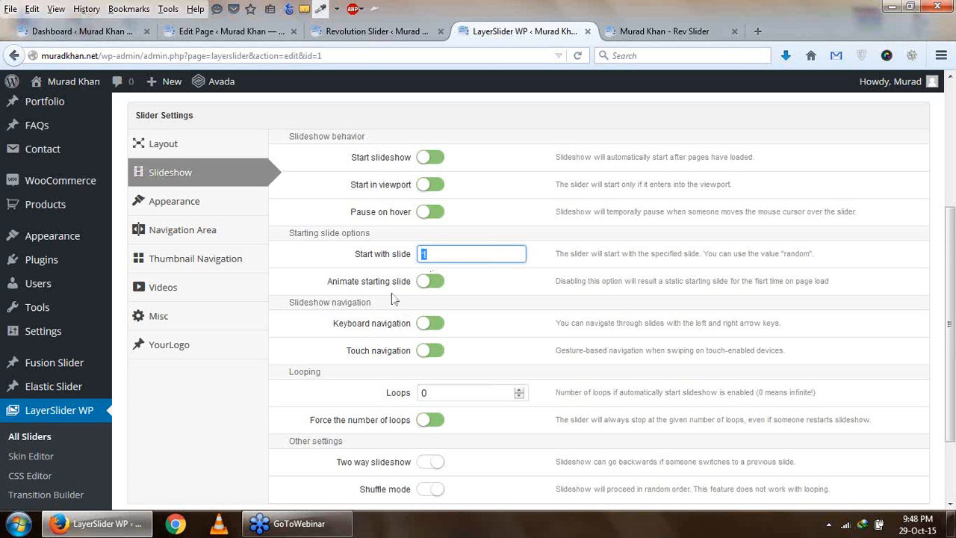
{"action": "scroll", "coordinate": [404, 299], "scroll_direction": "down", "scroll_amount": 2}
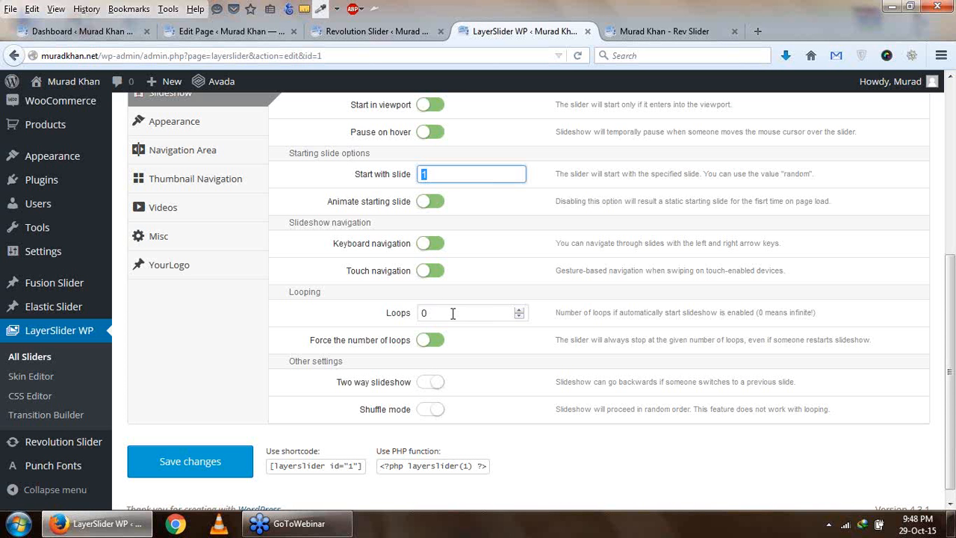
{"action": "left_click", "coordinate": [412, 312]}
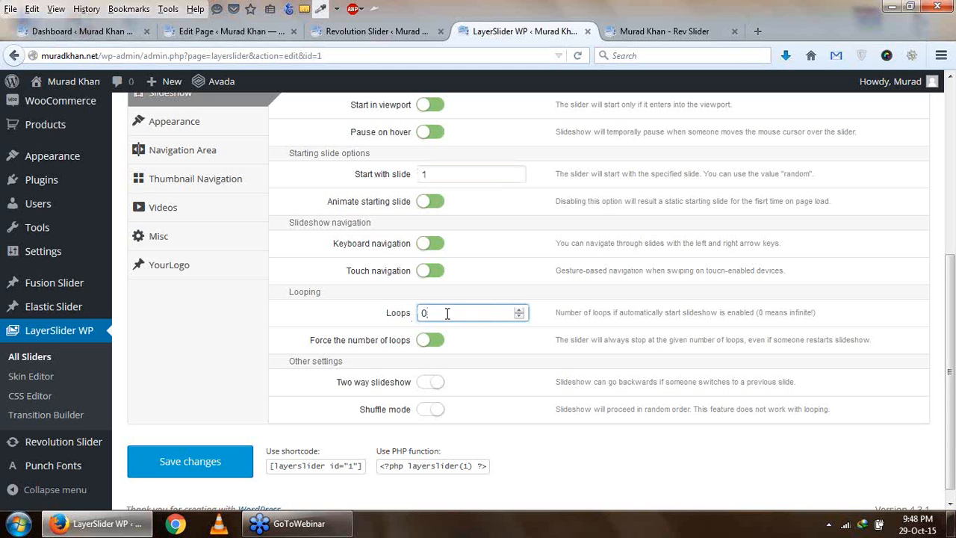
{"action": "left_click_drag", "start_coordinate": [429, 314], "coordinate": [414, 313]}
{"action": "scroll", "coordinate": [390, 338], "scroll_direction": "down", "scroll_amount": 1}
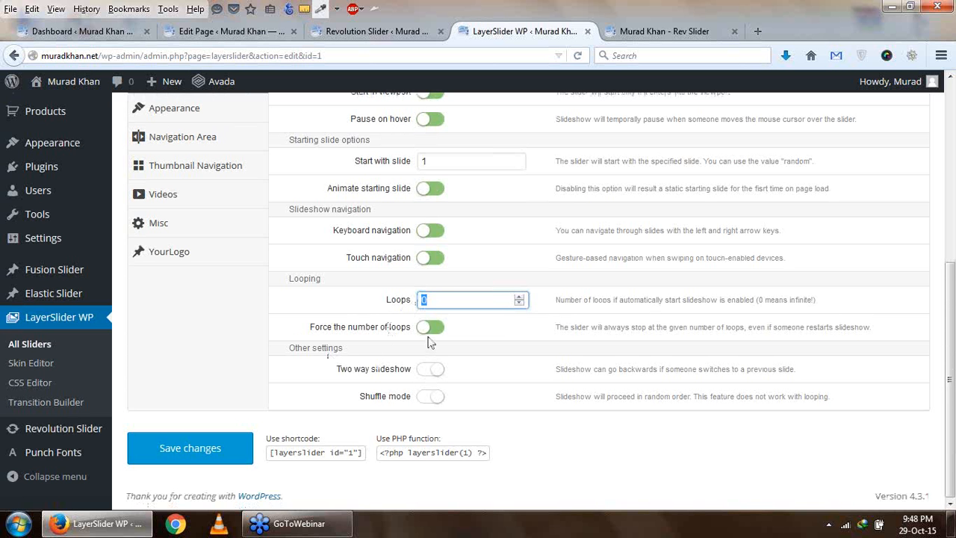
{"action": "scroll", "coordinate": [424, 404], "scroll_direction": "up", "scroll_amount": 3}
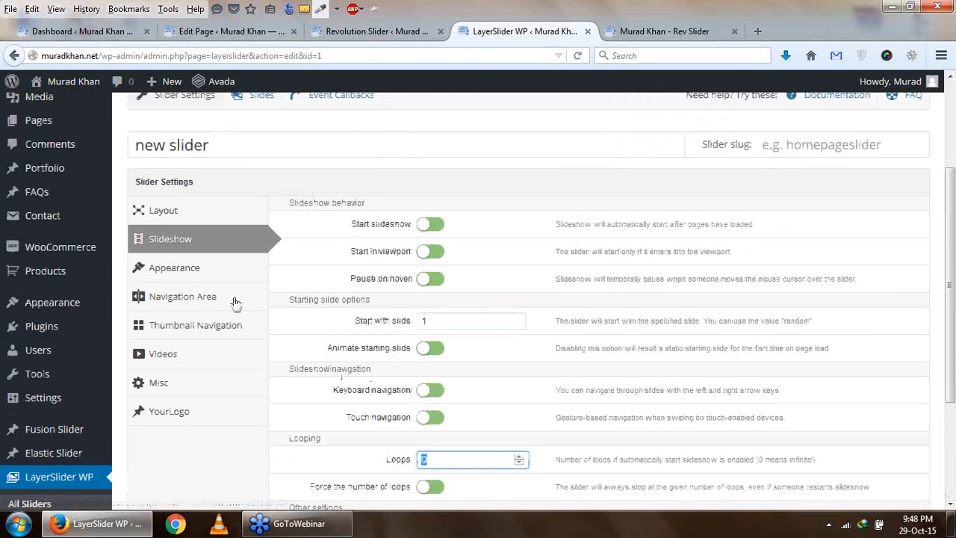
- In the slider's Appearance settings, try the Borderless Dark for 3D sliders skin and settle on the Default skin
{"action": "left_click", "coordinate": [205, 275]}
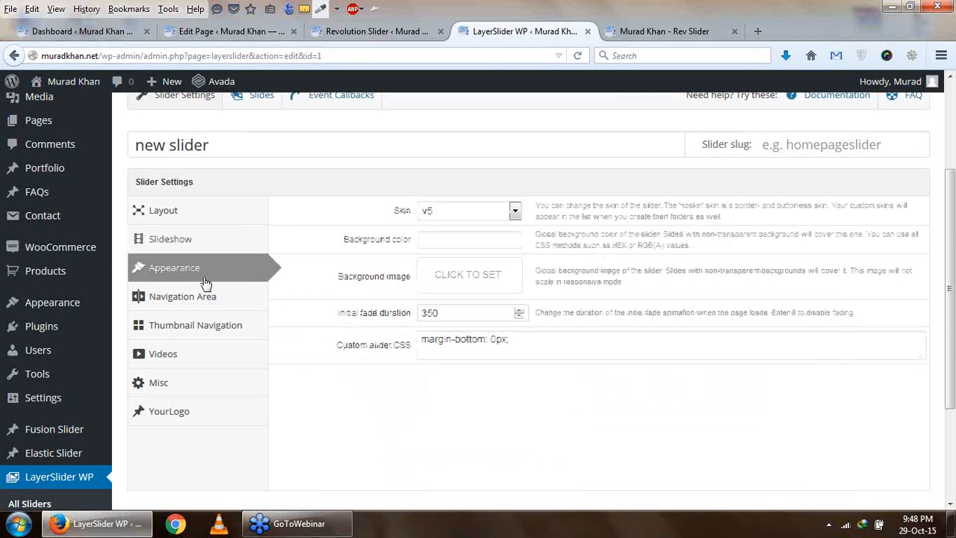
{"action": "left_click", "coordinate": [471, 212]}
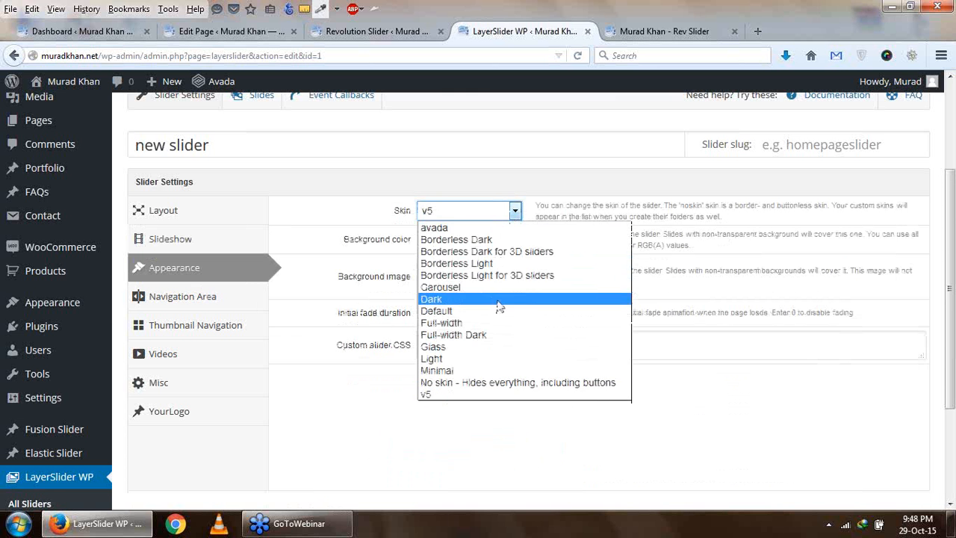
{"action": "left_click", "coordinate": [506, 252]}
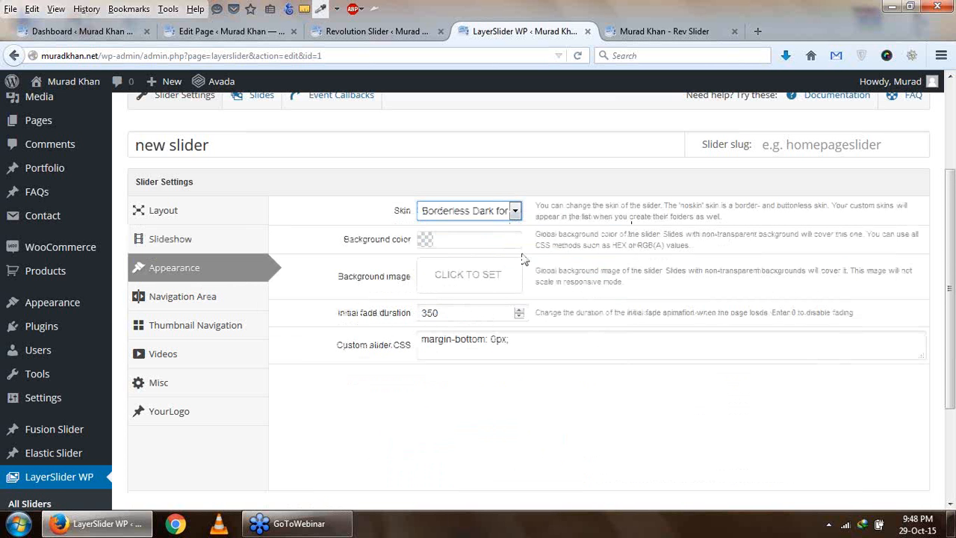
{"action": "left_click", "coordinate": [515, 213]}
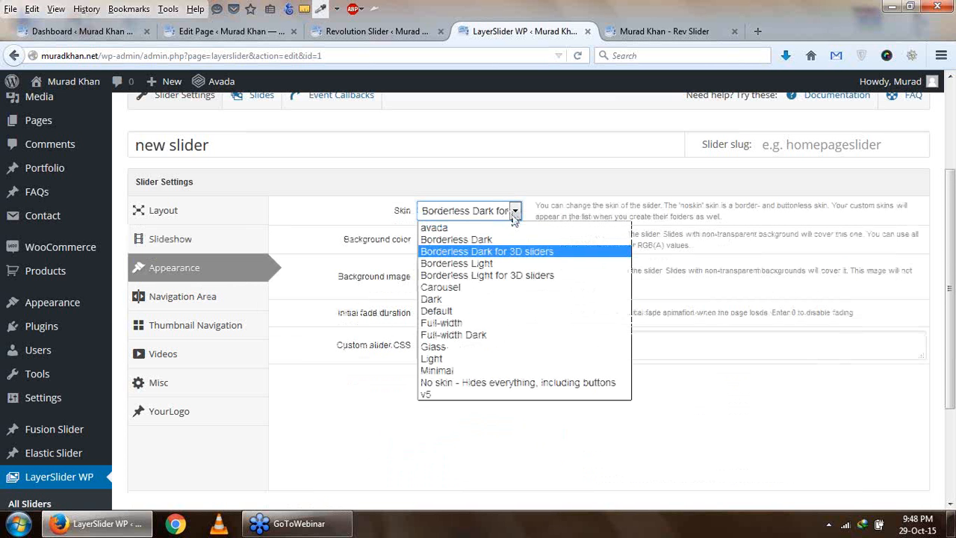
{"action": "left_click", "coordinate": [482, 311]}
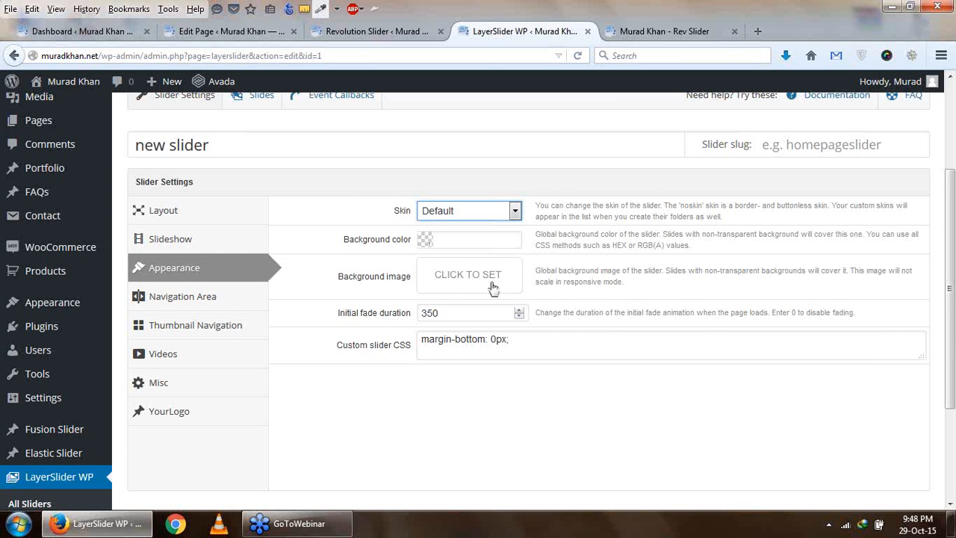
- Look through the slider's Navigation Area, Thumbnail Navigation, Videos, Misc and YourLogo settings
{"action": "left_click", "coordinate": [220, 299]}
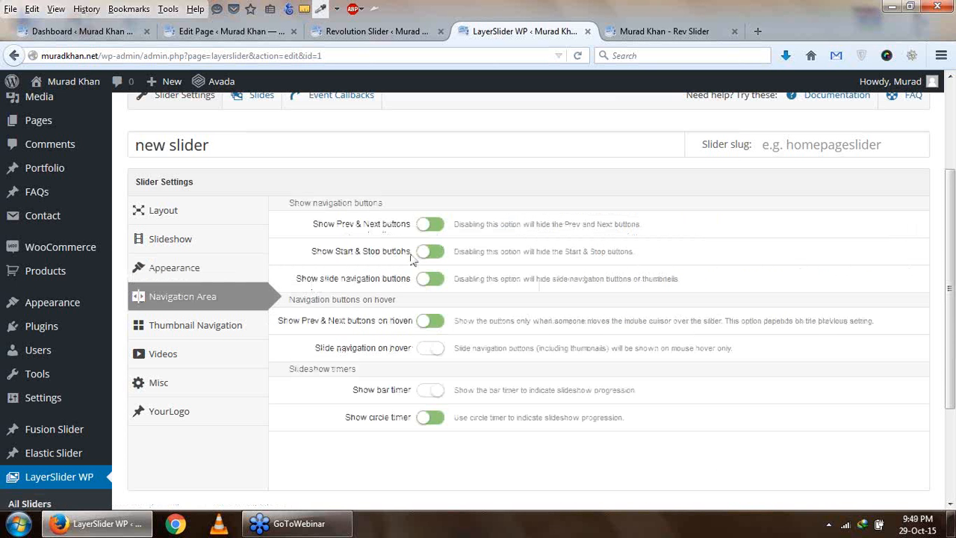
{"action": "left_click", "coordinate": [232, 330]}
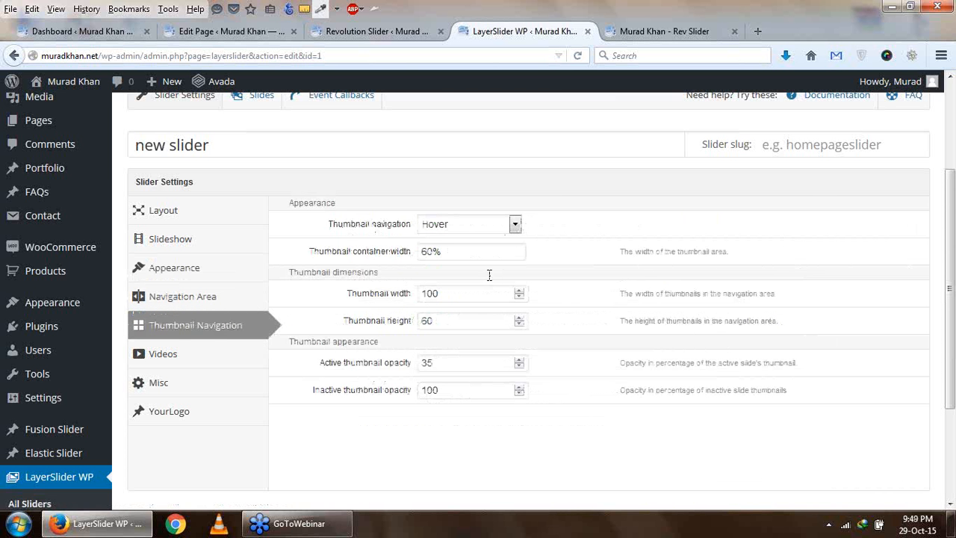
{"action": "left_click", "coordinate": [214, 354]}
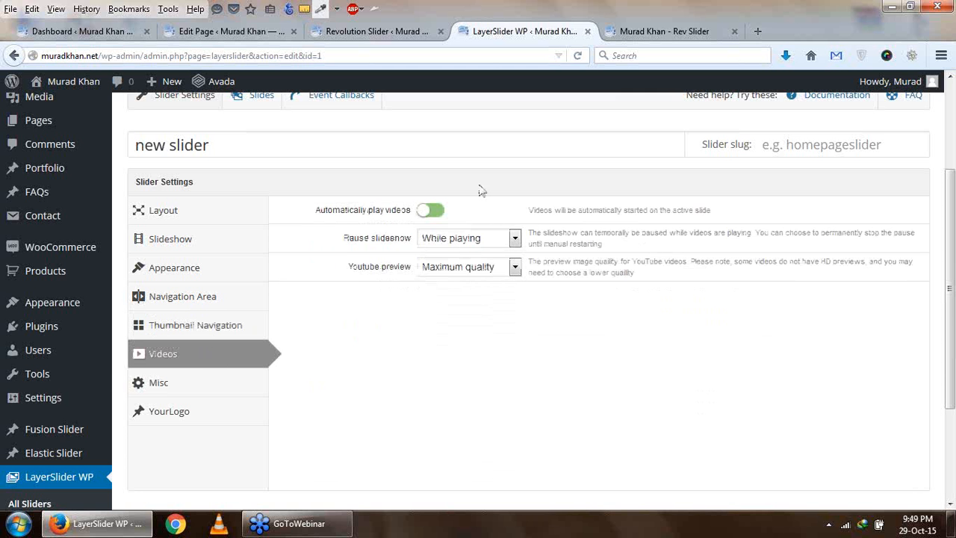
{"action": "left_click", "coordinate": [200, 388]}
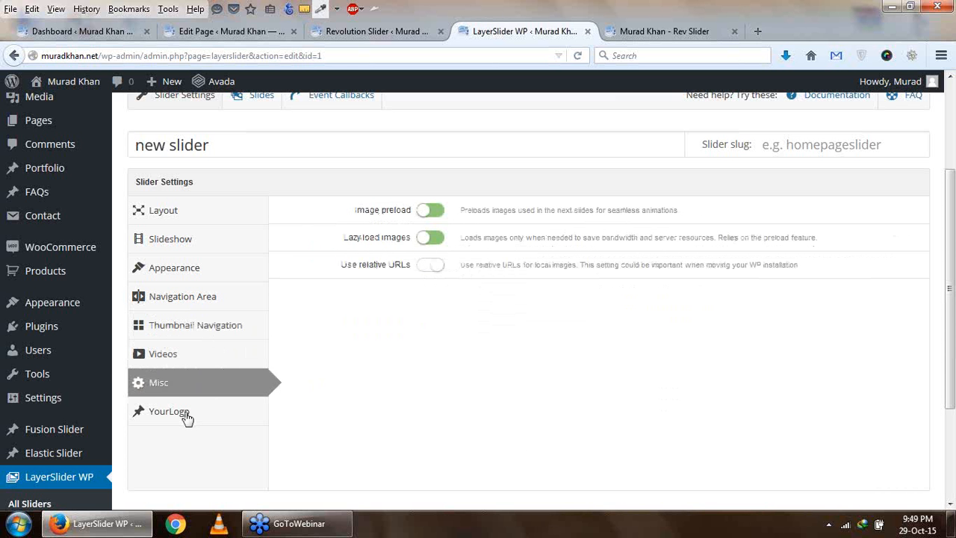
{"action": "left_click", "coordinate": [186, 417]}
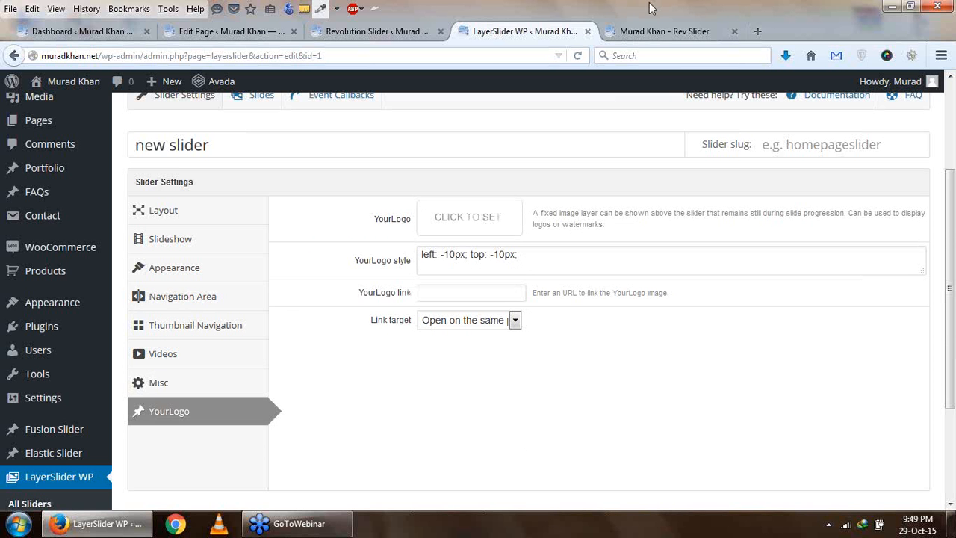
- Check the slider on the live Rev Slider page and return to the LayerSlider editor
{"action": "left_click", "coordinate": [665, 32]}
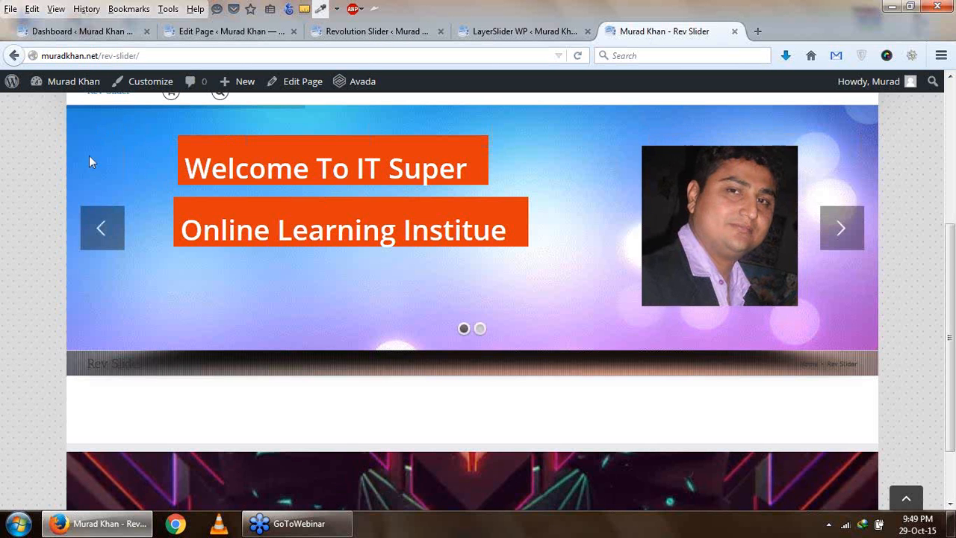
{"action": "left_click", "coordinate": [505, 35]}
{"action": "left_click", "coordinate": [498, 229]}
{"action": "left_click", "coordinate": [919, 110]}
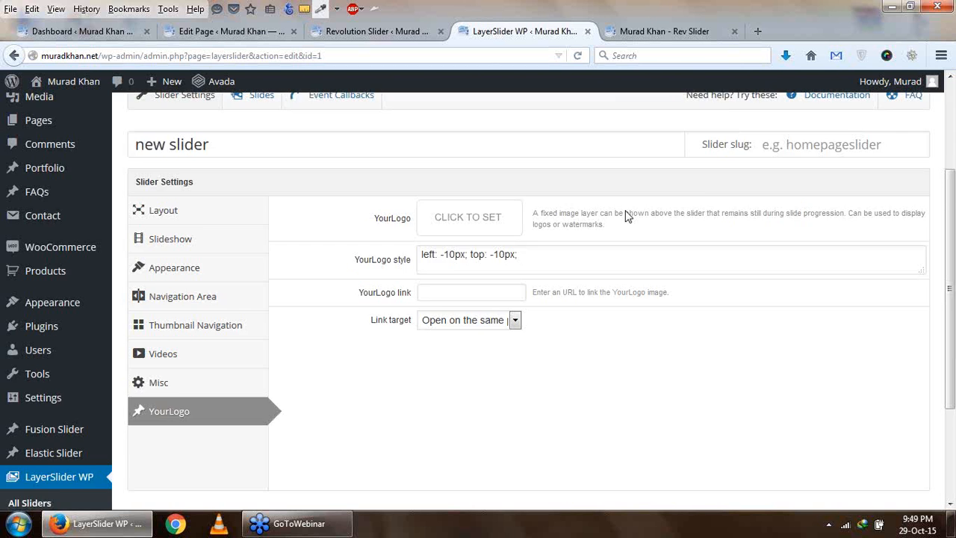
- Set rti-15-web-banner-background.gif from the Media Library as the image of Slide #1
{"action": "scroll", "coordinate": [186, 278], "scroll_direction": "up", "scroll_amount": 3}
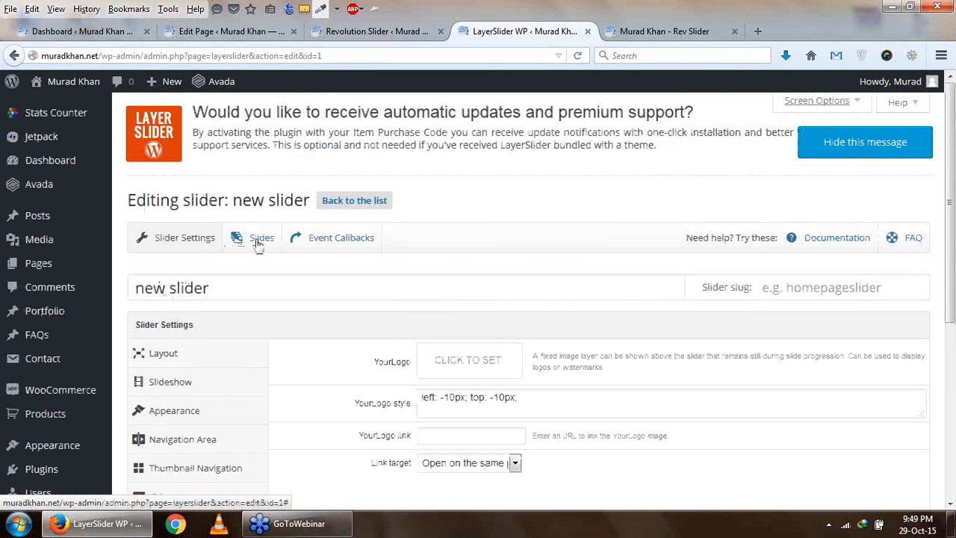
{"action": "left_click", "coordinate": [253, 245]}
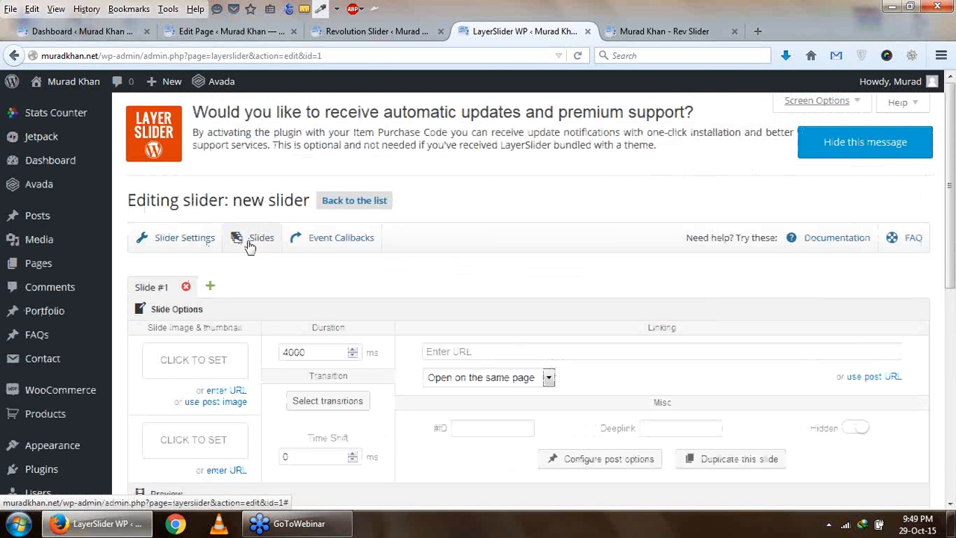
{"action": "scroll", "coordinate": [255, 254], "scroll_direction": "down", "scroll_amount": 2}
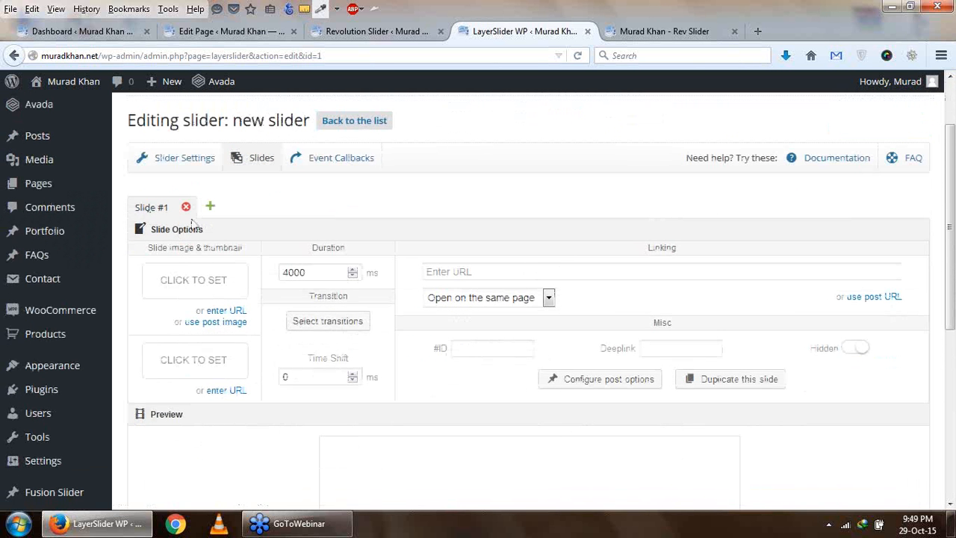
{"action": "scroll", "coordinate": [158, 263], "scroll_direction": "down", "scroll_amount": 2}
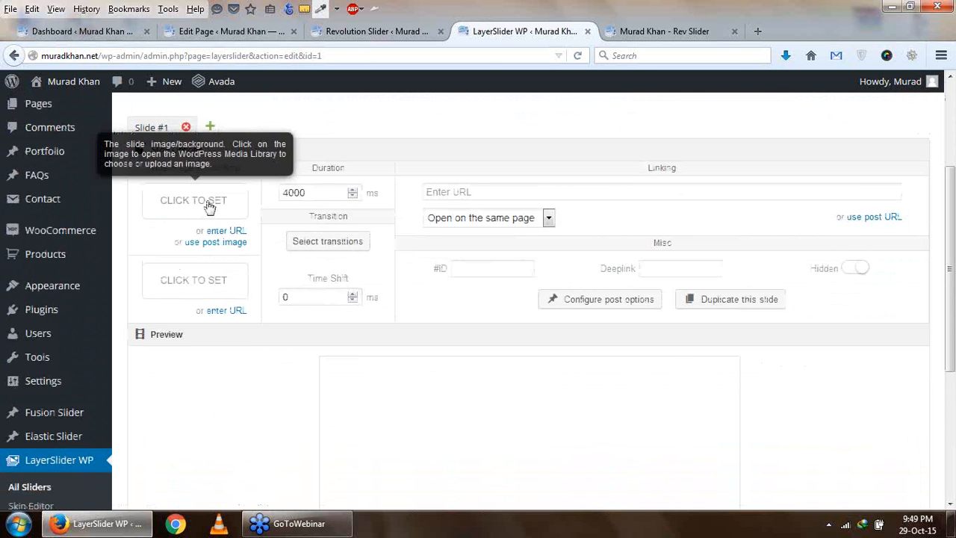
{"action": "left_click", "coordinate": [210, 206]}
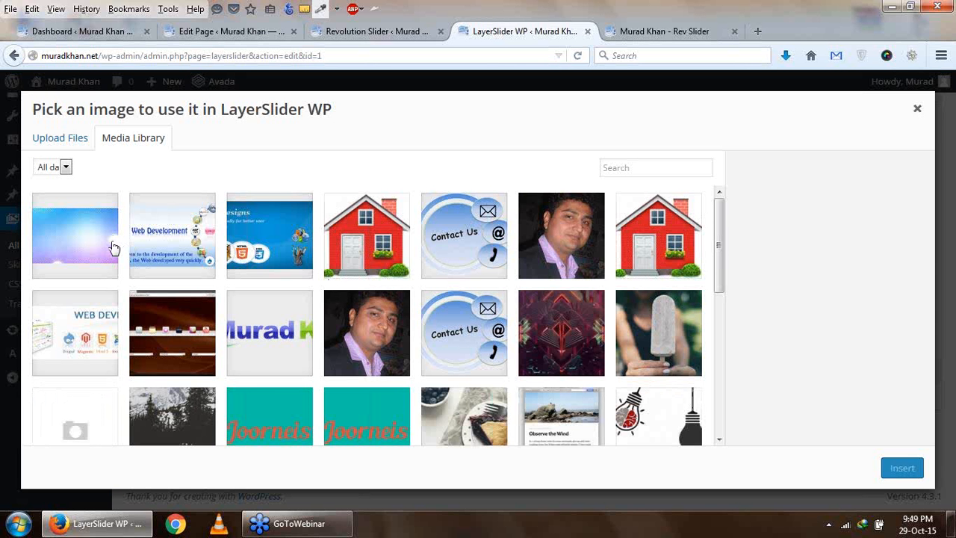
{"action": "left_click", "coordinate": [86, 243]}
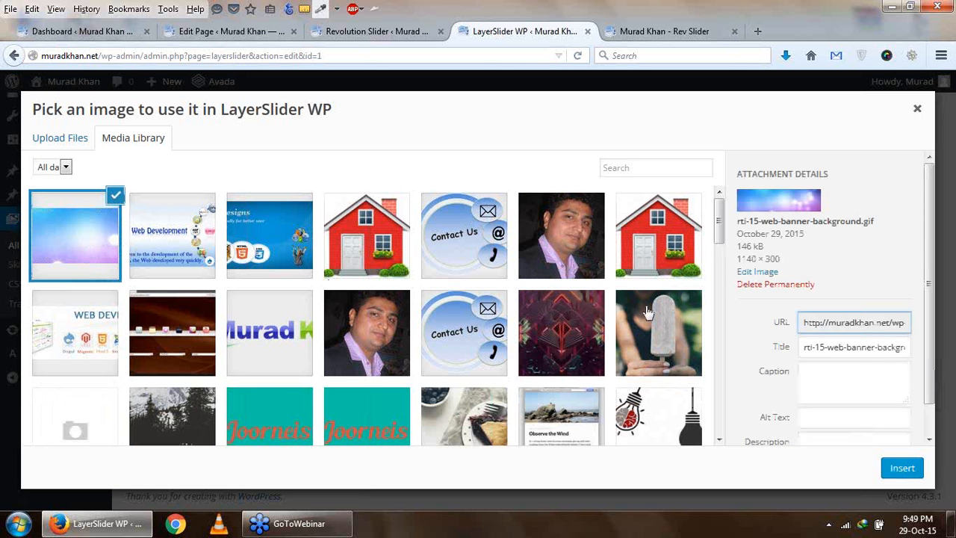
{"action": "left_click", "coordinate": [883, 473]}
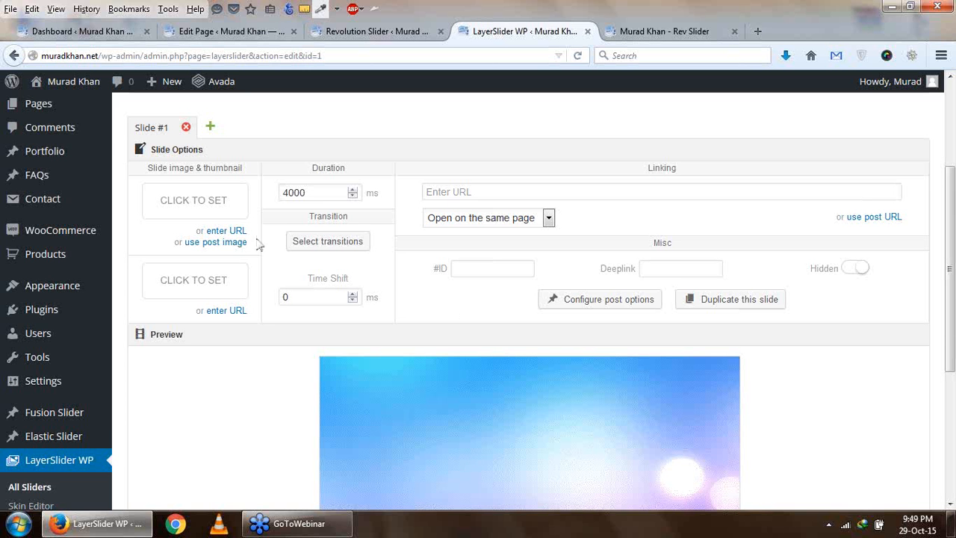
- Check the slide preview and set the slider width to 900 in the Layout settings
{"action": "scroll", "coordinate": [463, 308], "scroll_direction": "down", "scroll_amount": 3}
{"action": "scroll", "coordinate": [528, 312], "scroll_direction": "up", "scroll_amount": 3}
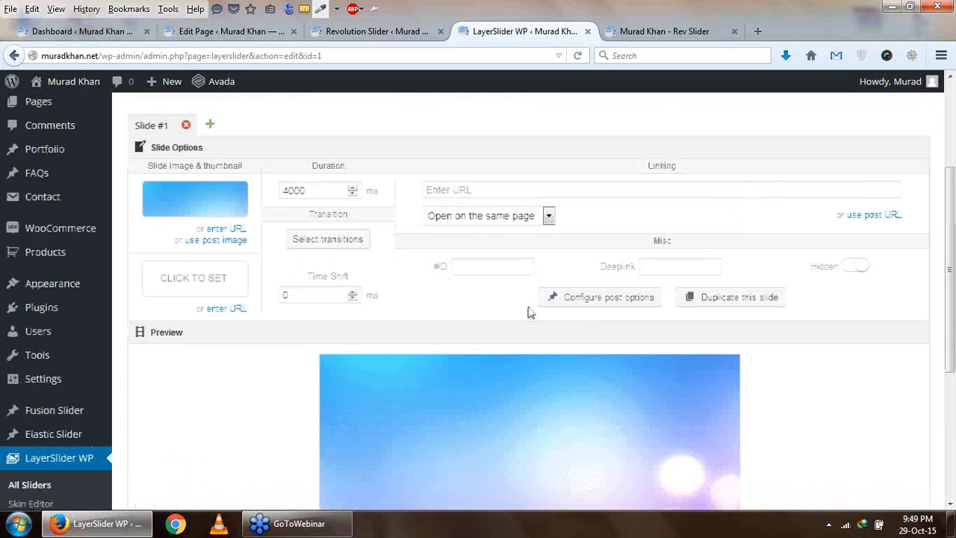
{"action": "scroll", "coordinate": [484, 320], "scroll_direction": "up", "scroll_amount": 3}
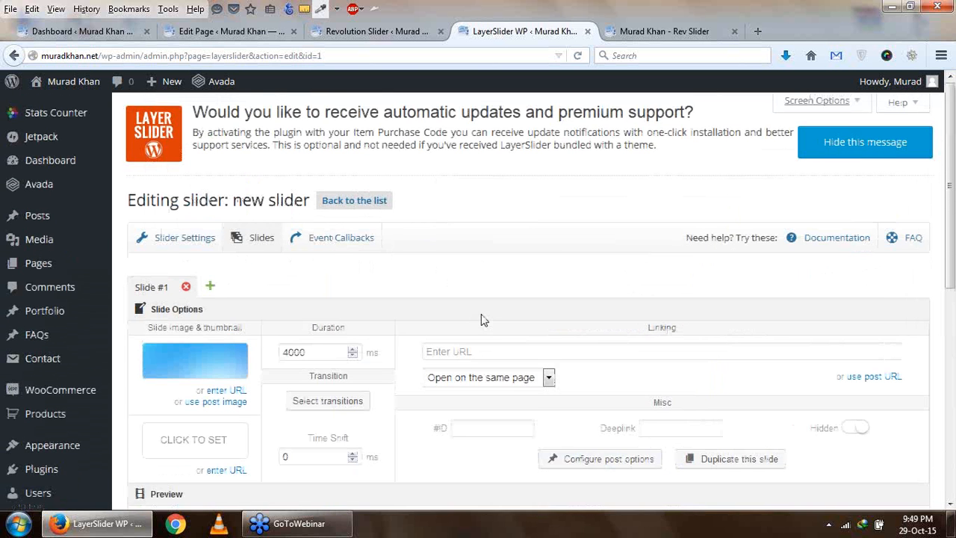
{"action": "left_click", "coordinate": [170, 237]}
{"action": "scroll", "coordinate": [535, 351], "scroll_direction": "down", "scroll_amount": 3}
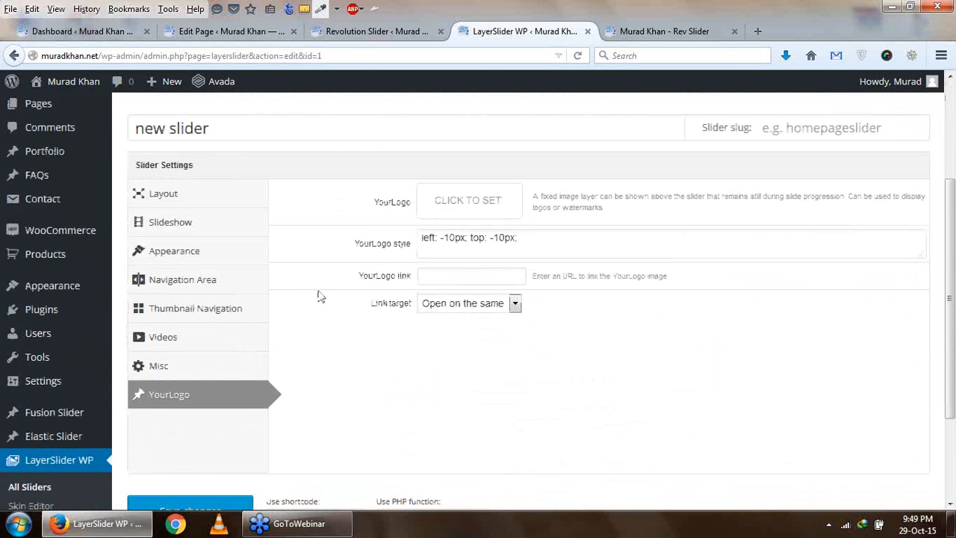
{"action": "left_click", "coordinate": [163, 193]}
{"action": "left_click", "coordinate": [424, 209]}
{"action": "type", "text": "900"}
- Look through Slide #1's duration, link URL and link target options
{"action": "scroll", "coordinate": [426, 217], "scroll_direction": "up", "scroll_amount": 3}
{"action": "left_click", "coordinate": [251, 237]}
{"action": "scroll", "coordinate": [490, 312], "scroll_direction": "down", "scroll_amount": 5}
{"action": "scroll", "coordinate": [503, 309], "scroll_direction": "up", "scroll_amount": 2}
{"action": "left_click", "coordinate": [318, 195]}
{"action": "key", "text": "shift+Left"}
{"action": "left_click", "coordinate": [448, 194]}
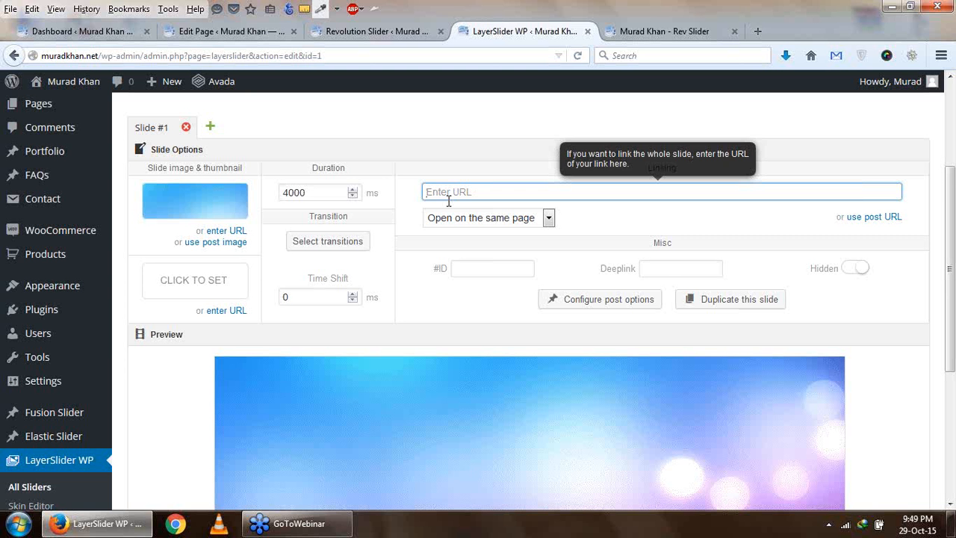
{"action": "left_click", "coordinate": [546, 224]}
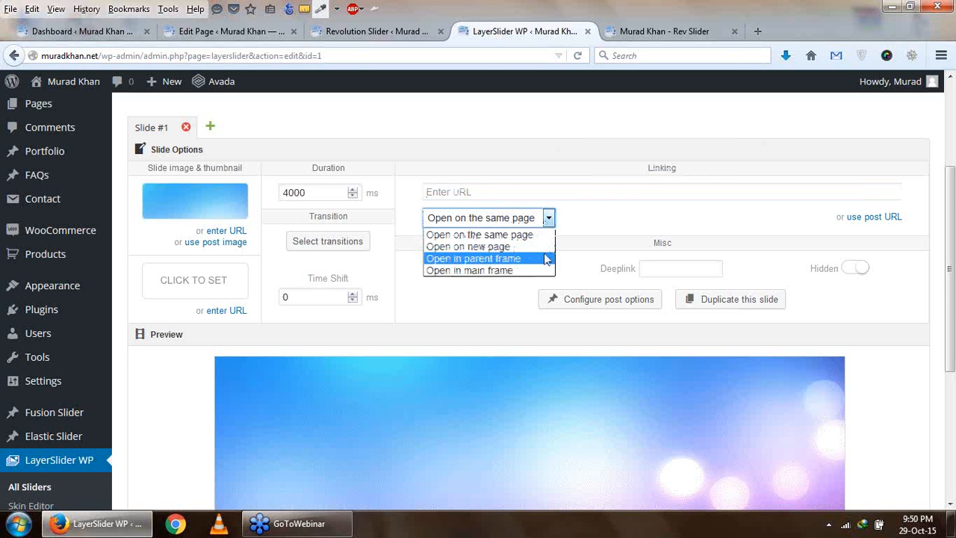
{"action": "left_click", "coordinate": [587, 157]}
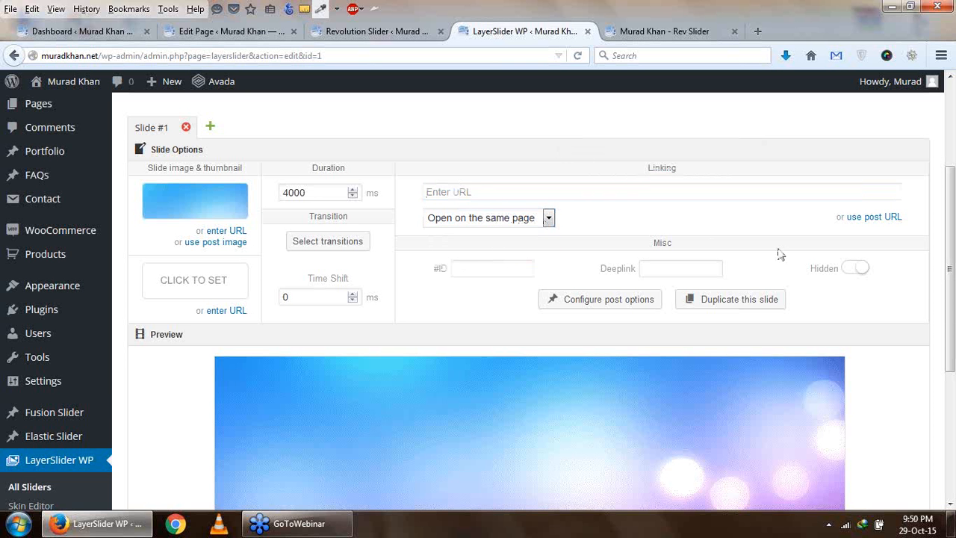
- Add a new layer to Slide #1 below its preview
{"action": "scroll", "coordinate": [486, 302], "scroll_direction": "down", "scroll_amount": 4}
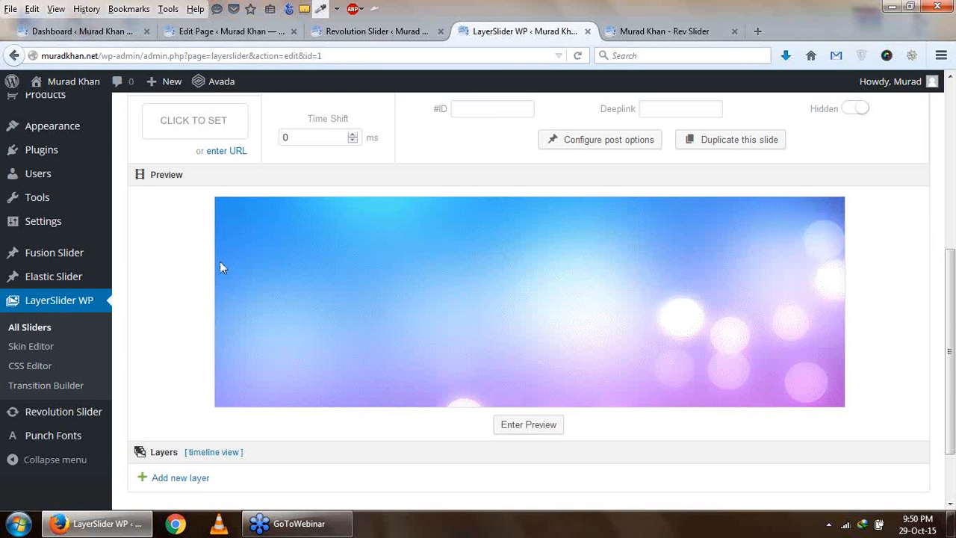
{"action": "scroll", "coordinate": [220, 263], "scroll_direction": "up", "scroll_amount": 2}
{"action": "scroll", "coordinate": [221, 265], "scroll_direction": "down", "scroll_amount": 2}
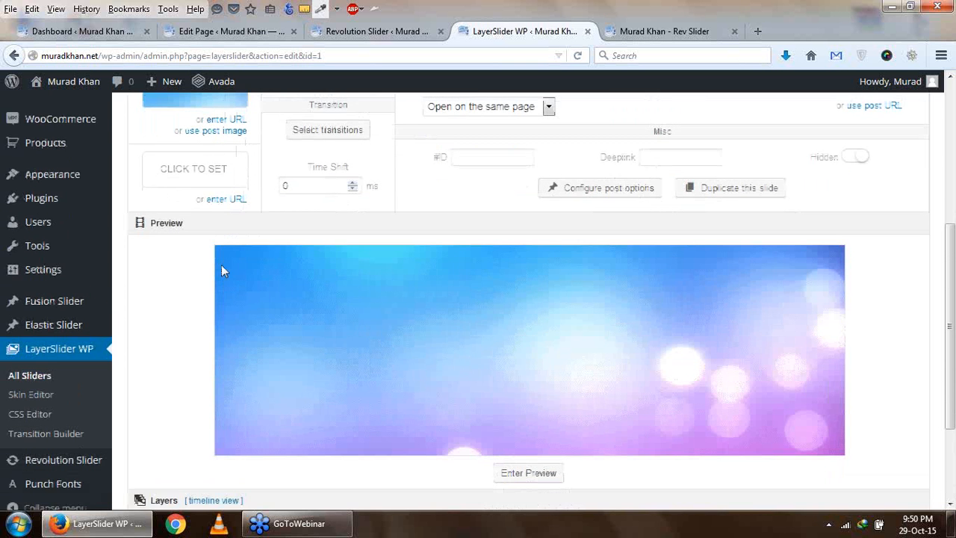
{"action": "scroll", "coordinate": [221, 264], "scroll_direction": "down", "scroll_amount": 2}
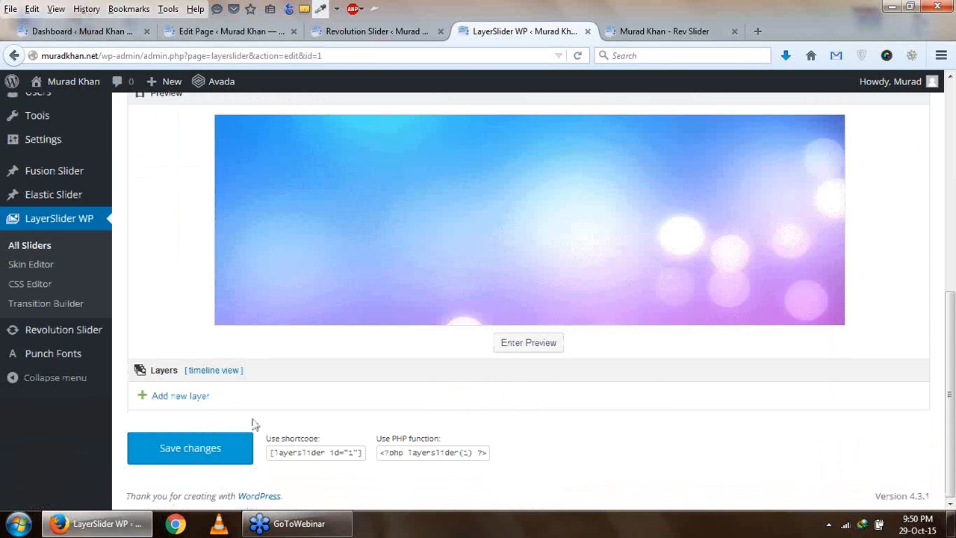
{"action": "left_click", "coordinate": [190, 401]}
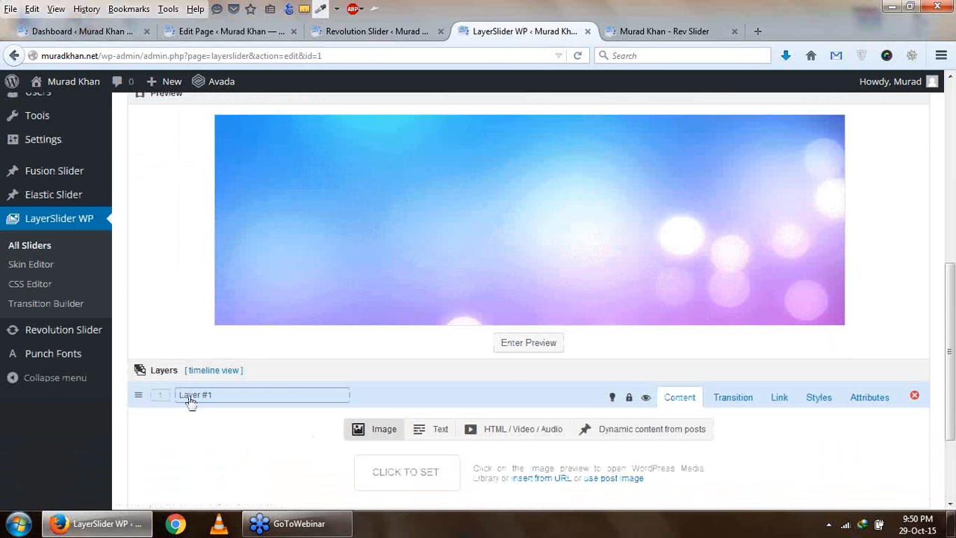
{"action": "scroll", "coordinate": [224, 373], "scroll_direction": "down", "scroll_amount": 3}
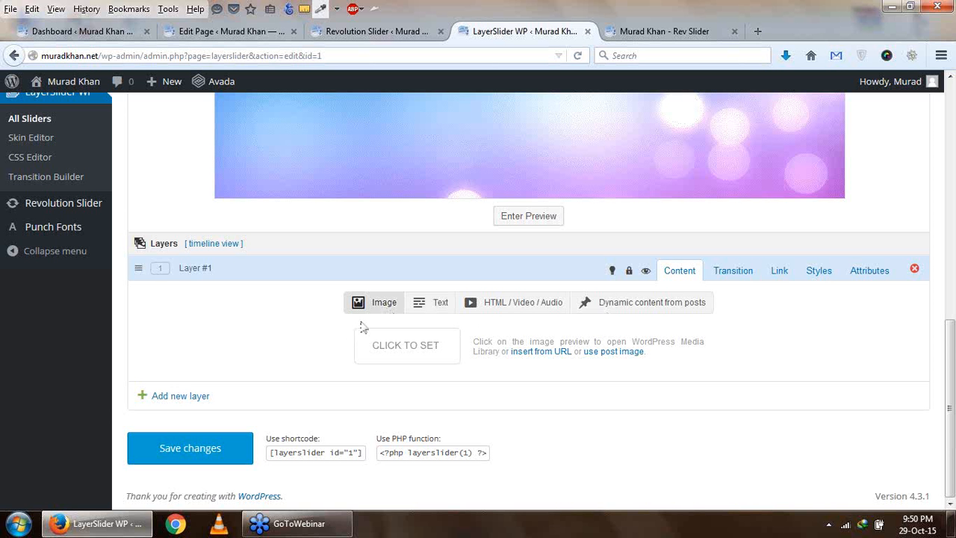
- Make Layer #1 a text layer reading "Welcome To IT Super" and format it as an H1 heading
{"action": "left_click", "coordinate": [434, 312]}
{"action": "scroll", "coordinate": [435, 313], "scroll_direction": "down", "scroll_amount": 2}
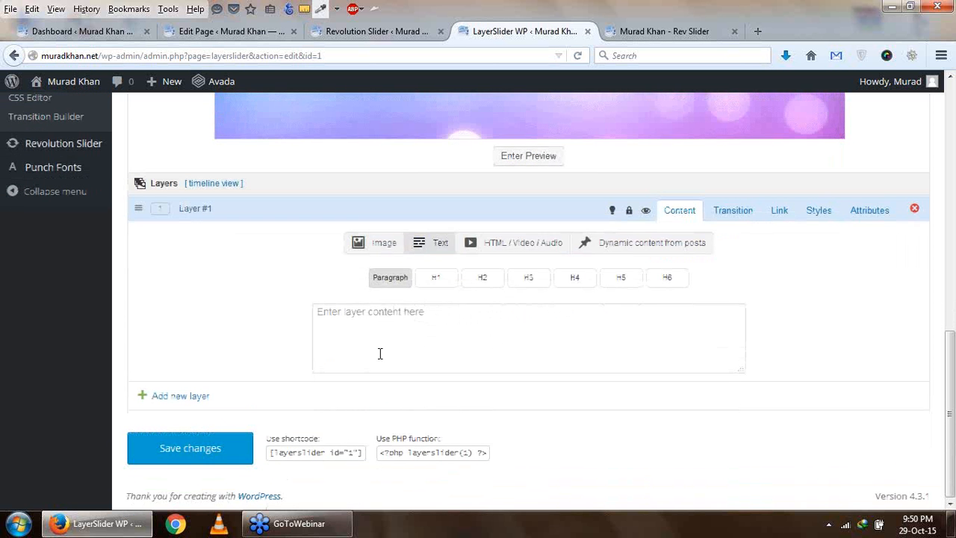
{"action": "left_click", "coordinate": [391, 317]}
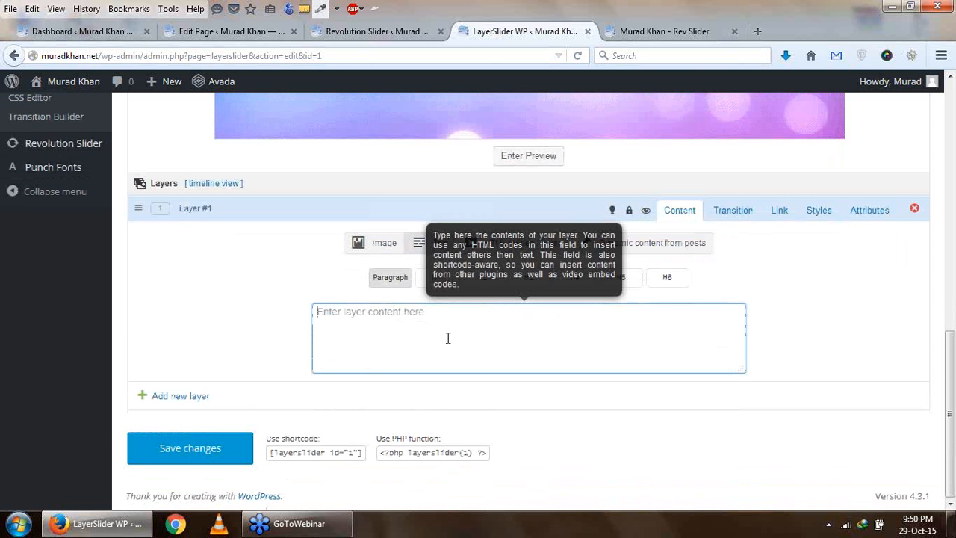
{"action": "type", "text": "Welcome To IT Super"}
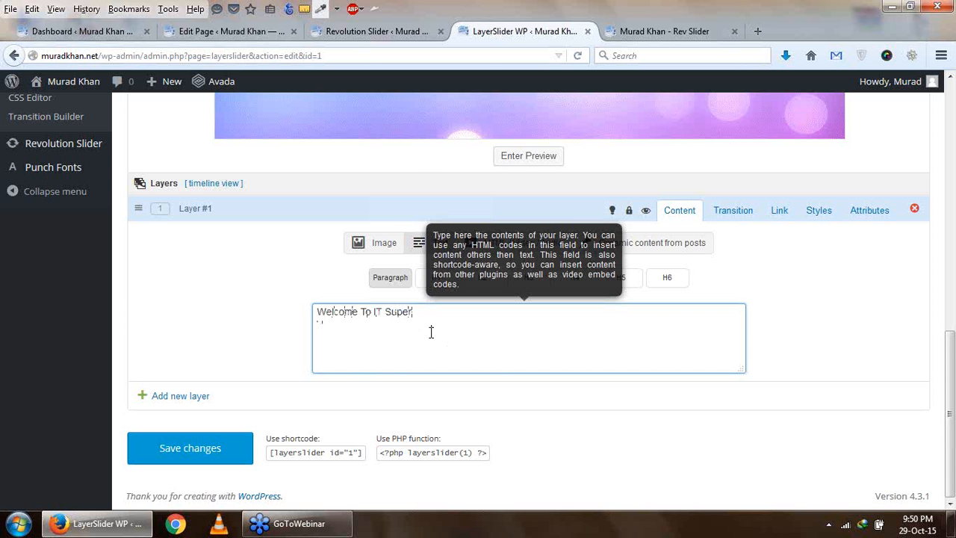
{"action": "left_click", "coordinate": [441, 280]}
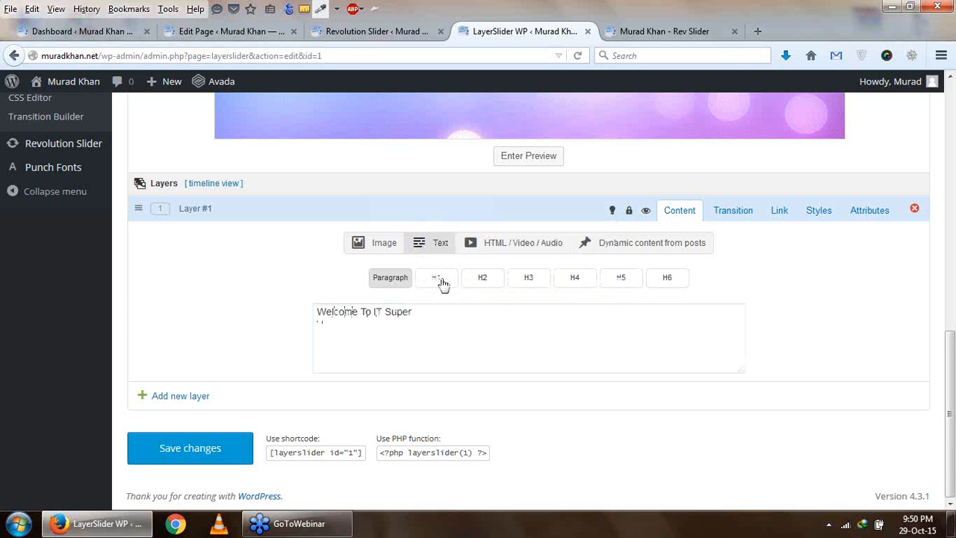
{"action": "left_click_drag", "start_coordinate": [441, 314], "coordinate": [286, 294]}
{"action": "left_click", "coordinate": [457, 335]}
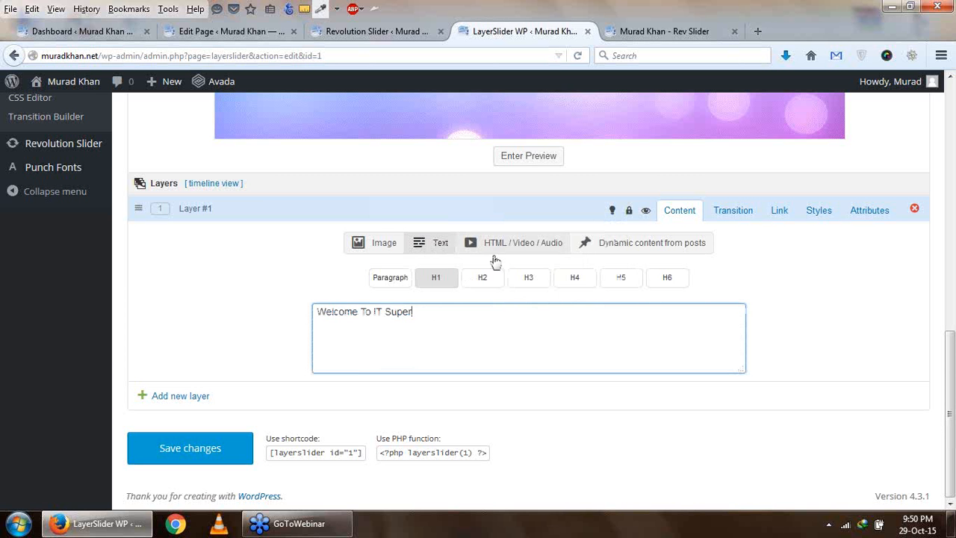
- Set the transition-in rotation of Layer #1 to 2 degrees
{"action": "left_click", "coordinate": [728, 214]}
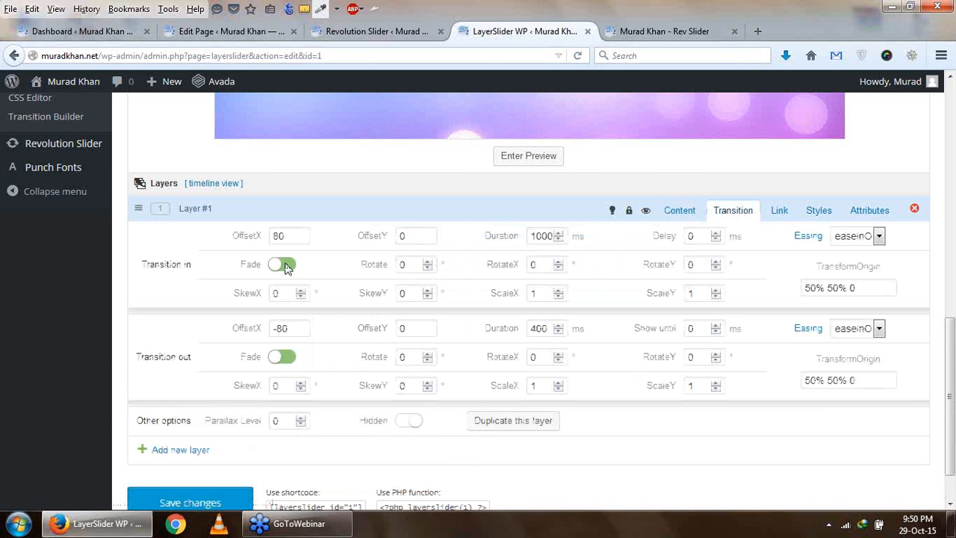
{"action": "scroll", "coordinate": [343, 249], "scroll_direction": "up", "scroll_amount": 5}
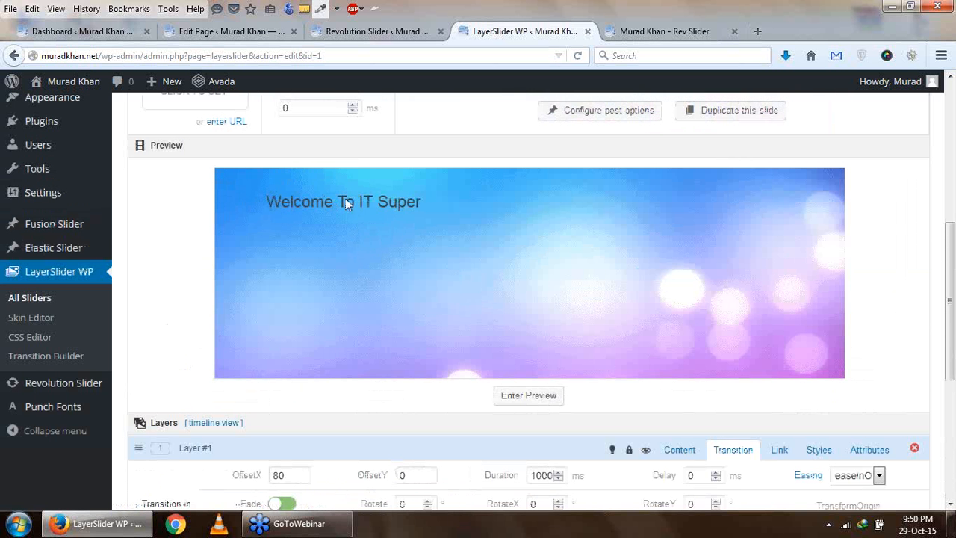
{"action": "scroll", "coordinate": [383, 282], "scroll_direction": "down", "scroll_amount": 1}
{"action": "scroll", "coordinate": [383, 282], "scroll_direction": "down", "scroll_amount": 4}
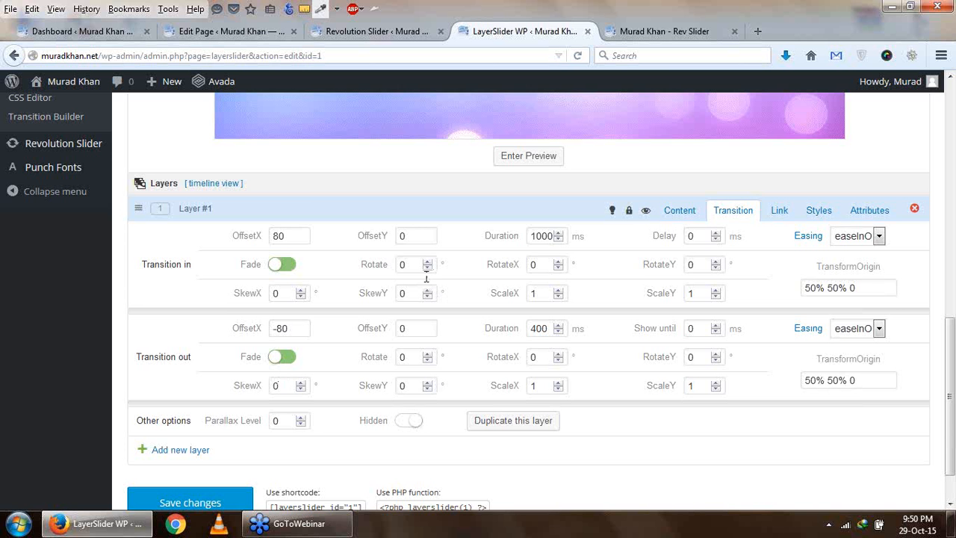
{"action": "scroll", "coordinate": [432, 263], "scroll_direction": "up", "scroll_amount": 2}
{"action": "scroll", "coordinate": [432, 263], "scroll_direction": "up", "scroll_amount": 2}
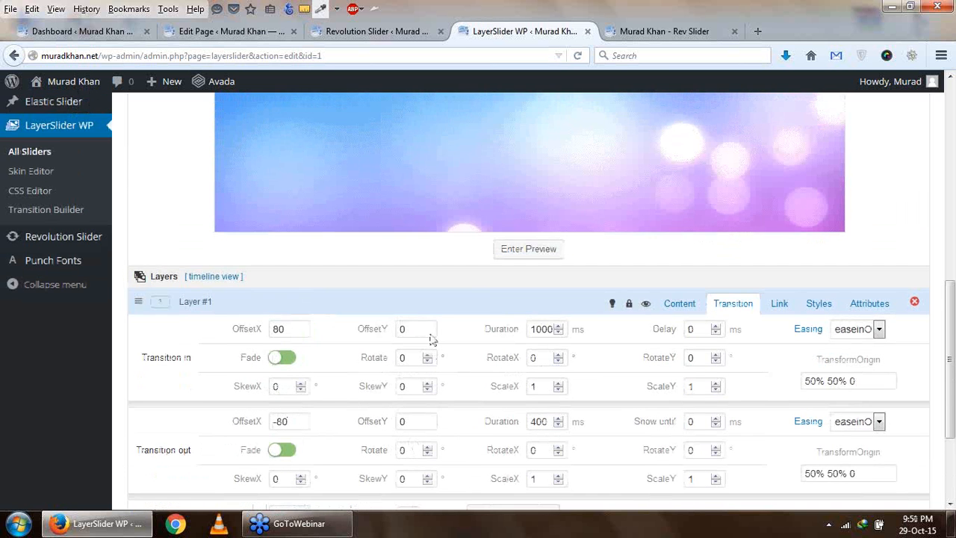
{"action": "left_click", "coordinate": [427, 421]}
{"action": "left_click", "coordinate": [427, 422]}
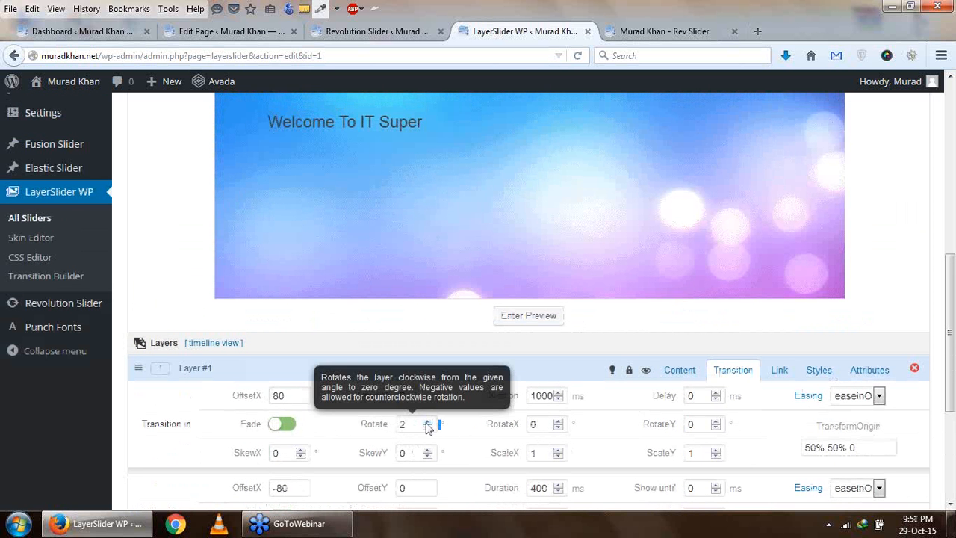
{"action": "left_click", "coordinate": [425, 423]}
- Play the slide preview to examine how the rotated text of Layer #1 animates
{"action": "scroll", "coordinate": [428, 424], "scroll_direction": "down", "scroll_amount": 4}
{"action": "left_click", "coordinate": [529, 156]}
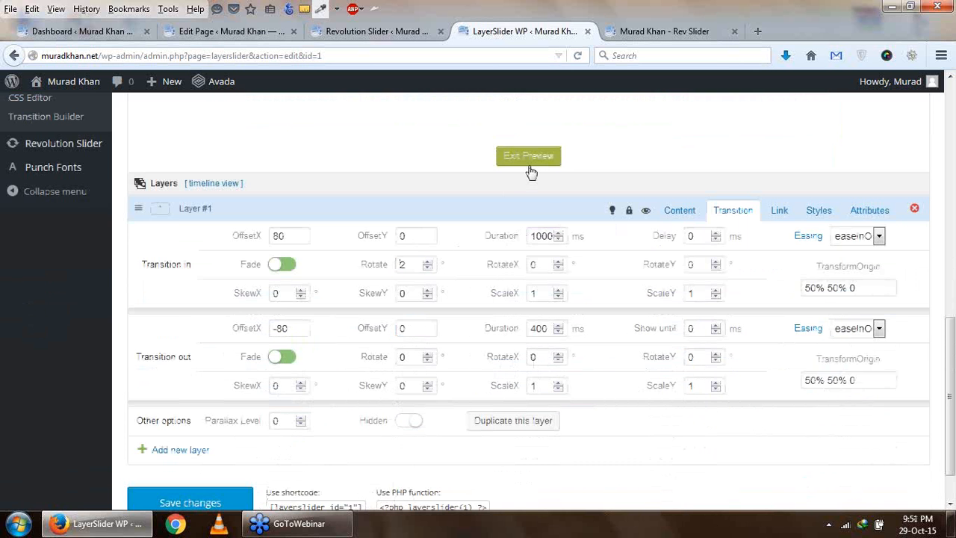
{"action": "scroll", "coordinate": [530, 171], "scroll_direction": "up", "scroll_amount": 4}
{"action": "scroll", "coordinate": [351, 273], "scroll_direction": "up", "scroll_amount": 4}
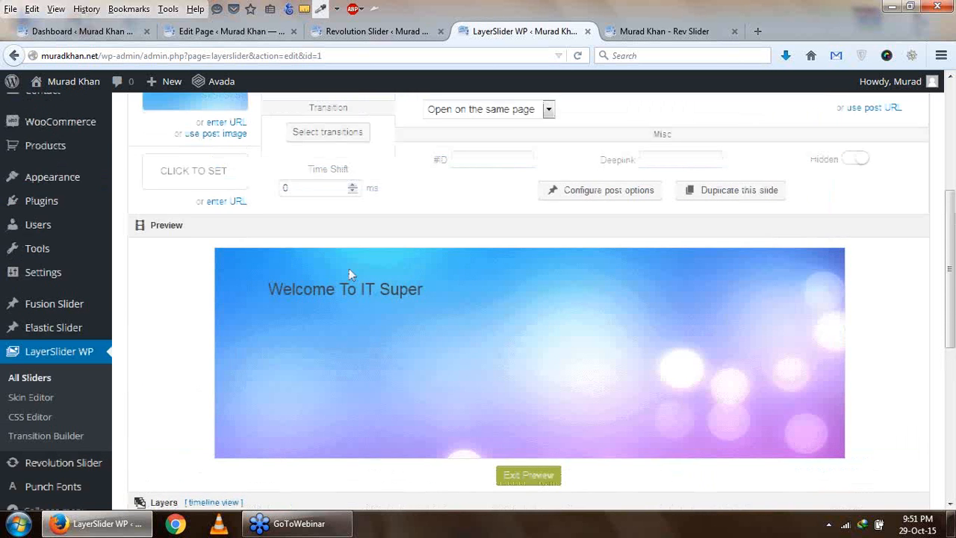
{"action": "scroll", "coordinate": [479, 316], "scroll_direction": "down", "scroll_amount": 9}
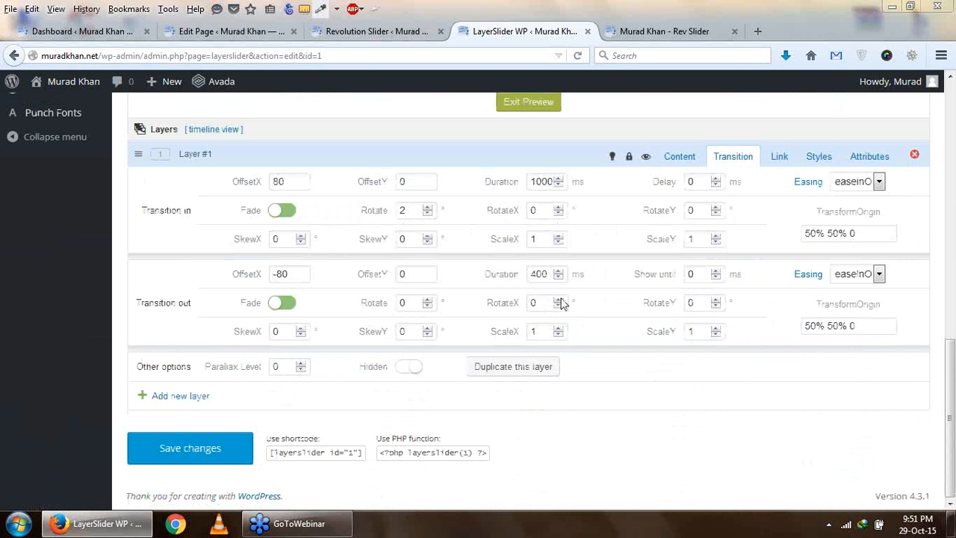
- Empty the Recycle Bin on the Windows desktop and return to the LayerSlider editor in Firefox
{"action": "left_click", "coordinate": [951, 523]}
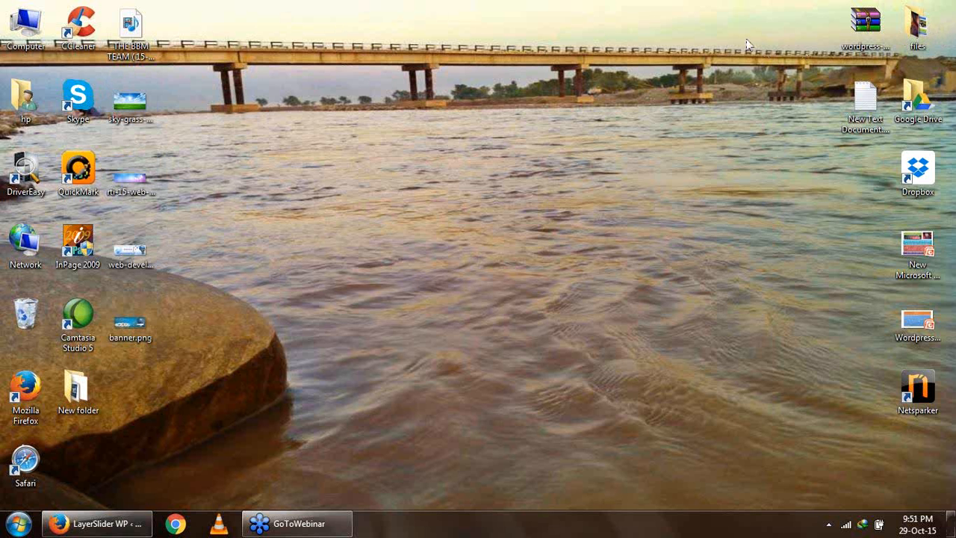
{"action": "right_click", "coordinate": [27, 317]}
{"action": "left_click", "coordinate": [53, 344]}
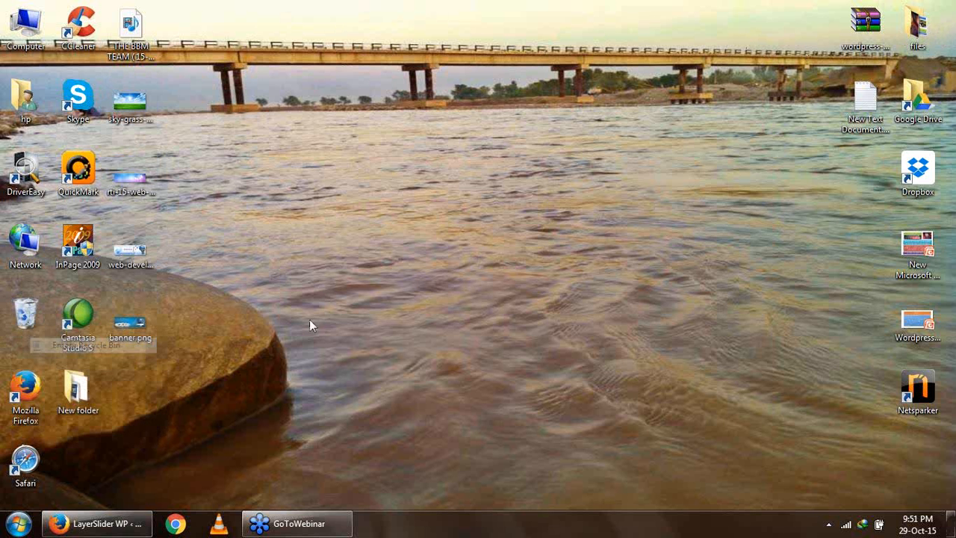
{"action": "left_click", "coordinate": [546, 272]}
{"action": "left_click", "coordinate": [129, 526]}
{"action": "left_click_drag", "start_coordinate": [382, 205], "coordinate": [954, 509]}
- Try different transition-in easings for Layer #1 against the slide preview, ending on an easeInQ option
{"action": "scroll", "coordinate": [684, 408], "scroll_direction": "up", "scroll_amount": 2}
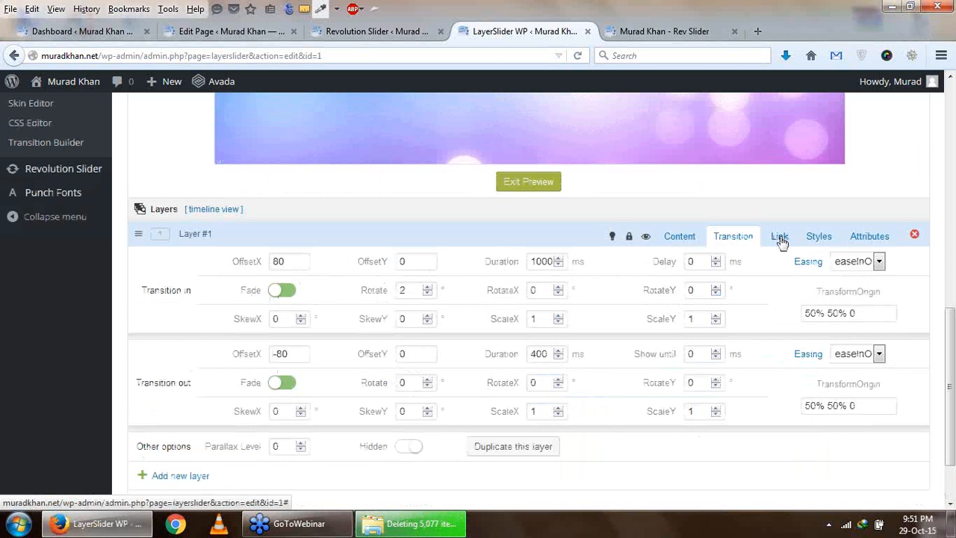
{"action": "left_click", "coordinate": [680, 236]}
{"action": "left_click", "coordinate": [725, 238]}
{"action": "scroll", "coordinate": [724, 308], "scroll_direction": "down", "scroll_amount": 1}
{"action": "scroll", "coordinate": [724, 308], "scroll_direction": "down", "scroll_amount": 2}
{"action": "scroll", "coordinate": [752, 258], "scroll_direction": "up", "scroll_amount": 3}
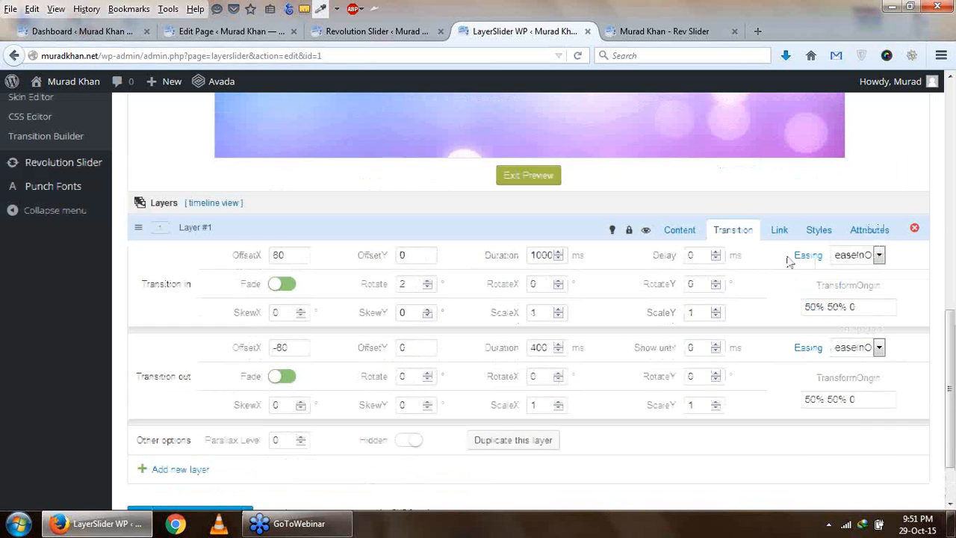
{"action": "left_click", "coordinate": [864, 263]}
{"action": "left_click", "coordinate": [869, 335]}
{"action": "scroll", "coordinate": [716, 307], "scroll_direction": "up", "scroll_amount": 2}
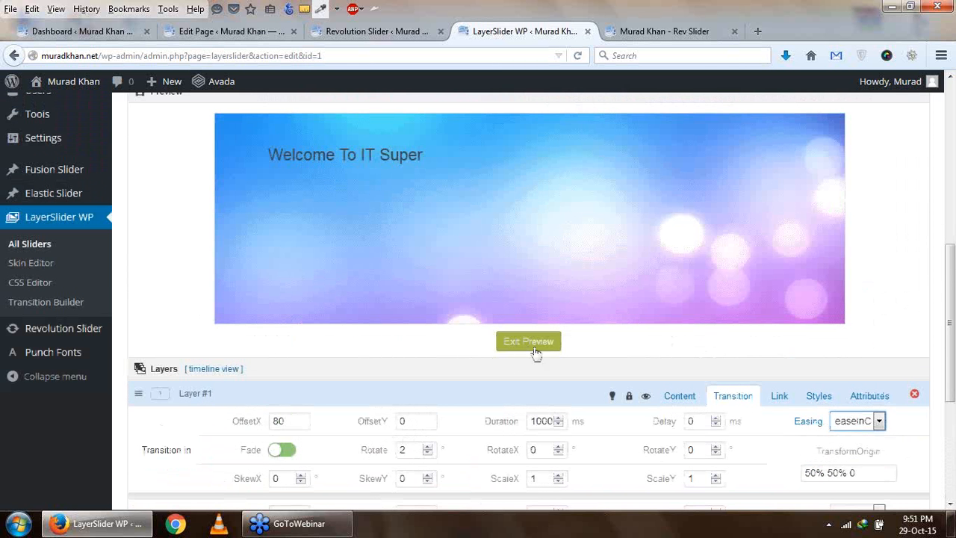
{"action": "left_click", "coordinate": [879, 420]}
{"action": "left_click", "coordinate": [864, 321]}
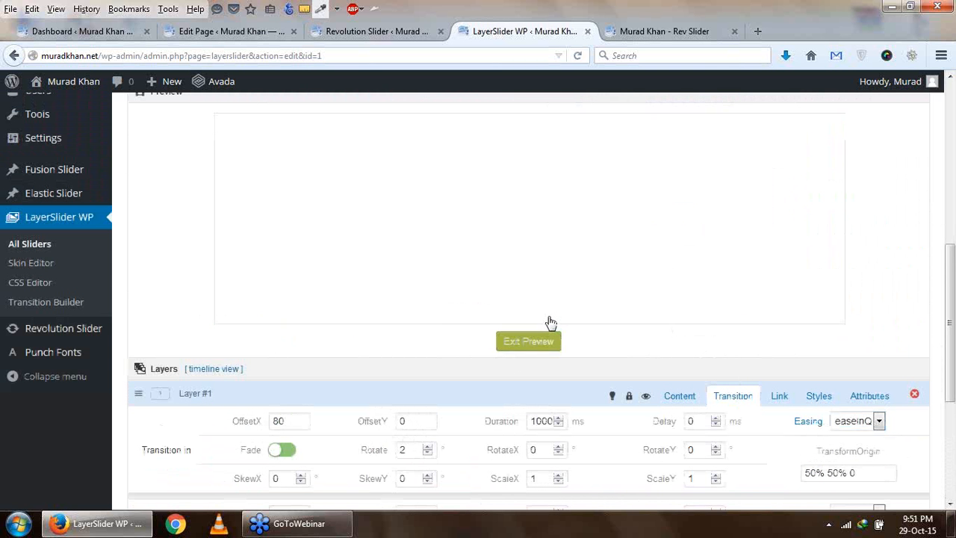
- Look over the transition-out values, other options and link settings of Layer #1
{"action": "scroll", "coordinate": [632, 380], "scroll_direction": "down", "scroll_amount": 3}
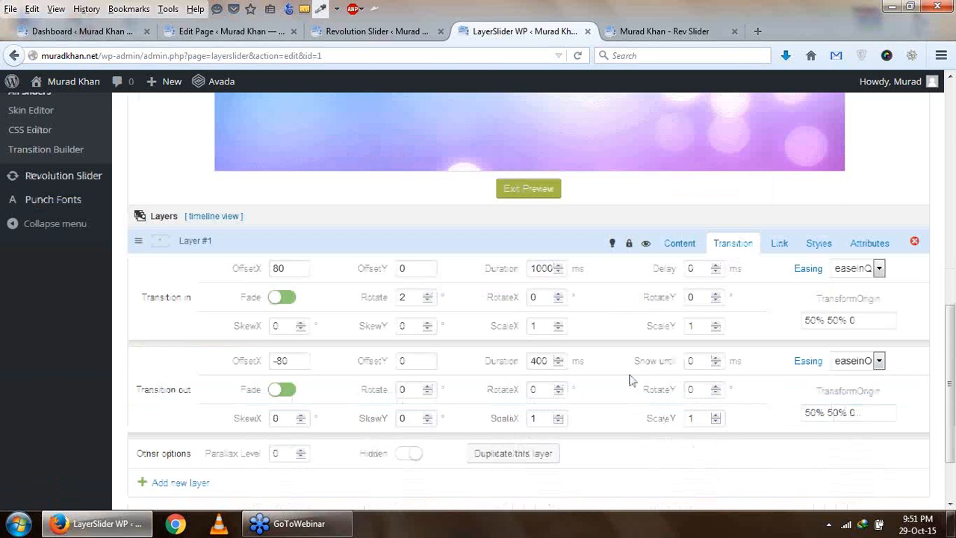
{"action": "scroll", "coordinate": [632, 380], "scroll_direction": "down", "scroll_amount": 2}
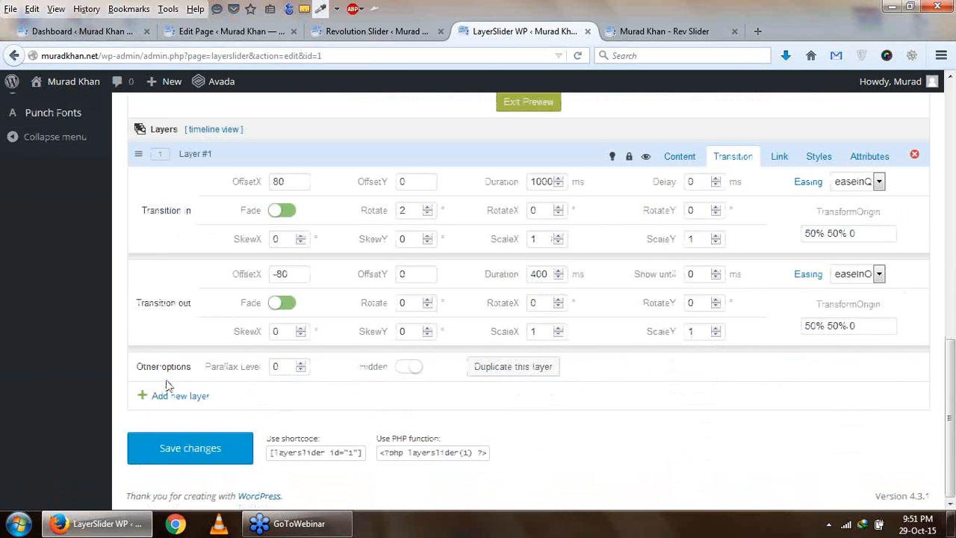
{"action": "scroll", "coordinate": [315, 335], "scroll_direction": "up", "scroll_amount": 2}
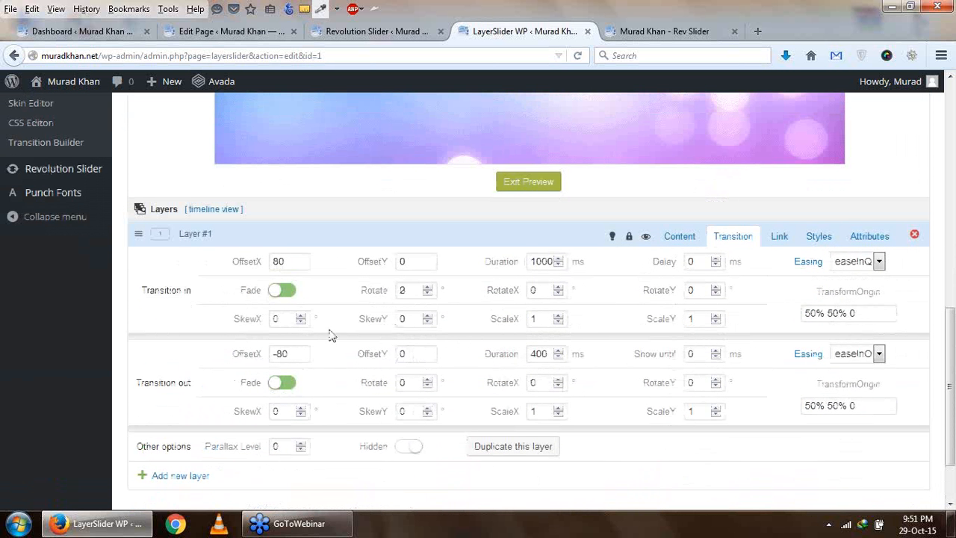
{"action": "scroll", "coordinate": [329, 337], "scroll_direction": "down", "scroll_amount": 2}
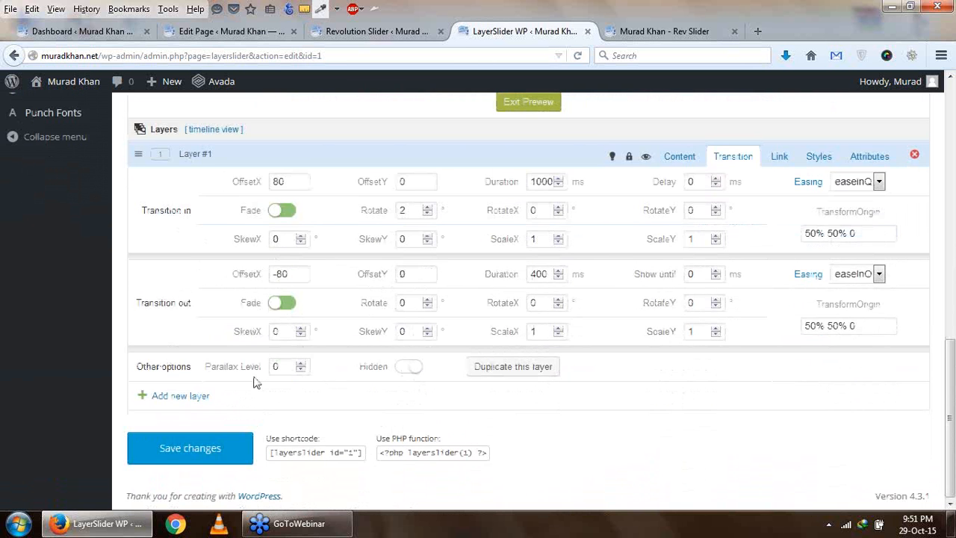
{"action": "scroll", "coordinate": [587, 380], "scroll_direction": "up", "scroll_amount": 4}
{"action": "left_click", "coordinate": [781, 317]}
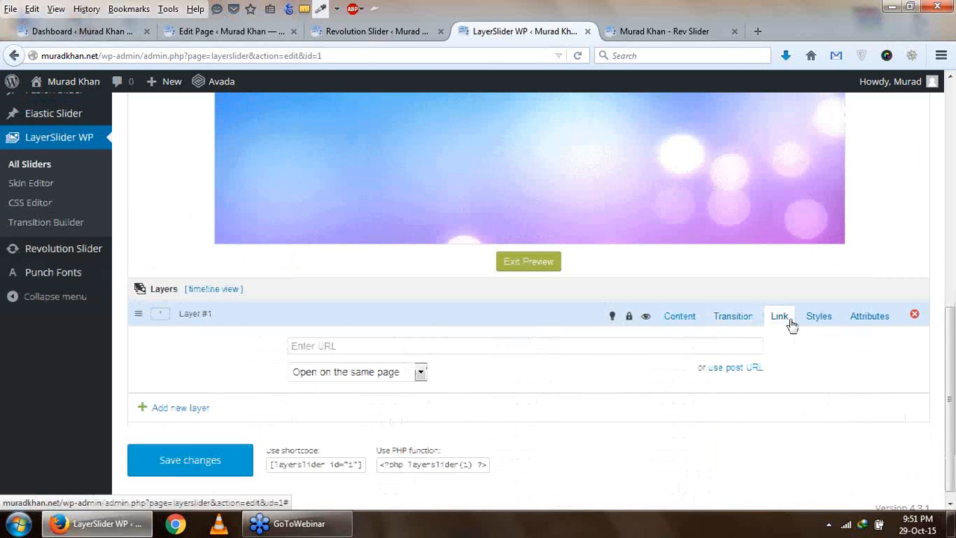
{"action": "scroll", "coordinate": [419, 389], "scroll_direction": "up", "scroll_amount": 2}
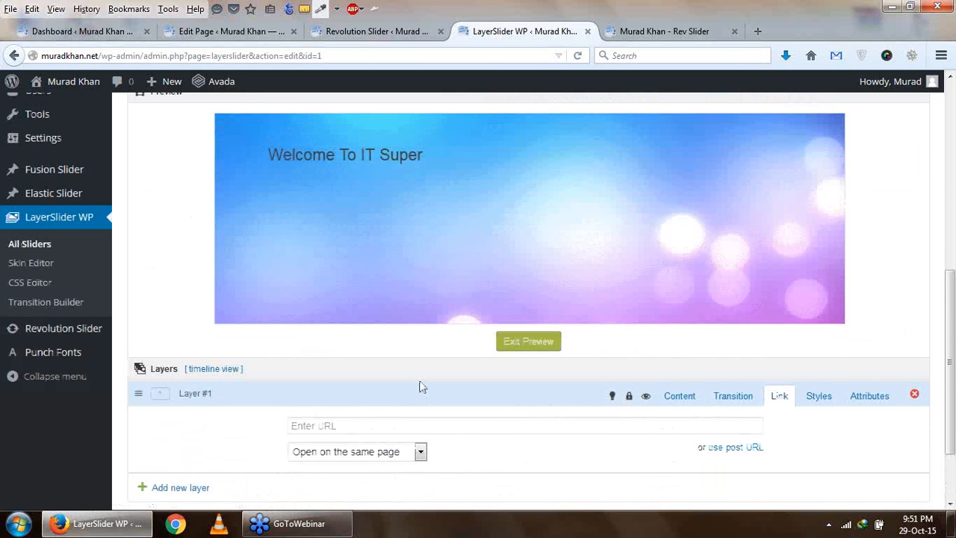
- Look over the layout, padding, border, font and miscellaneous style fields of Layer #1
{"action": "left_click", "coordinate": [814, 396]}
{"action": "scroll", "coordinate": [456, 408], "scroll_direction": "down", "scroll_amount": 1}
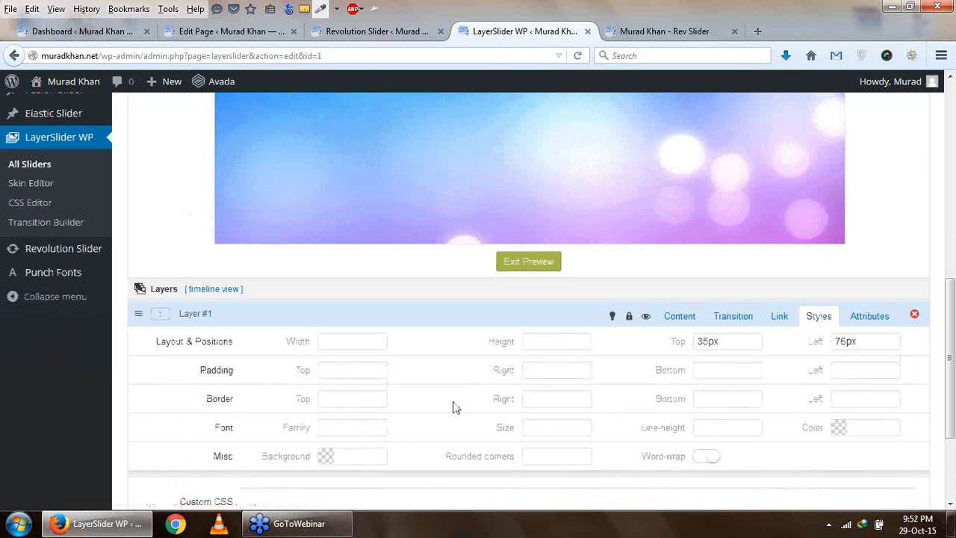
{"action": "left_click", "coordinate": [557, 342]}
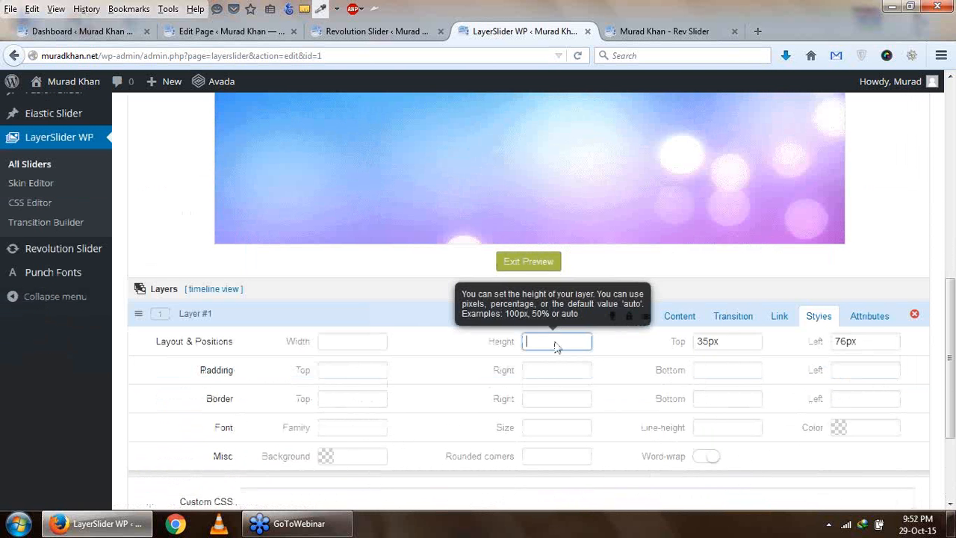
{"action": "left_click", "coordinate": [341, 345]}
{"action": "left_click", "coordinate": [334, 368]}
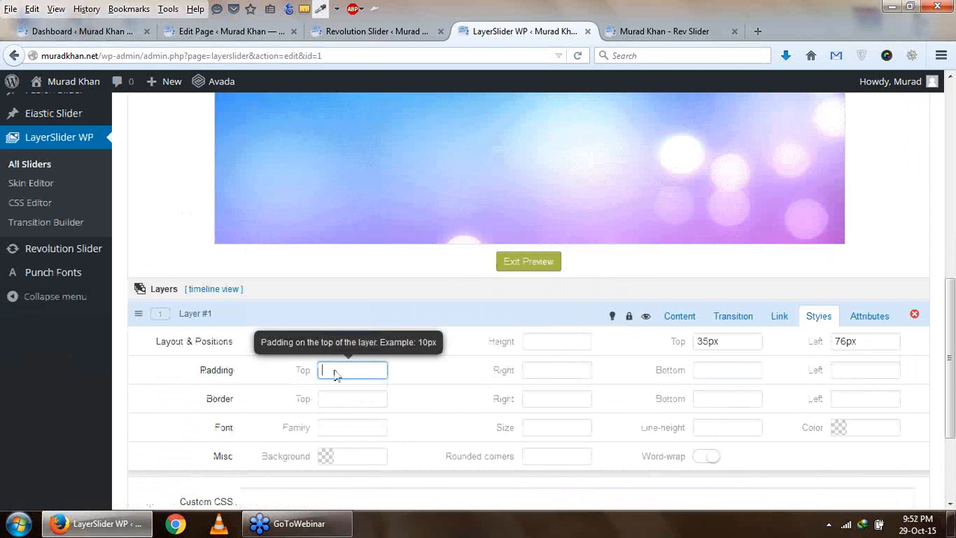
{"action": "left_click", "coordinate": [587, 369]}
{"action": "left_click", "coordinate": [742, 370]}
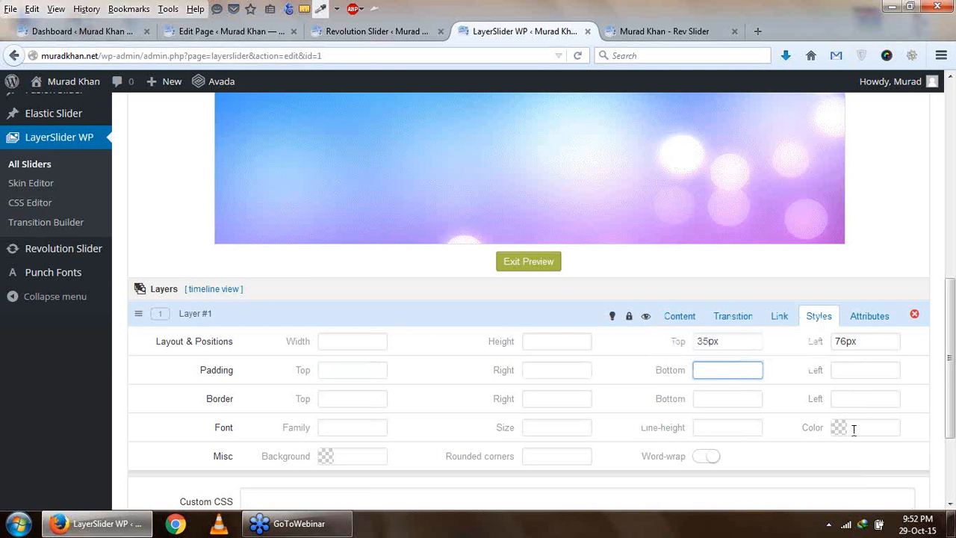
{"action": "scroll", "coordinate": [846, 437], "scroll_direction": "up", "scroll_amount": 1}
{"action": "scroll", "coordinate": [842, 474], "scroll_direction": "down", "scroll_amount": 1}
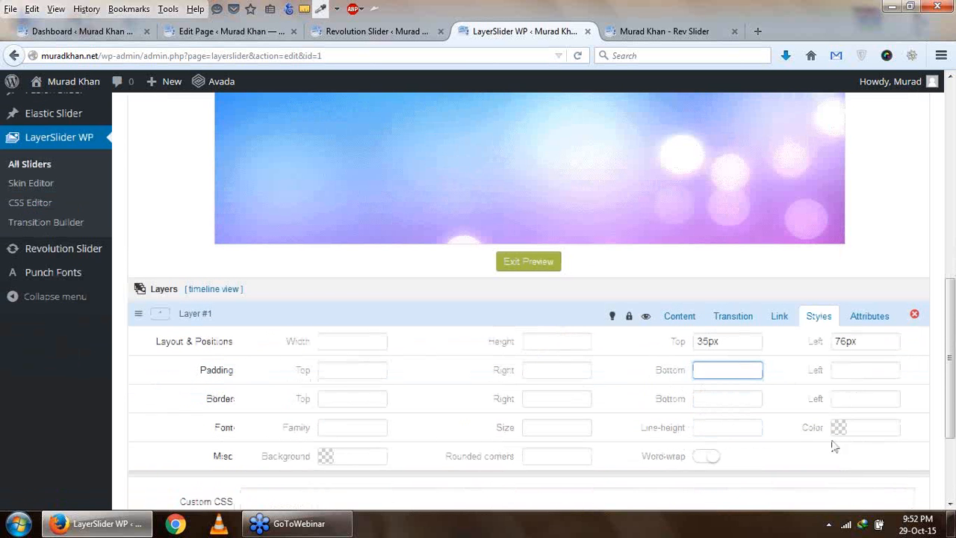
- Set the font color of Layer #1 to green #4cd90b and exit the slide preview to check it
{"action": "left_click", "coordinate": [840, 427]}
{"action": "left_click", "coordinate": [877, 497]}
{"action": "left_click", "coordinate": [878, 485]}
{"action": "scroll", "coordinate": [878, 486], "scroll_direction": "down", "scroll_amount": 1}
{"action": "left_click", "coordinate": [877, 435]}
{"action": "left_click", "coordinate": [860, 371]}
{"action": "scroll", "coordinate": [622, 367], "scroll_direction": "up", "scroll_amount": 2}
{"action": "left_click", "coordinate": [527, 342]}
{"action": "left_click", "coordinate": [526, 344]}
{"action": "left_click", "coordinate": [523, 349]}
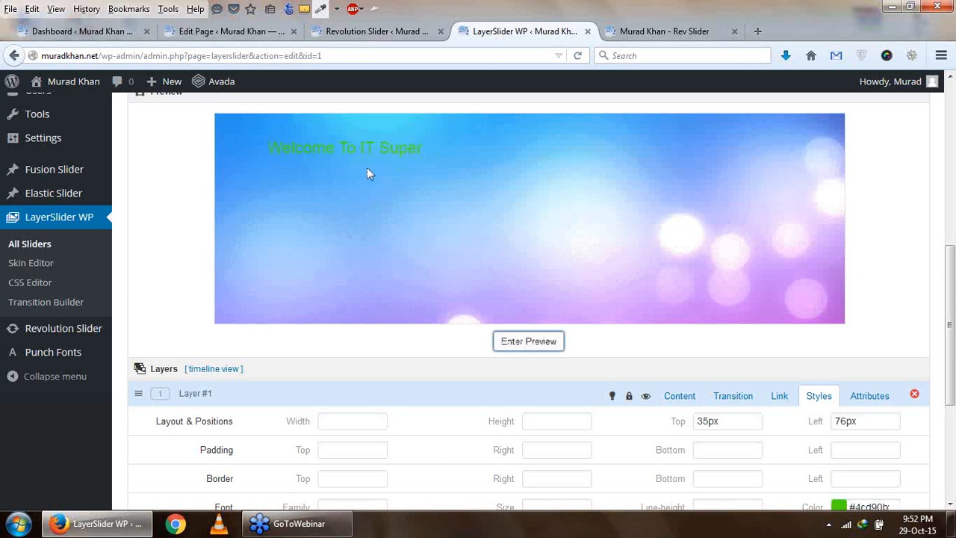
- Set the background of Layer #1 to red #e60000 and check the text on the slide
{"action": "scroll", "coordinate": [534, 284], "scroll_direction": "down", "scroll_amount": 3}
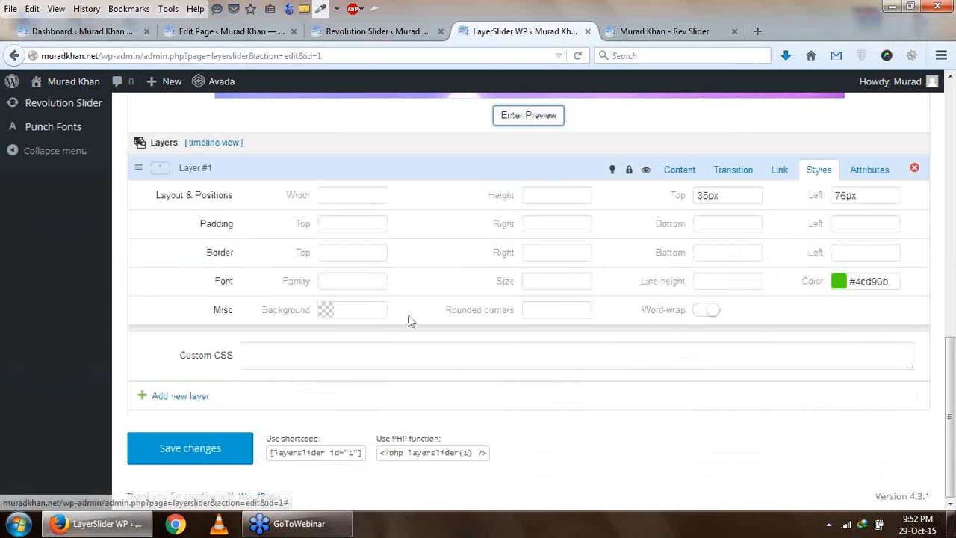
{"action": "left_click", "coordinate": [325, 309]}
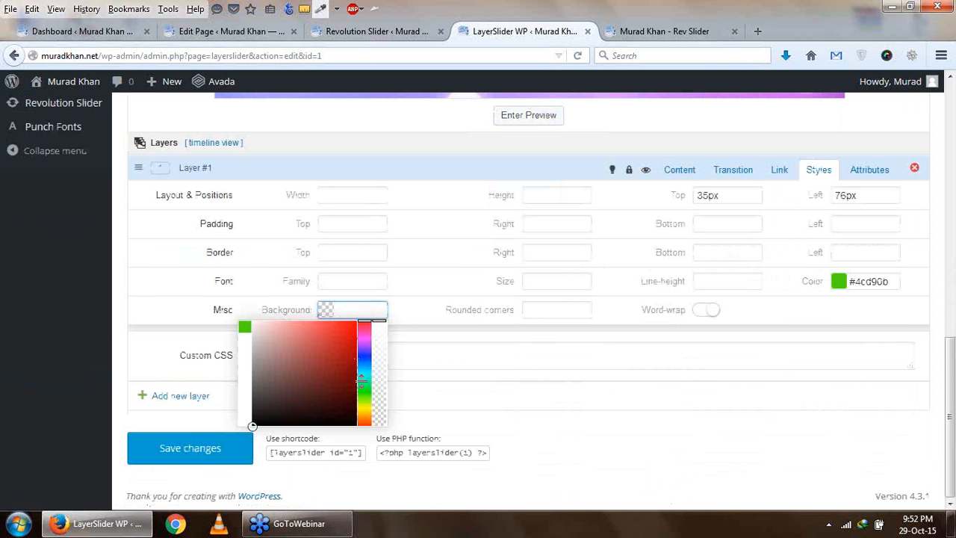
{"action": "left_click", "coordinate": [358, 331]}
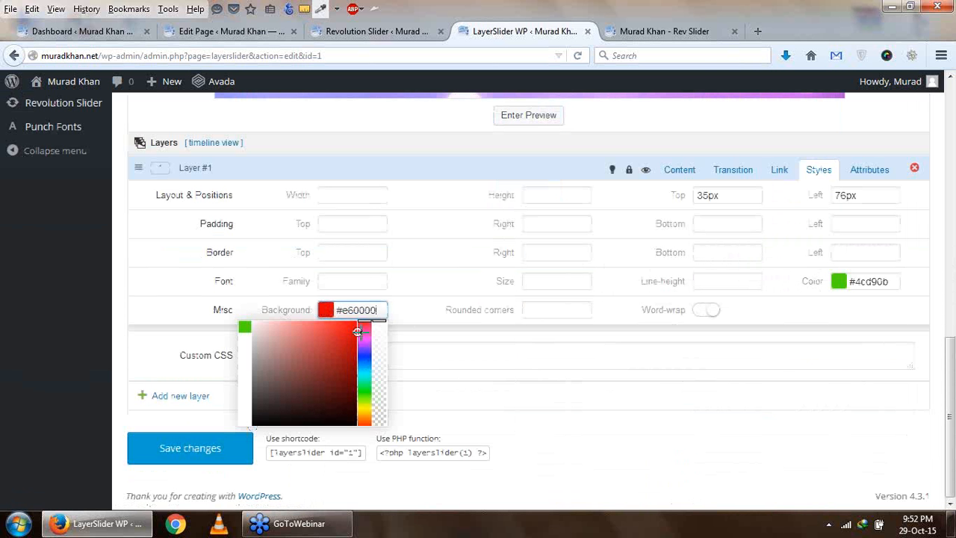
{"action": "left_click", "coordinate": [486, 359]}
{"action": "scroll", "coordinate": [503, 356], "scroll_direction": "up", "scroll_amount": 3}
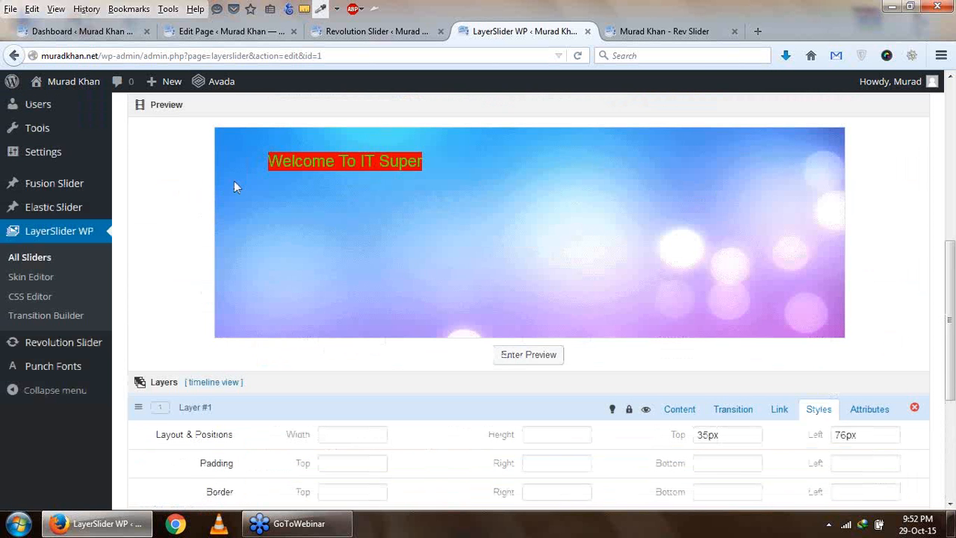
{"action": "scroll", "coordinate": [453, 275], "scroll_direction": "down", "scroll_amount": 3}
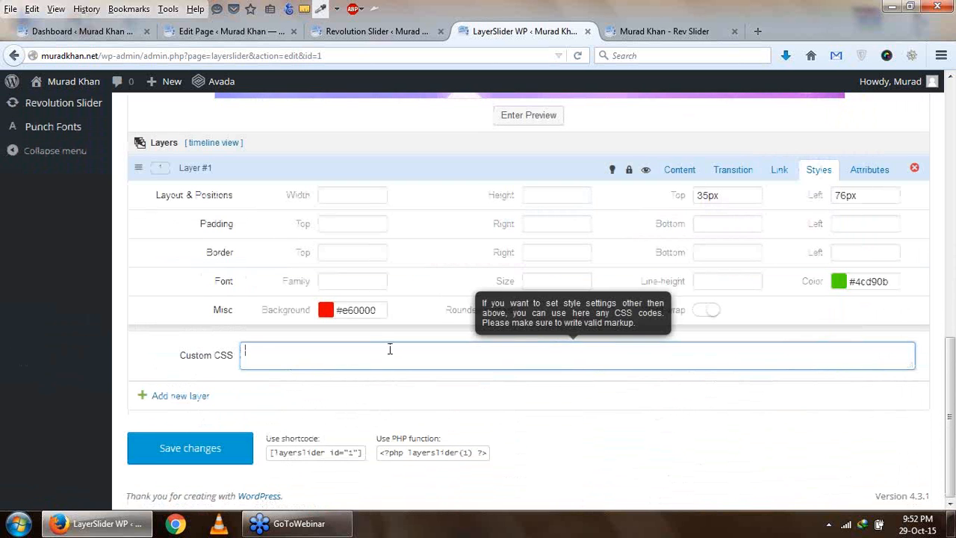
- Look over the attribute fields of Layer #1 and return to its transition settings
{"action": "scroll", "coordinate": [301, 336], "scroll_direction": "up", "scroll_amount": 2}
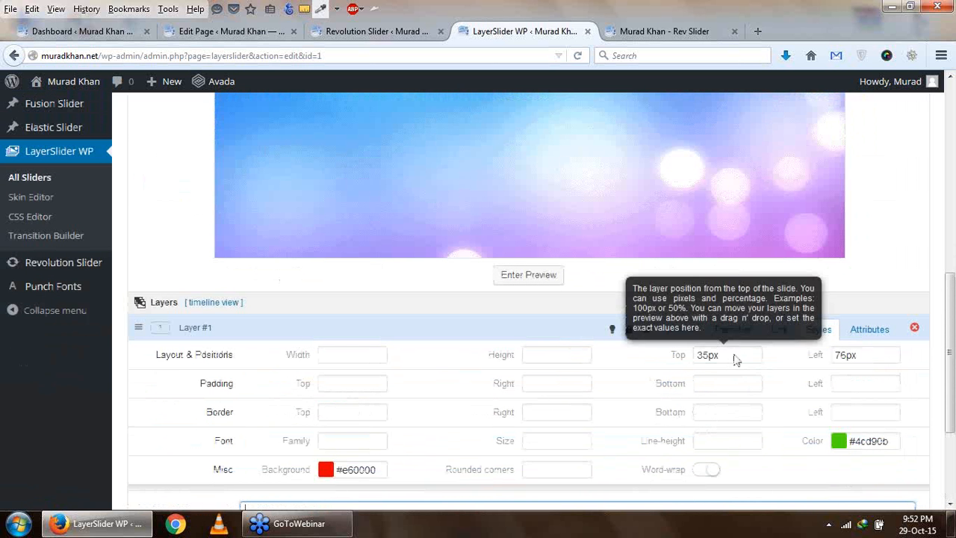
{"action": "left_click", "coordinate": [866, 334]}
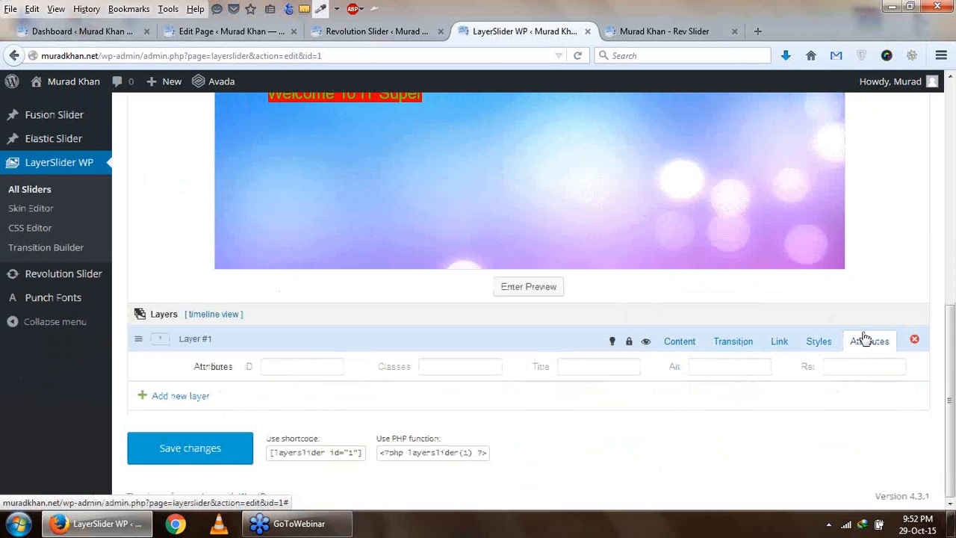
{"action": "left_click", "coordinate": [726, 345]}
{"action": "scroll", "coordinate": [728, 360], "scroll_direction": "down", "scroll_amount": 1}
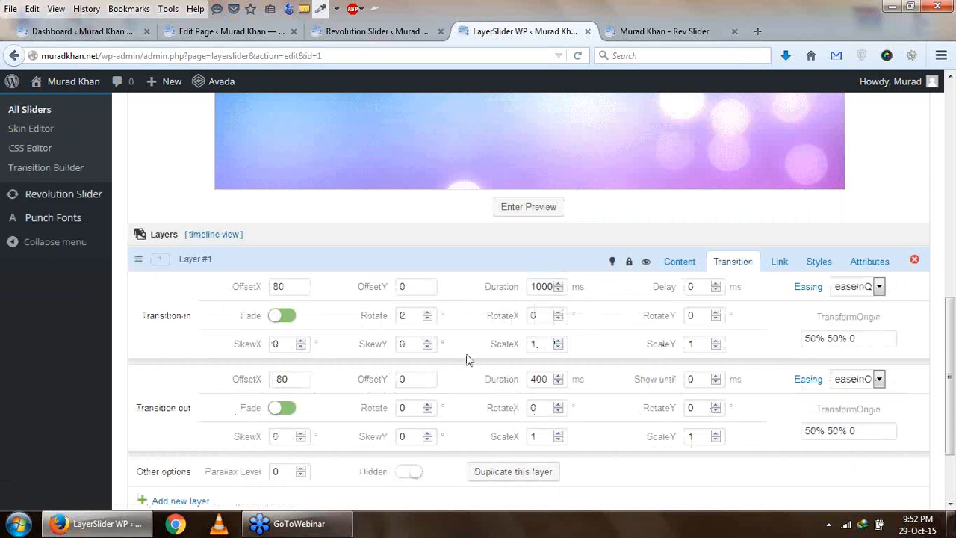
- Try a transition-in SkewY of 3 for Layer #1 in the slide preview, and reset SkewY to 0
{"action": "scroll", "coordinate": [468, 344], "scroll_direction": "up", "scroll_amount": 2}
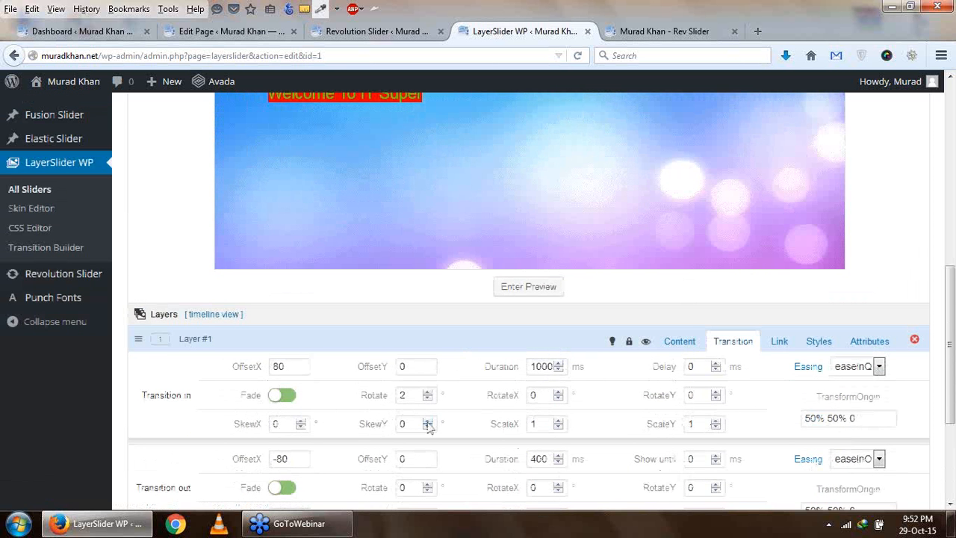
{"action": "left_click", "coordinate": [428, 421]}
{"action": "left_click", "coordinate": [428, 421]}
{"action": "left_click", "coordinate": [428, 420]}
{"action": "left_click", "coordinate": [524, 286]}
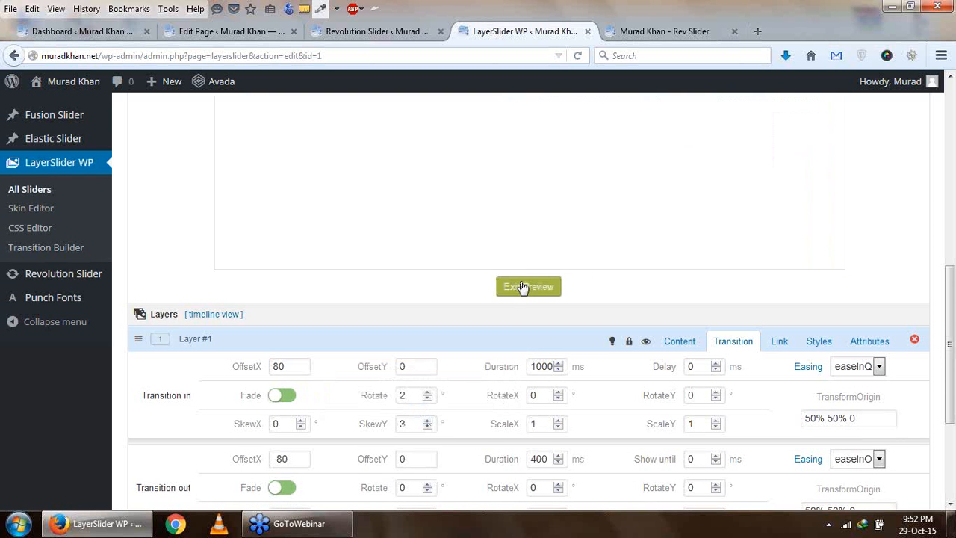
{"action": "scroll", "coordinate": [521, 283], "scroll_direction": "down", "scroll_amount": 2}
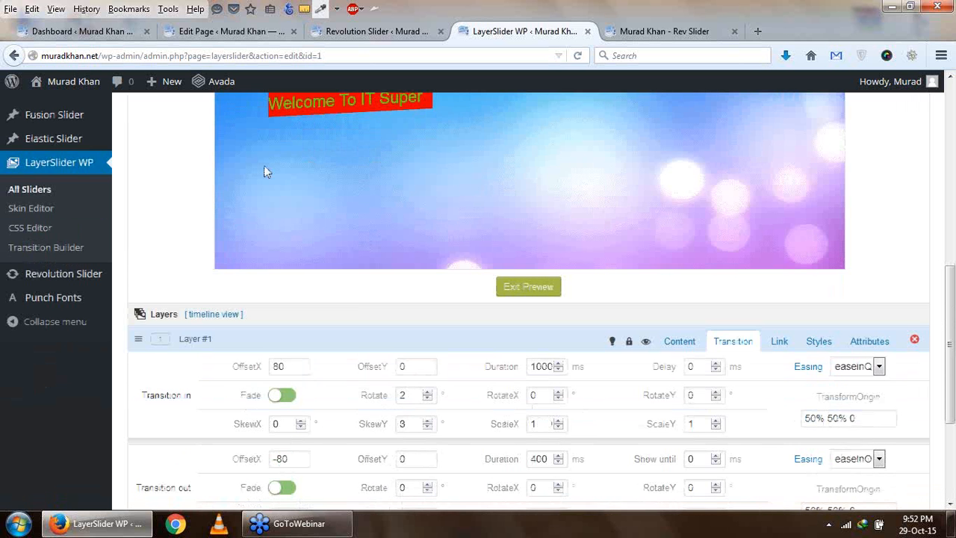
{"action": "left_click", "coordinate": [427, 421]}
{"action": "left_click", "coordinate": [428, 422]}
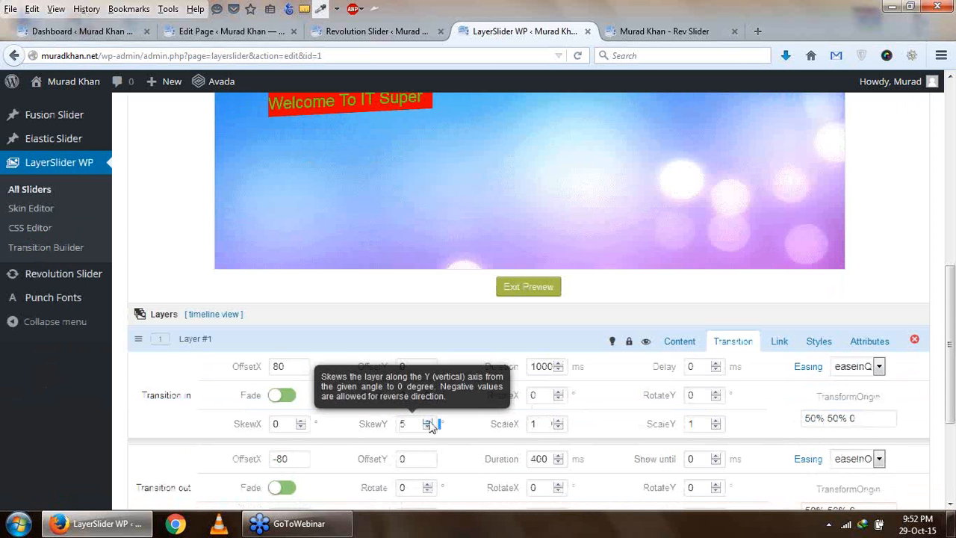
{"action": "left_click", "coordinate": [428, 428]}
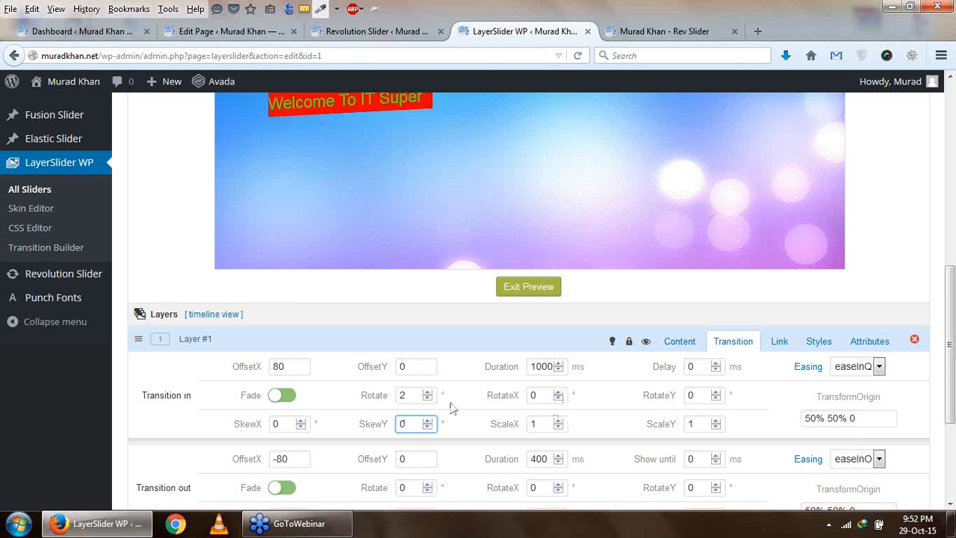
- Set the transition-in Rotate of Layer #1 to 4 and replay the slide preview
{"action": "double_click", "coordinate": [428, 392]}
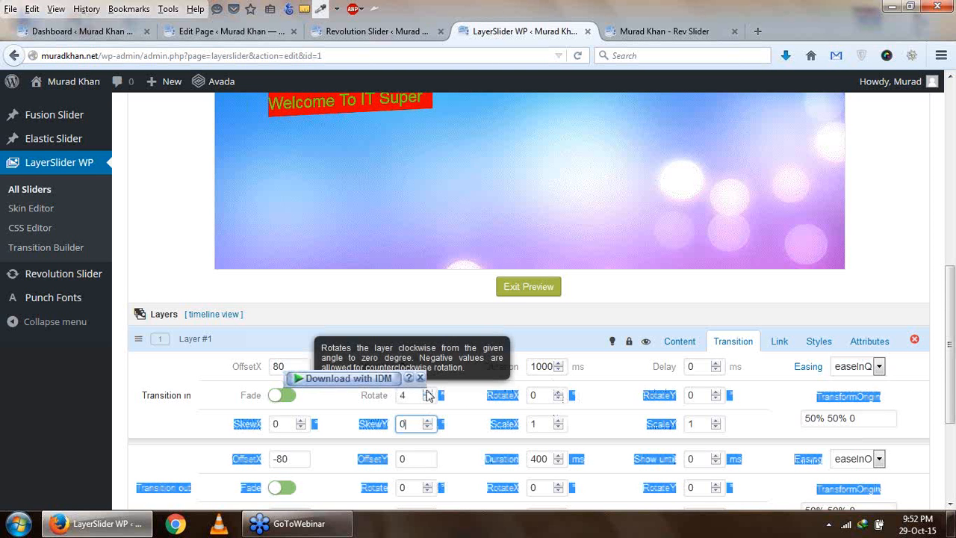
{"action": "left_click", "coordinate": [514, 290]}
{"action": "left_click", "coordinate": [518, 289]}
{"action": "scroll", "coordinate": [519, 289], "scroll_direction": "up", "scroll_amount": 2}
{"action": "scroll", "coordinate": [448, 231], "scroll_direction": "down", "scroll_amount": 2}
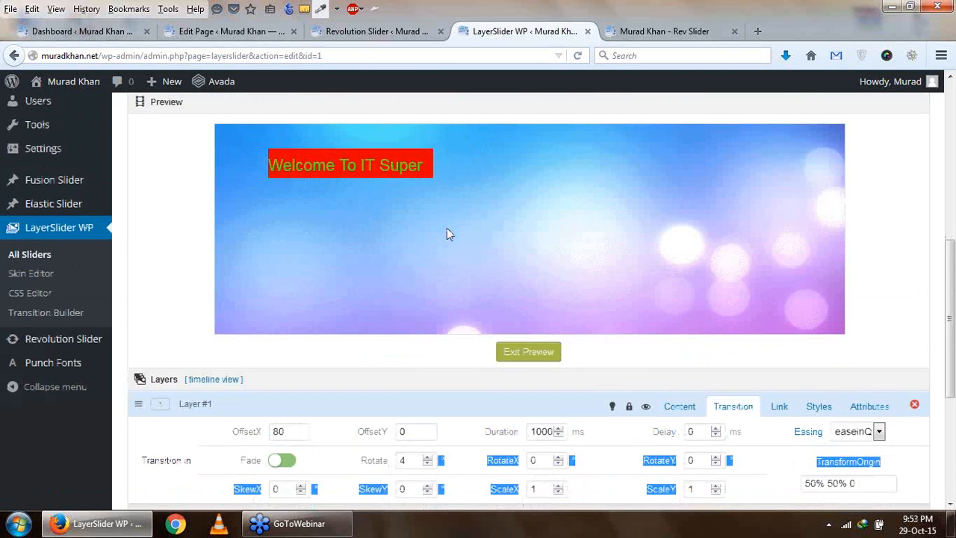
{"action": "left_click", "coordinate": [450, 371]}
- Duplicate Layer #1 on the current slide
{"action": "scroll", "coordinate": [527, 407], "scroll_direction": "down", "scroll_amount": 2}
{"action": "scroll", "coordinate": [375, 375], "scroll_direction": "down", "scroll_amount": 3}
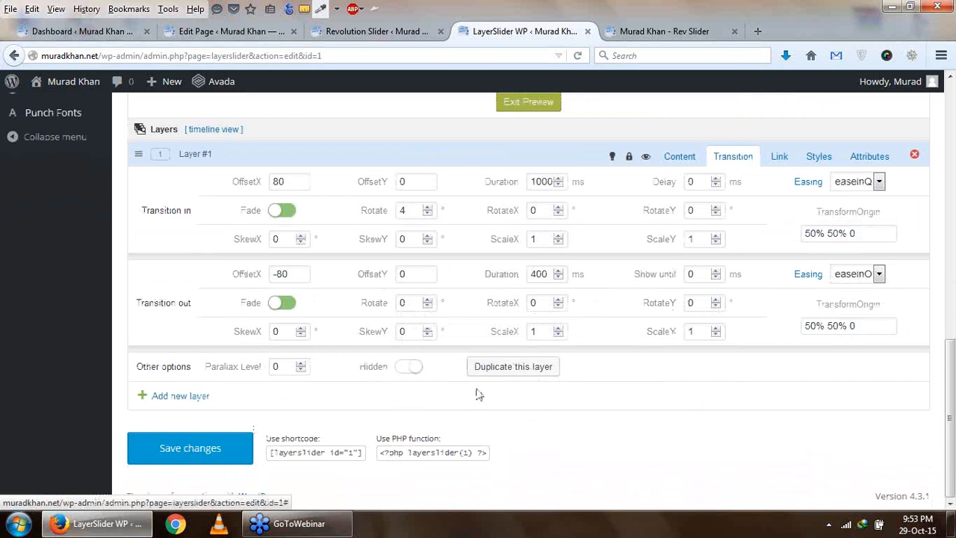
{"action": "left_click", "coordinate": [501, 368]}
{"action": "scroll", "coordinate": [501, 368], "scroll_direction": "up", "scroll_amount": 5}
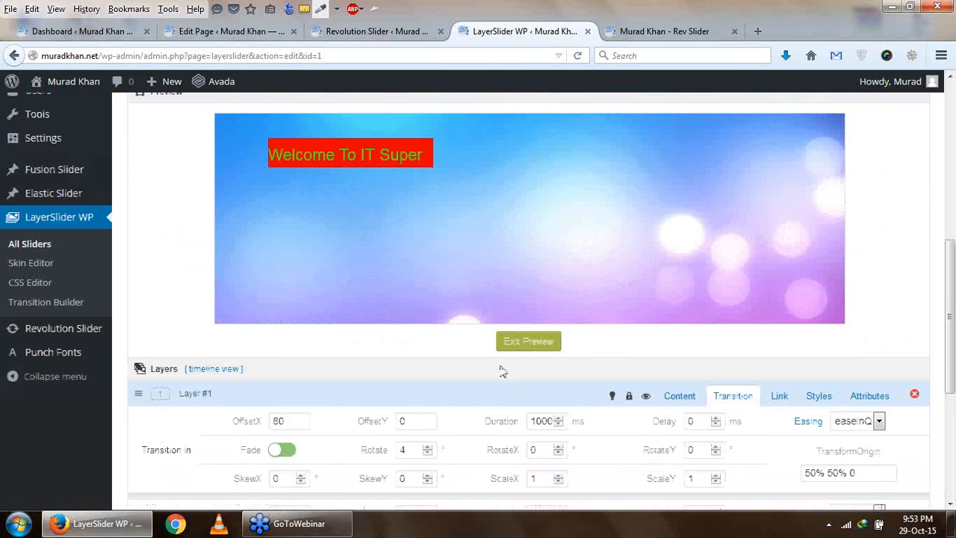
{"action": "scroll", "coordinate": [415, 348], "scroll_direction": "down", "scroll_amount": 5}
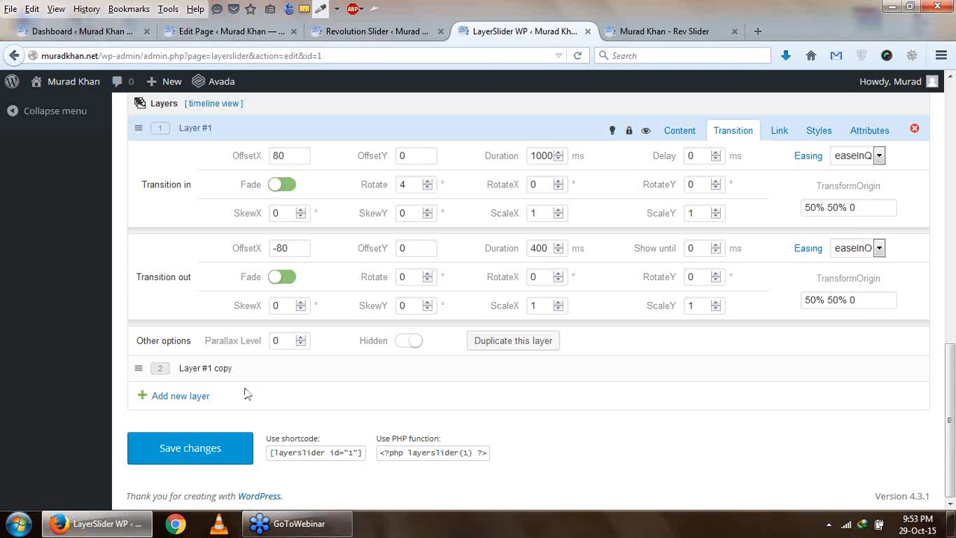
- Open the Layer #1 copy and change its text type to H2
{"action": "left_click", "coordinate": [160, 369]}
{"action": "scroll", "coordinate": [233, 359], "scroll_direction": "up", "scroll_amount": 2}
{"action": "scroll", "coordinate": [234, 360], "scroll_direction": "up", "scroll_amount": 5}
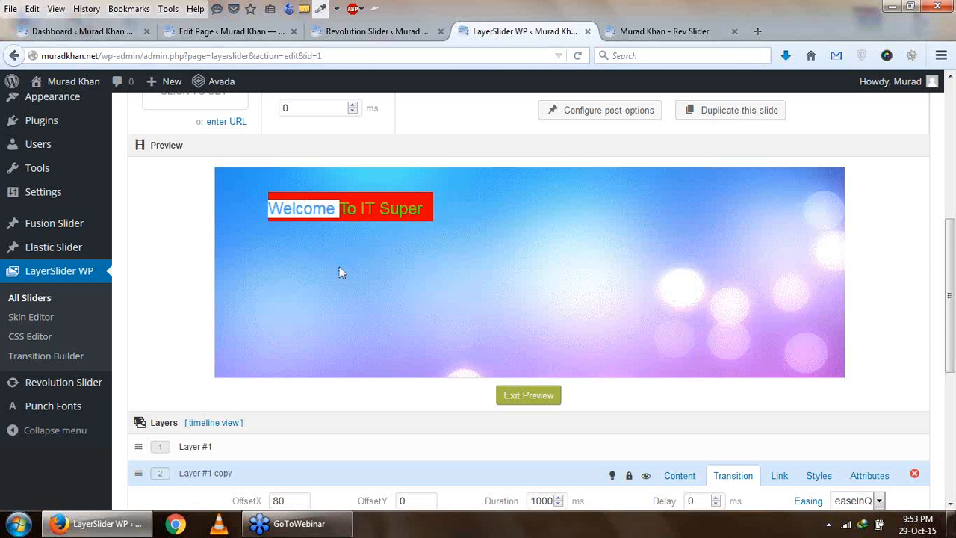
{"action": "scroll", "coordinate": [403, 288], "scroll_direction": "down", "scroll_amount": 5}
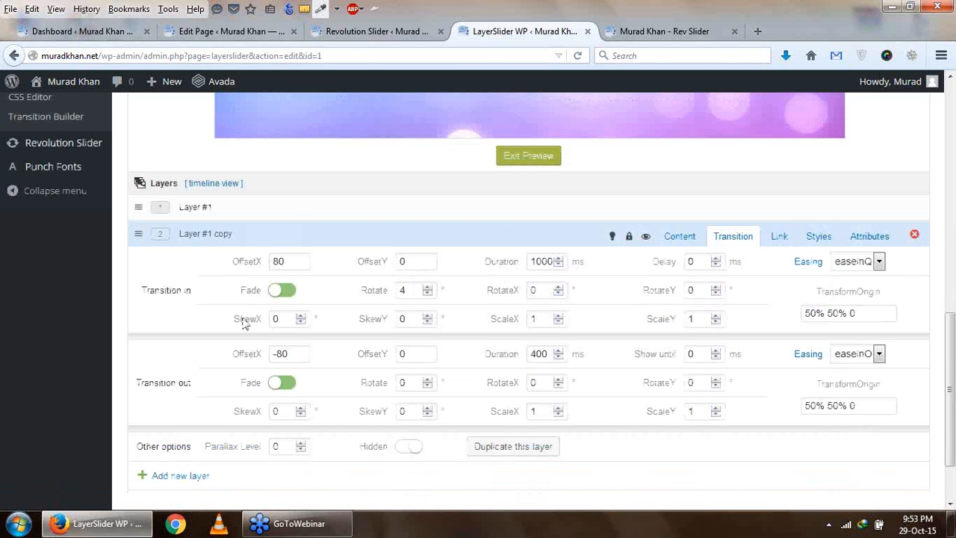
{"action": "scroll", "coordinate": [364, 385], "scroll_direction": "down", "scroll_amount": 2}
{"action": "scroll", "coordinate": [364, 384], "scroll_direction": "up", "scroll_amount": 4}
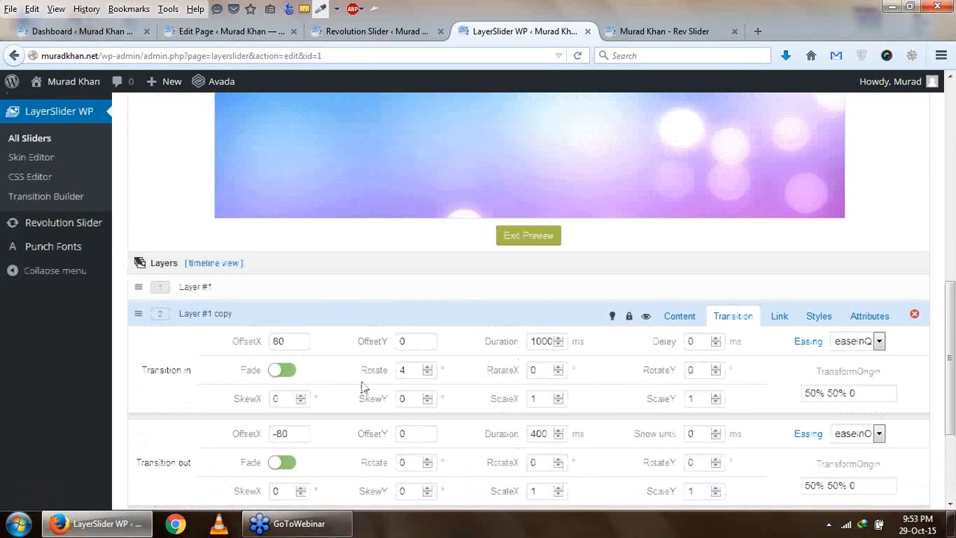
{"action": "left_click", "coordinate": [668, 320]}
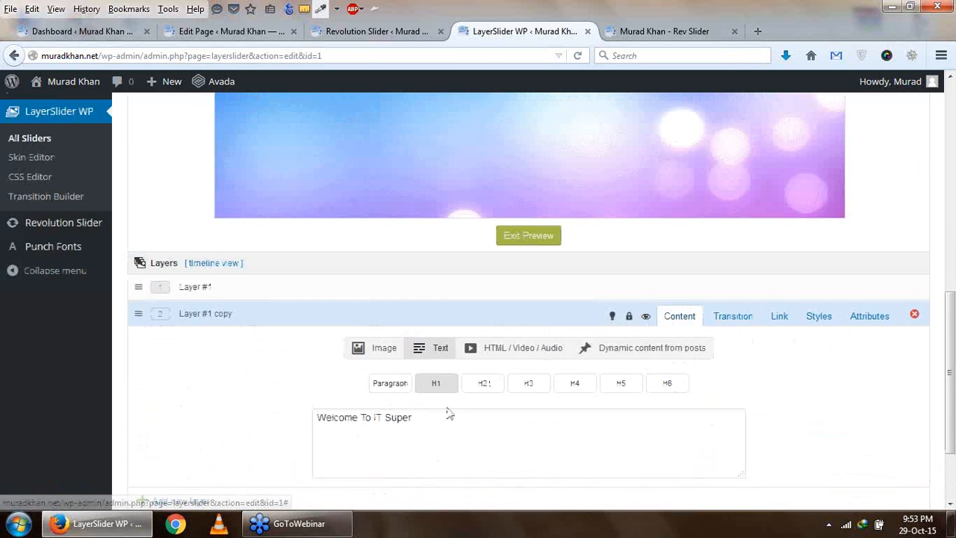
{"action": "left_click", "coordinate": [491, 387]}
- Exit the slide preview and move the duplicated text just below the original "Welcome To IT Super" text
{"action": "scroll", "coordinate": [491, 389], "scroll_direction": "up", "scroll_amount": 1}
{"action": "scroll", "coordinate": [490, 389], "scroll_direction": "up", "scroll_amount": 3}
{"action": "left_click_drag", "start_coordinate": [350, 212], "coordinate": [390, 263]}
{"action": "left_click", "coordinate": [389, 227]}
{"action": "left_click_drag", "start_coordinate": [379, 213], "coordinate": [471, 290]}
{"action": "scroll", "coordinate": [471, 291], "scroll_direction": "down", "scroll_amount": 2}
{"action": "left_click", "coordinate": [528, 320]}
{"action": "scroll", "coordinate": [490, 304], "scroll_direction": "up", "scroll_amount": 2}
{"action": "left_click_drag", "start_coordinate": [320, 201], "coordinate": [323, 243]}
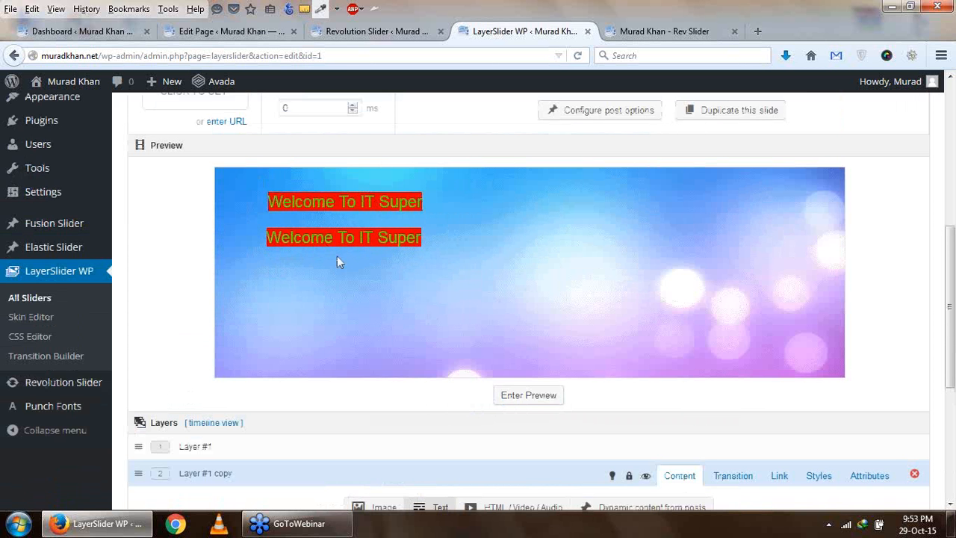
- Add a third layer to the slide and insert cropped-profile.jpg from the media library as its image
{"action": "scroll", "coordinate": [358, 311], "scroll_direction": "down", "scroll_amount": 1}
{"action": "scroll", "coordinate": [359, 311], "scroll_direction": "down", "scroll_amount": 4}
{"action": "scroll", "coordinate": [456, 415], "scroll_direction": "down", "scroll_amount": 2}
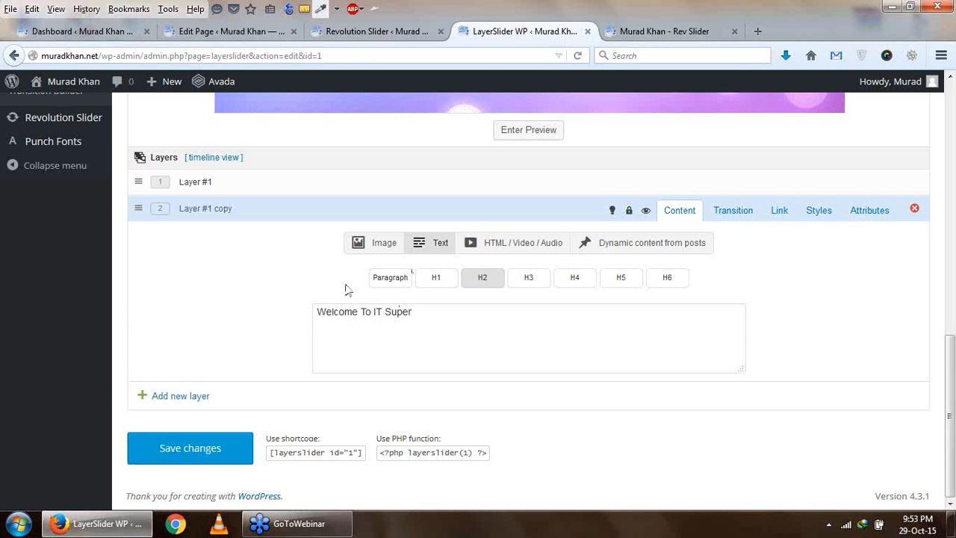
{"action": "left_click", "coordinate": [162, 397]}
{"action": "scroll", "coordinate": [445, 312], "scroll_direction": "up", "scroll_amount": 2}
{"action": "scroll", "coordinate": [410, 373], "scroll_direction": "down", "scroll_amount": 2}
{"action": "left_click", "coordinate": [421, 360]}
{"action": "left_click", "coordinate": [371, 321]}
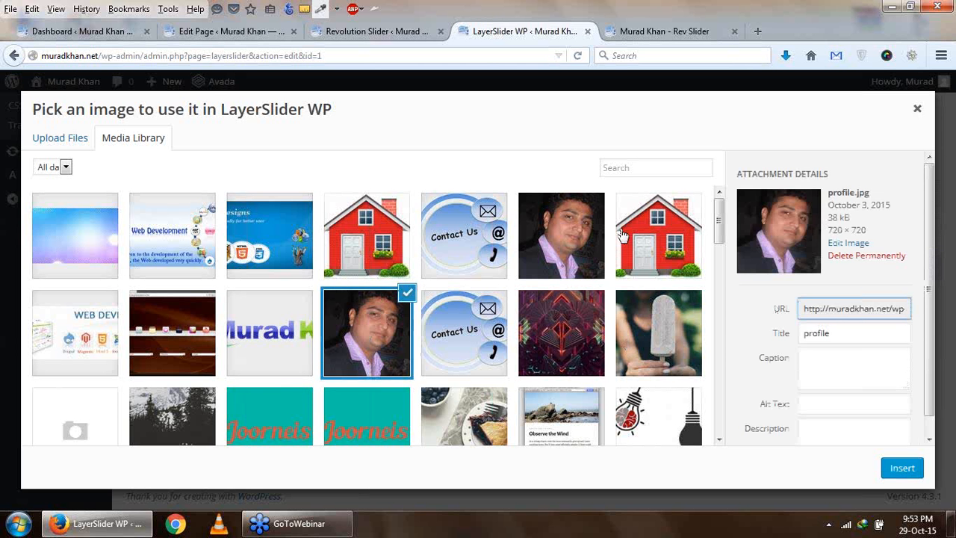
{"action": "left_click", "coordinate": [586, 230]}
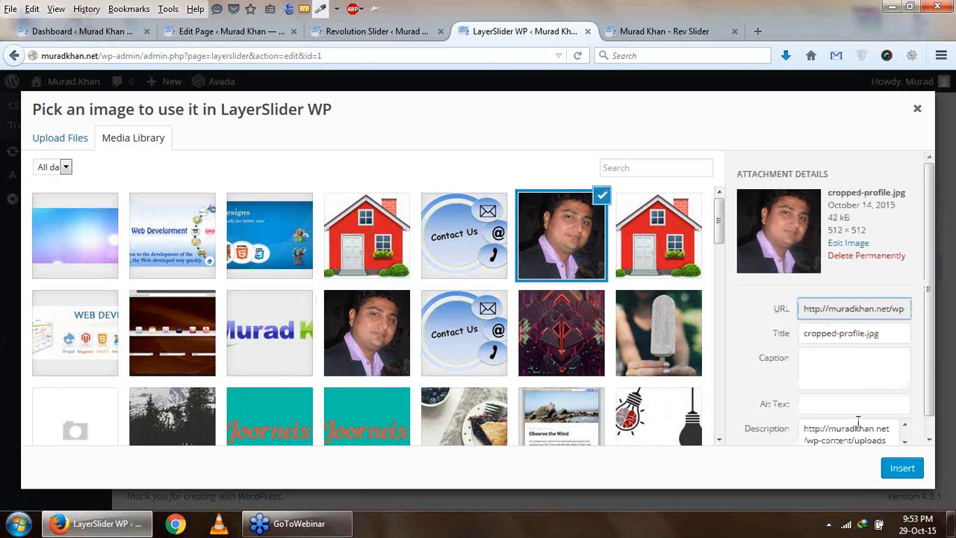
{"action": "left_click", "coordinate": [894, 472]}
{"action": "scroll", "coordinate": [594, 390], "scroll_direction": "up", "scroll_amount": 5}
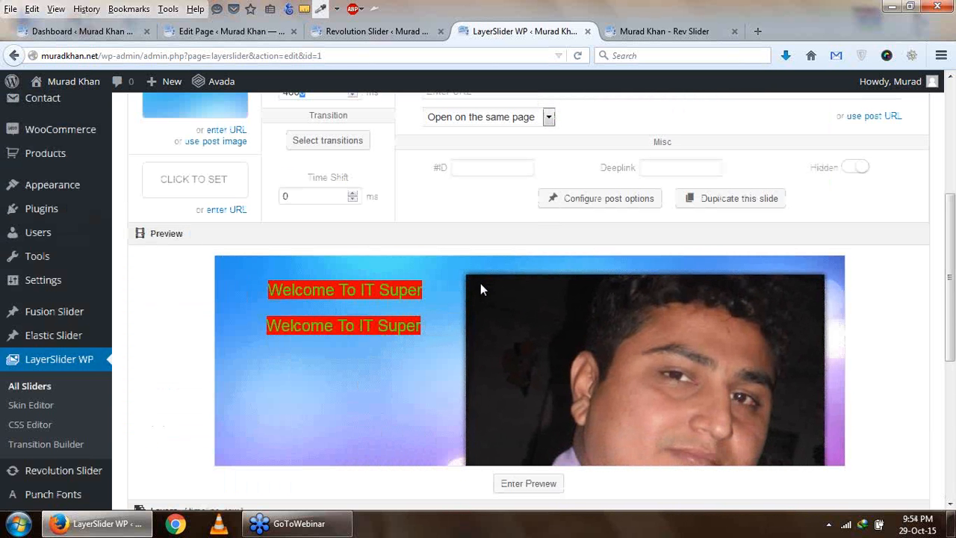
- Set Layer #3's width and height to 25 and move the image to the upper right area of the slide
{"action": "scroll", "coordinate": [482, 290], "scroll_direction": "down", "scroll_amount": 4}
{"action": "scroll", "coordinate": [480, 291], "scroll_direction": "down", "scroll_amount": 4}
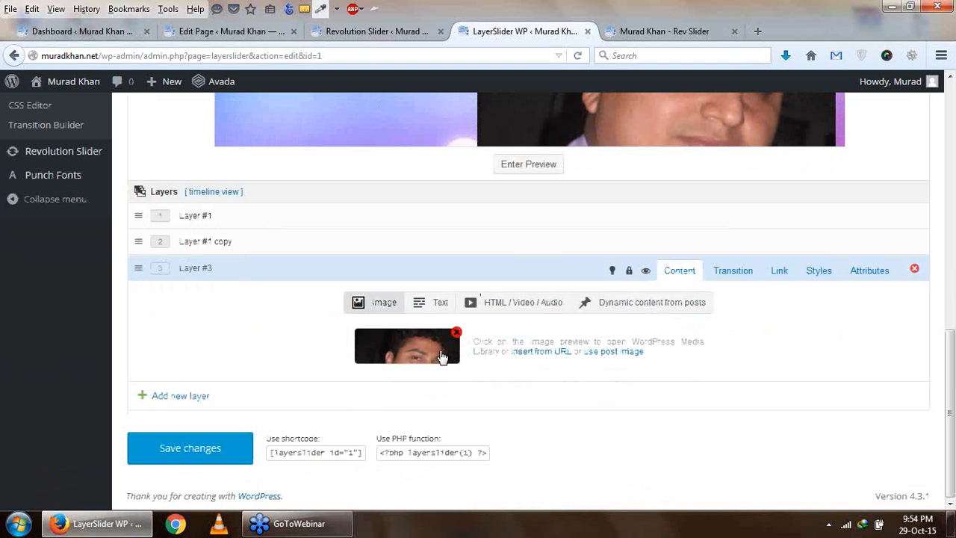
{"action": "left_click", "coordinate": [819, 274]}
{"action": "scroll", "coordinate": [372, 327], "scroll_direction": "up", "scroll_amount": 2}
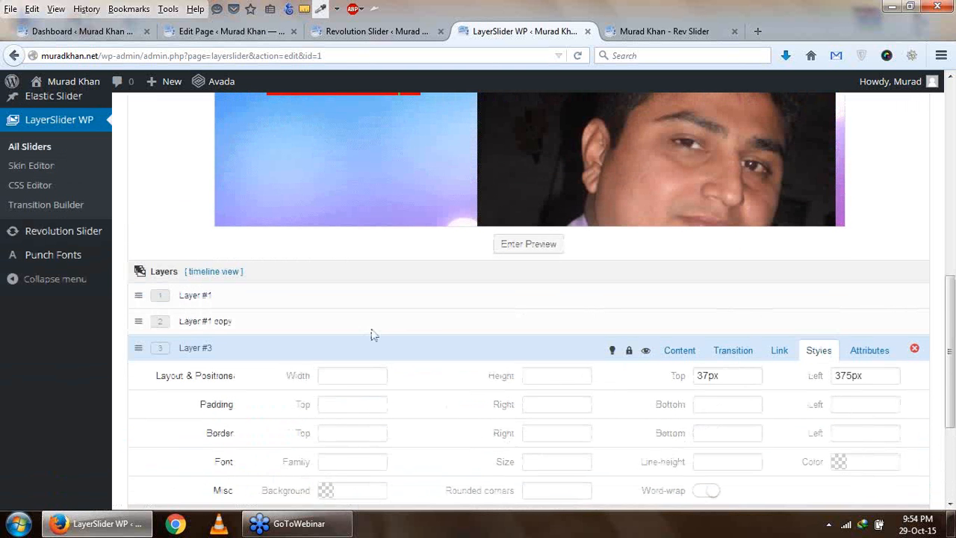
{"action": "left_click", "coordinate": [345, 377]}
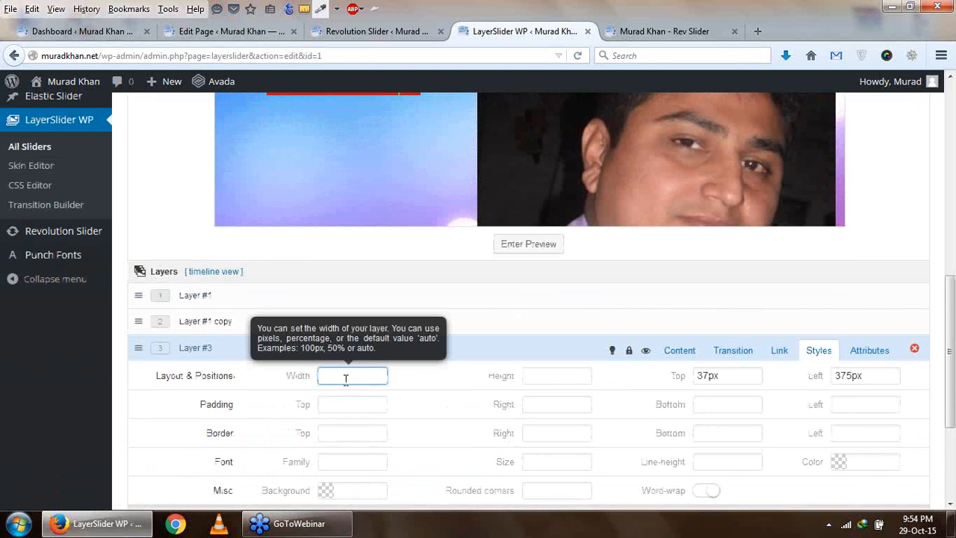
{"action": "type", "text": "25"}
{"action": "left_click", "coordinate": [554, 377]}
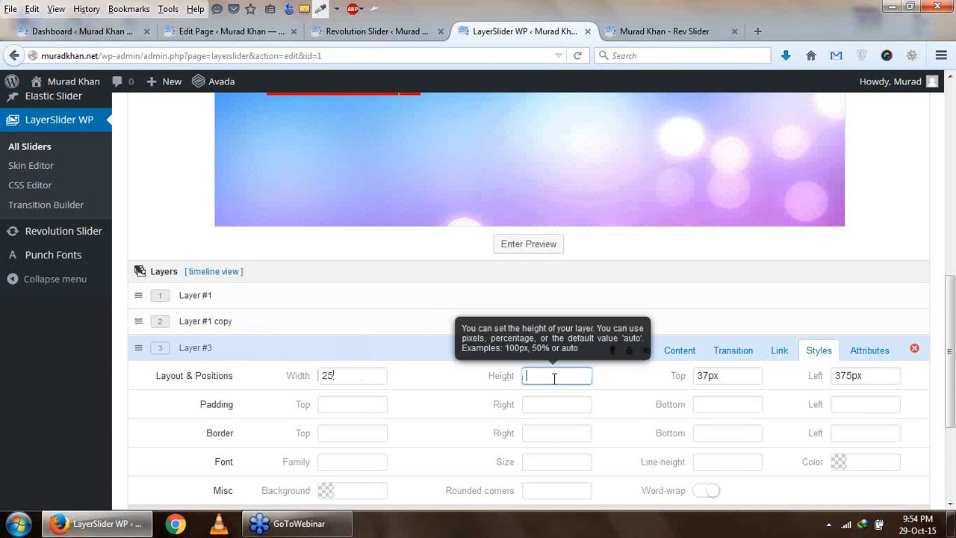
{"action": "type", "text": "25"}
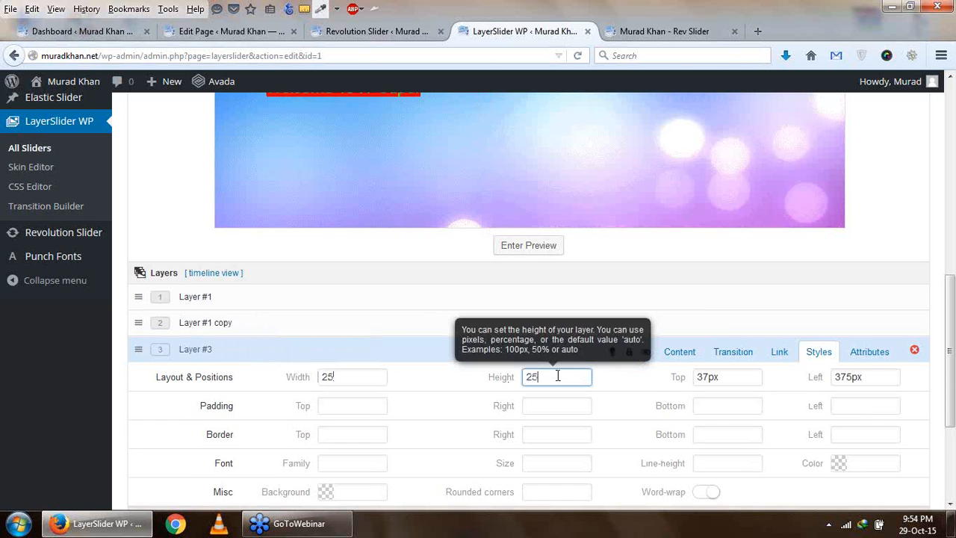
{"action": "scroll", "coordinate": [567, 377], "scroll_direction": "up", "scroll_amount": 2}
{"action": "left_click_drag", "start_coordinate": [482, 216], "coordinate": [706, 240]}
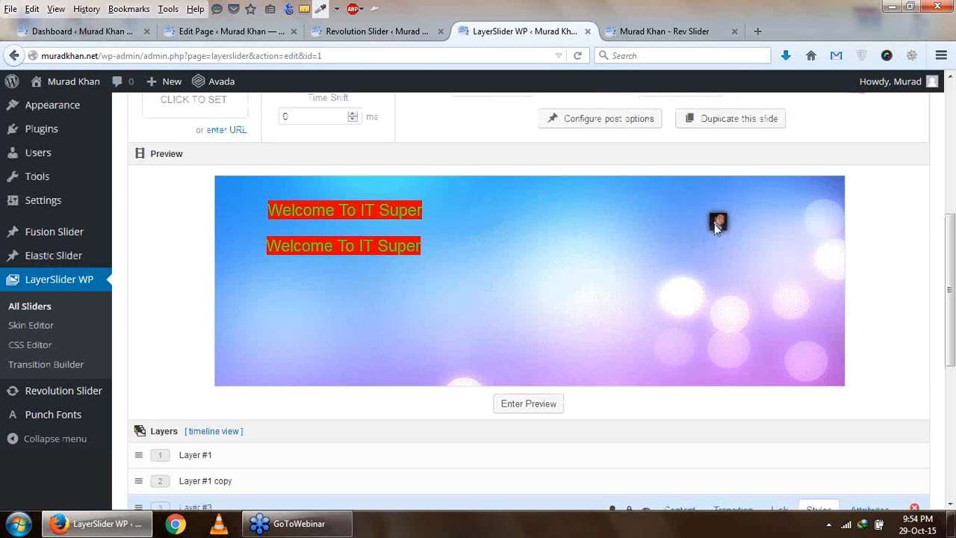
- Enlarge Layer #3 to 251 wide and 251 high and reposition the image at about top 20px, left 608px
{"action": "scroll", "coordinate": [714, 271], "scroll_direction": "down", "scroll_amount": 2}
{"action": "left_click", "coordinate": [353, 377]}
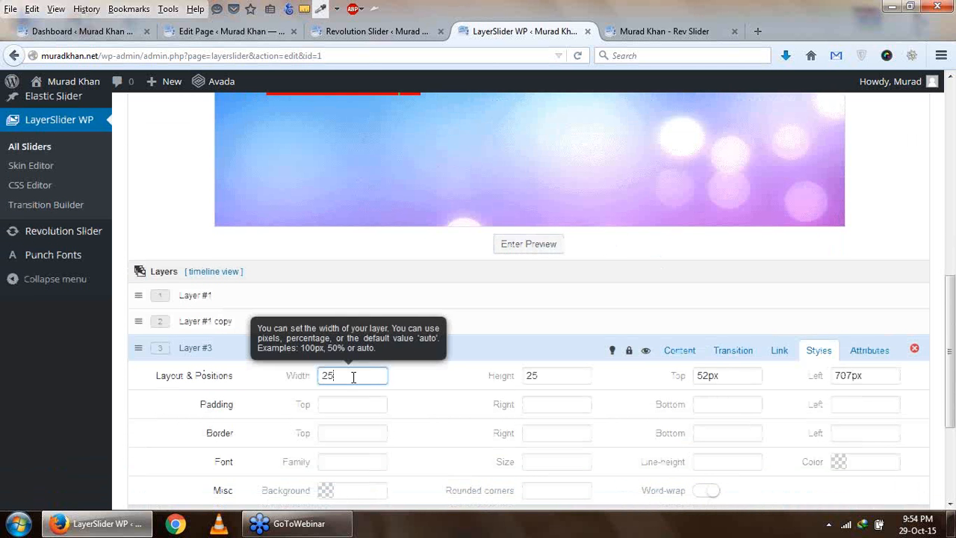
{"action": "type", "text": "0"}
{"action": "left_click", "coordinate": [573, 376]}
{"action": "type", "text": "0"}
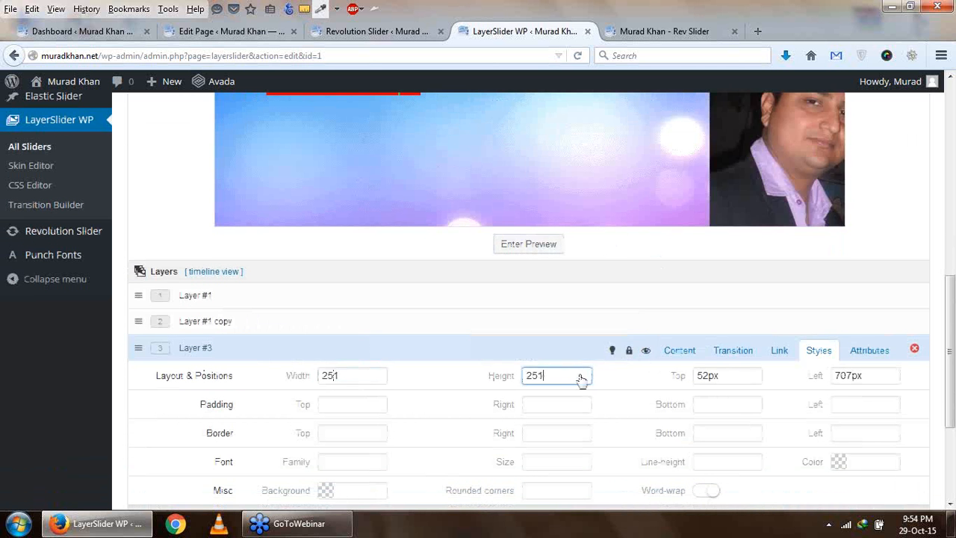
{"action": "scroll", "coordinate": [595, 362], "scroll_direction": "up", "scroll_amount": 2}
{"action": "scroll", "coordinate": [595, 363], "scroll_direction": "down", "scroll_amount": 2}
{"action": "left_click_drag", "start_coordinate": [791, 138], "coordinate": [707, 189]}
{"action": "scroll", "coordinate": [720, 146], "scroll_direction": "up", "scroll_amount": 1}
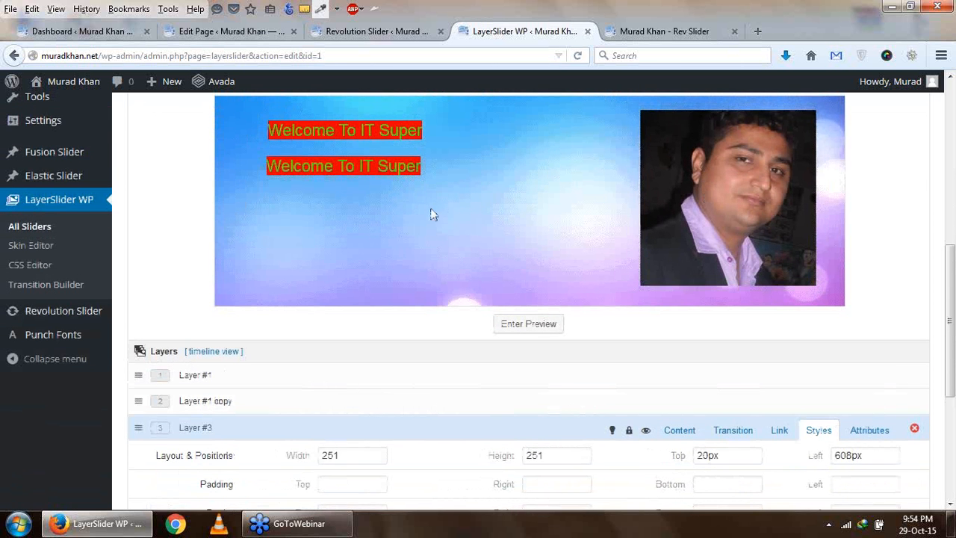
- Save the slider changes
{"action": "scroll", "coordinate": [433, 220], "scroll_direction": "down", "scroll_amount": 2}
{"action": "scroll", "coordinate": [632, 236], "scroll_direction": "up", "scroll_amount": 1}
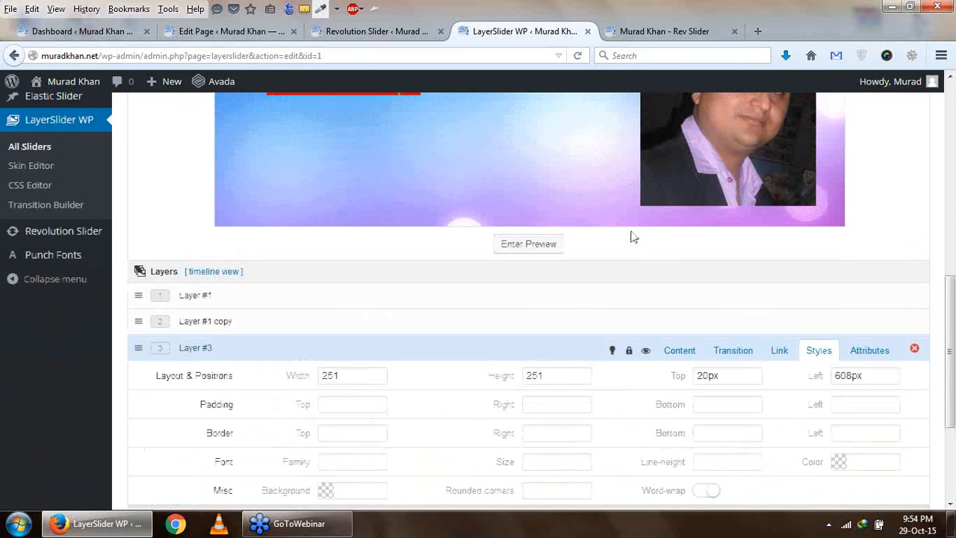
{"action": "scroll", "coordinate": [673, 252], "scroll_direction": "down", "scroll_amount": 2}
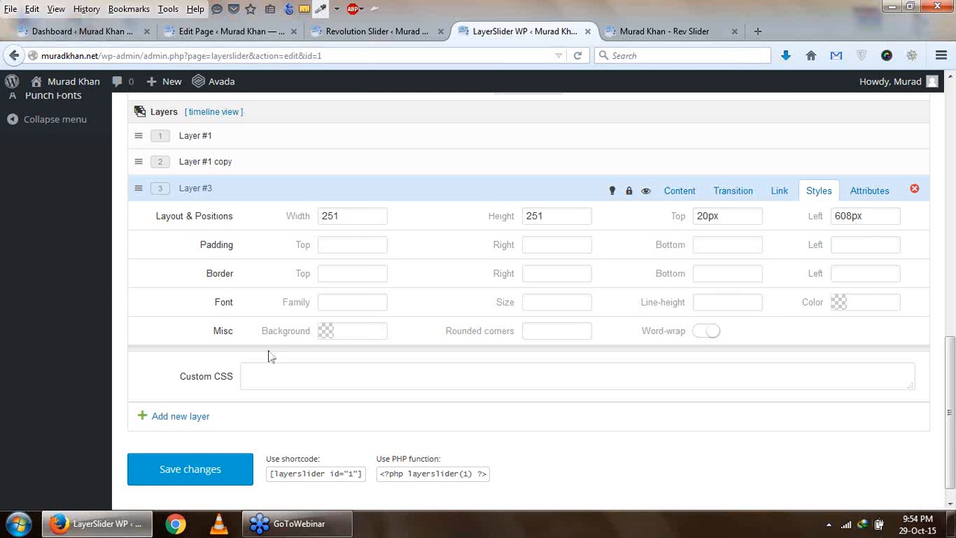
{"action": "left_click", "coordinate": [212, 481]}
- Review the slide options and the arrangement of the text and image layers on the slide
{"action": "scroll", "coordinate": [250, 417], "scroll_direction": "up", "scroll_amount": 3}
{"action": "scroll", "coordinate": [453, 299], "scroll_direction": "up", "scroll_amount": 2}
{"action": "scroll", "coordinate": [454, 299], "scroll_direction": "up", "scroll_amount": 1}
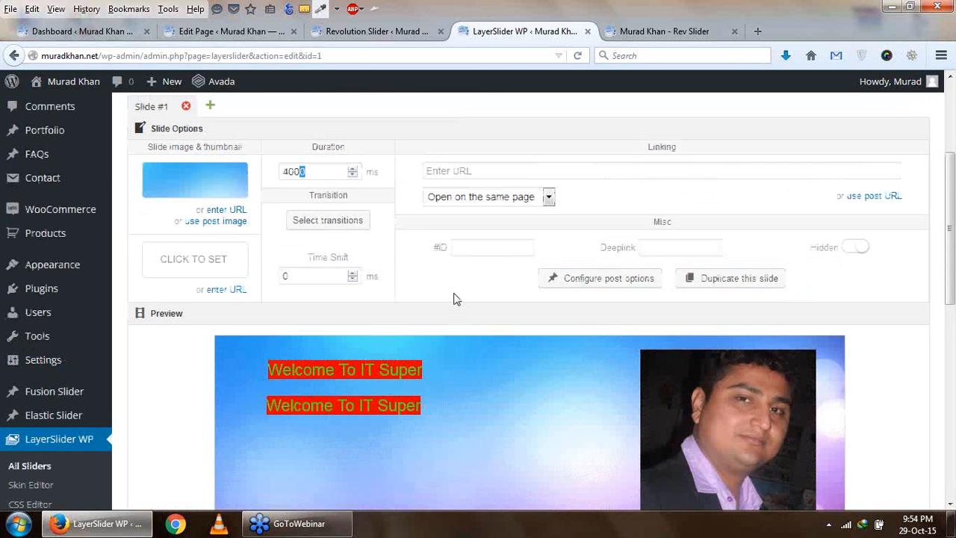
{"action": "scroll", "coordinate": [453, 299], "scroll_direction": "up", "scroll_amount": 2}
{"action": "scroll", "coordinate": [454, 299], "scroll_direction": "down", "scroll_amount": 3}
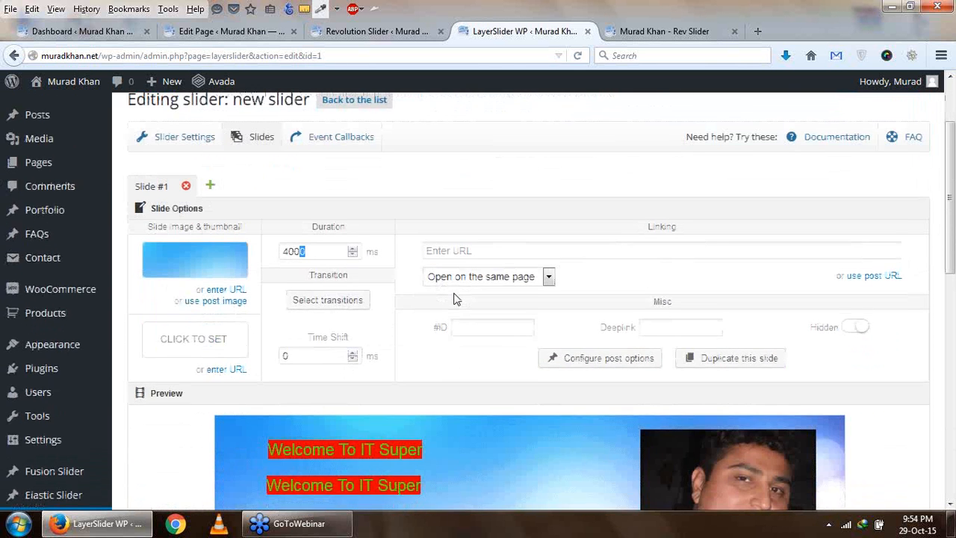
{"action": "scroll", "coordinate": [454, 293], "scroll_direction": "up", "scroll_amount": 2}
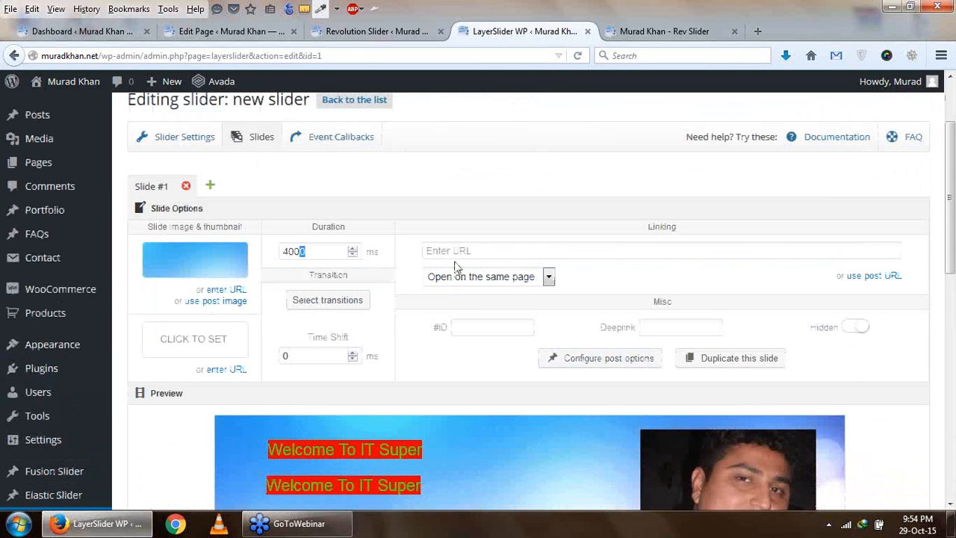
{"action": "scroll", "coordinate": [456, 265], "scroll_direction": "down", "scroll_amount": 1}
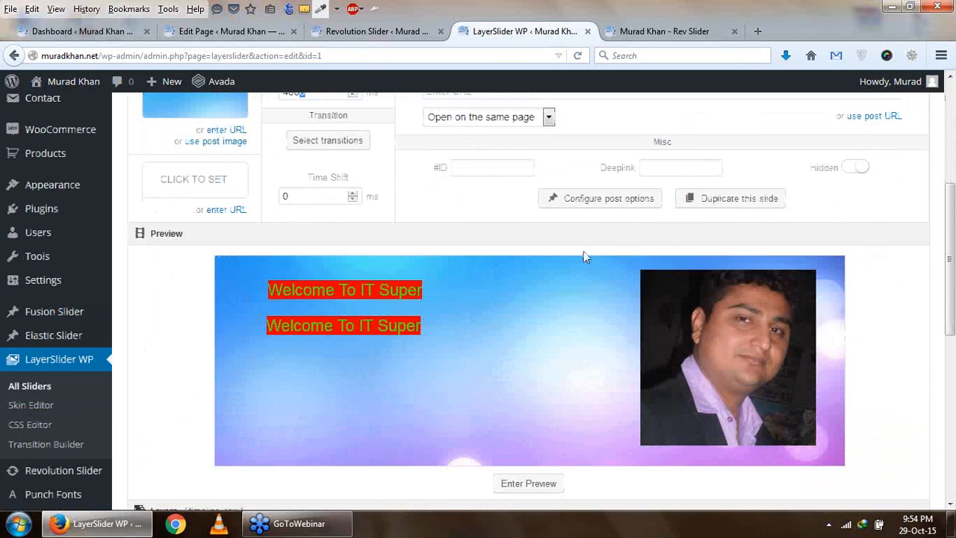
{"action": "scroll", "coordinate": [553, 267], "scroll_direction": "down", "scroll_amount": 4}
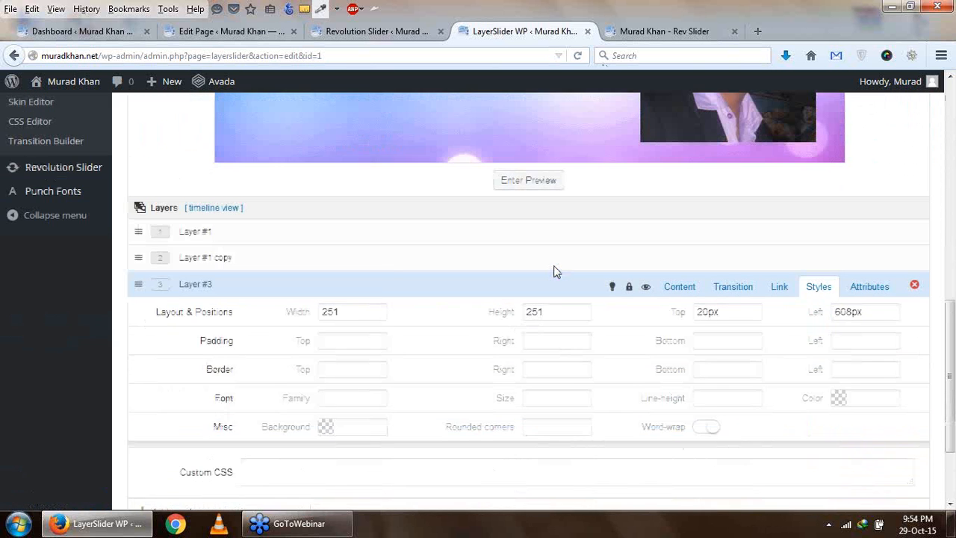
- Choose an easing for Layer #3's transition in and preview the slide
{"action": "left_click", "coordinate": [728, 271]}
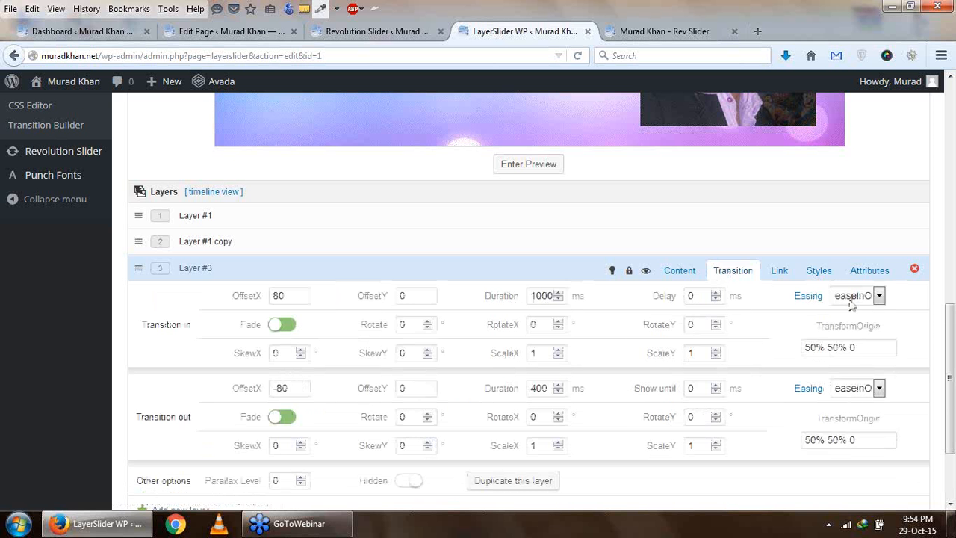
{"action": "left_click", "coordinate": [880, 296]}
{"action": "left_click", "coordinate": [869, 396]}
{"action": "scroll", "coordinate": [699, 288], "scroll_direction": "up", "scroll_amount": 3}
{"action": "left_click", "coordinate": [510, 331]}
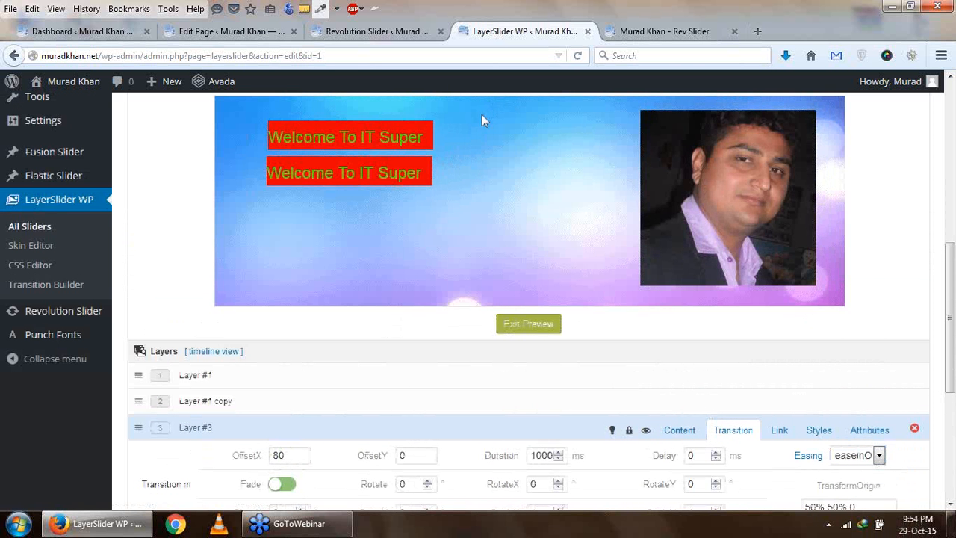
{"action": "scroll", "coordinate": [490, 121], "scroll_direction": "up", "scroll_amount": 2}
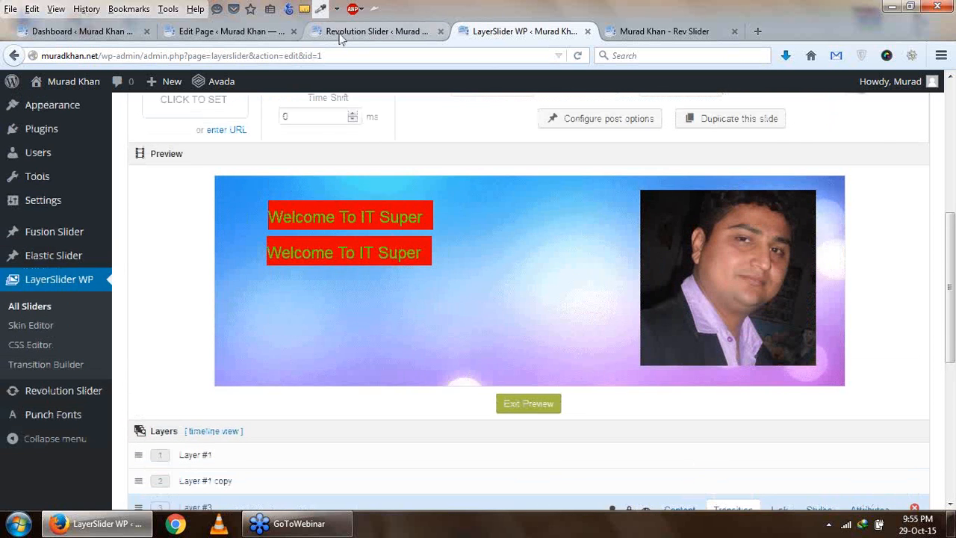
- Create a new WordPress page titled "Layer"
{"action": "left_click", "coordinate": [340, 33]}
{"action": "left_click", "coordinate": [272, 34]}
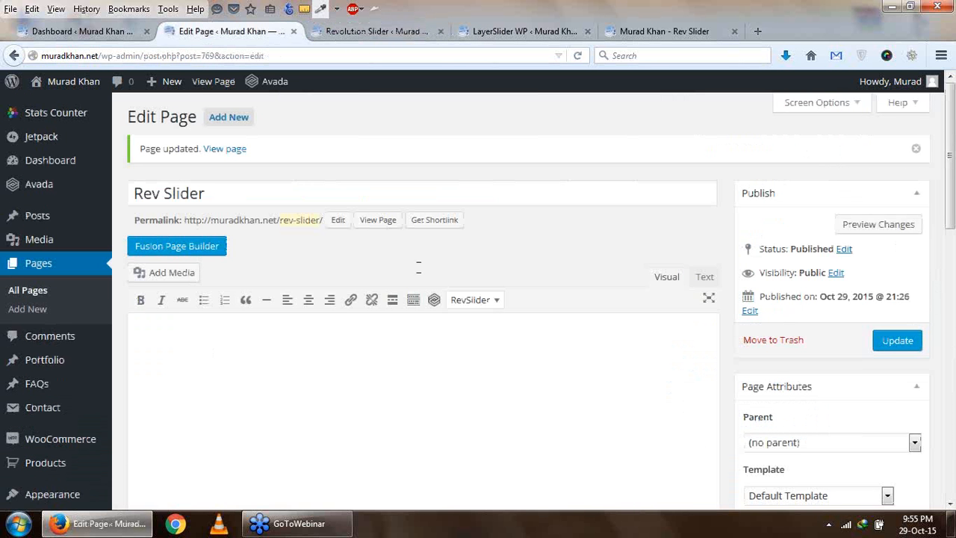
{"action": "left_click", "coordinate": [246, 118]}
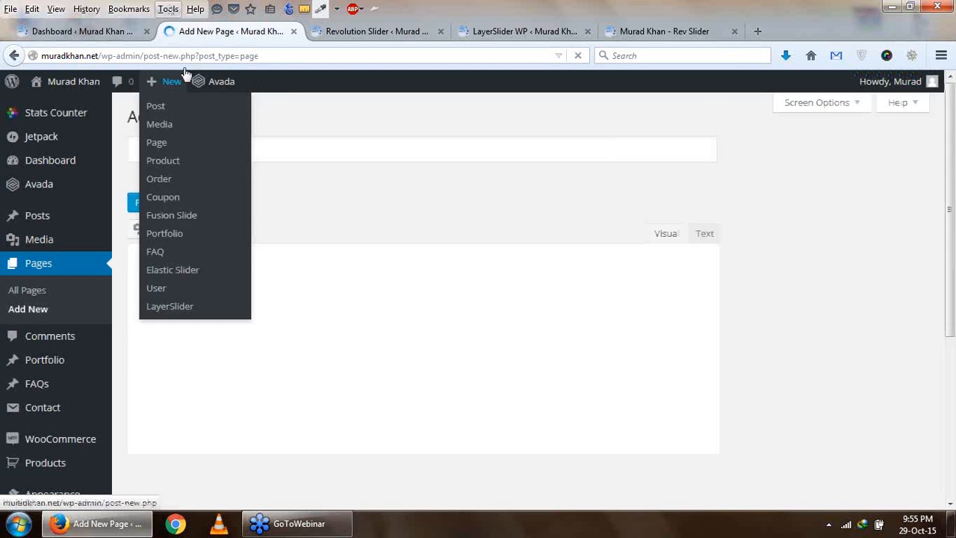
{"action": "mouse_move", "coordinate": [218, 82]}
{"action": "type", "text": "Layer"}
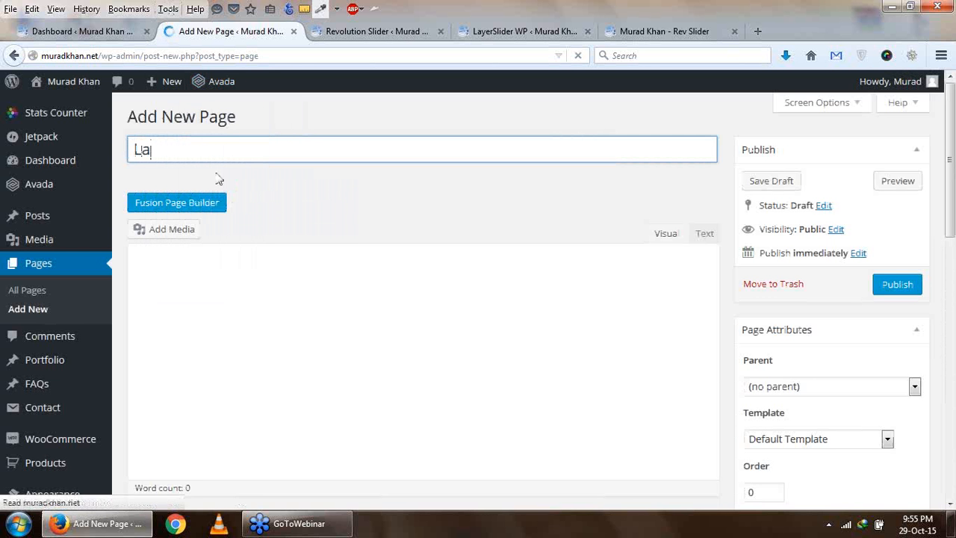
{"action": "left_click", "coordinate": [399, 396]}
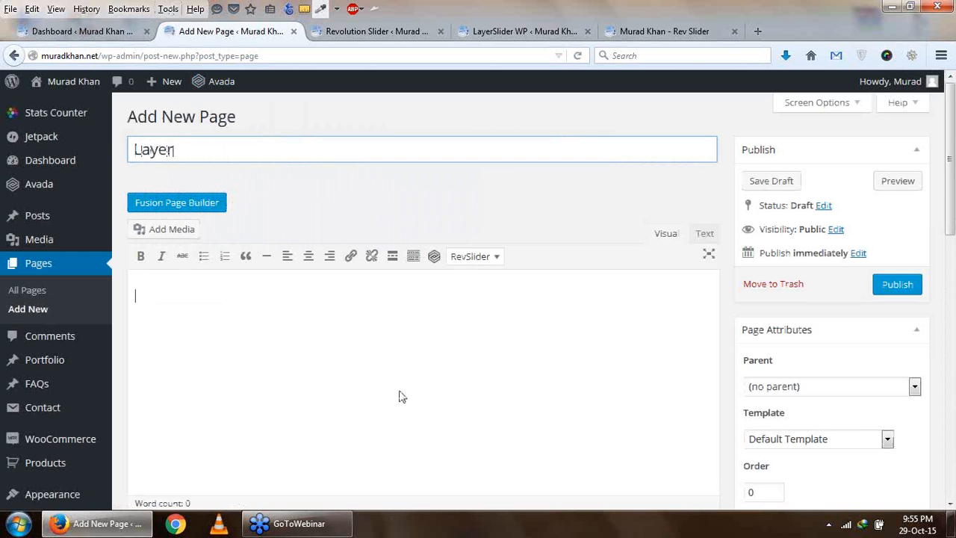
- Set the page's slider type to LayerSlider, assign "new slider" as its LayerSlider, and publish the page
{"action": "scroll", "coordinate": [813, 272], "scroll_direction": "down", "scroll_amount": 4}
{"action": "scroll", "coordinate": [813, 274], "scroll_direction": "down", "scroll_amount": 4}
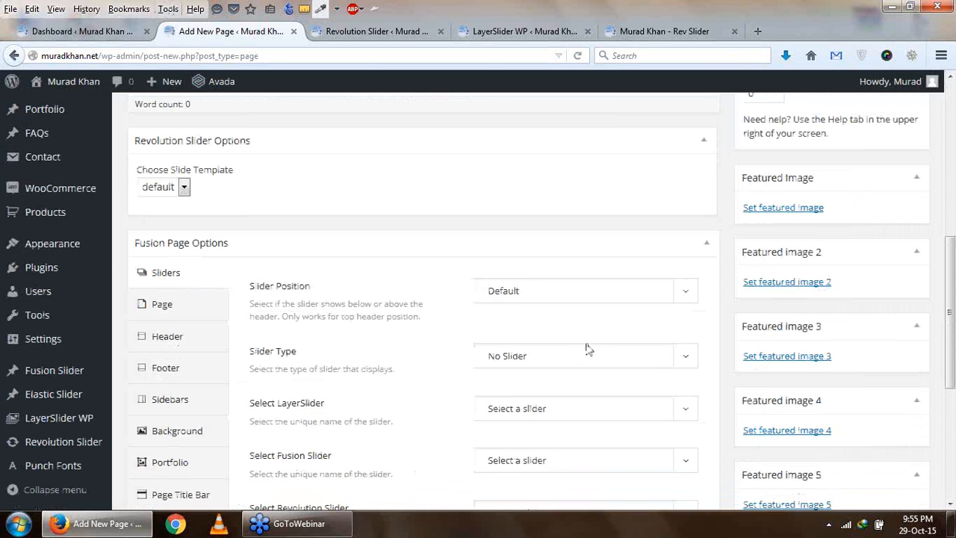
{"action": "left_click", "coordinate": [629, 350]}
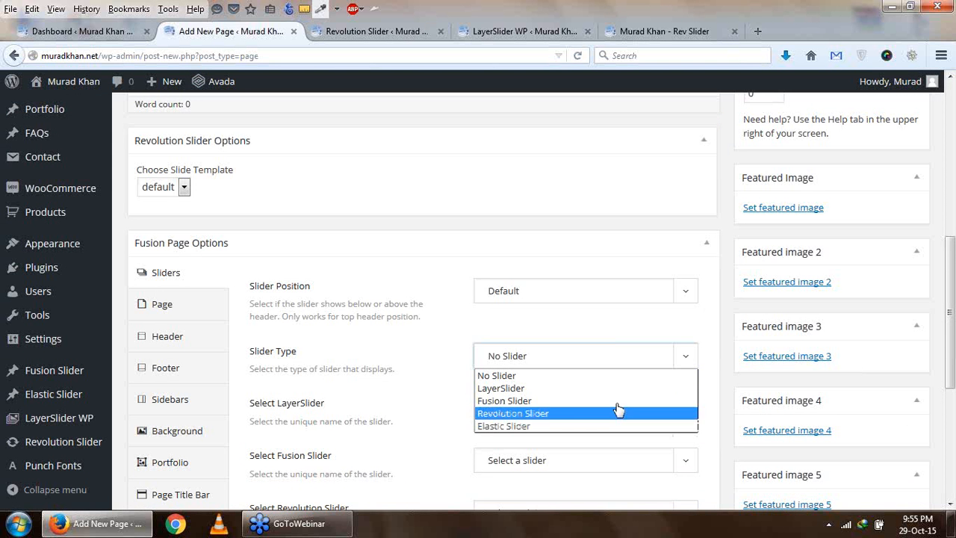
{"action": "left_click", "coordinate": [624, 389]}
{"action": "scroll", "coordinate": [626, 393], "scroll_direction": "down", "scroll_amount": 2}
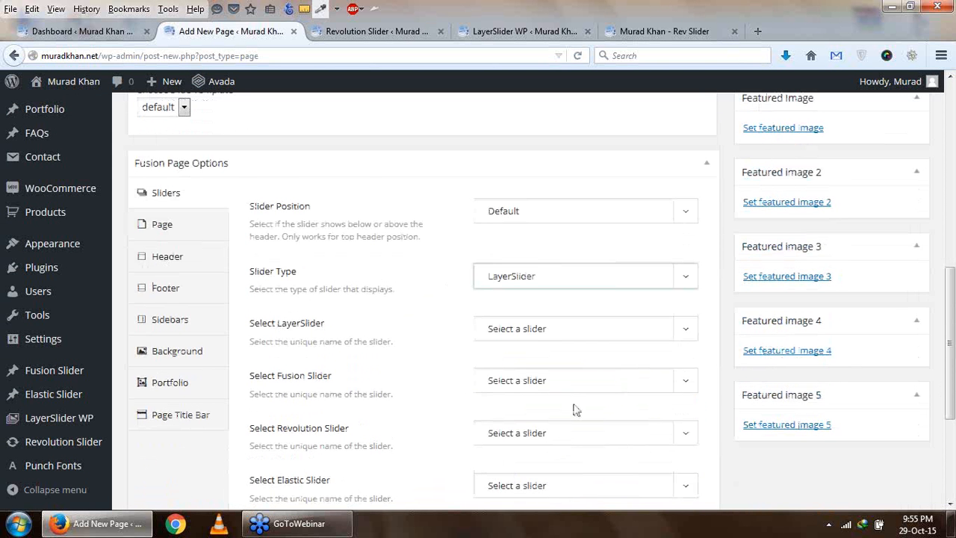
{"action": "scroll", "coordinate": [578, 398], "scroll_direction": "down", "scroll_amount": 2}
{"action": "left_click", "coordinate": [475, 250]}
{"action": "left_click", "coordinate": [533, 283]}
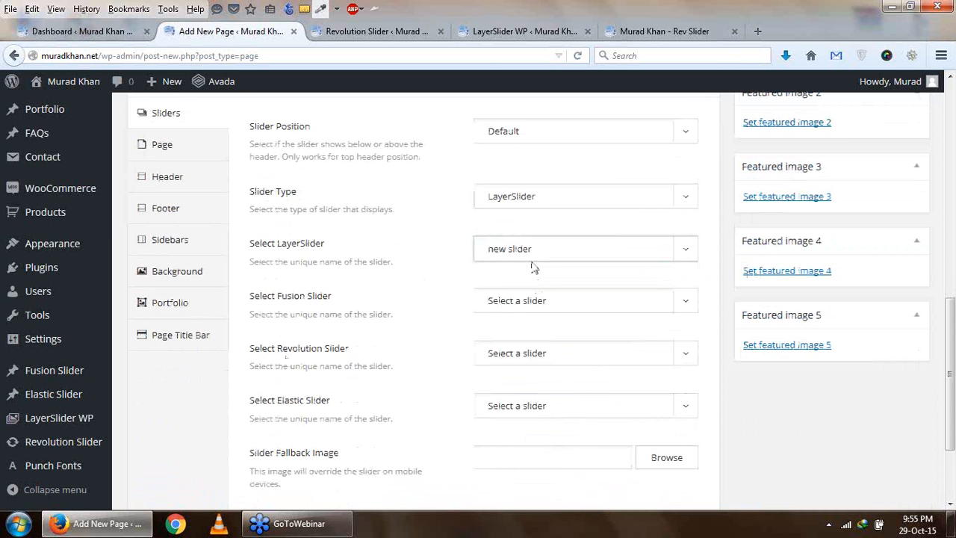
{"action": "scroll", "coordinate": [661, 293], "scroll_direction": "up", "scroll_amount": 10}
{"action": "left_click", "coordinate": [889, 284]}
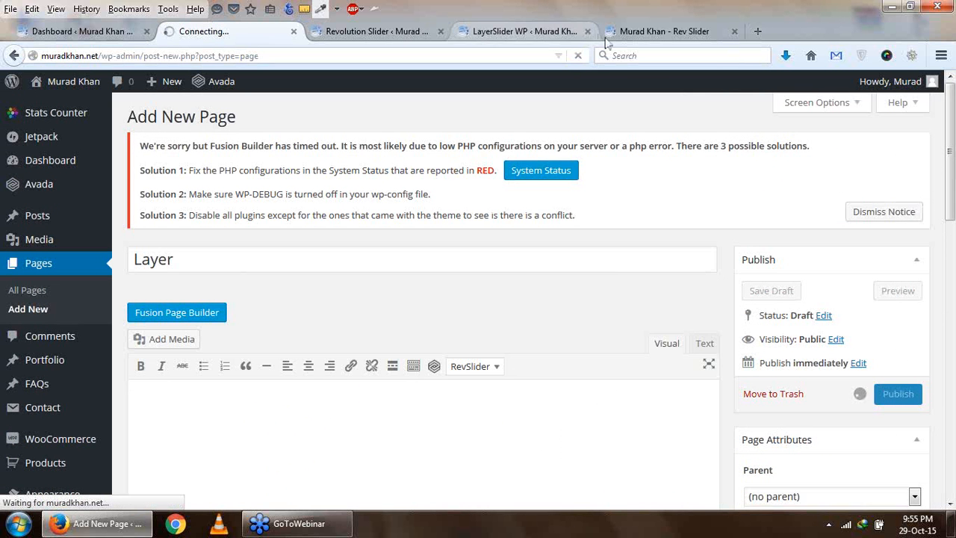
- Reload the live site and open the Layer page to view its slider
{"action": "left_click", "coordinate": [658, 32]}
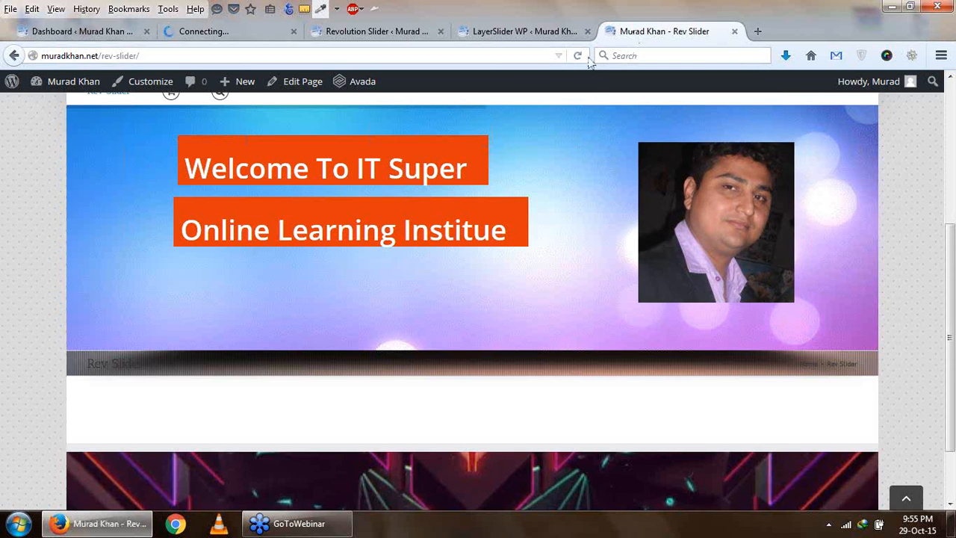
{"action": "scroll", "coordinate": [586, 159], "scroll_direction": "up", "scroll_amount": 3}
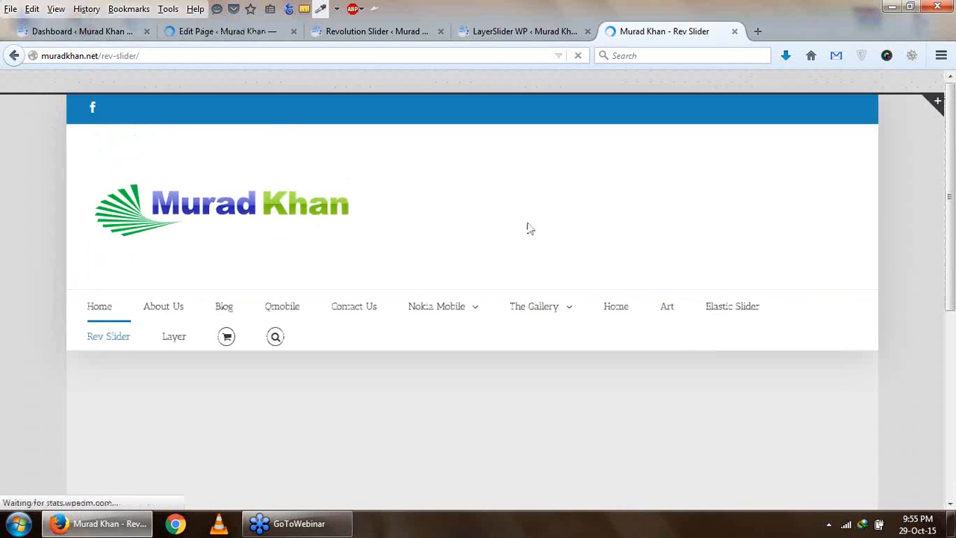
{"action": "scroll", "coordinate": [527, 224], "scroll_direction": "down", "scroll_amount": 2}
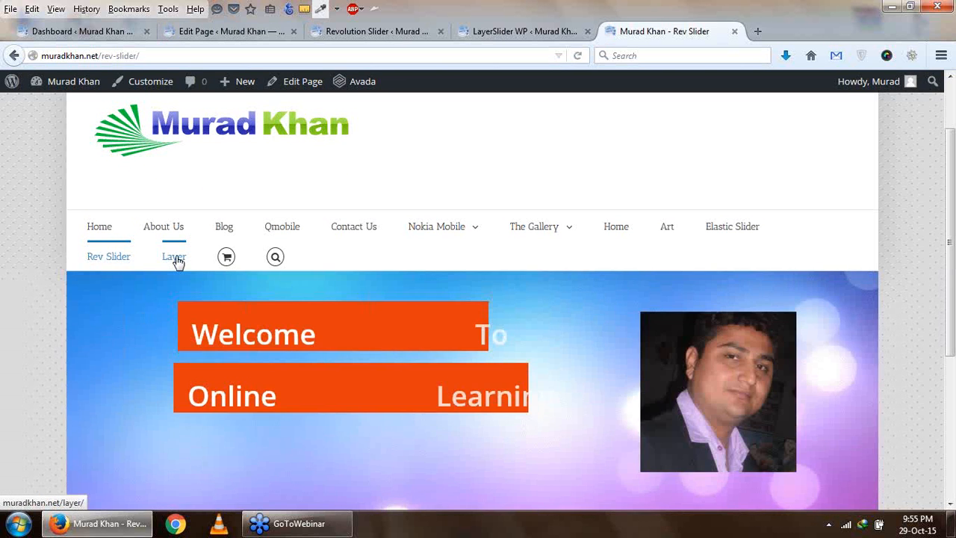
{"action": "left_click", "coordinate": [177, 259]}
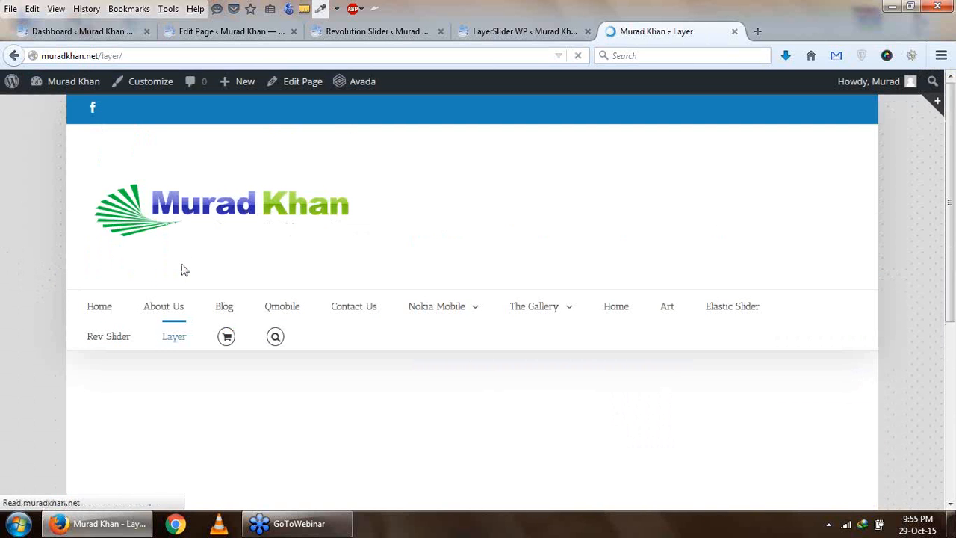
{"action": "scroll", "coordinate": [172, 277], "scroll_direction": "down", "scroll_amount": 3}
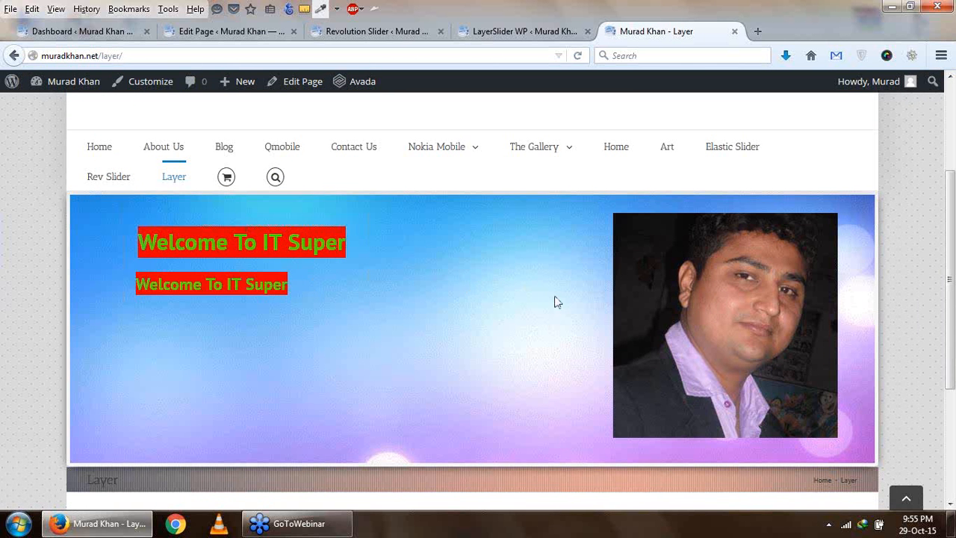
- Review Layer #3's transition settings in the LayerSlider editor and compare them with the live Layer page
{"action": "left_click", "coordinate": [429, 39]}
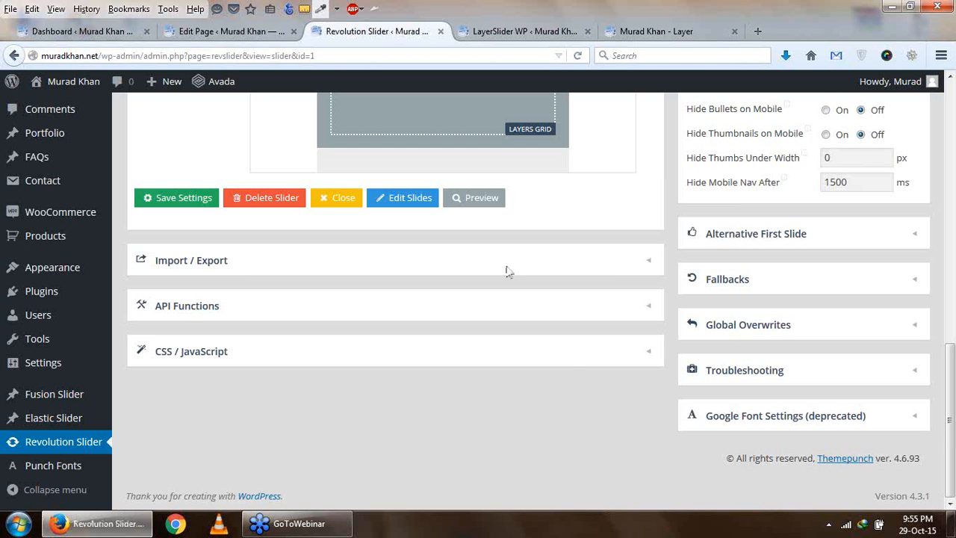
{"action": "left_click", "coordinate": [478, 31]}
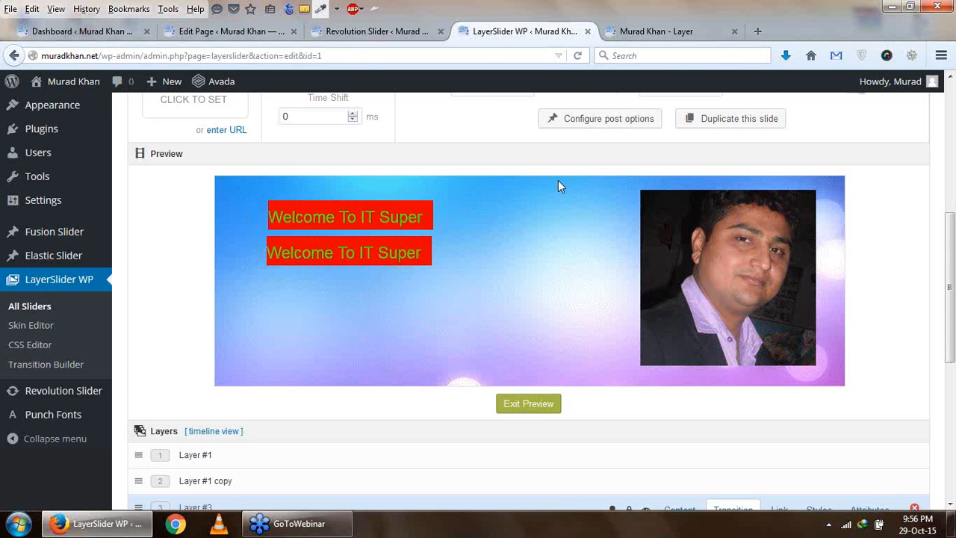
{"action": "scroll", "coordinate": [656, 404], "scroll_direction": "down", "scroll_amount": 7}
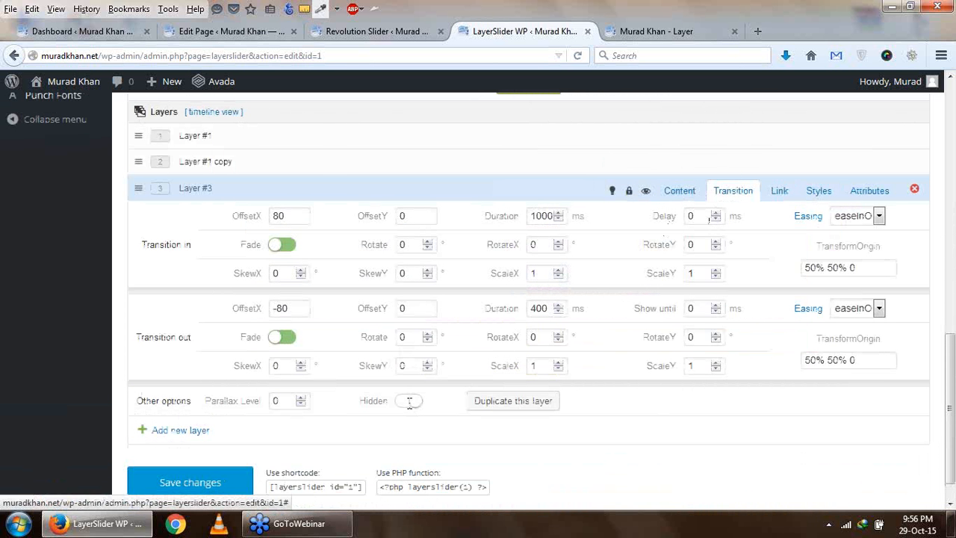
{"action": "left_click", "coordinate": [289, 245]}
{"action": "left_click", "coordinate": [289, 245]}
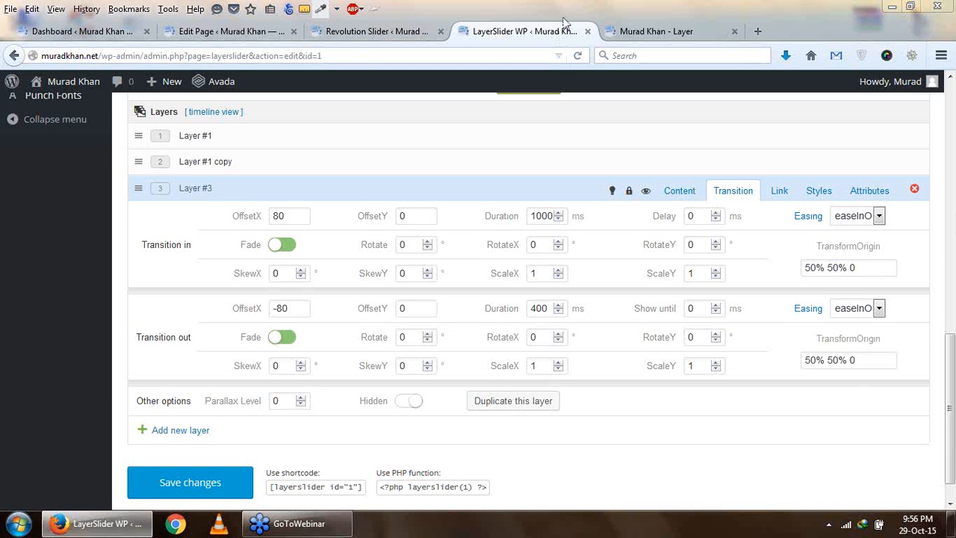
{"action": "left_click", "coordinate": [641, 36]}
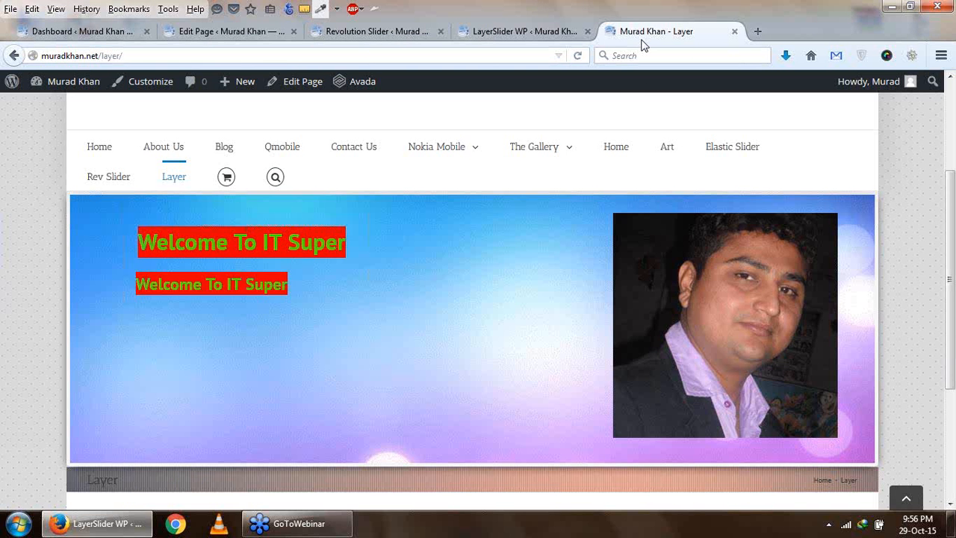
- Copy the shortcode [layerslider id="1"] from the LayerSlider editor
{"action": "left_click", "coordinate": [508, 33]}
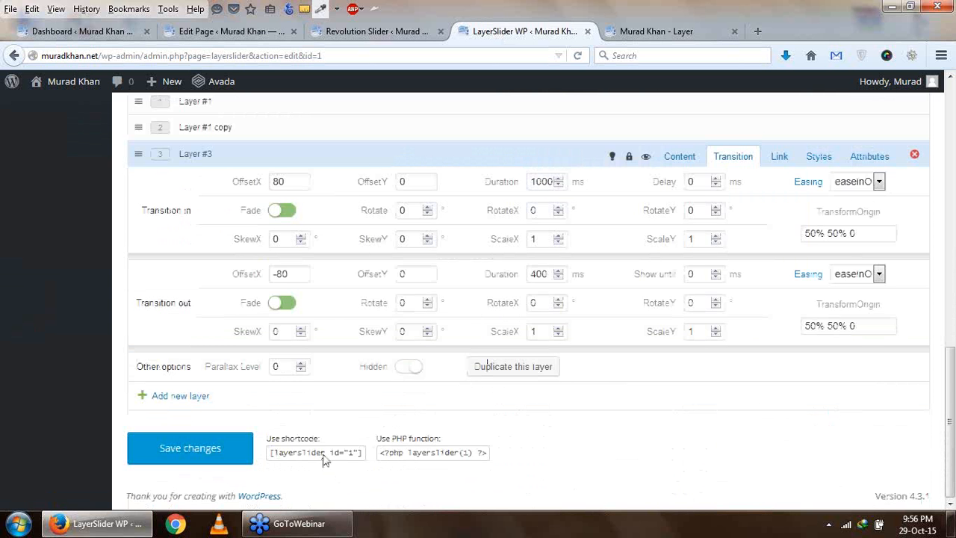
{"action": "triple_click", "coordinate": [324, 454]}
{"action": "triple_click", "coordinate": [324, 454]}
{"action": "right_click", "coordinate": [326, 457]}
{"action": "left_click", "coordinate": [338, 318]}
{"action": "scroll", "coordinate": [451, 234], "scroll_direction": "up", "scroll_amount": 6}
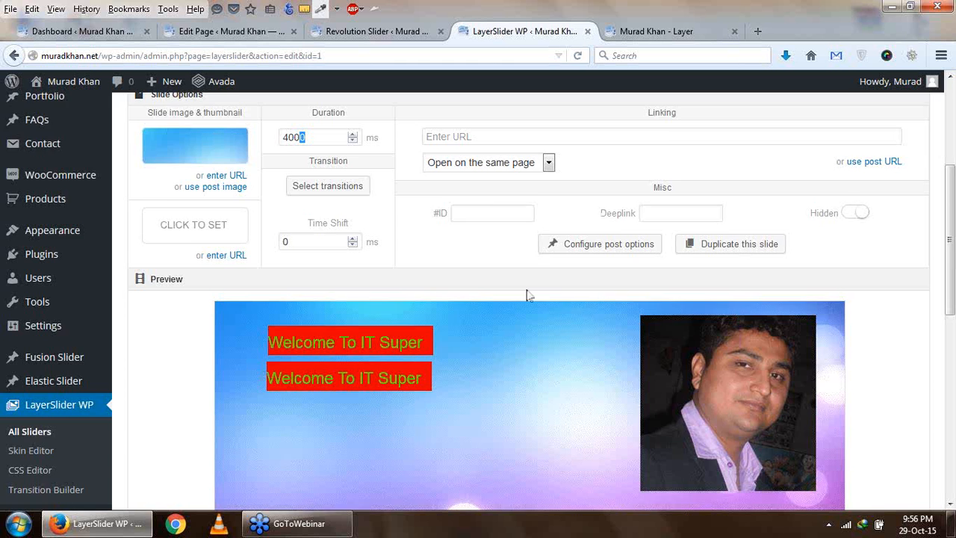
{"action": "scroll", "coordinate": [528, 292], "scroll_direction": "down", "scroll_amount": 2}
- Paste the shortcode [layerslider id="1"] into the Layer page's content and update the page
{"action": "left_click", "coordinate": [232, 32]}
{"action": "scroll", "coordinate": [405, 343], "scroll_direction": "down", "scroll_amount": 2}
{"action": "left_click", "coordinate": [303, 275]}
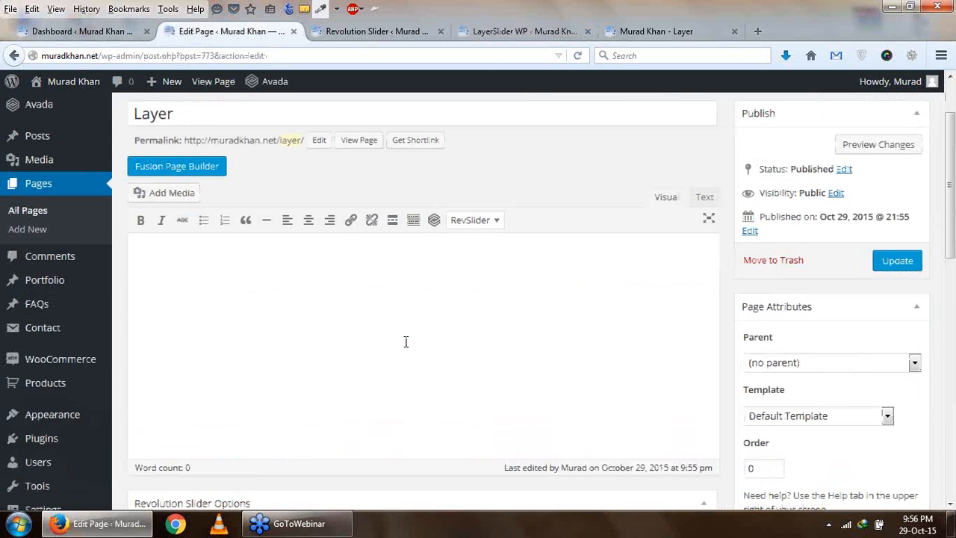
{"action": "right_click", "coordinate": [304, 275]}
{"action": "left_click", "coordinate": [336, 340]}
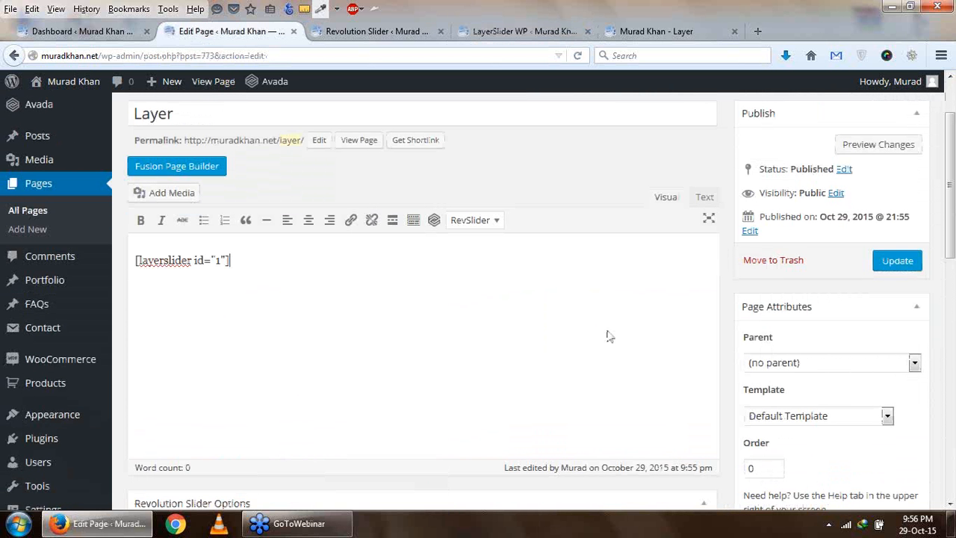
{"action": "left_click", "coordinate": [882, 267]}
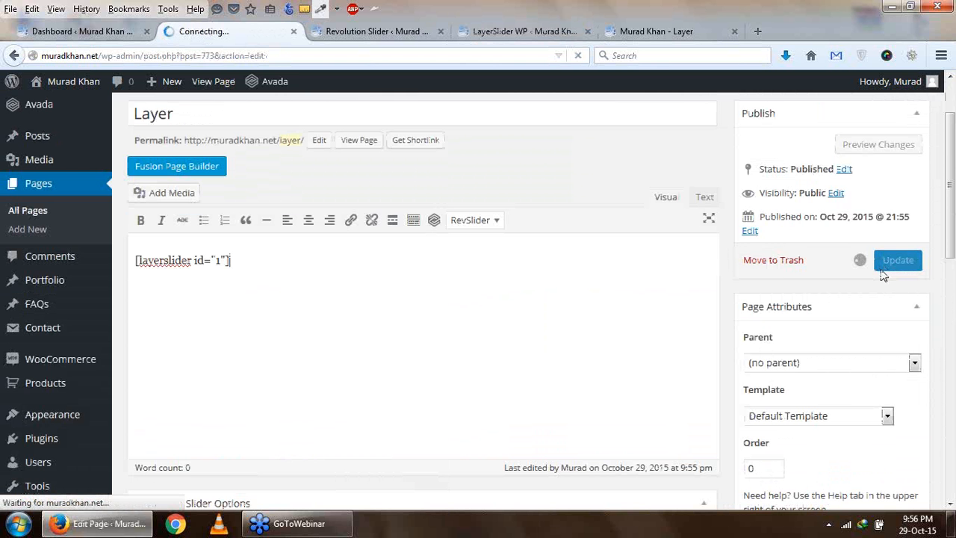
- Reload the live Layer page and examine the slider embedded in the page body
{"action": "left_click", "coordinate": [647, 34]}
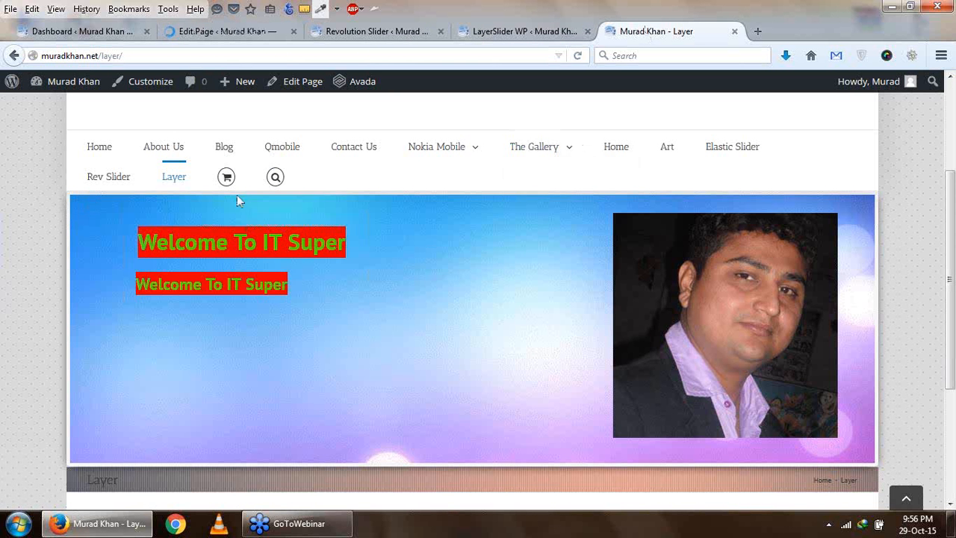
{"action": "scroll", "coordinate": [534, 296], "scroll_direction": "down", "scroll_amount": 3}
{"action": "scroll", "coordinate": [534, 297], "scroll_direction": "up", "scroll_amount": 5}
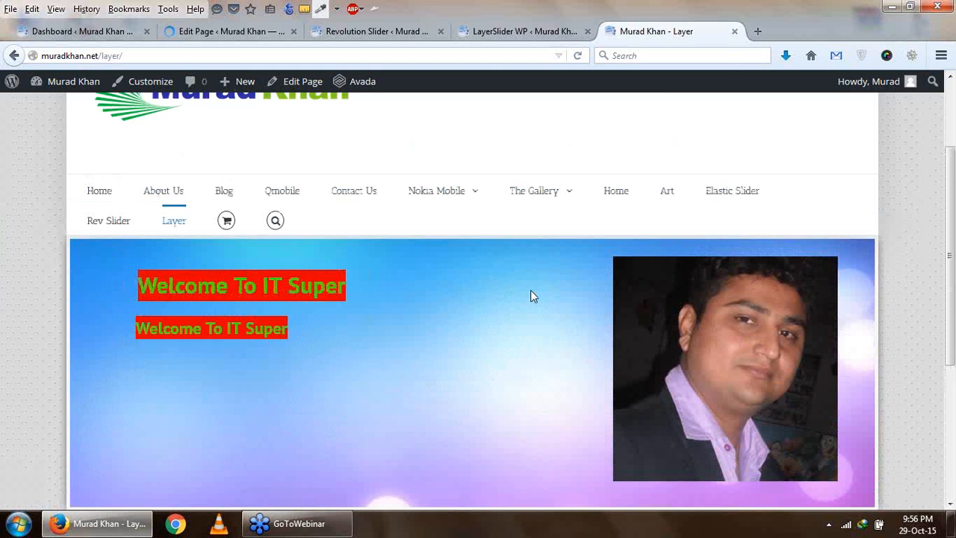
{"action": "left_click", "coordinate": [578, 58]}
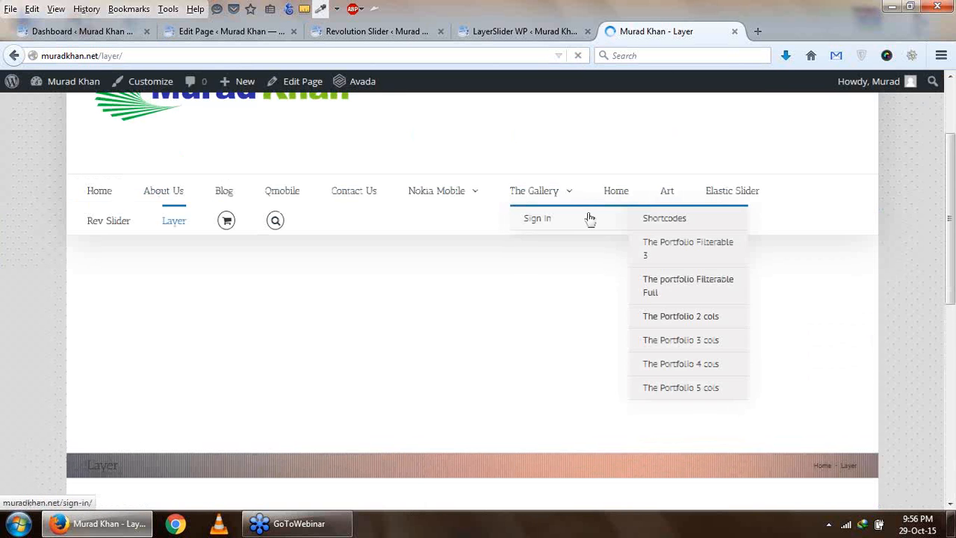
{"action": "scroll", "coordinate": [592, 210], "scroll_direction": "down", "scroll_amount": 3}
{"action": "scroll", "coordinate": [588, 212], "scroll_direction": "down", "scroll_amount": 4}
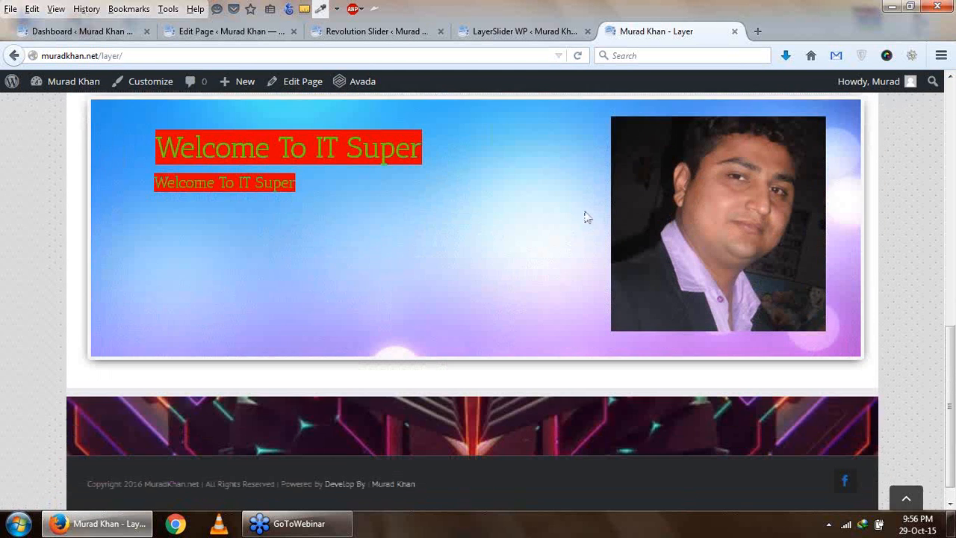
{"action": "scroll", "coordinate": [326, 301], "scroll_direction": "up", "scroll_amount": 2}
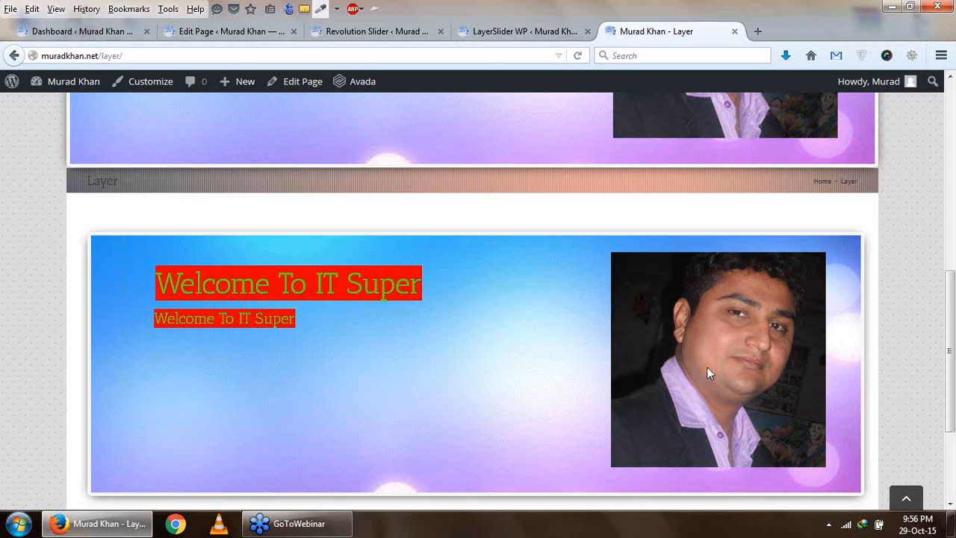
{"action": "scroll", "coordinate": [706, 367], "scroll_direction": "down", "scroll_amount": 3}
{"action": "scroll", "coordinate": [707, 365], "scroll_direction": "up", "scroll_amount": 4}
{"action": "scroll", "coordinate": [529, 248], "scroll_direction": "up", "scroll_amount": 6}
{"action": "scroll", "coordinate": [530, 247], "scroll_direction": "down", "scroll_amount": 9}
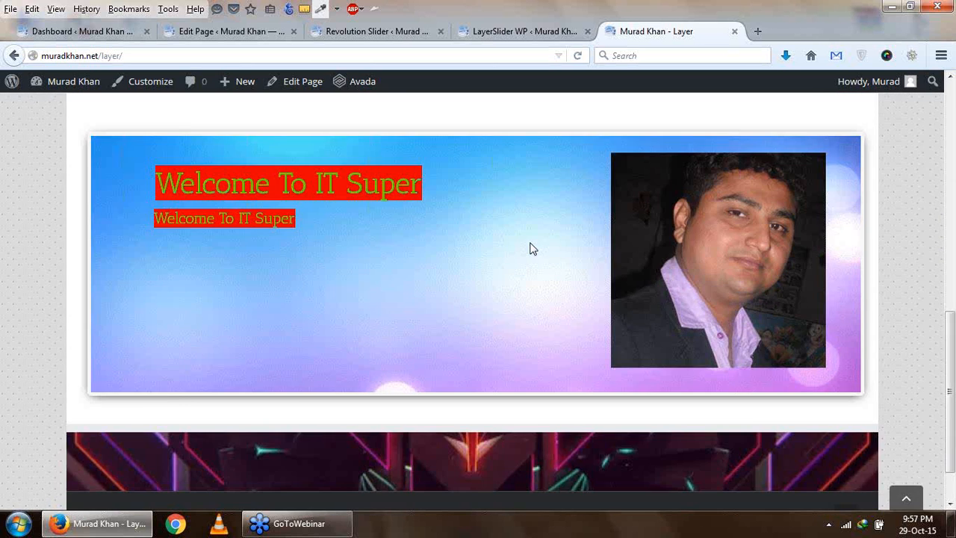
- Open the list of Revolution Sliders and copy the shortcode [rev_slider rev slider]
{"action": "left_click", "coordinate": [217, 33]}
{"action": "scroll", "coordinate": [3, 426], "scroll_direction": "down", "scroll_amount": 5}
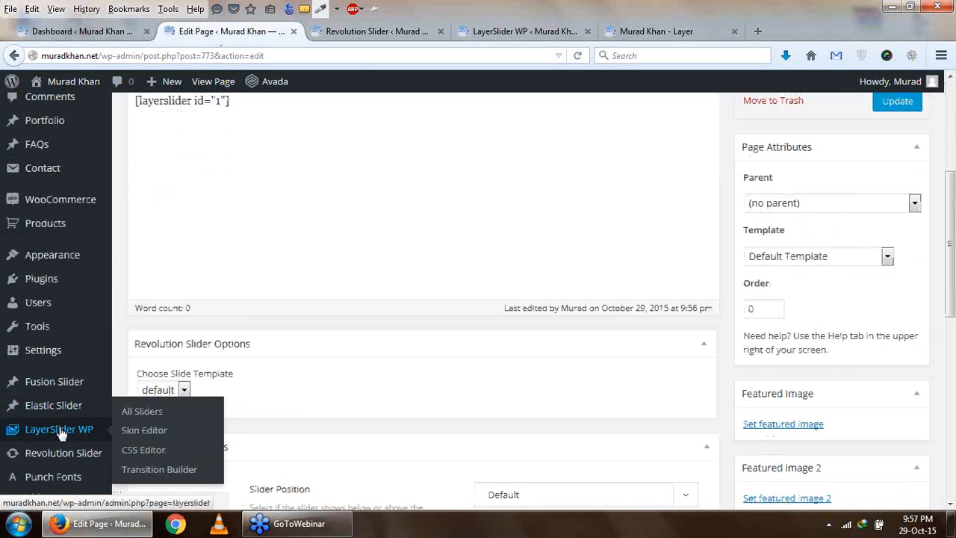
{"action": "left_click", "coordinate": [63, 453]}
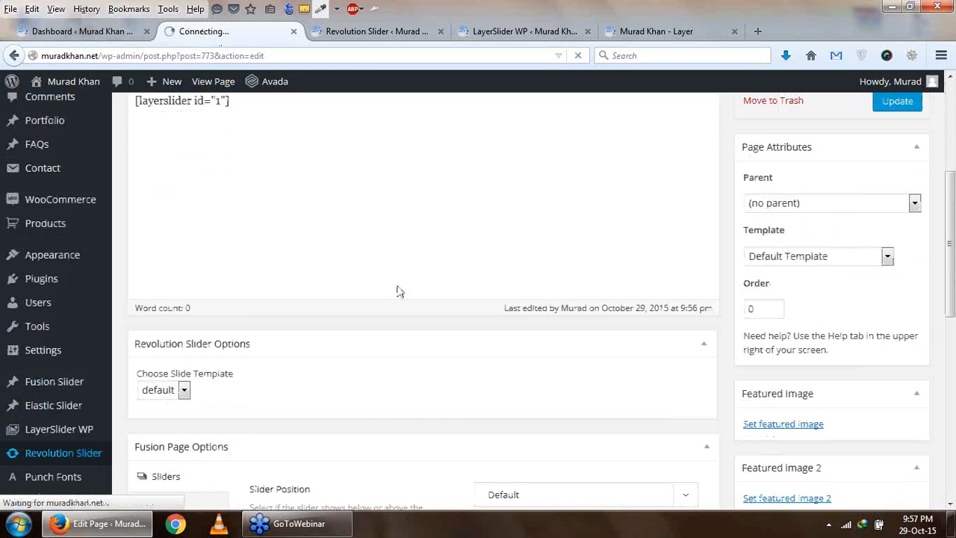
{"action": "left_click", "coordinate": [640, 42]}
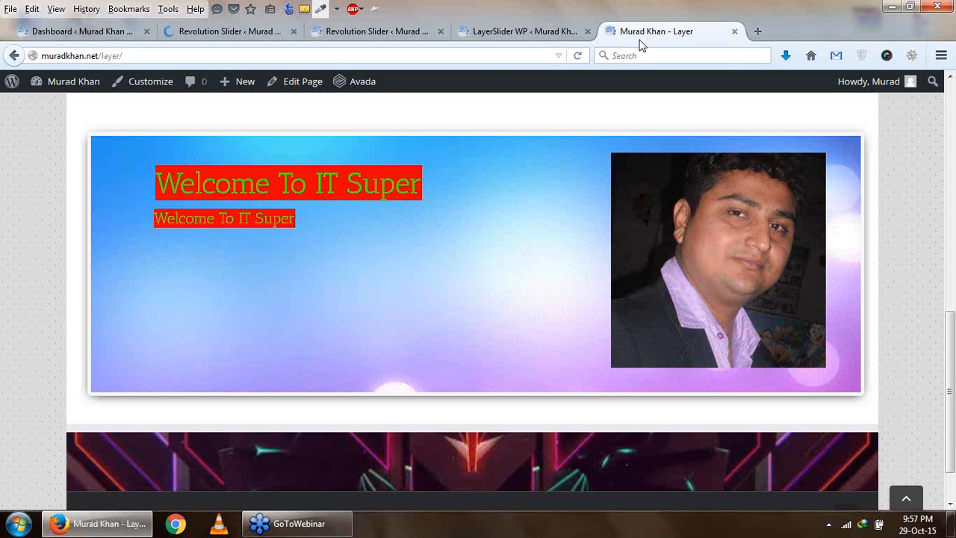
{"action": "left_click", "coordinate": [229, 32]}
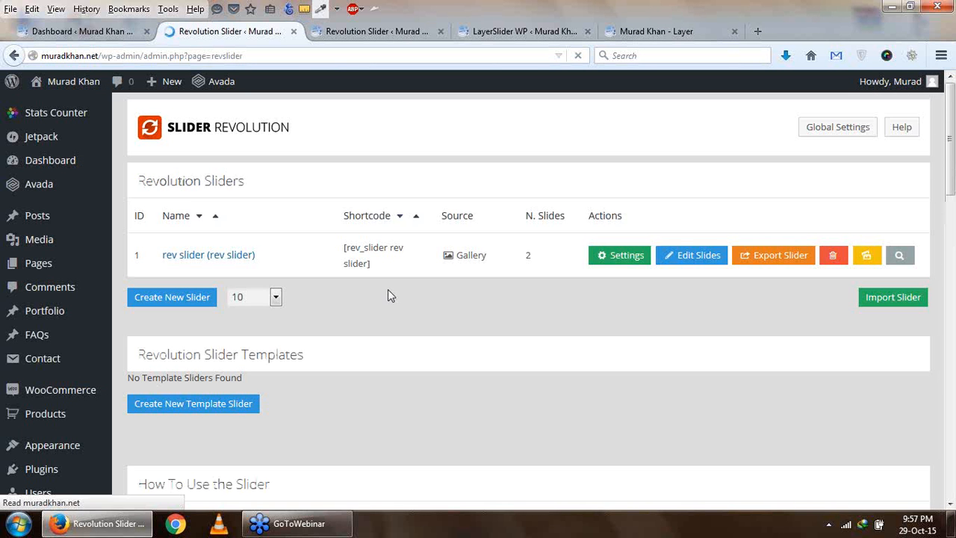
{"action": "scroll", "coordinate": [333, 292], "scroll_direction": "down", "scroll_amount": 2}
{"action": "scroll", "coordinate": [333, 292], "scroll_direction": "up", "scroll_amount": 2}
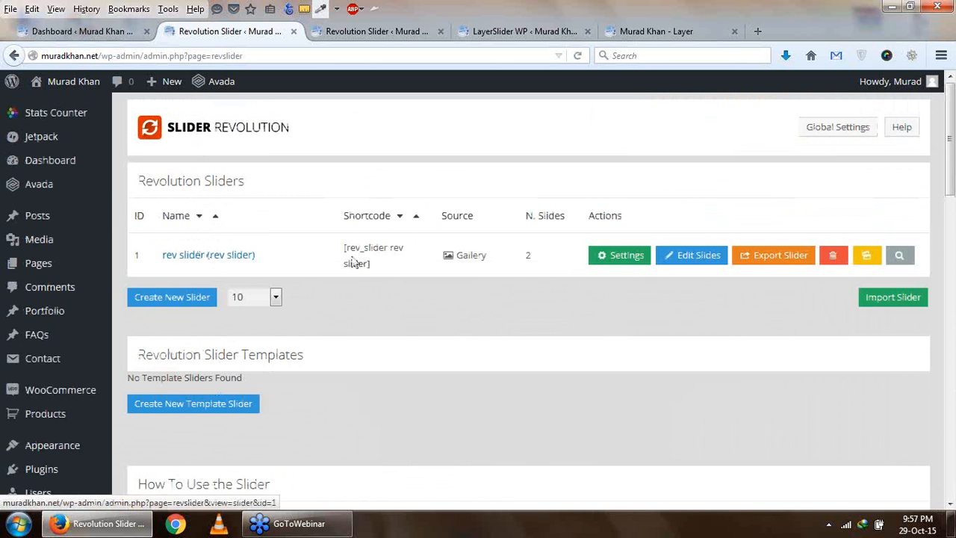
{"action": "left_click_drag", "start_coordinate": [351, 256], "coordinate": [378, 275]}
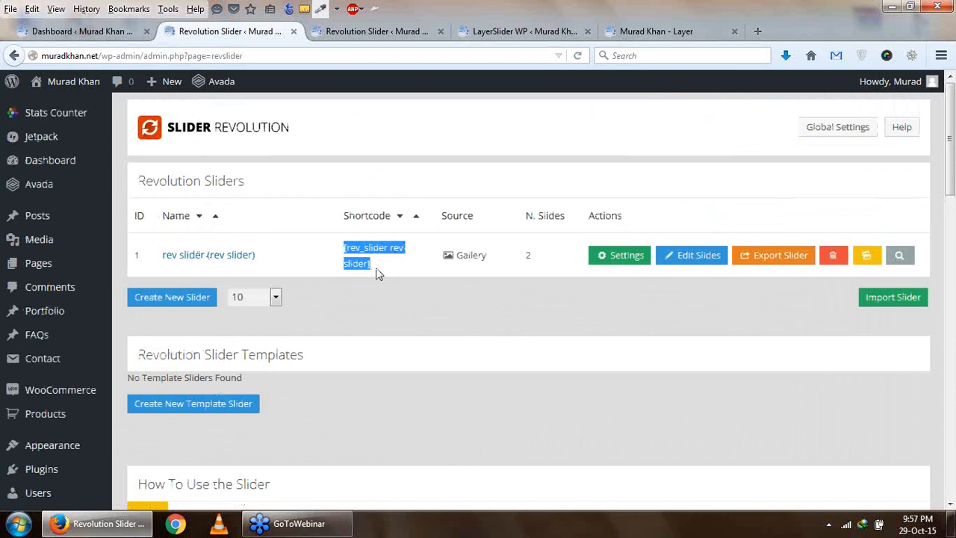
{"action": "right_click", "coordinate": [361, 249]}
{"action": "left_click", "coordinate": [390, 255]}
- Reopen the Layer page for editing in a new browser tab from its live view
{"action": "left_click", "coordinate": [661, 32]}
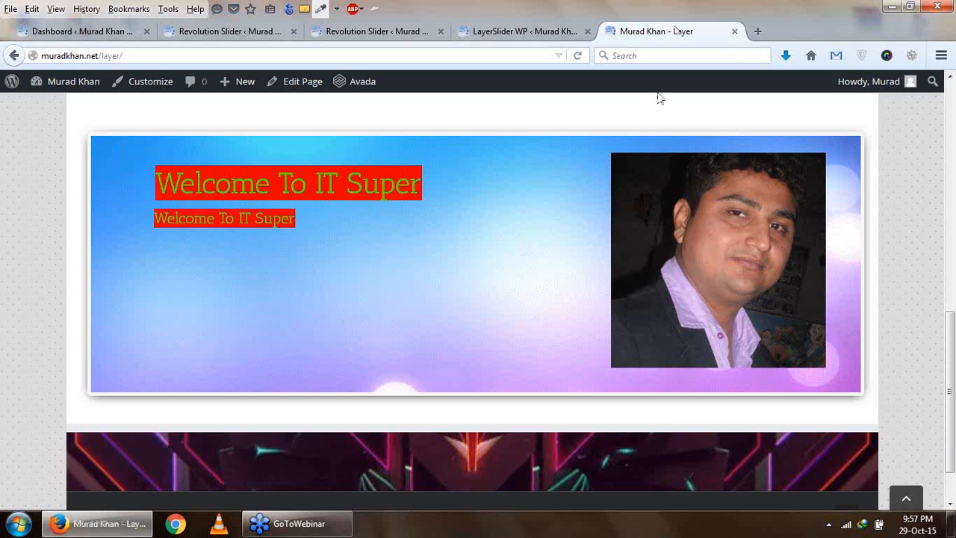
{"action": "left_click", "coordinate": [388, 32]}
{"action": "left_click", "coordinate": [232, 36]}
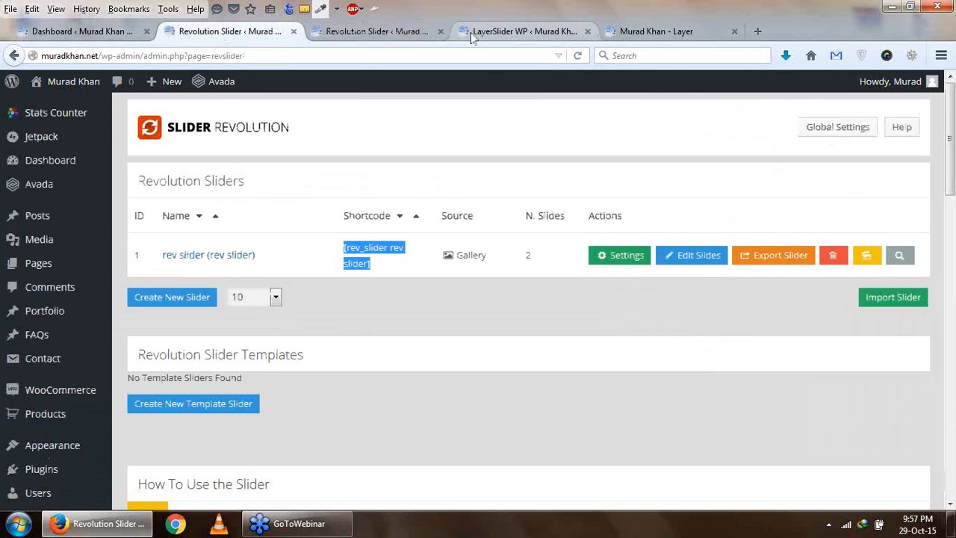
{"action": "left_click", "coordinate": [351, 33]}
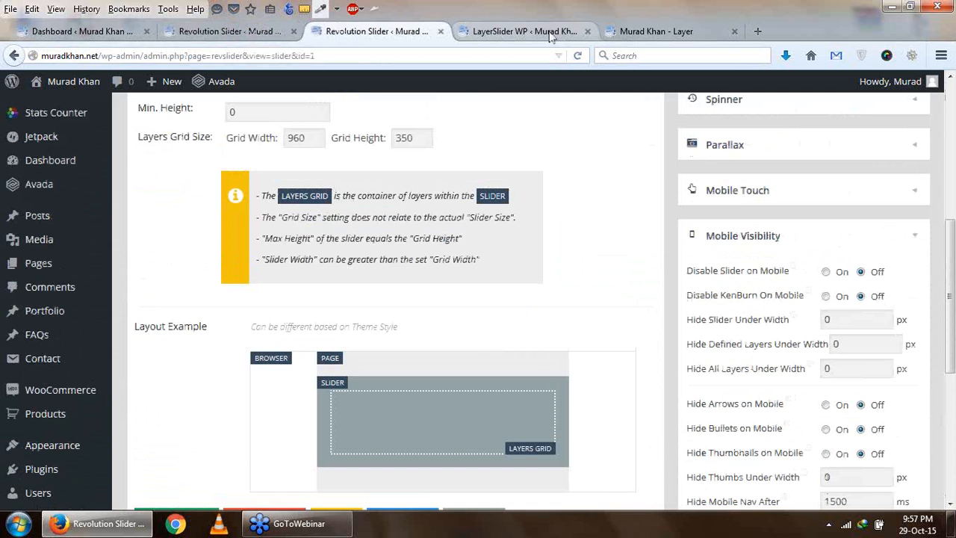
{"action": "left_click", "coordinate": [665, 34]}
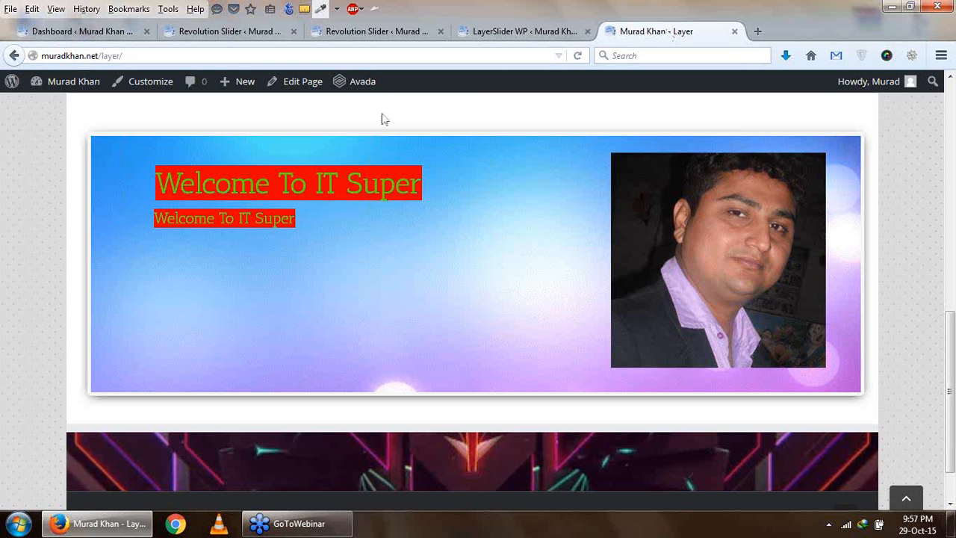
{"action": "right_click", "coordinate": [308, 87]}
{"action": "left_click", "coordinate": [358, 98]}
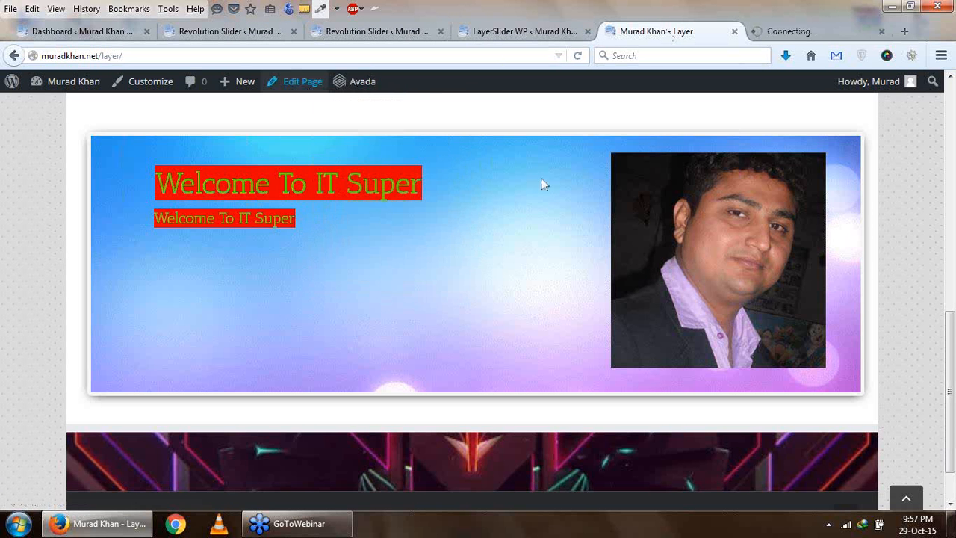
{"action": "left_click", "coordinate": [770, 38]}
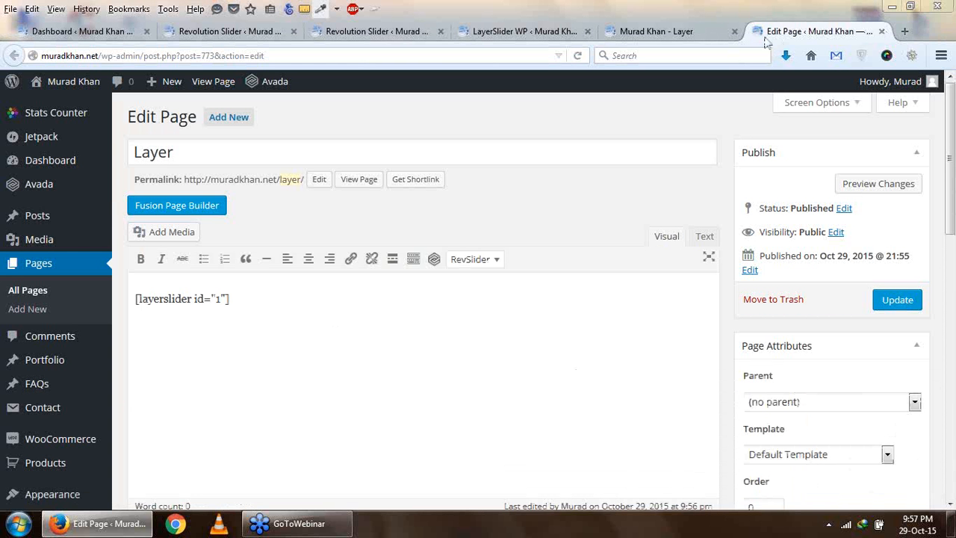
- Paste the shortcode [rev_slider rev slider] below the LayerSlider shortcode and update the Layer page
{"action": "left_click", "coordinate": [284, 318]}
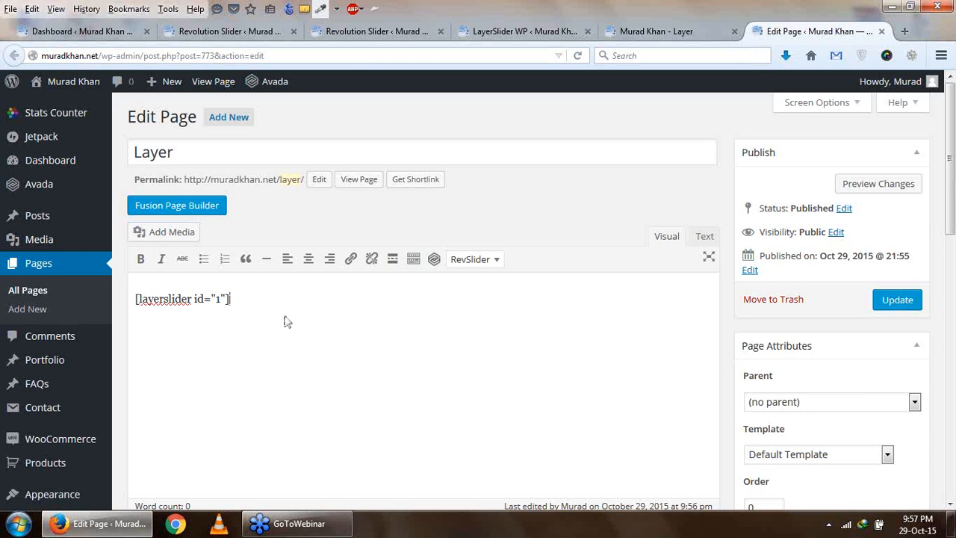
{"action": "key", "text": "ctrl+v"}
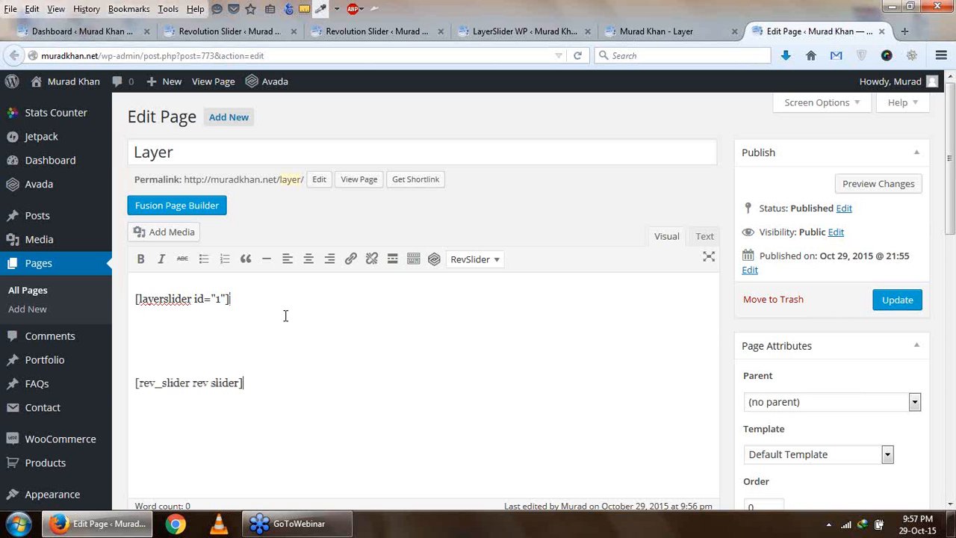
{"action": "left_click", "coordinate": [898, 300]}
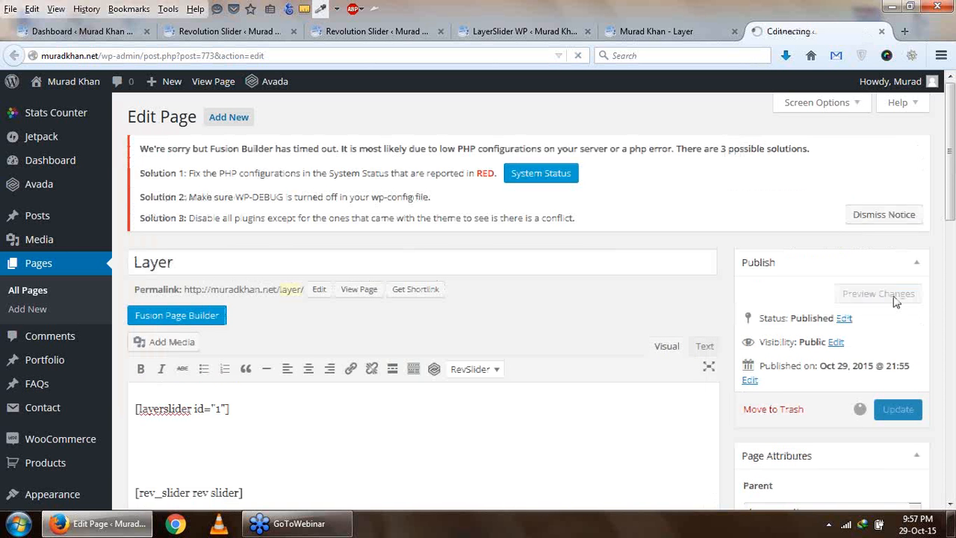
{"action": "scroll", "coordinate": [709, 371], "scroll_direction": "down", "scroll_amount": 2}
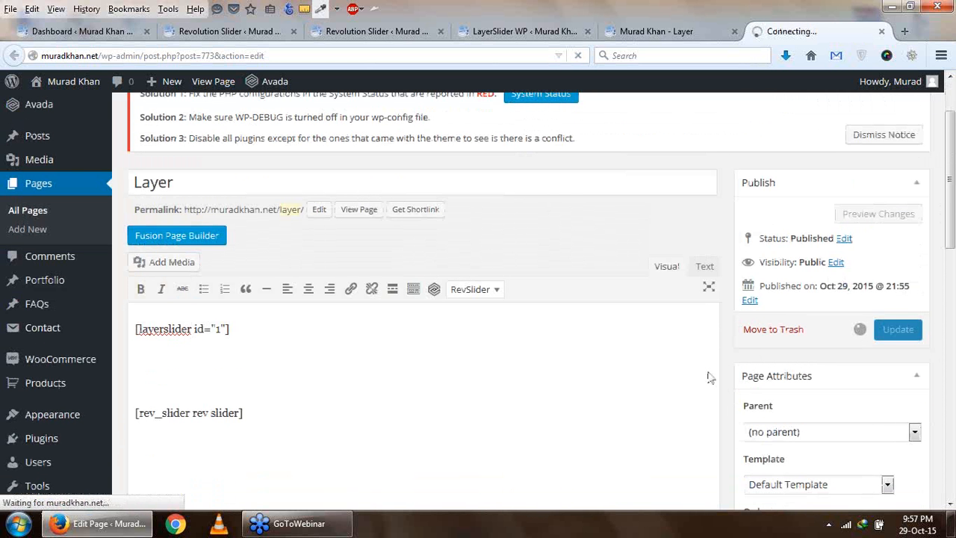
- Reload the live Layer page and examine the Revolution Slider output below the embedded LayerSlider
{"action": "left_click", "coordinate": [640, 35]}
{"action": "left_click", "coordinate": [578, 56]}
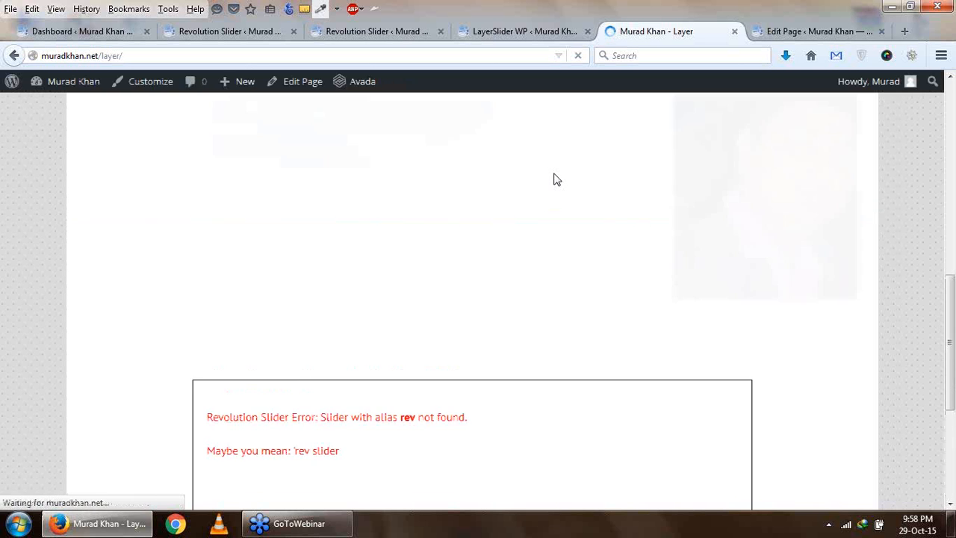
{"action": "scroll", "coordinate": [558, 179], "scroll_direction": "down", "scroll_amount": 5}
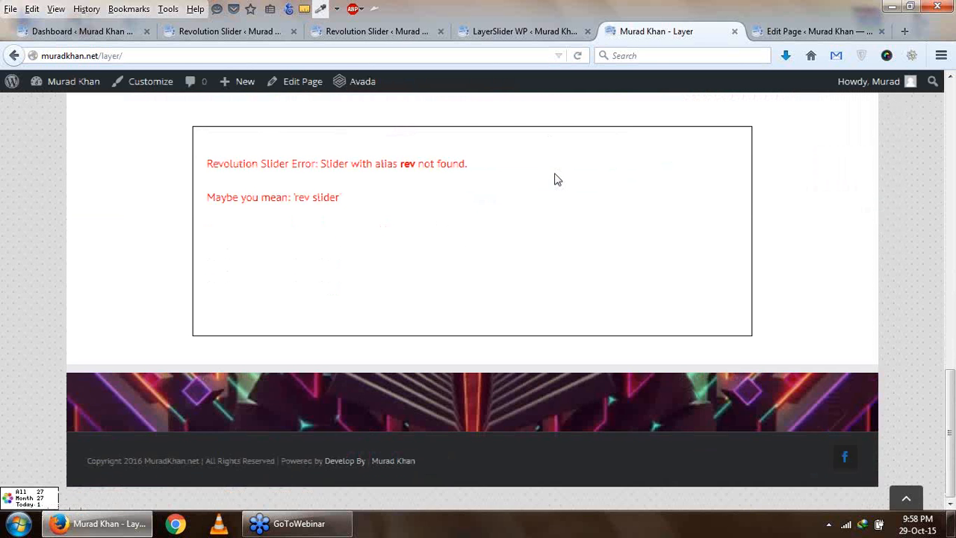
{"action": "scroll", "coordinate": [294, 300], "scroll_direction": "up", "scroll_amount": 1}
{"action": "left_click_drag", "start_coordinate": [221, 279], "coordinate": [332, 282]}
{"action": "left_click_drag", "start_coordinate": [408, 244], "coordinate": [450, 245]}
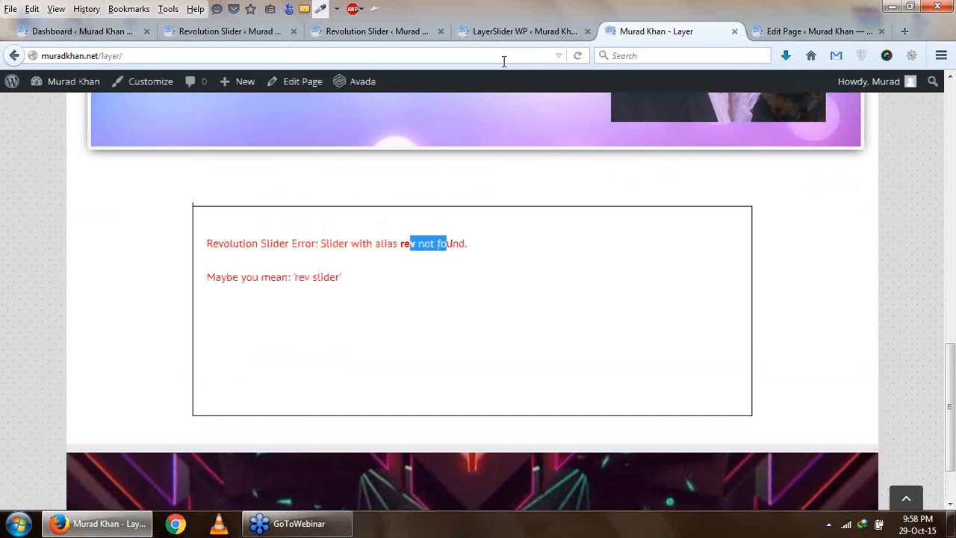
- Open the rev slider's settings and copy its shortcode from the main slider settings
{"action": "left_click", "coordinate": [523, 31]}
{"action": "left_click", "coordinate": [378, 32]}
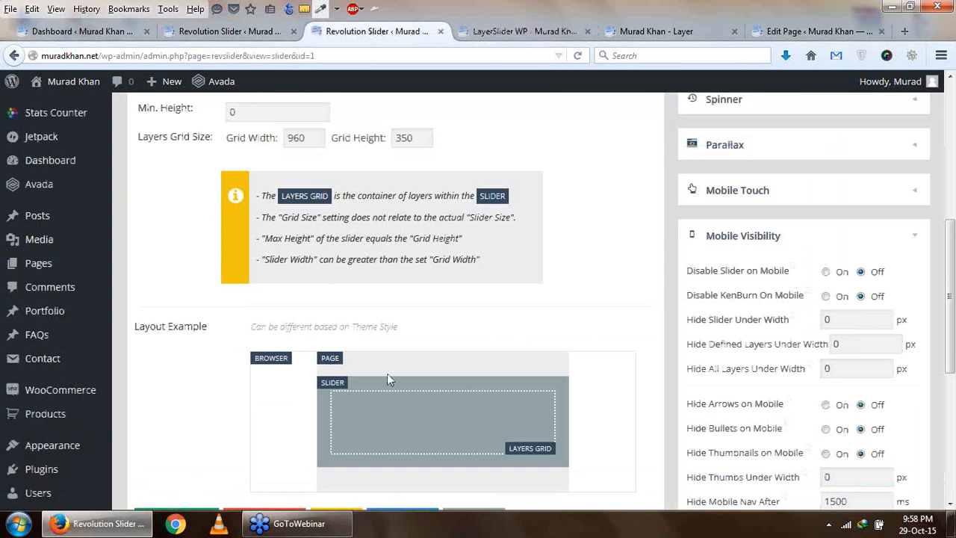
{"action": "key", "text": "ctrl+shift+Tab"}
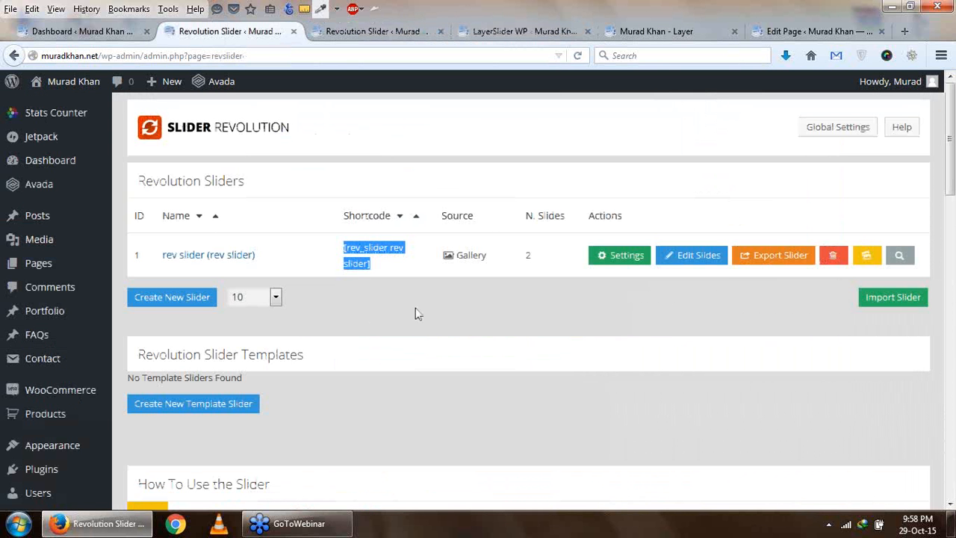
{"action": "left_click", "coordinate": [620, 262]}
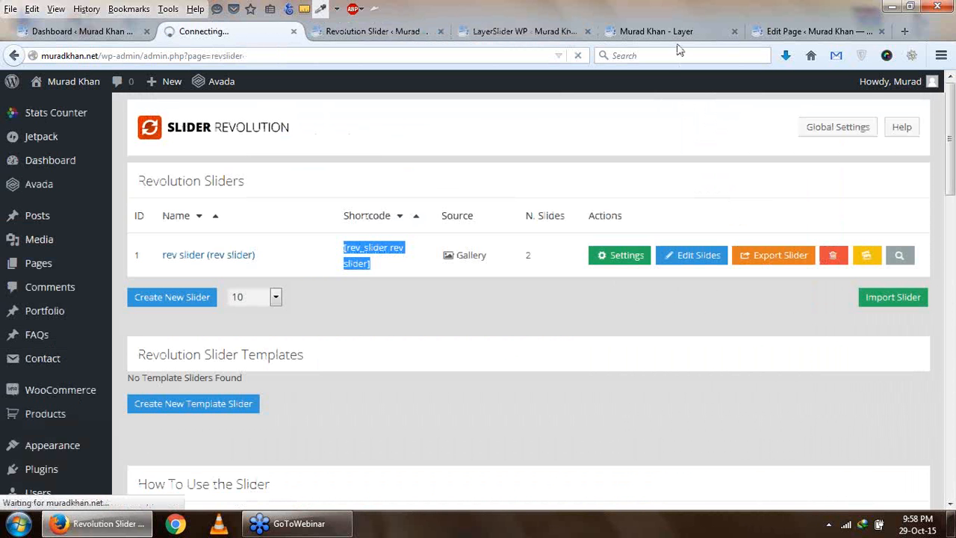
{"action": "left_click", "coordinate": [807, 31]}
{"action": "scroll", "coordinate": [271, 395], "scroll_direction": "down", "scroll_amount": 2}
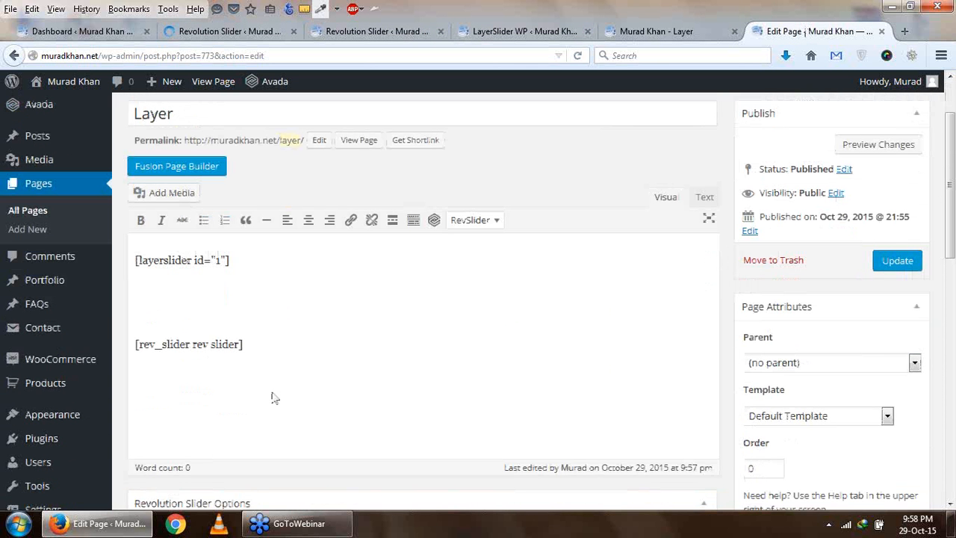
{"action": "left_click_drag", "start_coordinate": [193, 344], "coordinate": [237, 346]}
{"action": "left_click", "coordinate": [246, 32]}
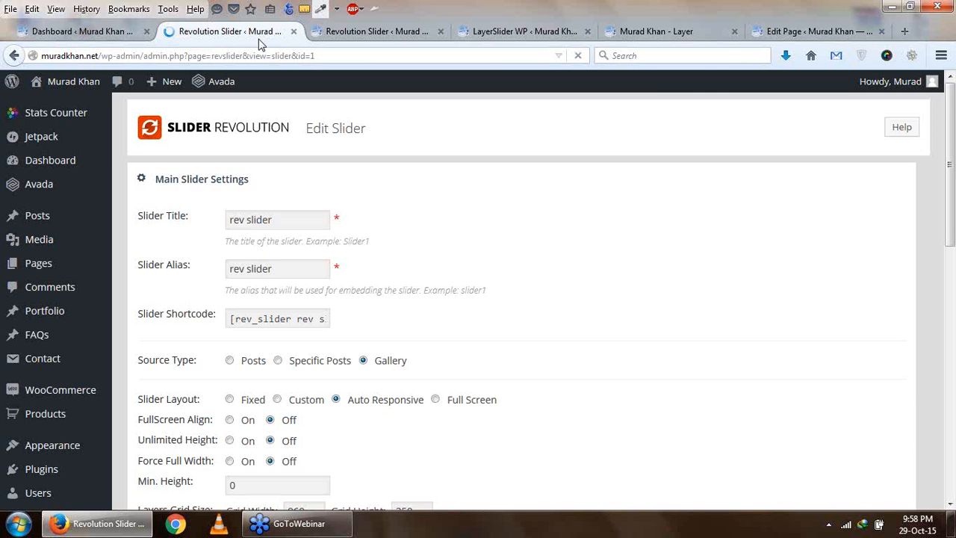
{"action": "left_click", "coordinate": [254, 321]}
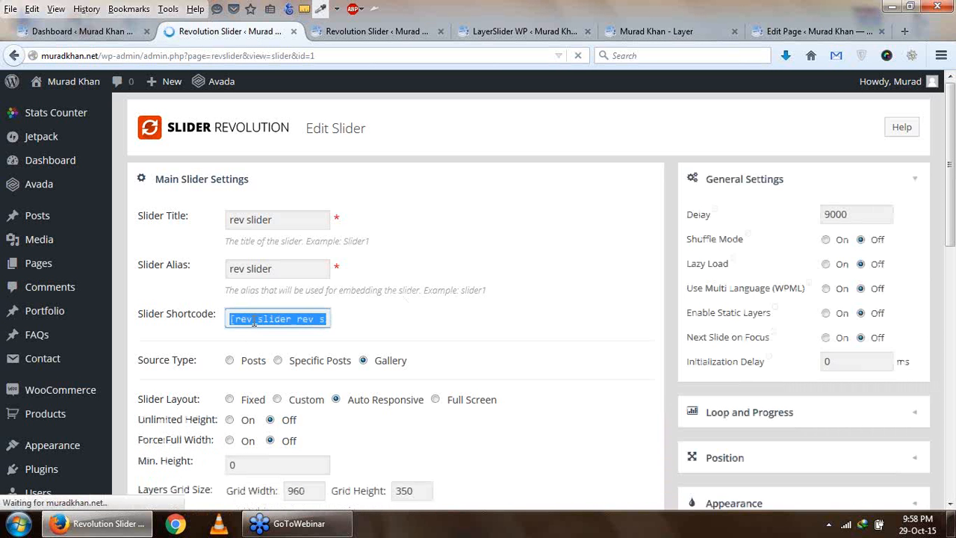
{"action": "right_click", "coordinate": [254, 321]}
{"action": "left_click", "coordinate": [290, 368]}
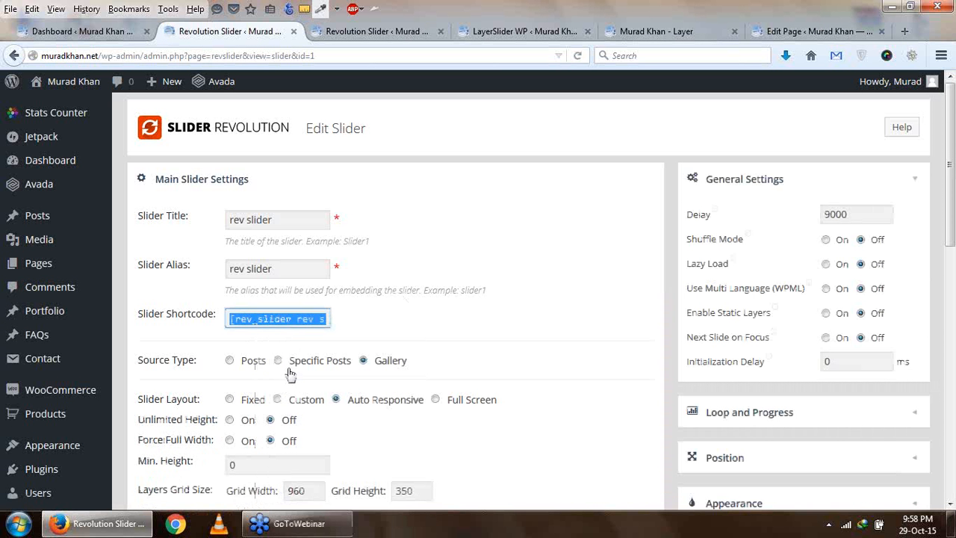
- Replace the Revolution Slider shortcode on the Layer page with the copied [rev_slider rev slider] and update the page
{"action": "left_click", "coordinate": [799, 33]}
{"action": "left_click_drag", "start_coordinate": [243, 344], "coordinate": [134, 344]}
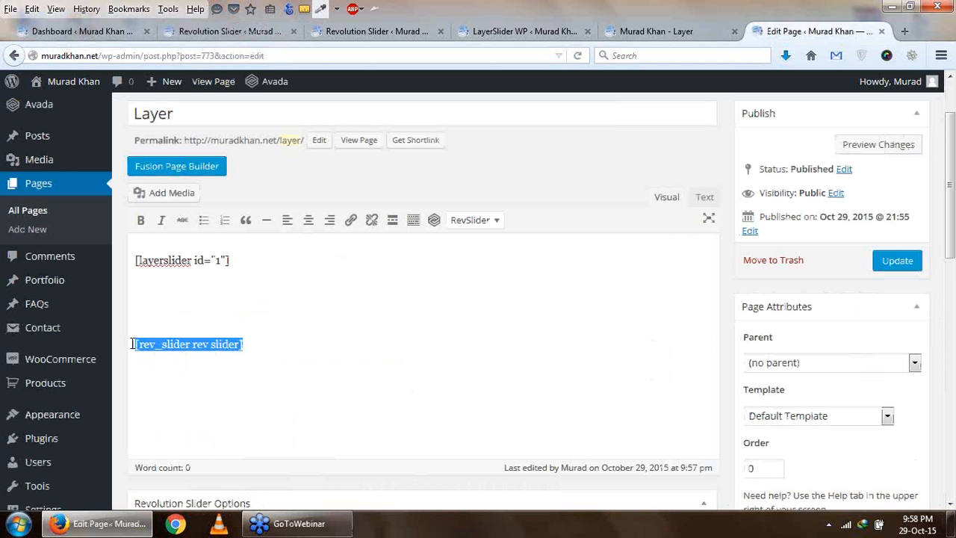
{"action": "right_click", "coordinate": [159, 345]}
{"action": "left_click", "coordinate": [183, 152]}
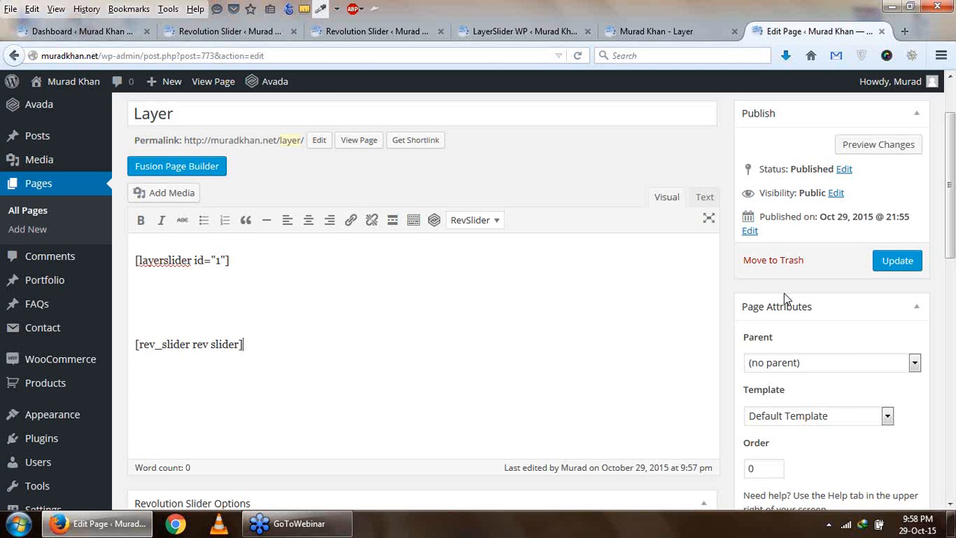
{"action": "left_click", "coordinate": [895, 261]}
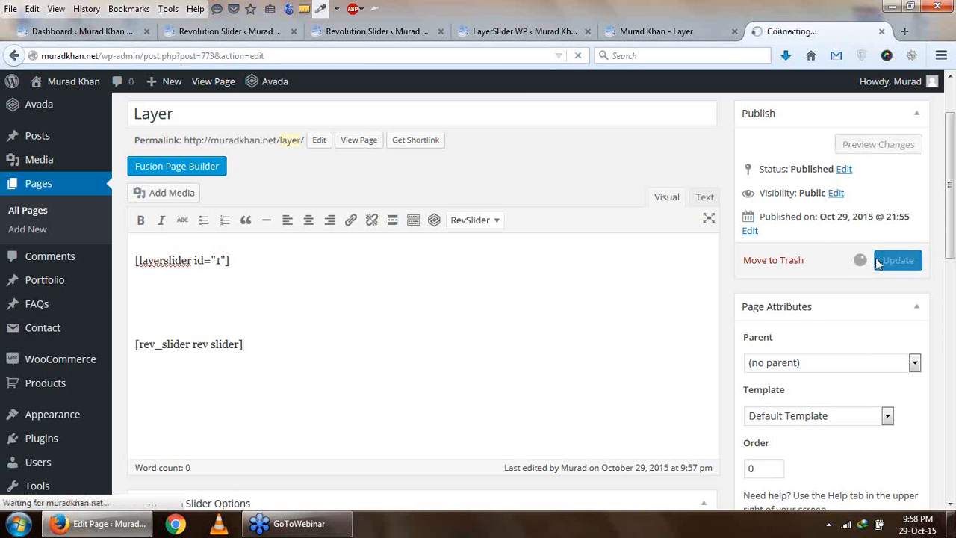
- Reload the live Layer page and examine the Revolution Slider output below the LayerSlider
{"action": "left_click", "coordinate": [515, 31]}
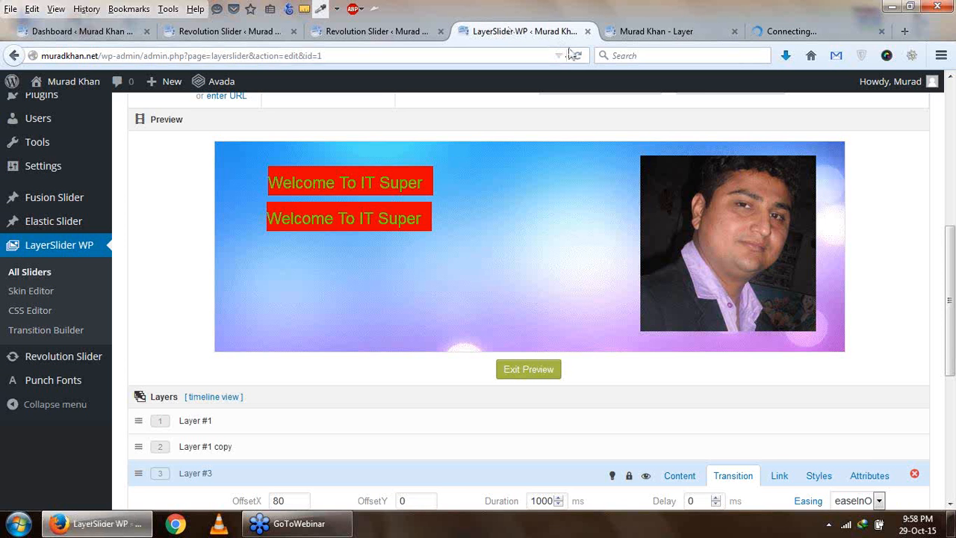
{"action": "left_click", "coordinate": [619, 39]}
{"action": "left_click", "coordinate": [583, 57]}
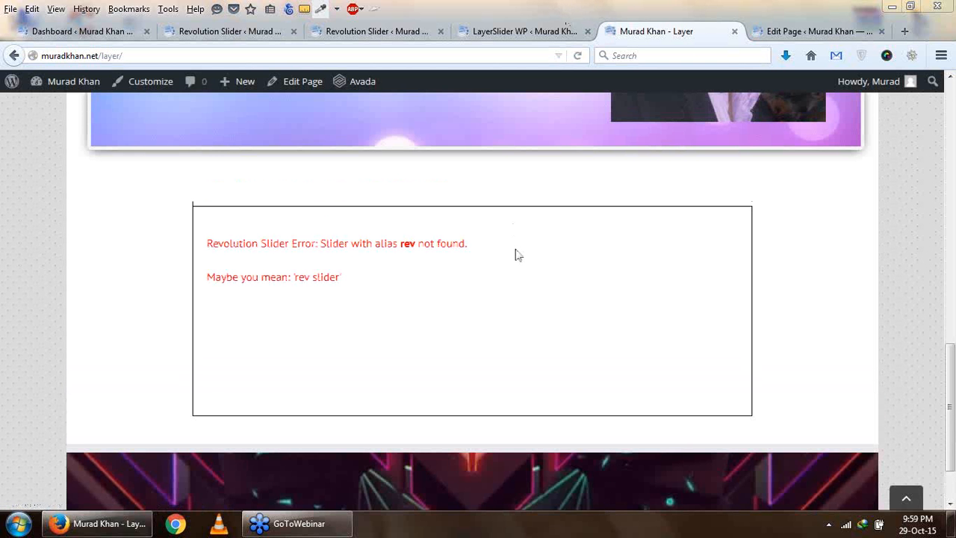
{"action": "left_click_drag", "start_coordinate": [306, 282], "coordinate": [320, 282]}
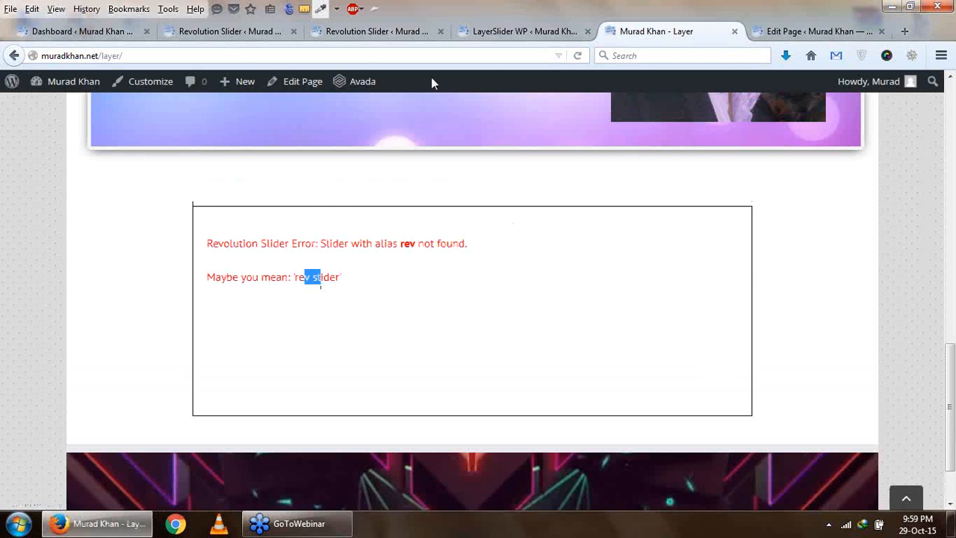
- Set the Revolution Slider's alias to re_slider and save the slider settings
{"action": "left_click", "coordinate": [475, 36]}
{"action": "left_click", "coordinate": [373, 32]}
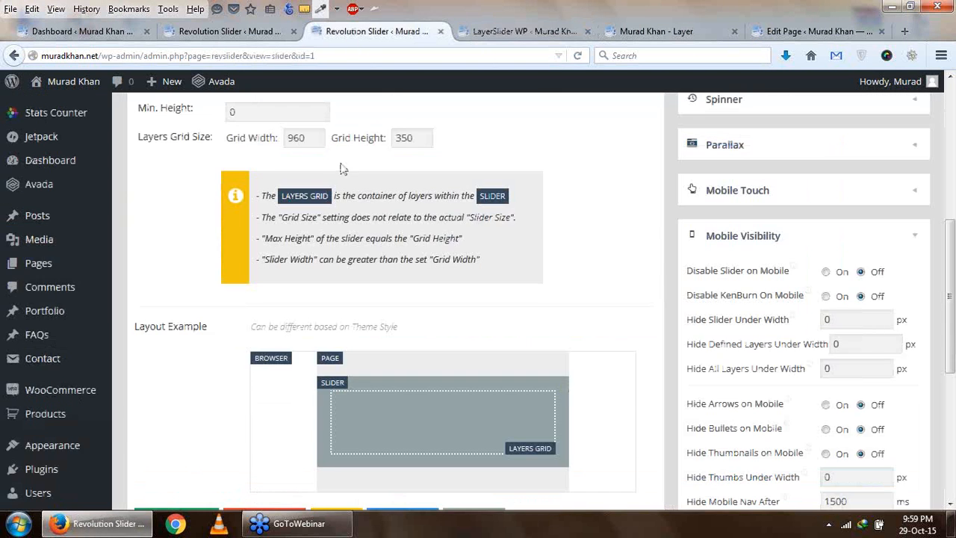
{"action": "scroll", "coordinate": [200, 64], "scroll_direction": "up", "scroll_amount": 5}
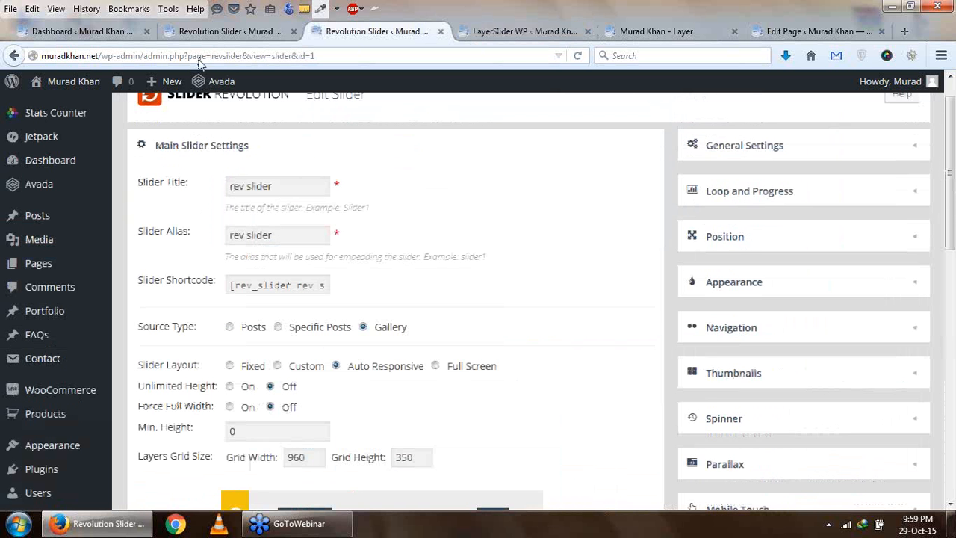
{"action": "left_click", "coordinate": [256, 285]}
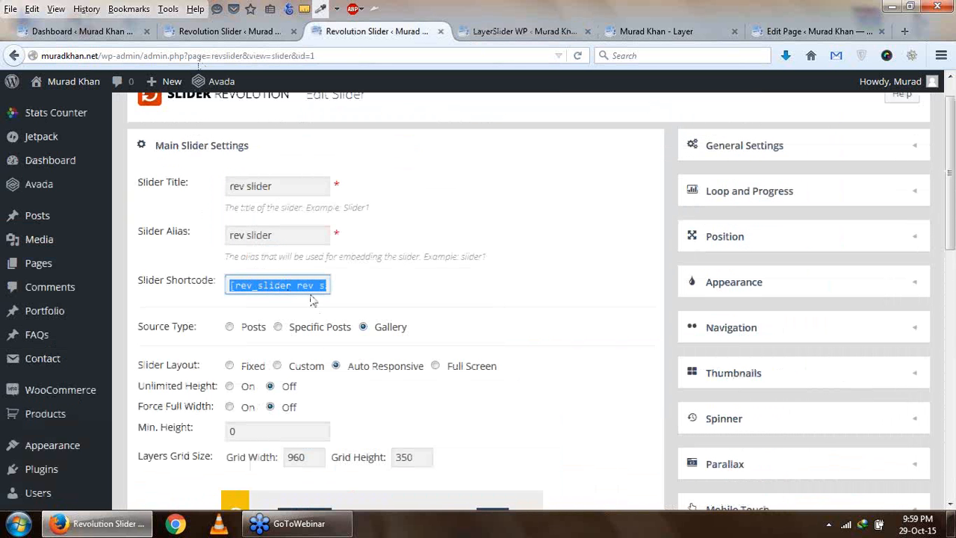
{"action": "left_click", "coordinate": [244, 236]}
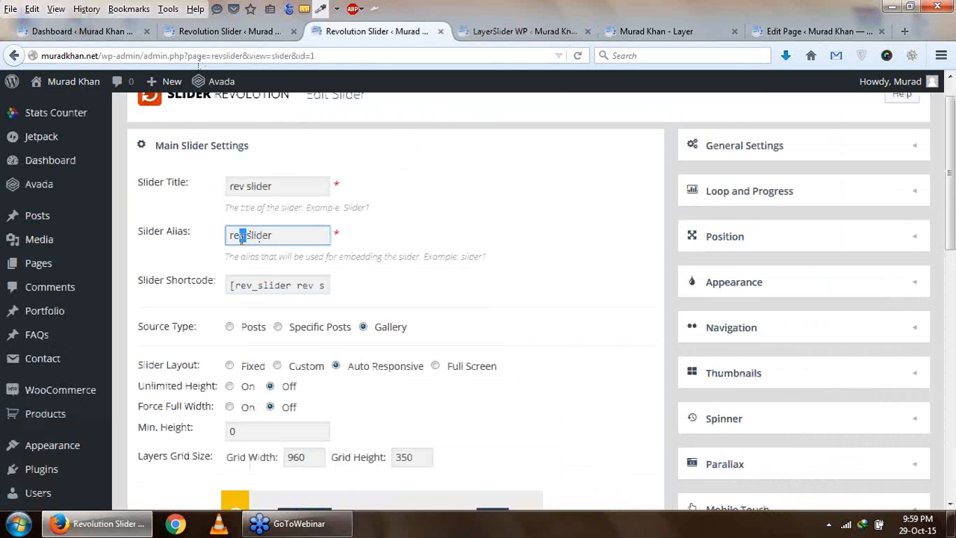
{"action": "type", "text": "_"}
{"action": "left_click", "coordinate": [273, 284]}
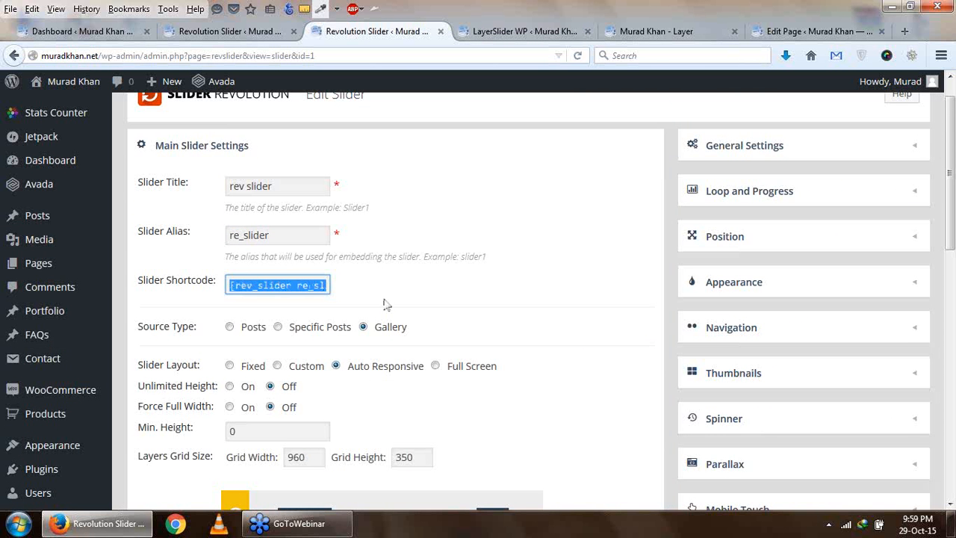
{"action": "scroll", "coordinate": [612, 403], "scroll_direction": "down", "scroll_amount": 10}
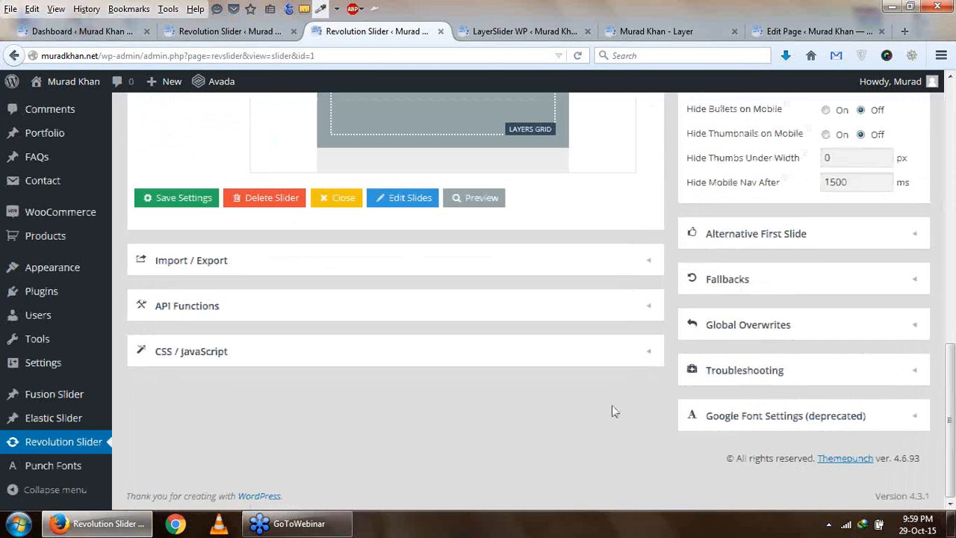
{"action": "scroll", "coordinate": [224, 395], "scroll_direction": "up", "scroll_amount": 4}
{"action": "scroll", "coordinate": [216, 403], "scroll_direction": "down", "scroll_amount": 2}
{"action": "left_click", "coordinate": [183, 358]}
{"action": "scroll", "coordinate": [196, 363], "scroll_direction": "up", "scroll_amount": 6}
- Copy the shortcode [rev_slider re_slider] from the Revolution Slider's main settings
{"action": "left_click", "coordinate": [242, 285]}
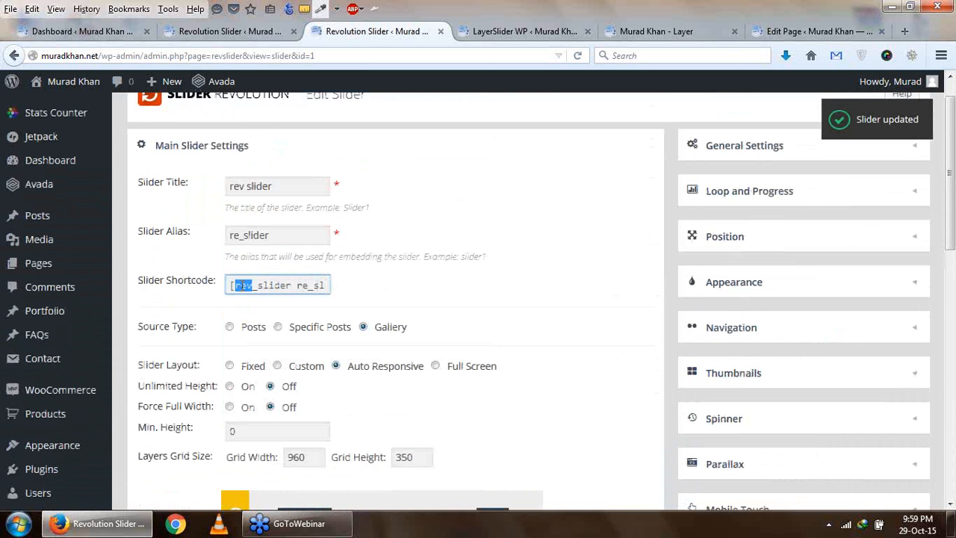
{"action": "right_click", "coordinate": [242, 285]}
{"action": "left_click", "coordinate": [275, 329]}
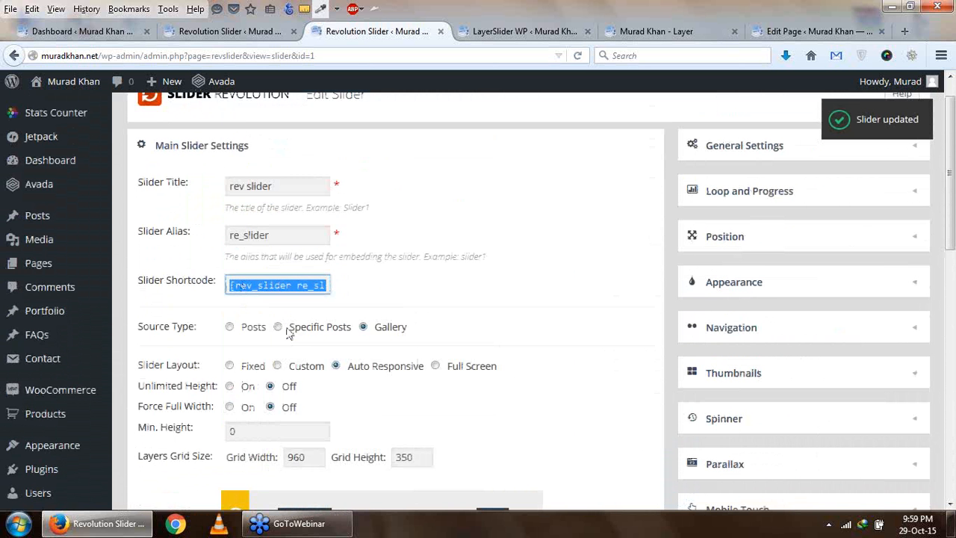
- Replace the Revolution Slider shortcode on the Layer page with [rev_slider re_slider] and update the page
{"action": "left_click", "coordinate": [688, 28]}
{"action": "left_click", "coordinate": [788, 31]}
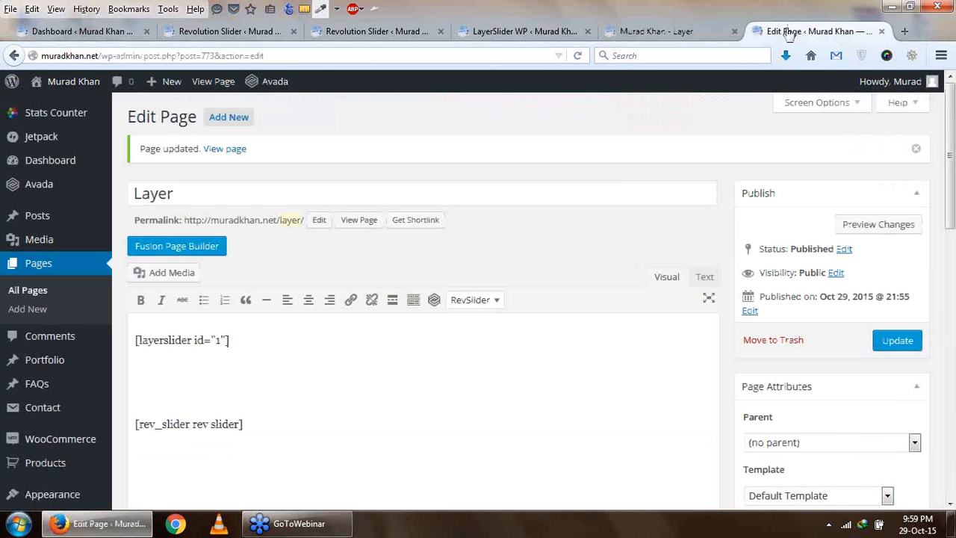
{"action": "triple_click", "coordinate": [229, 424]}
{"action": "right_click", "coordinate": [240, 424]}
{"action": "left_click", "coordinate": [272, 233]}
{"action": "left_click", "coordinate": [898, 341]}
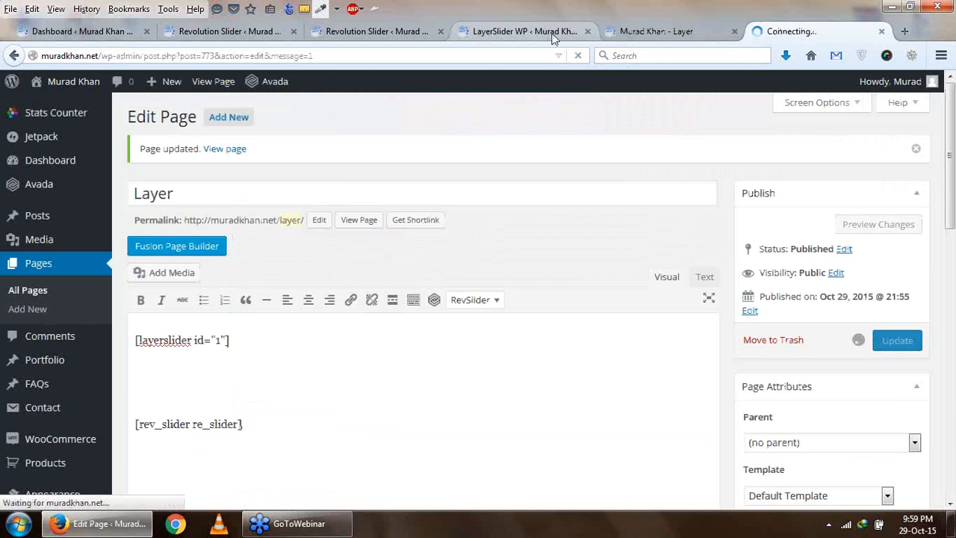
- Reload the live Layer page and examine the embedded LayerSlider and the Revolution Slider below it
{"action": "left_click", "coordinate": [635, 32]}
{"action": "left_click", "coordinate": [580, 56]}
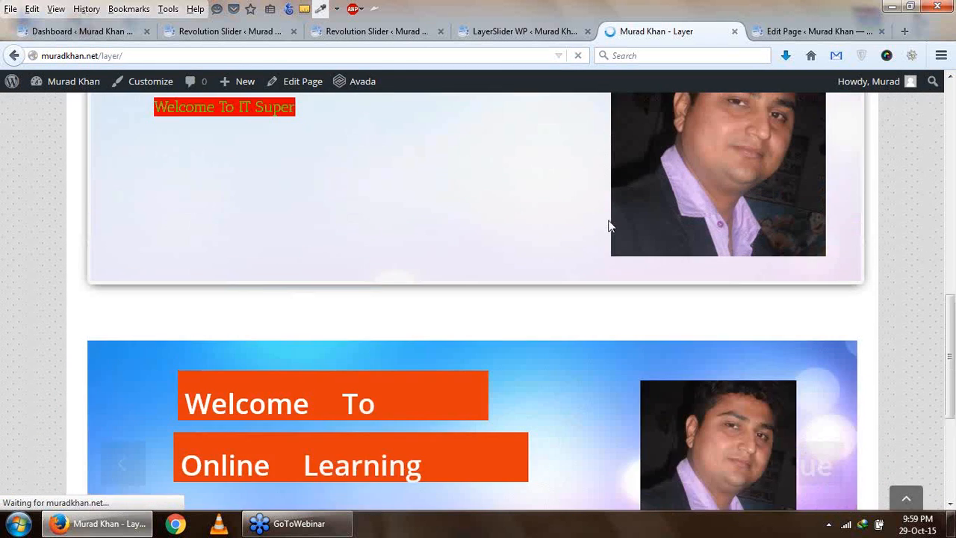
{"action": "scroll", "coordinate": [681, 348], "scroll_direction": "up", "scroll_amount": 4}
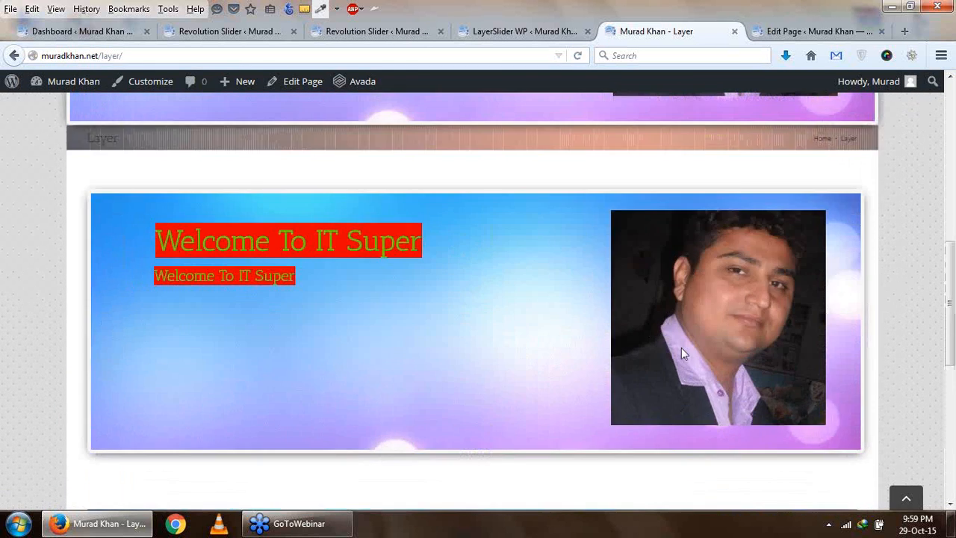
{"action": "scroll", "coordinate": [680, 329], "scroll_direction": "down", "scroll_amount": 1}
{"action": "scroll", "coordinate": [680, 335], "scroll_direction": "down", "scroll_amount": 3}
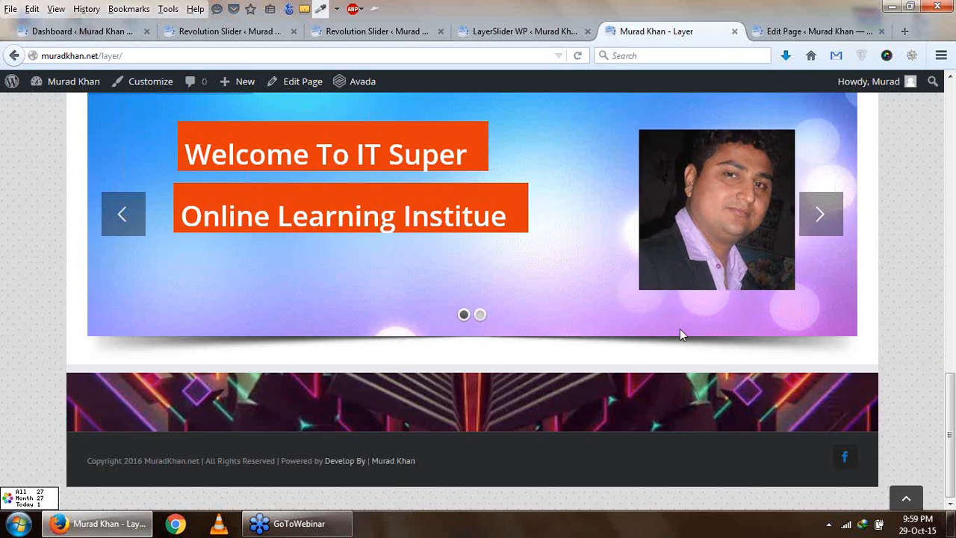
{"action": "scroll", "coordinate": [680, 335], "scroll_direction": "up", "scroll_amount": 5}
{"action": "scroll", "coordinate": [680, 329], "scroll_direction": "down", "scroll_amount": 6}
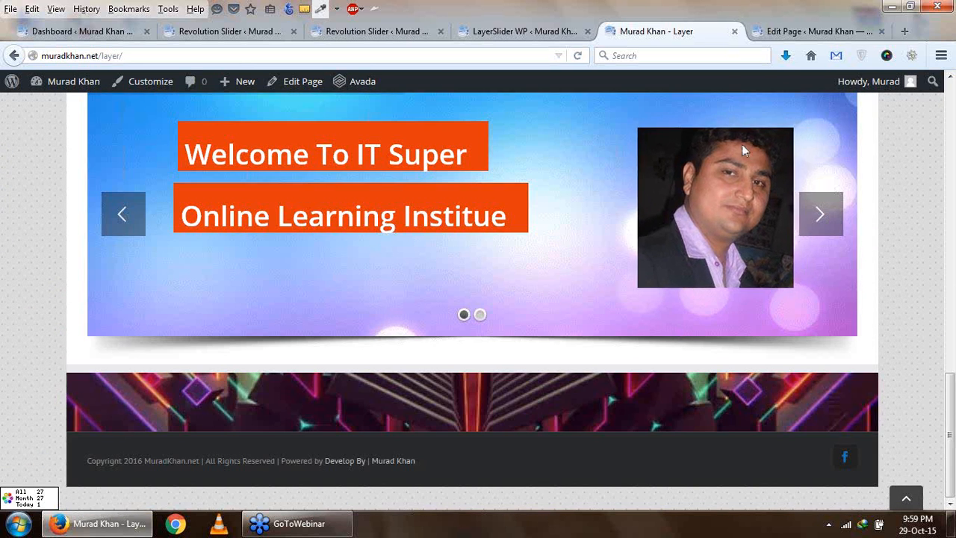
{"action": "scroll", "coordinate": [516, 330], "scroll_direction": "up", "scroll_amount": 2}
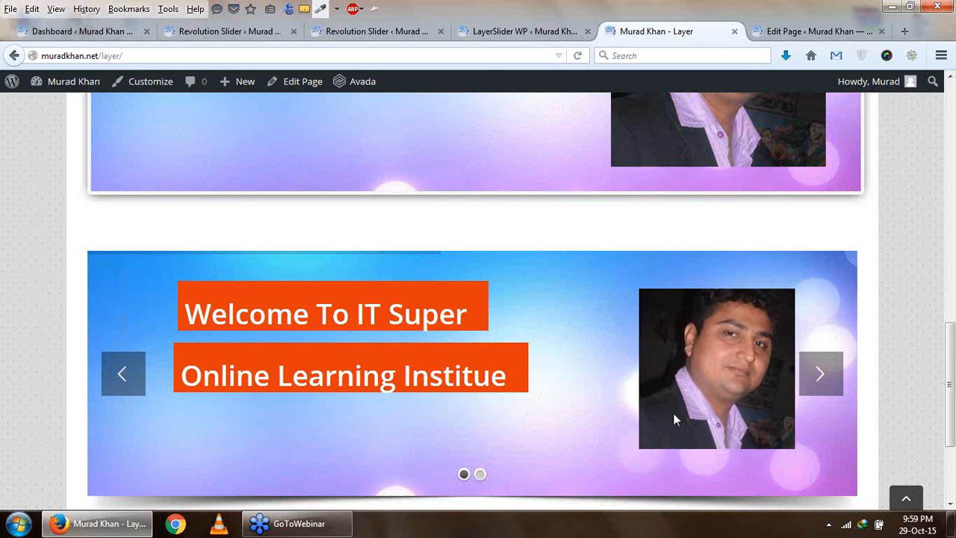
{"action": "scroll", "coordinate": [675, 419], "scroll_direction": "down", "scroll_amount": 2}
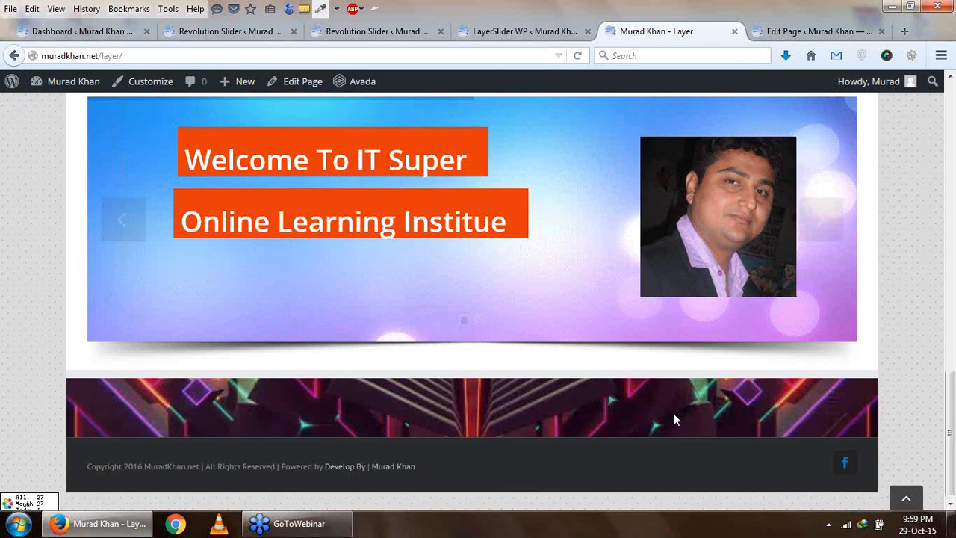
- Review the live Layer page from its header and top slider down to the sliders embedded in the content
{"action": "scroll", "coordinate": [673, 413], "scroll_direction": "up", "scroll_amount": 2}
{"action": "scroll", "coordinate": [673, 412], "scroll_direction": "up", "scroll_amount": 1}
{"action": "scroll", "coordinate": [674, 412], "scroll_direction": "up", "scroll_amount": 3}
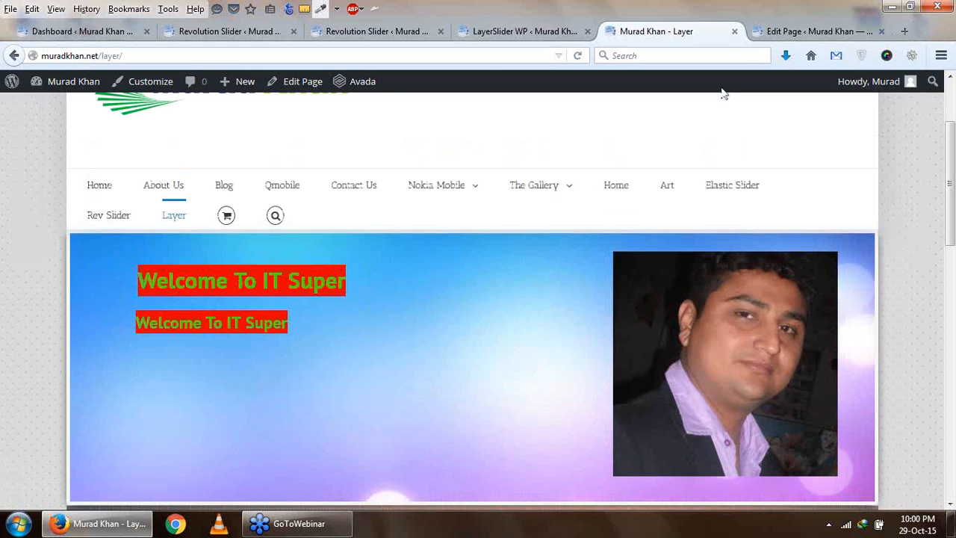
{"action": "scroll", "coordinate": [809, 159], "scroll_direction": "up", "scroll_amount": 1}
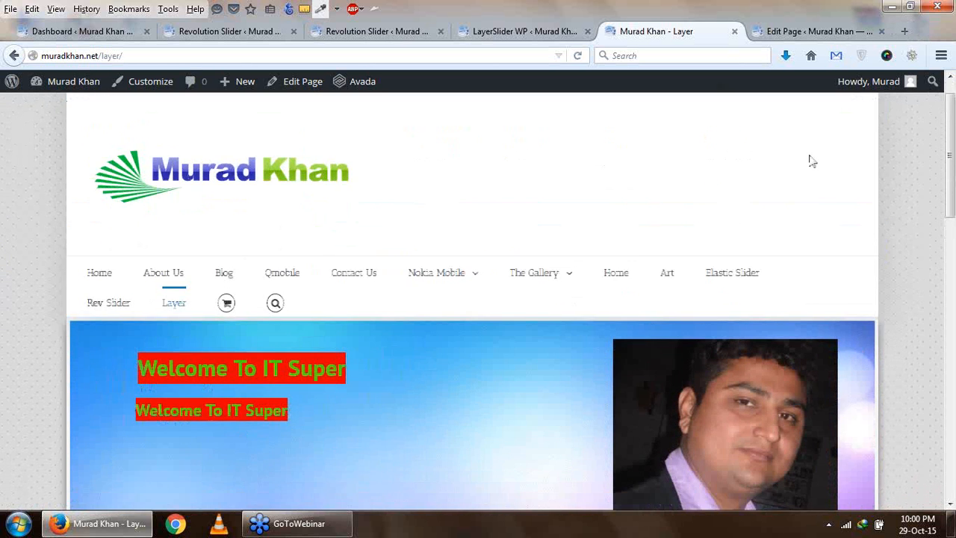
{"action": "scroll", "coordinate": [809, 159], "scroll_direction": "down", "scroll_amount": 2}
{"action": "scroll", "coordinate": [809, 158], "scroll_direction": "up", "scroll_amount": 2}
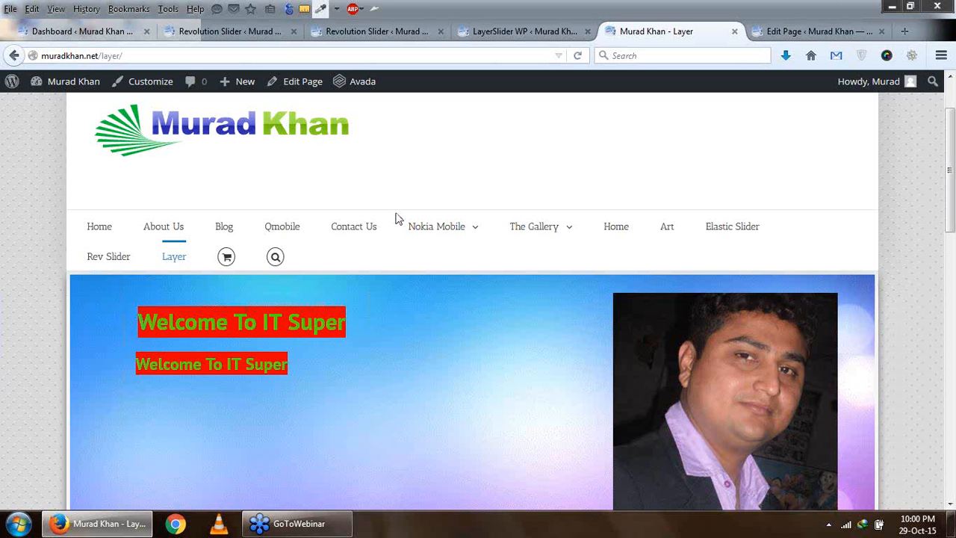
{"action": "scroll", "coordinate": [409, 176], "scroll_direction": "down", "scroll_amount": 4}
{"action": "scroll", "coordinate": [409, 176], "scroll_direction": "up", "scroll_amount": 5}
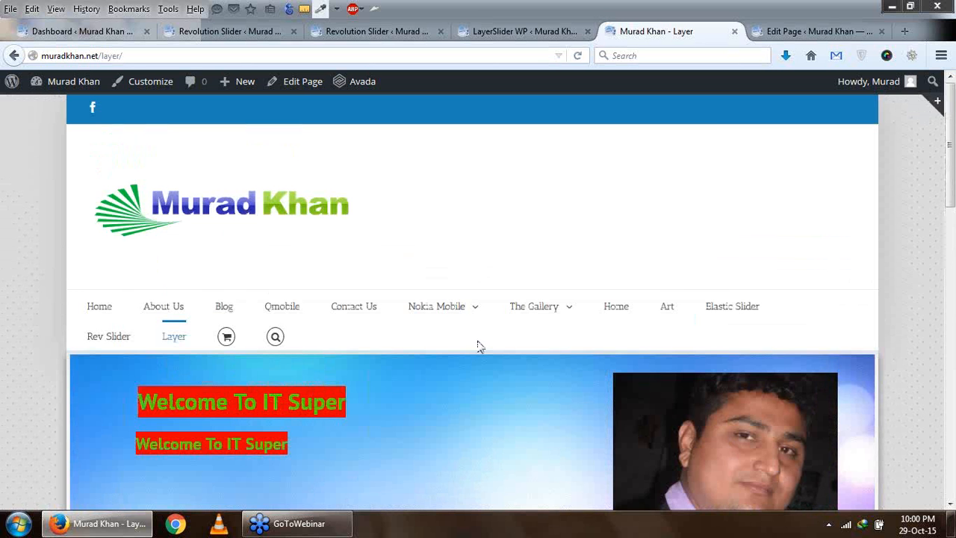
{"action": "scroll", "coordinate": [480, 340], "scroll_direction": "down", "scroll_amount": 5}
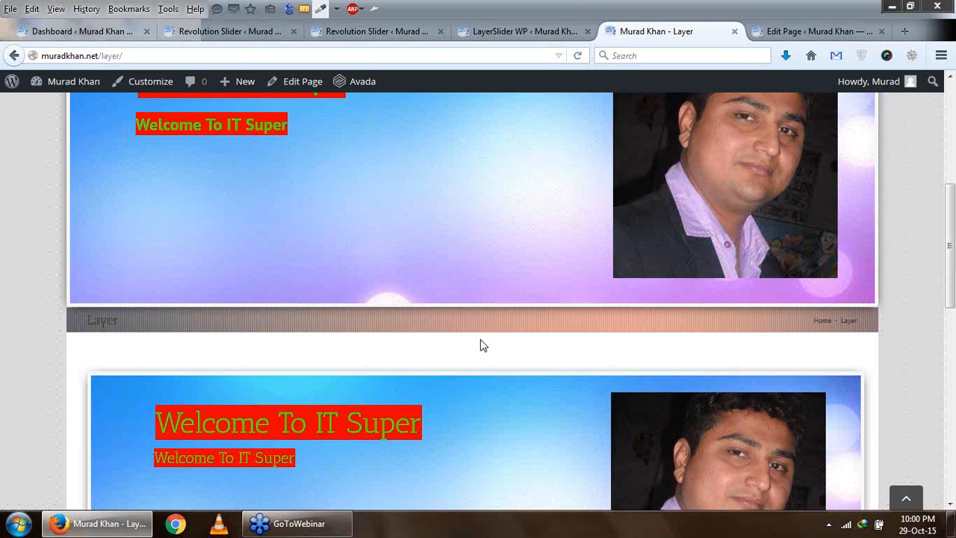
{"action": "scroll", "coordinate": [480, 340], "scroll_direction": "down", "scroll_amount": 3}
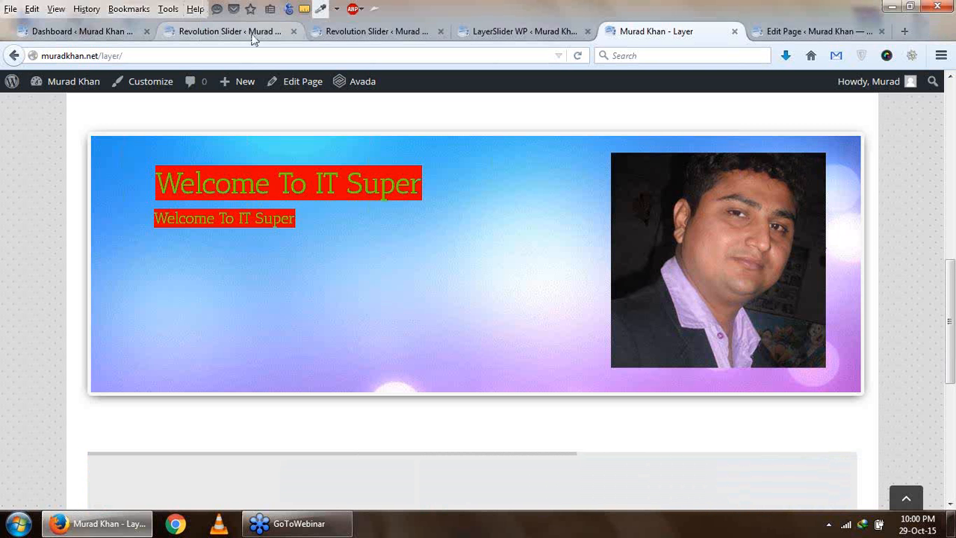
- Check the slide options of the LayerSlider being edited, then view the Revolution Slider on the live Layer page again
{"action": "left_click", "coordinate": [496, 33]}
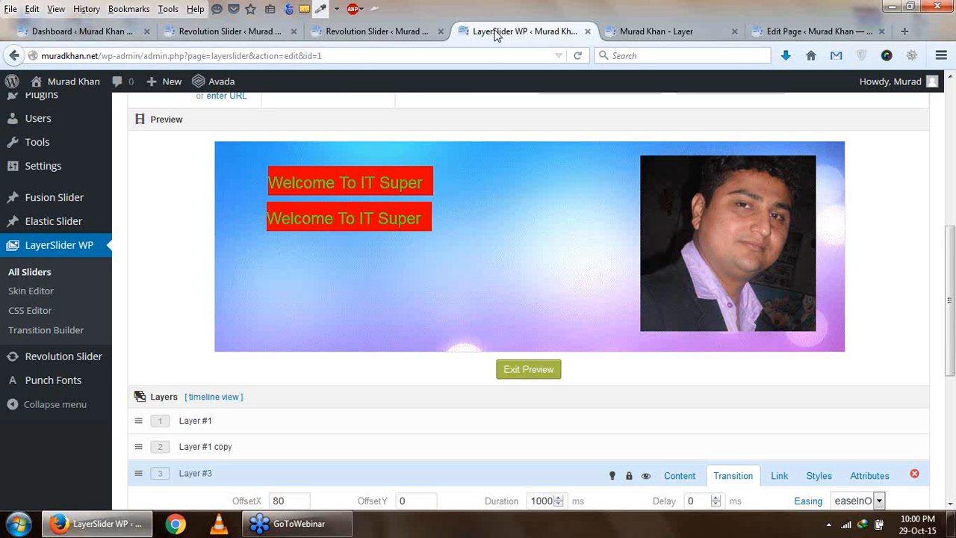
{"action": "scroll", "coordinate": [459, 160], "scroll_direction": "up", "scroll_amount": 5}
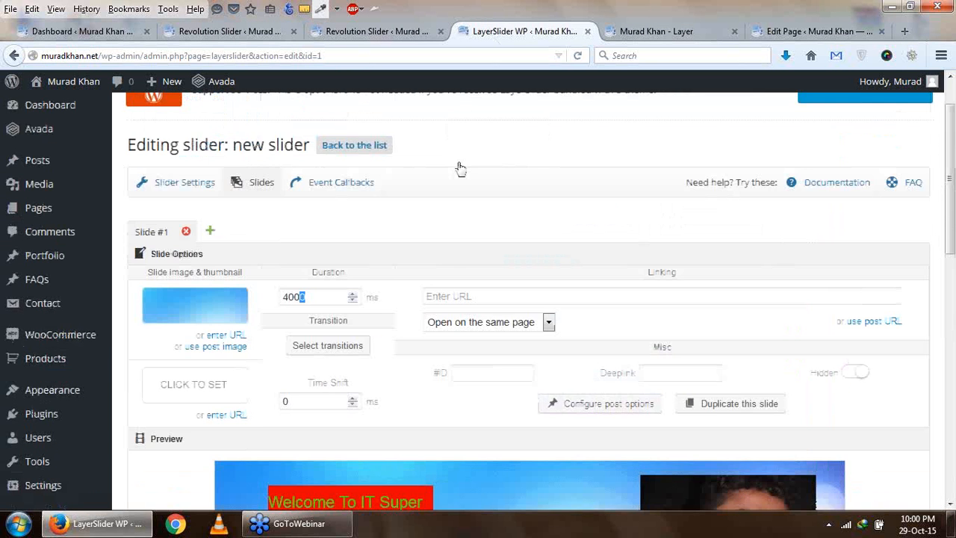
{"action": "left_click", "coordinate": [632, 34]}
{"action": "scroll", "coordinate": [444, 374], "scroll_direction": "down", "scroll_amount": 3}
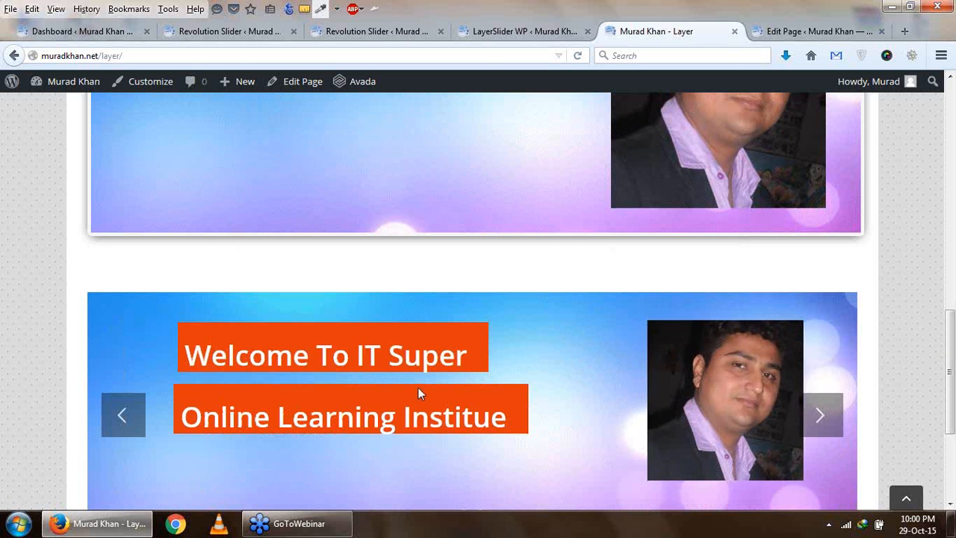